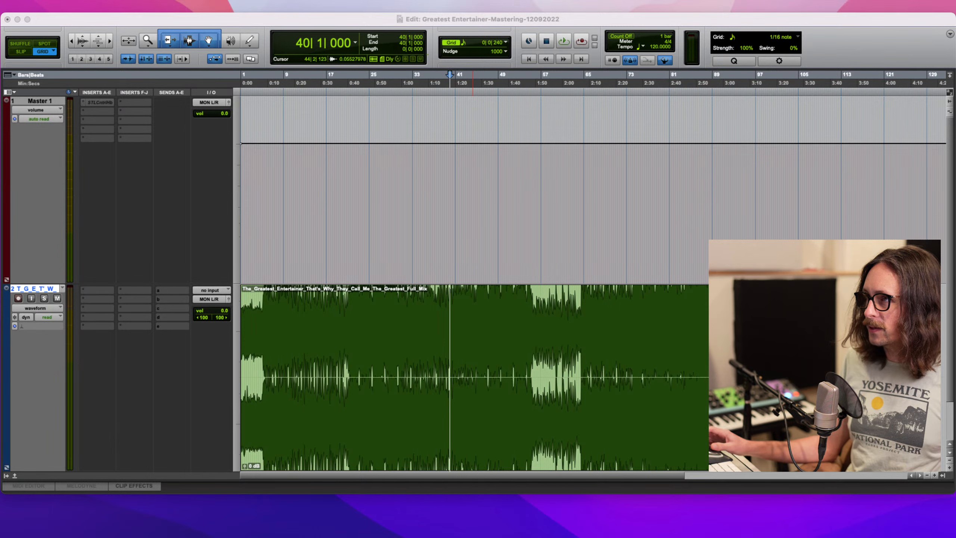
- Reduce the height of the Master 1 track to bring the full mix track higher in the Edit window
{"action": "left_click", "coordinate": [488, 23]}
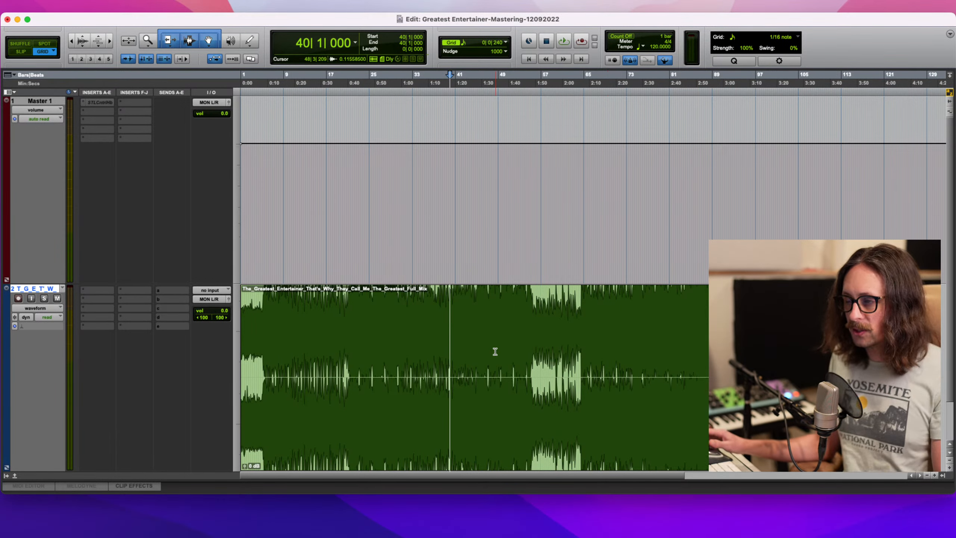
{"action": "left_click", "coordinate": [257, 337]}
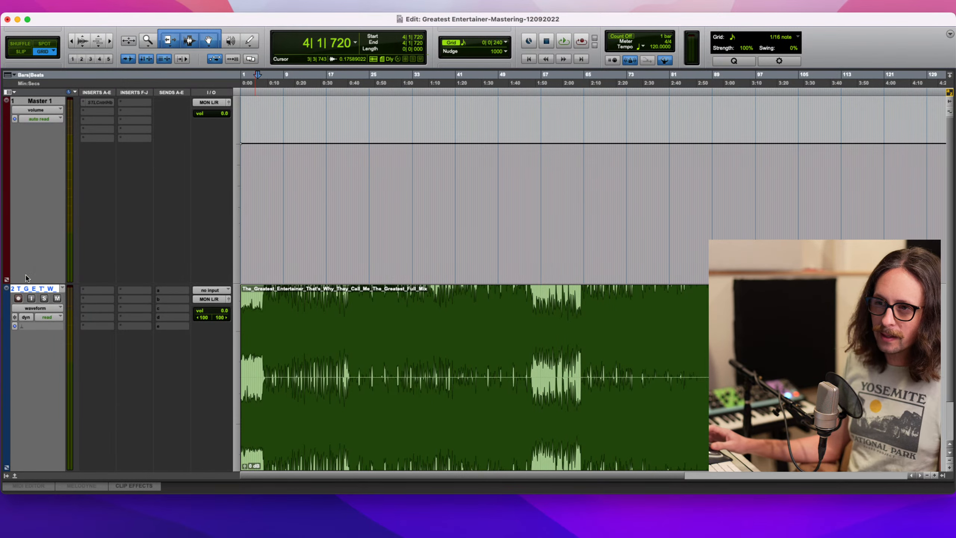
{"action": "left_click_drag", "start_coordinate": [43, 286], "coordinate": [43, 181]}
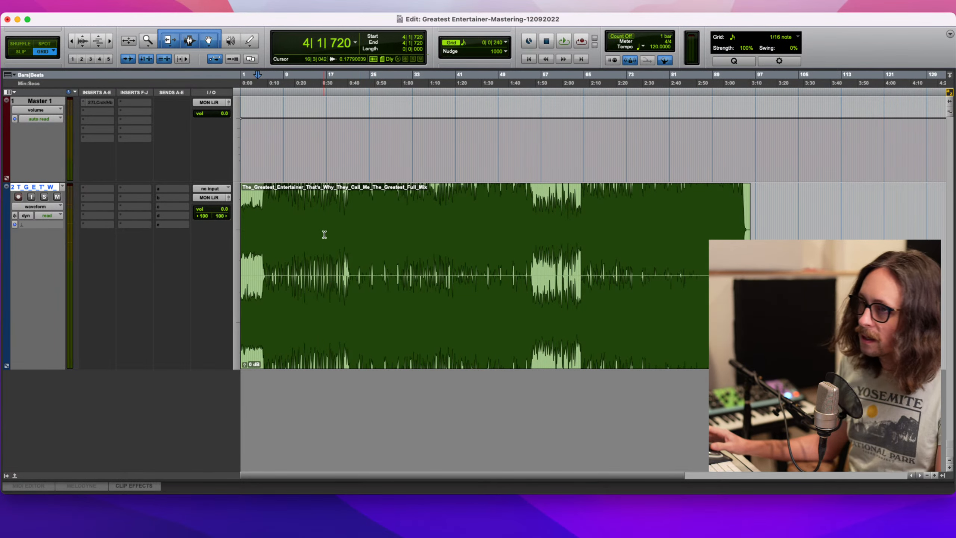
{"action": "key", "text": "super+shift+n"}
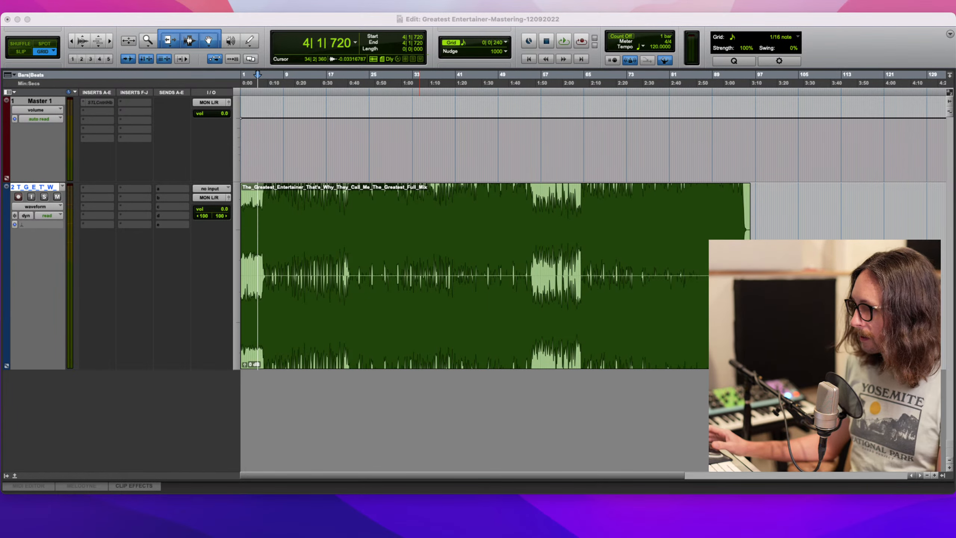
- Select the full mix clip and play it from the start, then from around bar 45
{"action": "left_click", "coordinate": [608, 302]}
{"action": "key", "text": "space"}
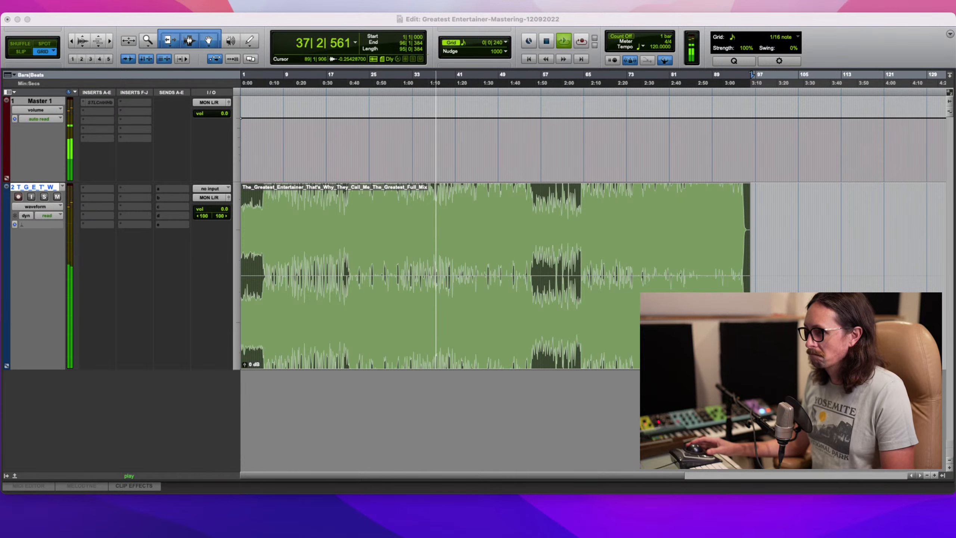
{"action": "left_click", "coordinate": [607, 454]}
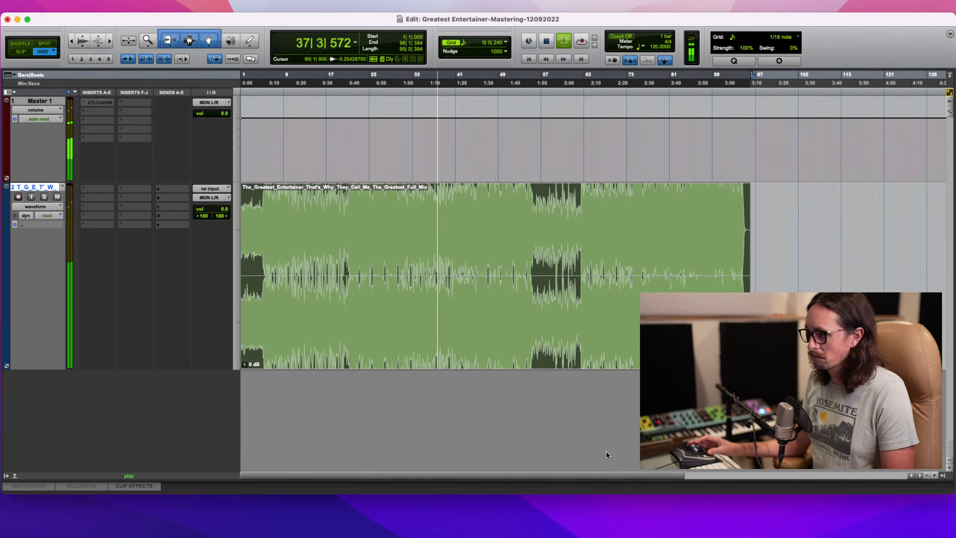
{"action": "left_click", "coordinate": [479, 226]}
{"action": "key", "text": "space"}
{"action": "key", "text": "space"}
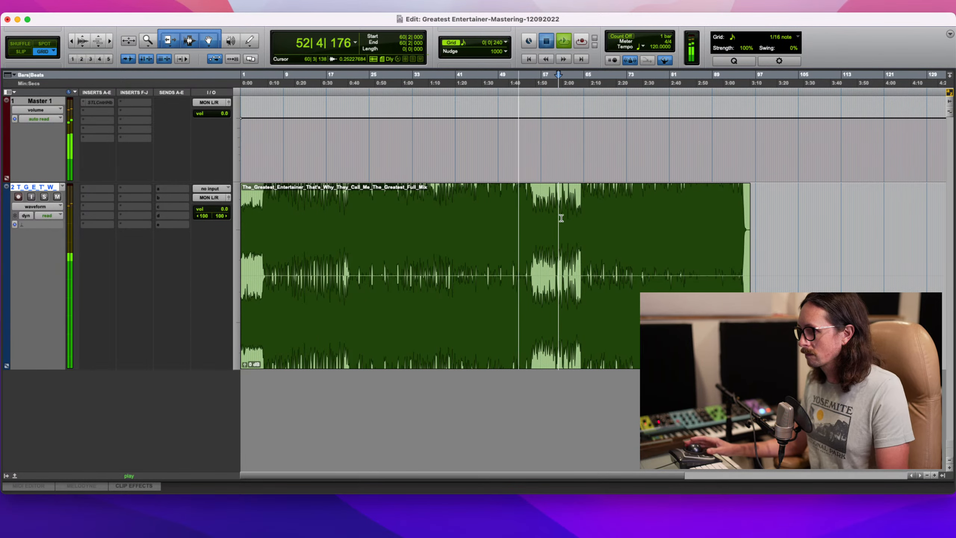
- Audition the mix from bar 65 and then from bar 84, stopping playback at the end
{"action": "left_click", "coordinate": [560, 219]}
{"action": "left_click", "coordinate": [585, 216]}
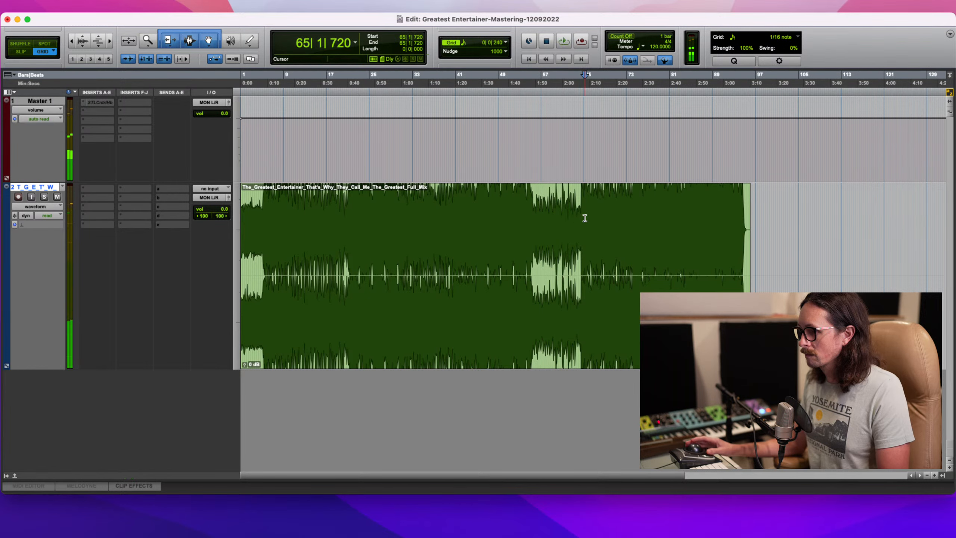
{"action": "key", "text": "space"}
{"action": "left_click", "coordinate": [686, 232]}
{"action": "key", "text": "space"}
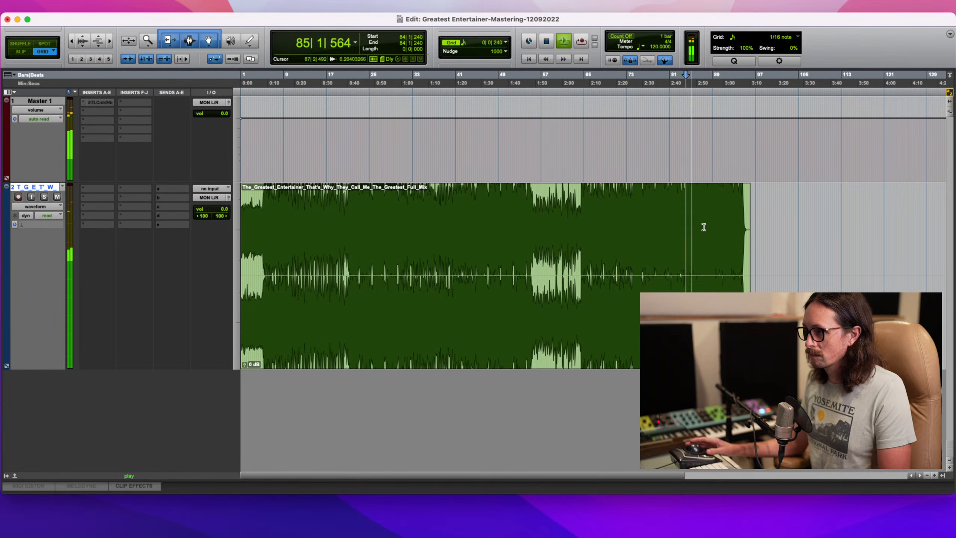
{"action": "key", "text": "space"}
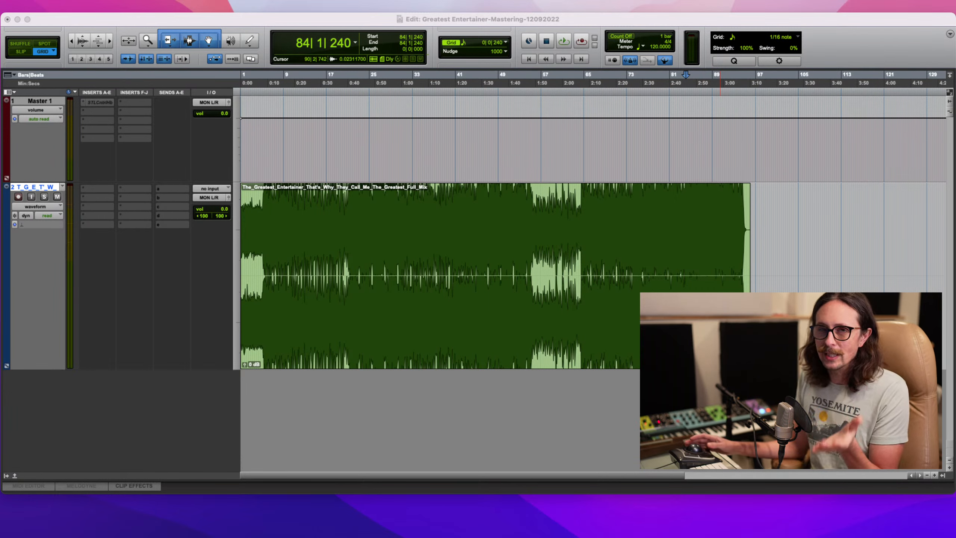
- Highlight the quieter passage from about bar 56 to 64, then the loud ending from about bar 84 to 92
{"action": "left_click", "coordinate": [721, 331]}
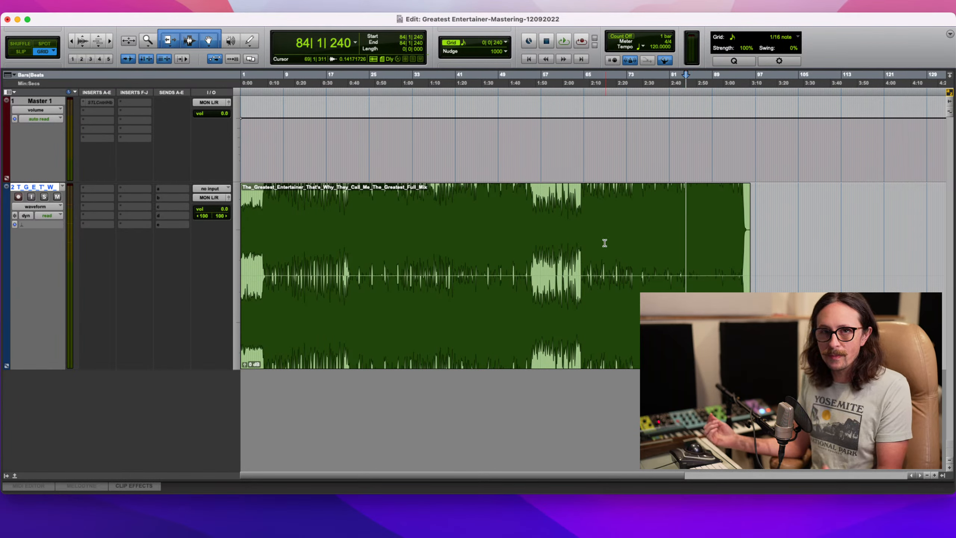
{"action": "left_click", "coordinate": [540, 236]}
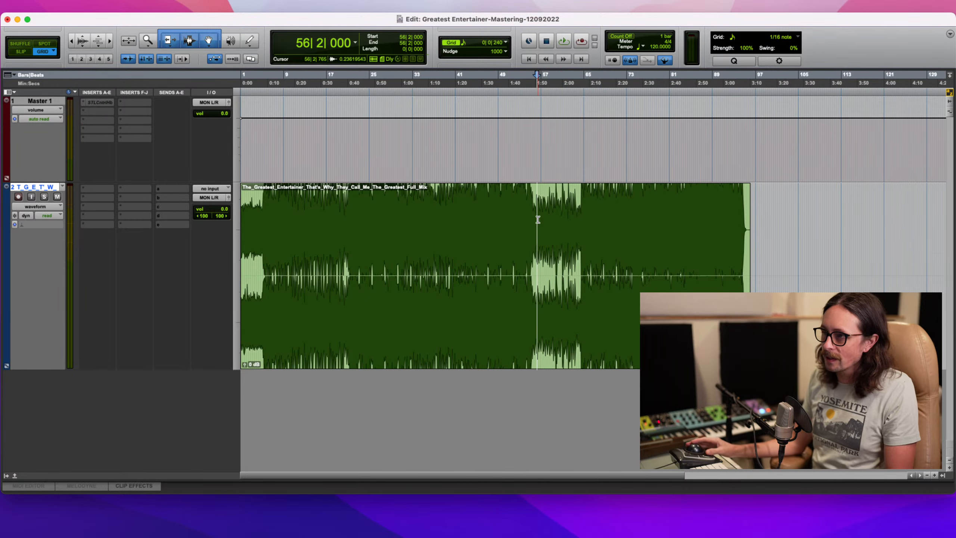
{"action": "left_click_drag", "start_coordinate": [536, 221], "coordinate": [579, 229]}
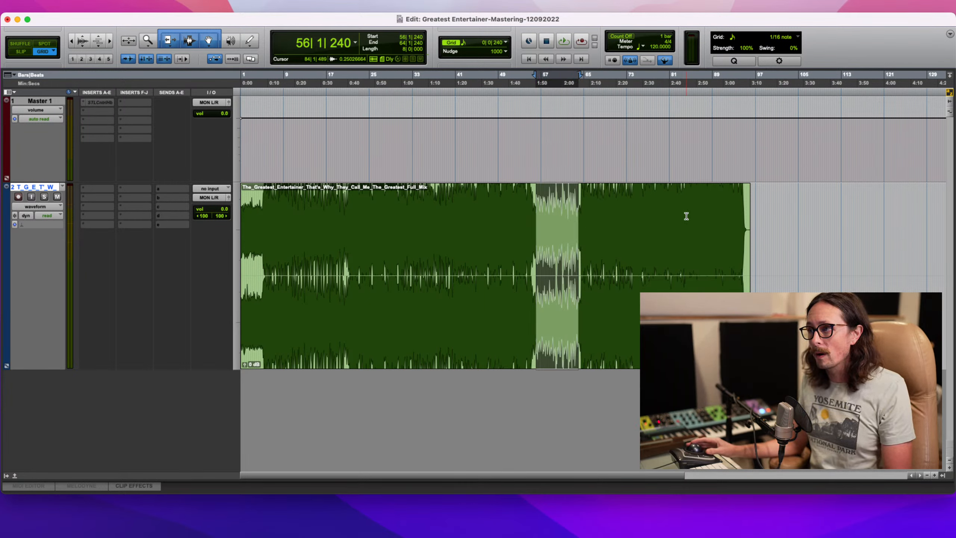
{"action": "left_click_drag", "start_coordinate": [691, 216], "coordinate": [731, 215]}
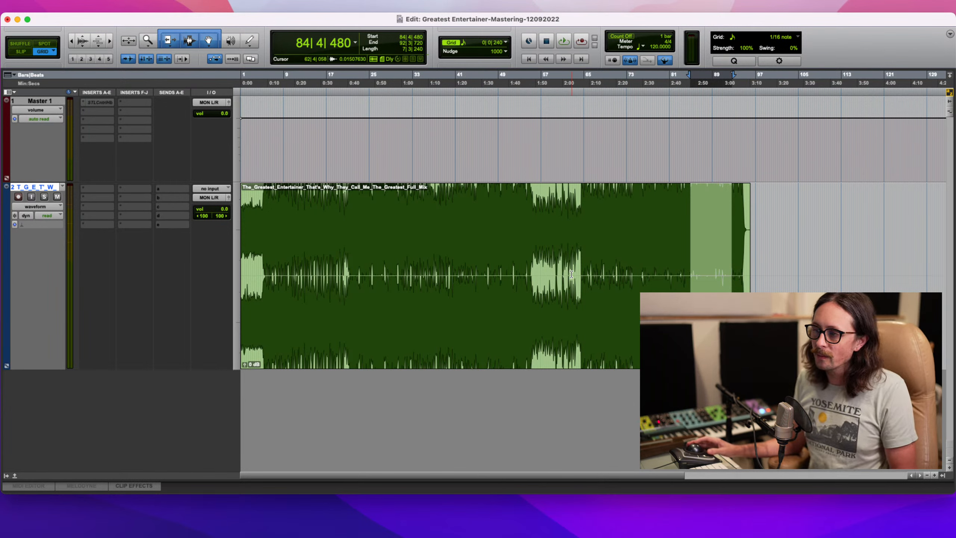
{"action": "left_click", "coordinate": [542, 225]}
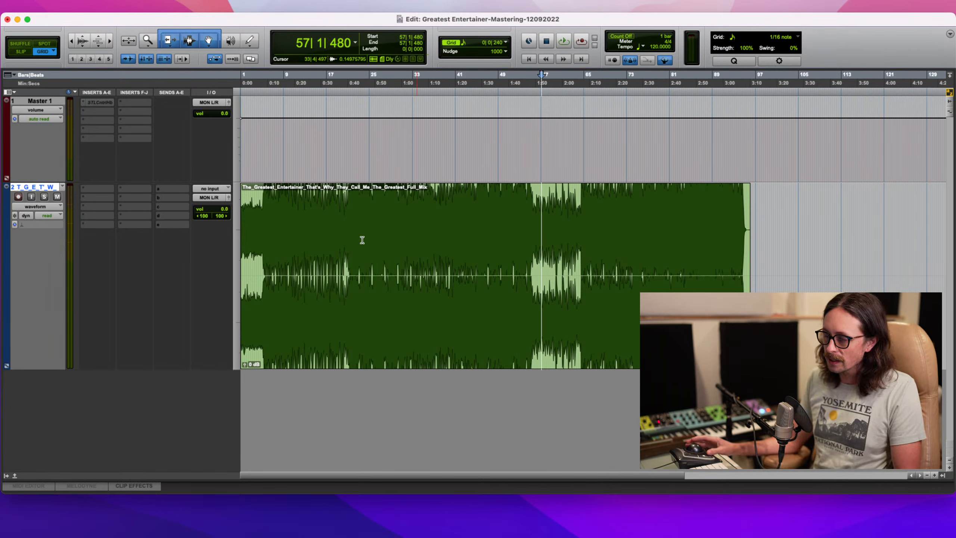
{"action": "left_click", "coordinate": [250, 231]}
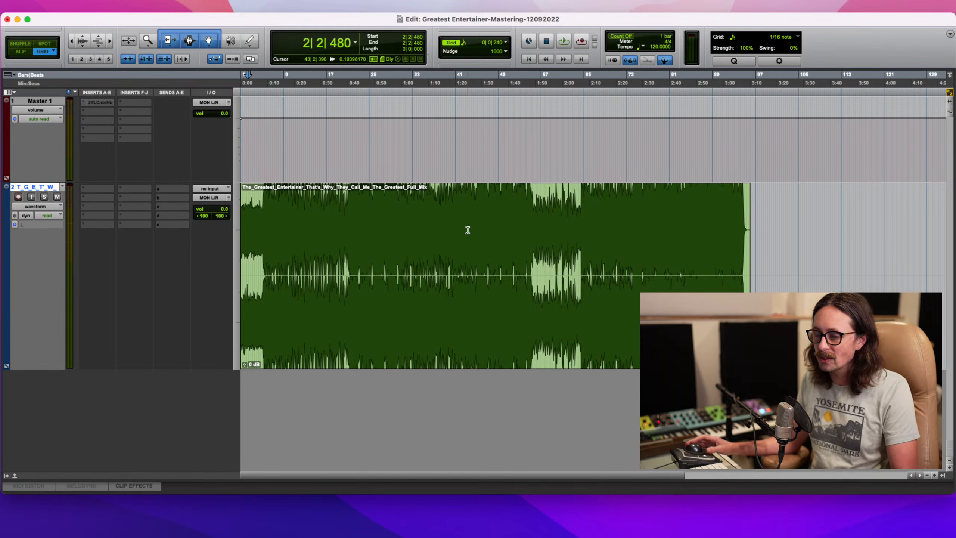
{"action": "key", "text": "super+Tab"}
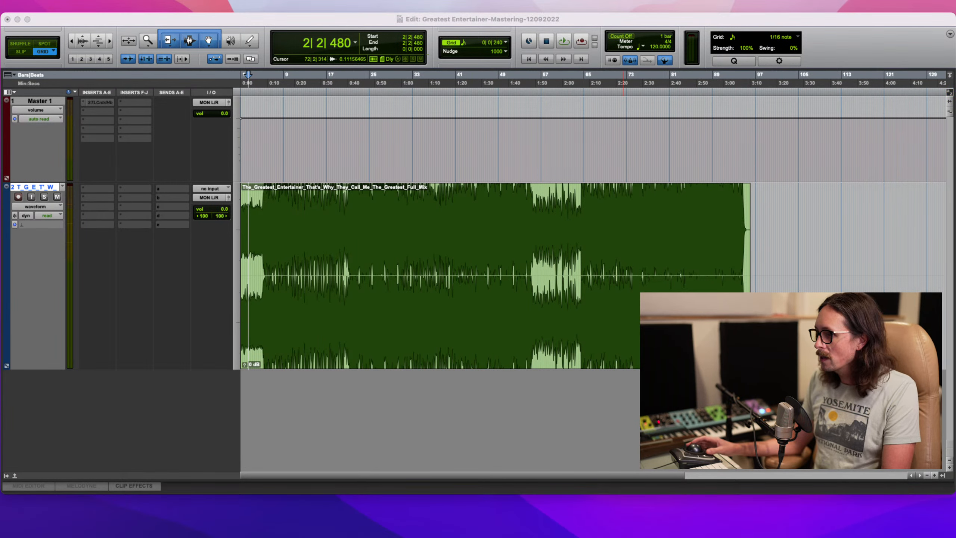
{"action": "key", "text": "super+Tab"}
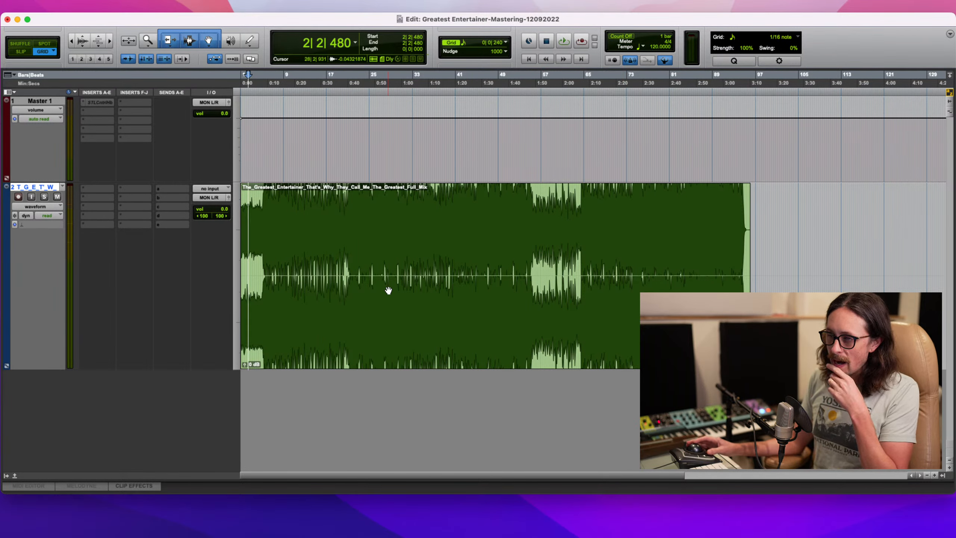
{"action": "left_click", "coordinate": [464, 253]}
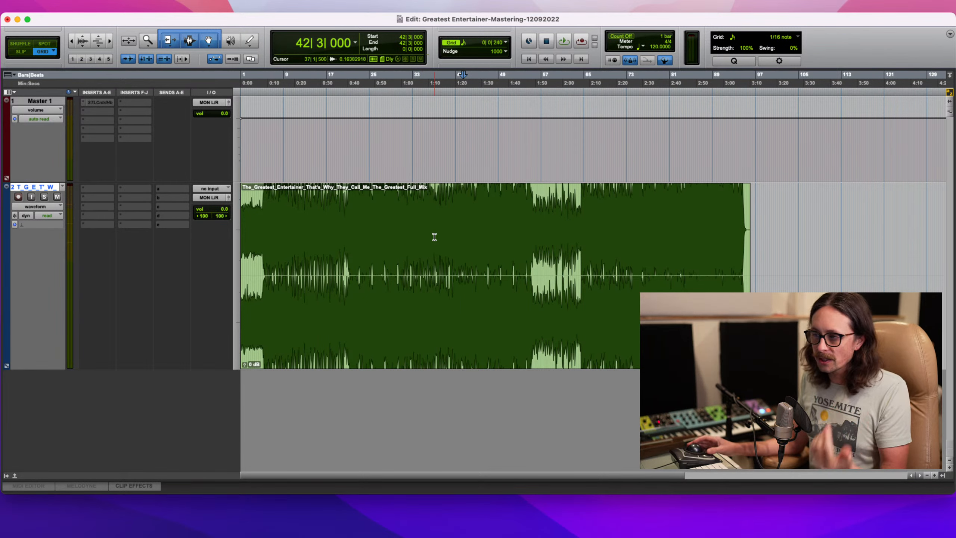
{"action": "left_click", "coordinate": [583, 231]}
{"action": "key", "text": "super+Tab"}
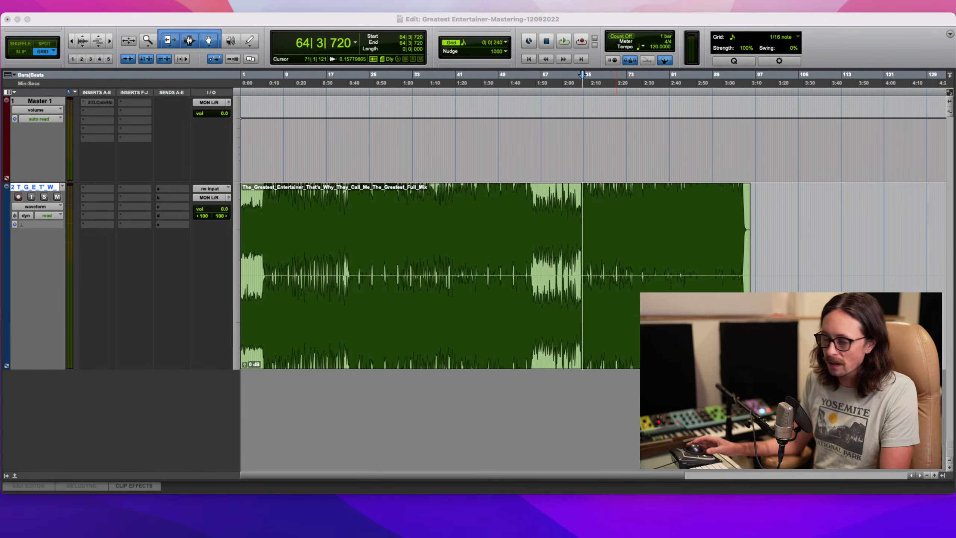
{"action": "key", "text": "super+Tab"}
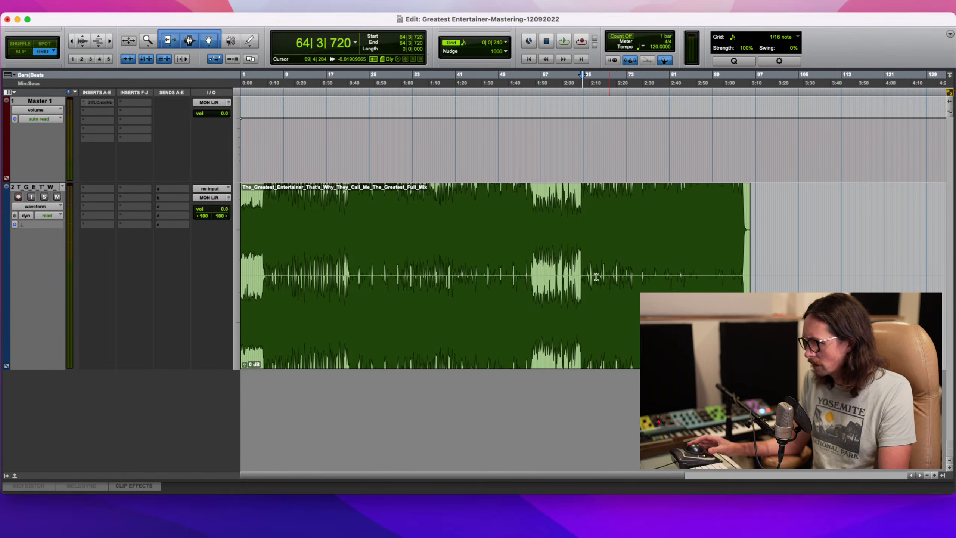
- Play the mix from 64|3|480, where the loud section follows the quiet passage, and stop playback
{"action": "left_click", "coordinate": [583, 294]}
{"action": "key", "text": "space"}
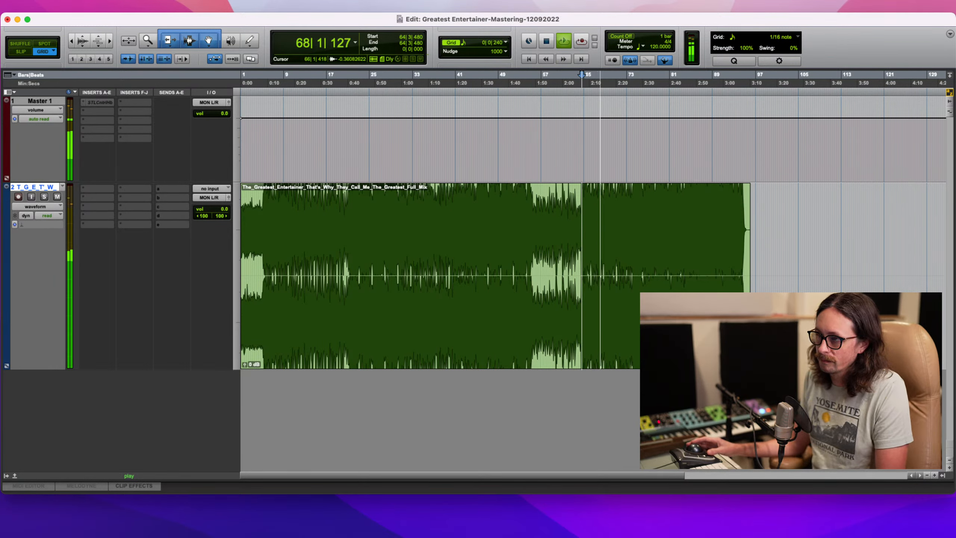
{"action": "key", "text": "space"}
{"action": "key", "text": "super+Tab"}
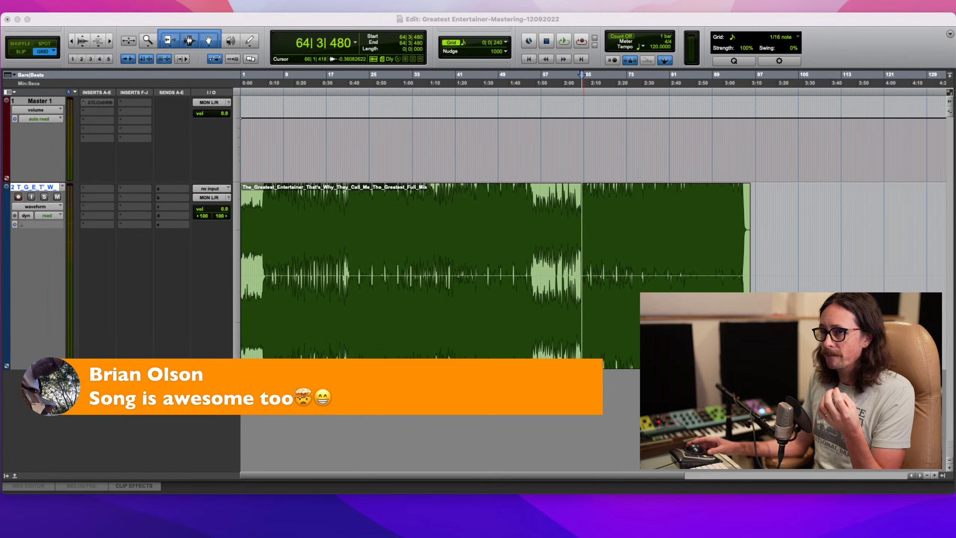
{"action": "left_click", "coordinate": [351, 457]}
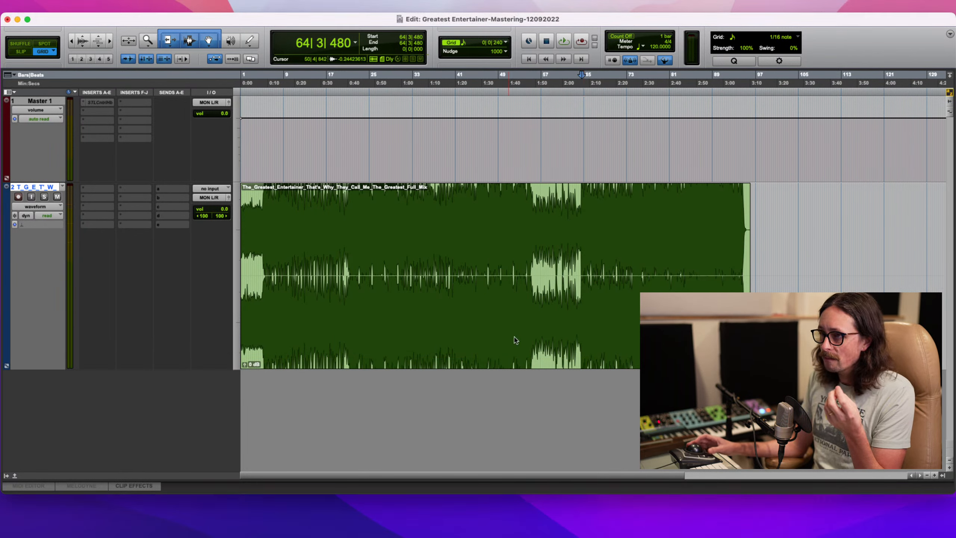
- Select the loudest part near the song's end, from 84|2|240 to 93|4|480, and play it
{"action": "left_click_drag", "start_coordinate": [686, 197], "coordinate": [732, 198]}
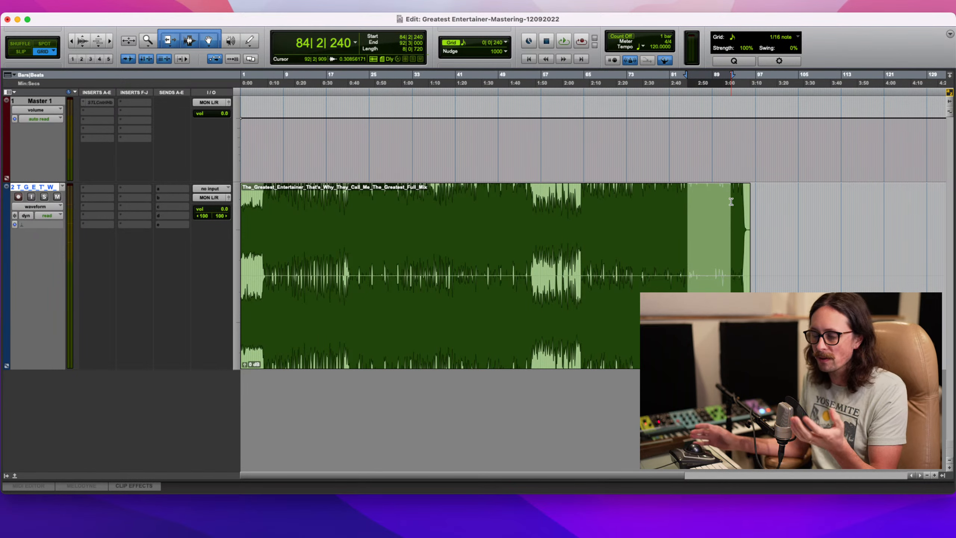
{"action": "key", "text": "super+Tab"}
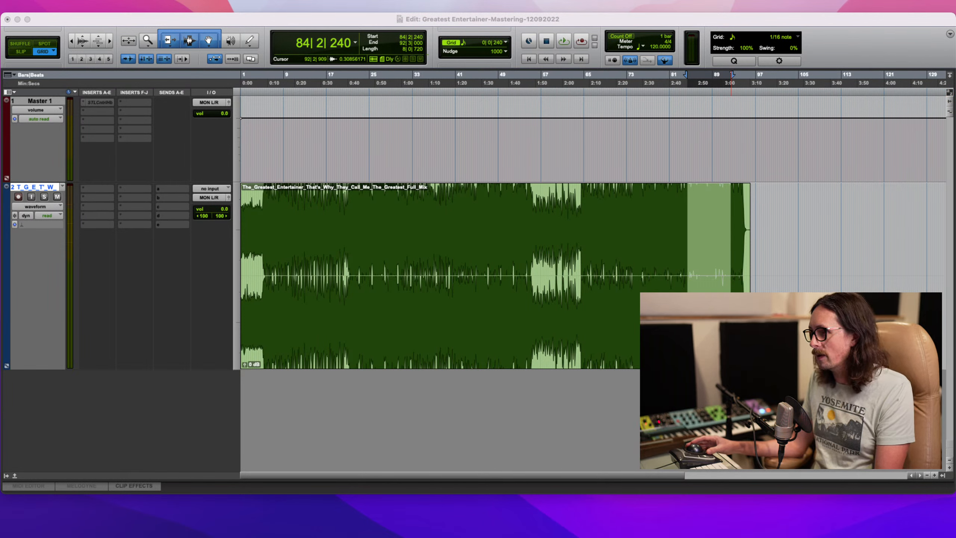
{"action": "left_click", "coordinate": [682, 392]}
{"action": "left_click_drag", "start_coordinate": [687, 272], "coordinate": [739, 273]}
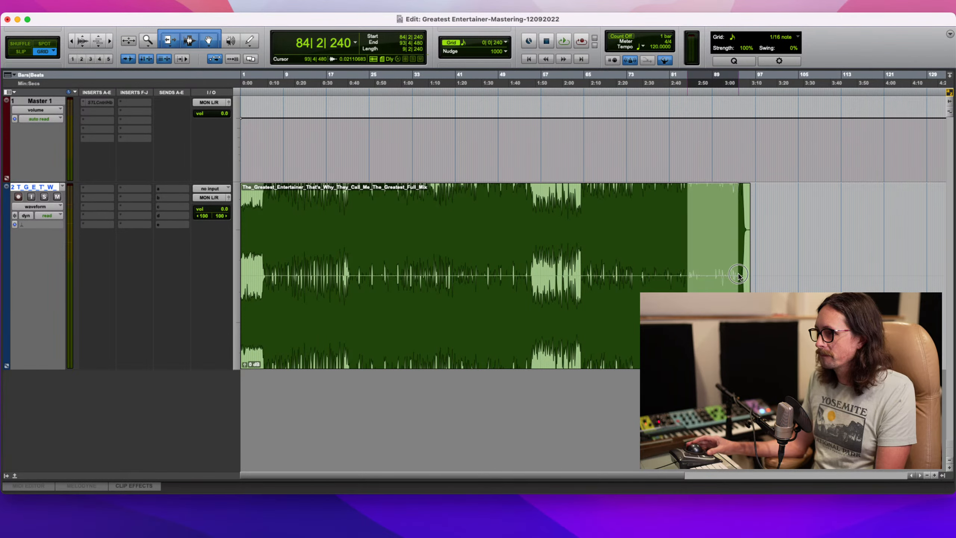
{"action": "key", "text": "space"}
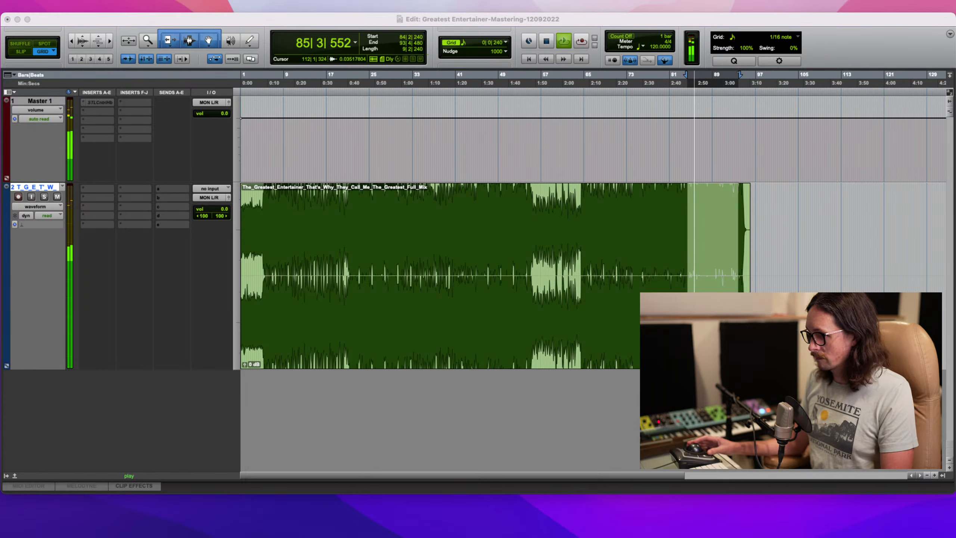
{"action": "left_click", "coordinate": [809, 415]}
{"action": "key", "text": "space"}
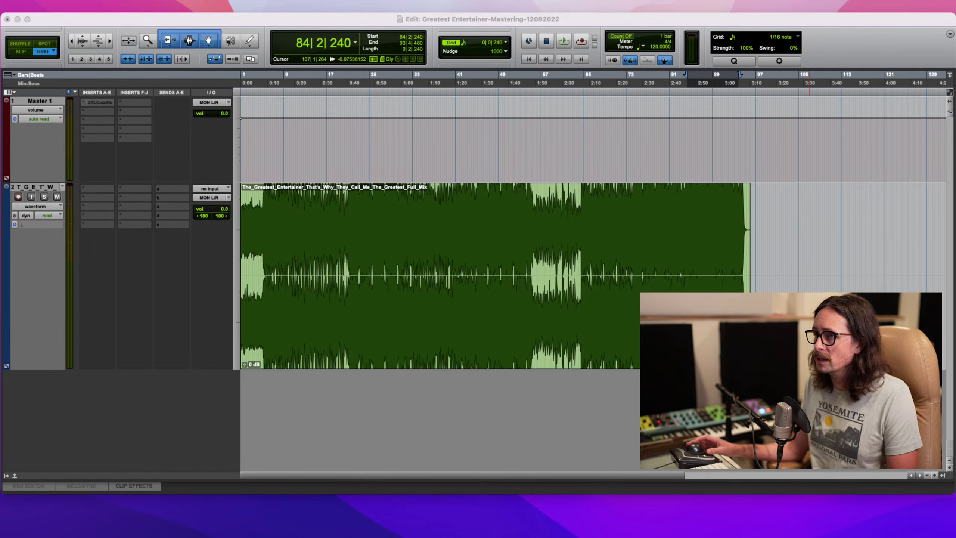
- Move the STL ControlHub plug-in to the second insert slot of Master 1 and open its window
{"action": "left_click", "coordinate": [195, 17]}
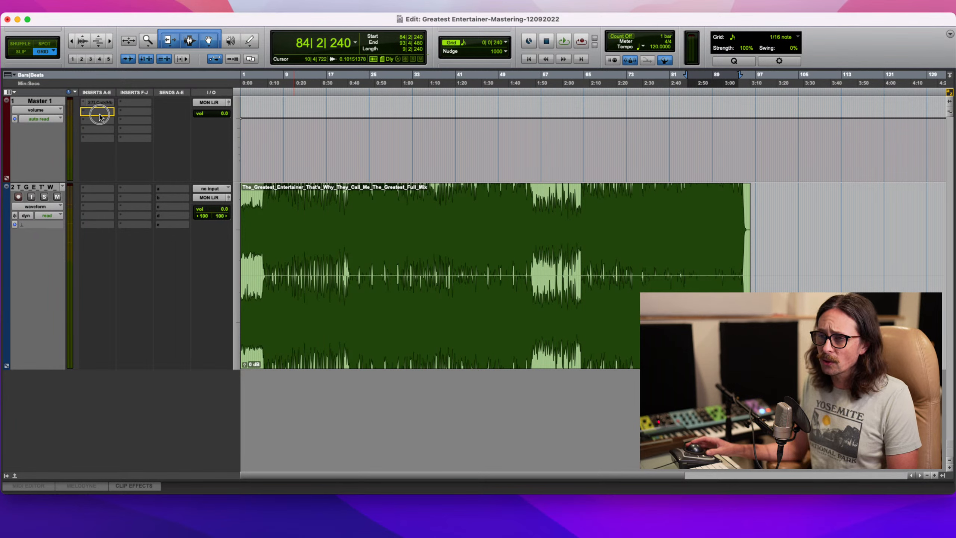
{"action": "left_click_drag", "start_coordinate": [100, 115], "coordinate": [99, 115]}
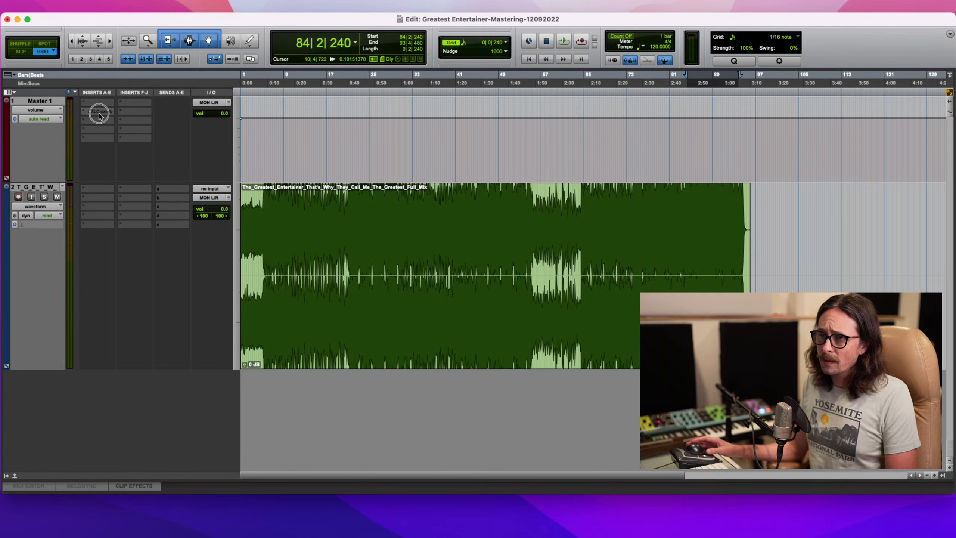
{"action": "left_click", "coordinate": [100, 113]}
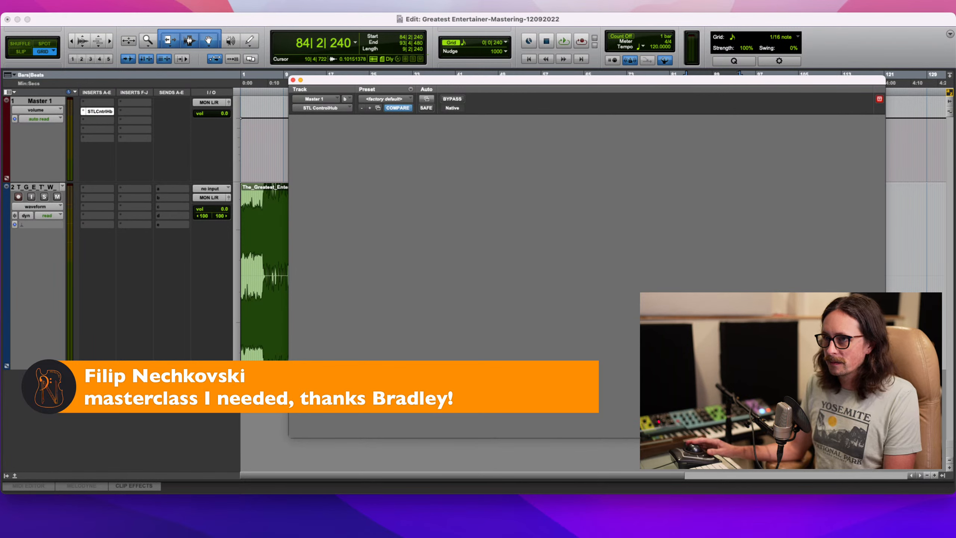
- Relaunch Pro Tools, declining to move the failed BYOME plug-in and dismissing the Dashboard without creating a session
{"action": "left_click", "coordinate": [647, 525]}
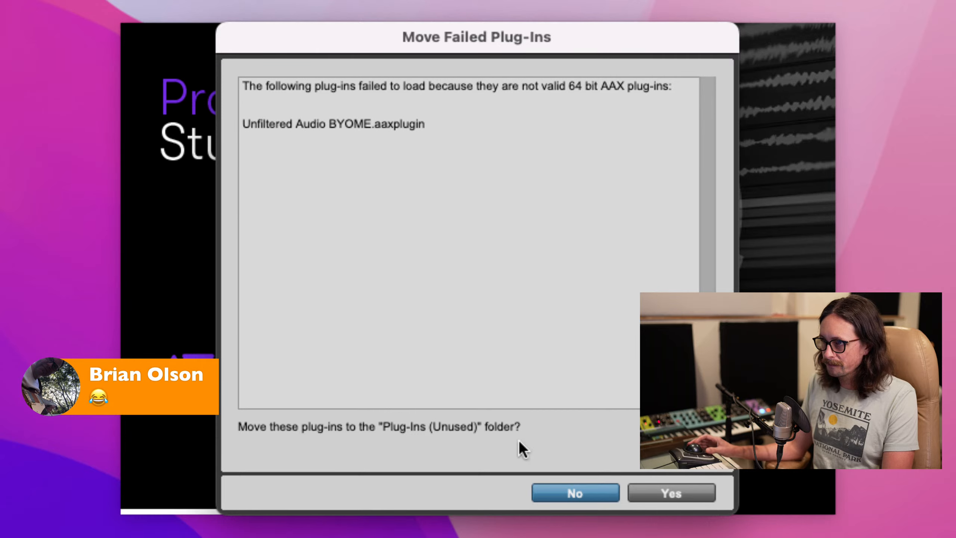
{"action": "left_click", "coordinate": [581, 496]}
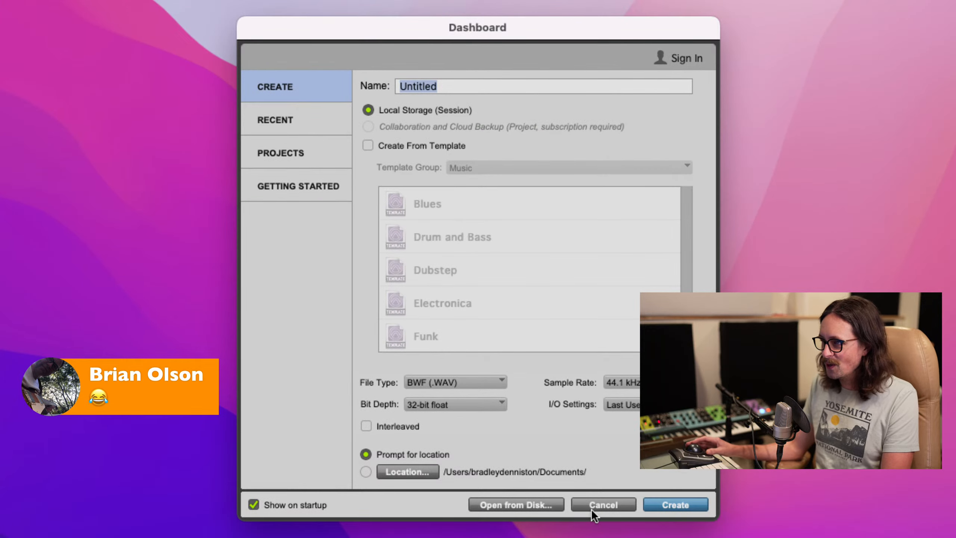
{"action": "left_click", "coordinate": [592, 510]}
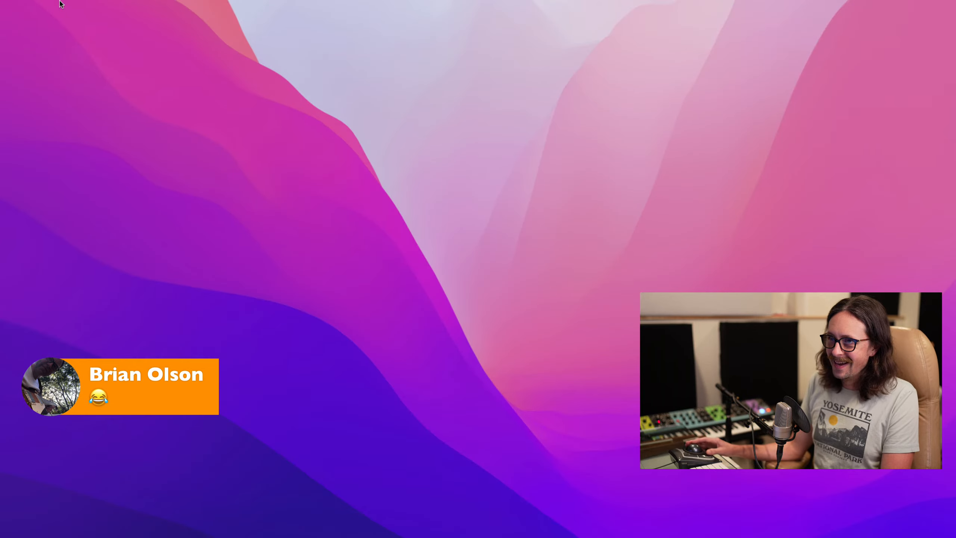
- Reopen the recent session Greatest Entertainer-Mastering-12092022
{"action": "left_click", "coordinate": [61, 4]}
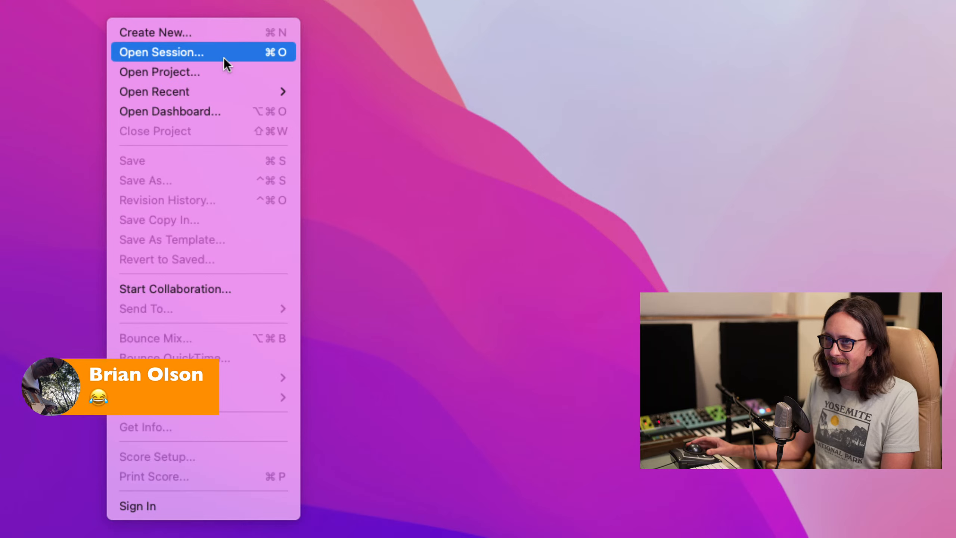
{"action": "mouse_move", "coordinate": [229, 91]}
{"action": "left_click", "coordinate": [360, 91]}
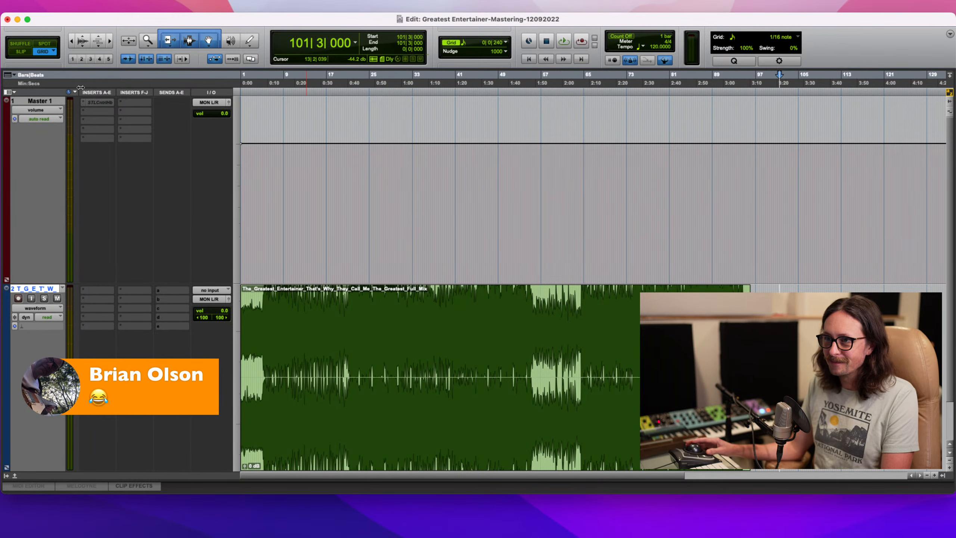
- Clear the first insert on Master 1 and insert a fresh STL ControlHub (stereo) in that slot
{"action": "left_click", "coordinate": [84, 104]}
{"action": "left_click", "coordinate": [99, 41]}
{"action": "left_click", "coordinate": [88, 104]}
{"action": "mouse_move", "coordinate": [113, 104]}
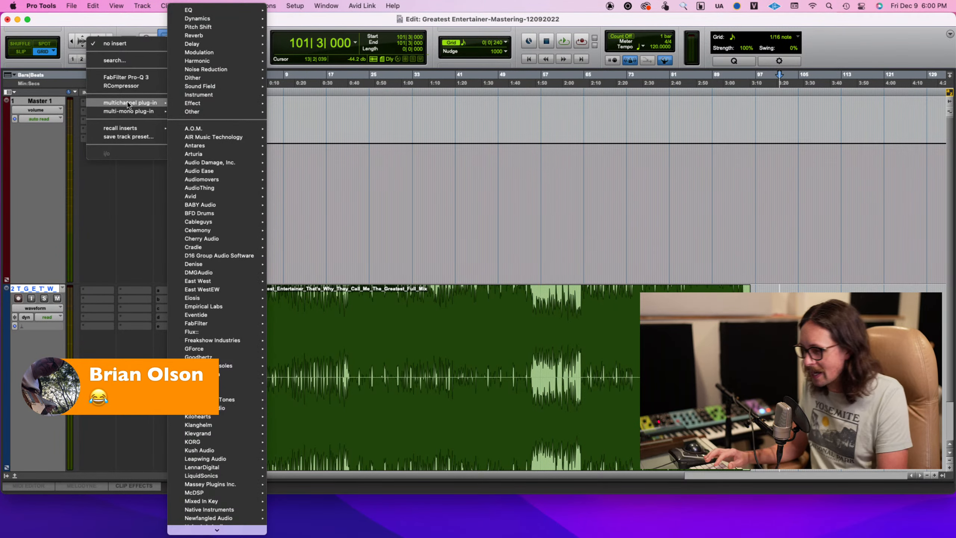
{"action": "key", "text": "Escape"}
{"action": "left_click", "coordinate": [127, 105]}
{"action": "type", "text": "stl"}
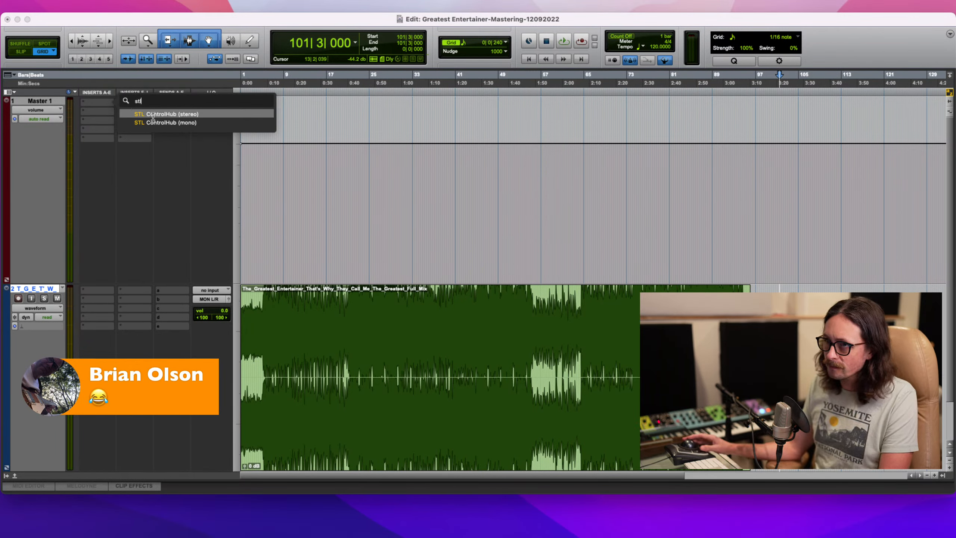
{"action": "left_click", "coordinate": [153, 115]}
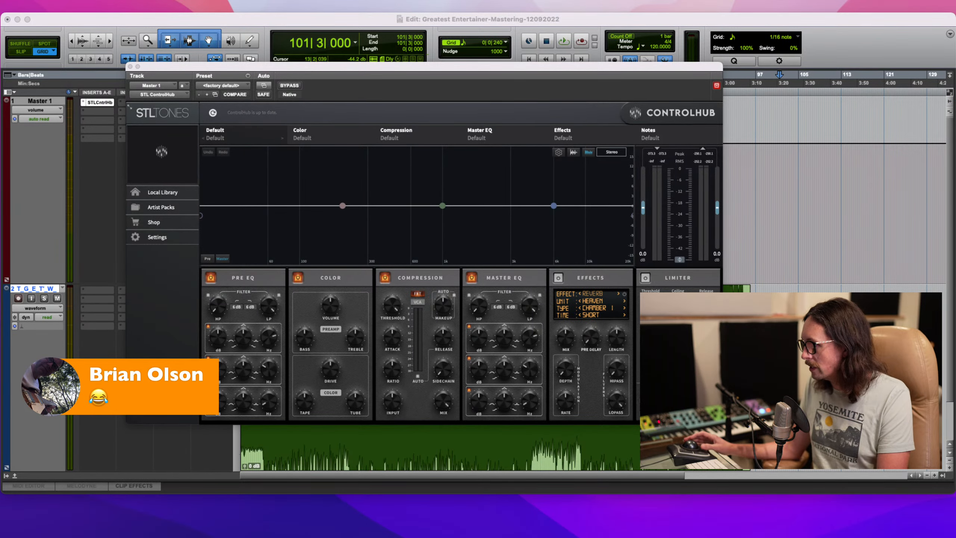
- Play the mix from its start, stop, and audition it briefly from 93|2|240 near the end
{"action": "left_click", "coordinate": [695, 293]}
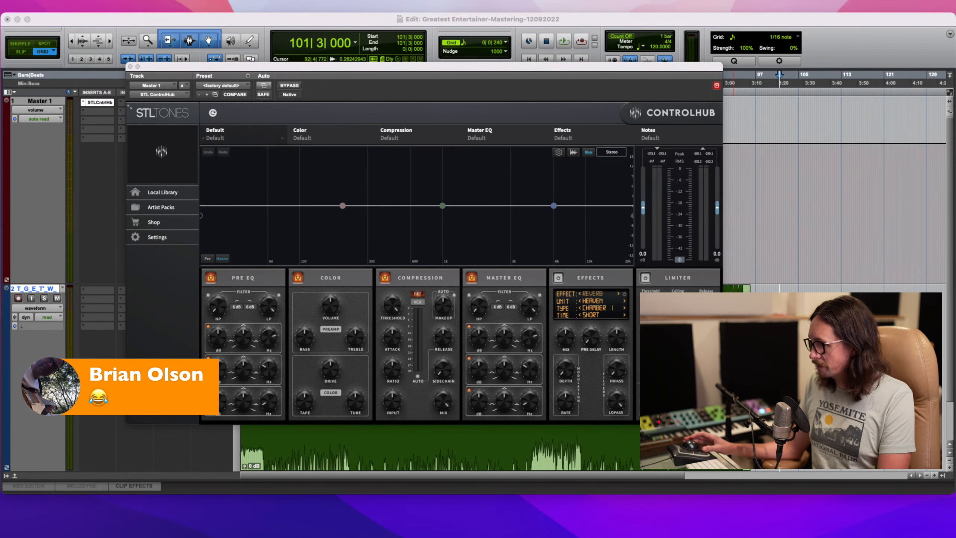
{"action": "left_click", "coordinate": [741, 362]}
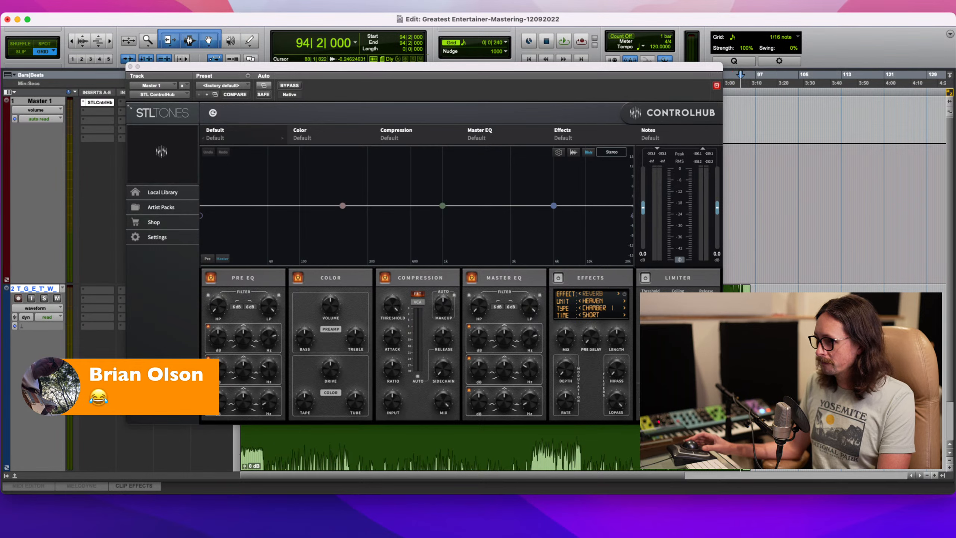
{"action": "key", "text": "space"}
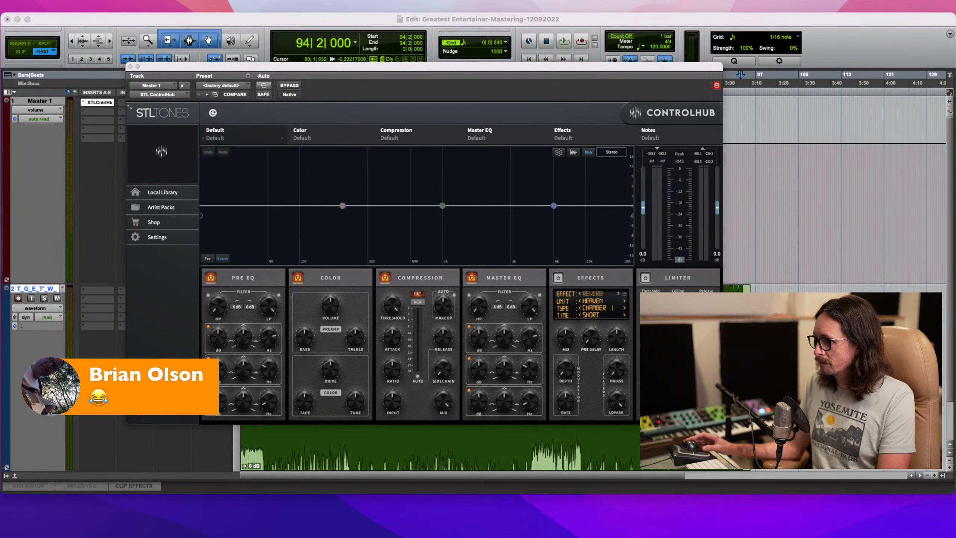
{"action": "left_click", "coordinate": [719, 436]}
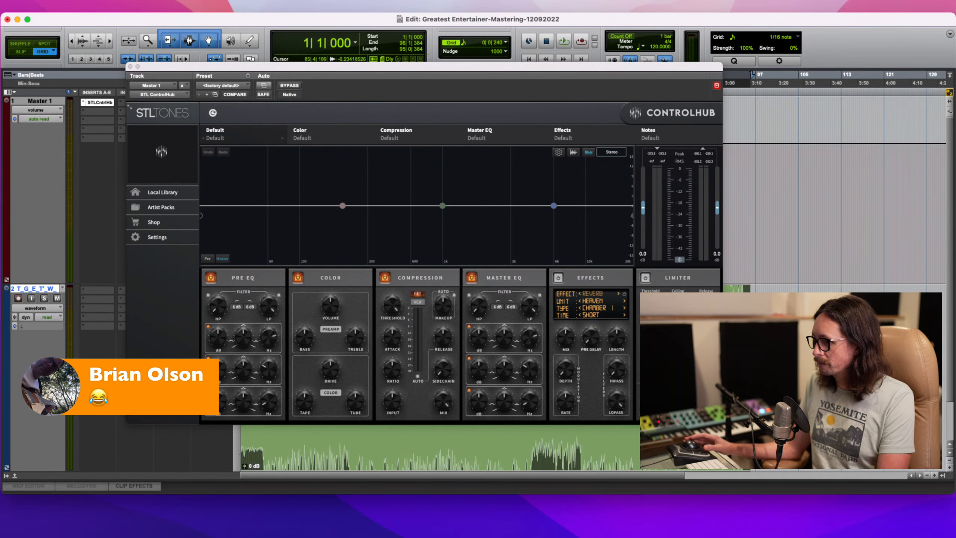
{"action": "key", "text": "space"}
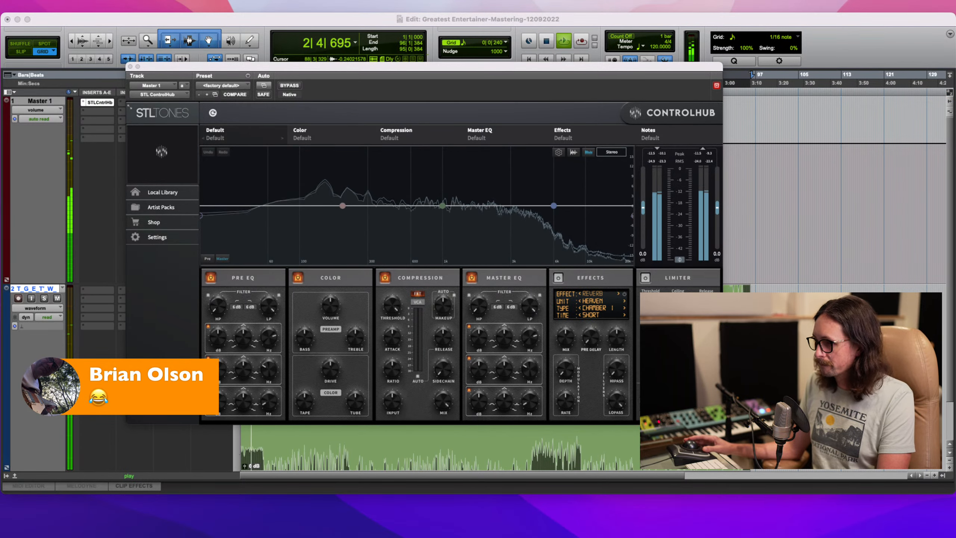
{"action": "left_click", "coordinate": [736, 339]}
{"action": "key", "text": "space"}
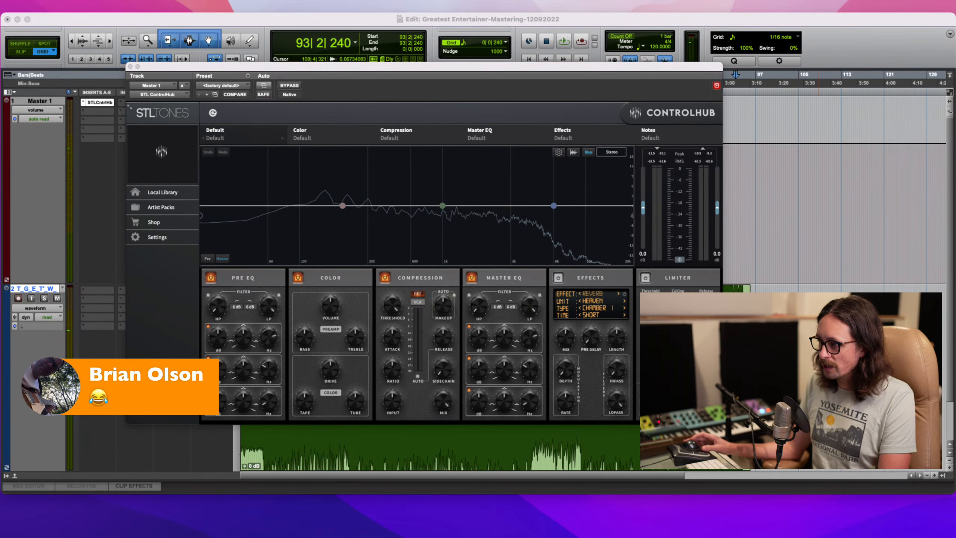
- Move the STL ControlHub window clear of the end of the waveform and select the loud section near the song's end
{"action": "left_click", "coordinate": [705, 447]}
{"action": "left_click_drag", "start_coordinate": [367, 68], "coordinate": [322, 18]}
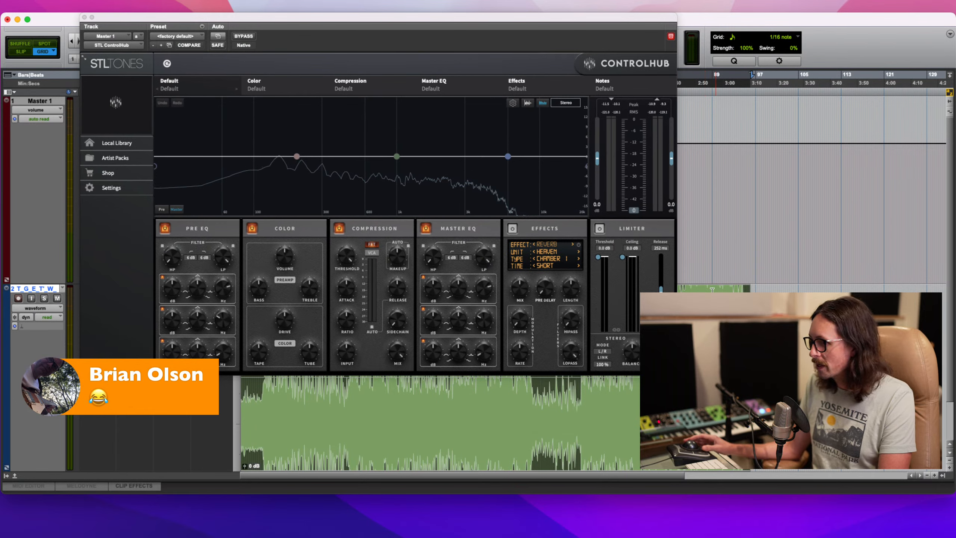
{"action": "left_click_drag", "start_coordinate": [697, 392], "coordinate": [735, 392]}
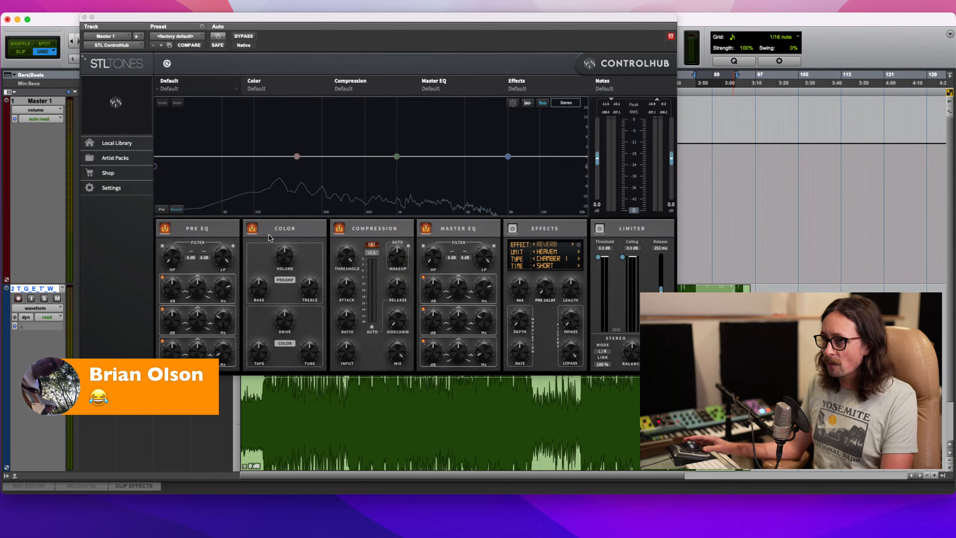
- Switch off the Pre EQ, Compression and Master EQ modules in STL ControlHub, keeping Color active
{"action": "left_click", "coordinate": [253, 228]}
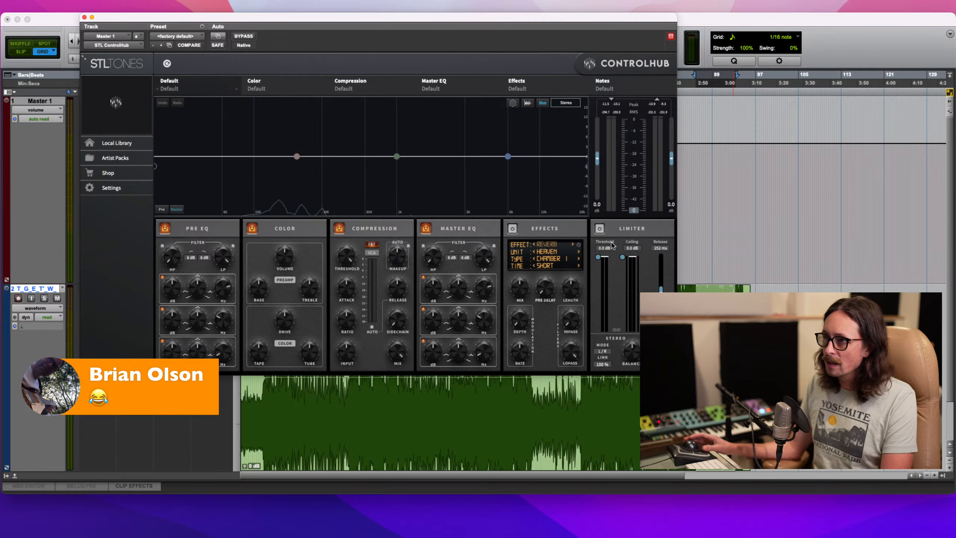
{"action": "left_click", "coordinate": [165, 228]}
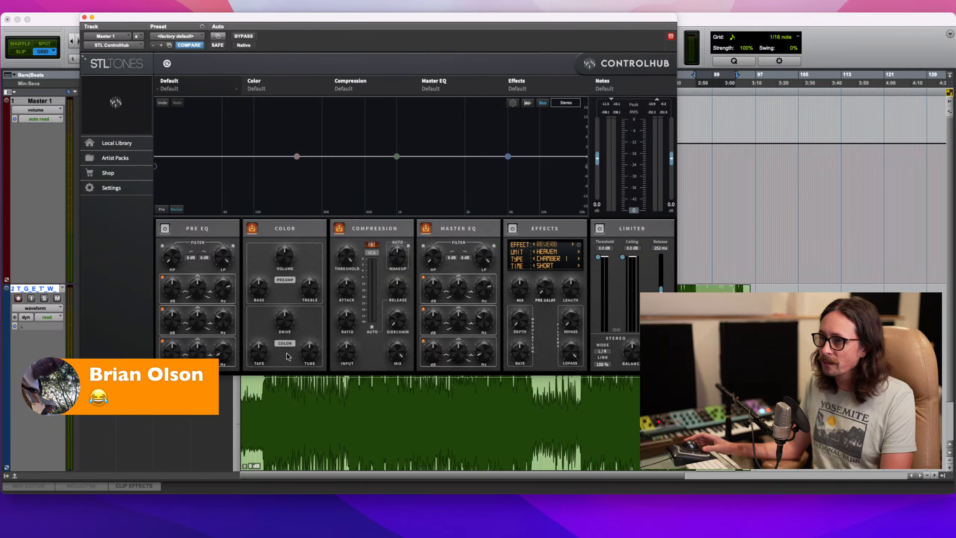
{"action": "left_click", "coordinate": [340, 229]}
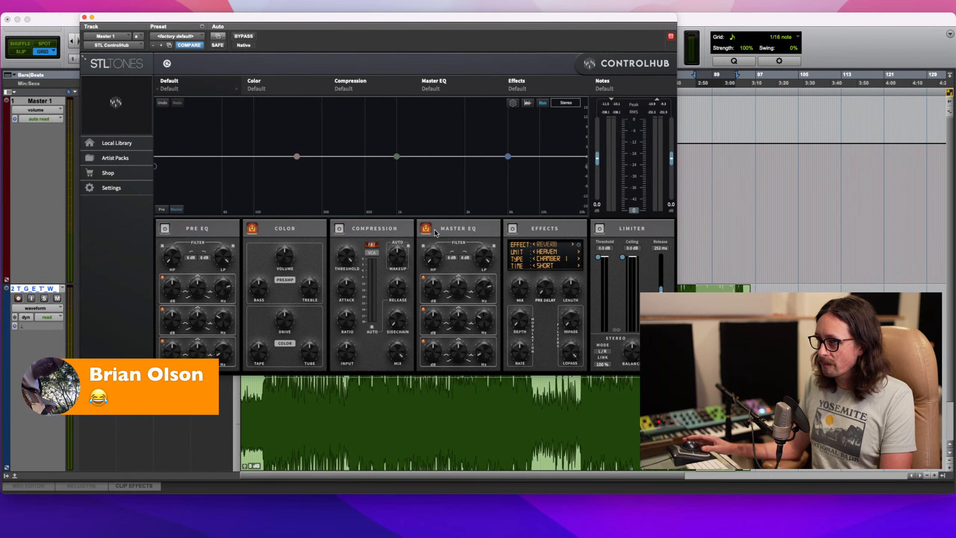
{"action": "left_click", "coordinate": [426, 229]}
{"action": "left_click", "coordinate": [426, 230]}
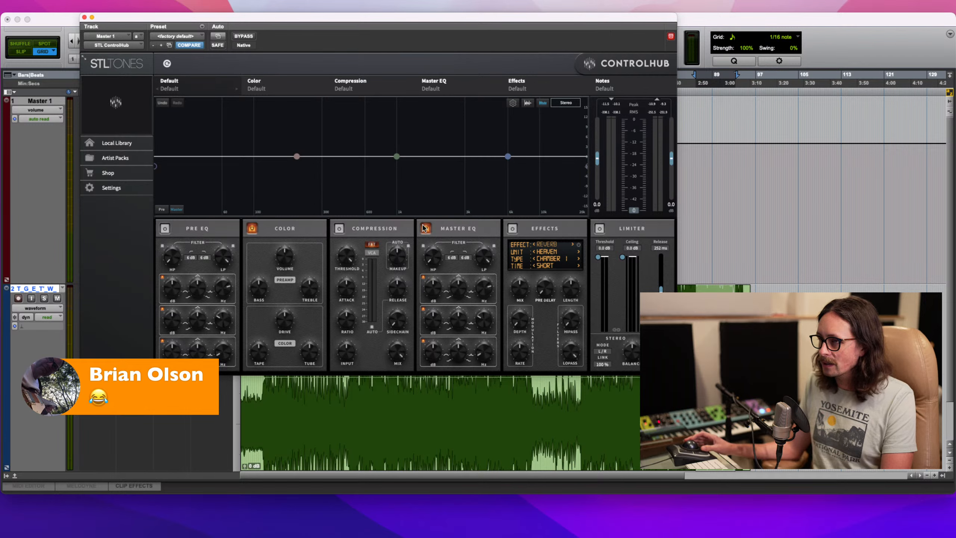
{"action": "left_click", "coordinate": [426, 228]}
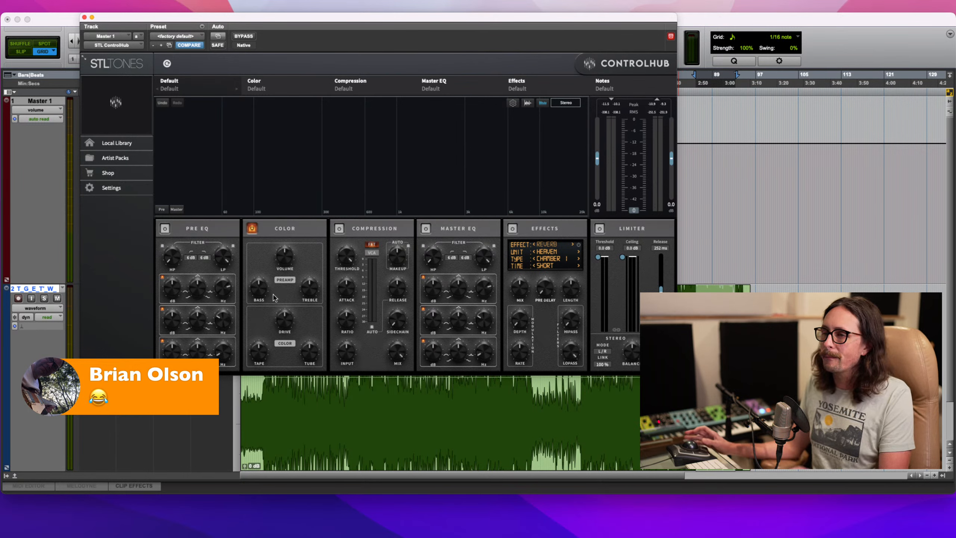
- Play the loud section near the song's end and compare STL ControlHub's Color processing against bypass
{"action": "key", "text": "super+Tab"}
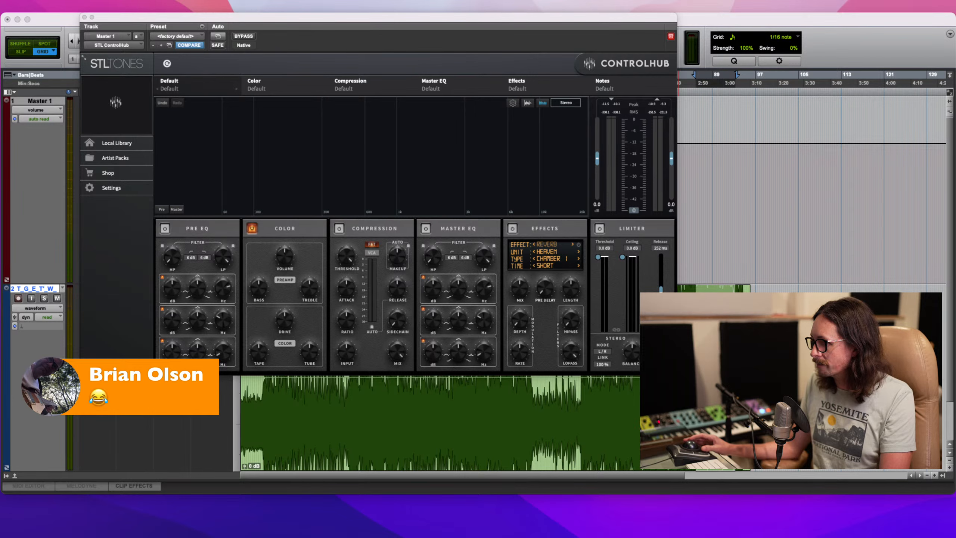
{"action": "left_click", "coordinate": [699, 239]}
{"action": "key", "text": "space"}
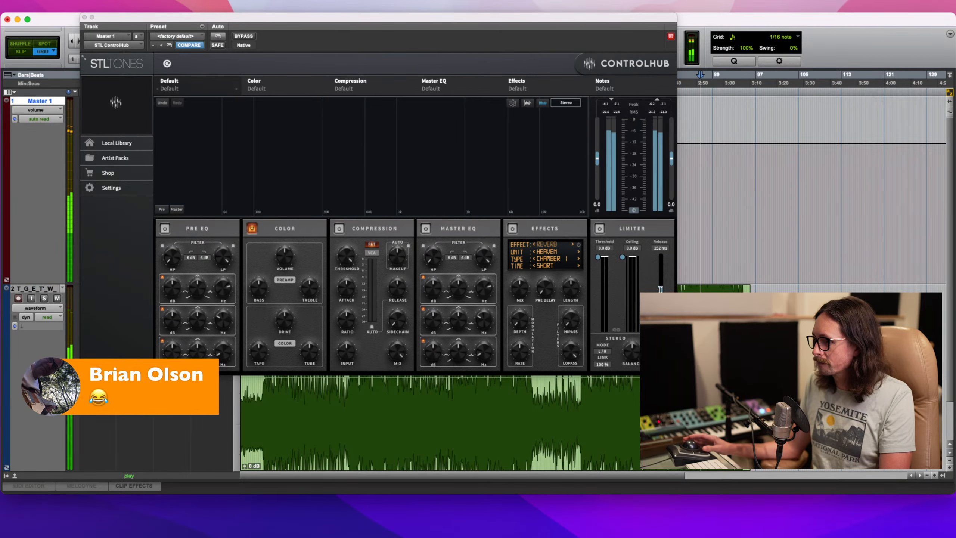
{"action": "left_click", "coordinate": [248, 352]}
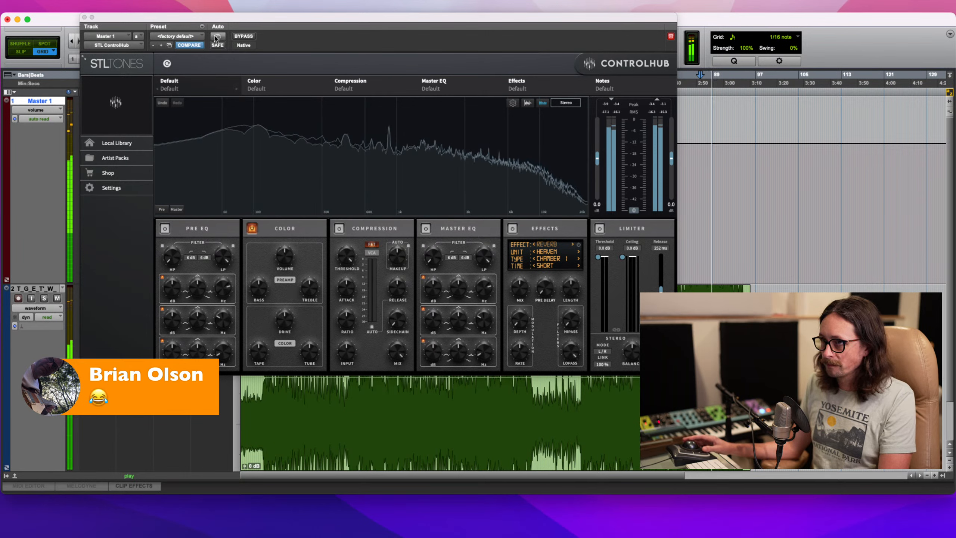
{"action": "left_click", "coordinate": [244, 37]}
{"action": "left_click", "coordinate": [252, 37]}
{"action": "left_click", "coordinate": [252, 38]}
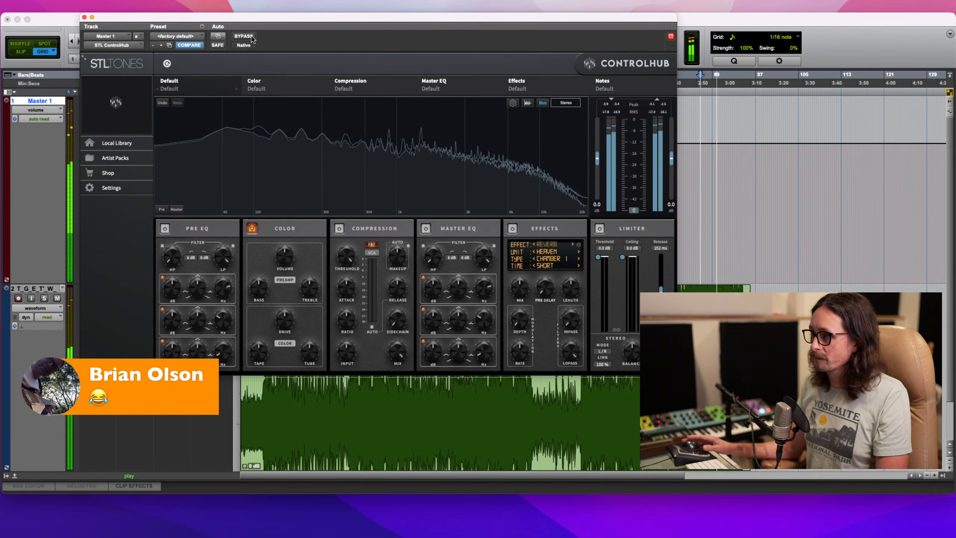
- Raise Drive in the Color module during playback and compare the result with the plug-in bypassed
{"action": "left_click_drag", "start_coordinate": [289, 322], "coordinate": [290, 315]}
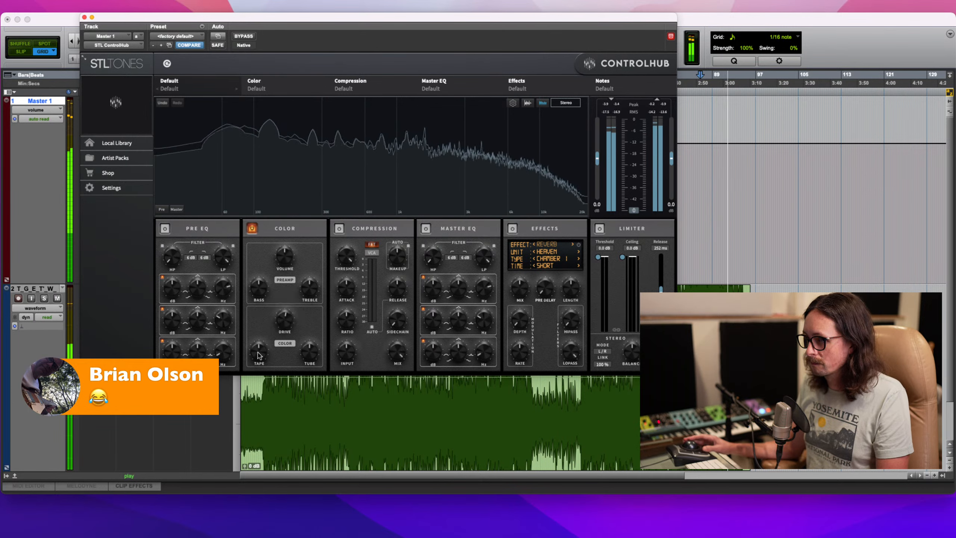
{"action": "left_click", "coordinate": [245, 37]}
{"action": "left_click", "coordinate": [245, 37]}
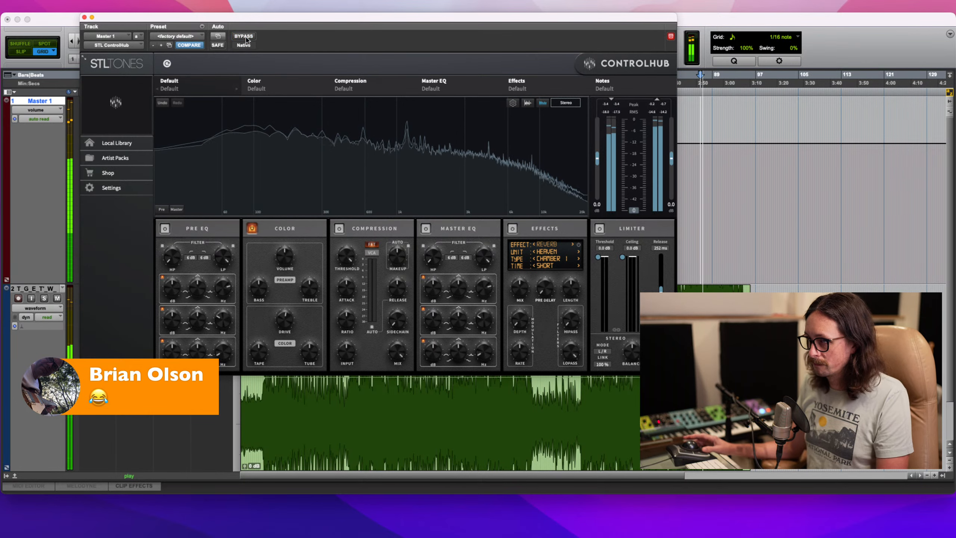
{"action": "left_click", "coordinate": [245, 37]}
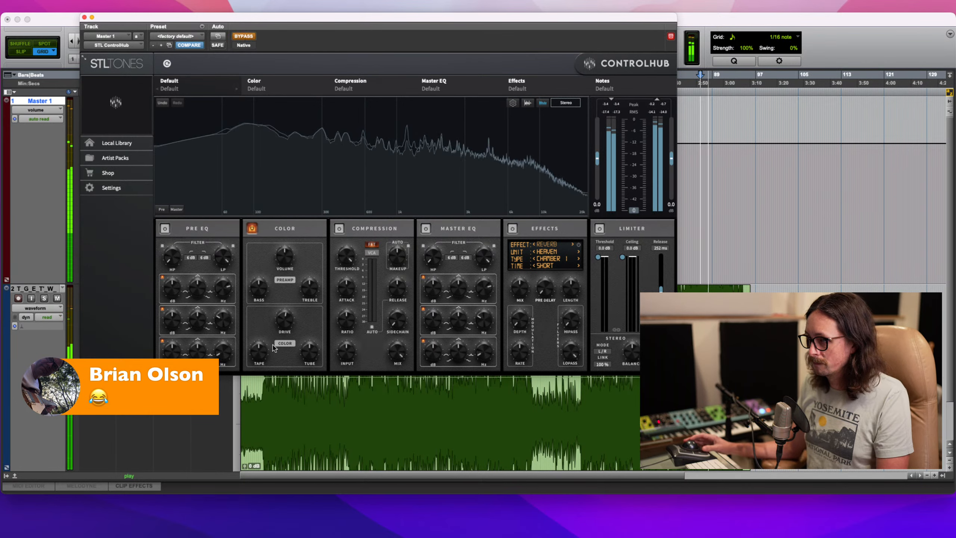
{"action": "left_click", "coordinate": [244, 37]}
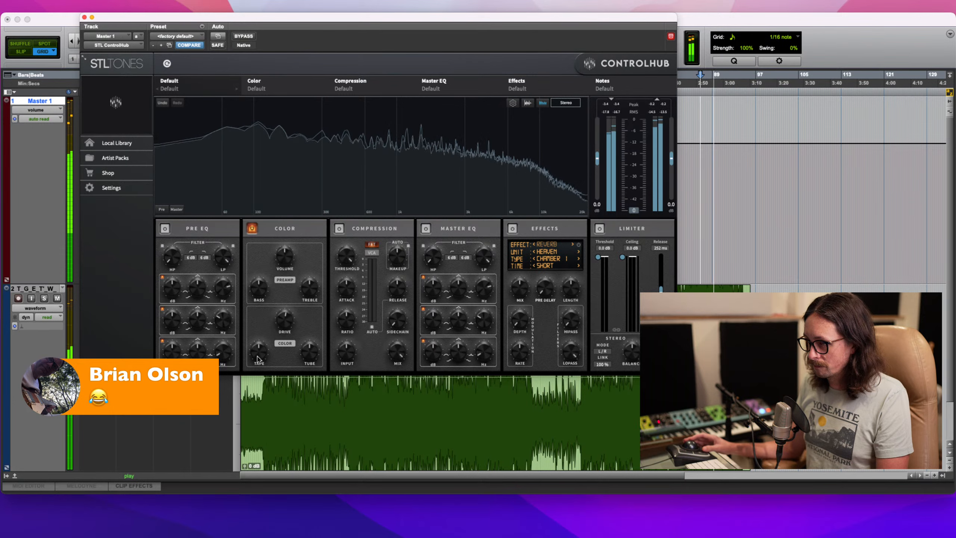
- Turn up the Tape amount in the Color module, replay the section and compare it against bypass
{"action": "left_click_drag", "start_coordinate": [259, 353], "coordinate": [287, 320]}
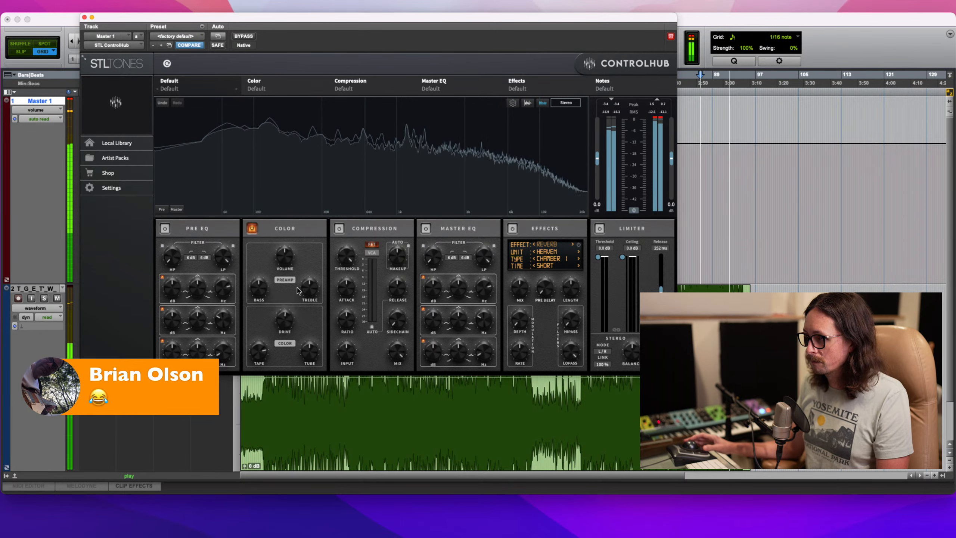
{"action": "left_click", "coordinate": [240, 37]}
{"action": "left_click", "coordinate": [242, 38]}
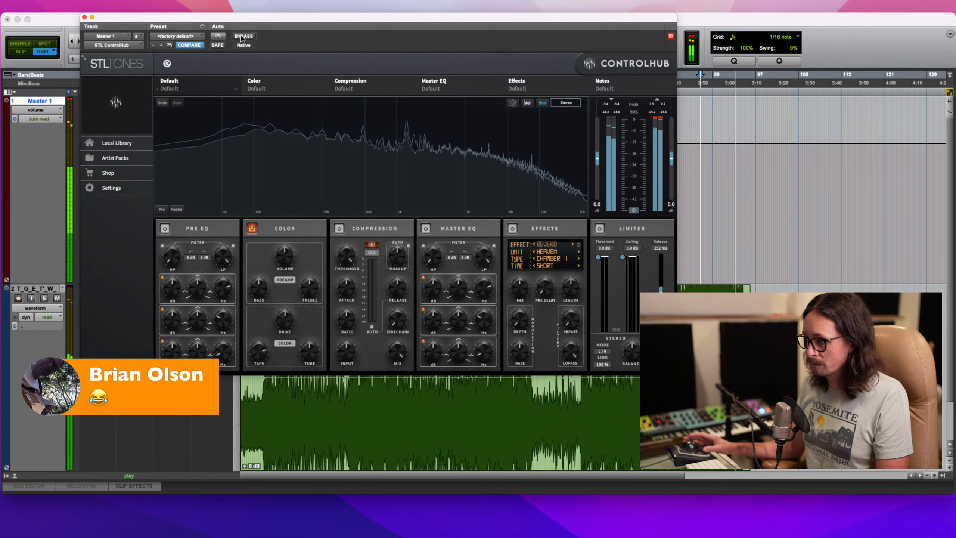
{"action": "key", "text": "space"}
{"action": "key", "text": "space"}
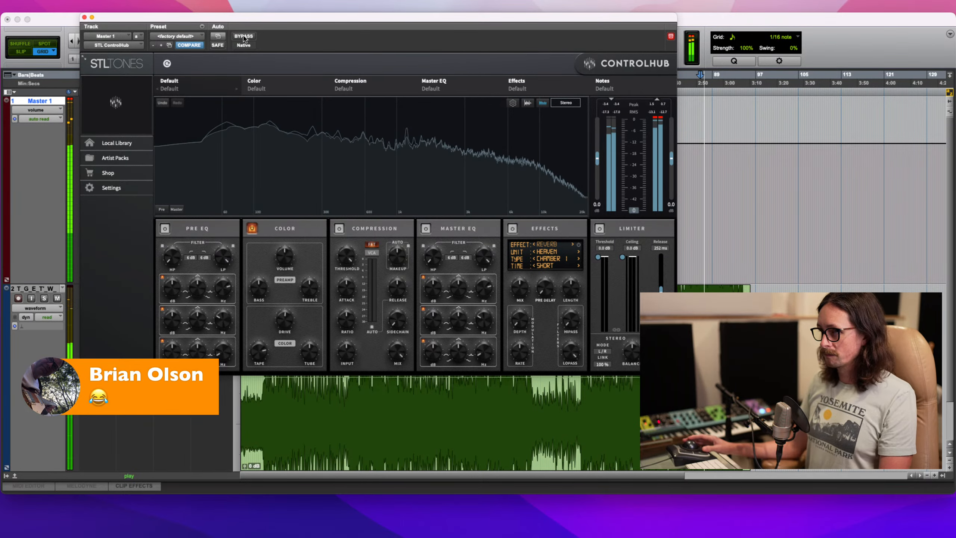
{"action": "left_click", "coordinate": [244, 37]}
{"action": "left_click", "coordinate": [244, 37]}
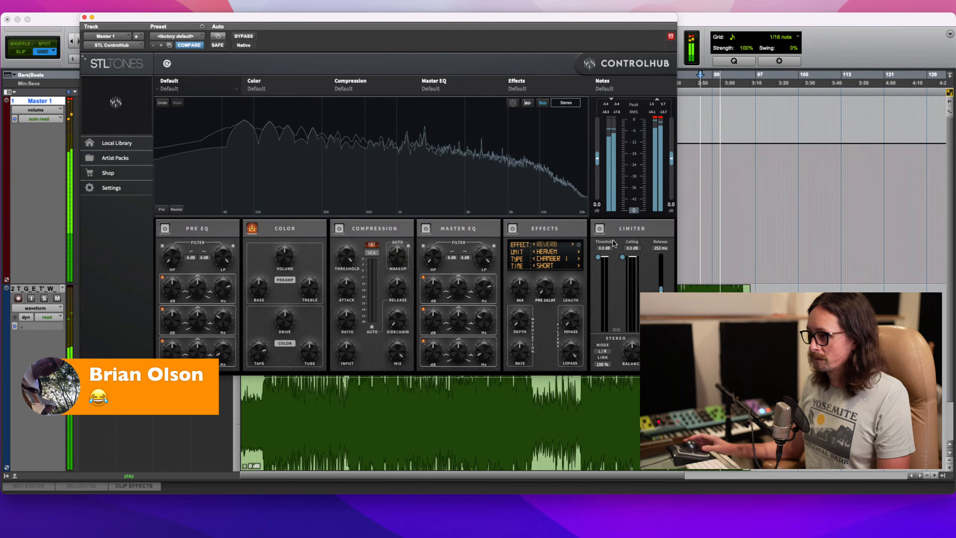
- Enable the Limiter module and compare the processed mix with the bypassed signal
{"action": "left_click", "coordinate": [600, 228]}
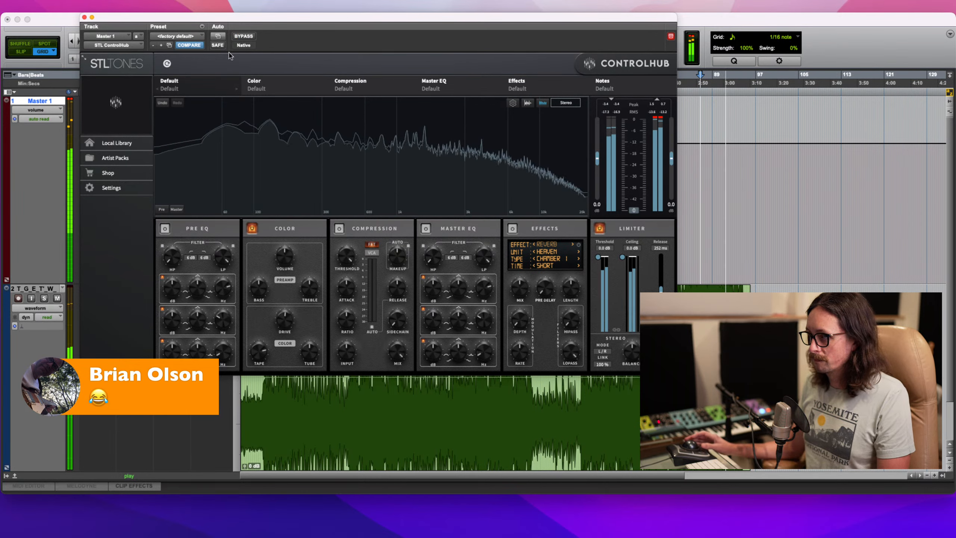
{"action": "left_click", "coordinate": [245, 38]}
{"action": "left_click", "coordinate": [248, 40]}
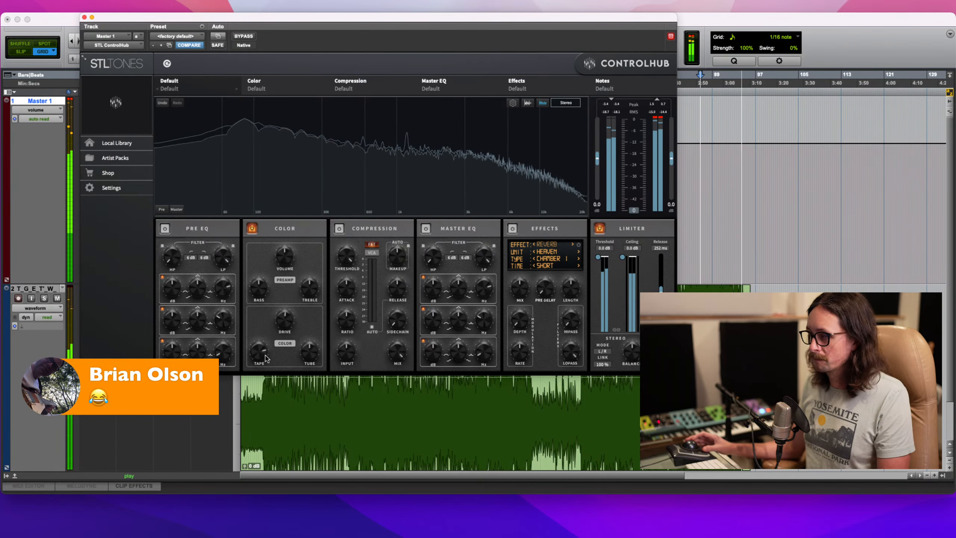
- Fine-tune Tape, Tube and Drive in the Color module while replaying the section, and check the result against bypass
{"action": "key", "text": "space"}
{"action": "mouse_move", "coordinate": [263, 353]}
{"action": "left_mouse_down"}
{"action": "mouse_move", "coordinate": [255, 378]}
{"action": "mouse_move", "coordinate": [259, 364]}
{"action": "mouse_move", "coordinate": [317, 326]}
{"action": "left_mouse_up"}
{"action": "key", "text": "space"}
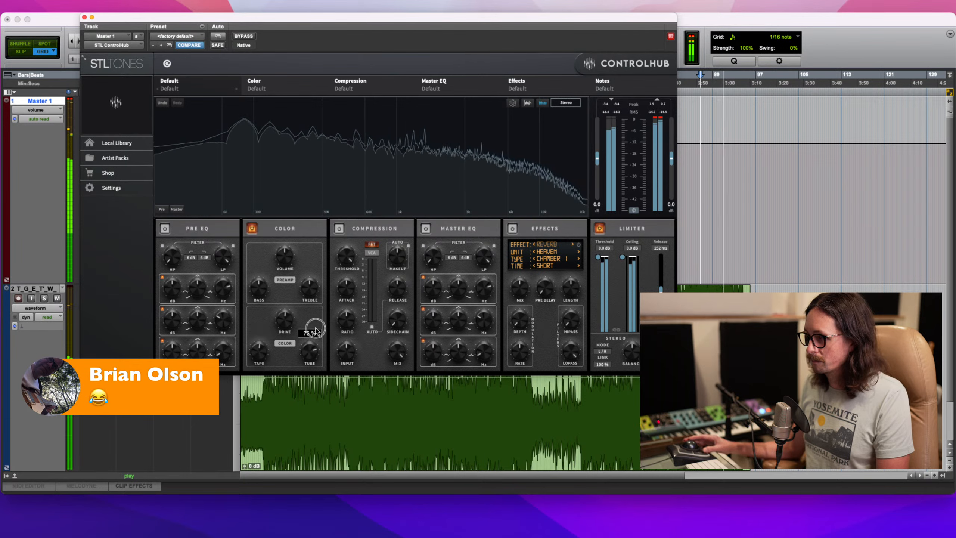
{"action": "left_click_drag", "start_coordinate": [315, 332], "coordinate": [288, 322]}
{"action": "left_click", "coordinate": [290, 323]}
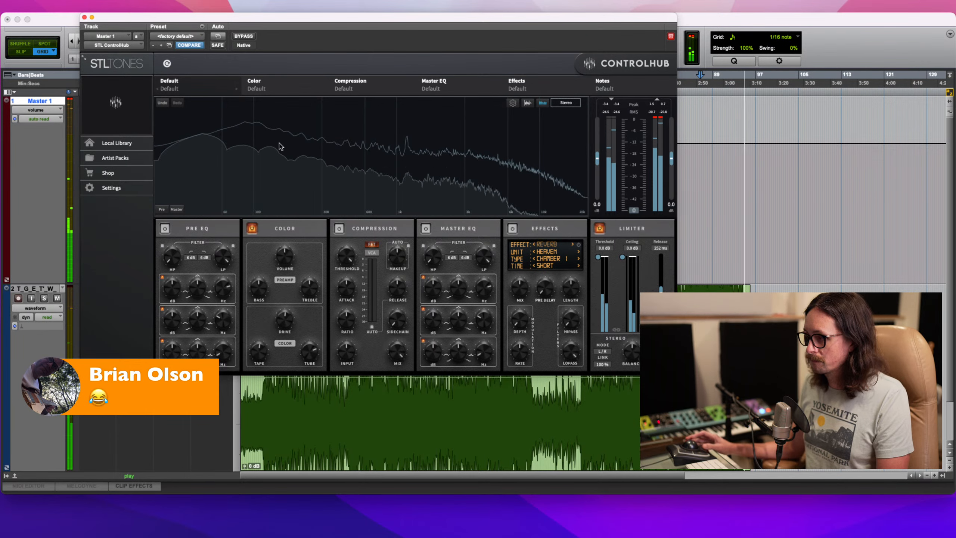
{"action": "left_click", "coordinate": [244, 36]}
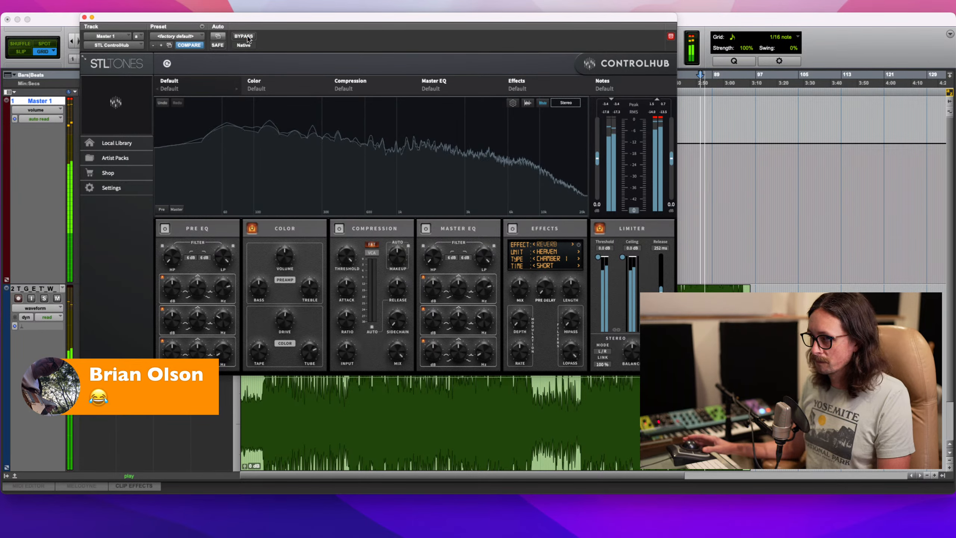
- Stop playback and close the ControlHub plug-in after reviewing its Color module's Drive, Tape and Tube controls
{"action": "key", "text": "space"}
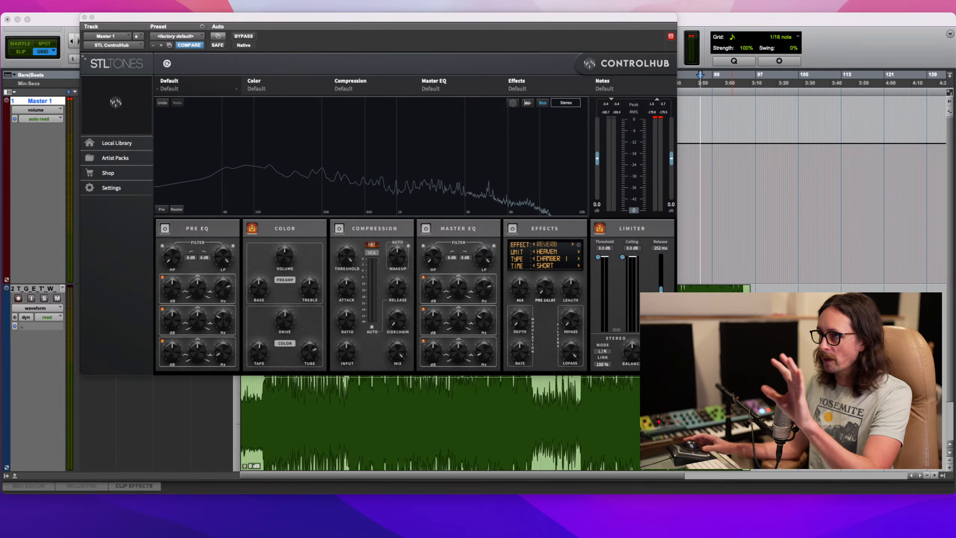
{"action": "left_click", "coordinate": [699, 20]}
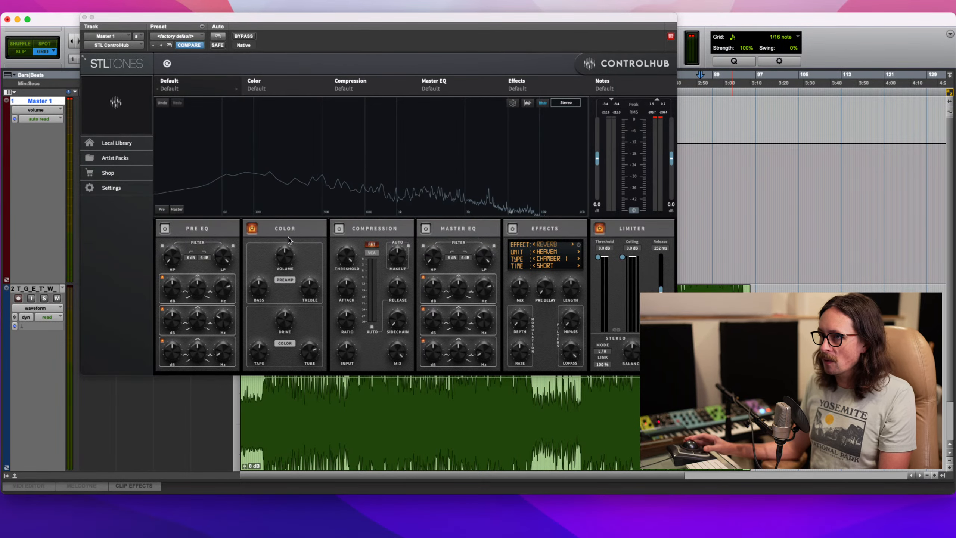
{"action": "left_click", "coordinate": [285, 321]}
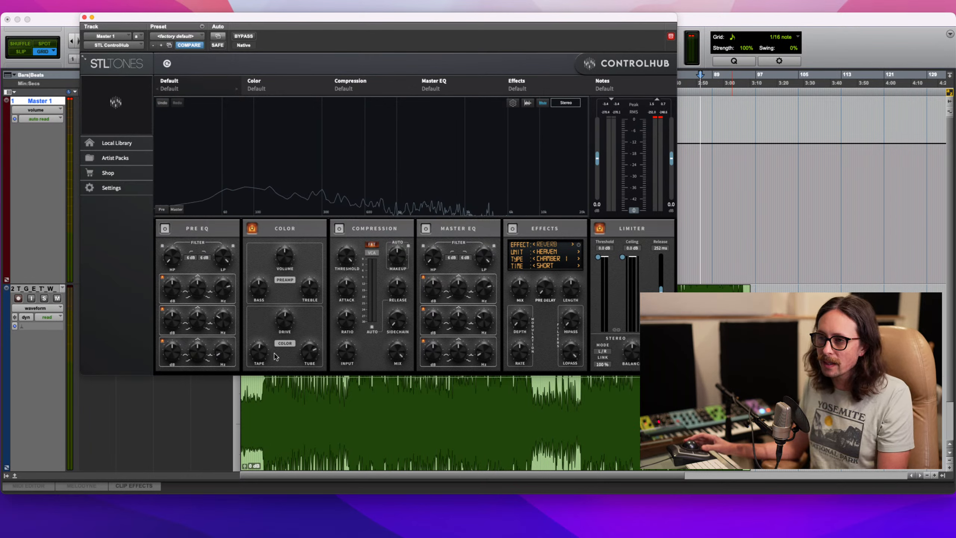
{"action": "left_click_drag", "start_coordinate": [258, 354], "coordinate": [312, 356]}
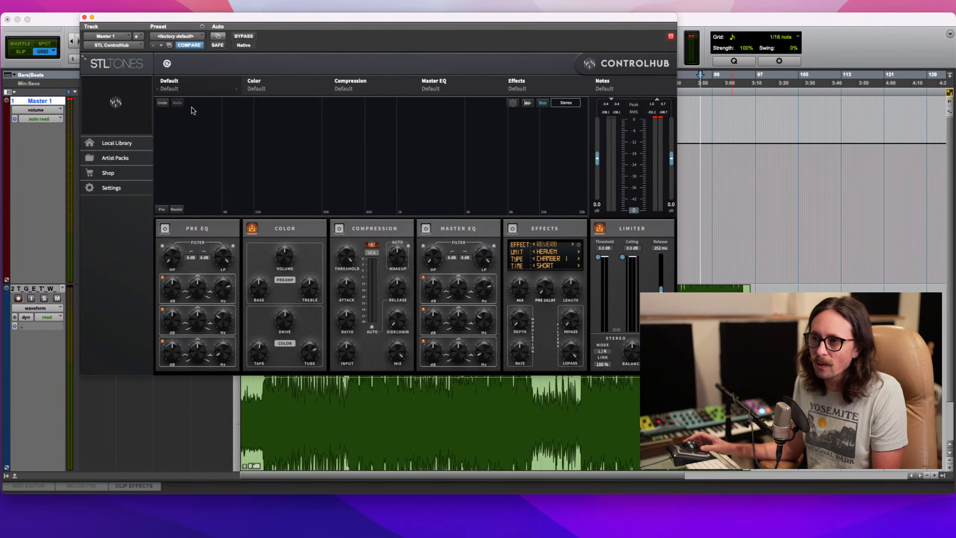
{"action": "left_click", "coordinate": [85, 18]}
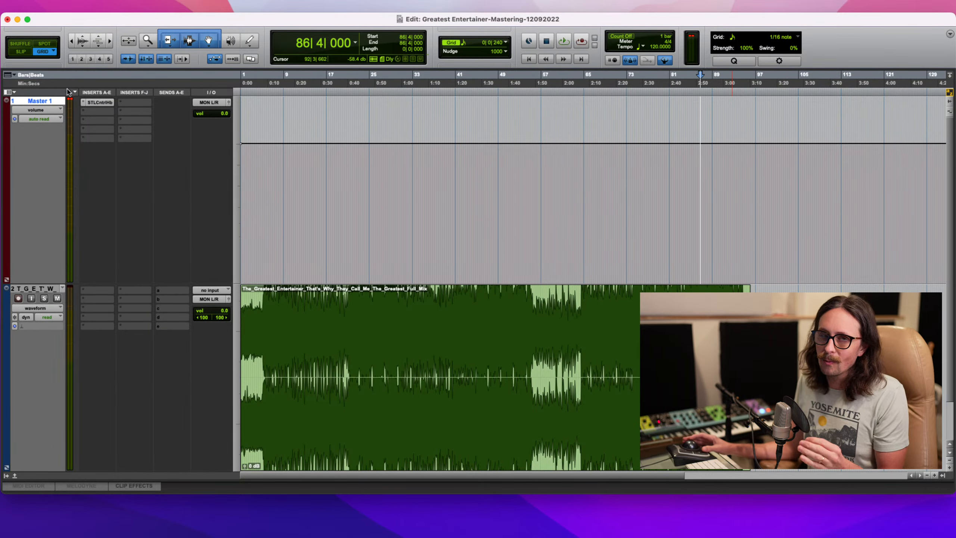
- Add FabFilter Pro-Q 3 to the Master 1 track's second insert slot and close its window
{"action": "left_click", "coordinate": [101, 112]}
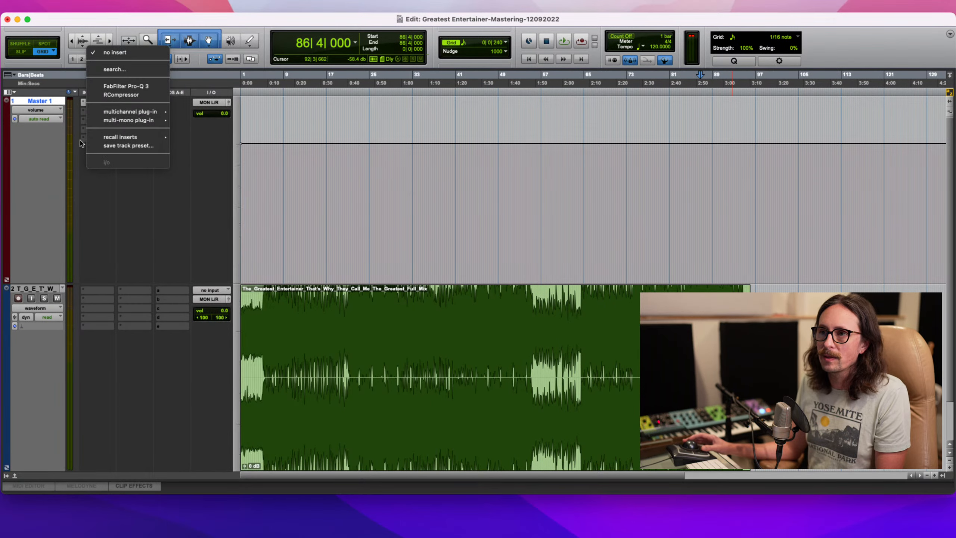
{"action": "left_click", "coordinate": [112, 87]}
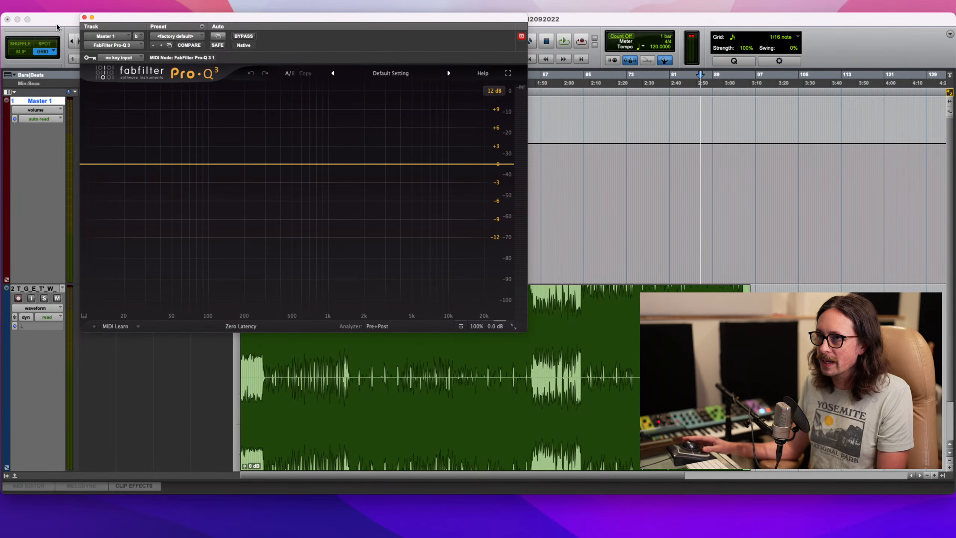
{"action": "left_click", "coordinate": [84, 18]}
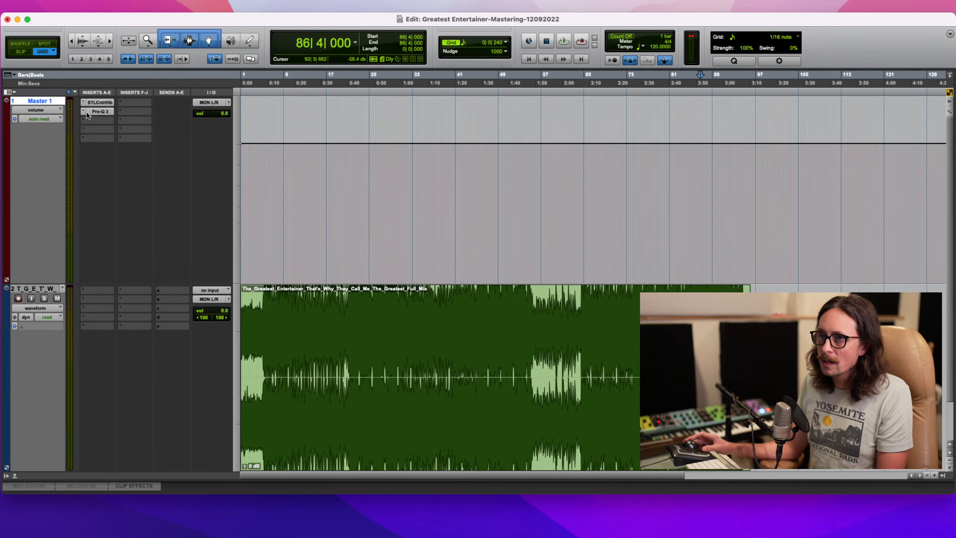
{"action": "left_click", "coordinate": [86, 114]}
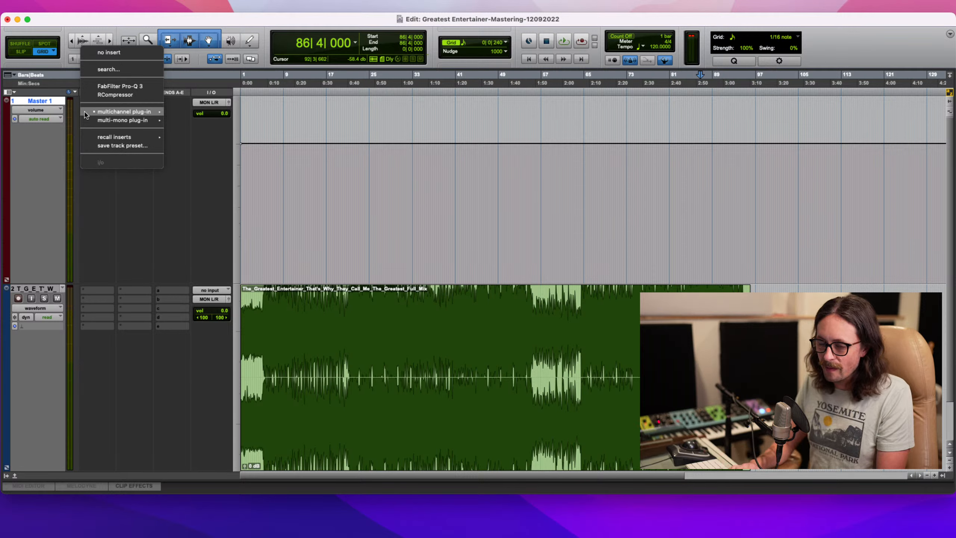
{"action": "key", "text": "s"}
{"action": "key", "text": "Return"}
{"action": "key", "text": "BackSpace"}
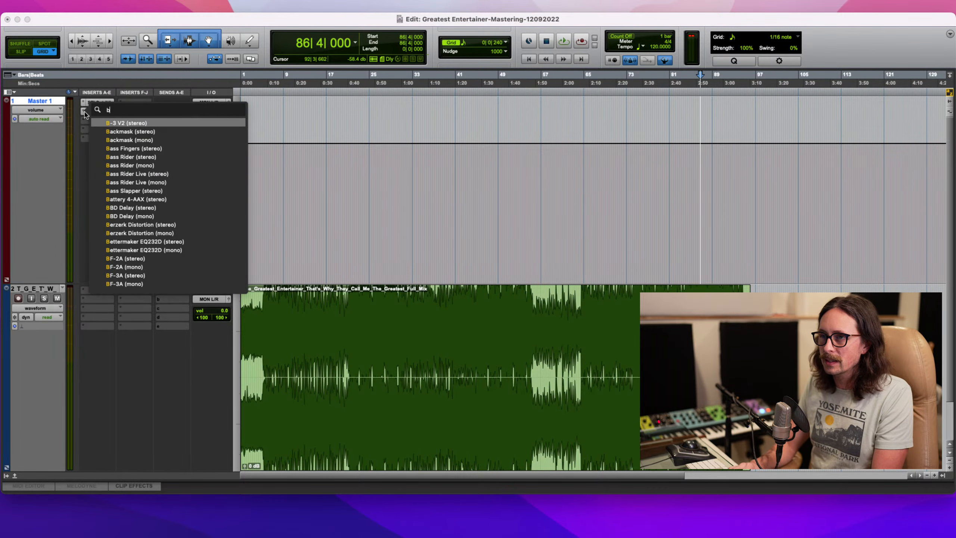
{"action": "type", "text": "bx"}
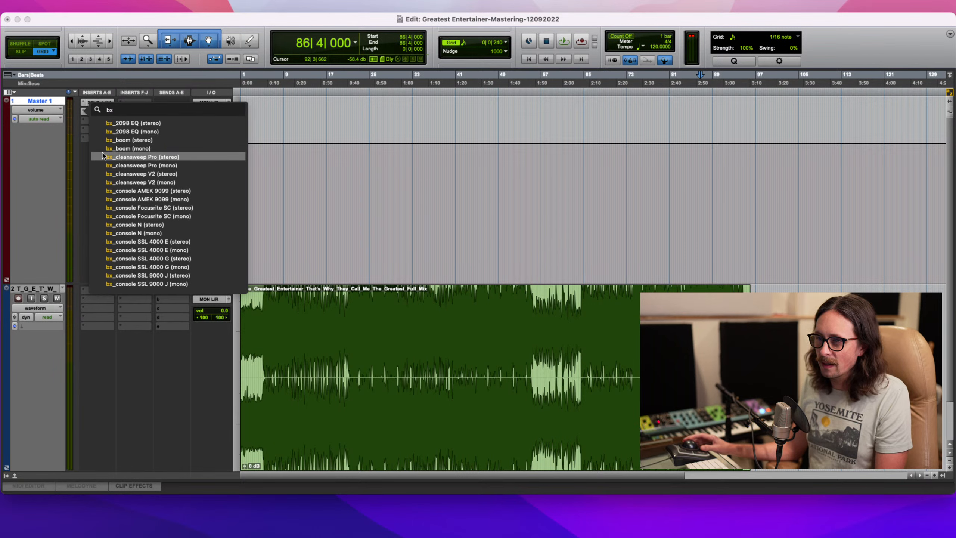
{"action": "left_click", "coordinate": [87, 157]}
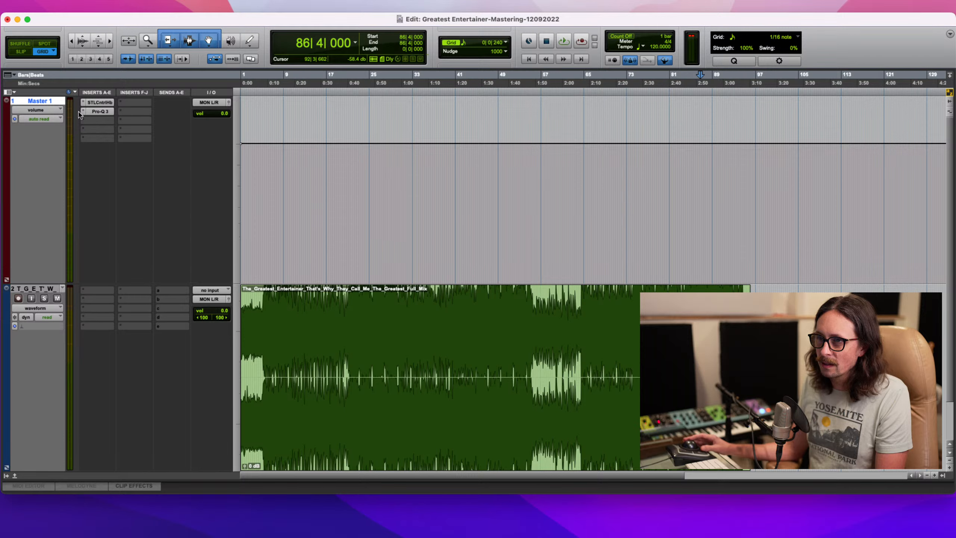
- Replace Pro-Q 3 on Master 1 with Universal Audio's stereo UAD bx_digital V3 and move its window clear of the inserts
{"action": "left_click", "coordinate": [83, 114]}
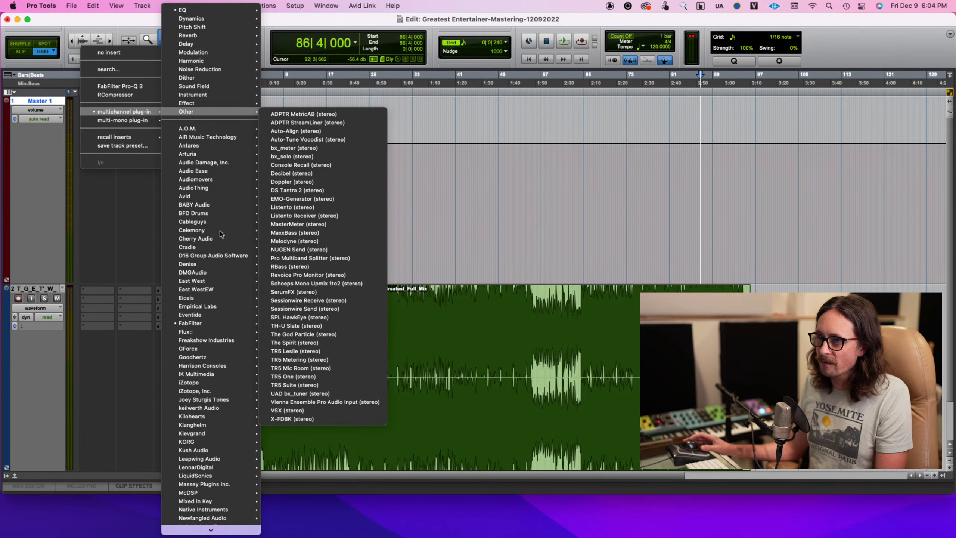
{"action": "scroll", "coordinate": [230, 310], "scroll_direction": "down", "scroll_amount": 5}
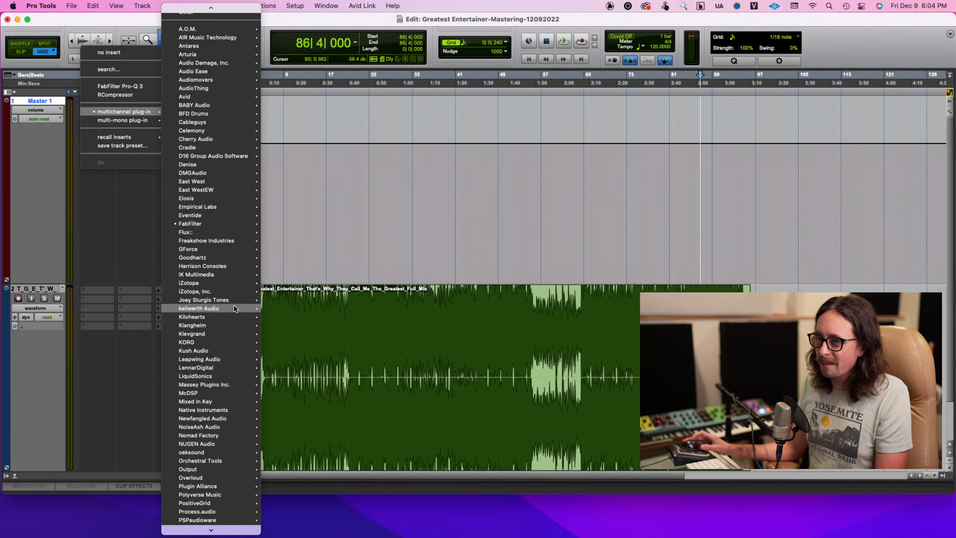
{"action": "mouse_move", "coordinate": [235, 309]}
{"action": "scroll", "coordinate": [222, 362], "scroll_direction": "down", "scroll_amount": 5}
{"action": "mouse_move", "coordinate": [217, 371]}
{"action": "scroll", "coordinate": [216, 373], "scroll_direction": "down", "scroll_amount": 5}
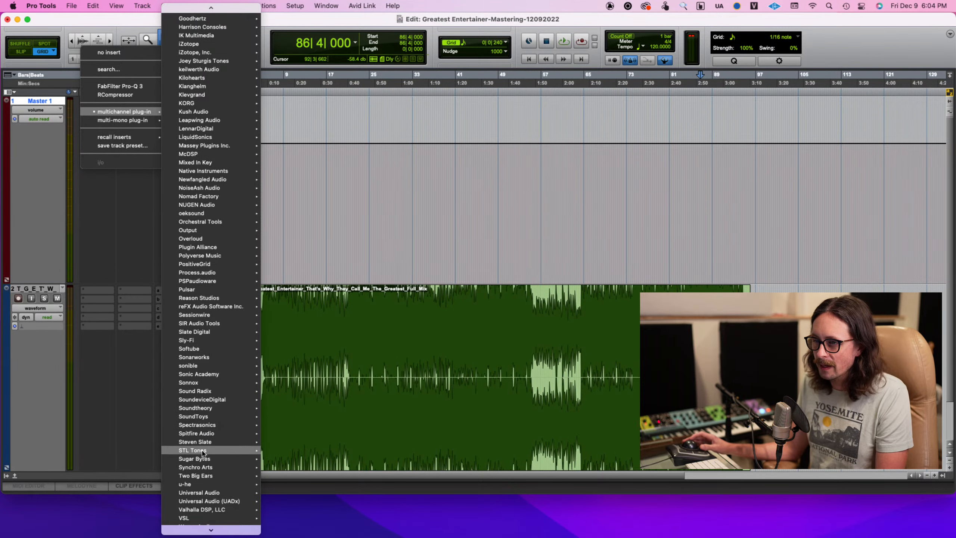
{"action": "scroll", "coordinate": [205, 452], "scroll_direction": "down", "scroll_amount": 5}
{"action": "mouse_move", "coordinate": [203, 473]}
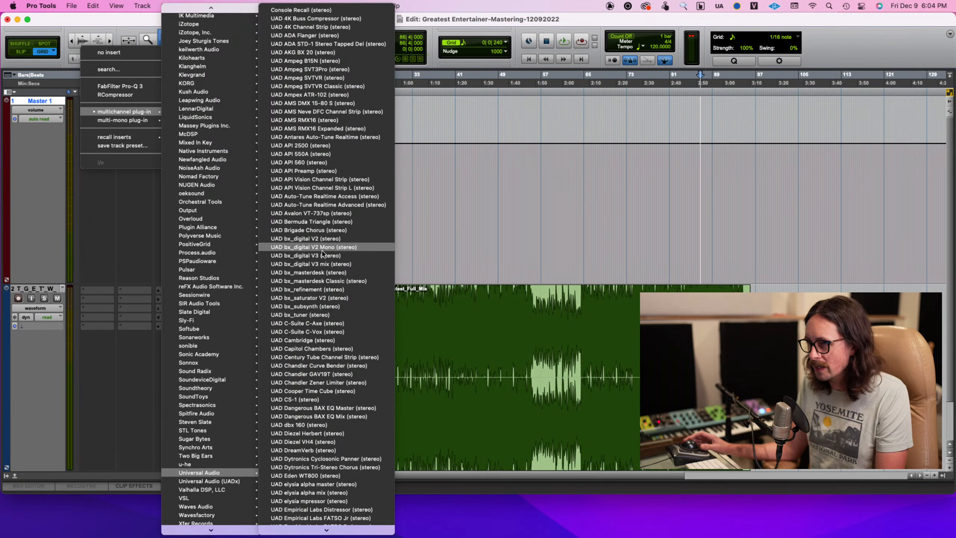
{"action": "left_click", "coordinate": [345, 256]}
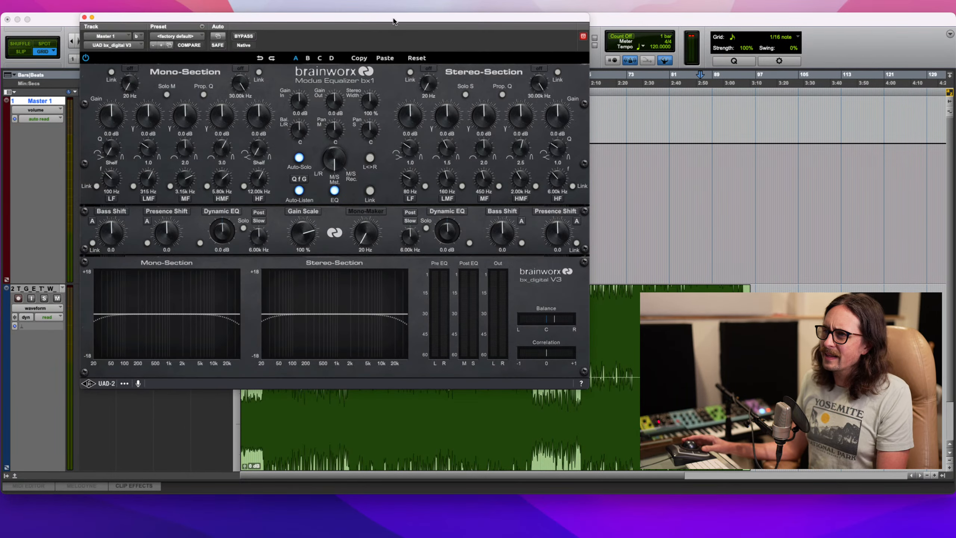
{"action": "left_click_drag", "start_coordinate": [394, 16], "coordinate": [473, 88]}
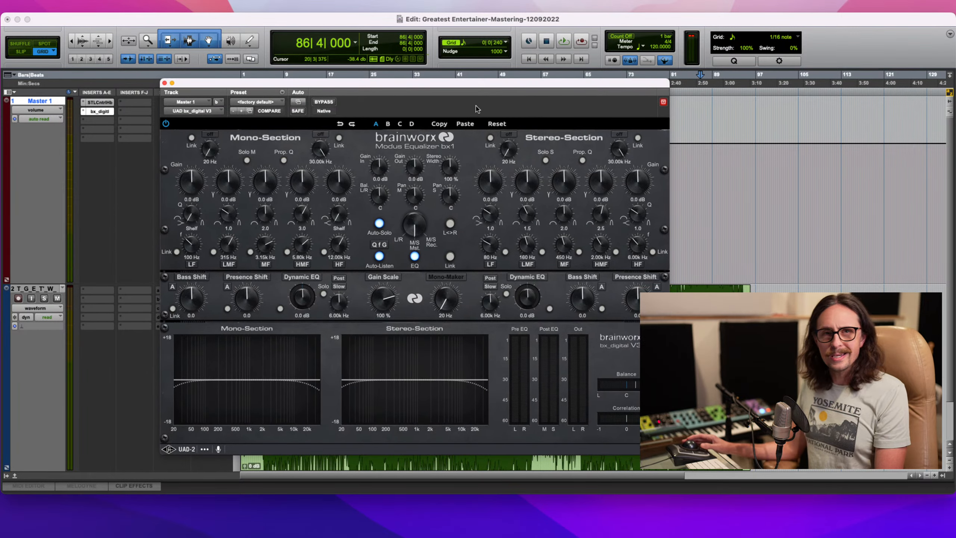
- Load the MS Mastering Start preset in bx_digital V3
{"action": "left_click", "coordinate": [283, 107]}
{"action": "left_click", "coordinate": [283, 94]}
{"action": "left_click", "coordinate": [282, 92]}
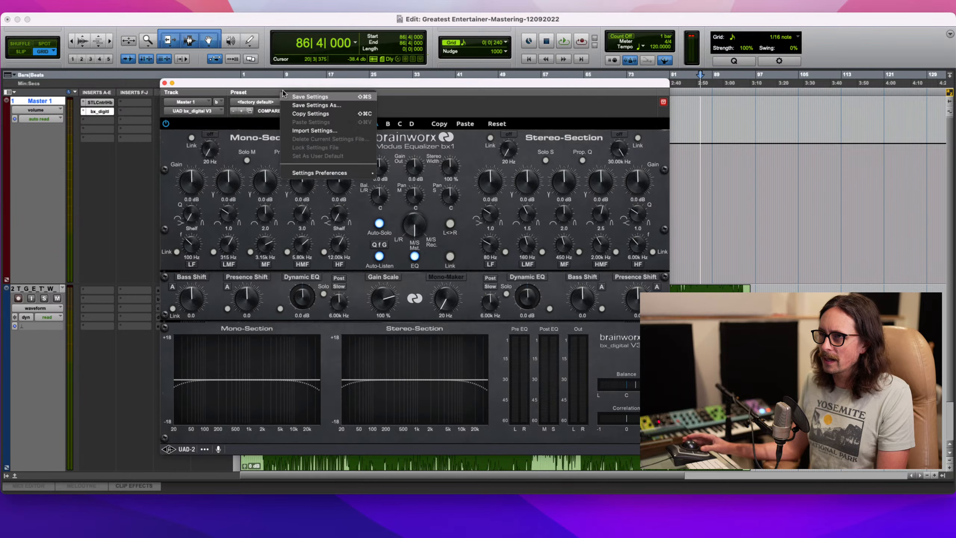
{"action": "left_click", "coordinate": [255, 102]}
{"action": "left_click", "coordinate": [255, 102]}
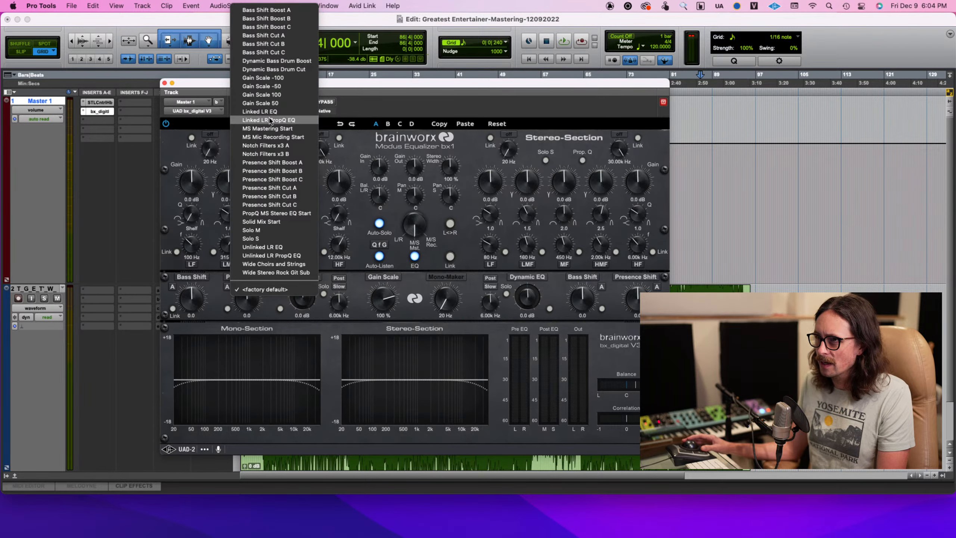
{"action": "left_click", "coordinate": [279, 129]}
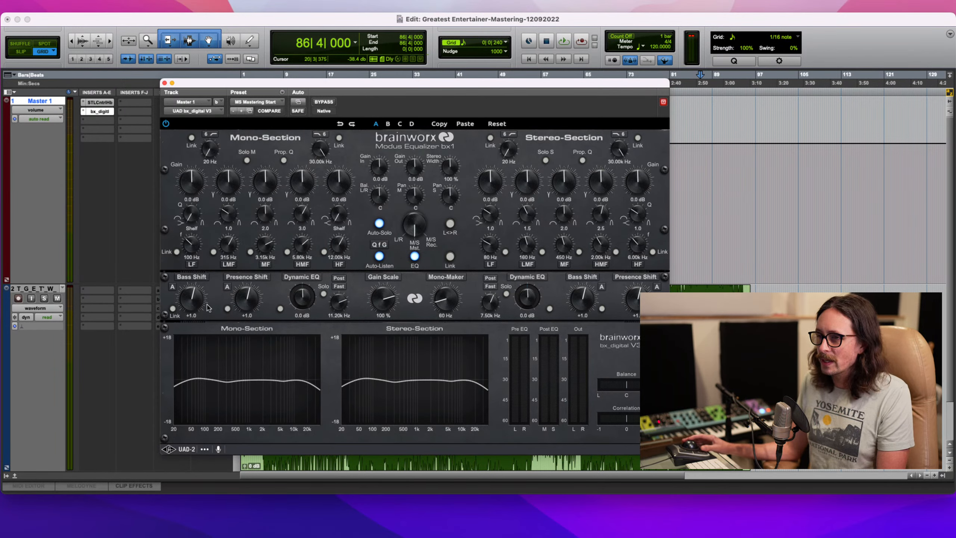
- Reset Bass Shift, Presence Shift and the Dynamic EQ frequency in both the Mono and Stereo sections, plus Mono-Maker, to their defaults
{"action": "left_click", "coordinate": [189, 303], "text": "alt"}
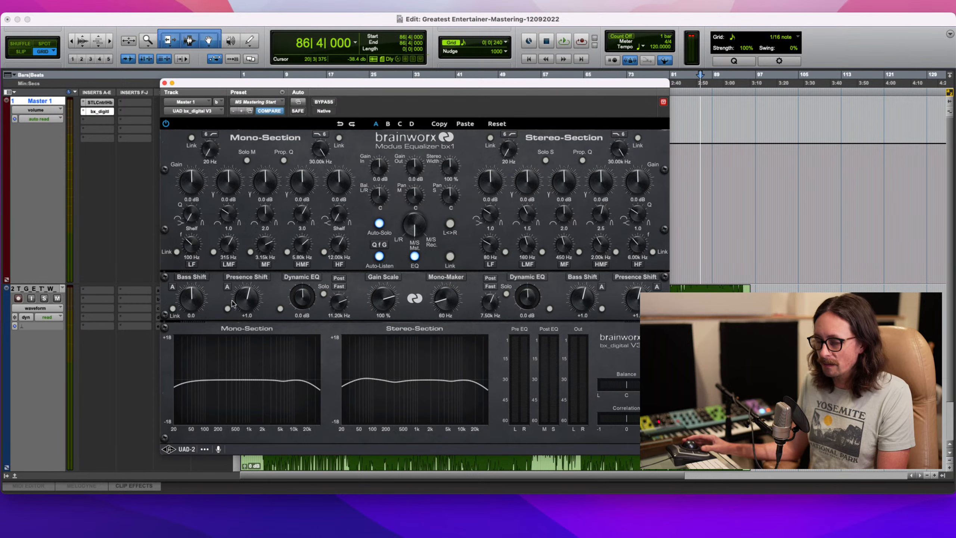
{"action": "left_click", "coordinate": [251, 303], "text": "alt"}
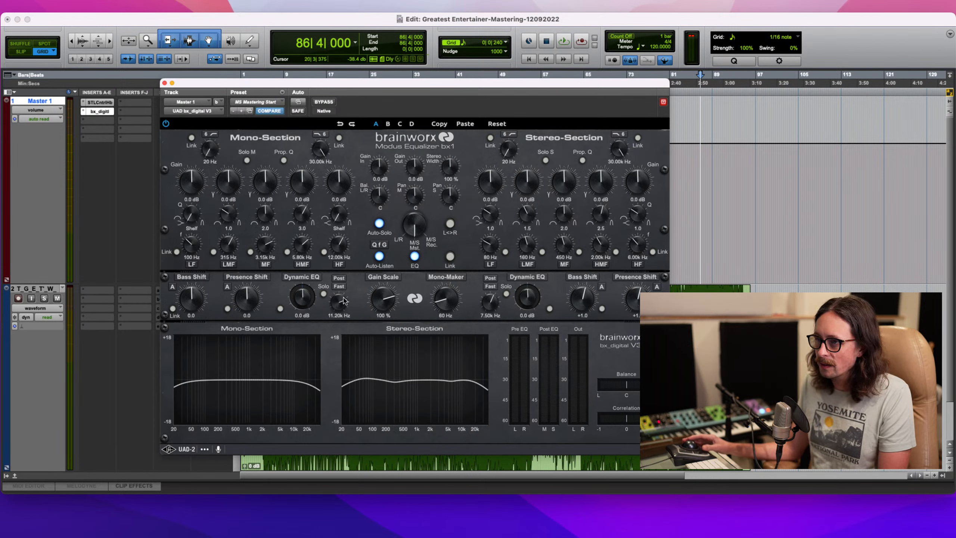
{"action": "left_click", "coordinate": [340, 302], "text": "alt"}
{"action": "left_click", "coordinate": [445, 299], "text": "alt"}
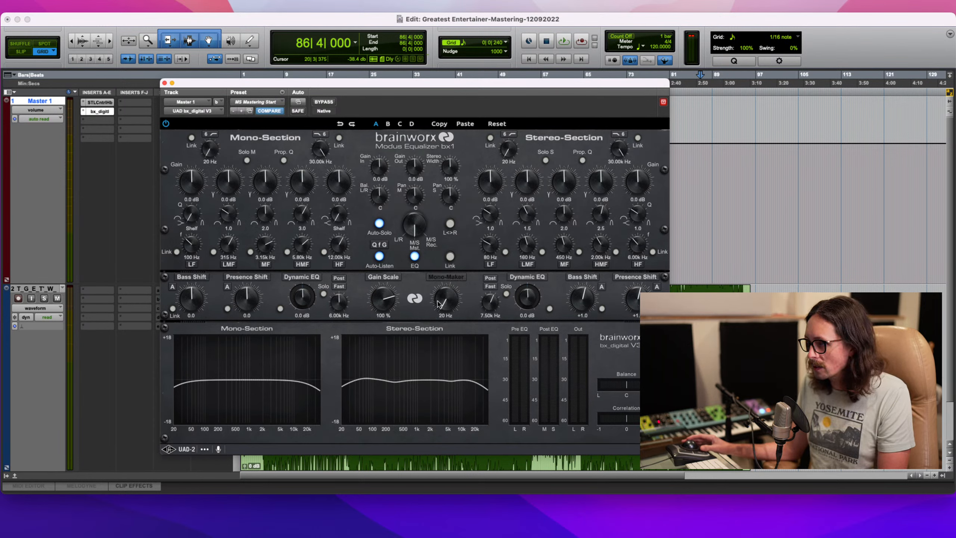
{"action": "left_click", "coordinate": [591, 304], "text": "alt"}
{"action": "left_click", "coordinate": [632, 300], "text": "alt"}
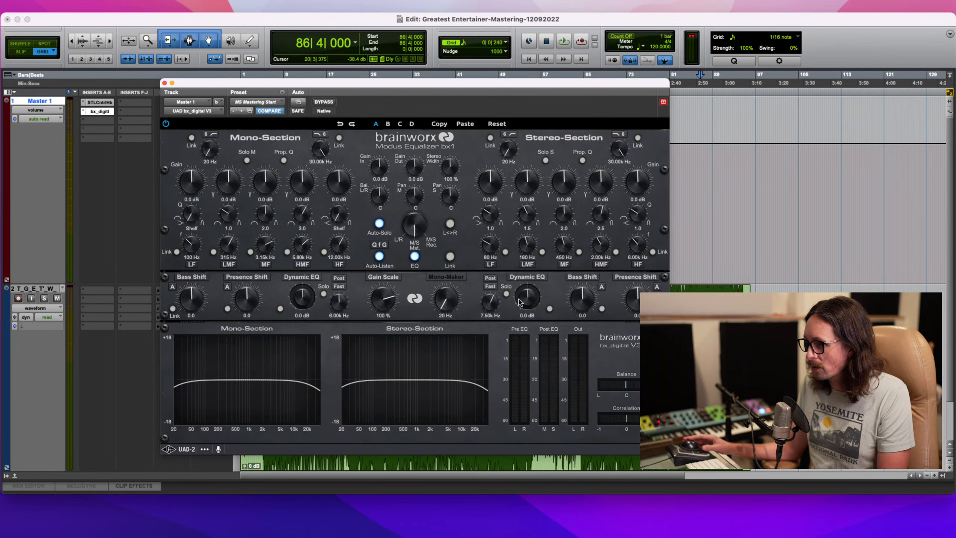
{"action": "left_click", "coordinate": [491, 301], "text": "alt"}
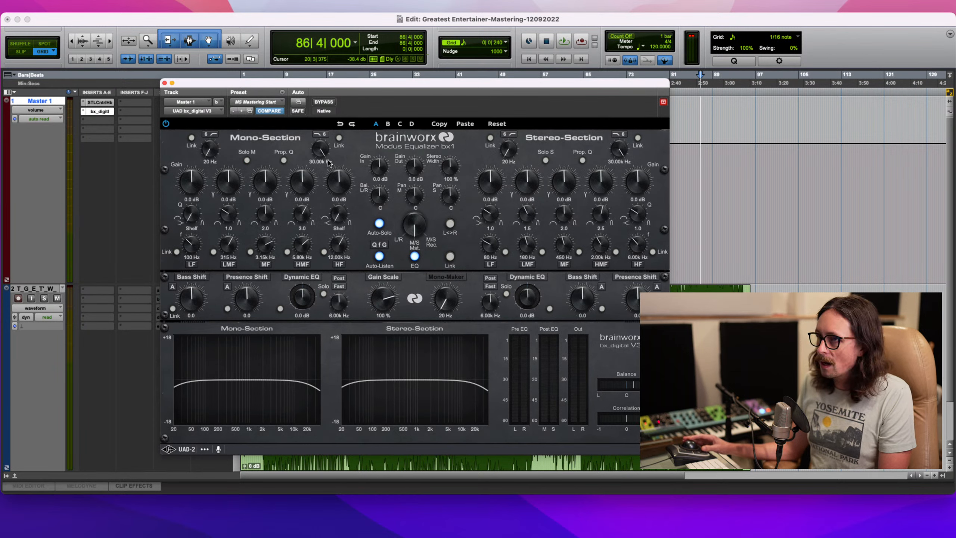
- Set the Mono section's low-cut filter to a slope of 12 and a frequency of 66 Hz
{"action": "left_click", "coordinate": [209, 135]}
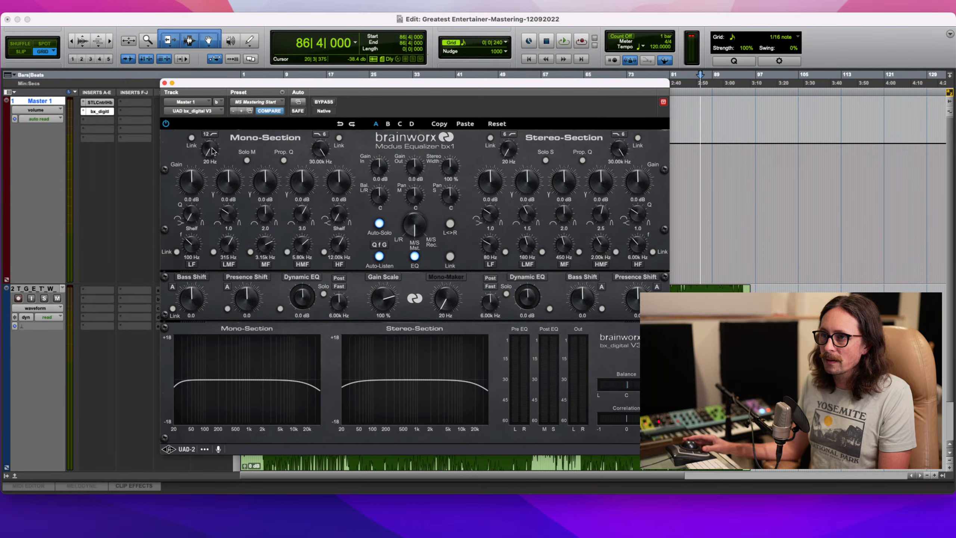
{"action": "left_click_drag", "start_coordinate": [211, 151], "coordinate": [211, 150]}
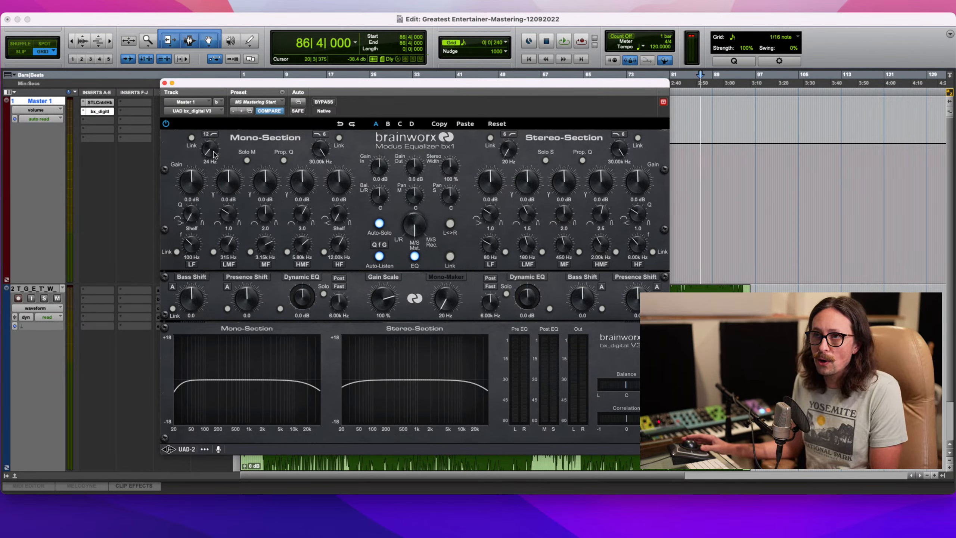
{"action": "mouse_move", "coordinate": [212, 155]}
{"action": "left_mouse_down"}
{"action": "mouse_move", "coordinate": [211, 135]}
{"action": "mouse_move", "coordinate": [213, 145]}
{"action": "left_mouse_up"}
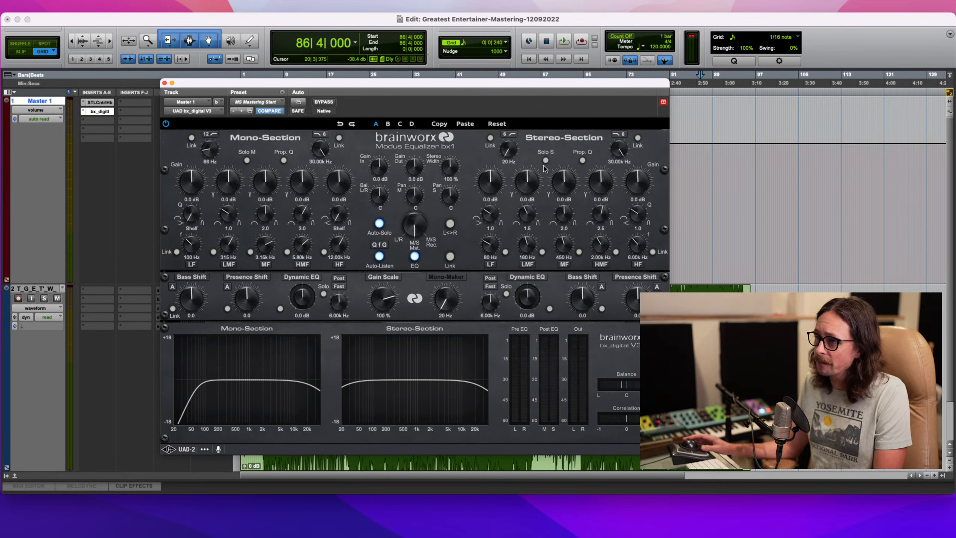
- Set the Stereo section's low-cut filter to a slope of 6 and a frequency of 89 Hz
{"action": "left_click_drag", "start_coordinate": [509, 138], "coordinate": [510, 138]}
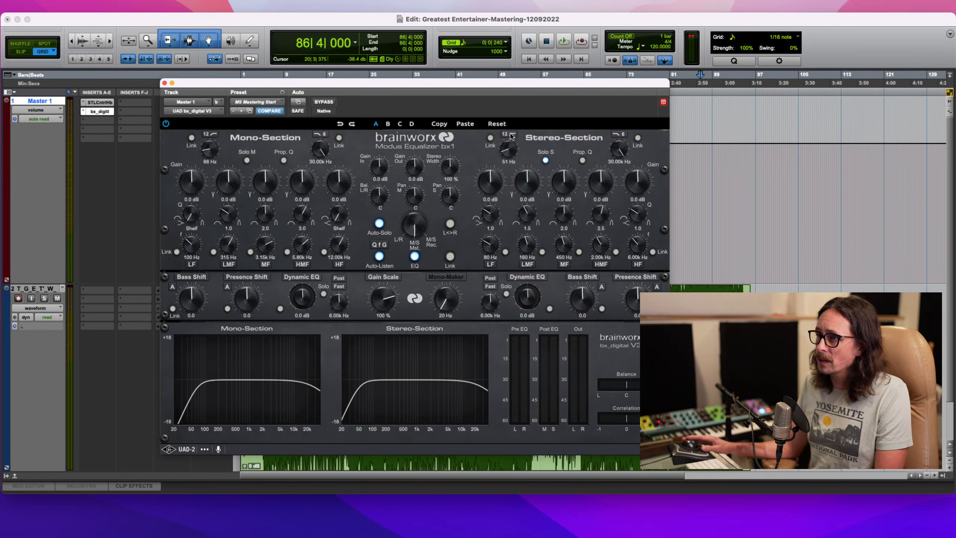
{"action": "left_click", "coordinate": [511, 132]}
{"action": "left_click", "coordinate": [511, 135]}
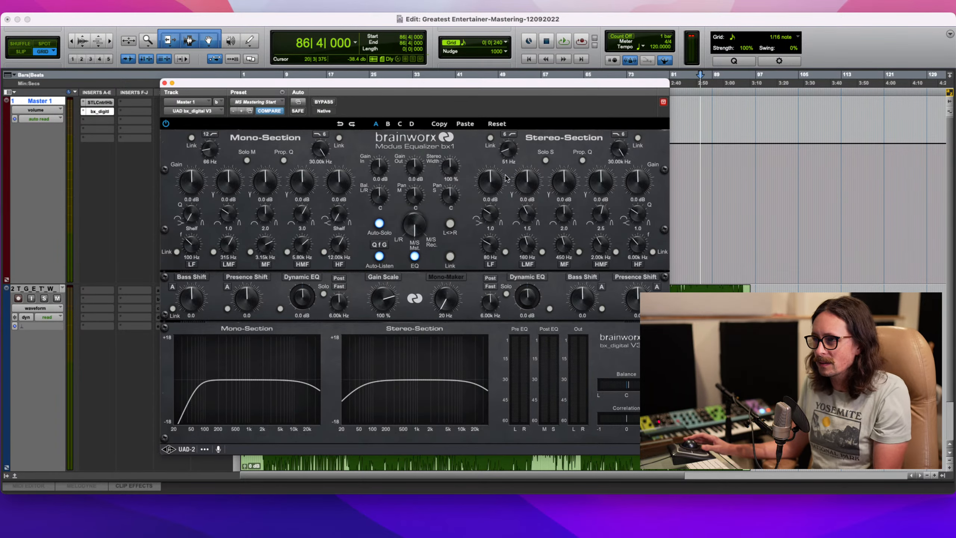
{"action": "left_click_drag", "start_coordinate": [511, 152], "coordinate": [506, 130]}
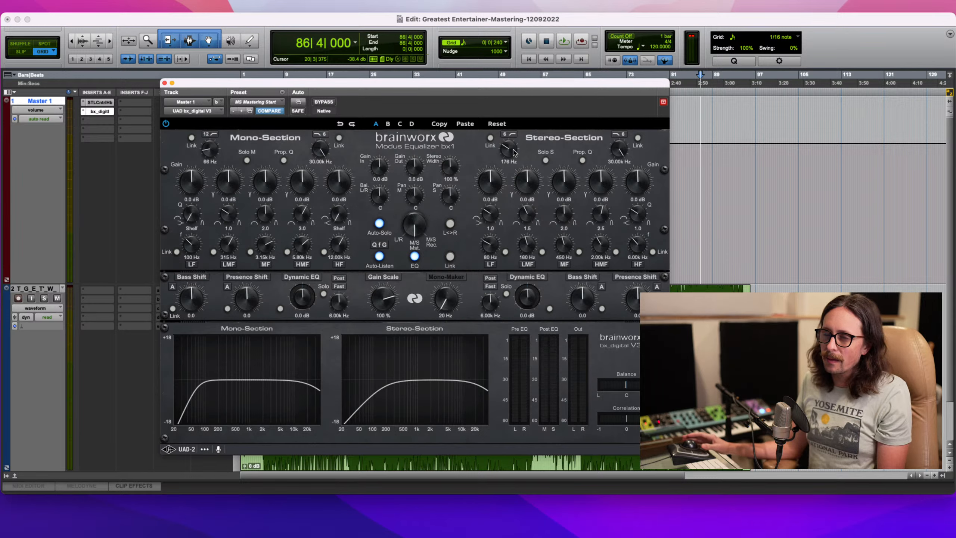
{"action": "left_click_drag", "start_coordinate": [514, 153], "coordinate": [514, 158]}
- Enable Mono-Maker, sweep its frequency up and settle it at 52 Hz
{"action": "left_click", "coordinate": [445, 282]}
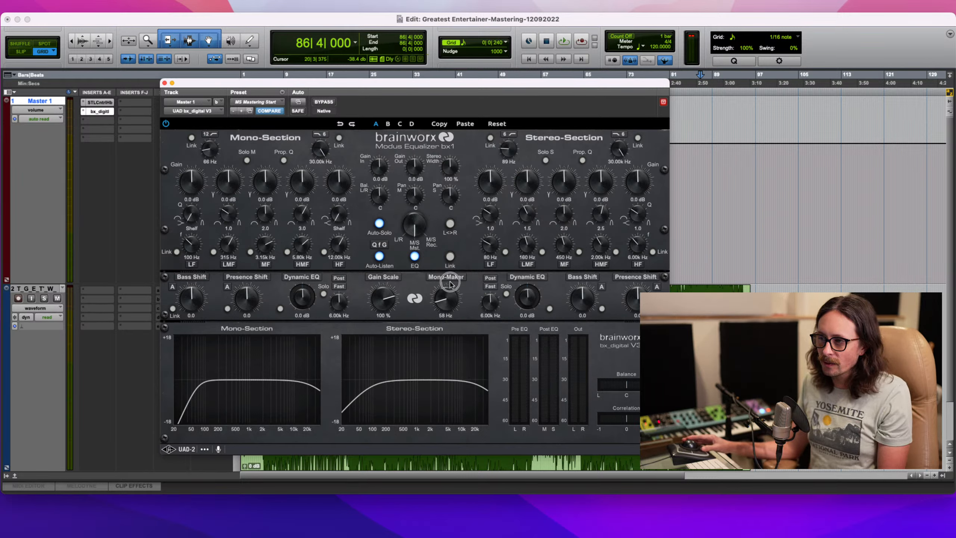
{"action": "left_click_drag", "start_coordinate": [450, 282], "coordinate": [455, 298]}
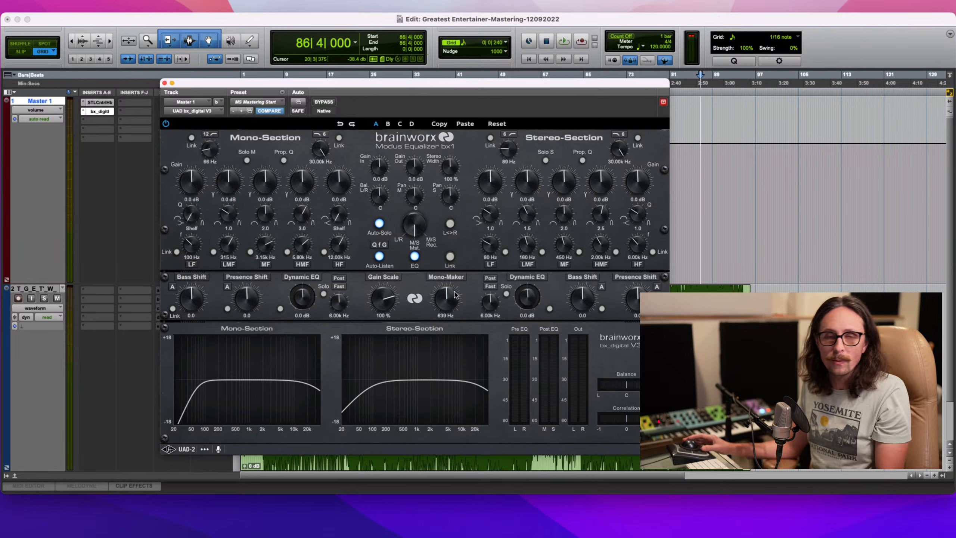
{"action": "left_click_drag", "start_coordinate": [456, 294], "coordinate": [449, 310]}
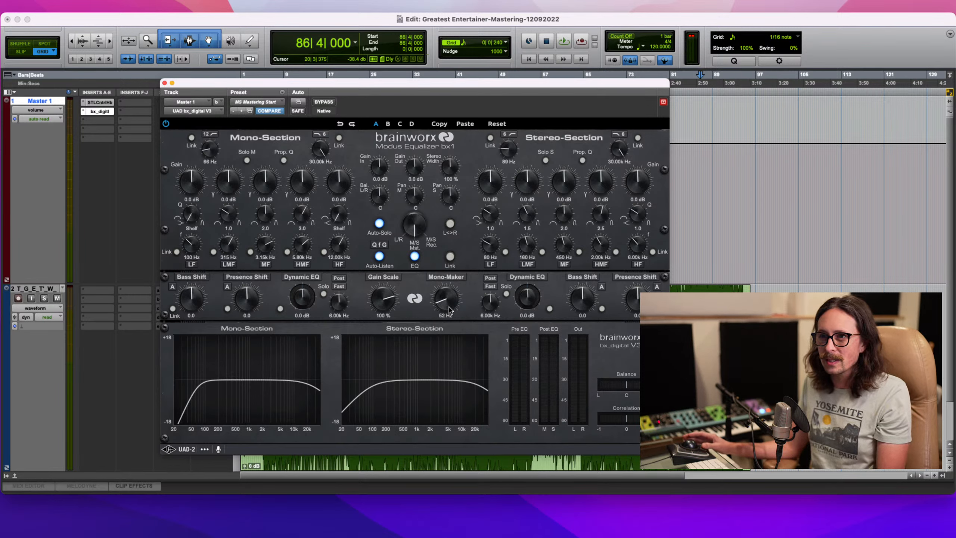
- Set Mono-Maker to 51 Hz and switch off the high-cut filters in both the Mono and Stereo sections
{"action": "left_click_drag", "start_coordinate": [448, 311], "coordinate": [447, 311]}
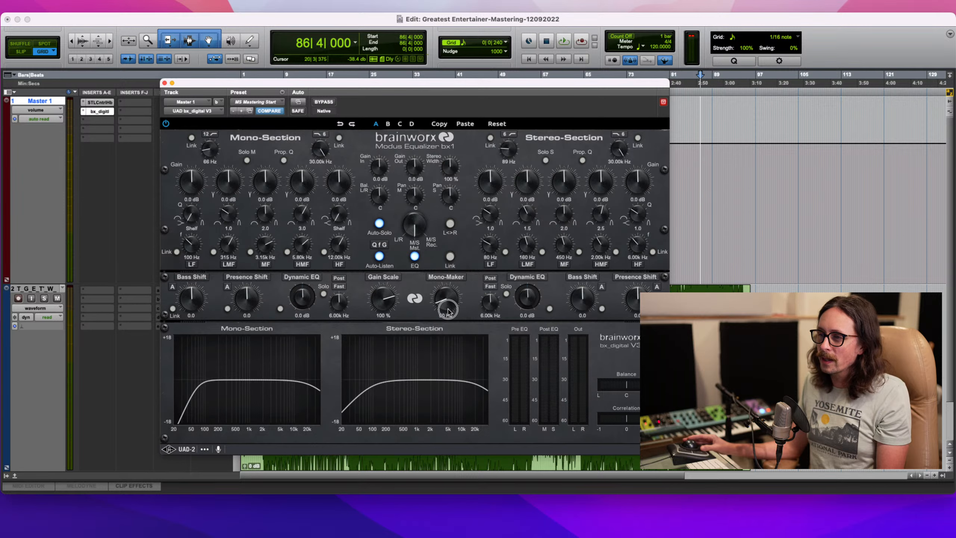
{"action": "left_click_drag", "start_coordinate": [449, 311], "coordinate": [449, 312]}
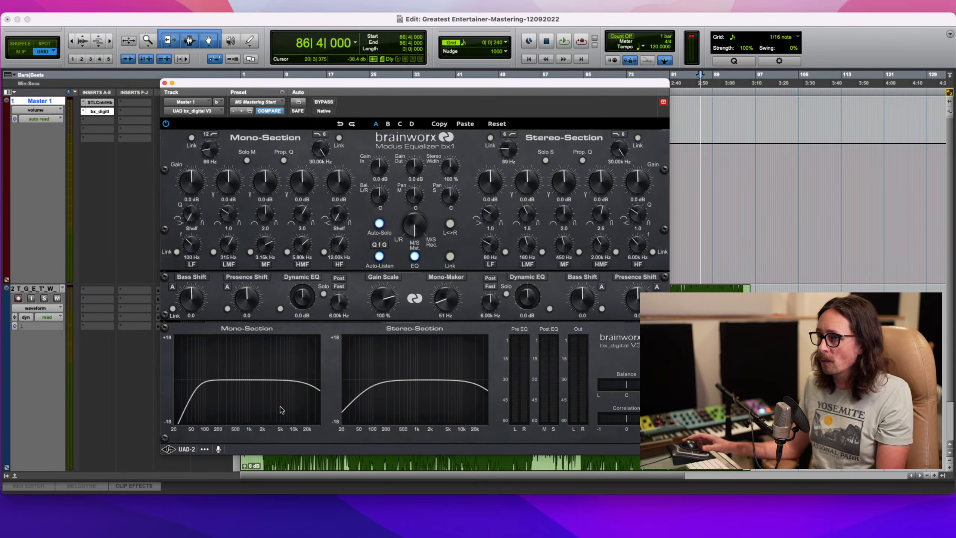
{"action": "left_click", "coordinate": [322, 136]}
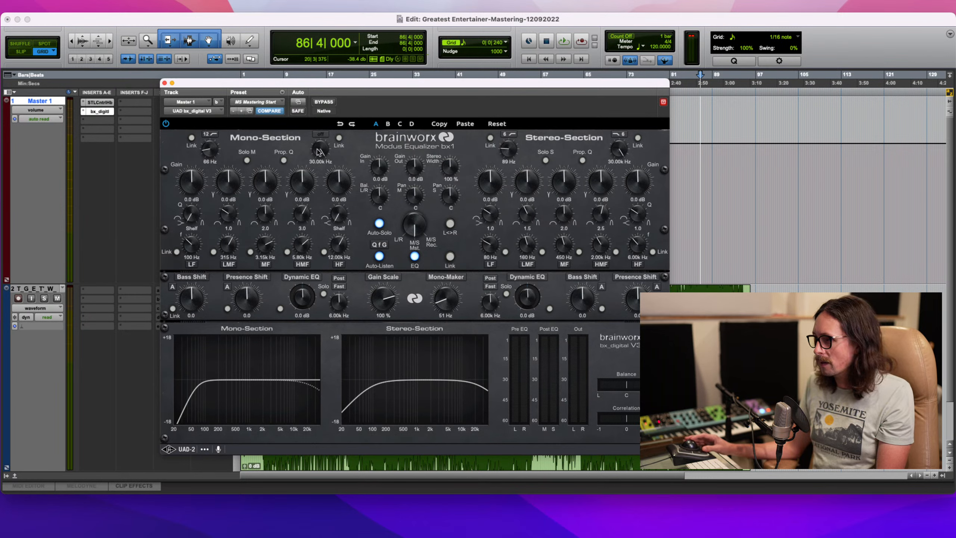
{"action": "left_click", "coordinate": [622, 135]}
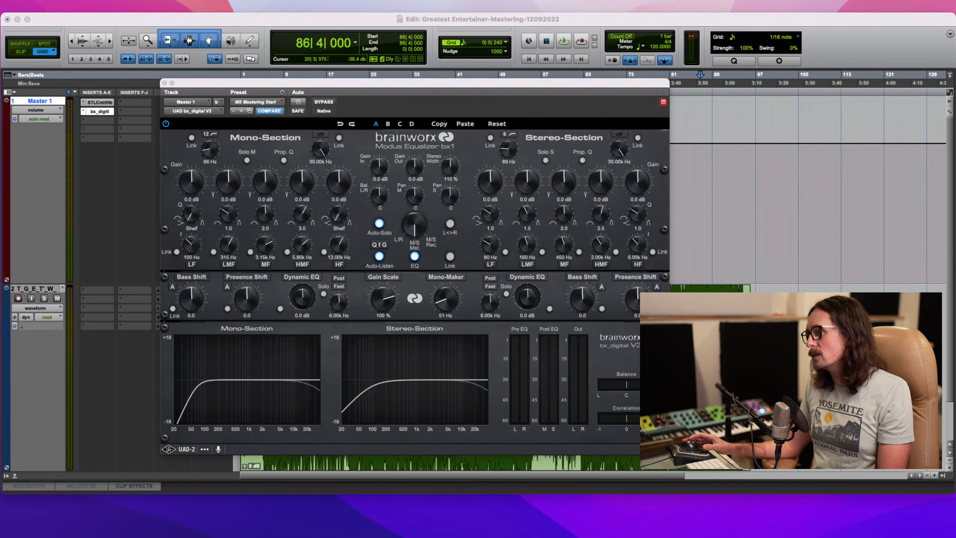
- Play the song and lower the Mono section's low-cut filter frequency to 34 Hz
{"action": "left_click", "coordinate": [477, 283]}
{"action": "key", "text": "space"}
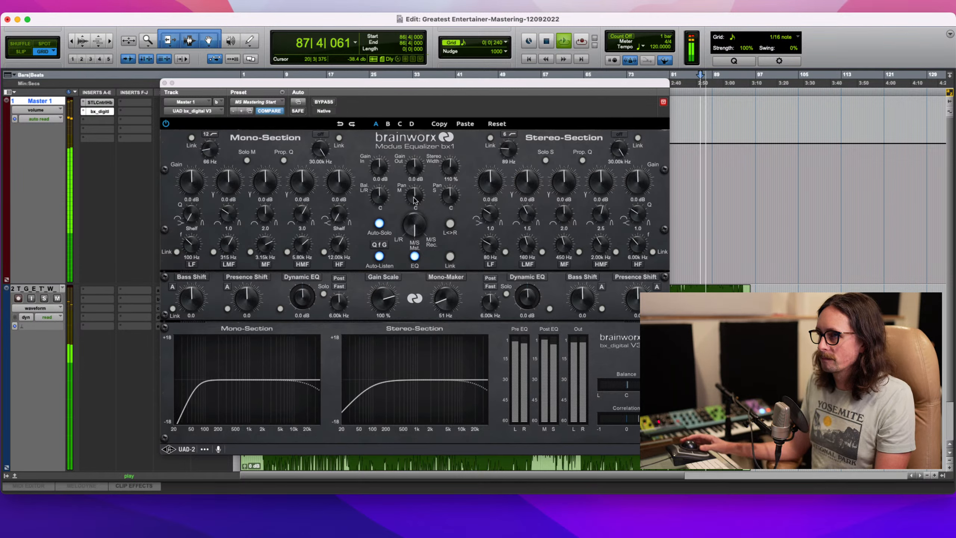
{"action": "left_click", "coordinate": [208, 152]}
{"action": "left_click_drag", "start_coordinate": [208, 152], "coordinate": [212, 163]}
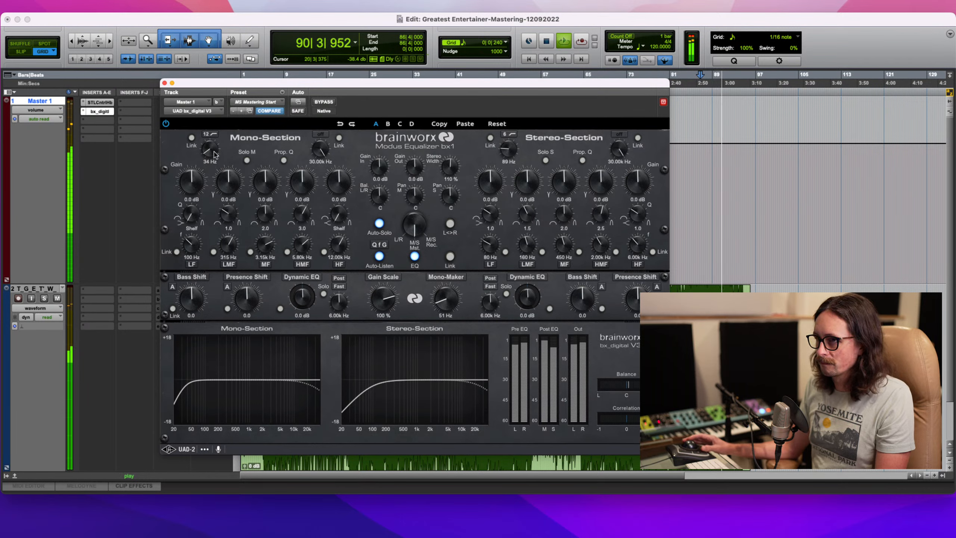
- Compare the master with bx_digital V3 bypassed and active, replaying the same passage
{"action": "left_click", "coordinate": [329, 104]}
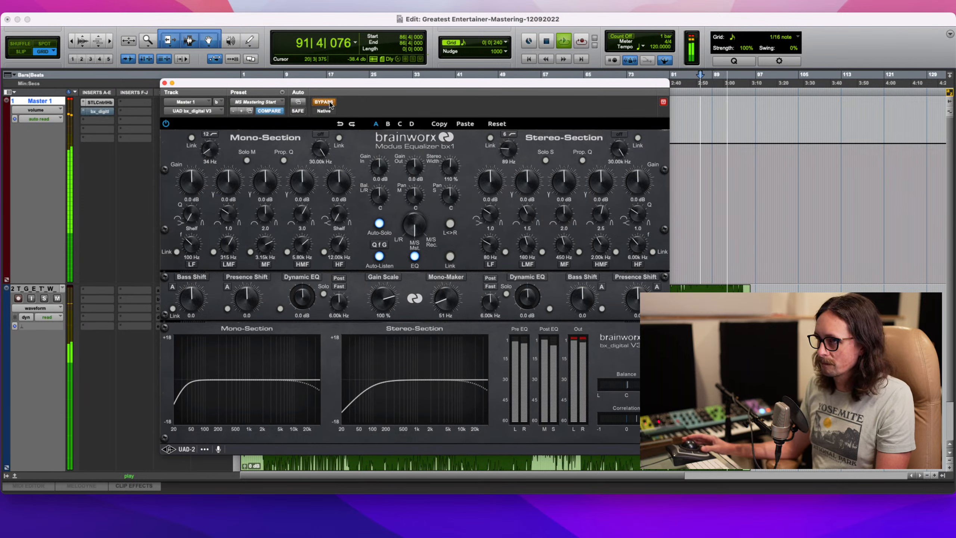
{"action": "left_click", "coordinate": [330, 104]}
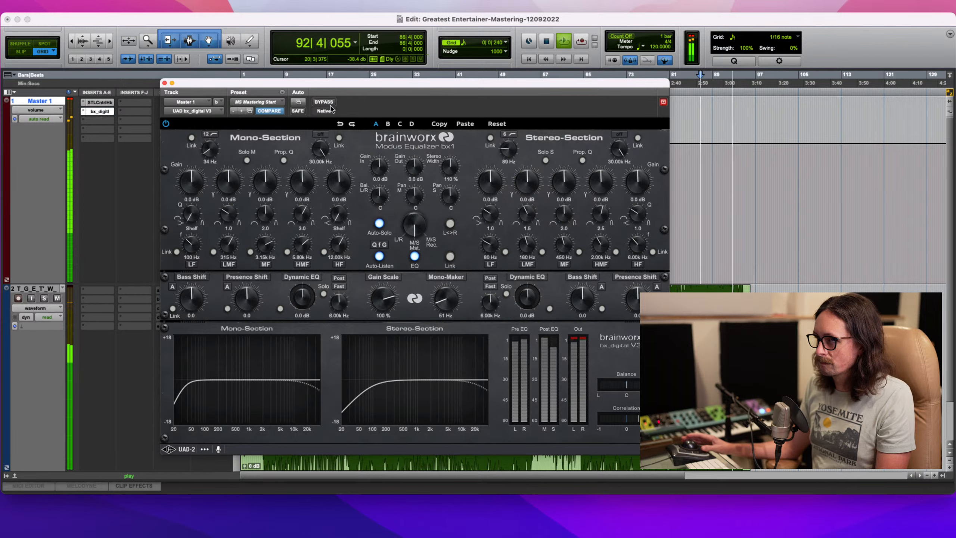
{"action": "key", "text": "space"}
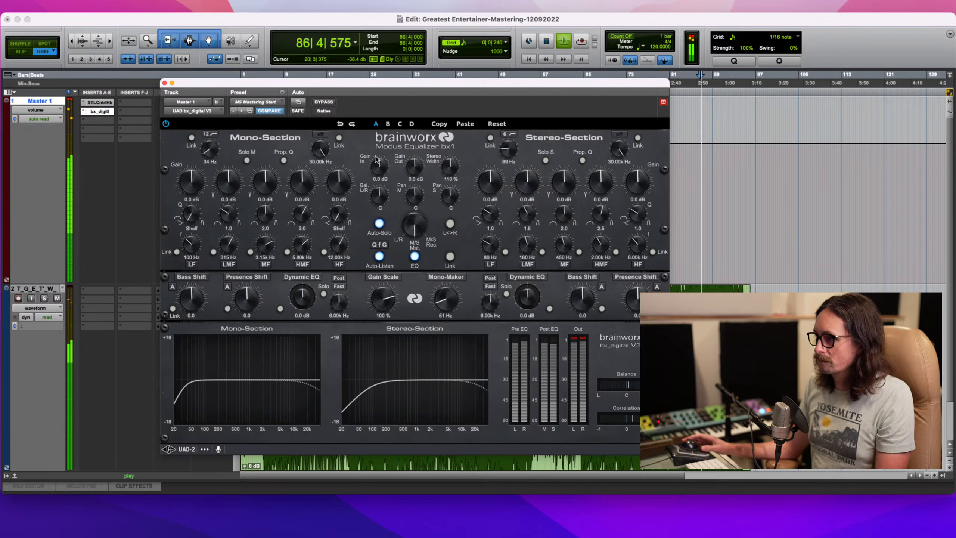
{"action": "left_click", "coordinate": [327, 103]}
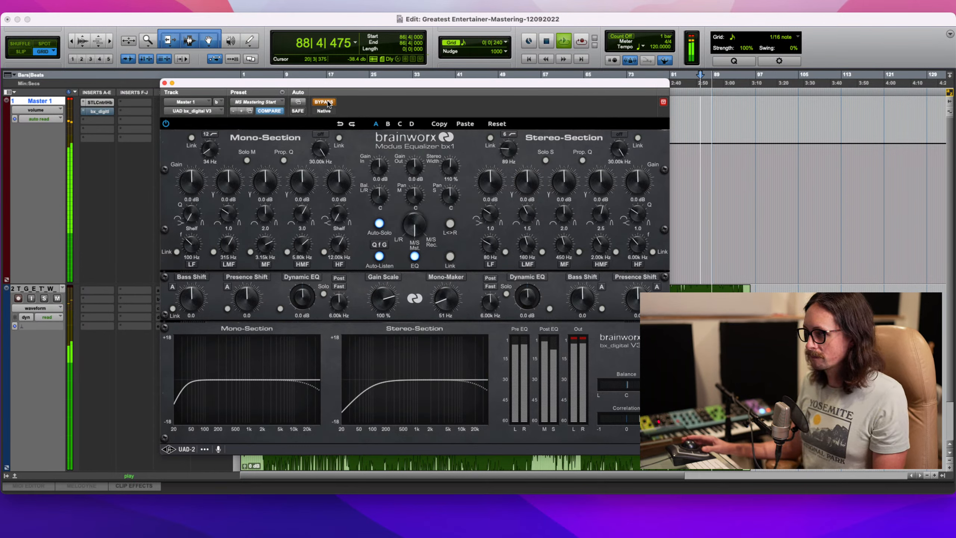
{"action": "left_click", "coordinate": [327, 102]}
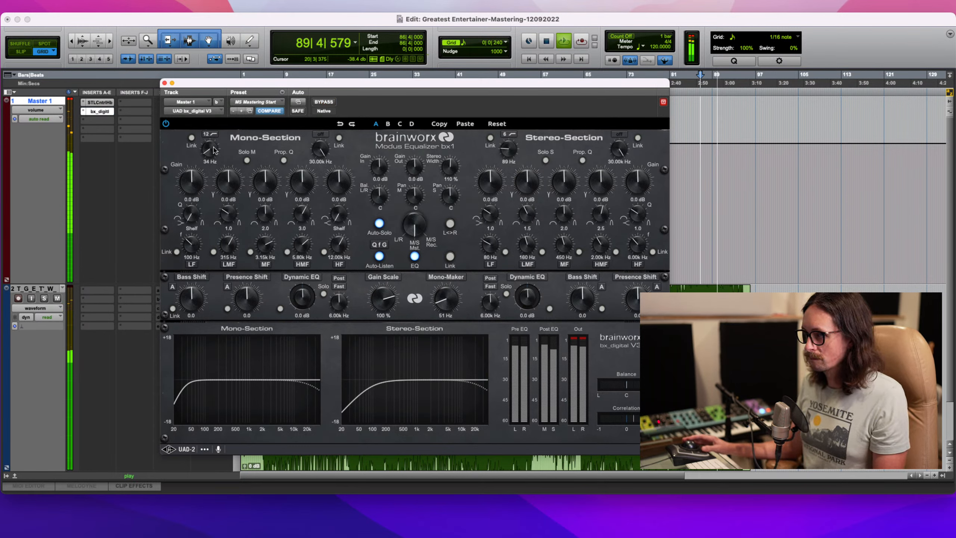
- Set the Mono section's low-cut frequency to 33 Hz and compare the EQ bypassed and active
{"action": "left_click_drag", "start_coordinate": [213, 148], "coordinate": [213, 150]}
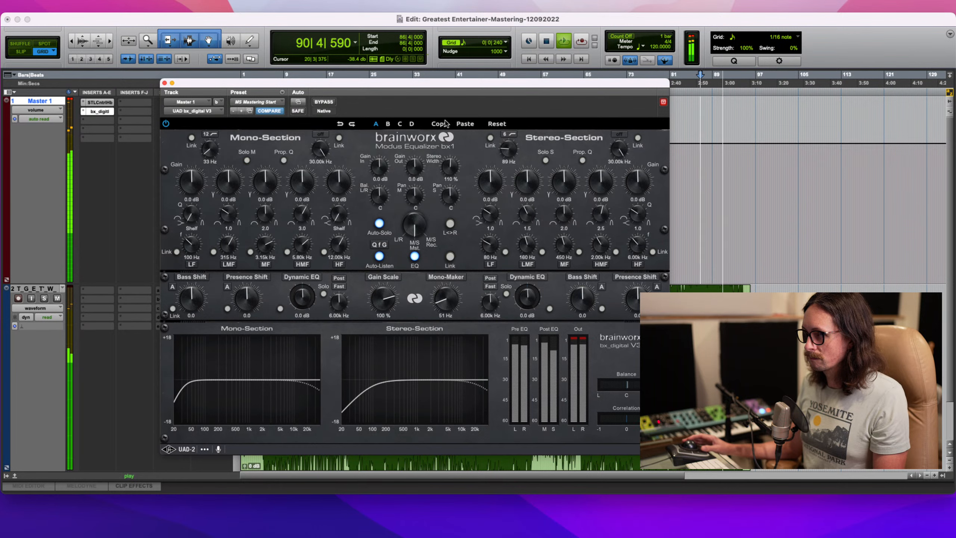
{"action": "left_click", "coordinate": [327, 102]}
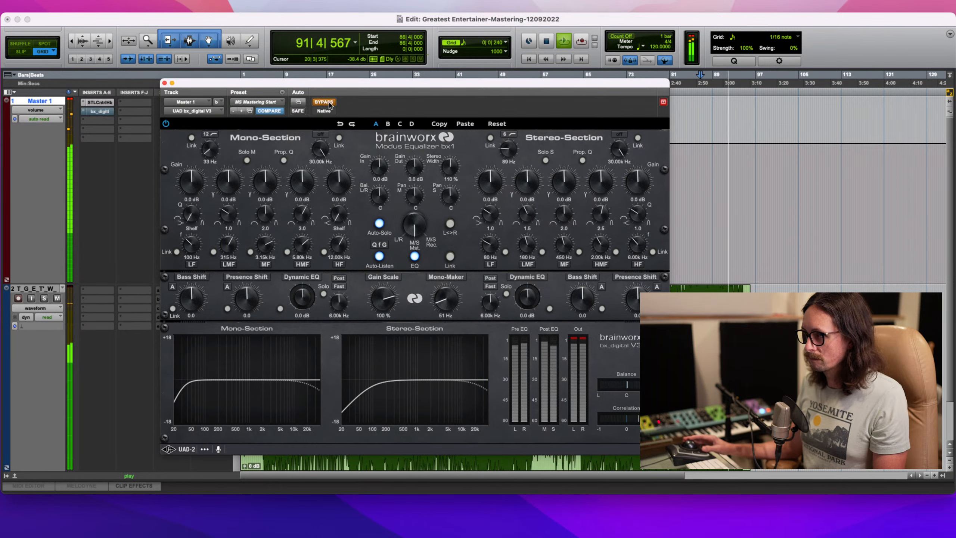
{"action": "left_click", "coordinate": [329, 104]}
- Lower the Stereo section's low-cut filter frequency to 80 Hz and replay the passage
{"action": "mouse_move", "coordinate": [510, 153]}
{"action": "left_mouse_down"}
{"action": "mouse_move", "coordinate": [507, 122]}
{"action": "mouse_move", "coordinate": [504, 147]}
{"action": "left_mouse_up"}
{"action": "key", "text": "space"}
{"action": "key", "text": "space"}
{"action": "key", "text": "space"}
{"action": "key", "text": "space"}
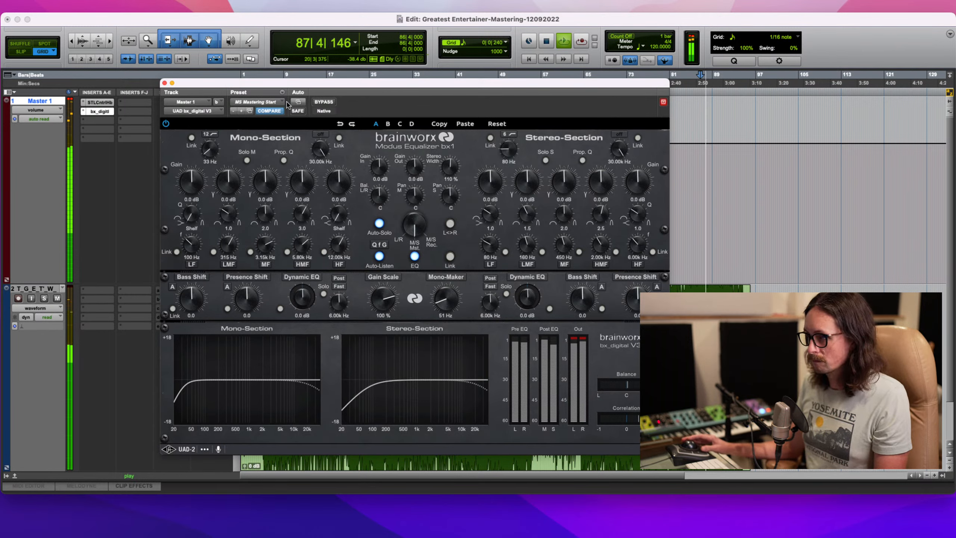
- Bypass and re-enable the EQ twice during playback to compare the processed and unprocessed master, and stop playback
{"action": "left_click", "coordinate": [324, 102]}
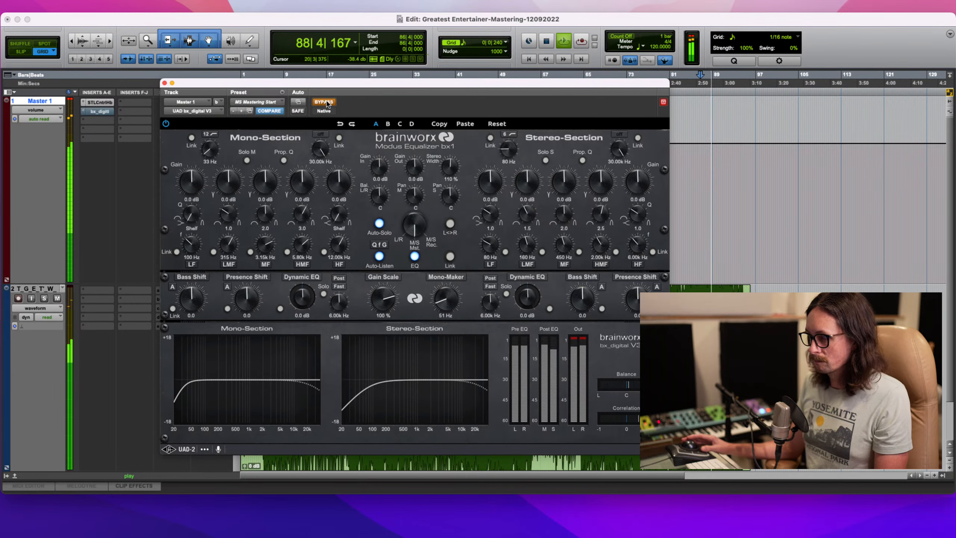
{"action": "left_click", "coordinate": [326, 102]}
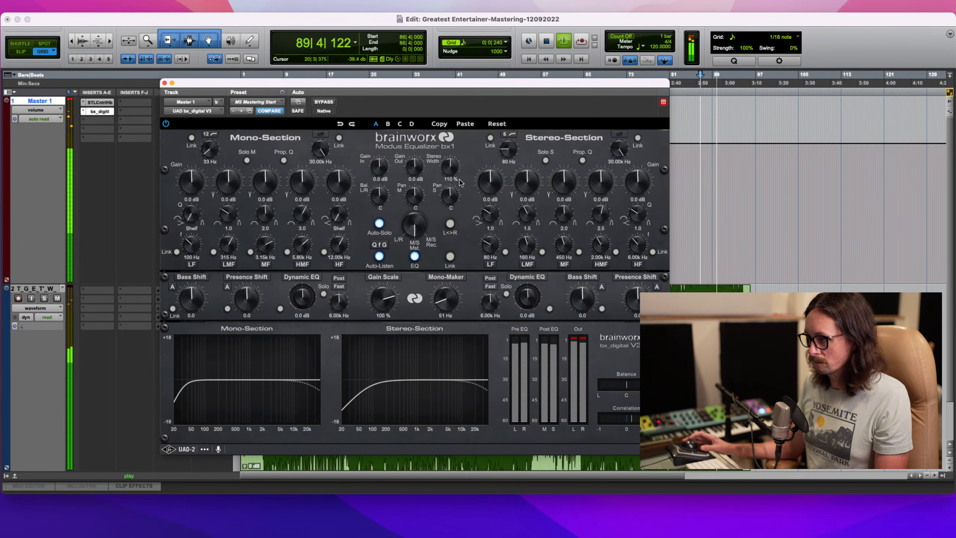
{"action": "left_click", "coordinate": [326, 104]}
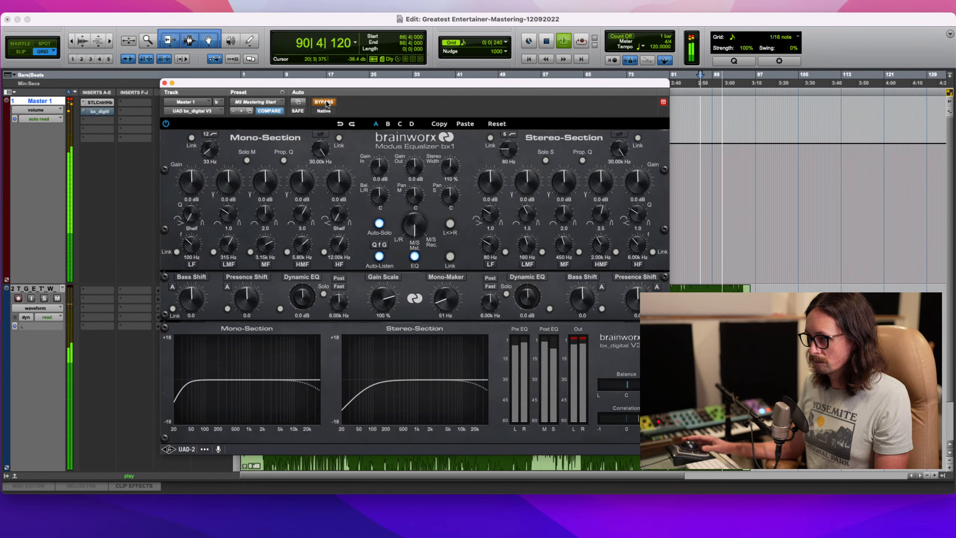
{"action": "left_click", "coordinate": [326, 104]}
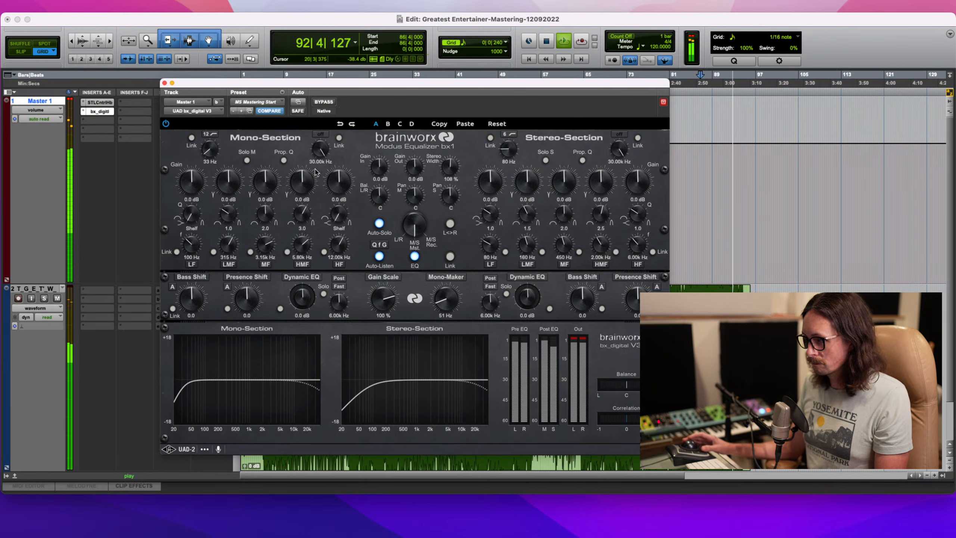
{"action": "key", "text": "space"}
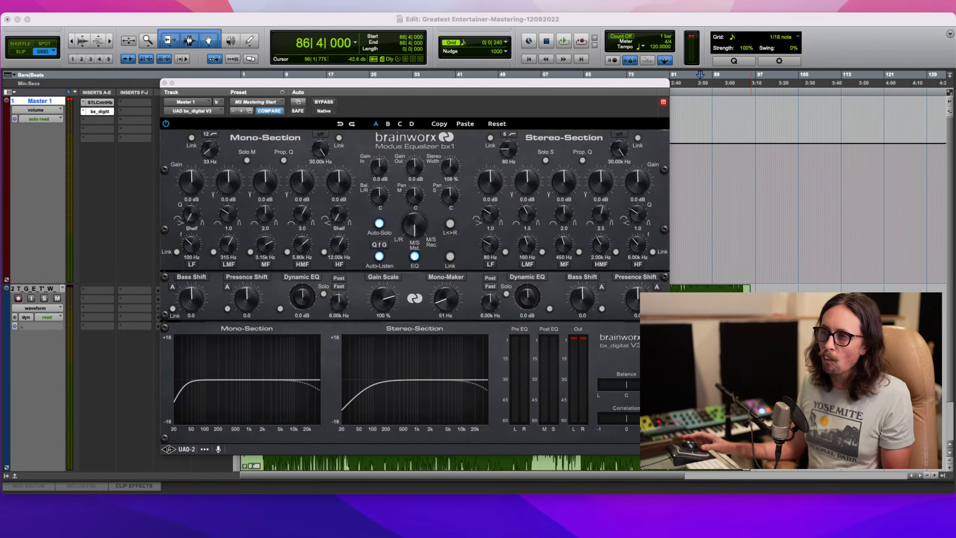
{"action": "left_click", "coordinate": [433, 17]}
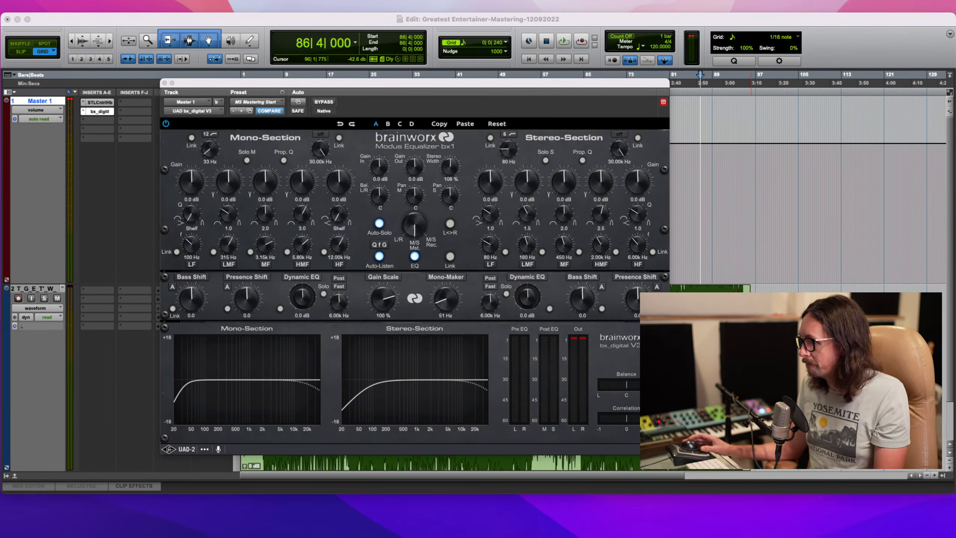
- Play from 87|2|240 and sweep the Mono section's mid bands, setting MF to 2.63 kHz and LMF to 641 Hz
{"action": "left_click", "coordinate": [719, 234]}
{"action": "left_click", "coordinate": [703, 288]}
{"action": "key", "text": "space"}
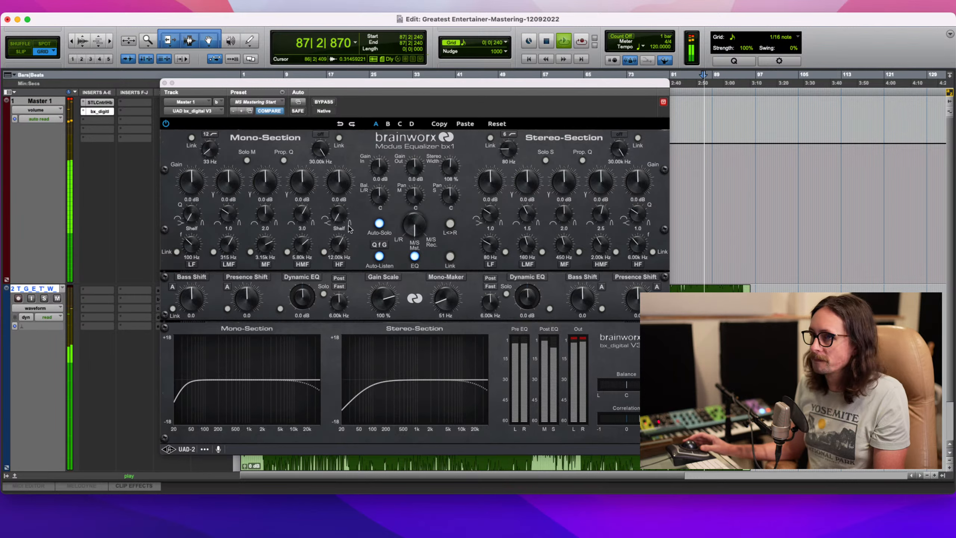
{"action": "left_click_drag", "start_coordinate": [264, 244], "coordinate": [232, 246]}
{"action": "key", "text": "space"}
{"action": "key", "text": "space"}
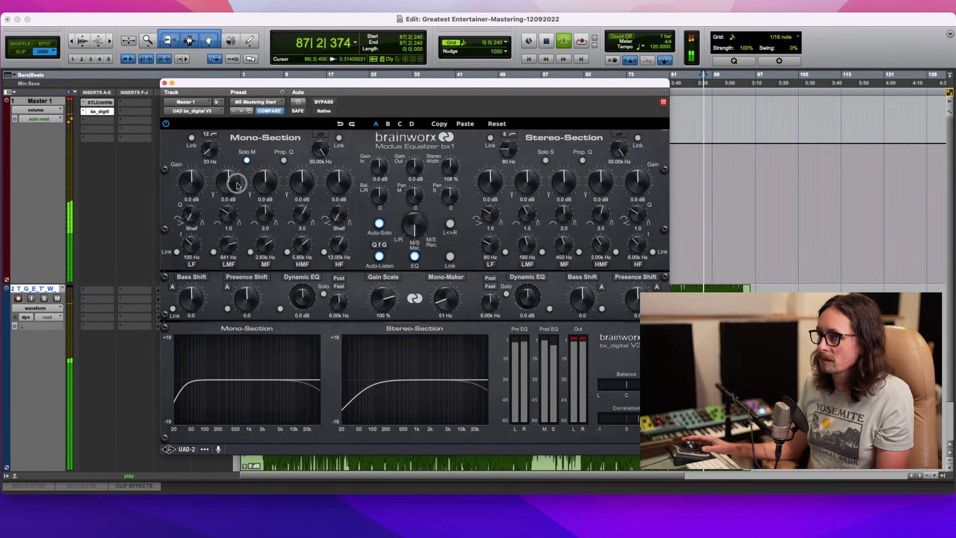
- Cut the Mono section's LMF band by 1.0 dB with a Q of 1.8 and lower its low-cut filter to 29 Hz
{"action": "left_click_drag", "start_coordinate": [229, 183], "coordinate": [223, 217]}
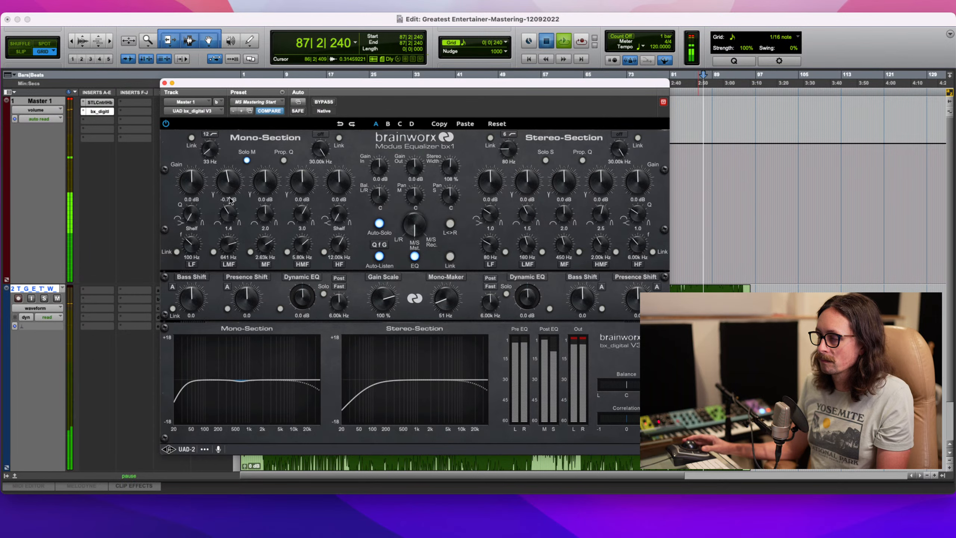
{"action": "mouse_move", "coordinate": [228, 183]}
{"action": "left_mouse_down"}
{"action": "mouse_move", "coordinate": [229, 215]}
{"action": "mouse_move", "coordinate": [228, 180]}
{"action": "left_mouse_up"}
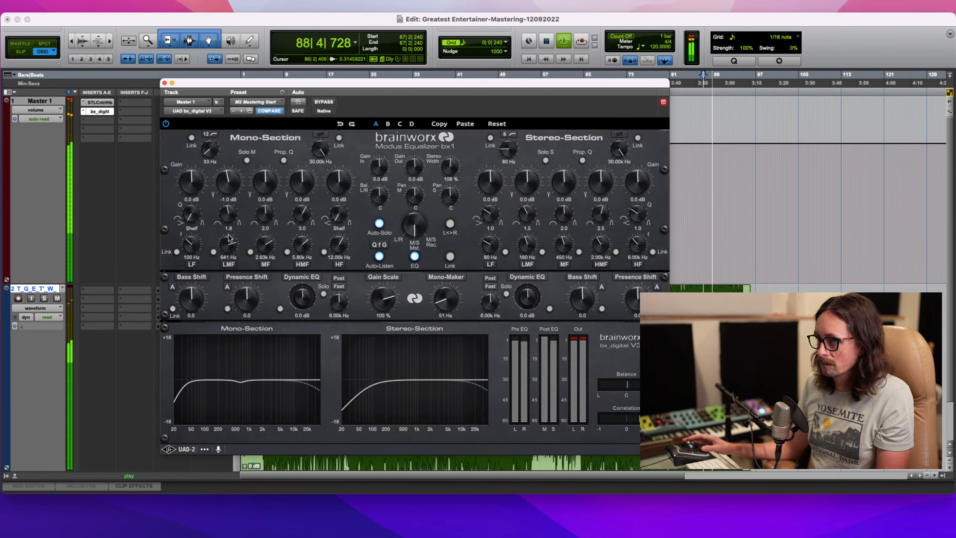
{"action": "left_click_drag", "start_coordinate": [209, 150], "coordinate": [210, 153]}
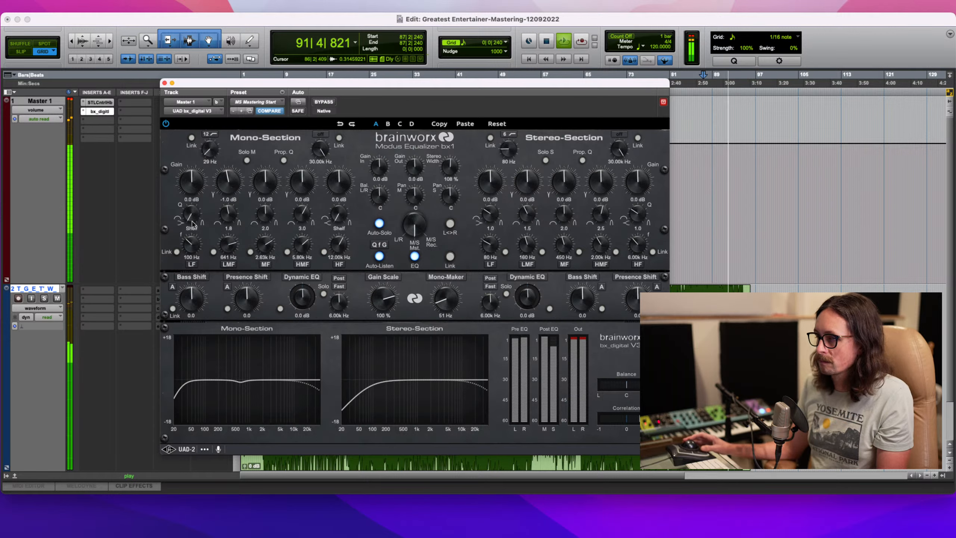
- Set the Mono section's LF band to 132 Hz with a Q of 2.4 and a gain of -0.4 dB
{"action": "left_click_drag", "start_coordinate": [192, 244], "coordinate": [193, 237]}
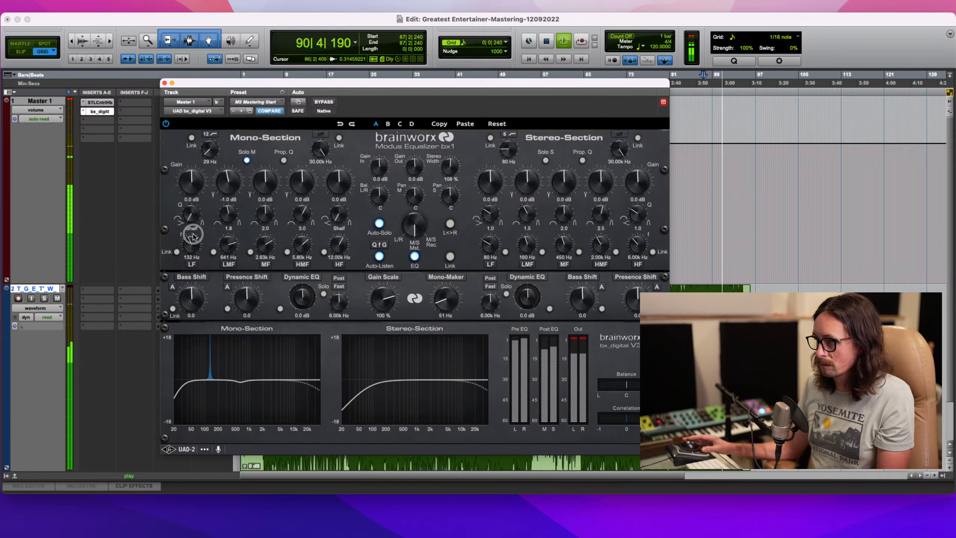
{"action": "left_click_drag", "start_coordinate": [193, 216], "coordinate": [187, 189]}
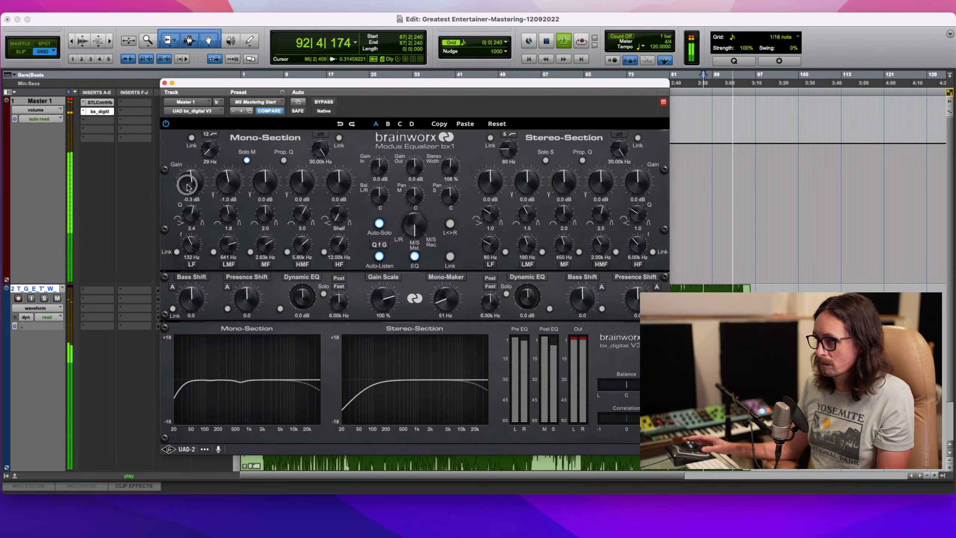
{"action": "key", "text": "space"}
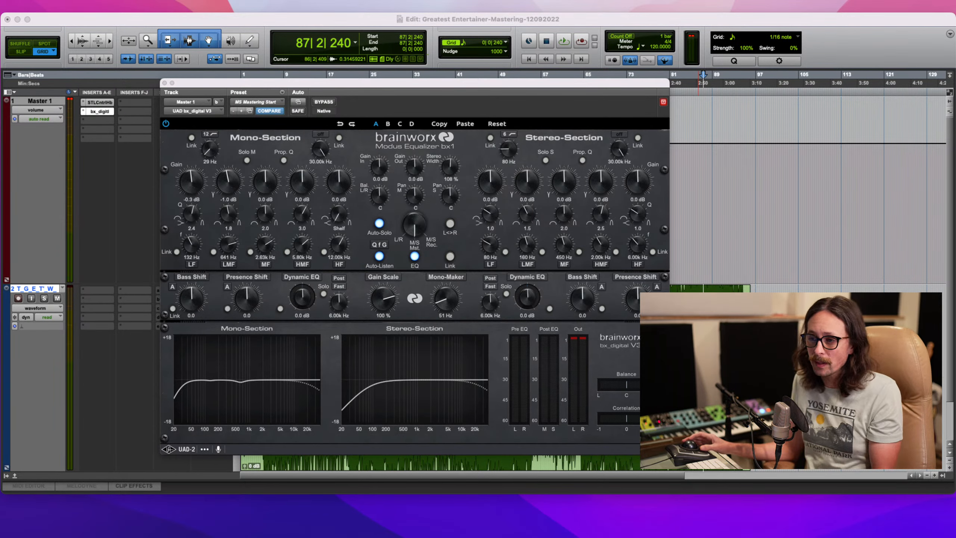
{"action": "left_click", "coordinate": [279, 441]}
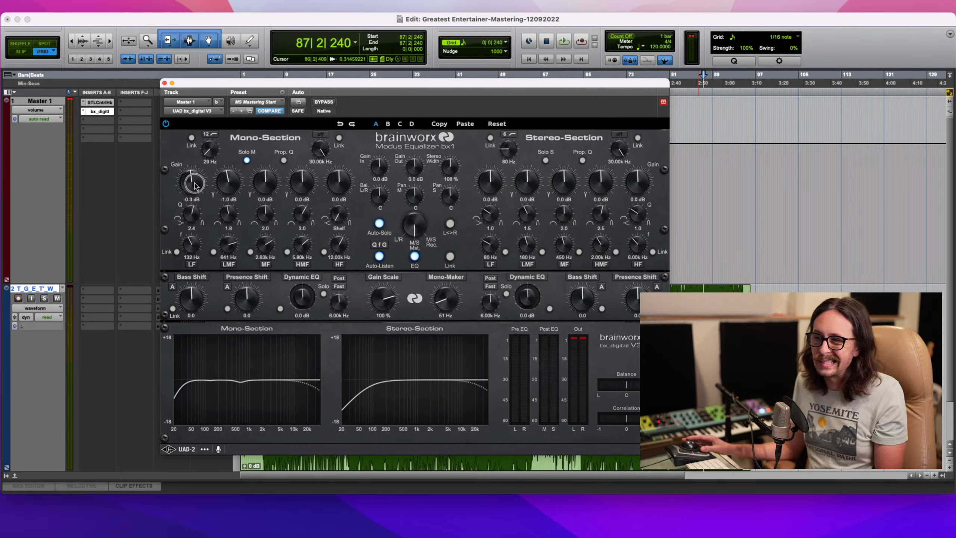
{"action": "left_click_drag", "start_coordinate": [186, 191], "coordinate": [189, 186]}
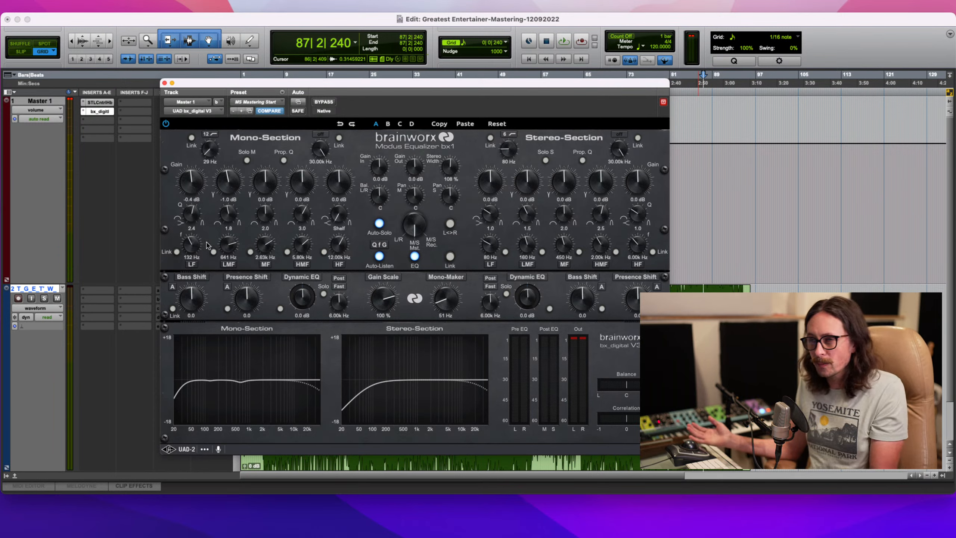
- Refine the Mono section's LF band during playback to 136 Hz, a Q of 2.3 and a gain of -0.5 dB, and restart playback
{"action": "key", "text": "super+Tab"}
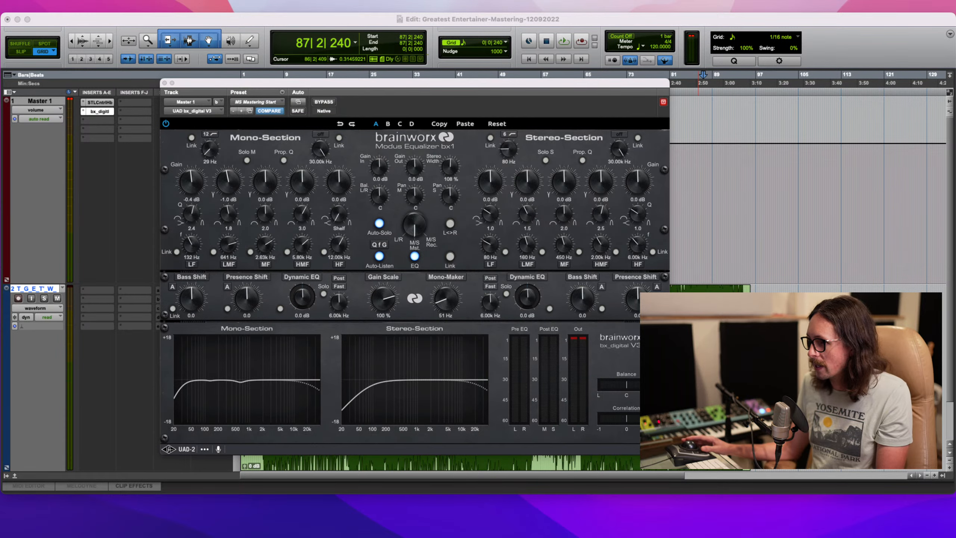
{"action": "key", "text": "super+Tab"}
{"action": "key", "text": "space"}
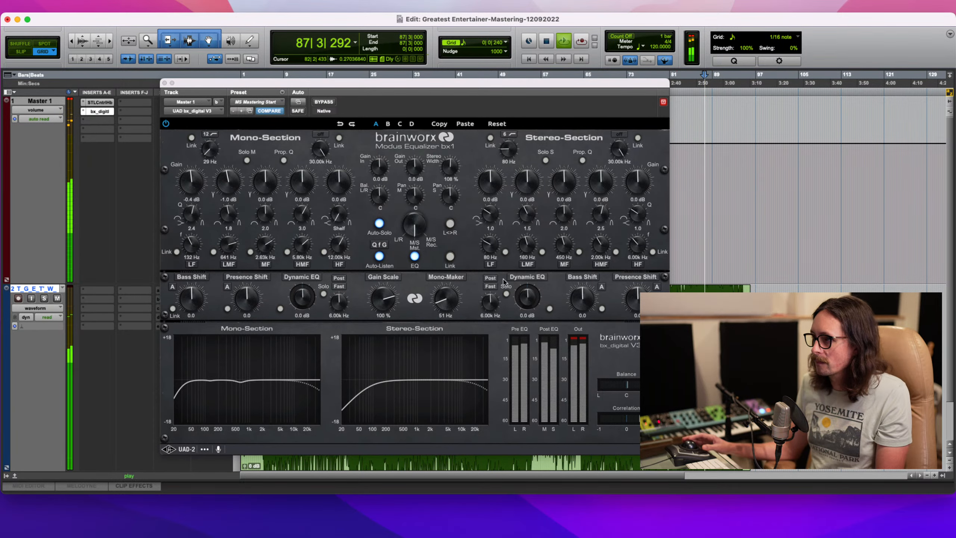
{"action": "left_click_drag", "start_coordinate": [192, 245], "coordinate": [192, 245]}
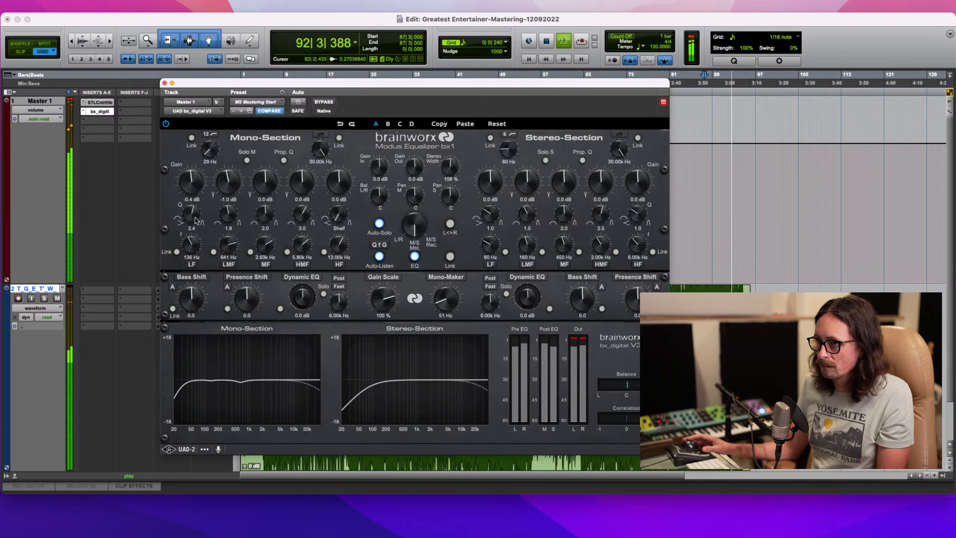
{"action": "left_click_drag", "start_coordinate": [195, 214], "coordinate": [195, 216]}
{"action": "left_click_drag", "start_coordinate": [191, 182], "coordinate": [192, 184]}
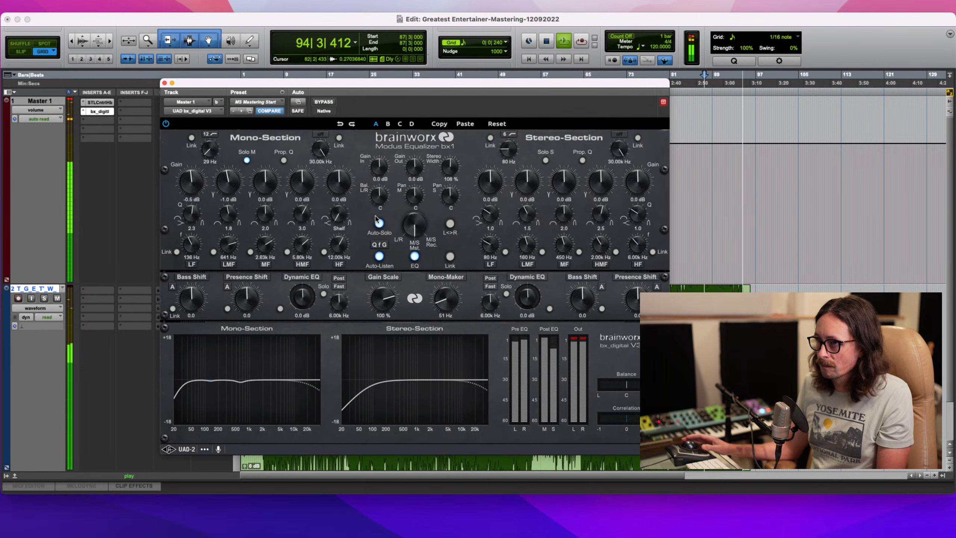
{"action": "key", "text": "space"}
{"action": "key", "text": "space"}
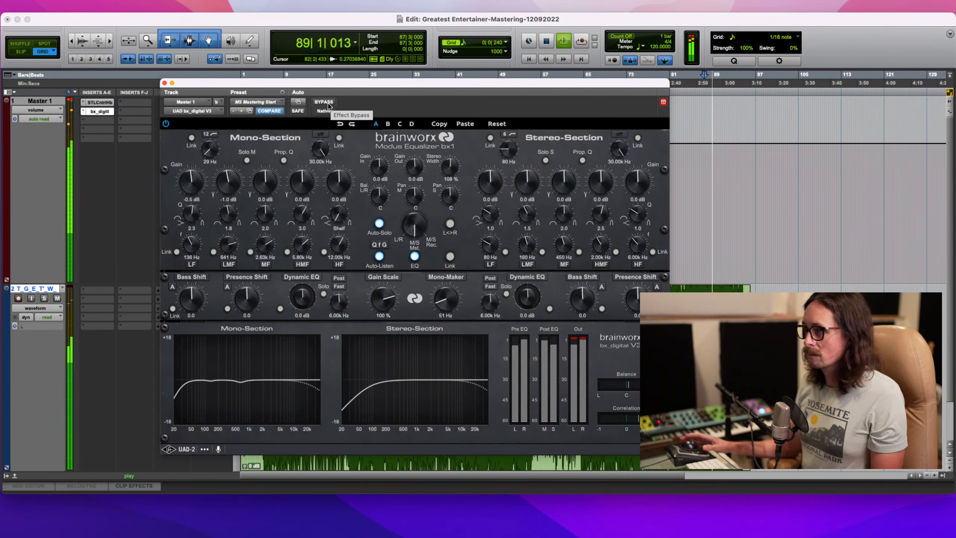
- Compare the master with and without the bx_digital V3 equalizer by toggling its bypass during playback
{"action": "left_click", "coordinate": [324, 102]}
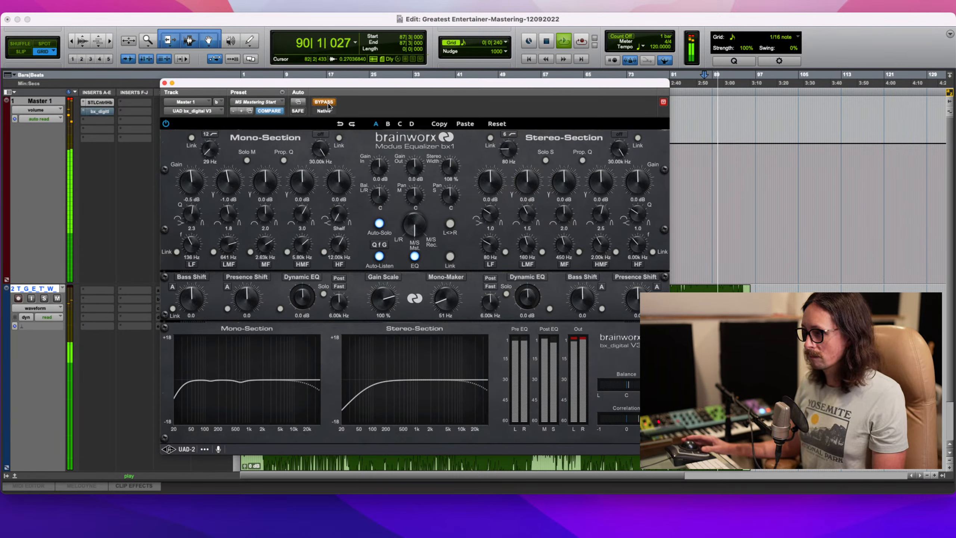
{"action": "left_click", "coordinate": [328, 105]}
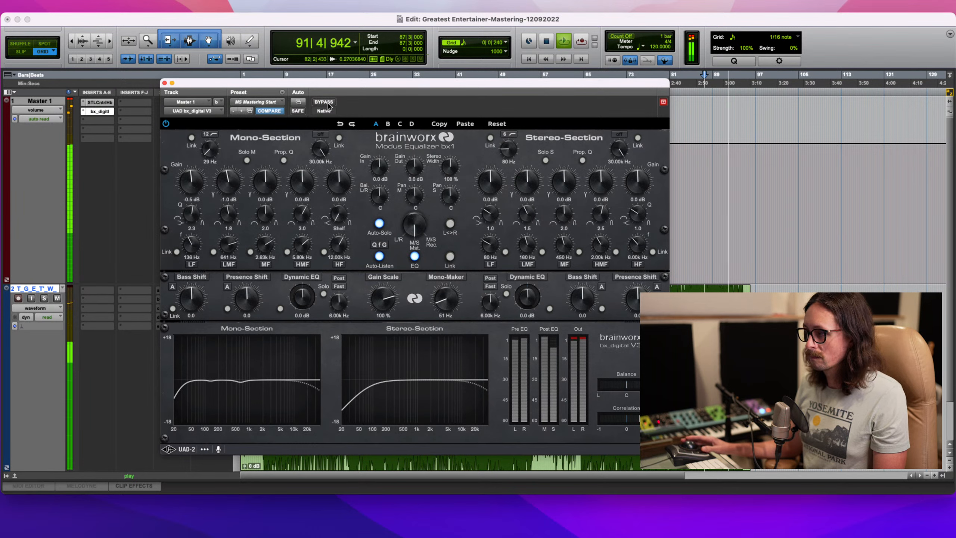
{"action": "left_click", "coordinate": [328, 105]}
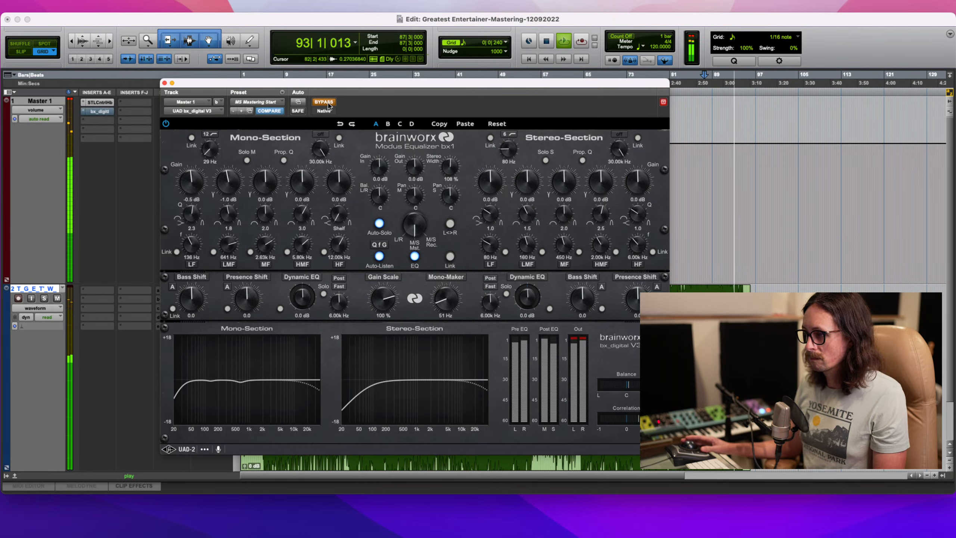
{"action": "left_click", "coordinate": [328, 105]}
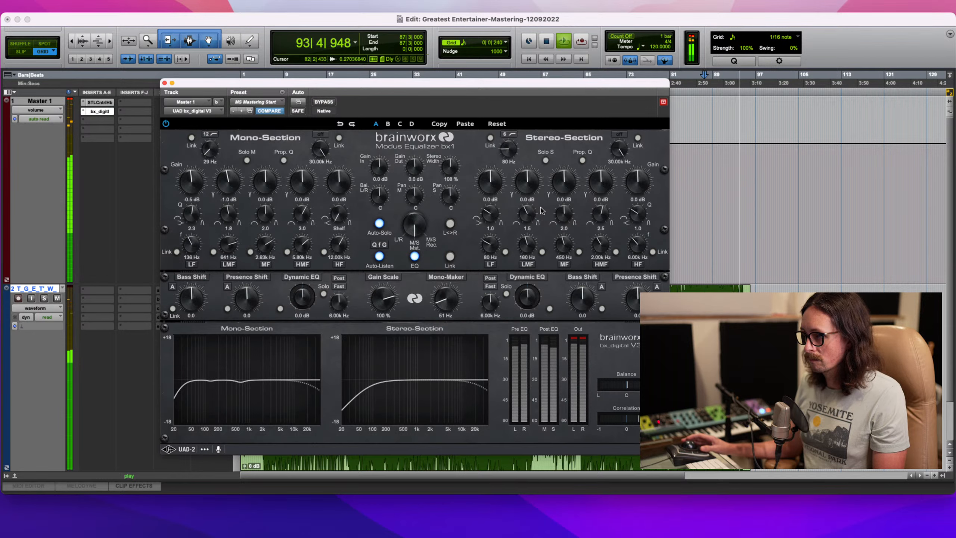
- Play from 85|3|480, sweep the Stereo section's LMF frequency to 277 Hz, and restart playback
{"action": "key", "text": "space"}
{"action": "key", "text": "space"}
{"action": "key", "text": "space"}
{"action": "left_click", "coordinate": [695, 320]}
{"action": "key", "text": "space"}
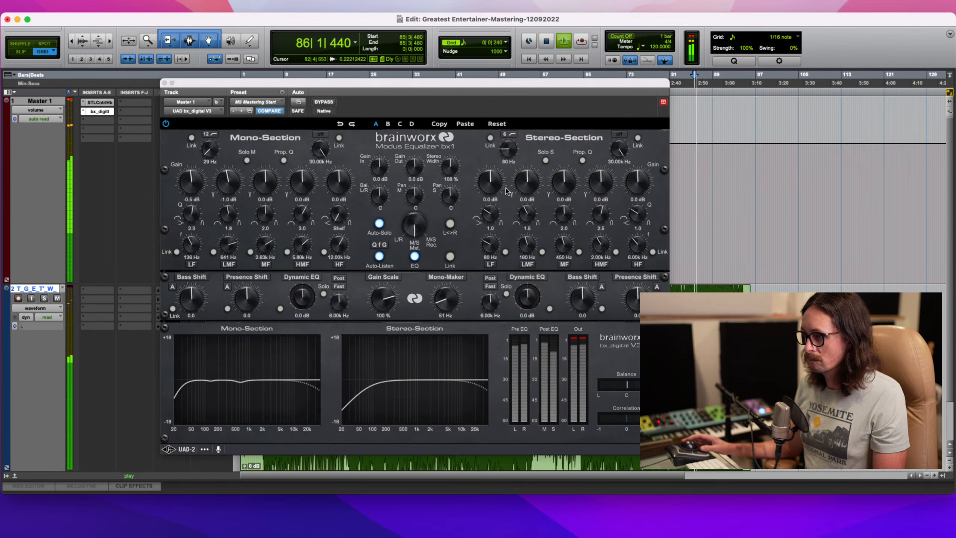
{"action": "left_click", "coordinate": [526, 249]}
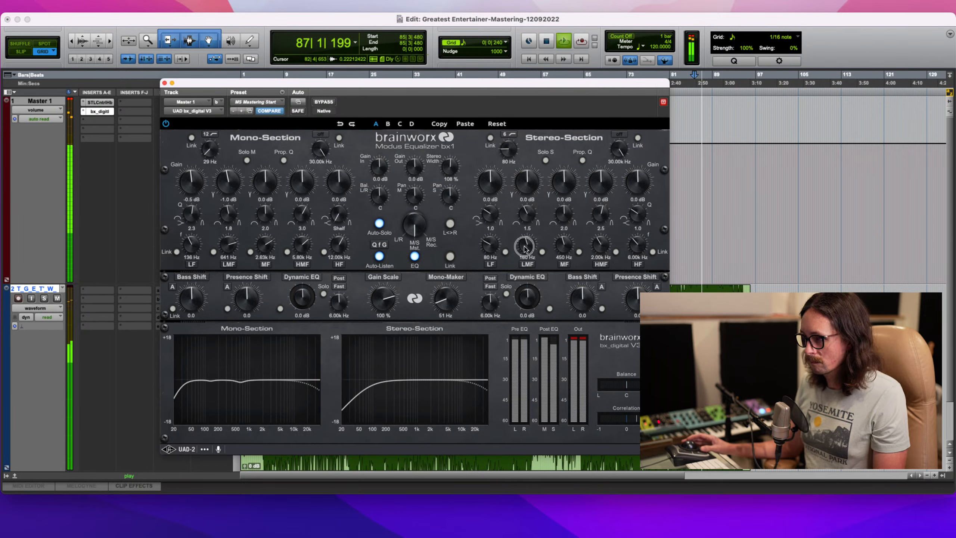
{"action": "mouse_move", "coordinate": [526, 249]}
{"action": "left_mouse_down"}
{"action": "mouse_move", "coordinate": [527, 234]}
{"action": "mouse_move", "coordinate": [526, 249]}
{"action": "left_mouse_up"}
{"action": "key", "text": "space"}
{"action": "key", "text": "space"}
- Cut the Stereo section's LMF band by 0.4 dB with a Q of 1.6 and lower its low-cut filter to 70 Hz
{"action": "left_click_drag", "start_coordinate": [526, 187], "coordinate": [527, 196]}
{"action": "left_click_drag", "start_coordinate": [527, 214], "coordinate": [527, 211]}
{"action": "left_click_drag", "start_coordinate": [510, 154], "coordinate": [510, 154]}
- Restart playback and raise the Mono-Maker frequency to 63 Hz
{"action": "key", "text": "space"}
{"action": "key", "text": "space"}
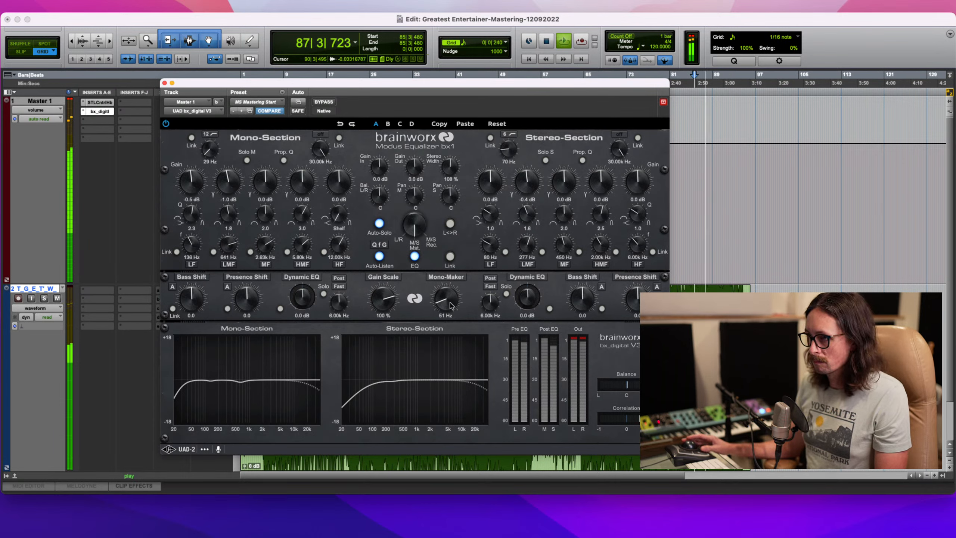
{"action": "mouse_move", "coordinate": [451, 305]}
{"action": "left_mouse_down"}
{"action": "mouse_move", "coordinate": [450, 319]}
{"action": "mouse_move", "coordinate": [445, 303]}
{"action": "left_mouse_up"}
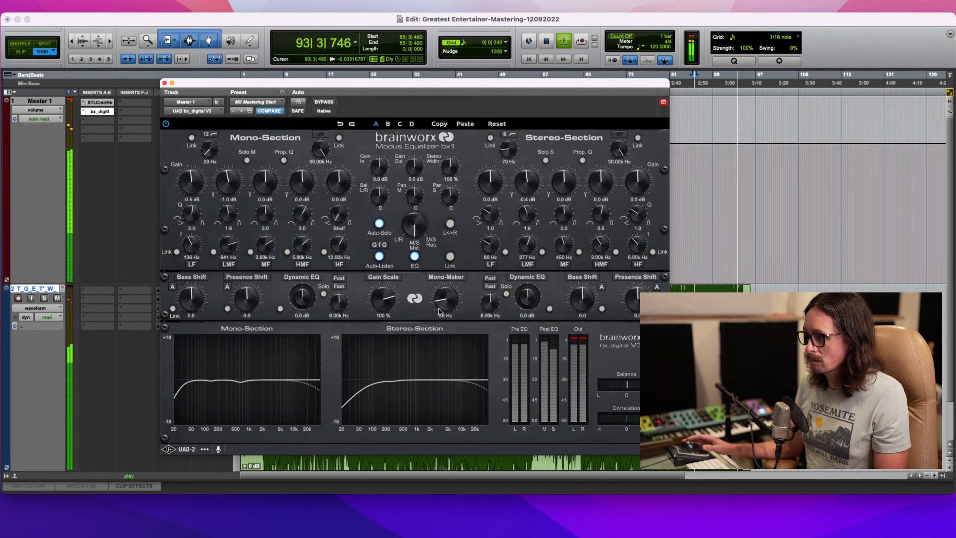
- Compare the master during playback with the equalizer bypassed, and with both Master 1 inserts bypassed together
{"action": "left_click", "coordinate": [322, 102]}
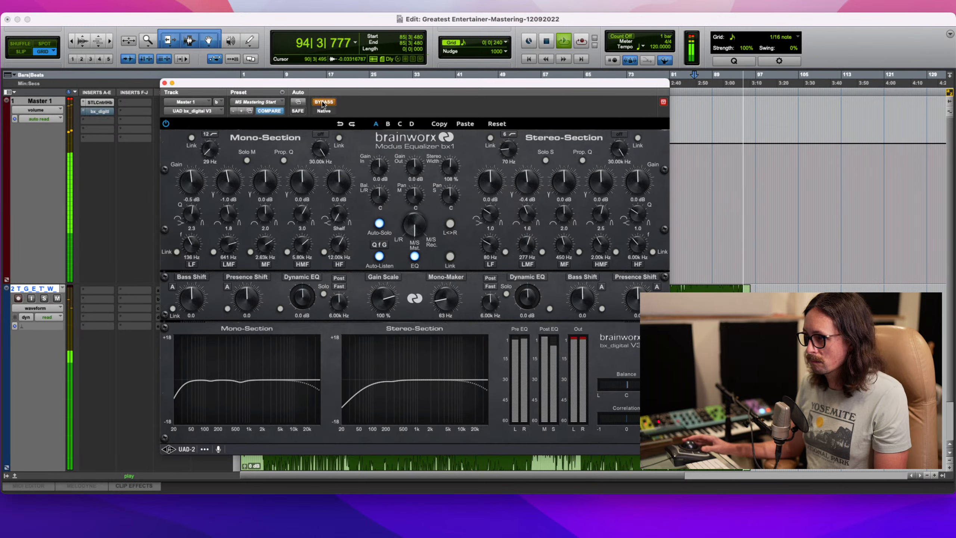
{"action": "left_click", "coordinate": [323, 102]}
{"action": "key", "text": "space"}
{"action": "key", "text": "space"}
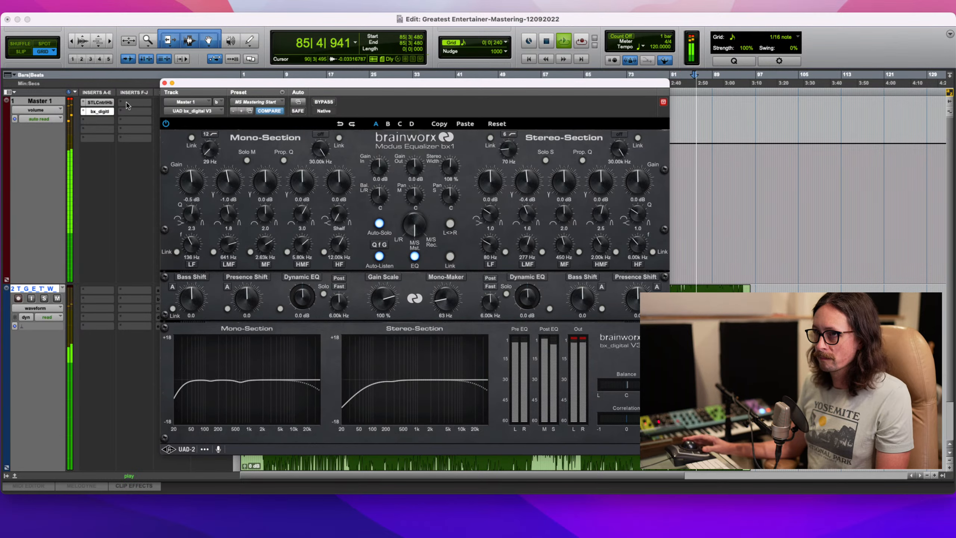
{"action": "left_click", "coordinate": [105, 113], "text": "super"}
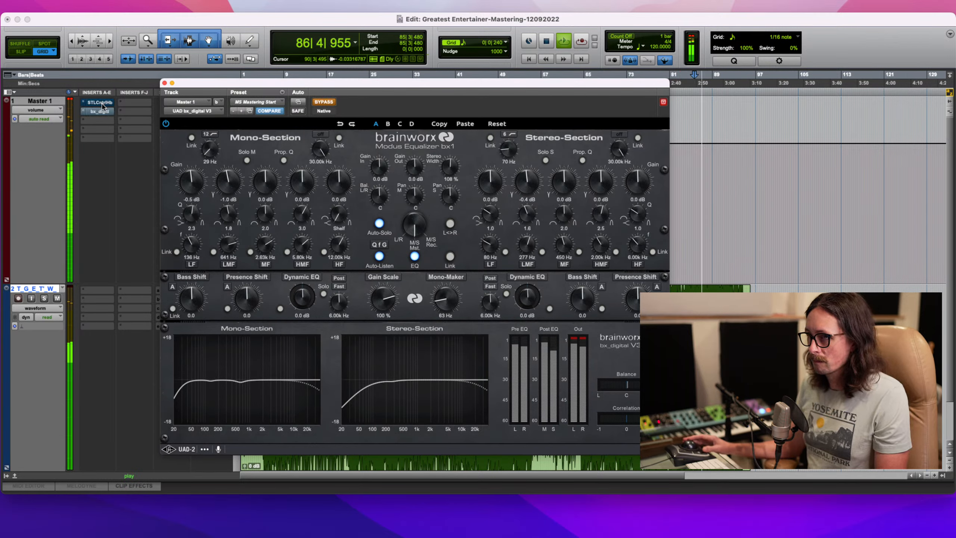
{"action": "left_click", "coordinate": [103, 113], "text": "super"}
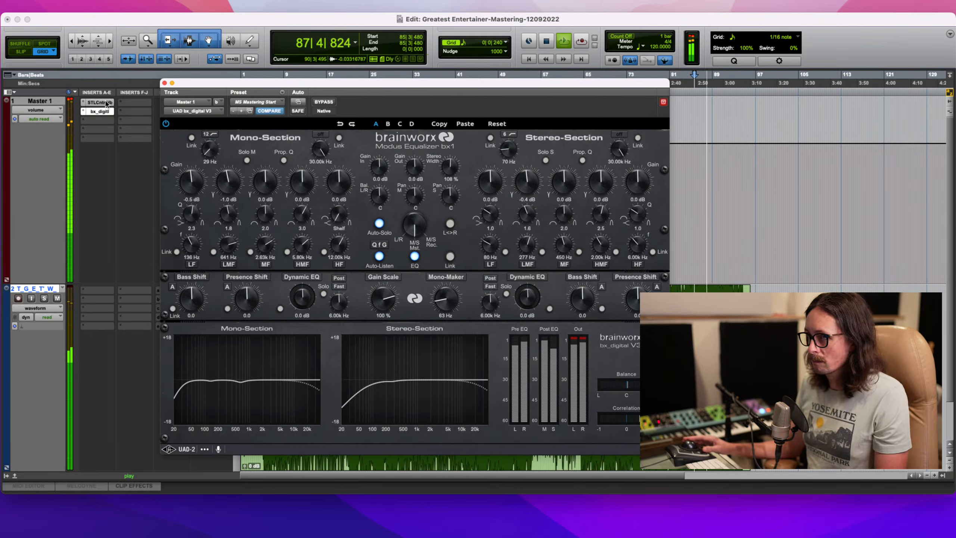
- Fine-tune the Tube and Tape amounts in STL ControlHub's Color section, close the plug-in window and stop playback
{"action": "left_click", "coordinate": [99, 103]}
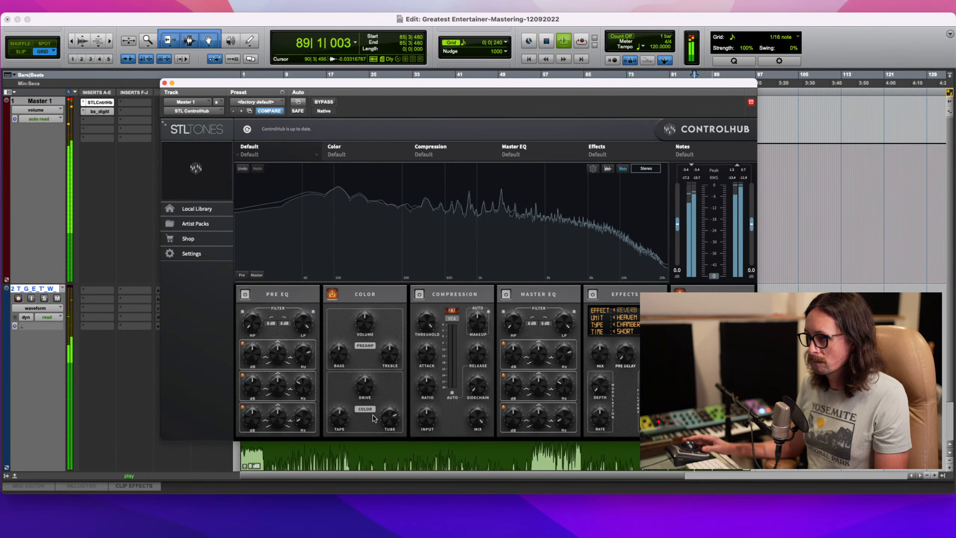
{"action": "left_click", "coordinate": [388, 421]}
{"action": "left_click_drag", "start_coordinate": [335, 418], "coordinate": [336, 413]}
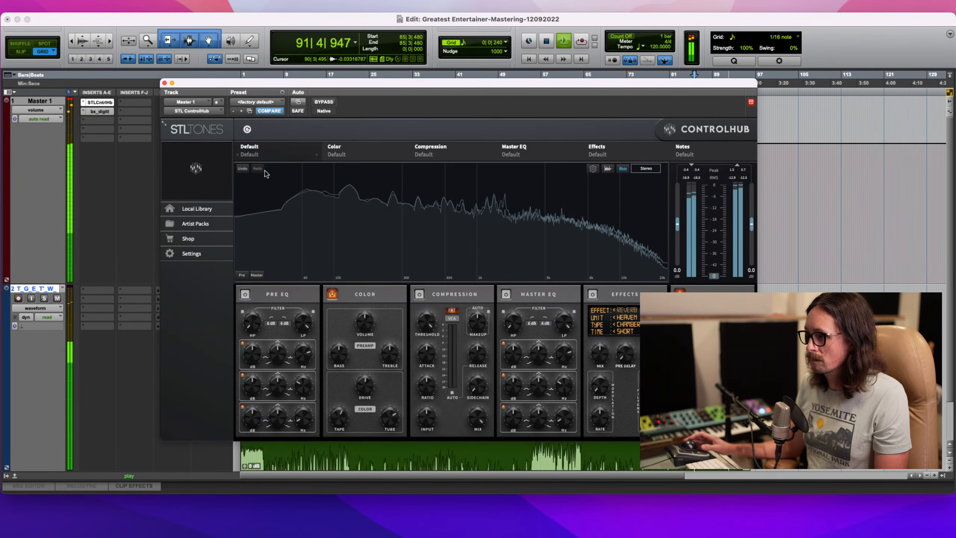
{"action": "left_click", "coordinate": [164, 82]}
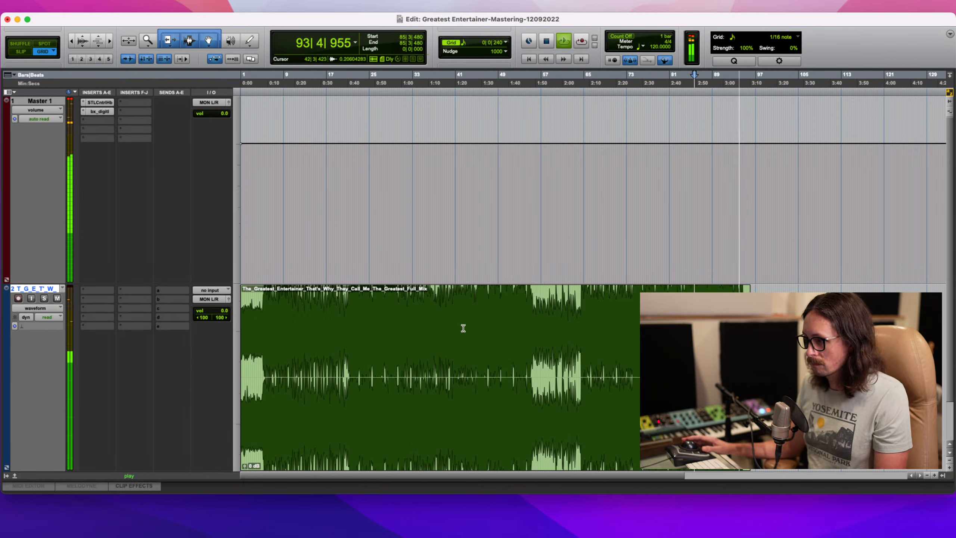
{"action": "key", "text": "space"}
- Reopen the bx_digital V3 insert on Master 1 and start playback from 87|2|240
{"action": "key", "text": "super+Tab"}
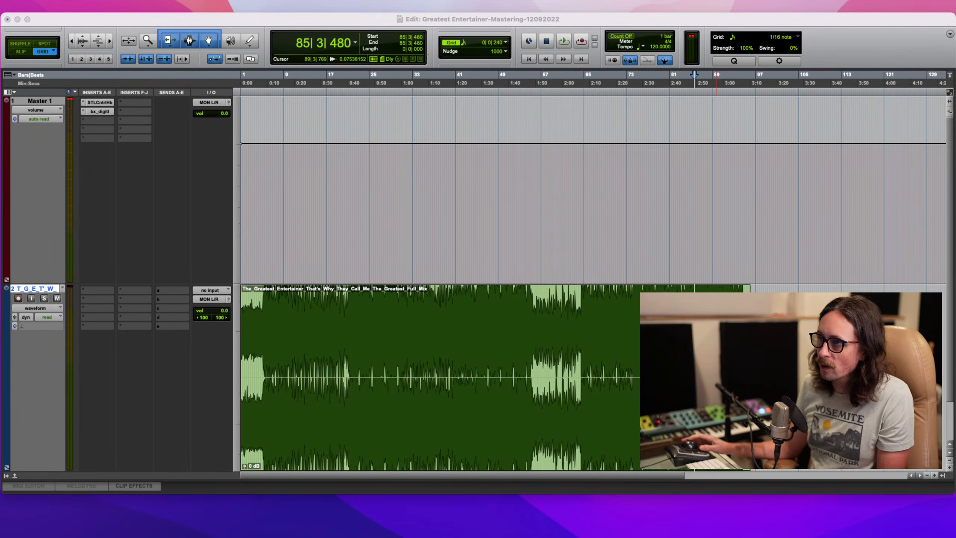
{"action": "left_click", "coordinate": [520, 20]}
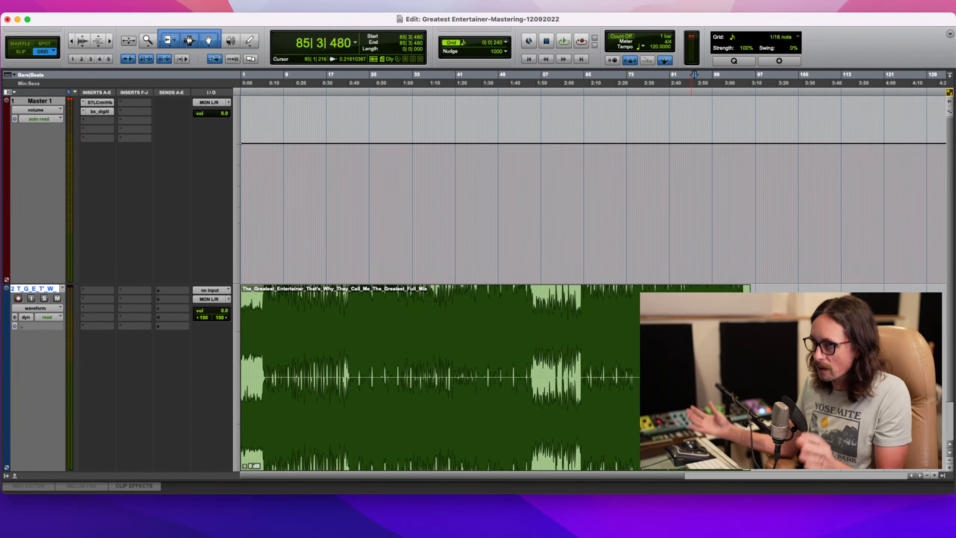
{"action": "left_click", "coordinate": [98, 111]}
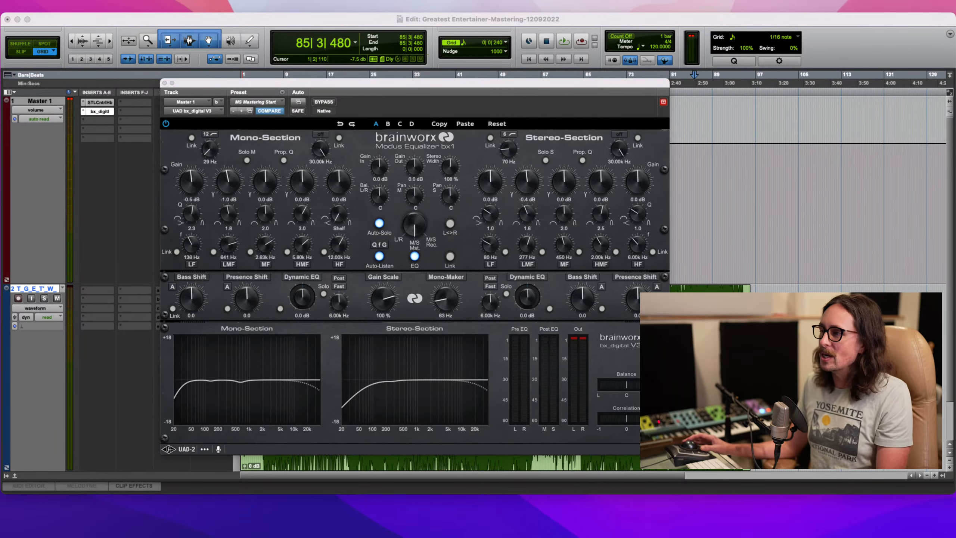
{"action": "left_click", "coordinate": [704, 331]}
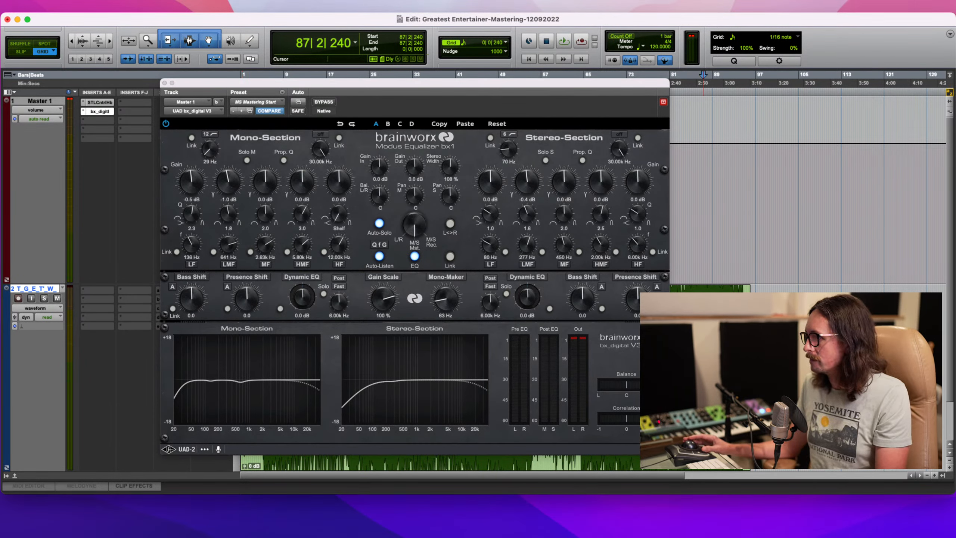
{"action": "key", "text": "space"}
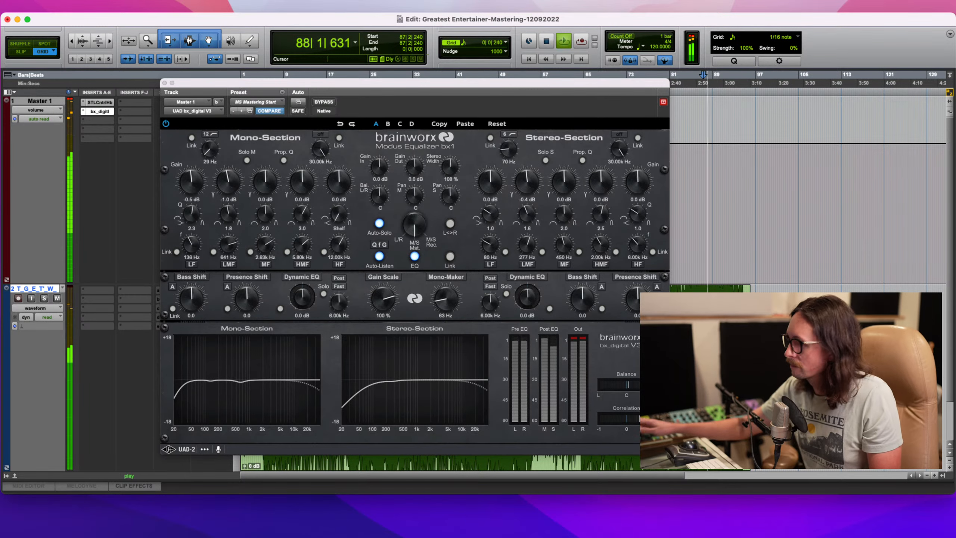
{"action": "left_click", "coordinate": [426, 84]}
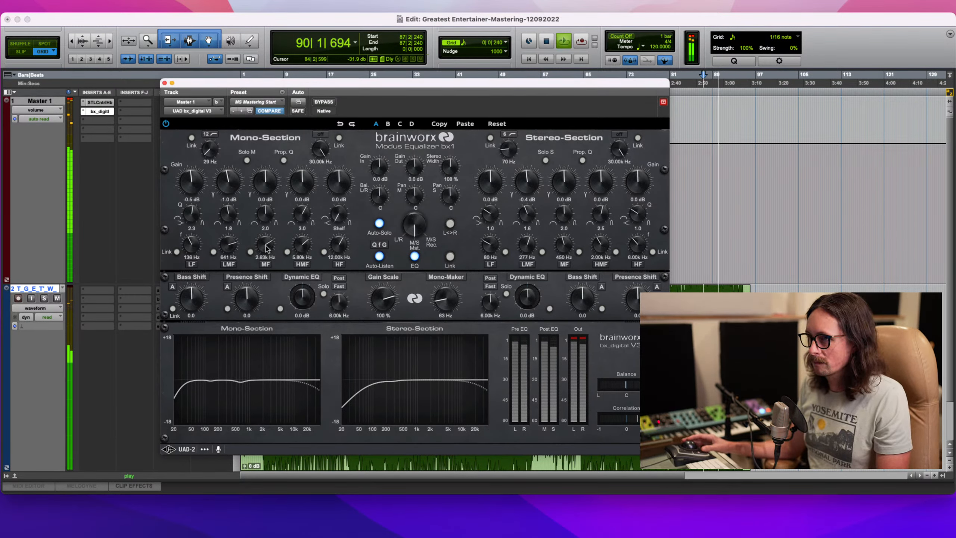
- Set the Mono section's MF band to 2.51 kHz with a gain of -0.4 dB and a Q of 2.2 during playback
{"action": "left_click_drag", "start_coordinate": [265, 248], "coordinate": [266, 243]}
{"action": "key", "text": "space"}
{"action": "key", "text": "space"}
{"action": "key", "text": "space"}
{"action": "left_click_drag", "start_coordinate": [267, 177], "coordinate": [267, 181]}
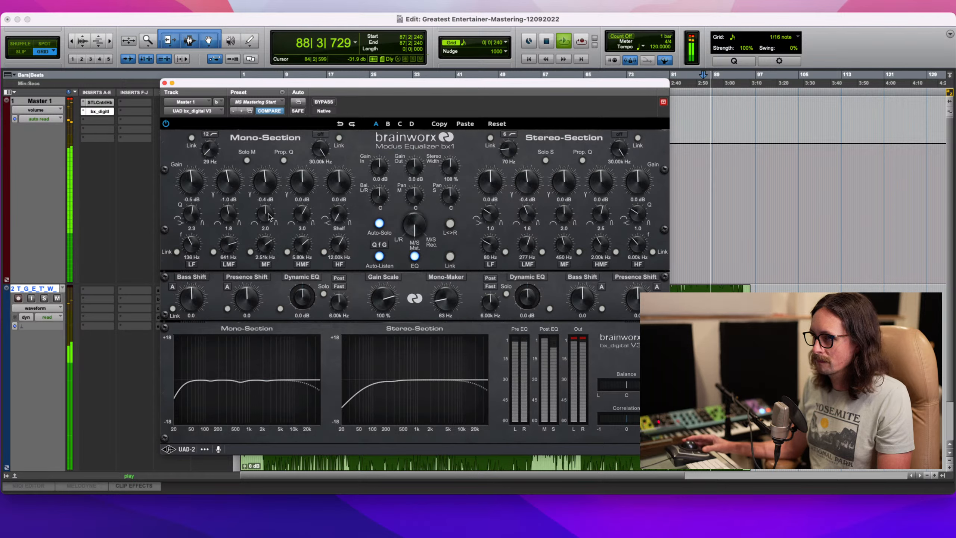
{"action": "left_click_drag", "start_coordinate": [270, 220], "coordinate": [270, 218]}
- Set the Mono section's HMF band to 4.55 kHz with a gain of -0.5 dB and a Q of 2.4, and restart playback
{"action": "left_click_drag", "start_coordinate": [309, 254], "coordinate": [307, 247]}
{"action": "key", "text": "space"}
{"action": "key", "text": "space"}
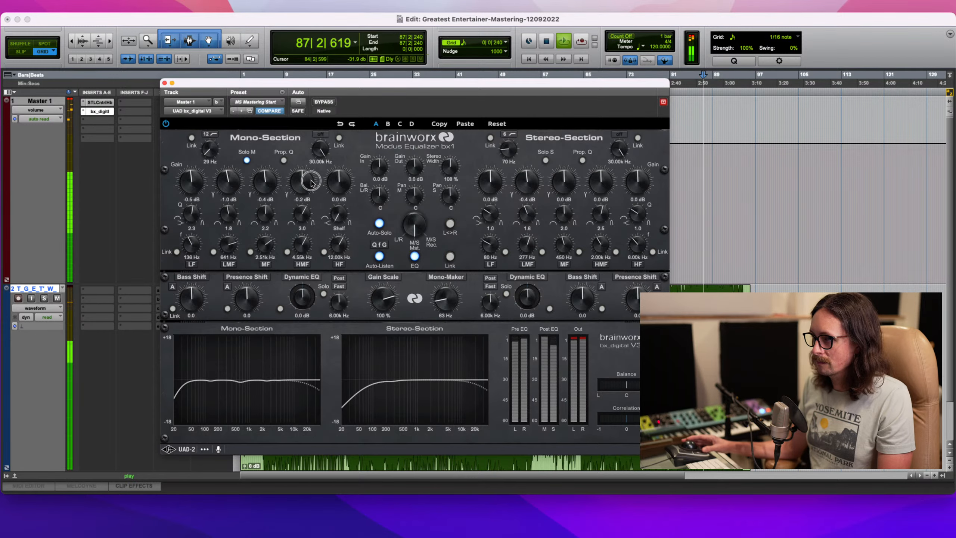
{"action": "left_click_drag", "start_coordinate": [312, 184], "coordinate": [312, 185]}
{"action": "left_click_drag", "start_coordinate": [303, 218], "coordinate": [304, 220]}
{"action": "key", "text": "space"}
{"action": "key", "text": "space"}
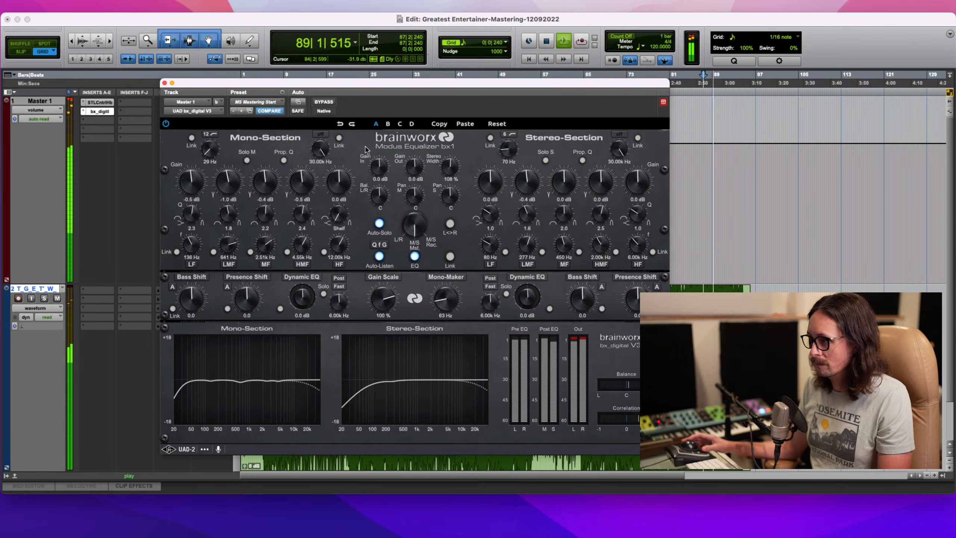
- Check the Mono section's midrange cuts by toggling the equalizer's bypass during playback, and stop playback
{"action": "left_click", "coordinate": [324, 103]}
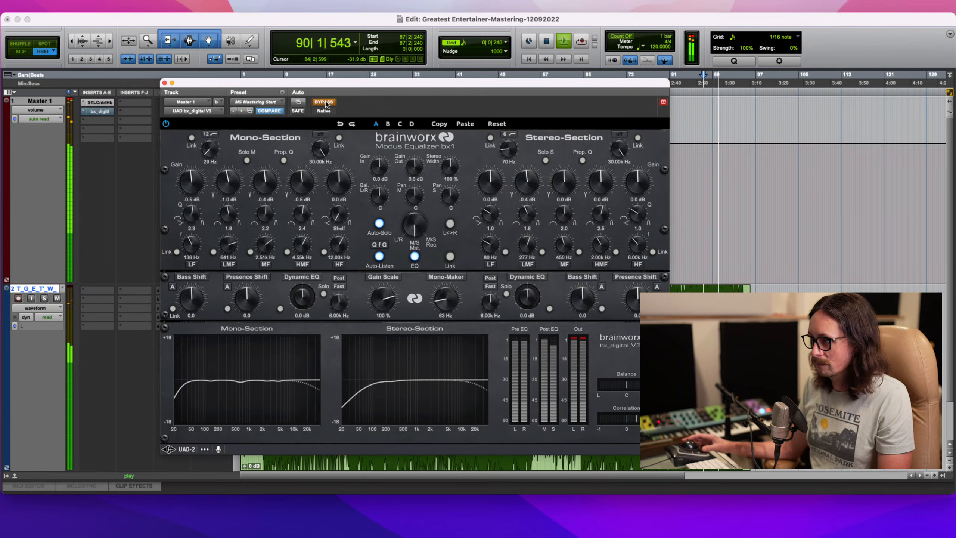
{"action": "left_click", "coordinate": [325, 102]}
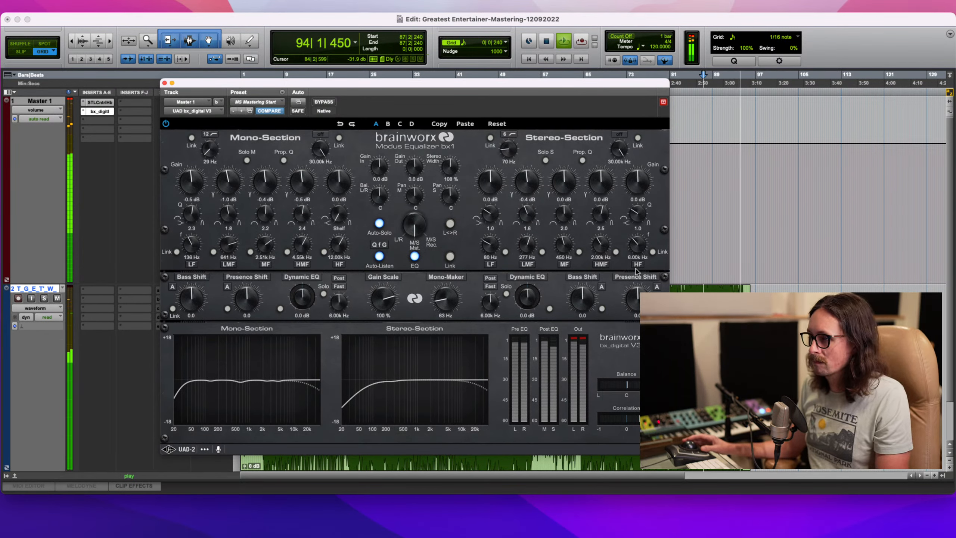
{"action": "key", "text": "space"}
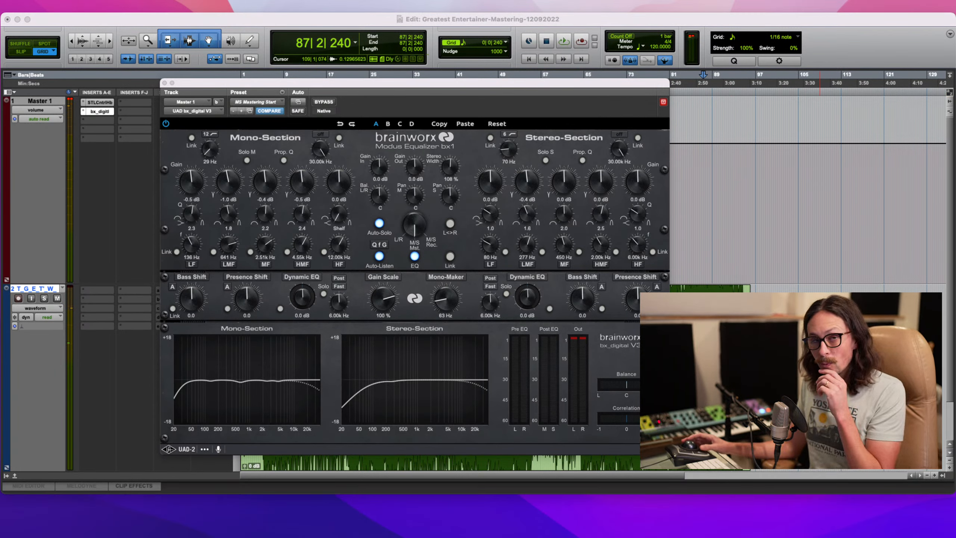
- Move the equalizer window aside to uncover the clip and audition the mix from 53|1|720 and from 65|2|480
{"action": "left_click", "coordinate": [224, 21]}
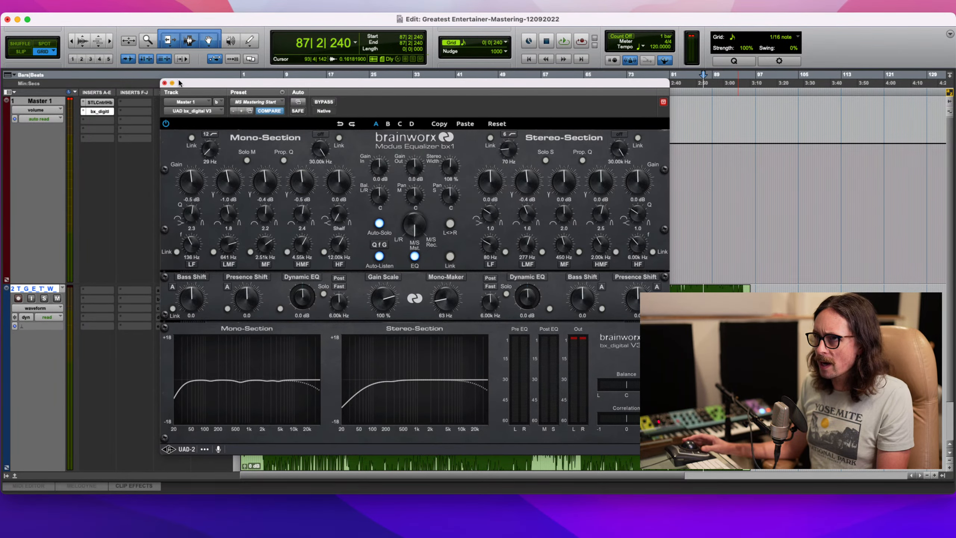
{"action": "left_click_drag", "start_coordinate": [204, 85], "coordinate": [44, 95]}
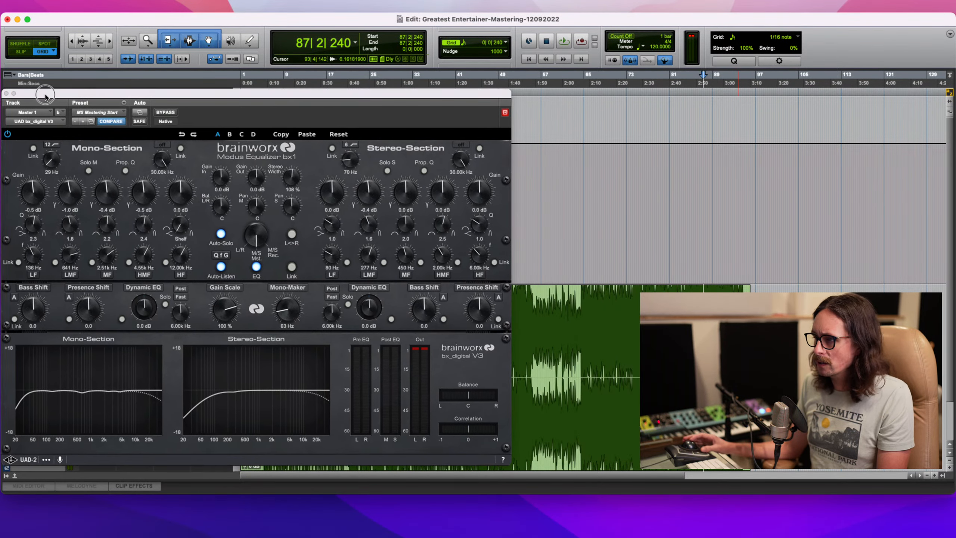
{"action": "left_click", "coordinate": [521, 338]}
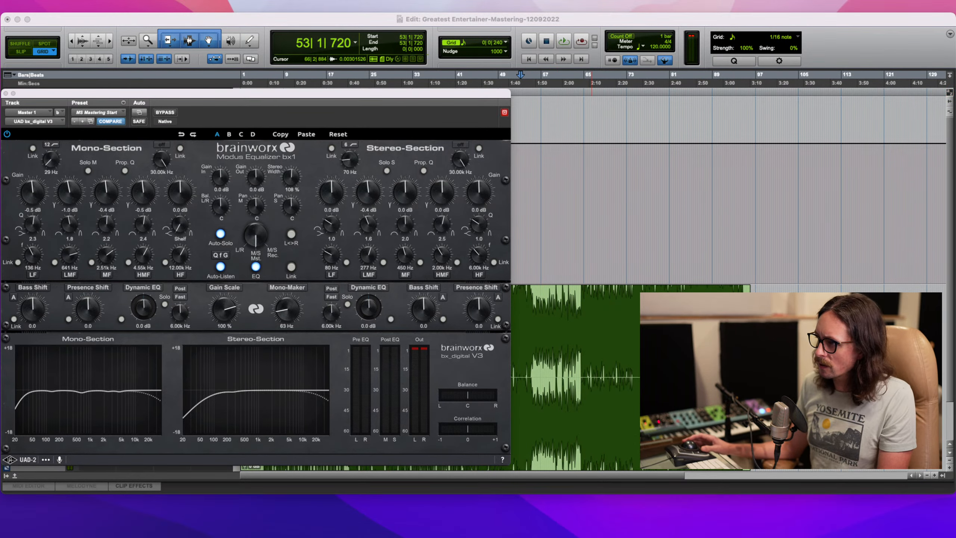
{"action": "left_click", "coordinate": [687, 21]}
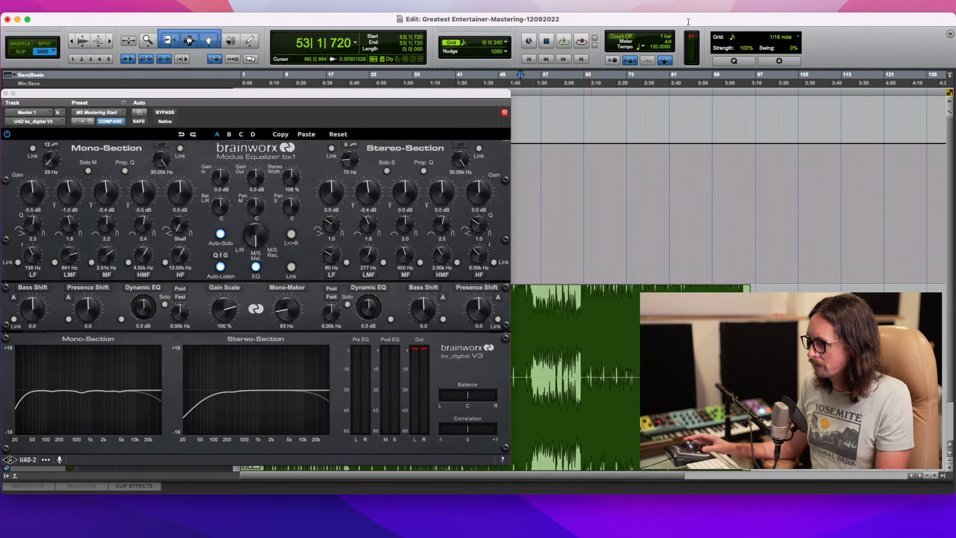
{"action": "key", "text": "space"}
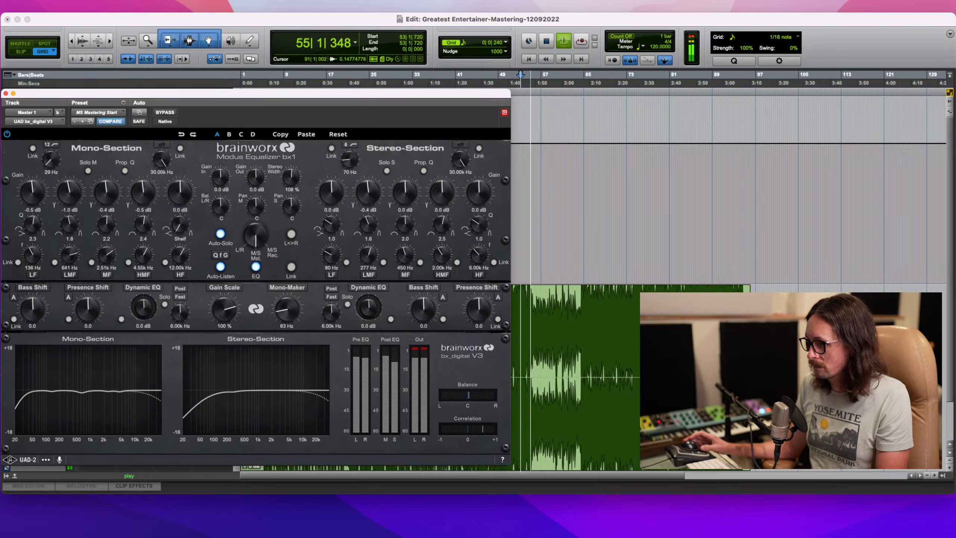
{"action": "key", "text": "space"}
{"action": "left_click", "coordinate": [599, 339]}
{"action": "key", "text": "space"}
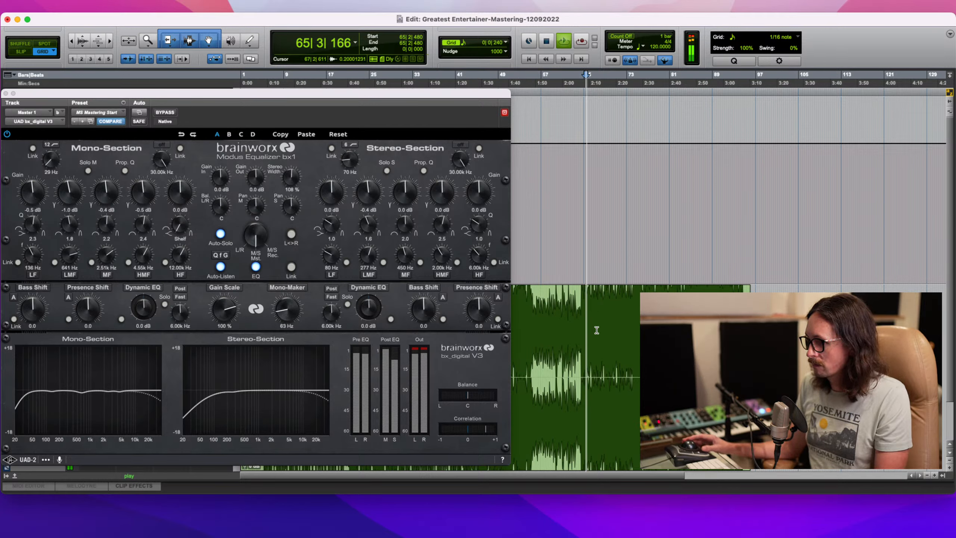
- Move the equalizer window back and set the Stereo section's MF band to 410 Hz with a Q of 1.9 and a gain of -0.5 dB
{"action": "left_click_drag", "start_coordinate": [338, 97], "coordinate": [501, 97]}
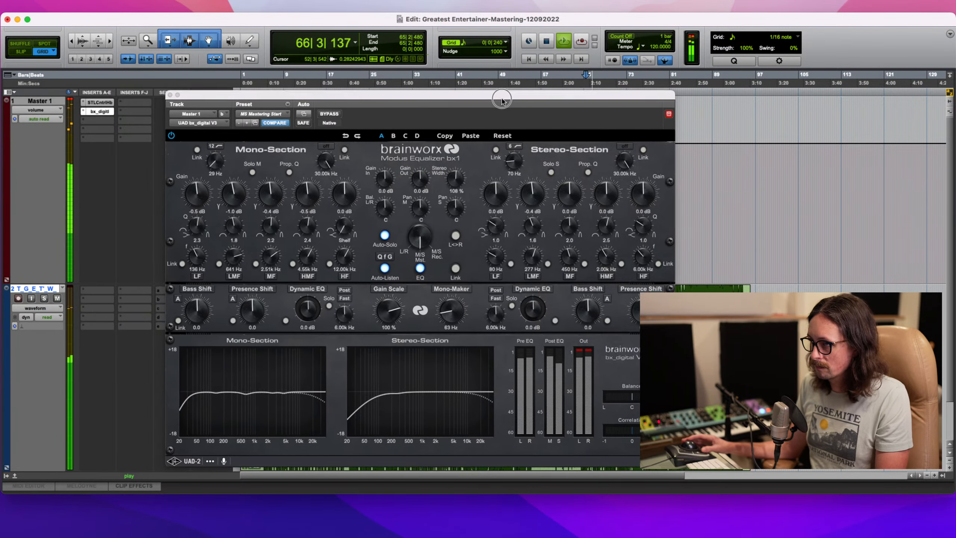
{"action": "mouse_move", "coordinate": [577, 255]}
{"action": "left_mouse_down"}
{"action": "mouse_move", "coordinate": [576, 240]}
{"action": "mouse_move", "coordinate": [574, 258]}
{"action": "left_mouse_up"}
{"action": "left_click_drag", "start_coordinate": [572, 200], "coordinate": [571, 232]}
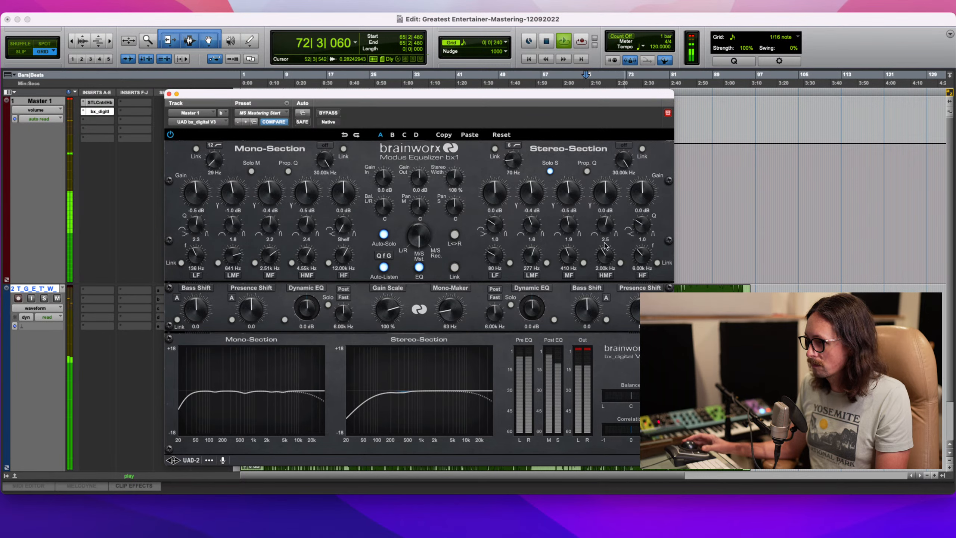
- Set the Stereo section's HMF band to 4.41 kHz with a Q of 2.8 and a gain of -0.4 dB, and restart playback
{"action": "left_click_drag", "start_coordinate": [611, 260], "coordinate": [609, 245]}
{"action": "key", "text": "space"}
{"action": "key", "text": "space"}
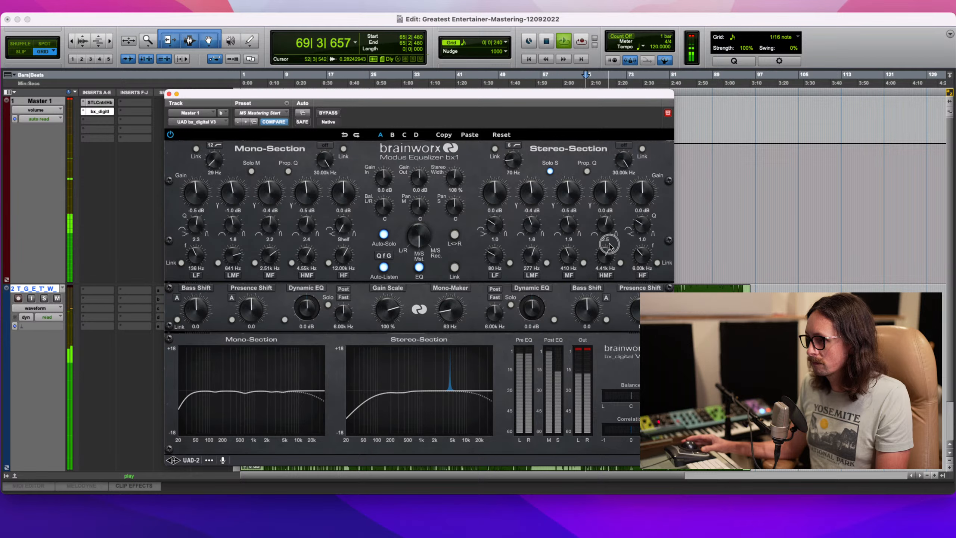
{"action": "left_click_drag", "start_coordinate": [609, 244], "coordinate": [610, 244]}
{"action": "left_click_drag", "start_coordinate": [609, 193], "coordinate": [606, 224]}
{"action": "key", "text": "space"}
{"action": "key", "text": "space"}
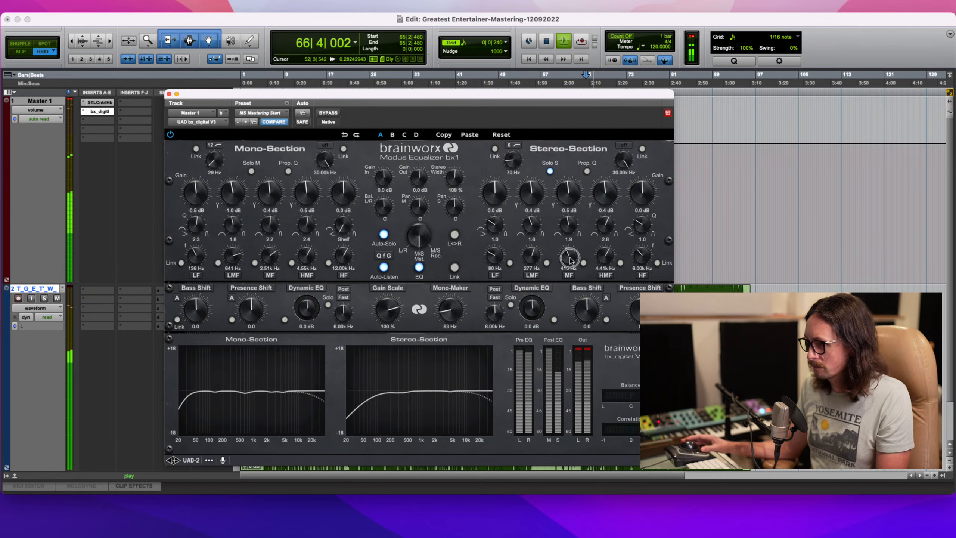
- Sweep the Stereo section's upper bands by ear and set the HF band's frequency to 6.33 kHz
{"action": "left_click_drag", "start_coordinate": [532, 257], "coordinate": [536, 259]}
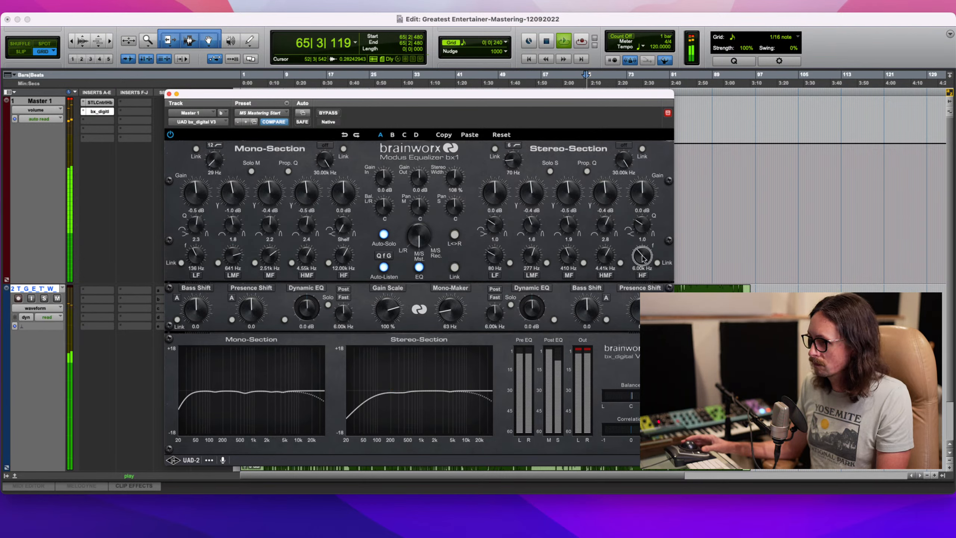
{"action": "left_click_drag", "start_coordinate": [644, 258], "coordinate": [644, 257]}
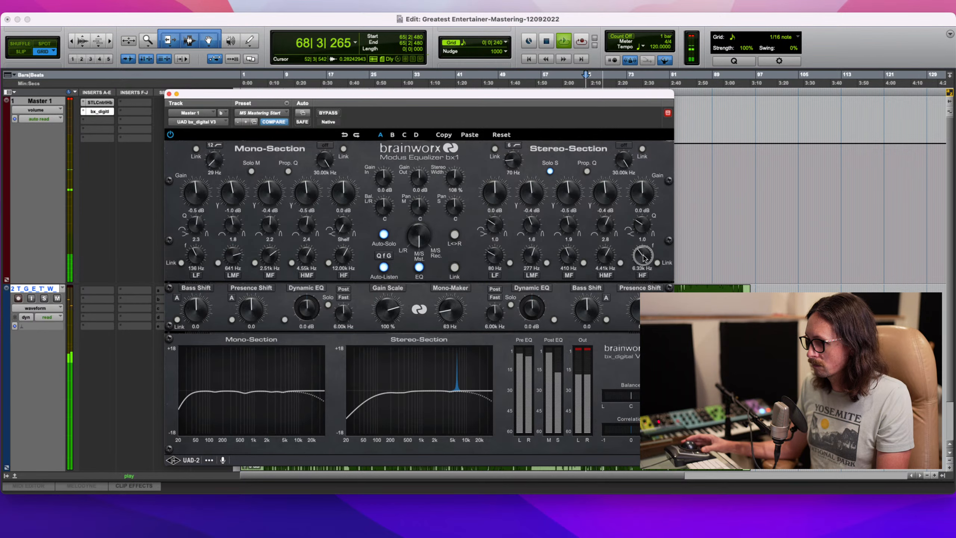
{"action": "left_click_drag", "start_coordinate": [654, 261], "coordinate": [652, 260]}
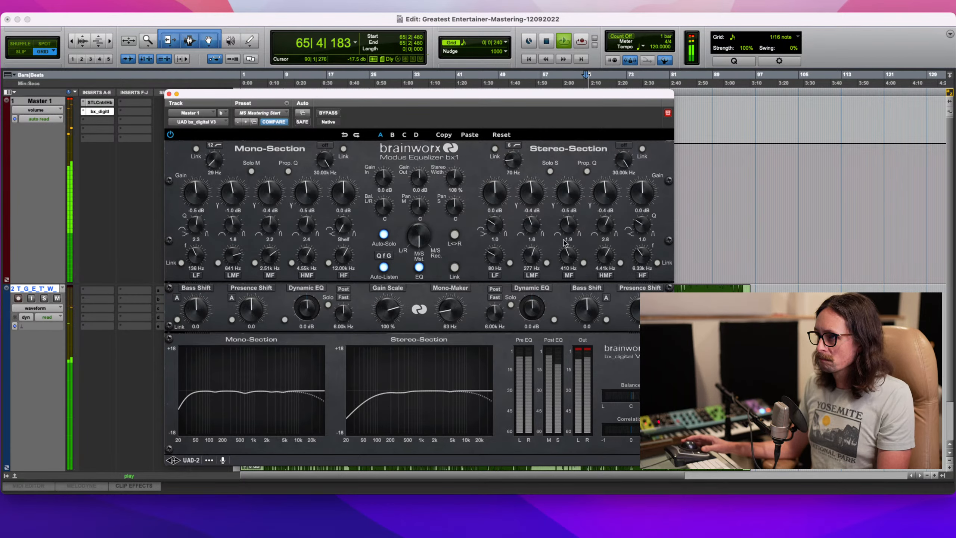
- Compare the master with its equalizer and STL ControlHub inserts bypassed and active, close the equalizer window, and stop playback
{"action": "left_click", "coordinate": [328, 114]}
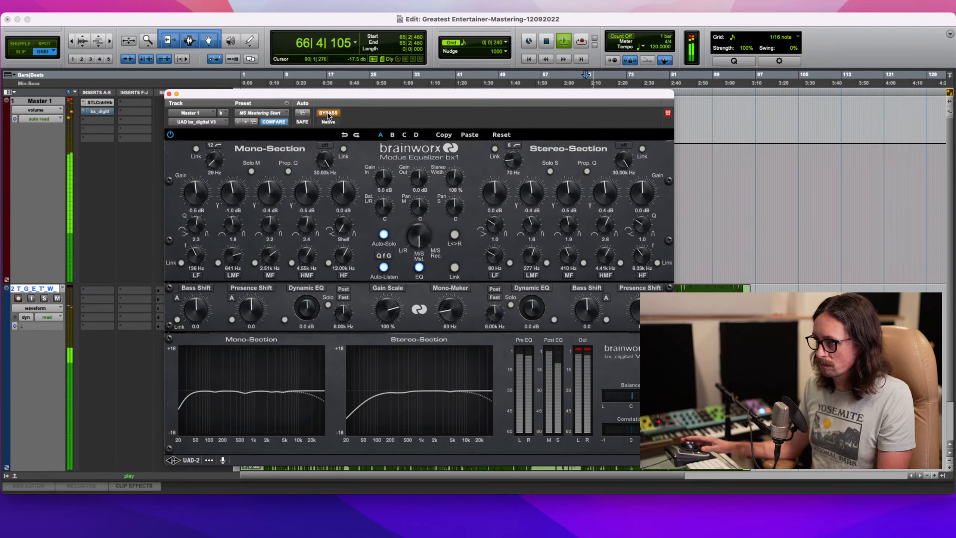
{"action": "left_click", "coordinate": [328, 114]}
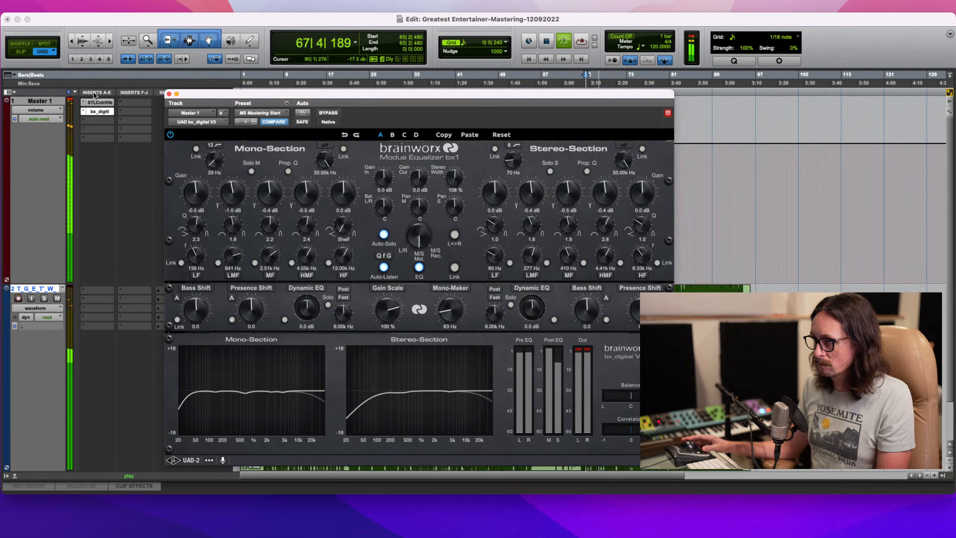
{"action": "left_click", "coordinate": [98, 111], "text": "super"}
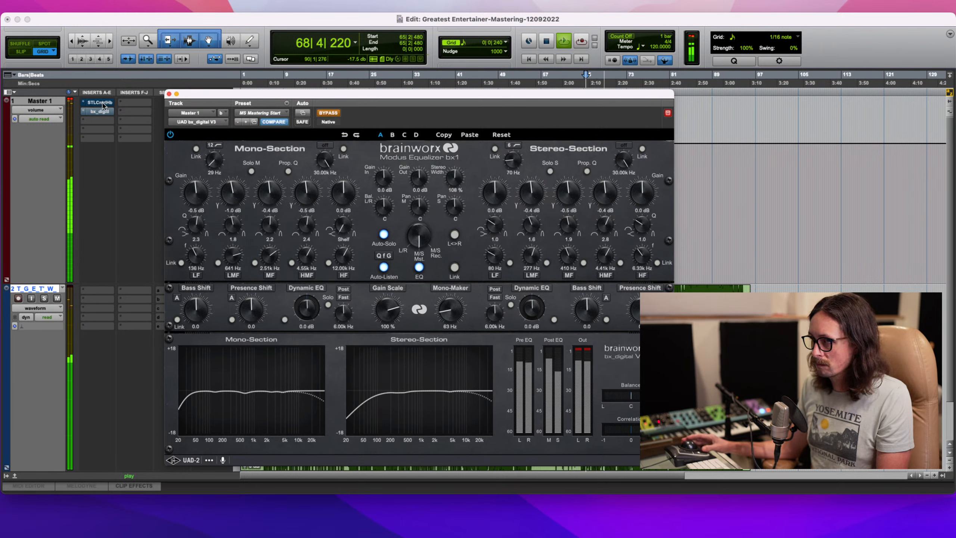
{"action": "left_click", "coordinate": [103, 103], "text": "super"}
{"action": "left_click", "coordinate": [101, 111], "text": "super"}
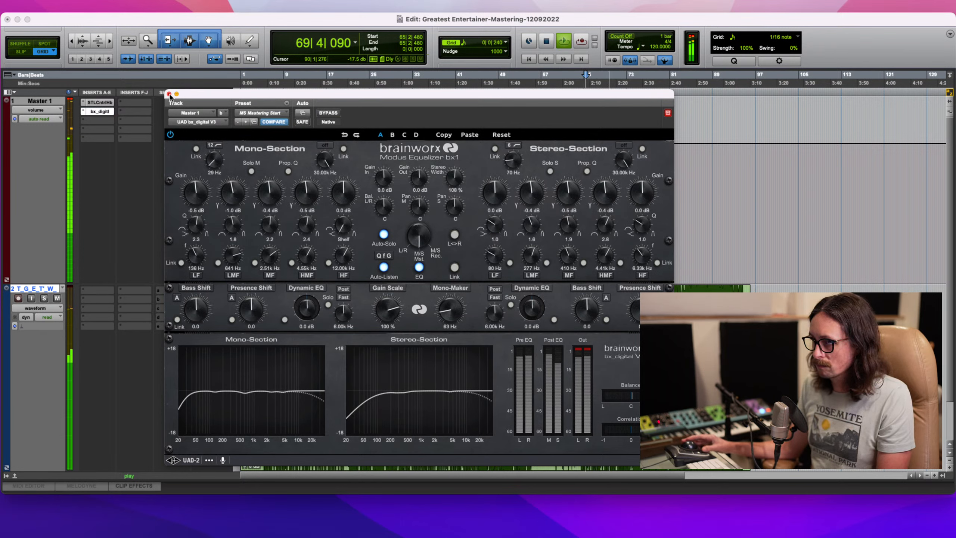
{"action": "left_click", "coordinate": [169, 94]}
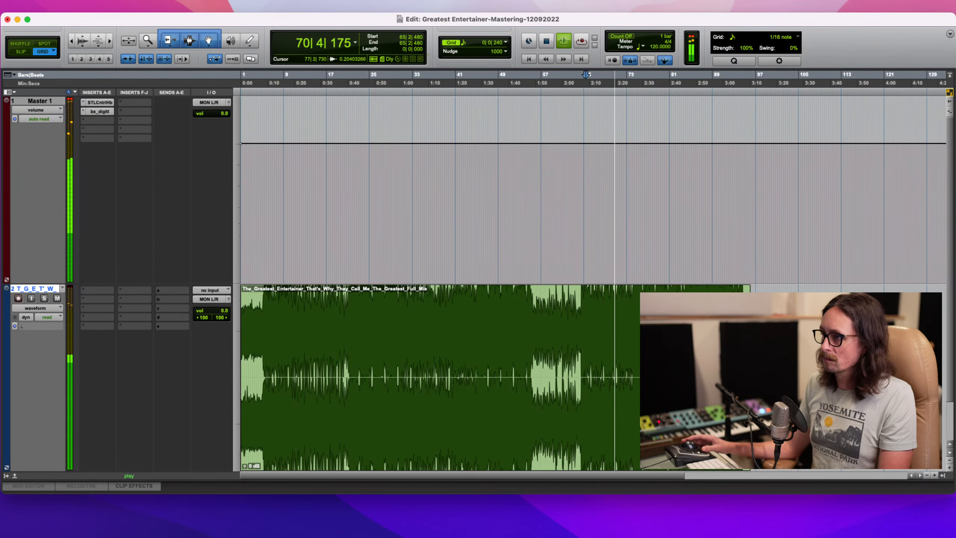
{"action": "key", "text": "space"}
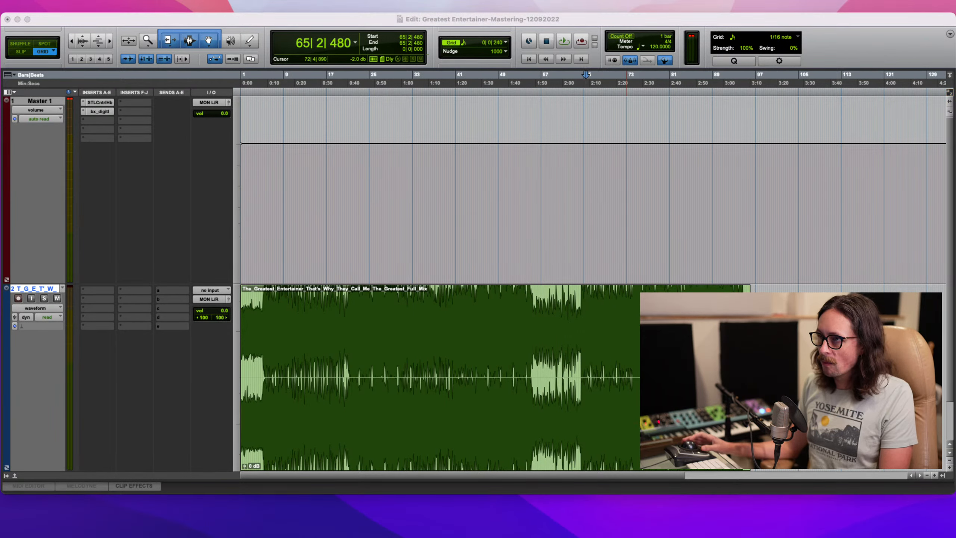
- Add the stereo UAD Manley Variable Mu compressor to the master track's third insert slot
{"action": "left_click", "coordinate": [176, 18]}
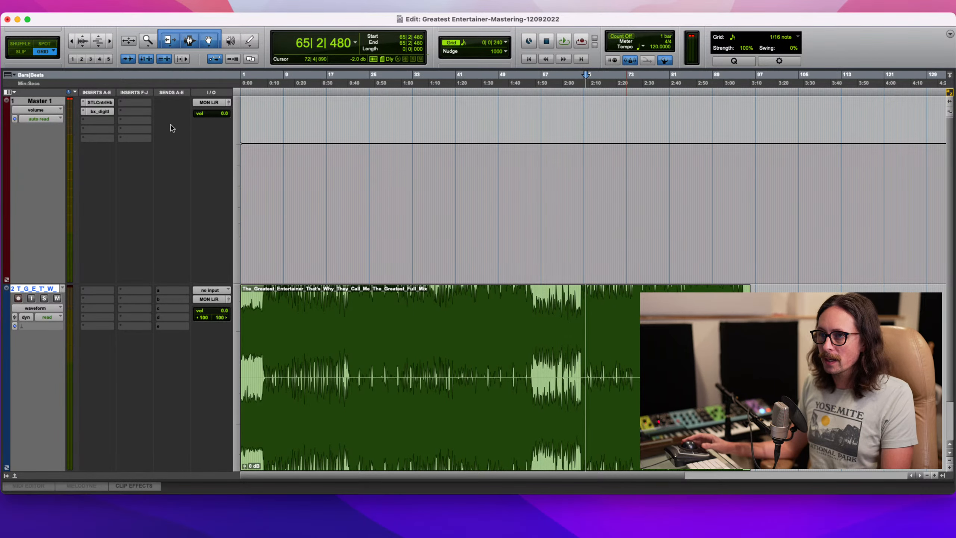
{"action": "left_click", "coordinate": [98, 121]}
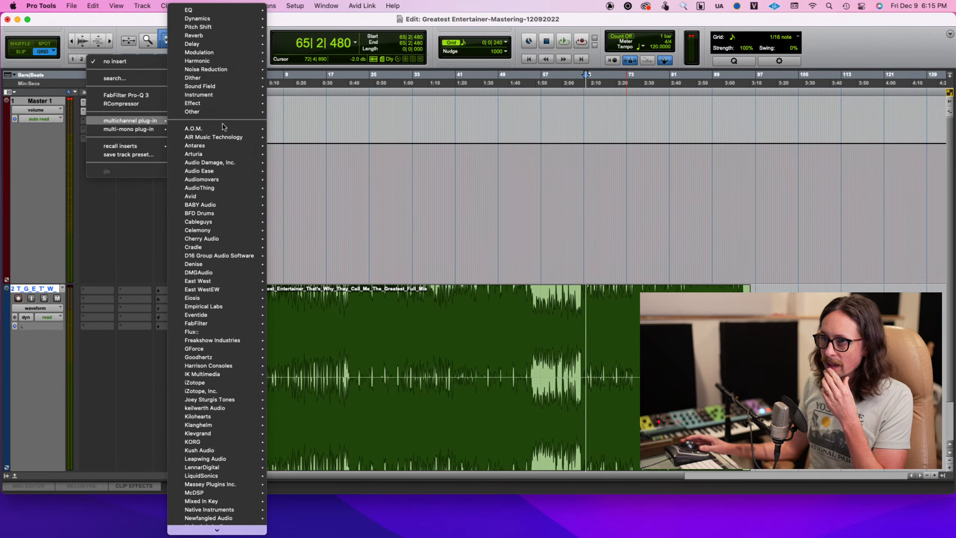
{"action": "scroll", "coordinate": [218, 233], "scroll_direction": "down", "scroll_amount": 10}
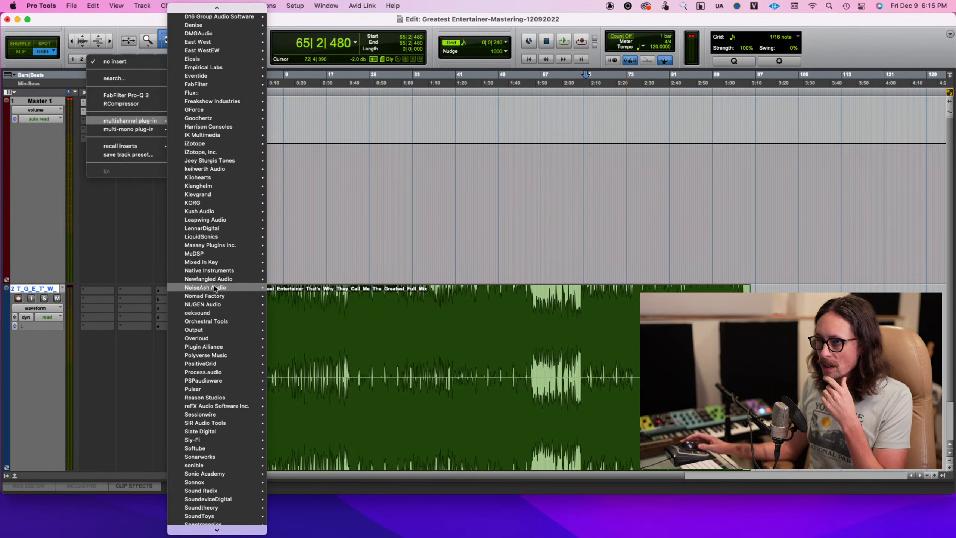
{"action": "scroll", "coordinate": [215, 288], "scroll_direction": "down", "scroll_amount": 1}
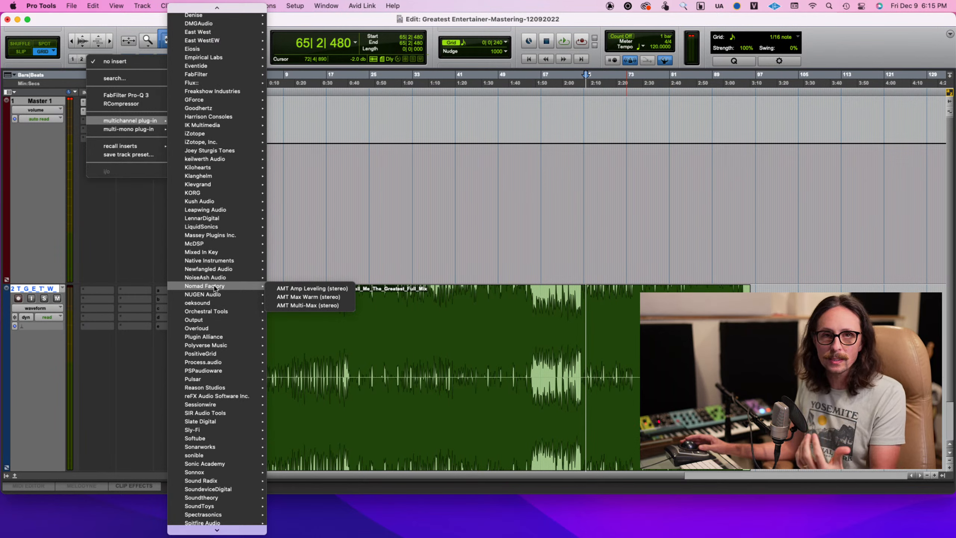
{"action": "mouse_move", "coordinate": [218, 305]}
{"action": "scroll", "coordinate": [219, 305], "scroll_direction": "down", "scroll_amount": 8}
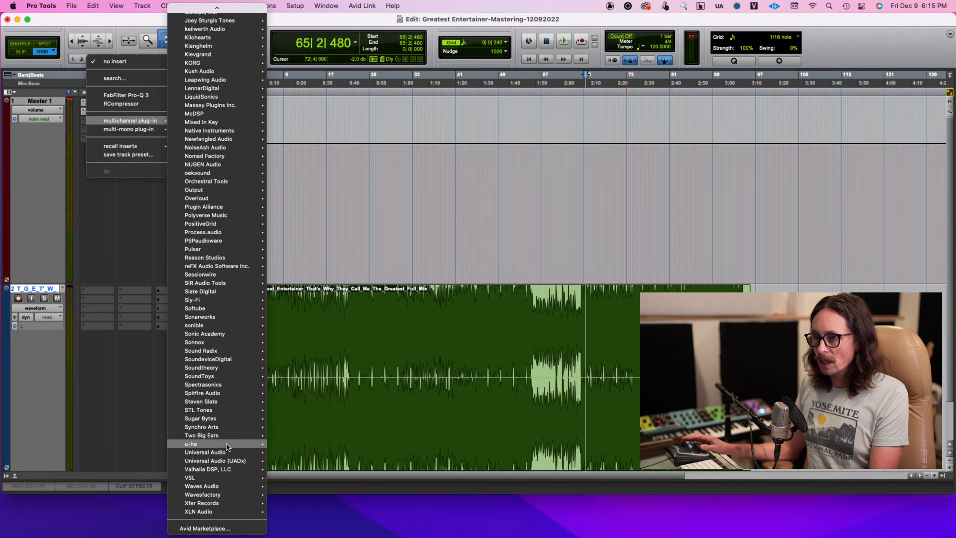
{"action": "mouse_move", "coordinate": [224, 452]}
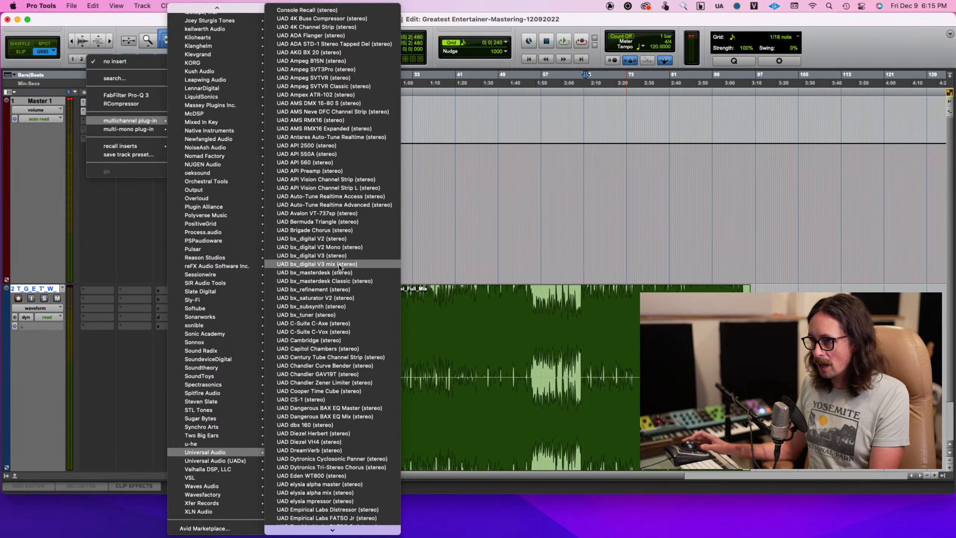
{"action": "scroll", "coordinate": [326, 265], "scroll_direction": "down", "scroll_amount": 15}
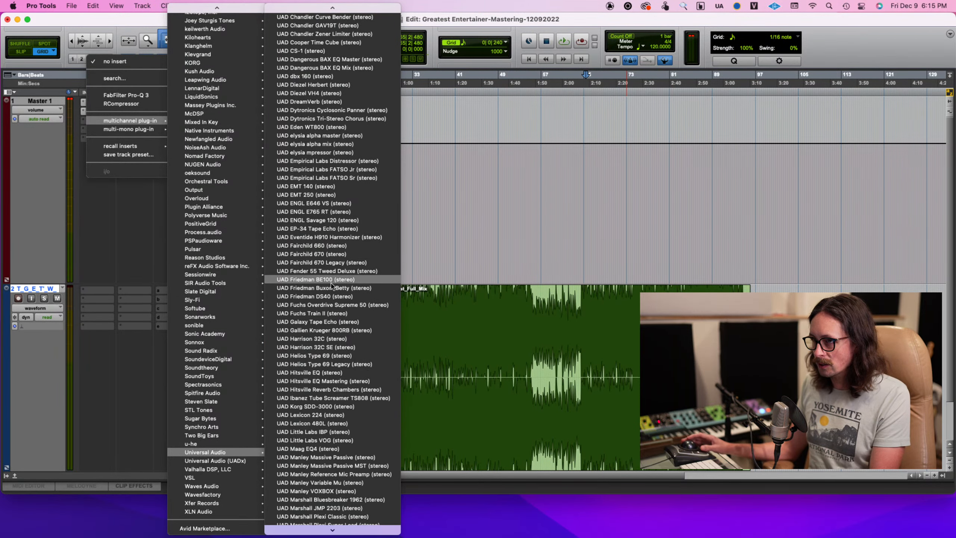
{"action": "scroll", "coordinate": [349, 307], "scroll_direction": "down", "scroll_amount": 2}
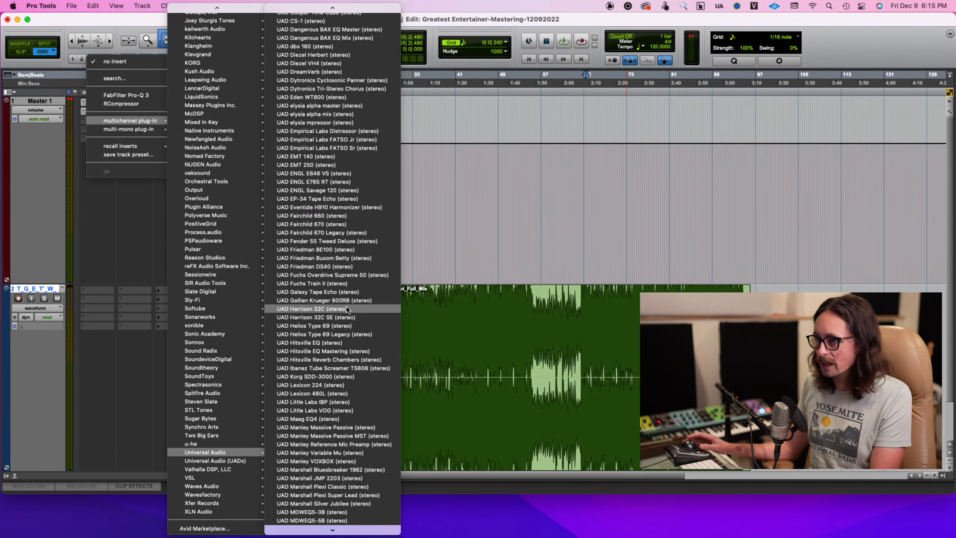
{"action": "left_click", "coordinate": [338, 453]}
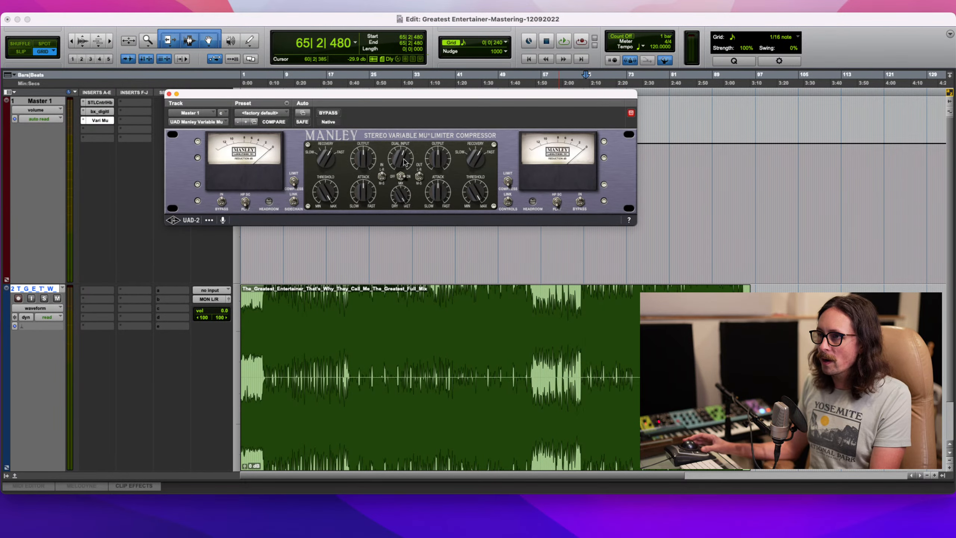
- Load the compressor's Smooth as Silk Bus Comp preset from the Mike Larson presets
{"action": "left_click_drag", "start_coordinate": [404, 157], "coordinate": [393, 152]}
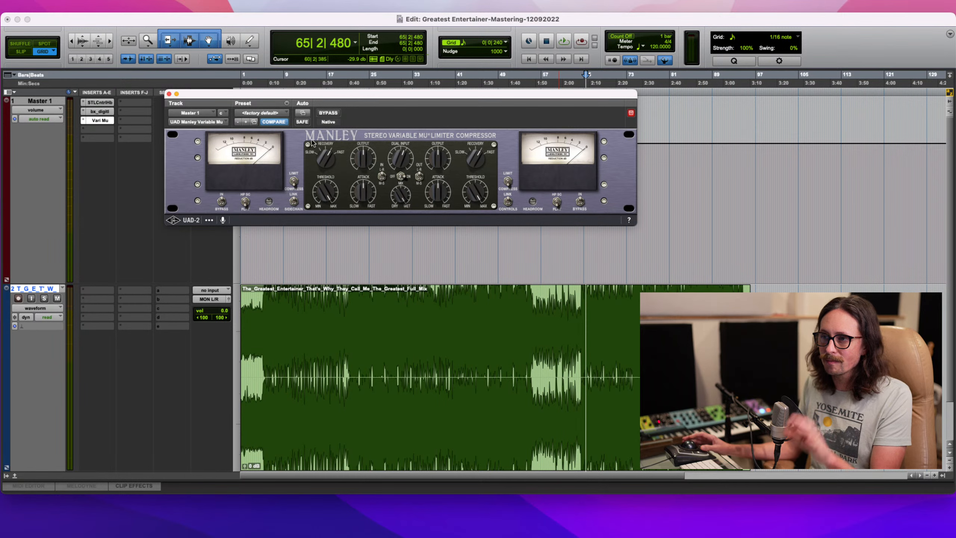
{"action": "left_click", "coordinate": [282, 113]}
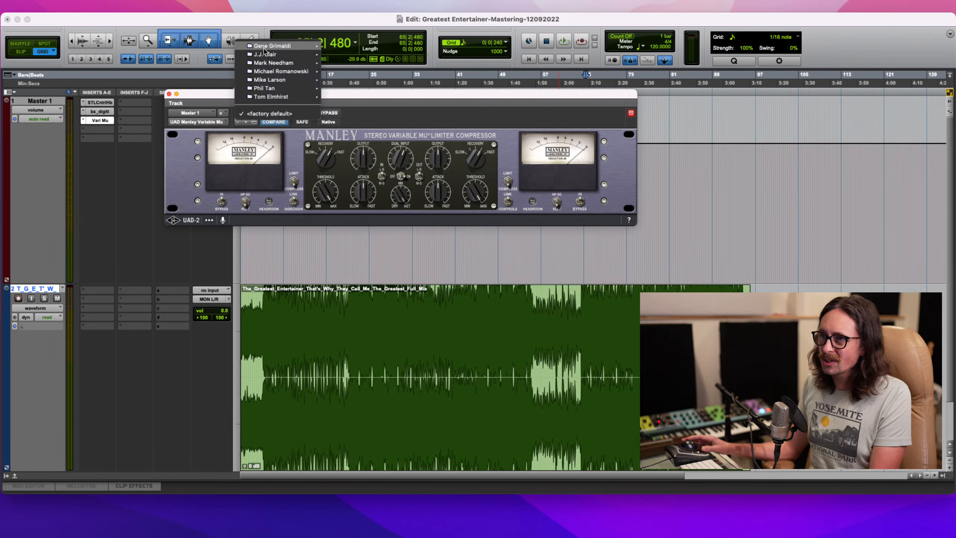
{"action": "mouse_move", "coordinate": [281, 46]}
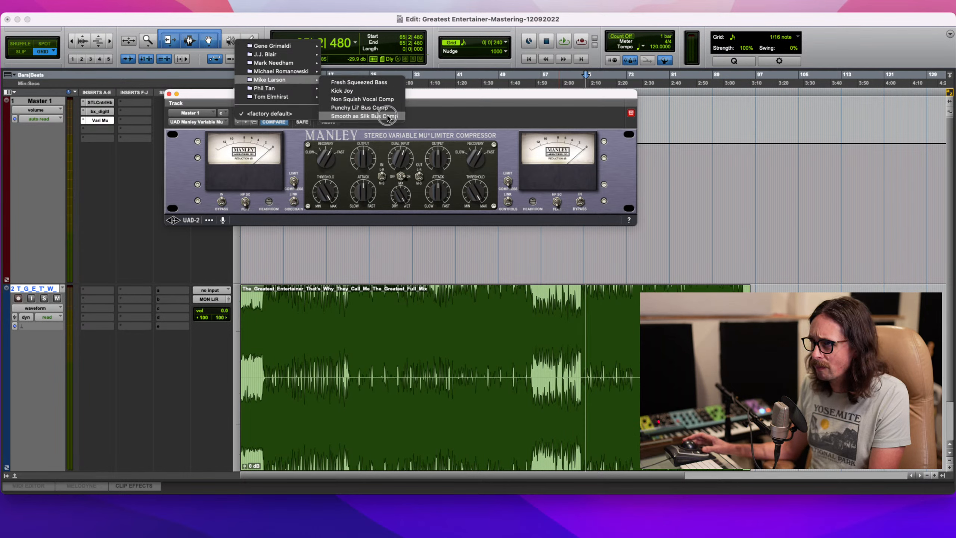
{"action": "left_click", "coordinate": [362, 117]}
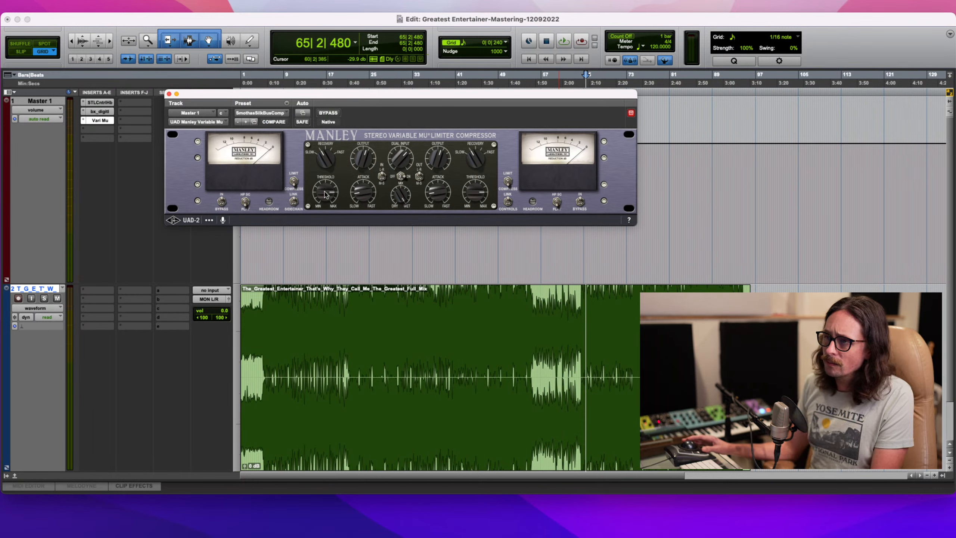
- Lower the compressor's linked threshold and go over its sidechain filter, output mode, mix and attack controls
{"action": "left_click_drag", "start_coordinate": [321, 196], "coordinate": [317, 237]}
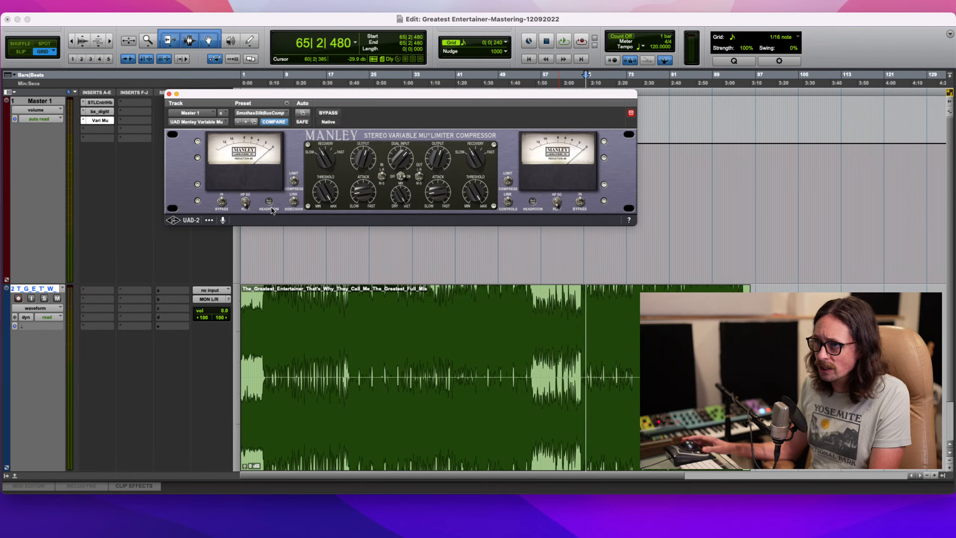
{"action": "left_click", "coordinate": [247, 203]}
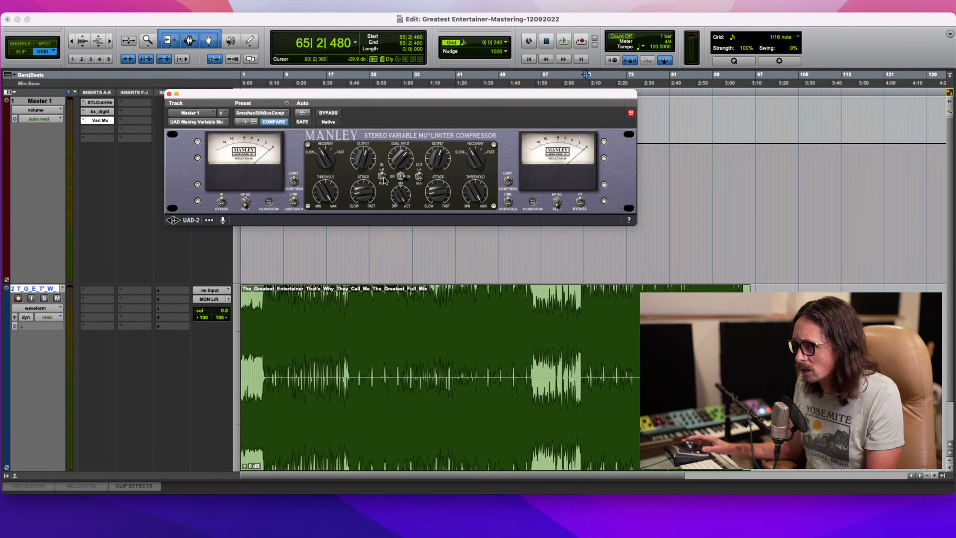
{"action": "left_click", "coordinate": [420, 176]}
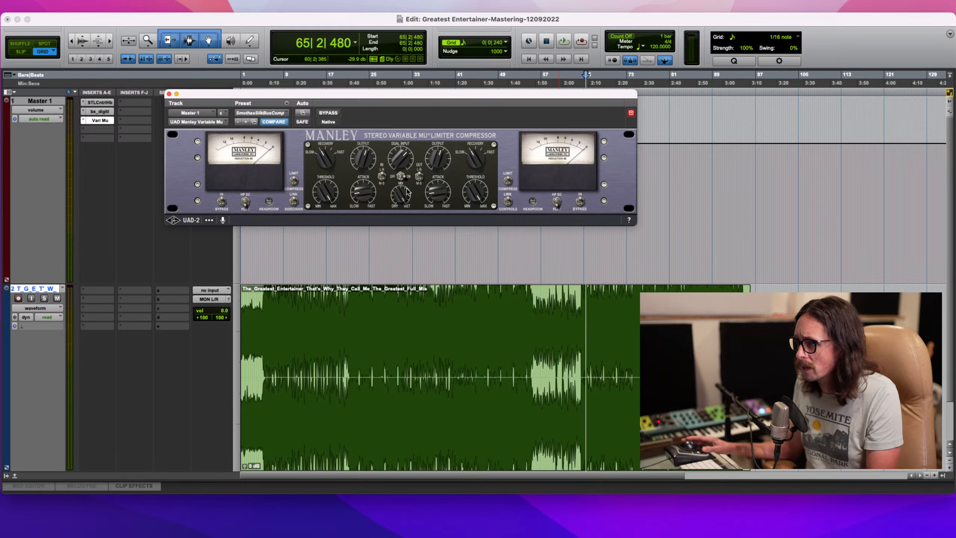
{"action": "left_click", "coordinate": [403, 177]}
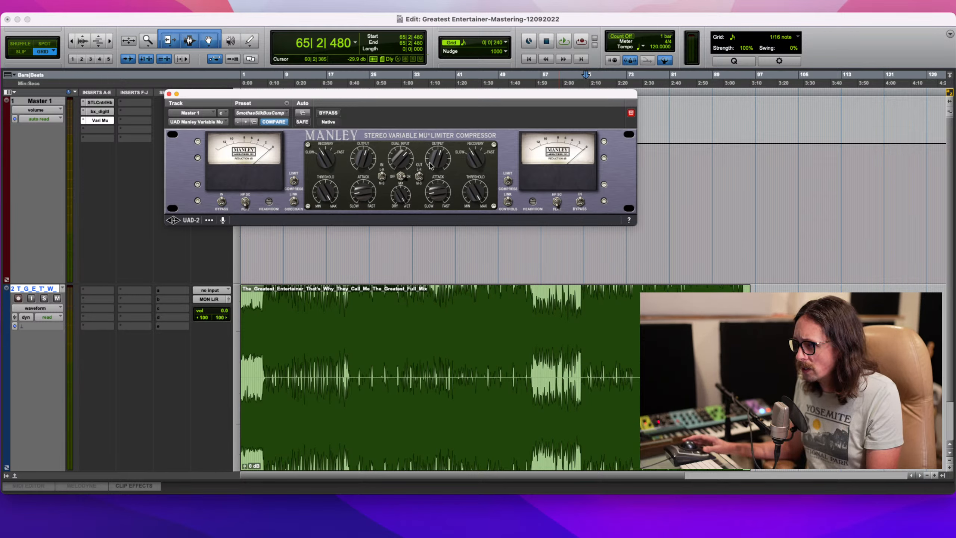
{"action": "left_click", "coordinate": [440, 192]}
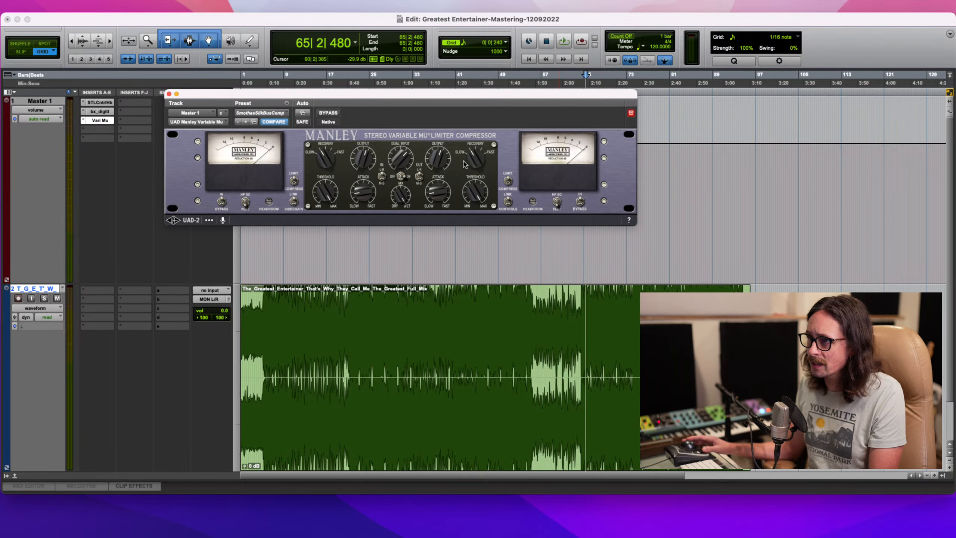
{"action": "left_click", "coordinate": [501, 109]}
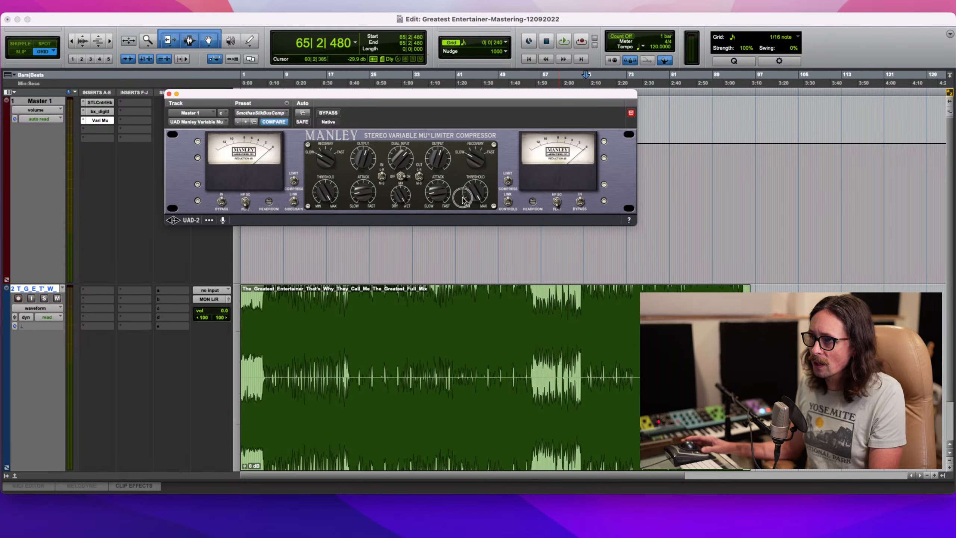
- Set the compressor's recovery to the middle position and readjust its dual input and threshold
{"action": "left_click_drag", "start_coordinate": [480, 161], "coordinate": [481, 150]}
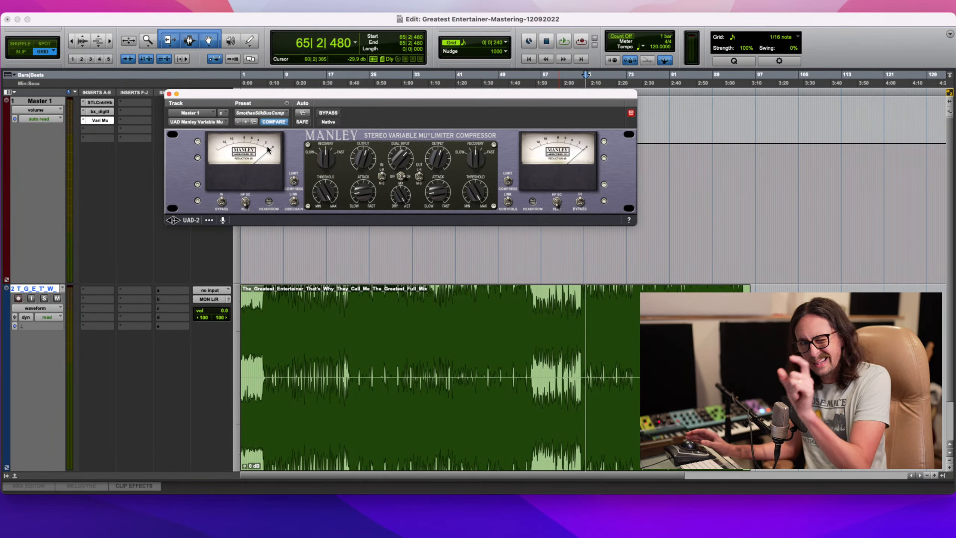
{"action": "left_click_drag", "start_coordinate": [405, 155], "coordinate": [404, 162]}
{"action": "left_click_drag", "start_coordinate": [326, 192], "coordinate": [324, 212]}
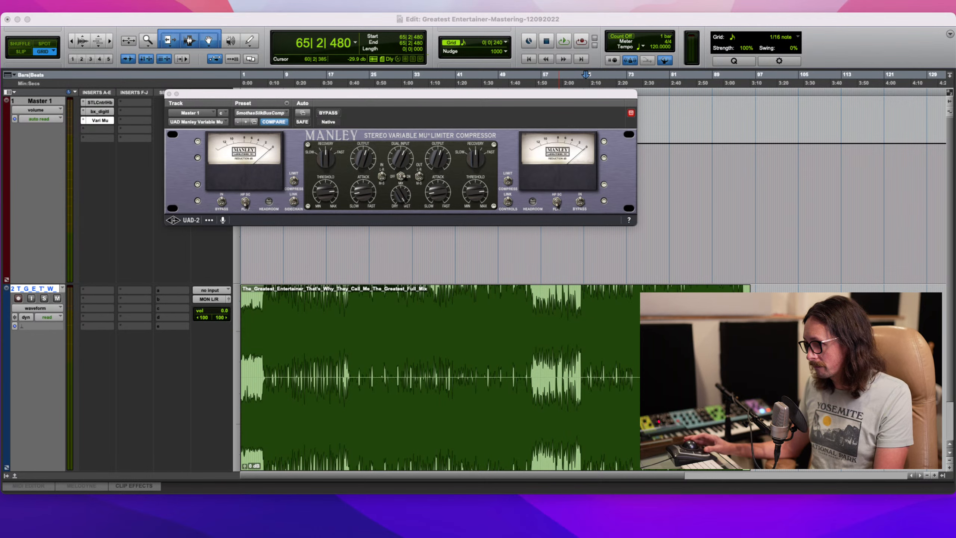
- Play the mix from around bar 66 and fine-tune the compressor's linked threshold
{"action": "left_click", "coordinate": [594, 388]}
{"action": "left_click", "coordinate": [592, 339]}
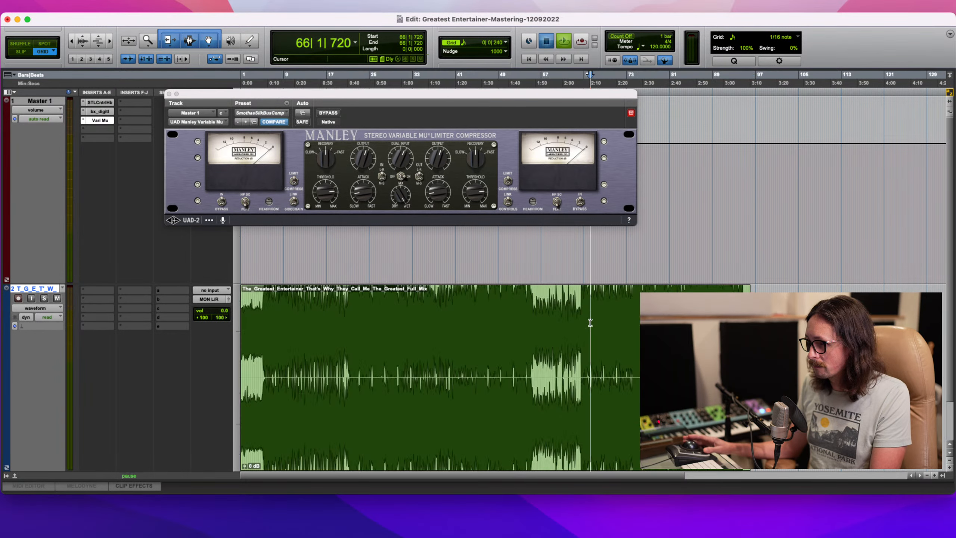
{"action": "key", "text": "space"}
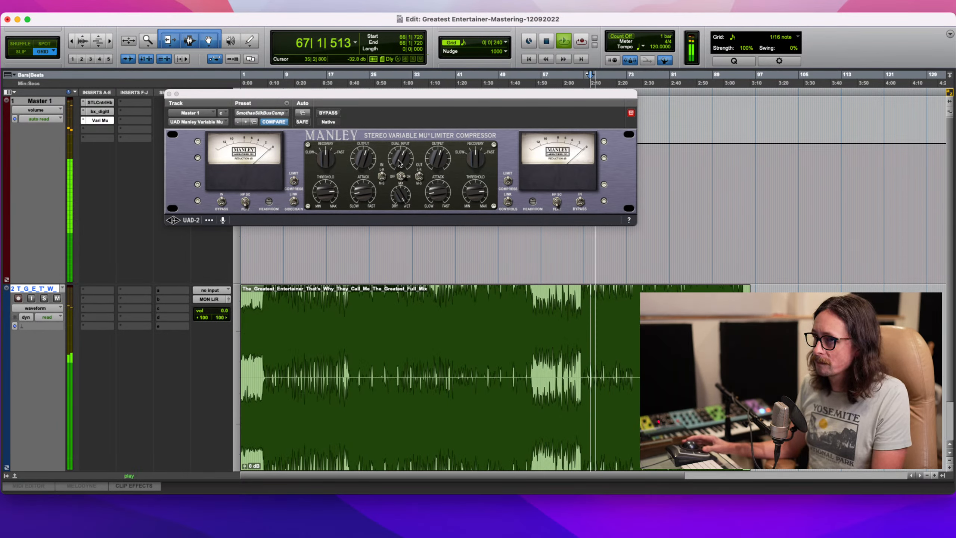
{"action": "left_click", "coordinate": [326, 200]}
{"action": "left_click_drag", "start_coordinate": [326, 199], "coordinate": [328, 195]}
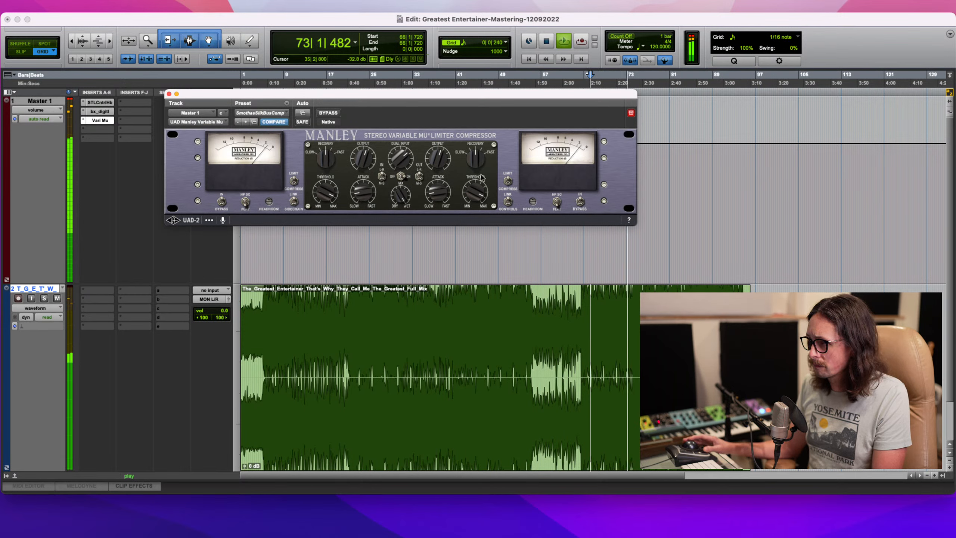
- Play the mix from bar 84, readjust the compressor's output and dual input, and compare the sound with the compressor bypassed
{"action": "key", "text": "space"}
{"action": "left_click", "coordinate": [688, 352]}
{"action": "key", "text": "space"}
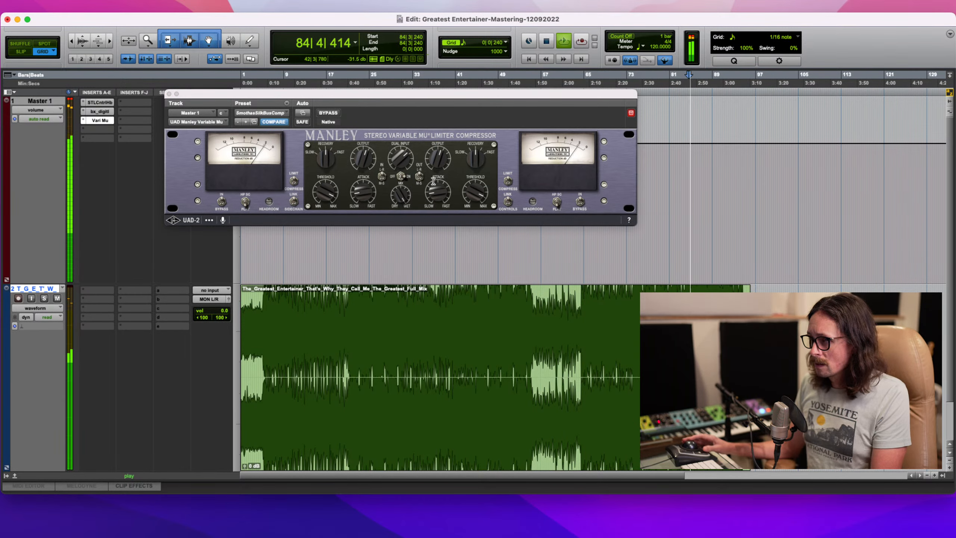
{"action": "left_click", "coordinate": [437, 162]}
{"action": "left_click_drag", "start_coordinate": [404, 156], "coordinate": [403, 163]}
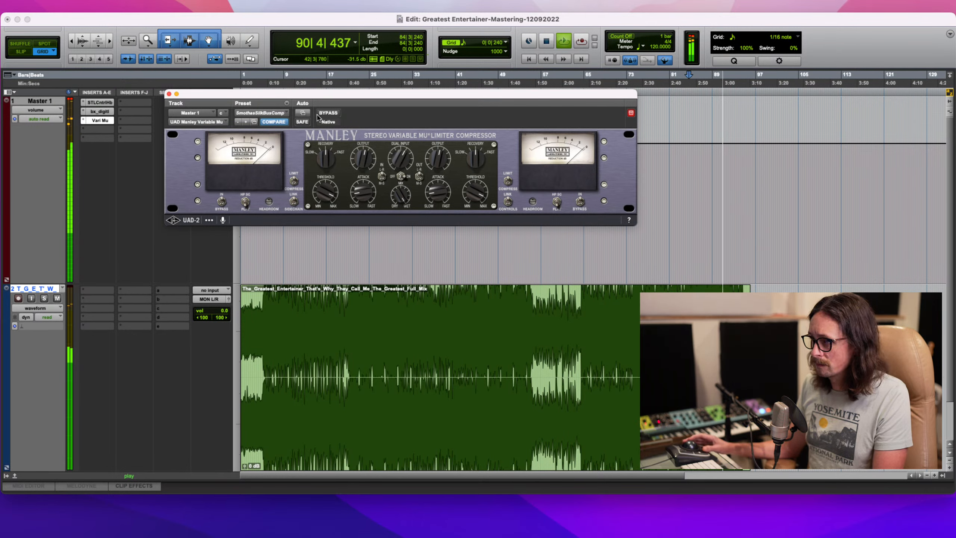
{"action": "left_click", "coordinate": [332, 116]}
{"action": "left_click", "coordinate": [332, 116]}
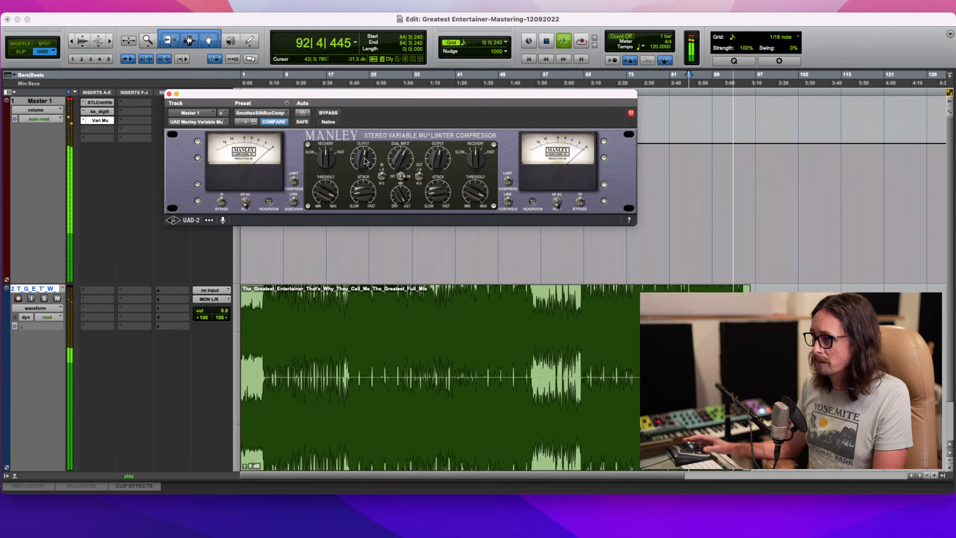
- Replay from bar 84, nudge the compressor's dual input slightly, and check the level against bypass
{"action": "key", "text": "space"}
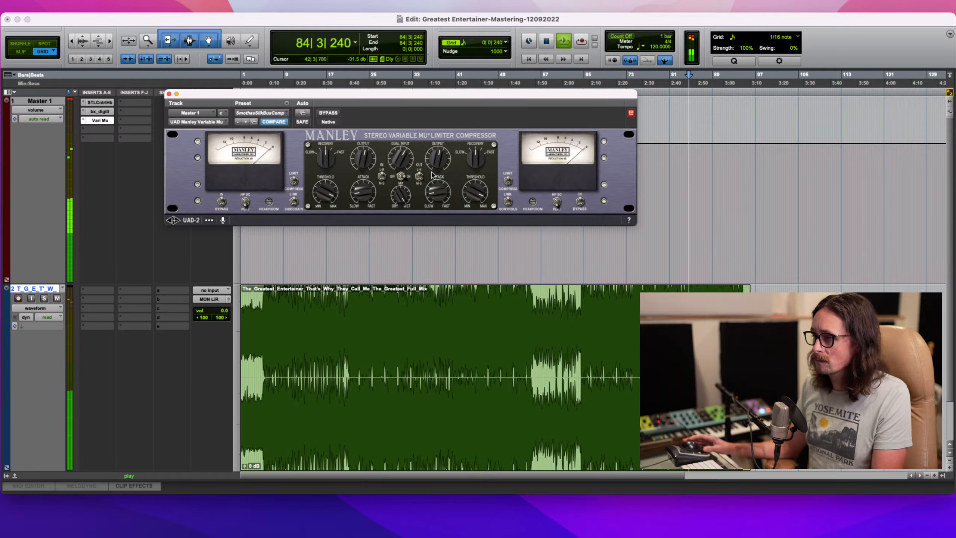
{"action": "key", "text": "space"}
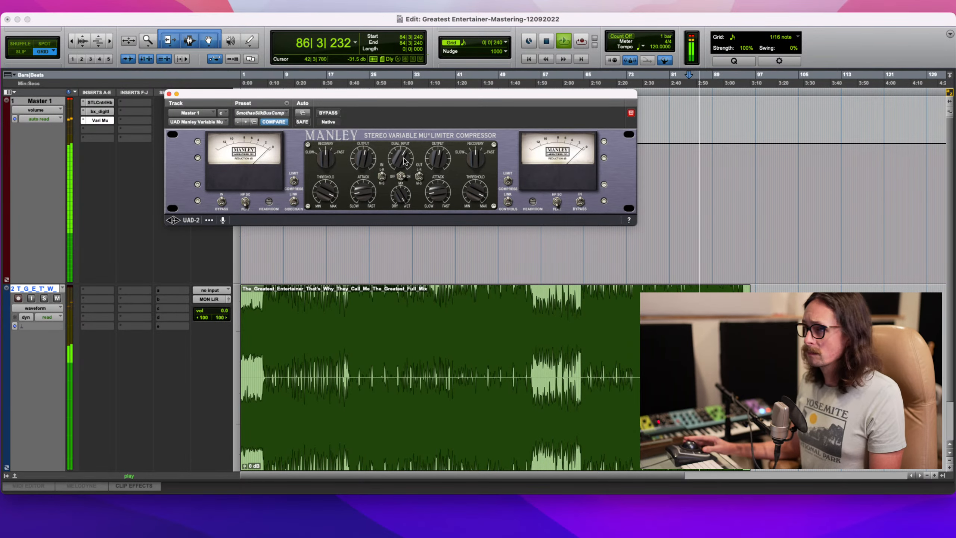
{"action": "mouse_move", "coordinate": [402, 160]}
{"action": "left_mouse_down"}
{"action": "mouse_move", "coordinate": [404, 151]}
{"action": "mouse_move", "coordinate": [402, 160]}
{"action": "left_mouse_up"}
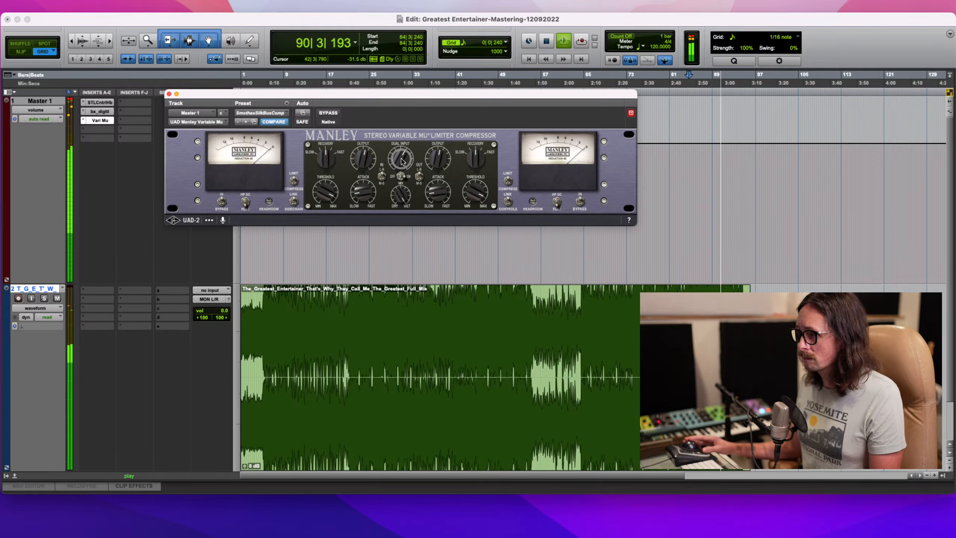
{"action": "left_click", "coordinate": [329, 113]}
{"action": "left_click", "coordinate": [329, 114]}
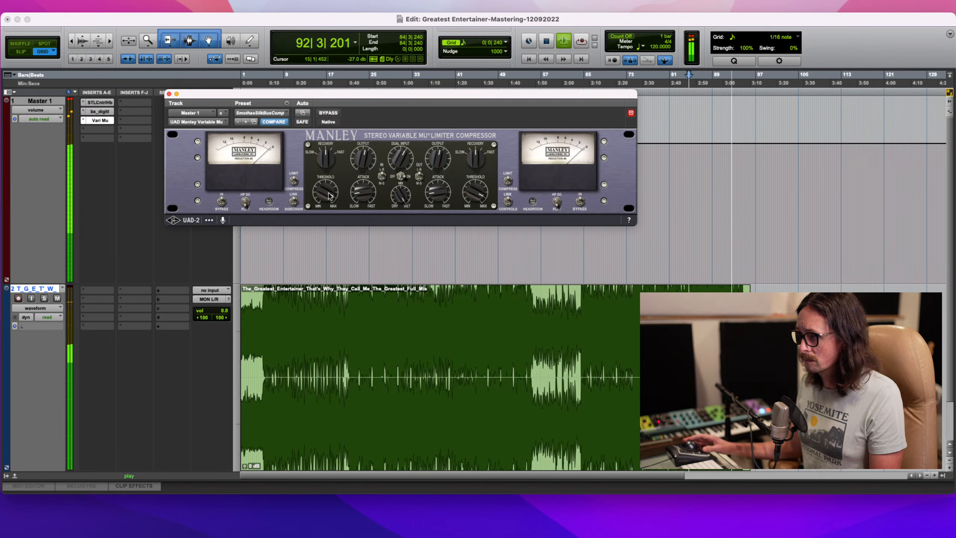
- Restart playback at bar 84 and toggle the compressor's bypass to compare processed and unprocessed loudness
{"action": "key", "text": "space"}
{"action": "key", "text": "space"}
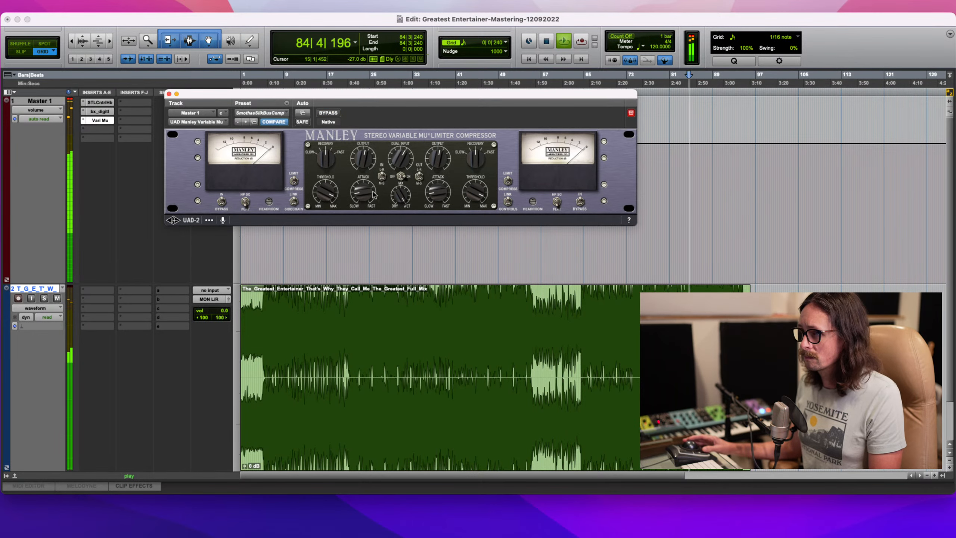
{"action": "left_click", "coordinate": [328, 113]}
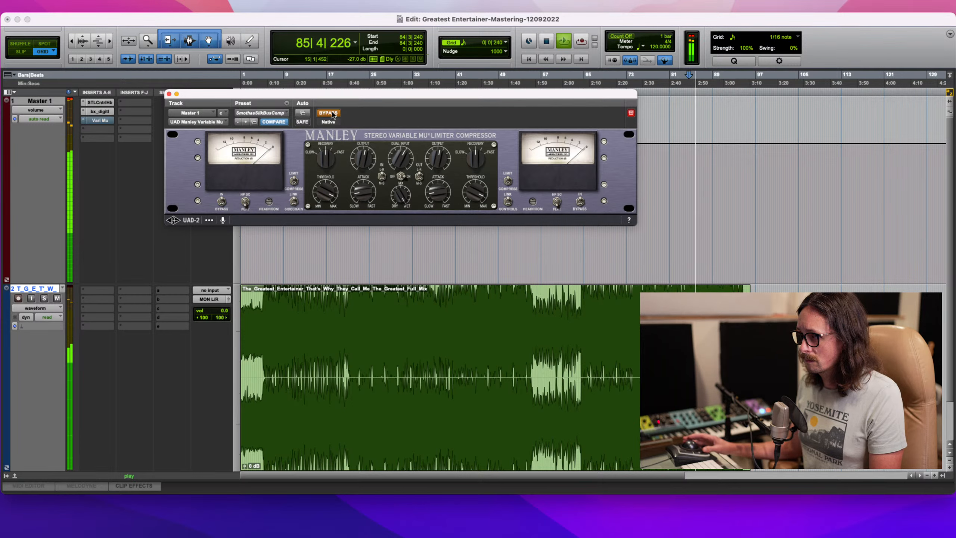
{"action": "left_click", "coordinate": [329, 113]}
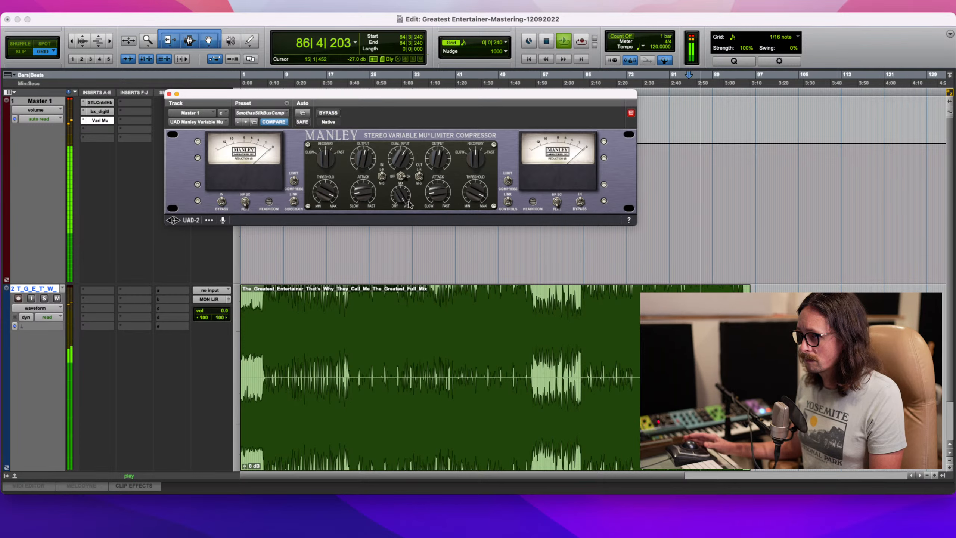
{"action": "key", "text": "space"}
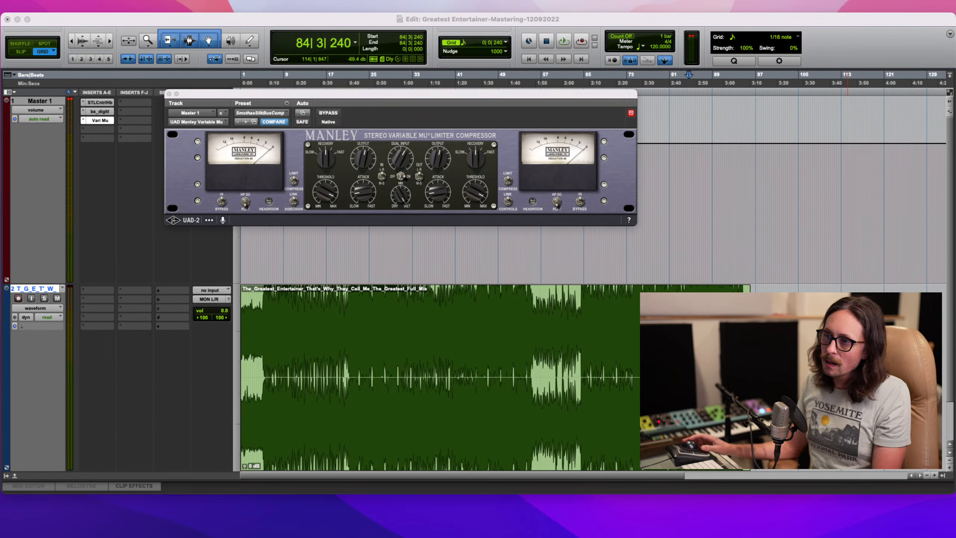
- Review the master track's STL ControlHub and bx_digital V3 settings, and return to the Variable Mu compressor
{"action": "left_click", "coordinate": [243, 159]}
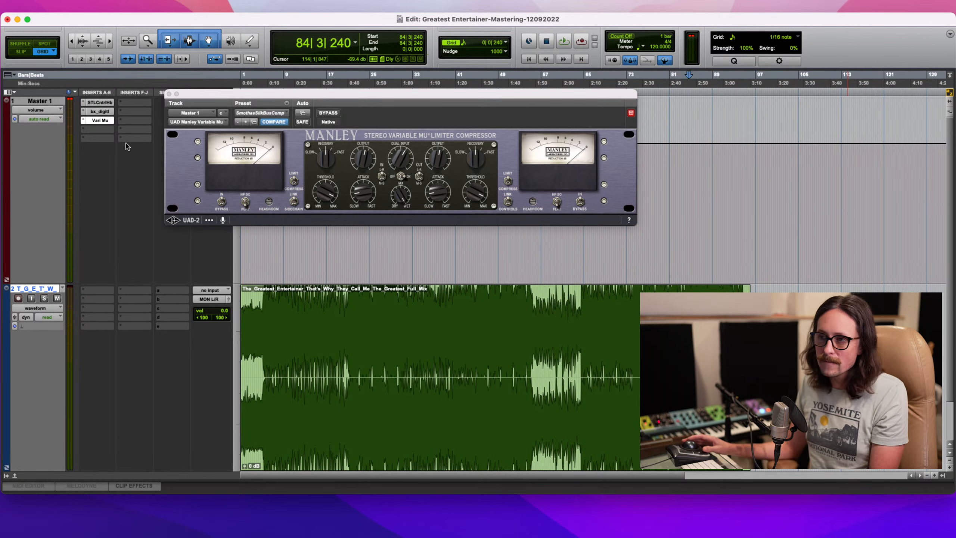
{"action": "left_click", "coordinate": [99, 102]}
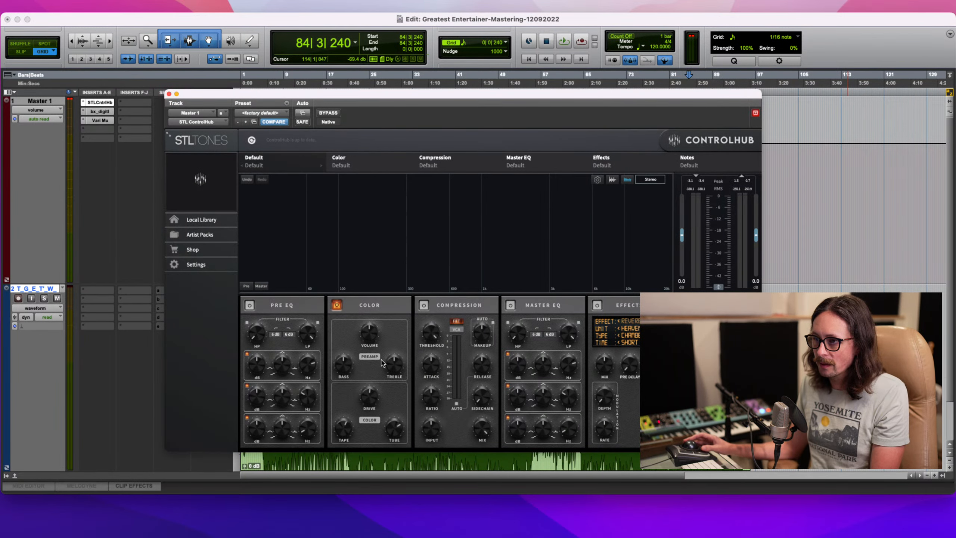
{"action": "left_click", "coordinate": [106, 114]}
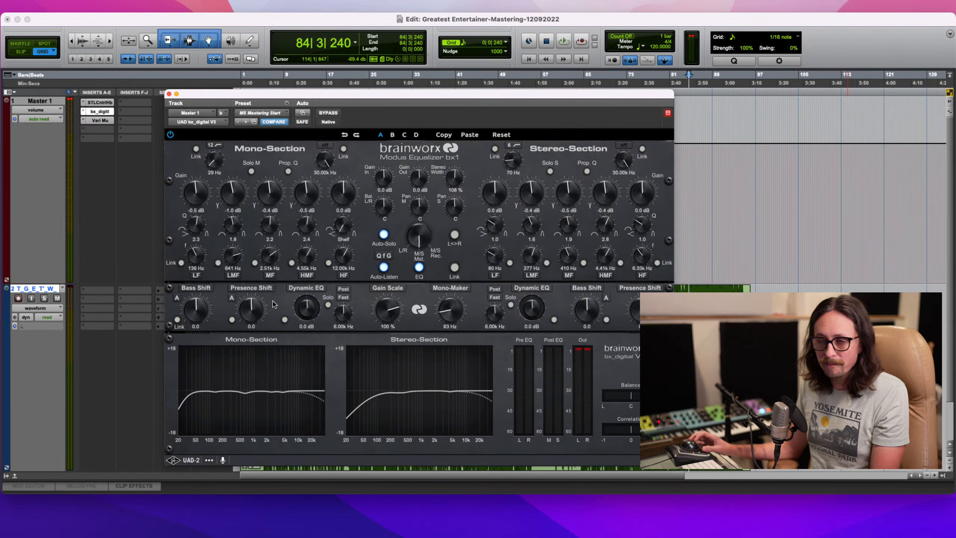
{"action": "left_click", "coordinate": [100, 120]}
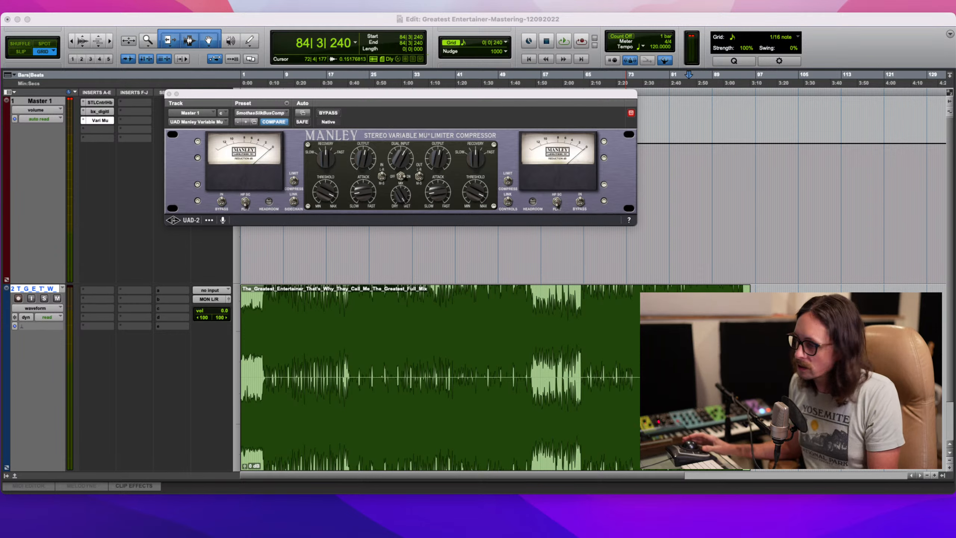
- Play the section from bar 84 and switch the Variable Mu in and out of bypass repeatedly to judge its effect
{"action": "left_click", "coordinate": [955, 327]}
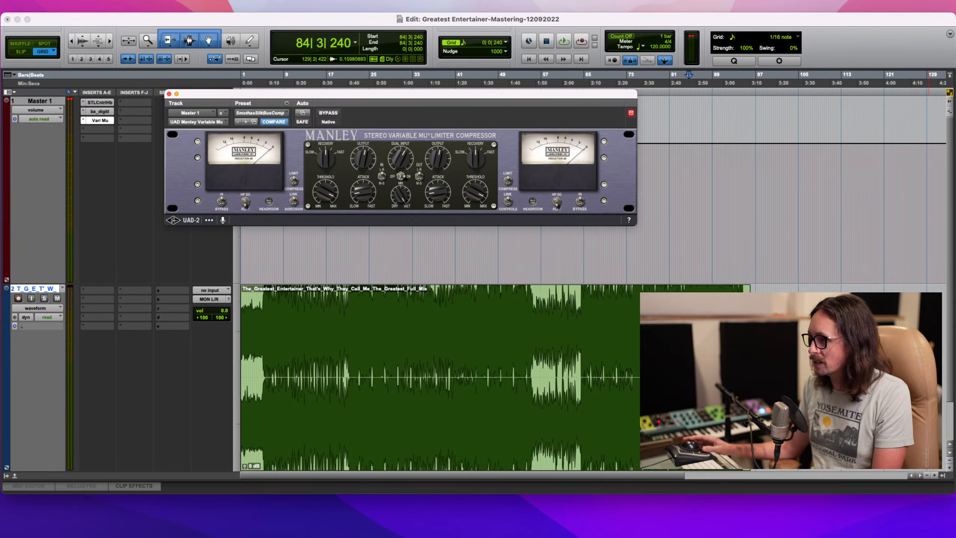
{"action": "left_click", "coordinate": [955, 335]}
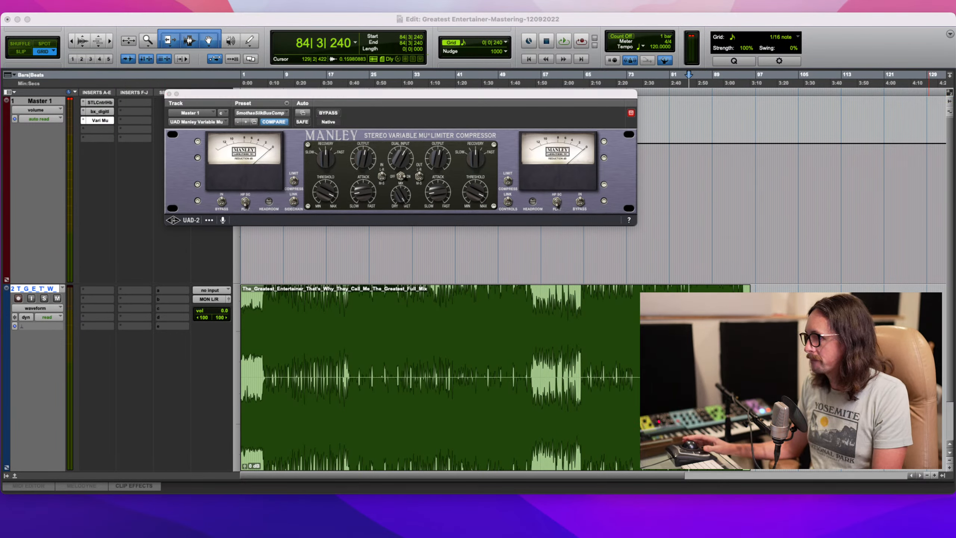
{"action": "left_click", "coordinate": [681, 23]}
{"action": "key", "text": "space"}
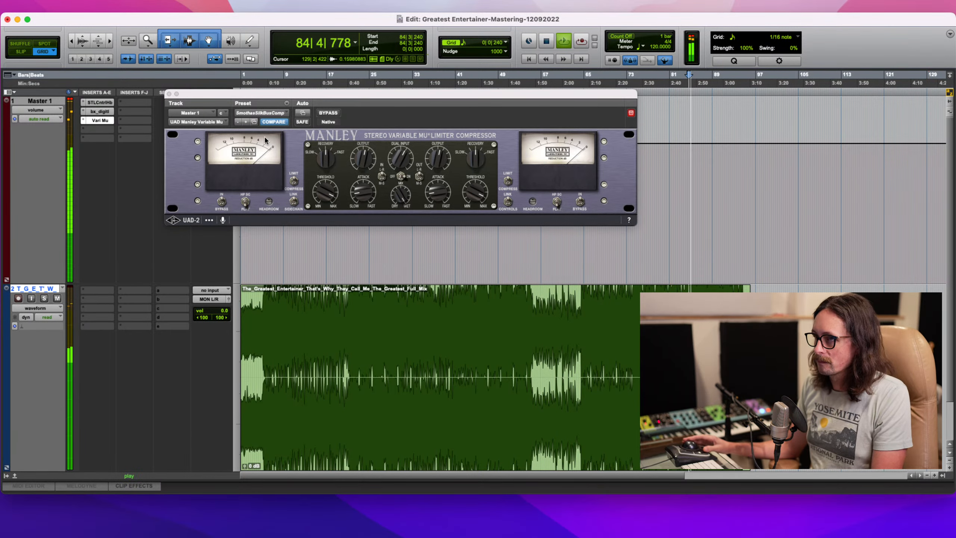
{"action": "left_click", "coordinate": [327, 114]}
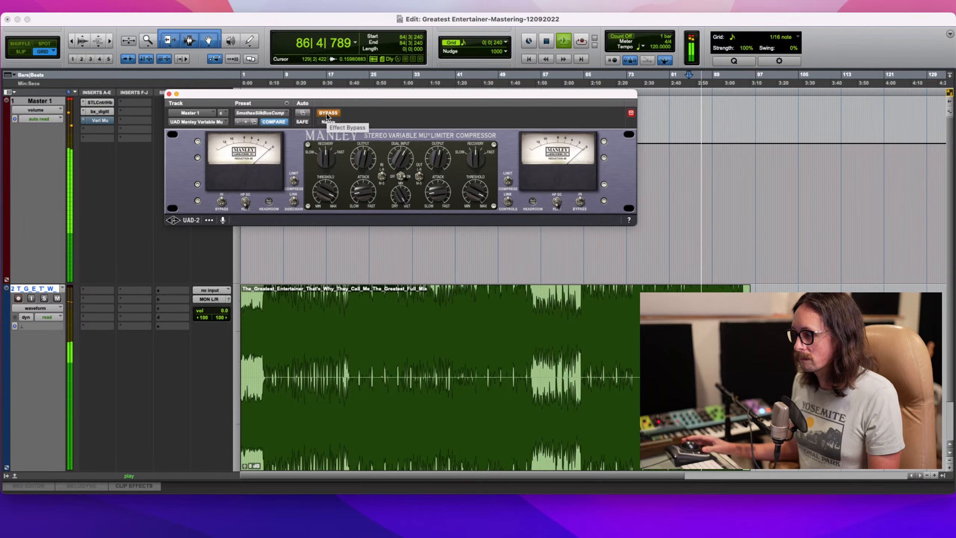
{"action": "left_click", "coordinate": [329, 114]}
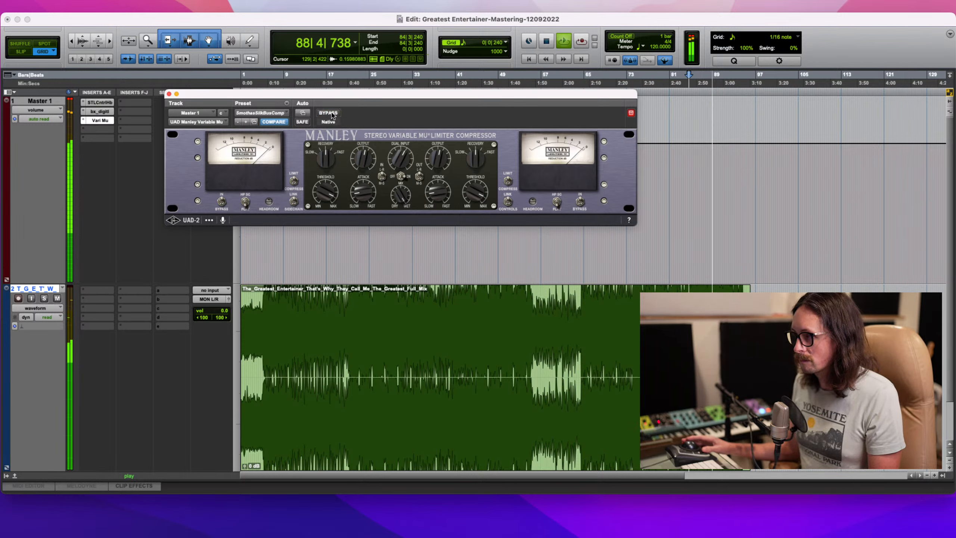
{"action": "left_click", "coordinate": [331, 114]}
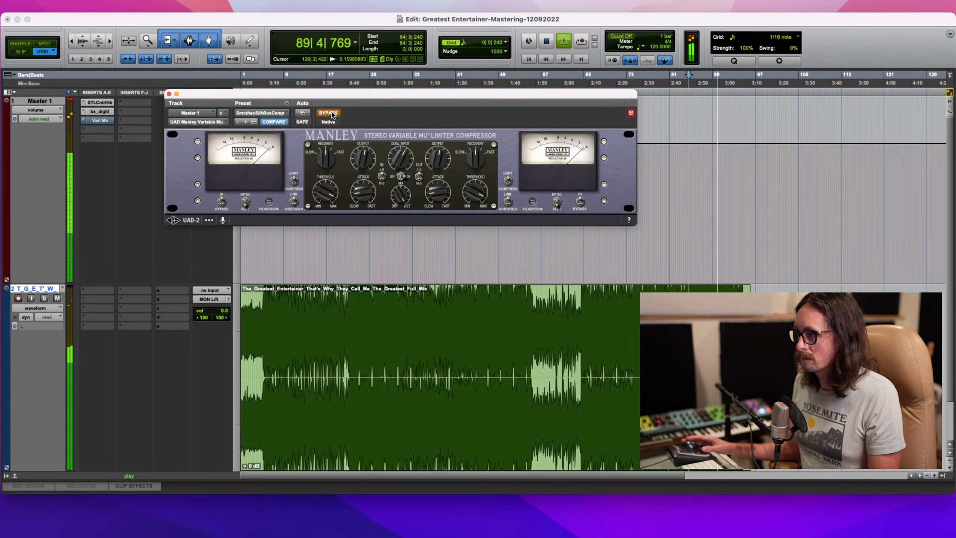
{"action": "left_click", "coordinate": [332, 114]}
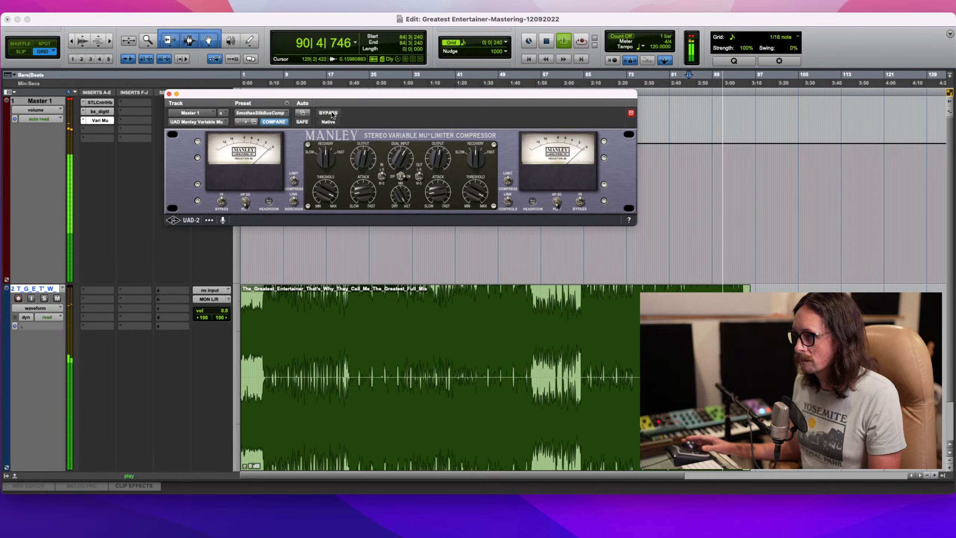
{"action": "left_click", "coordinate": [332, 114]}
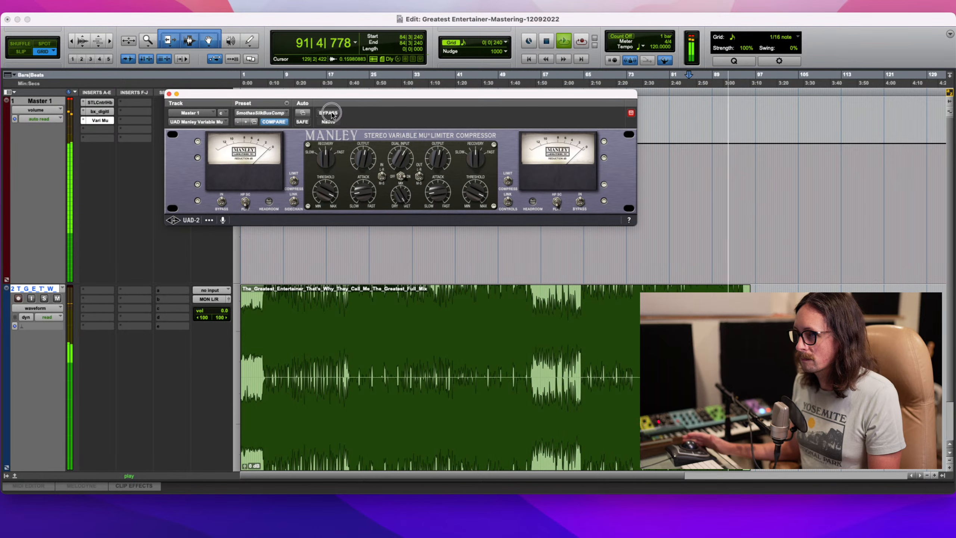
{"action": "left_click", "coordinate": [331, 114]}
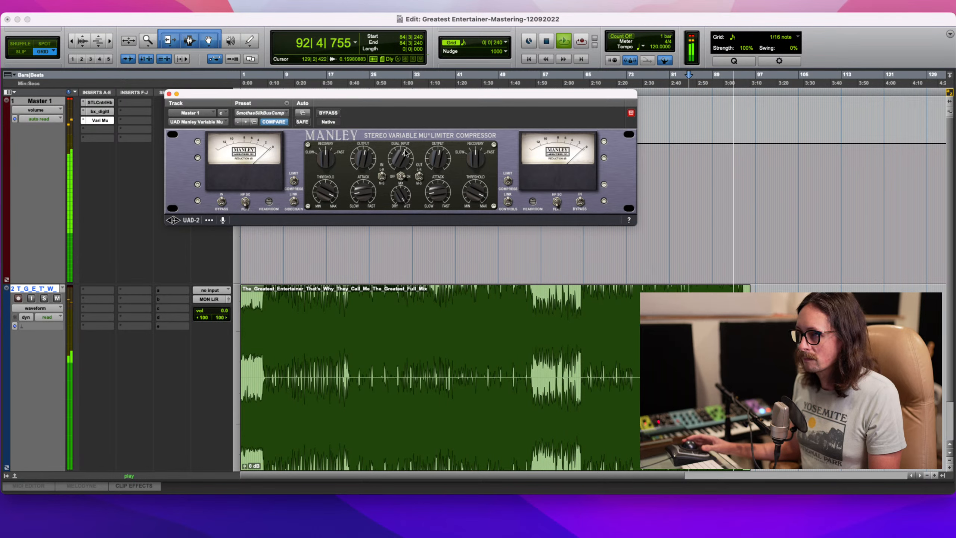
{"action": "key", "text": "space"}
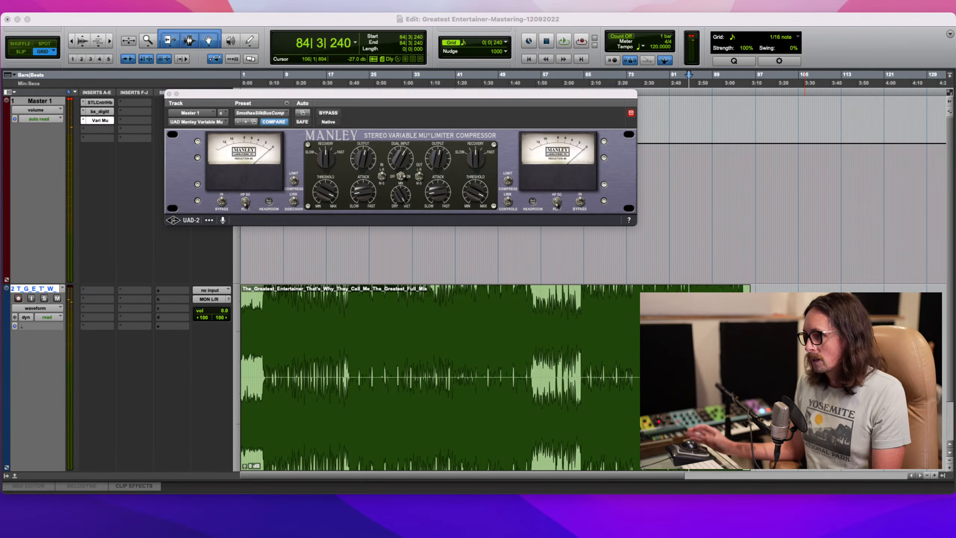
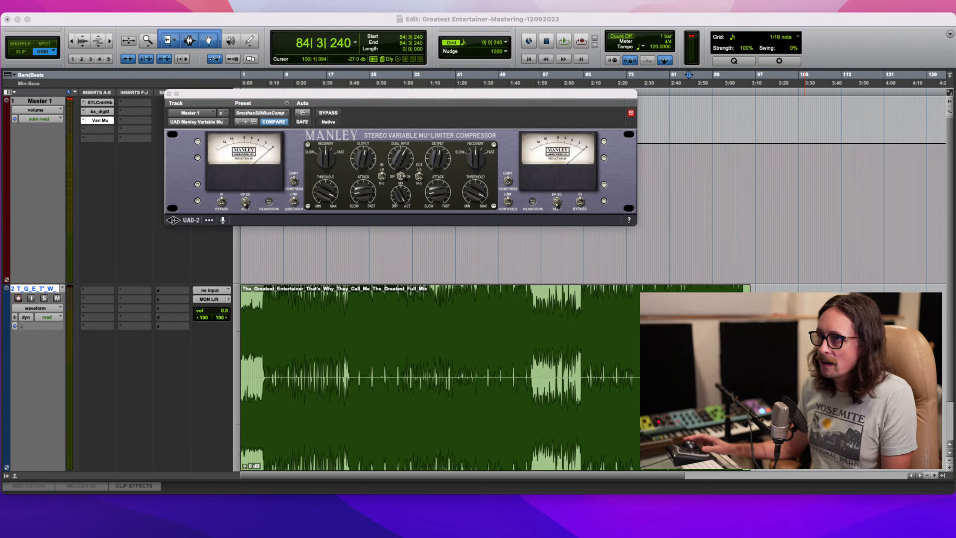
- Close the Variable Mu and insert the stereo Gullfoss Master in the fourth insert slot of Master 1
{"action": "left_click", "coordinate": [319, 60]}
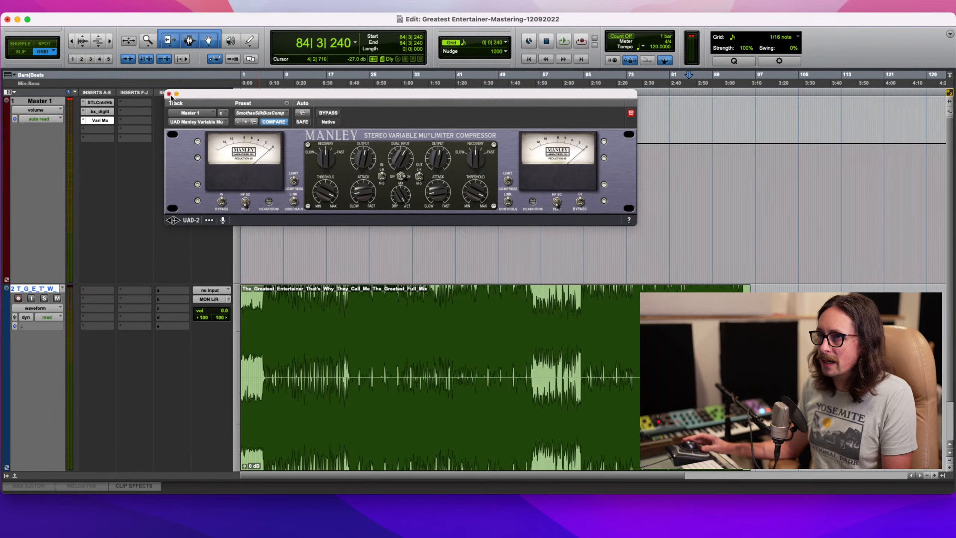
{"action": "left_click", "coordinate": [169, 94]}
{"action": "left_click", "coordinate": [89, 130]}
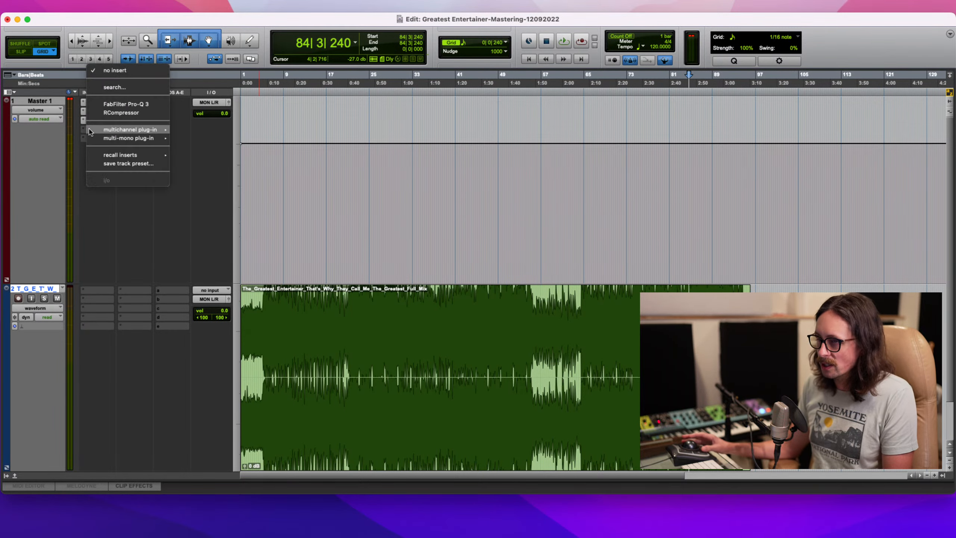
{"action": "mouse_move", "coordinate": [137, 130]}
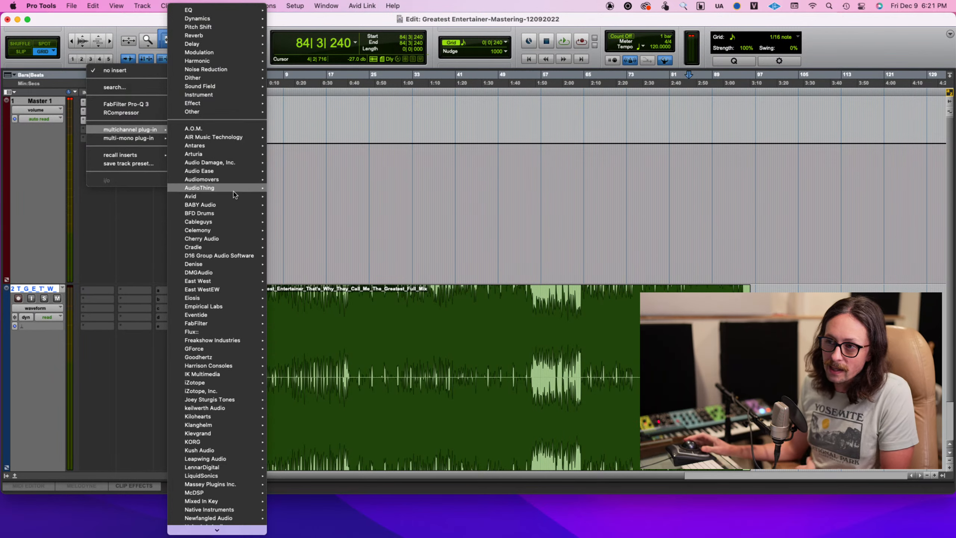
{"action": "mouse_move", "coordinate": [230, 188]}
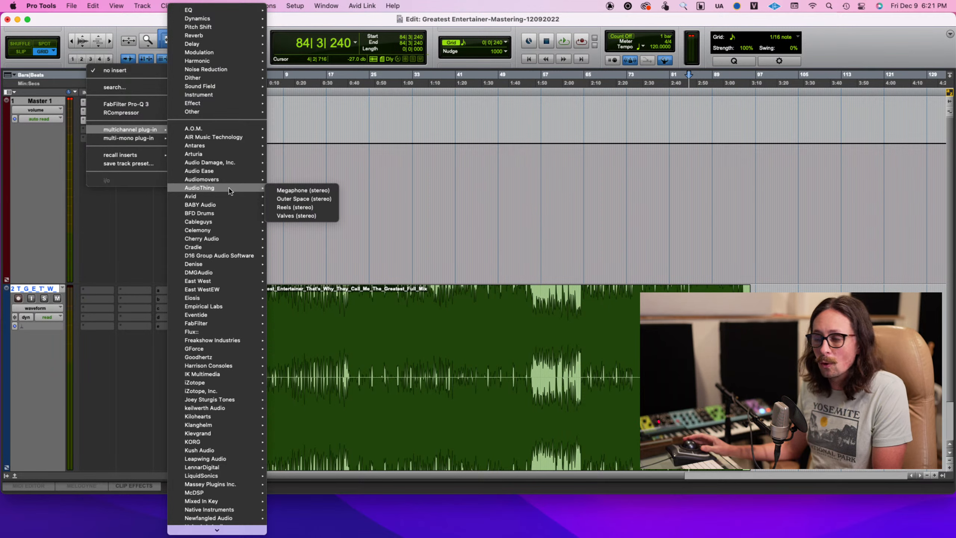
{"action": "scroll", "coordinate": [219, 310], "scroll_direction": "down", "scroll_amount": 10}
{"action": "mouse_move", "coordinate": [216, 443]}
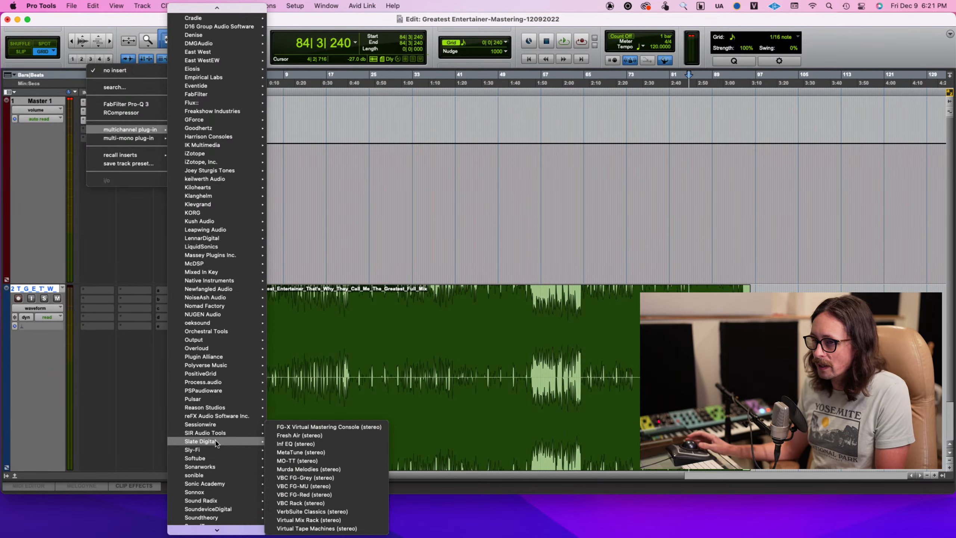
{"action": "scroll", "coordinate": [219, 460], "scroll_direction": "down", "scroll_amount": 2}
{"action": "mouse_move", "coordinate": [224, 481]}
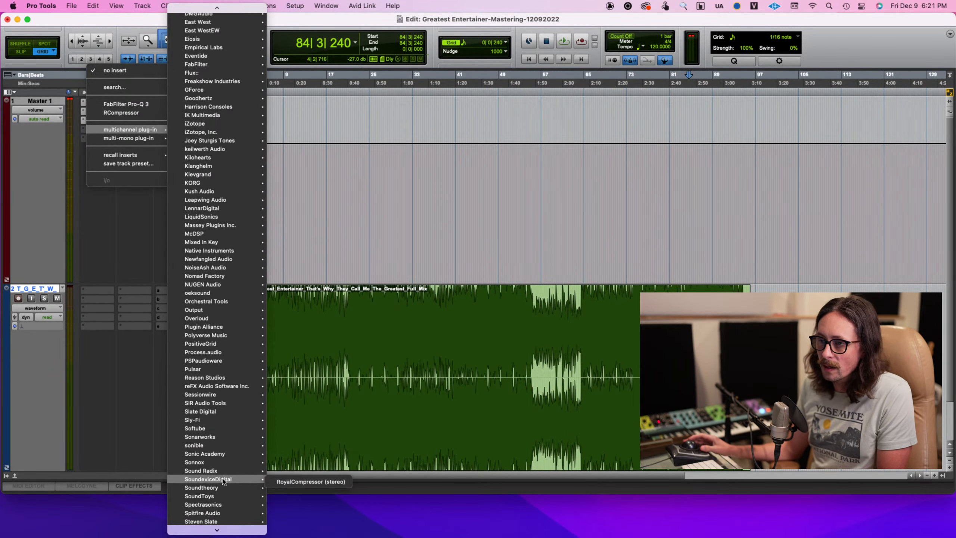
{"action": "scroll", "coordinate": [224, 481], "scroll_direction": "down", "scroll_amount": 2}
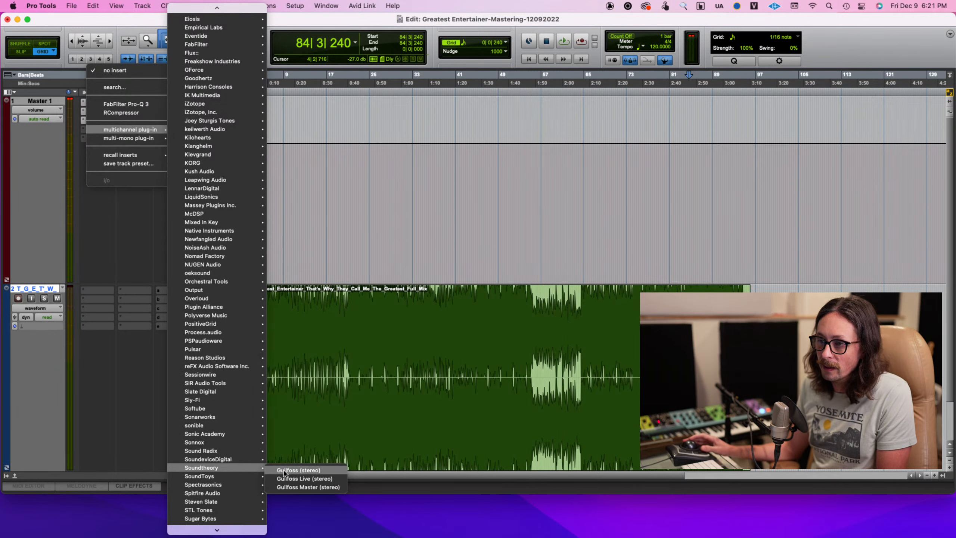
{"action": "left_click", "coordinate": [298, 488]}
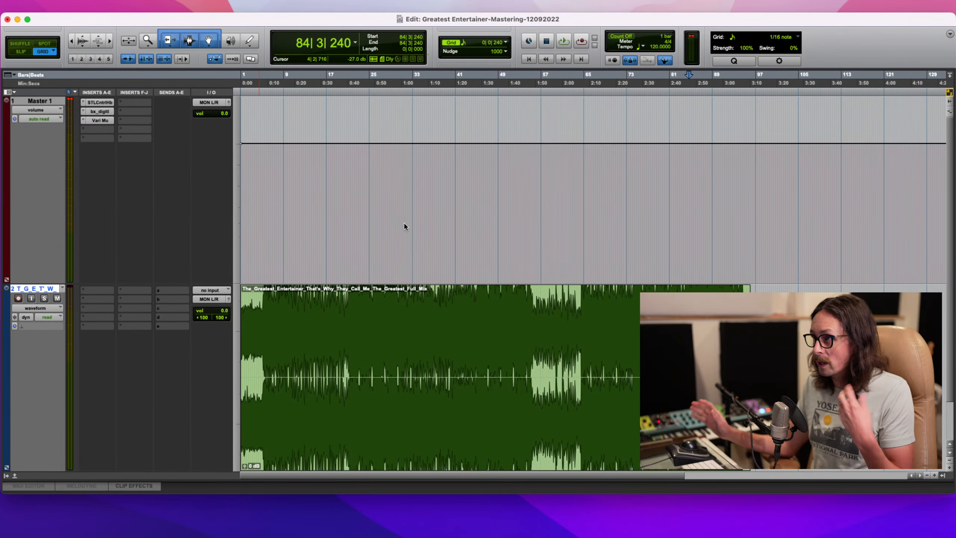
{"action": "left_click_drag", "start_coordinate": [386, 96], "coordinate": [427, 120]}
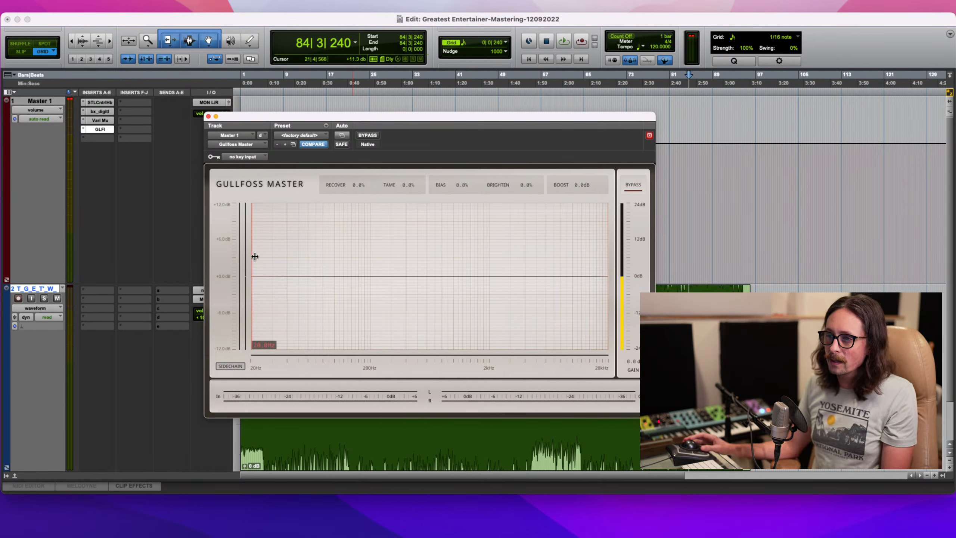
- Limit Gullfoss Master's processing range, with the low boundary at about 59.5 Hz and the high boundary slightly below 20 kHz
{"action": "left_click_drag", "start_coordinate": [255, 257], "coordinate": [208, 263]}
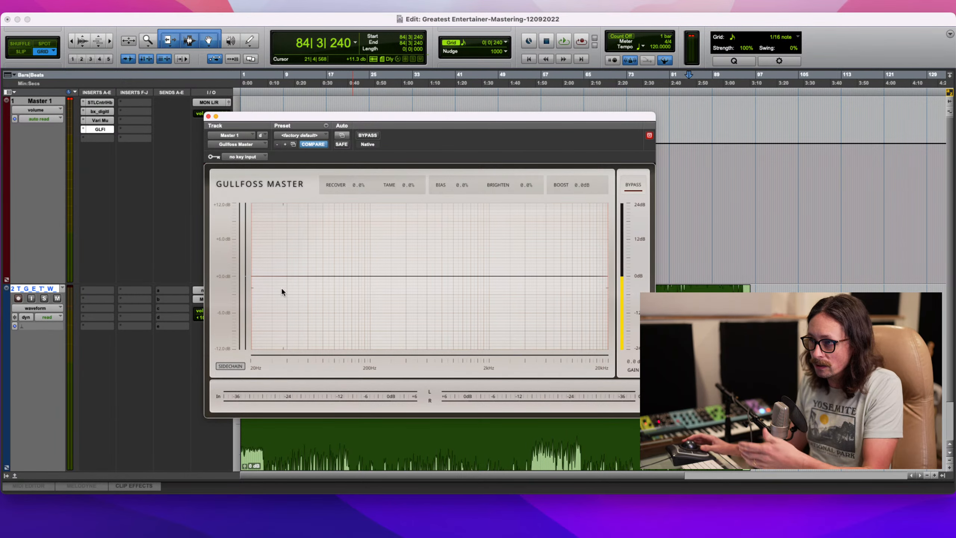
{"action": "left_click_drag", "start_coordinate": [252, 267], "coordinate": [307, 260]}
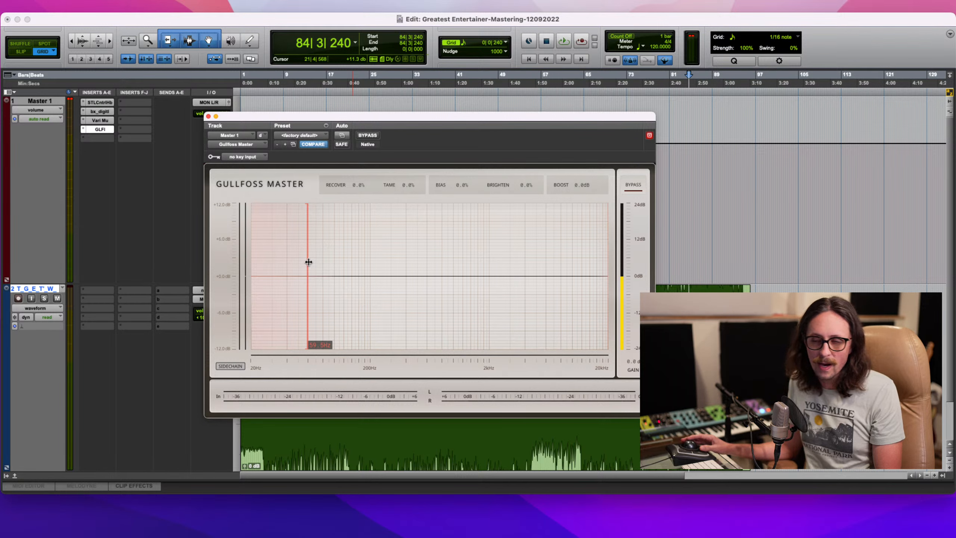
{"action": "mouse_move", "coordinate": [309, 261]}
{"action": "left_mouse_down"}
{"action": "mouse_move", "coordinate": [258, 269]}
{"action": "mouse_move", "coordinate": [326, 264]}
{"action": "mouse_move", "coordinate": [309, 269]}
{"action": "left_mouse_up"}
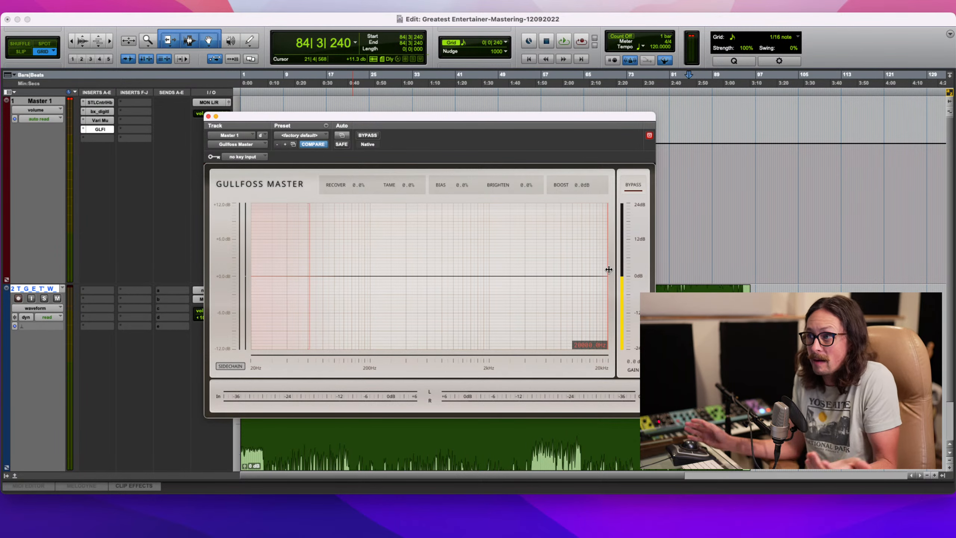
{"action": "mouse_move", "coordinate": [609, 269]}
{"action": "left_mouse_down"}
{"action": "mouse_move", "coordinate": [591, 273]}
{"action": "mouse_move", "coordinate": [607, 276]}
{"action": "left_mouse_up"}
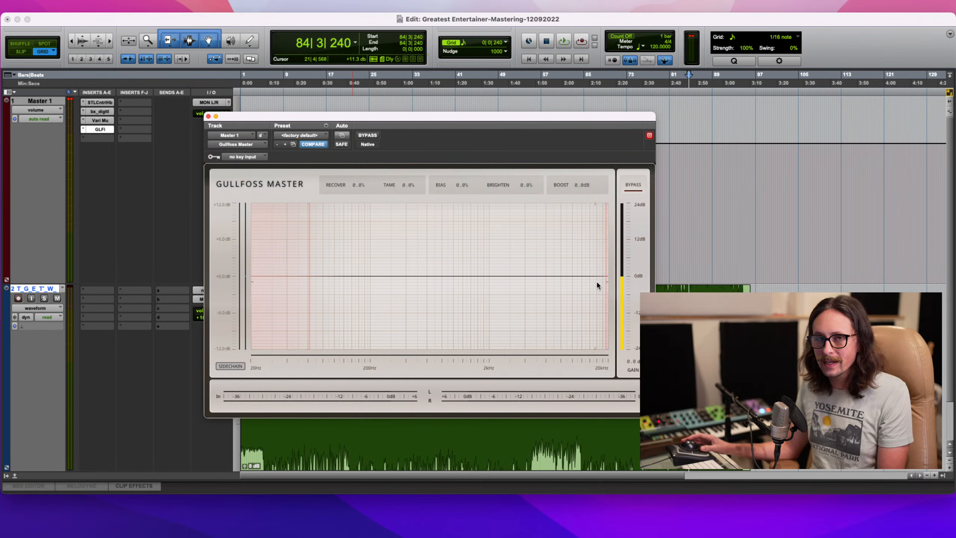
{"action": "left_click_drag", "start_coordinate": [606, 275], "coordinate": [606, 274]}
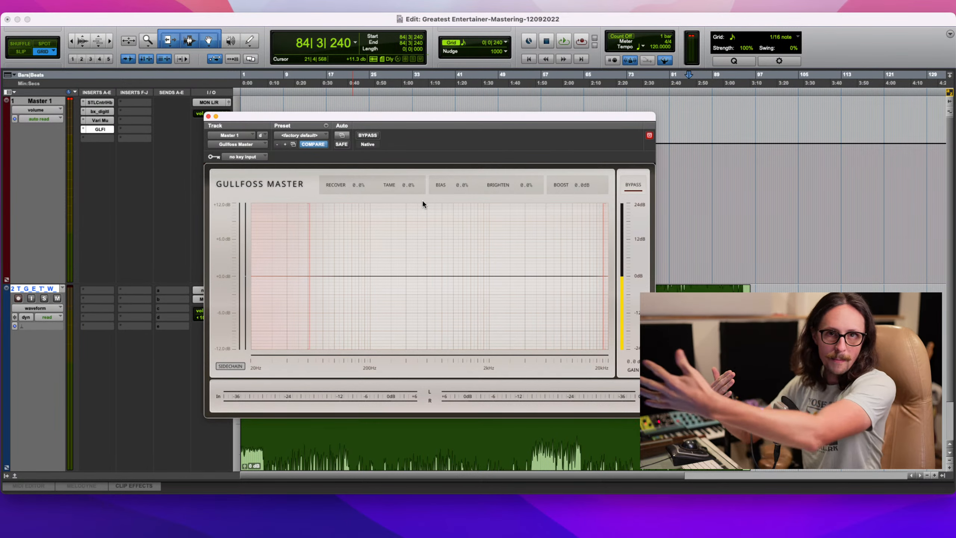
- Try a 2.3 dB Boost in Gullfoss Master, and reset the Boost to 0.0 dB
{"action": "left_click", "coordinate": [583, 187]}
{"action": "left_click_drag", "start_coordinate": [584, 186], "coordinate": [583, 187]}
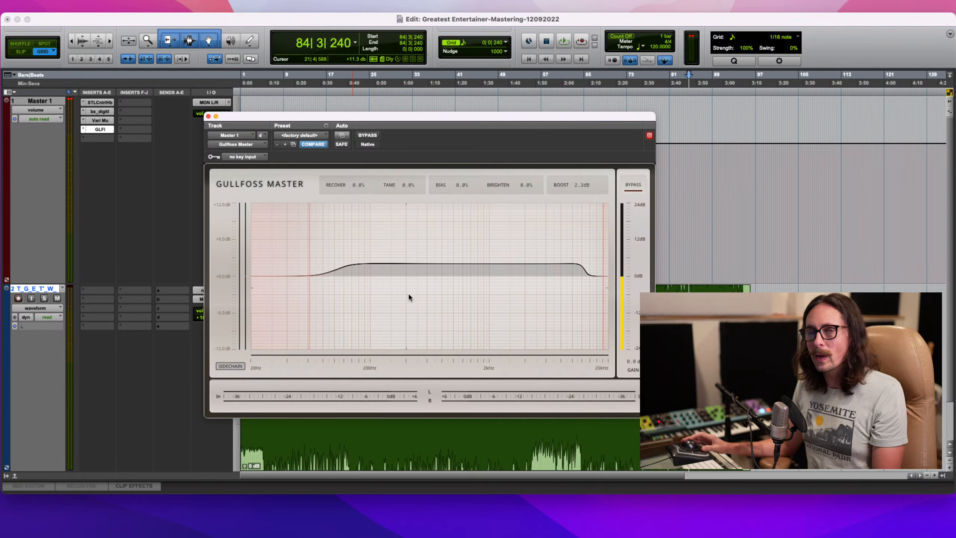
{"action": "left_click", "coordinate": [584, 186], "text": "alt"}
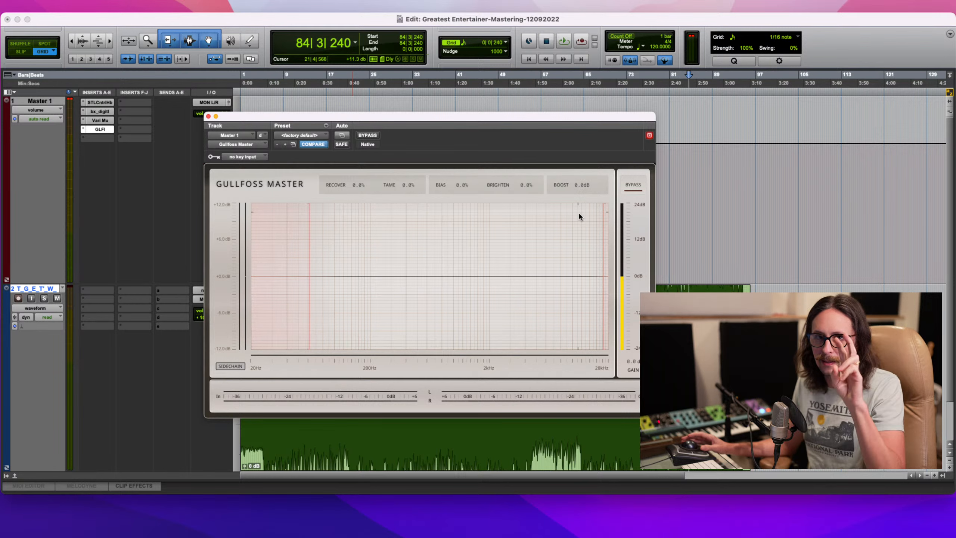
- Lower the high-frequency boundary of Gullfoss Master's processing range a little further
{"action": "mouse_move", "coordinate": [604, 251]}
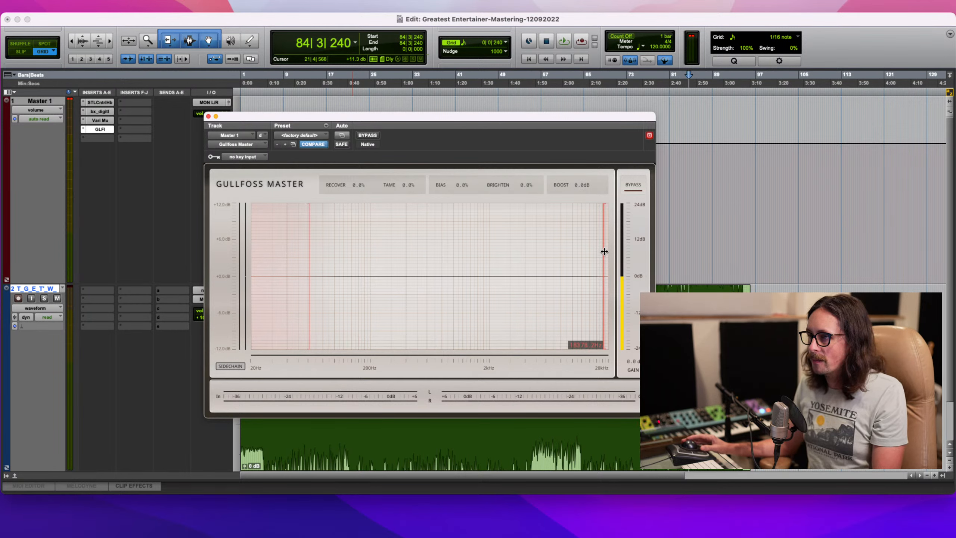
{"action": "left_click", "coordinate": [604, 253]}
{"action": "mouse_move", "coordinate": [604, 253]}
{"action": "left_mouse_down"}
{"action": "mouse_move", "coordinate": [585, 256]}
{"action": "mouse_move", "coordinate": [602, 252]}
{"action": "left_mouse_up"}
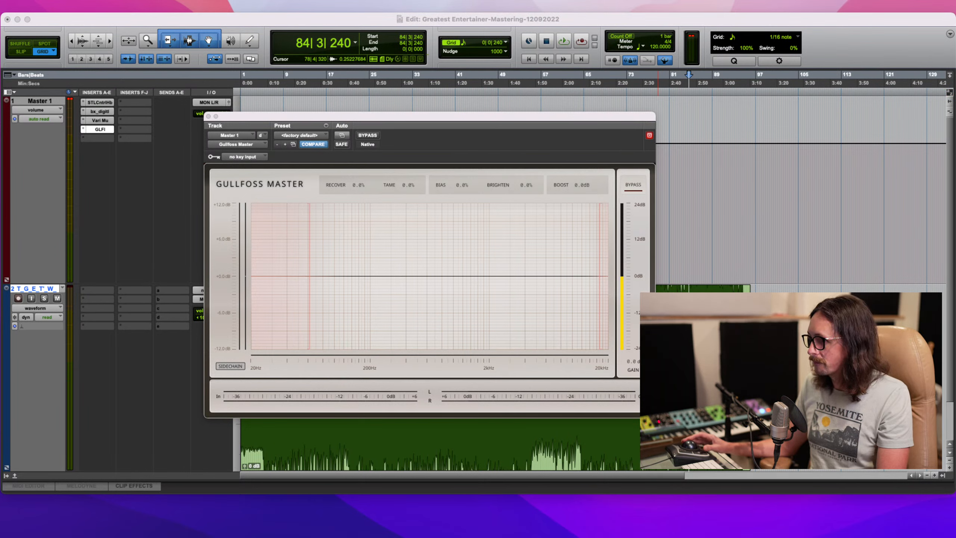
- While playing from bar 84, set Recover to 16.8% and Tame to 12.9%, and lower the low-frequency boundary slightly
{"action": "key", "text": "space"}
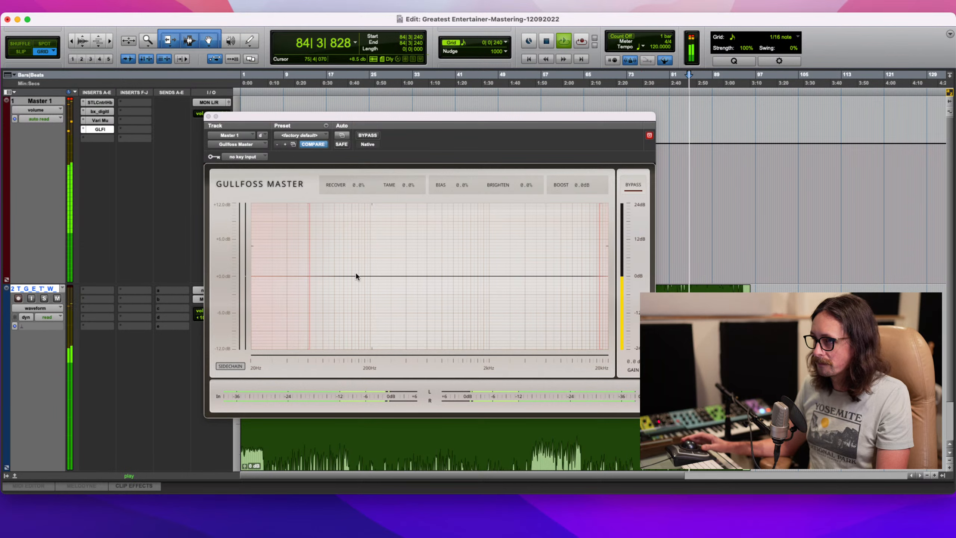
{"action": "left_click_drag", "start_coordinate": [408, 192], "coordinate": [352, 188]}
{"action": "left_click_drag", "start_coordinate": [308, 243], "coordinate": [303, 244]}
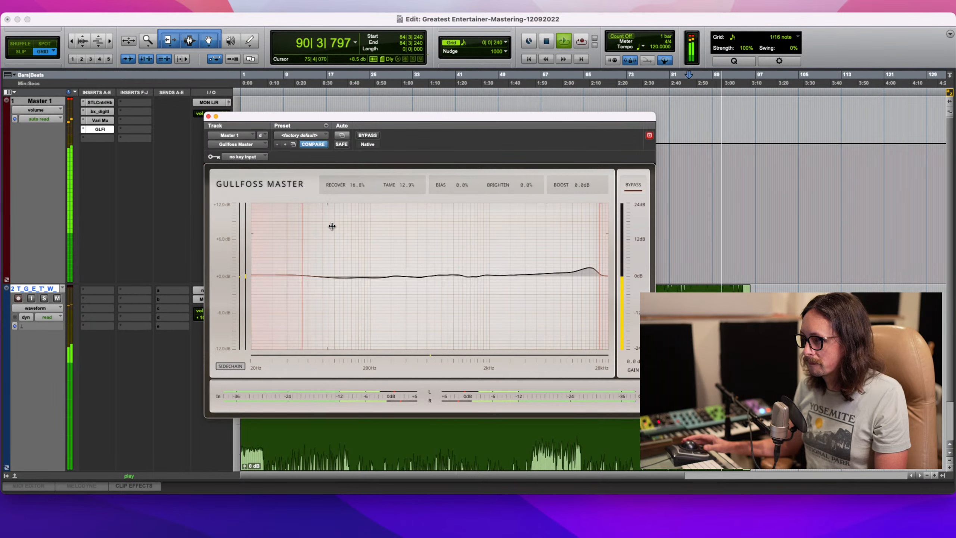
- Restart playback at bar 84 and toggle Gullfoss Master's bypass repeatedly to compare the processed and unprocessed mix
{"action": "left_click", "coordinate": [368, 135]}
{"action": "left_click", "coordinate": [371, 136]}
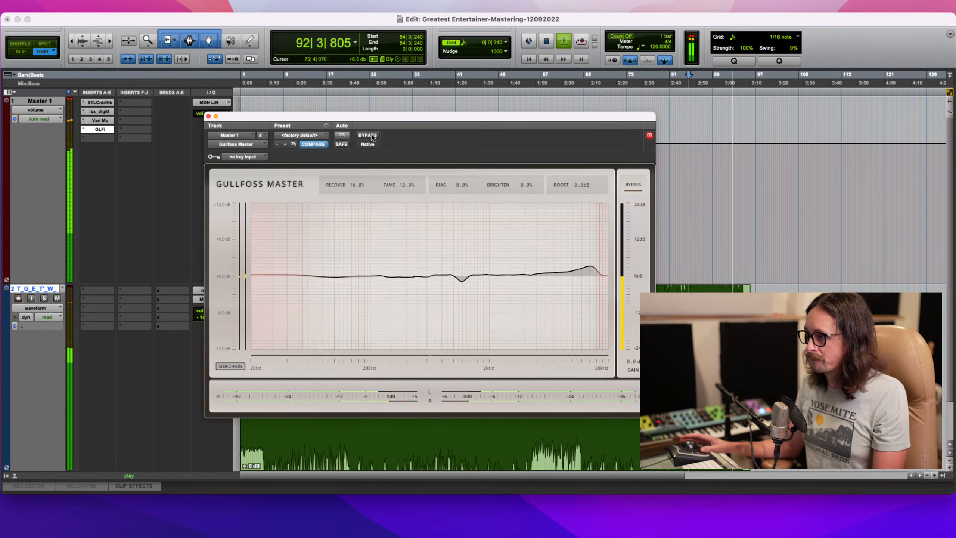
{"action": "key", "text": "space"}
{"action": "key", "text": "space"}
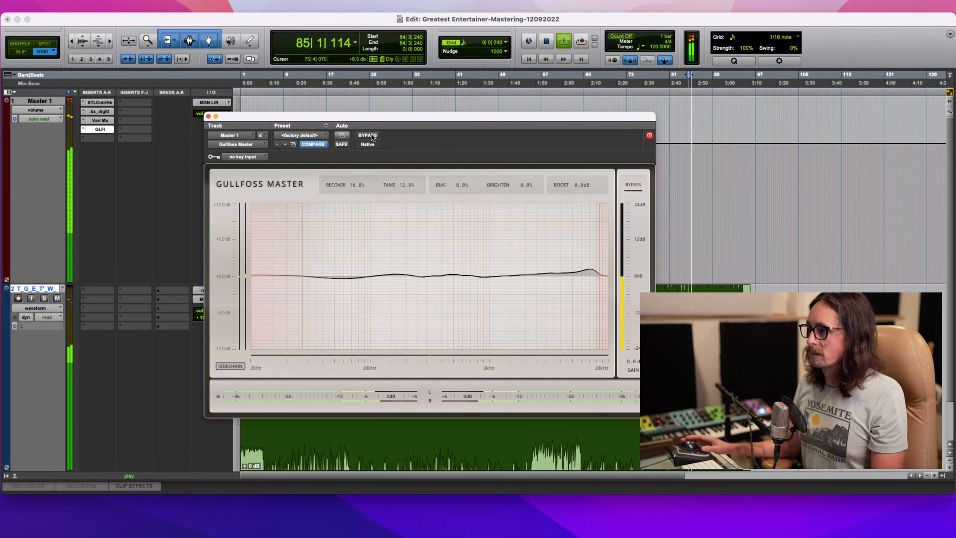
{"action": "left_click", "coordinate": [371, 137]}
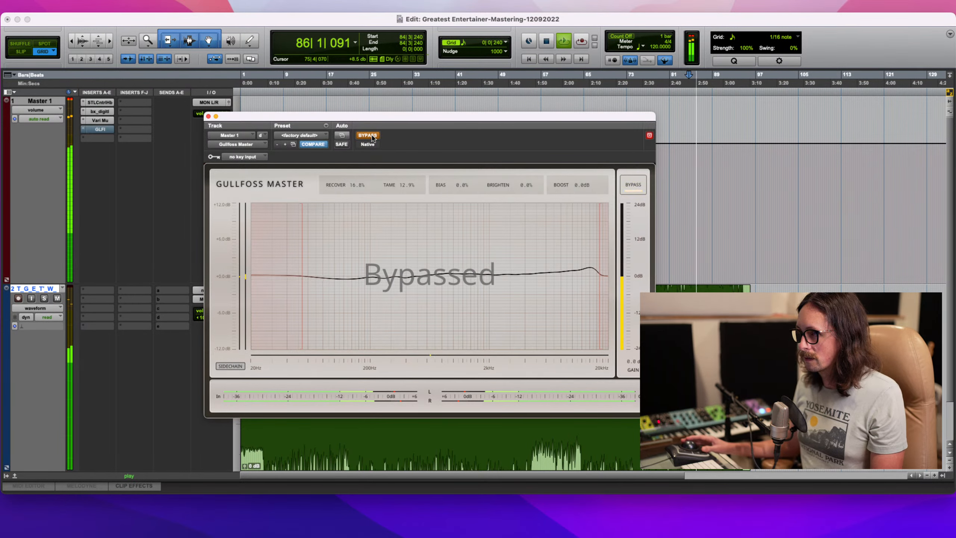
{"action": "left_click", "coordinate": [372, 137]}
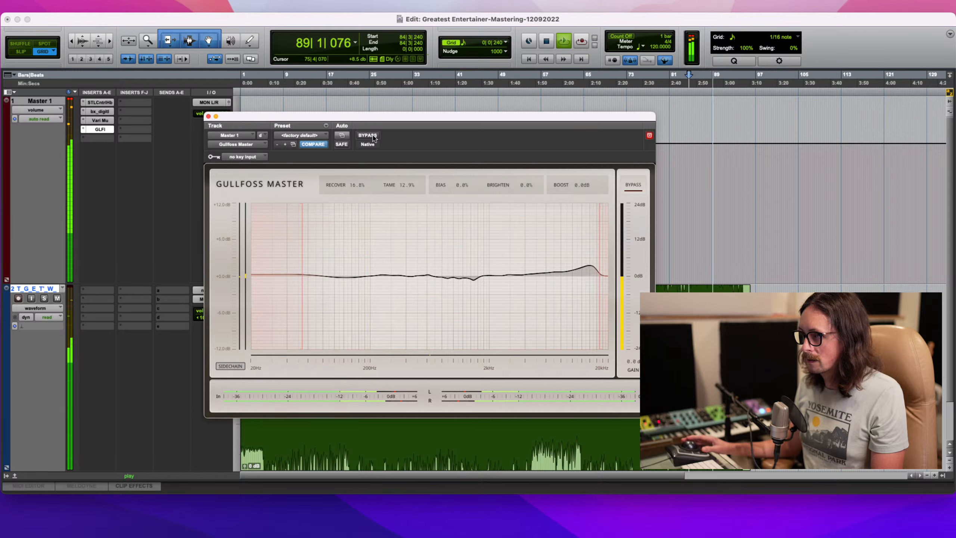
{"action": "left_click", "coordinate": [372, 136]}
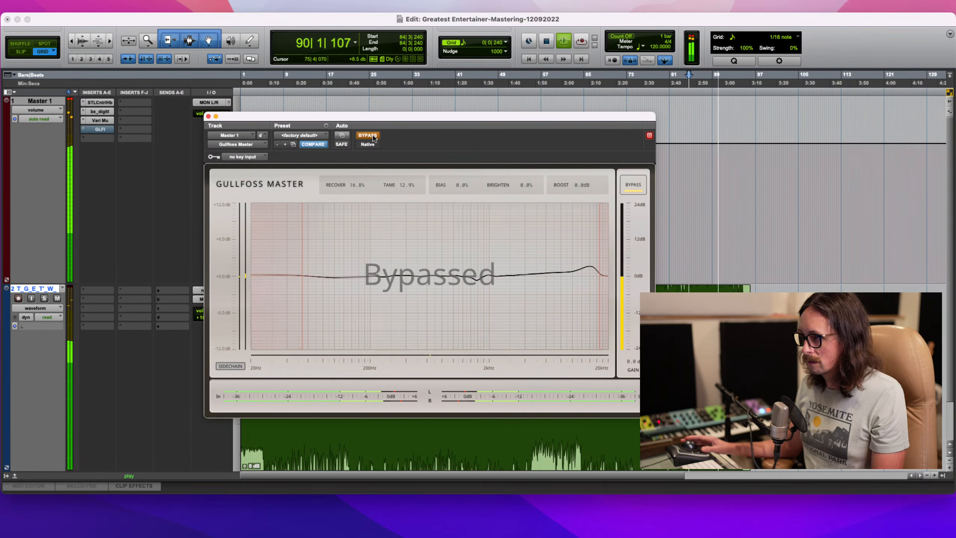
{"action": "left_click", "coordinate": [372, 136]}
- Raise Recover to 17.9% and Tame to 15.1%, replay from bar 84, and shift the low-frequency boundary slightly lower
{"action": "left_click_drag", "start_coordinate": [414, 186], "coordinate": [360, 187]}
{"action": "key", "text": "space"}
{"action": "key", "text": "space"}
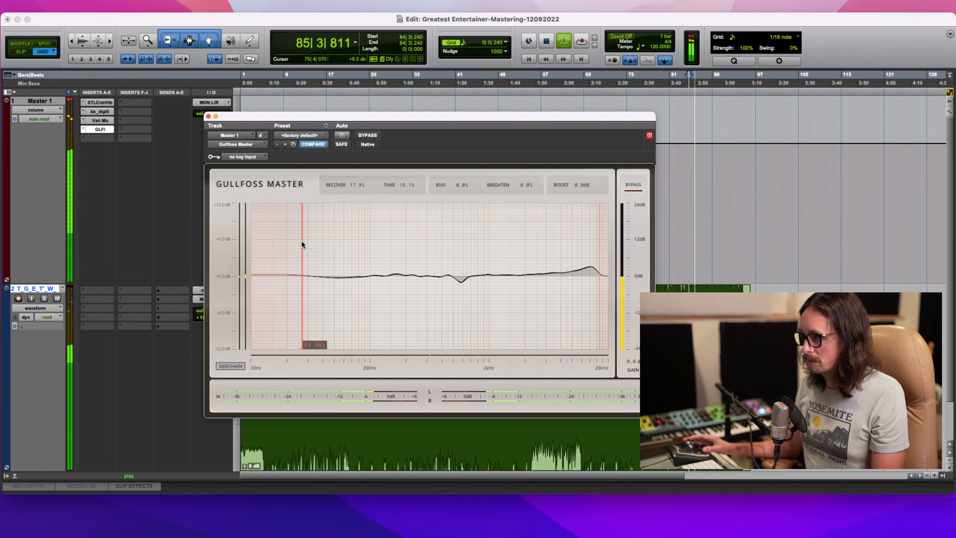
{"action": "mouse_move", "coordinate": [302, 244]}
{"action": "left_mouse_down"}
{"action": "mouse_move", "coordinate": [214, 243]}
{"action": "mouse_move", "coordinate": [295, 228]}
{"action": "left_mouse_up"}
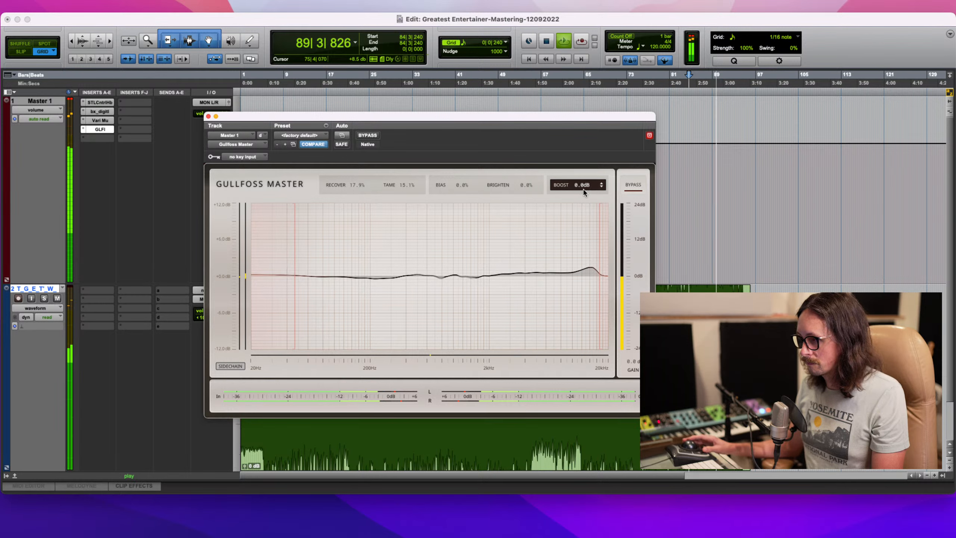
- Set Boost to 2.4 dB, Recover to 18.3% and Tame to 15.3%, raise the low-frequency boundary slightly, and stop playback
{"action": "left_click_drag", "start_coordinate": [585, 191], "coordinate": [586, 186]}
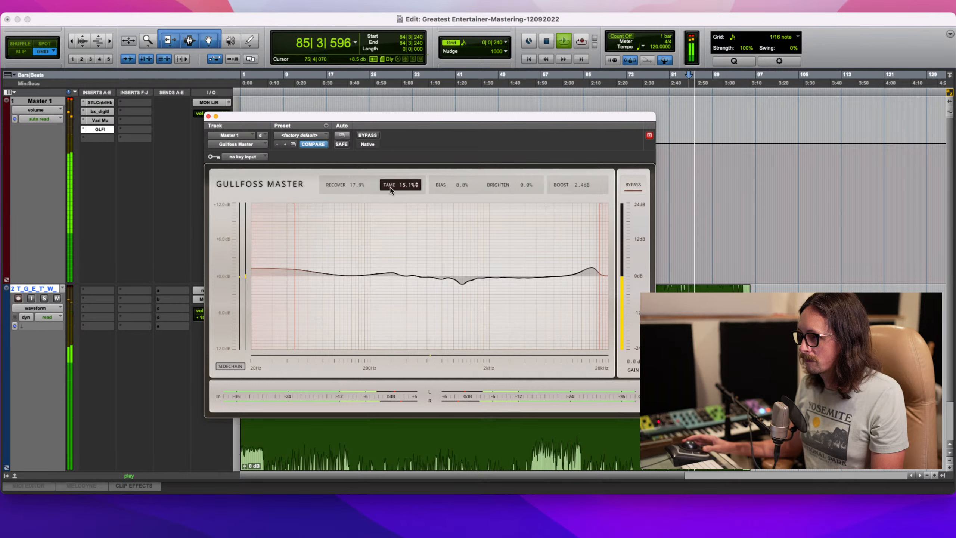
{"action": "left_click_drag", "start_coordinate": [351, 185], "coordinate": [351, 184]}
{"action": "left_click_drag", "start_coordinate": [296, 233], "coordinate": [306, 229]}
{"action": "key", "text": "space"}
- Close Gullfoss Master, and play the full mix from bar 64, beat 3
{"action": "key", "text": "super+Tab"}
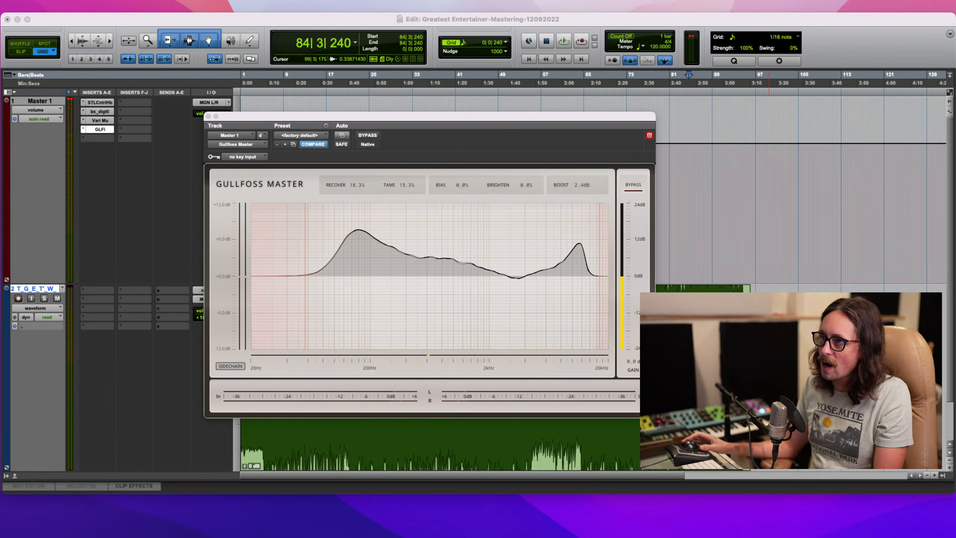
{"action": "left_click", "coordinate": [652, 102]}
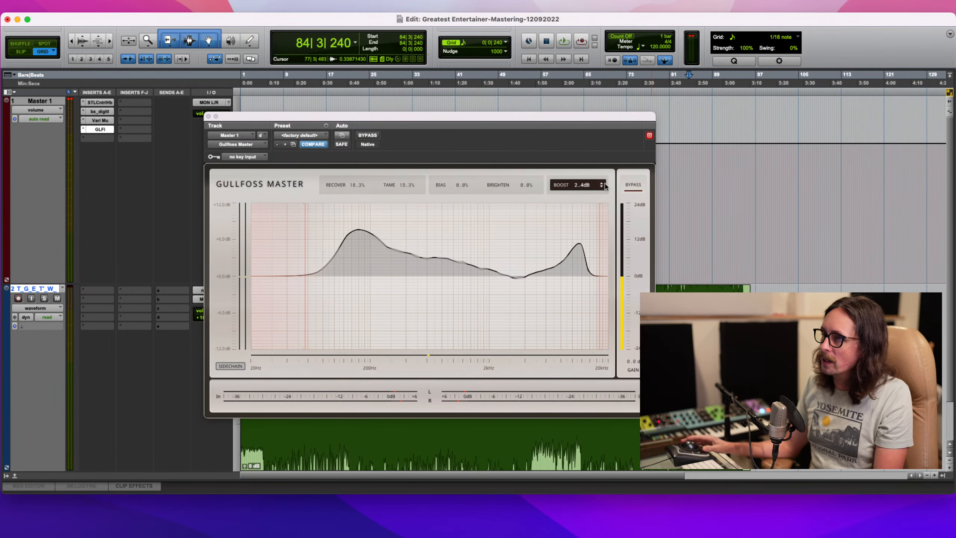
{"action": "mouse_move", "coordinate": [598, 265]}
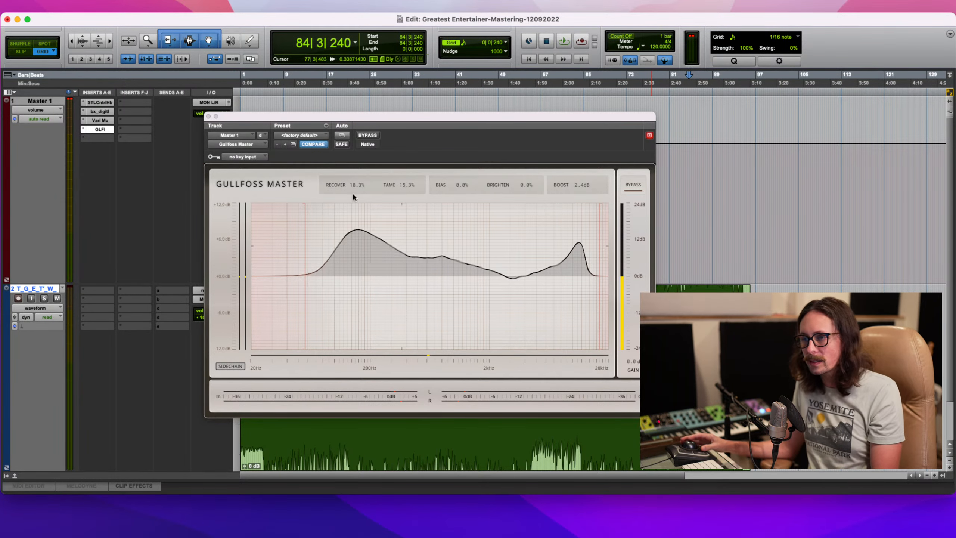
{"action": "left_click", "coordinate": [209, 116]}
{"action": "left_click", "coordinate": [582, 319]}
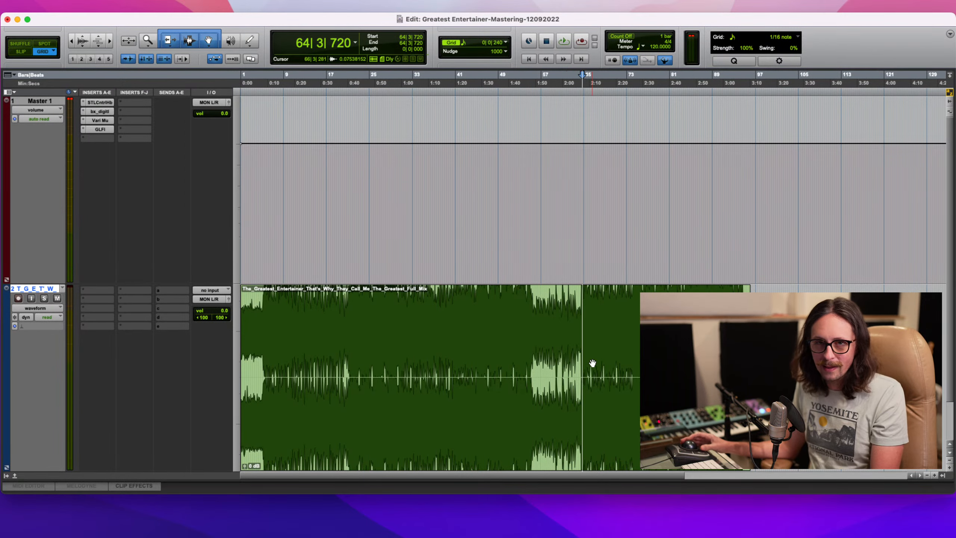
{"action": "key", "text": "super+Tab"}
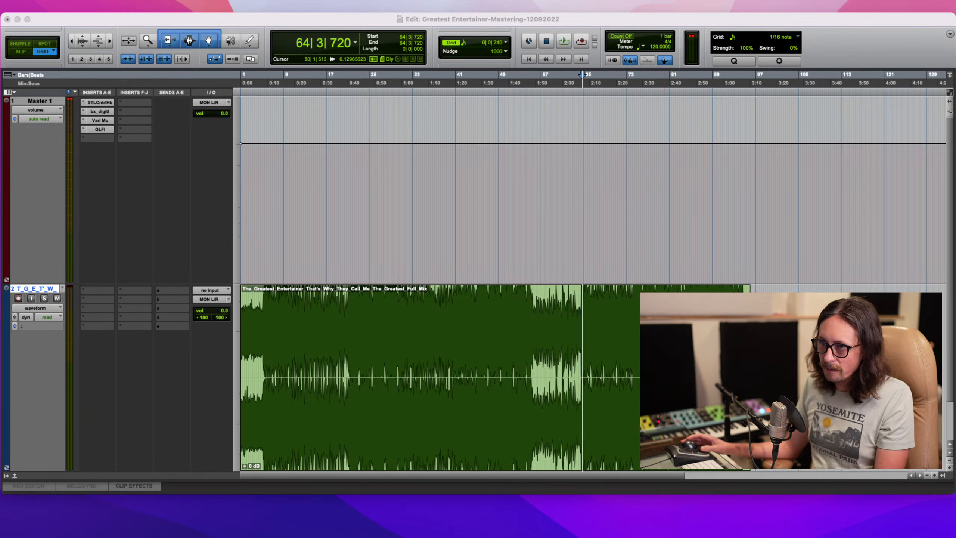
{"action": "left_click", "coordinate": [599, 20]}
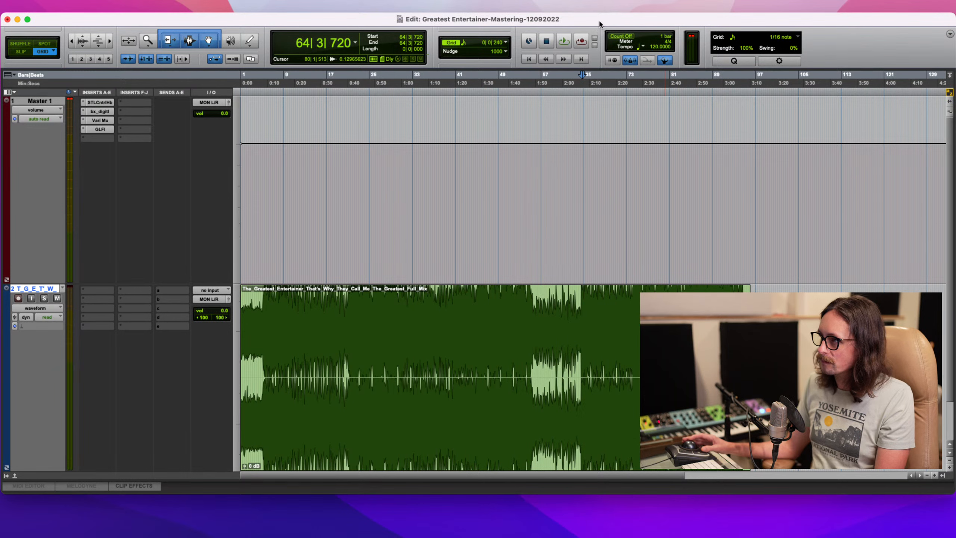
{"action": "key", "text": "space"}
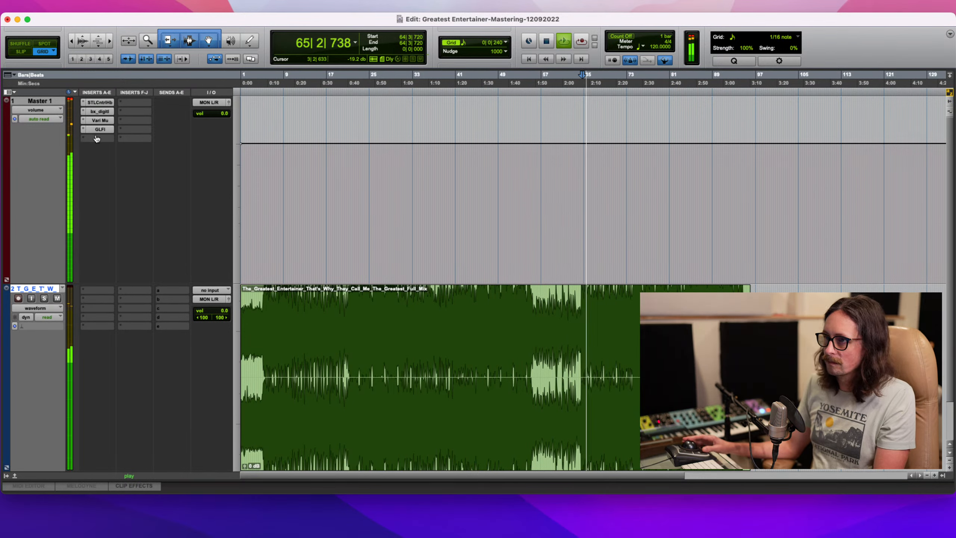
- Stop playback and play the full mix from bar 84, beat 2
{"action": "left_click", "coordinate": [716, 407]}
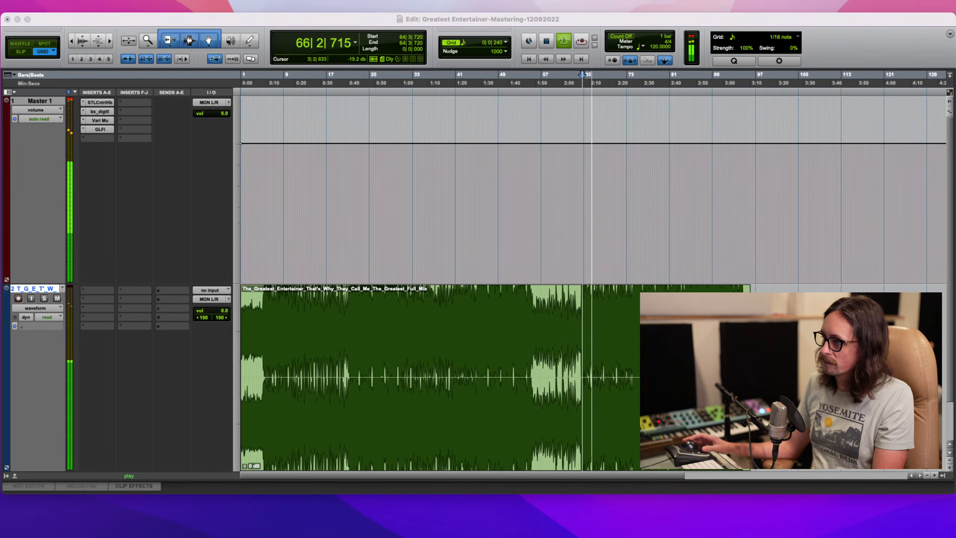
{"action": "left_click", "coordinate": [691, 412]}
{"action": "key", "text": "space"}
{"action": "left_click", "coordinate": [687, 340]}
{"action": "key", "text": "space"}
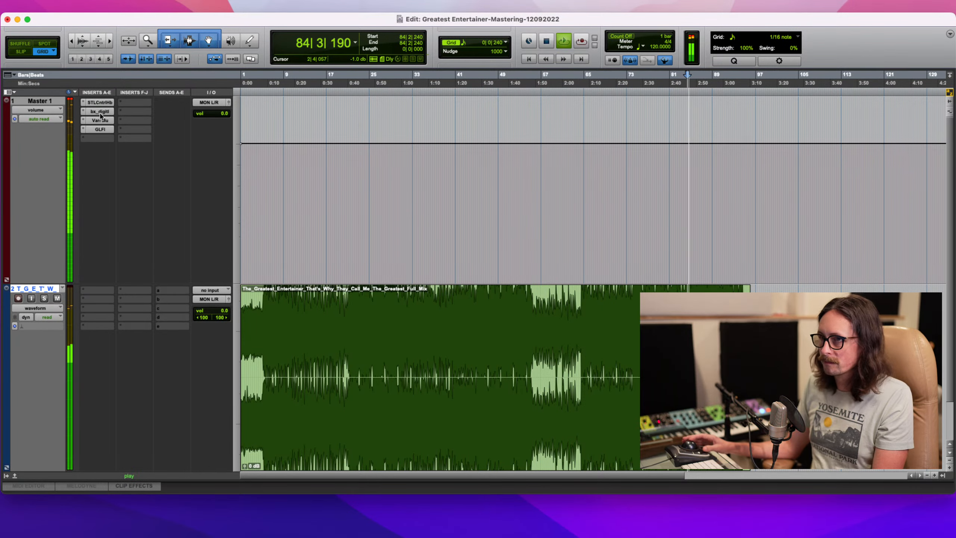
- Open Gullfoss Master on the master track and toggle its bypass repeatedly during playback to compare the processed and unprocessed mix
{"action": "left_click", "coordinate": [93, 130]}
{"action": "left_click", "coordinate": [365, 135]}
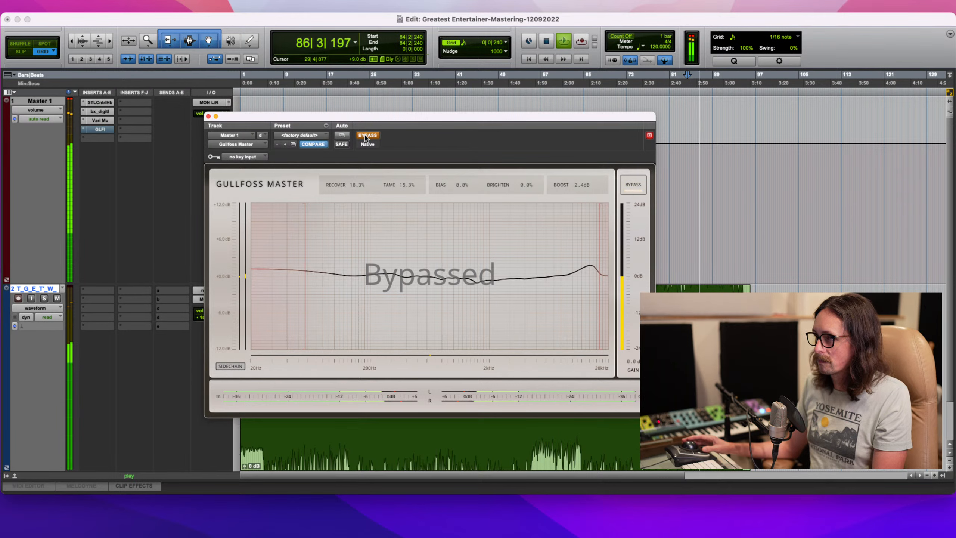
{"action": "left_click", "coordinate": [366, 136]}
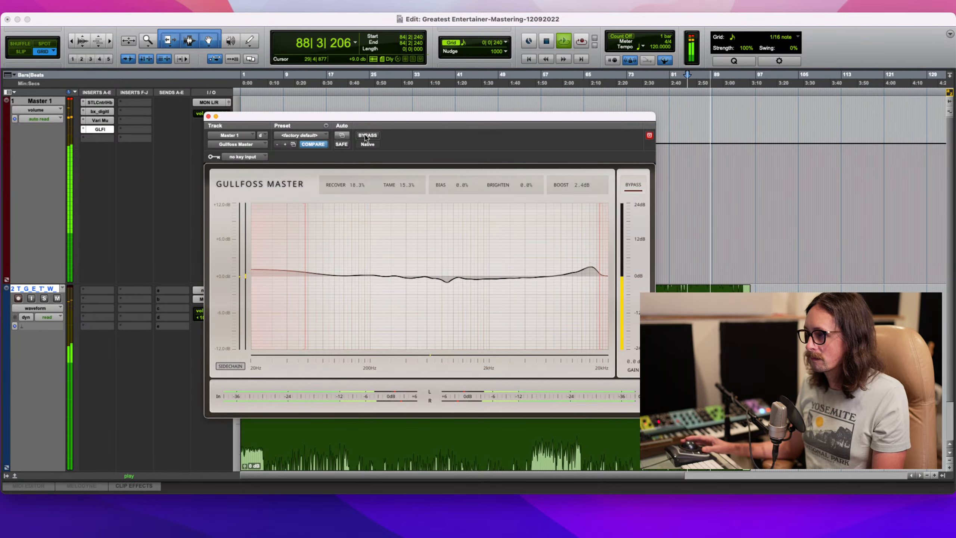
{"action": "left_click", "coordinate": [365, 135]}
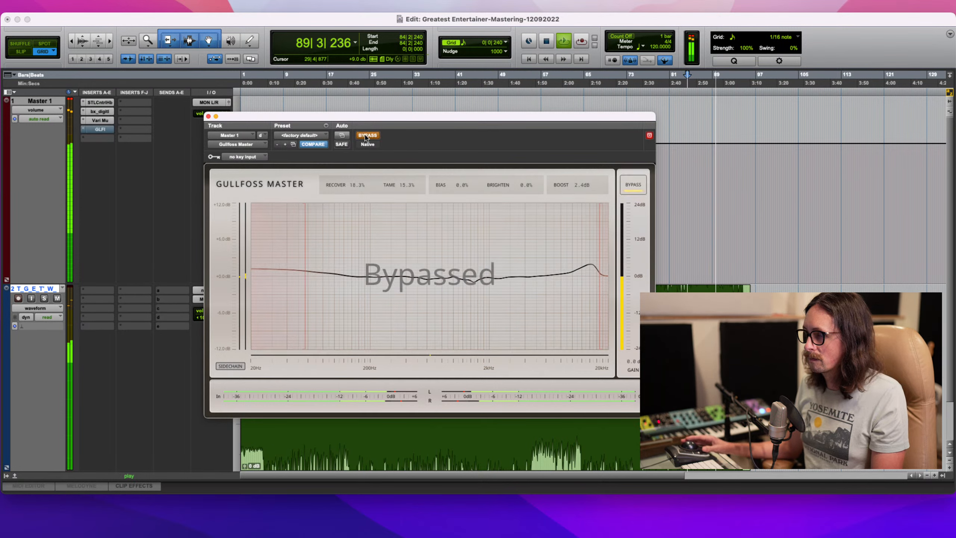
{"action": "left_click", "coordinate": [366, 136]}
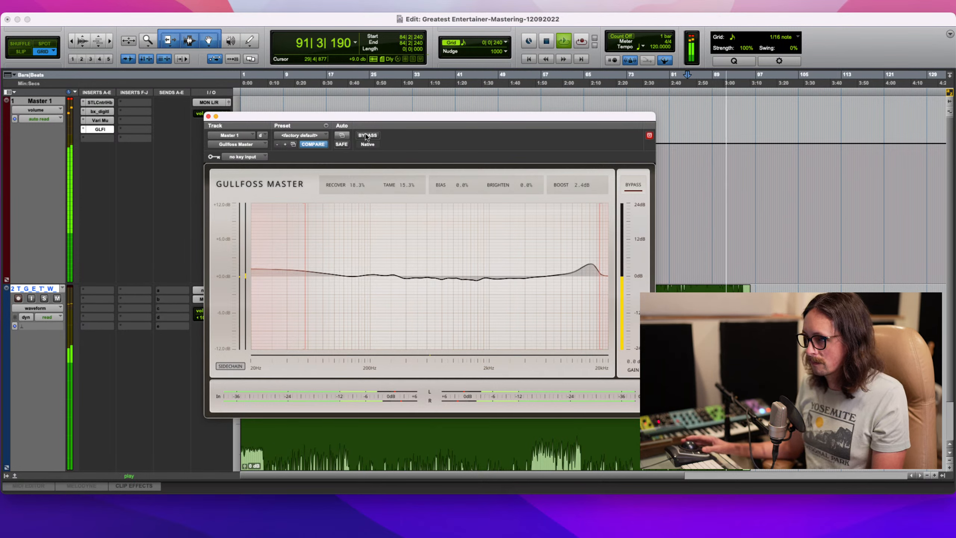
{"action": "left_click", "coordinate": [366, 136]}
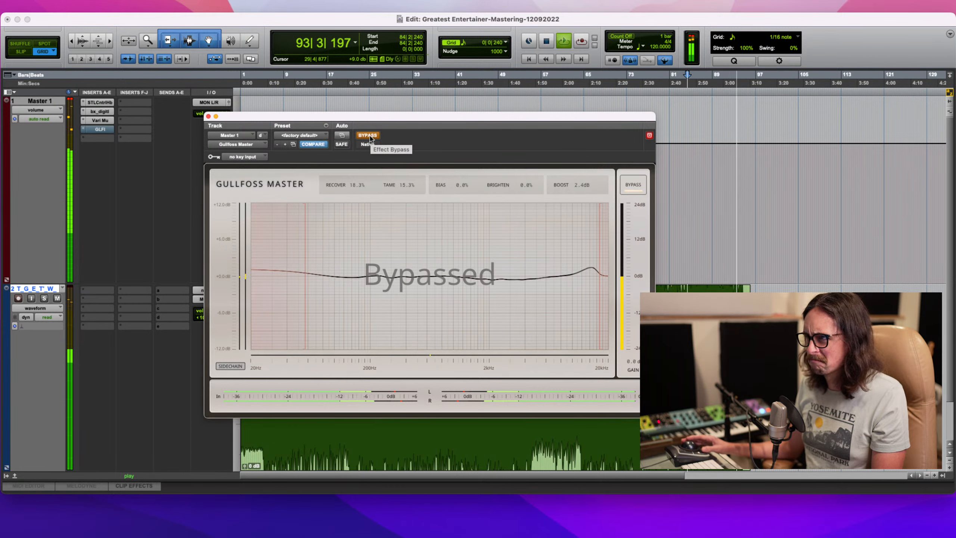
{"action": "left_click", "coordinate": [370, 136]}
{"action": "left_click", "coordinate": [371, 138]}
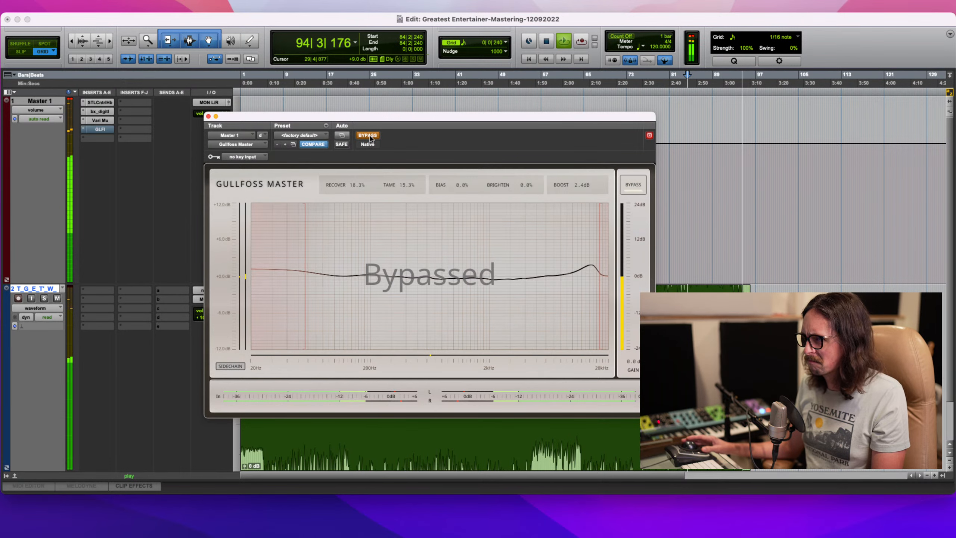
- Restart playback from bar 84, beat 2, re-enable Gullfoss Master while listening, and close its window
{"action": "key", "text": "space"}
{"action": "key", "text": "space"}
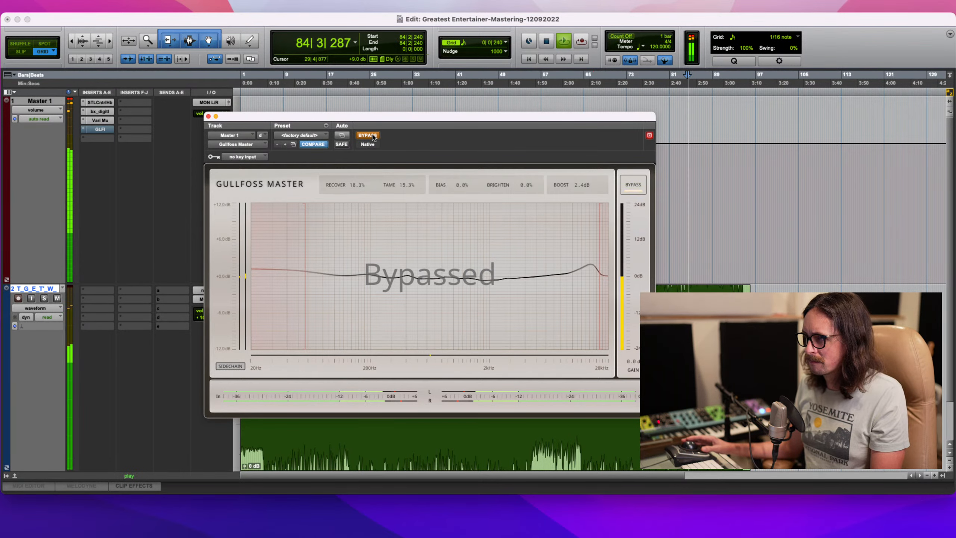
{"action": "left_click", "coordinate": [372, 139]}
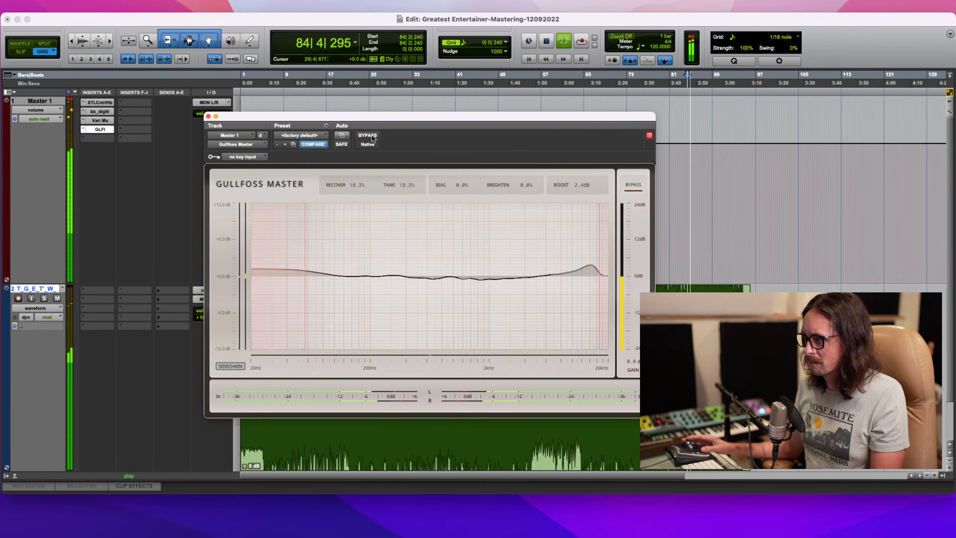
{"action": "left_click", "coordinate": [208, 116]}
- Audition the mix briefly from bar 25, and play it from bar 13
{"action": "key", "text": "space"}
{"action": "left_click", "coordinate": [372, 316]}
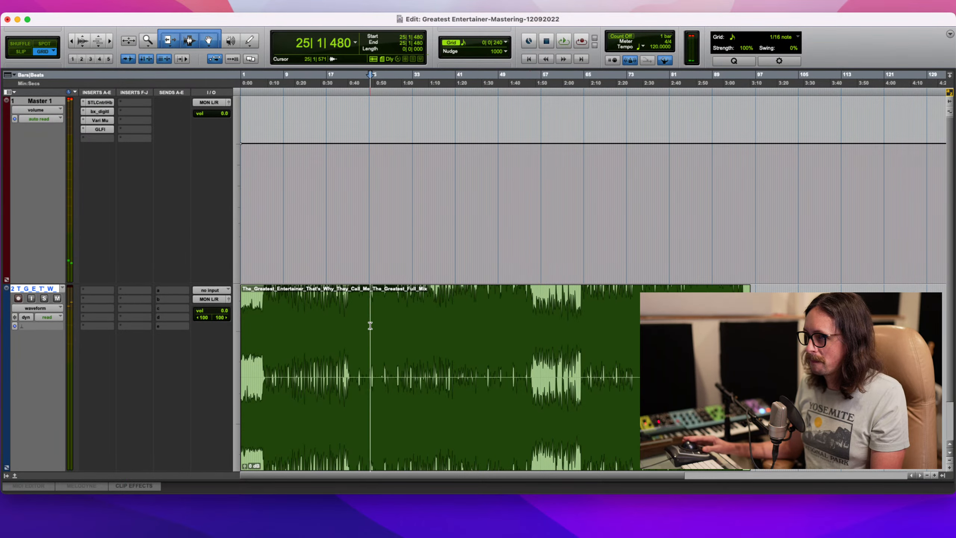
{"action": "key", "text": "space"}
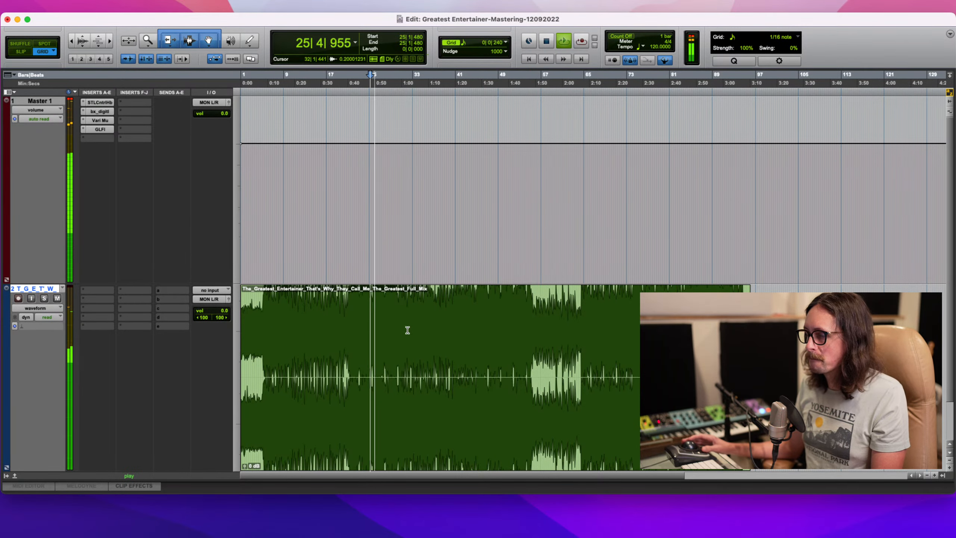
{"action": "key", "text": "space"}
{"action": "left_click", "coordinate": [305, 351]}
{"action": "key", "text": "space"}
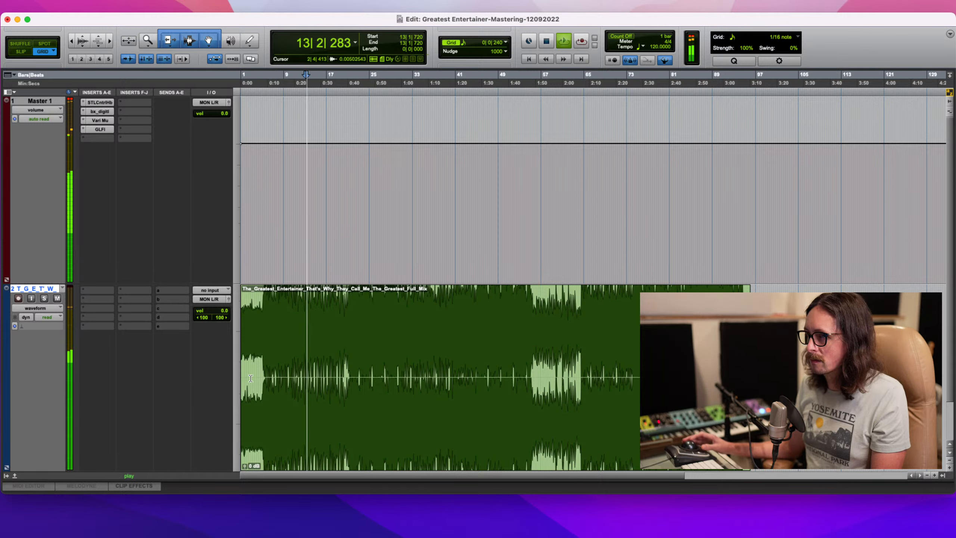
- Toggle Gullfoss Master's bypass, and bypass all four master inserts to hear the unprocessed mix
{"action": "left_click", "coordinate": [101, 130]}
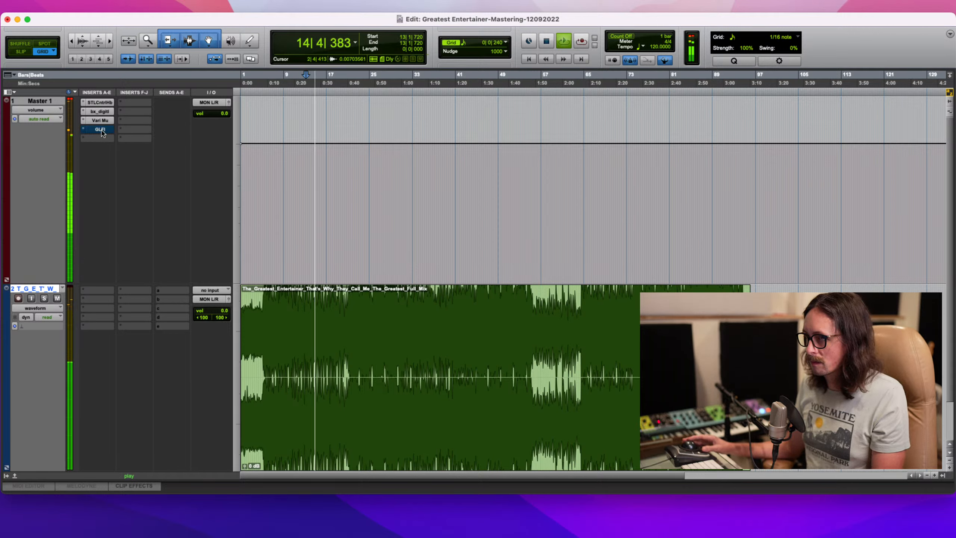
{"action": "left_click", "coordinate": [101, 132], "text": "super"}
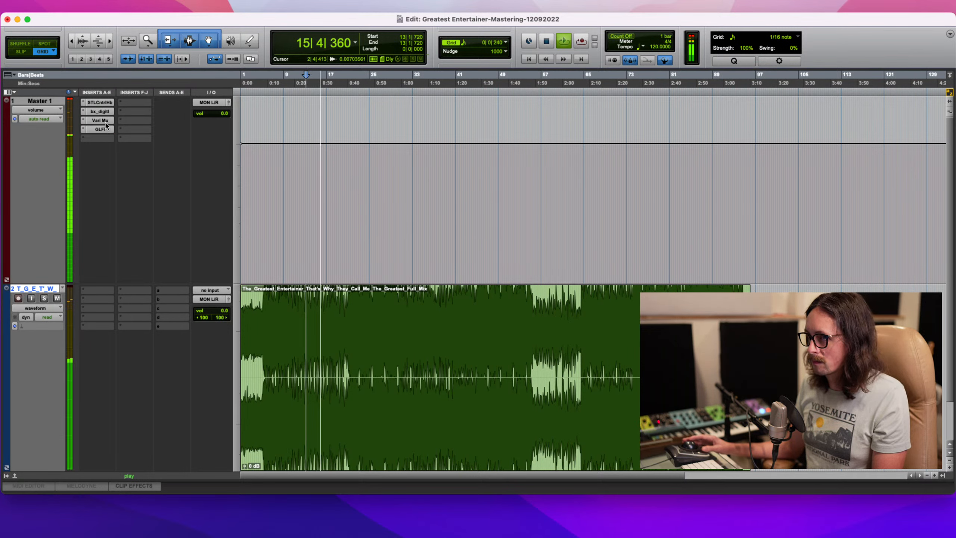
{"action": "left_click", "coordinate": [107, 123], "text": "super"}
{"action": "left_click", "coordinate": [103, 113], "text": "super"}
{"action": "left_click", "coordinate": [102, 104], "text": "super"}
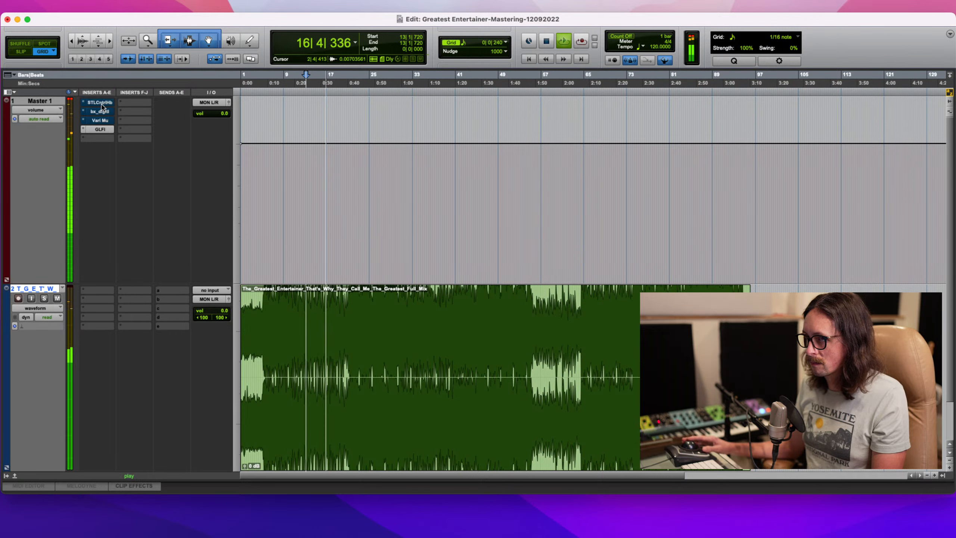
{"action": "left_click", "coordinate": [102, 131], "text": "super"}
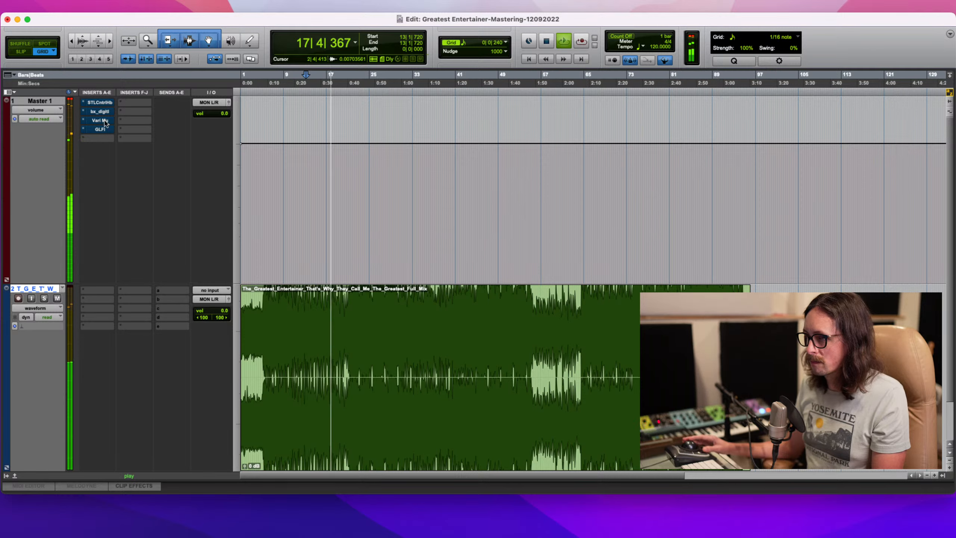
- Replay the mix from bar 13, re-enable all four master inserts while listening, and stop playback
{"action": "key", "text": "space"}
{"action": "key", "text": "space"}
{"action": "left_click", "coordinate": [100, 104], "text": "super"}
{"action": "left_click", "coordinate": [100, 113], "text": "super"}
{"action": "left_click", "coordinate": [100, 122], "text": "super"}
{"action": "left_click", "coordinate": [99, 130], "text": "super"}
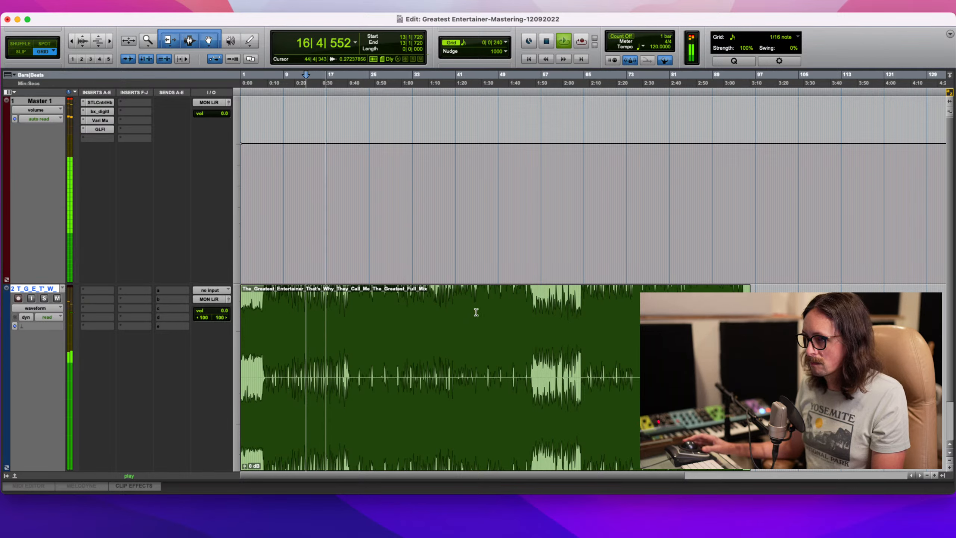
{"action": "key", "text": "space"}
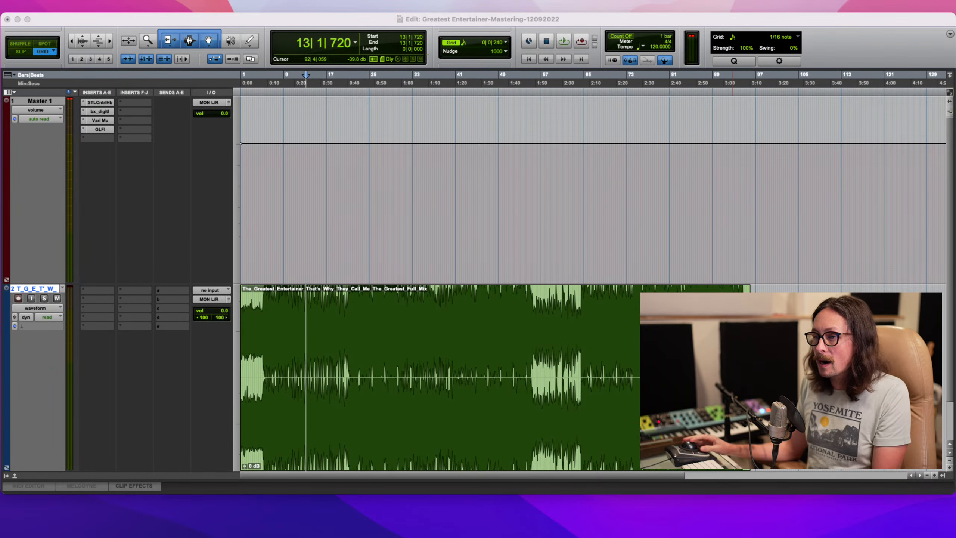
{"action": "left_click", "coordinate": [341, 446]}
{"action": "left_click", "coordinate": [353, 368]}
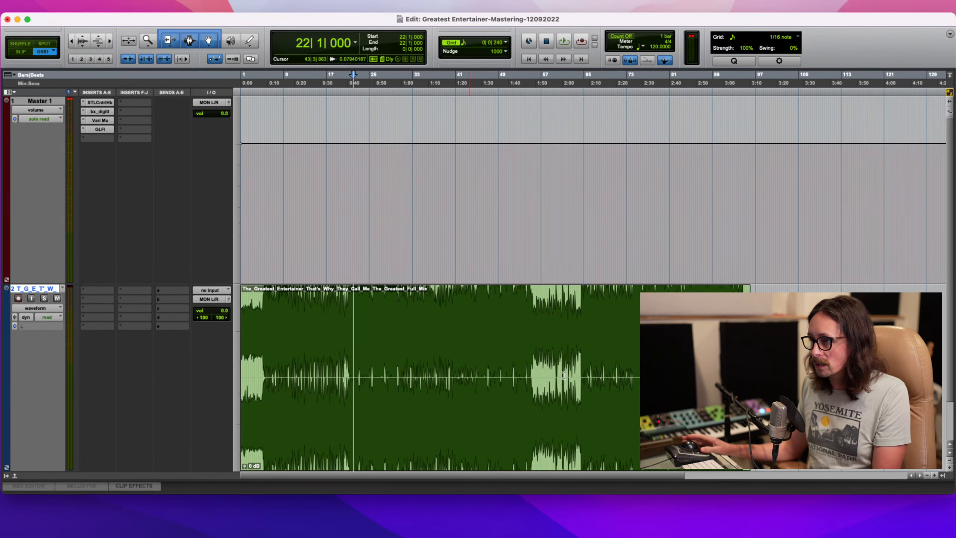
{"action": "left_click", "coordinate": [542, 331]}
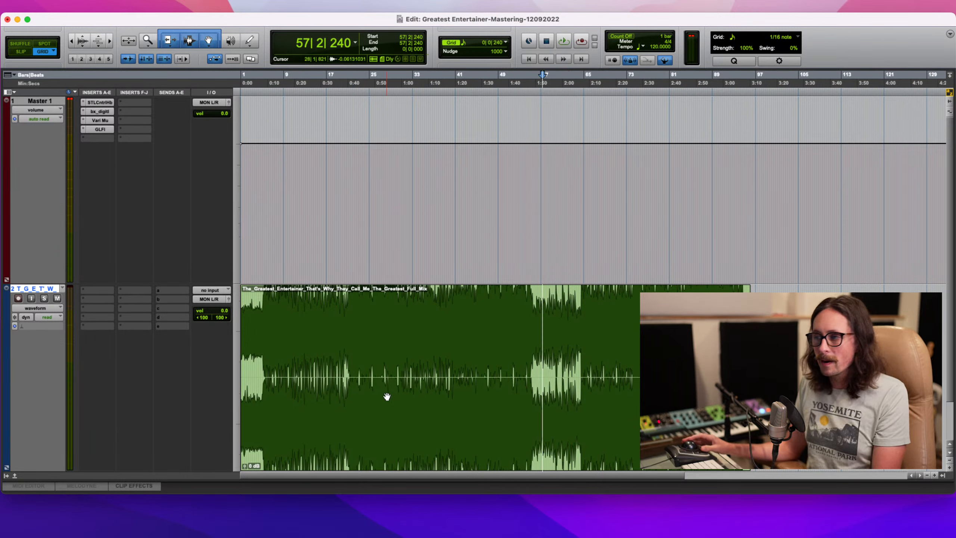
{"action": "left_click", "coordinate": [496, 333]}
{"action": "left_click", "coordinate": [493, 332]}
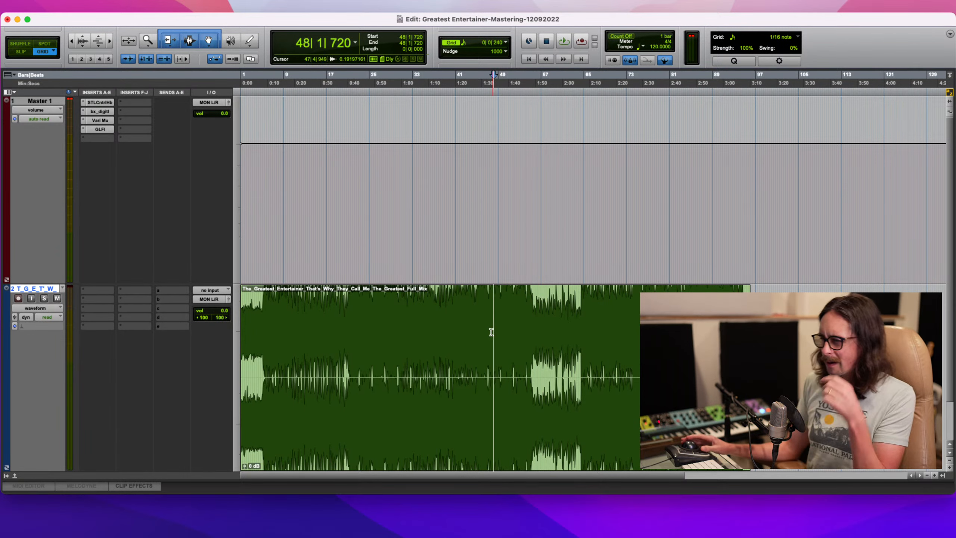
{"action": "left_click", "coordinate": [489, 331]}
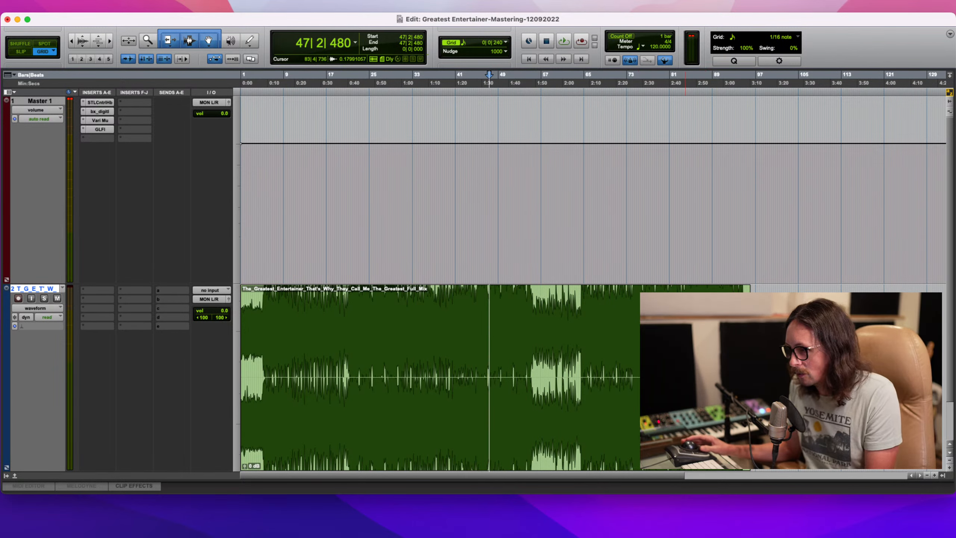
{"action": "left_click", "coordinate": [688, 322]}
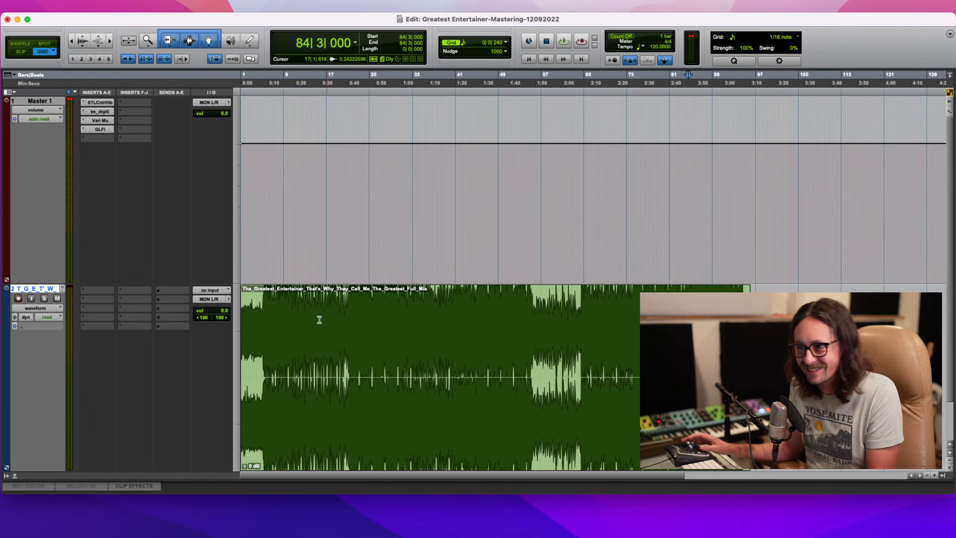
- Play the intro from the start of the session, and restart it from bar 2, beat 3
{"action": "key", "text": "Return"}
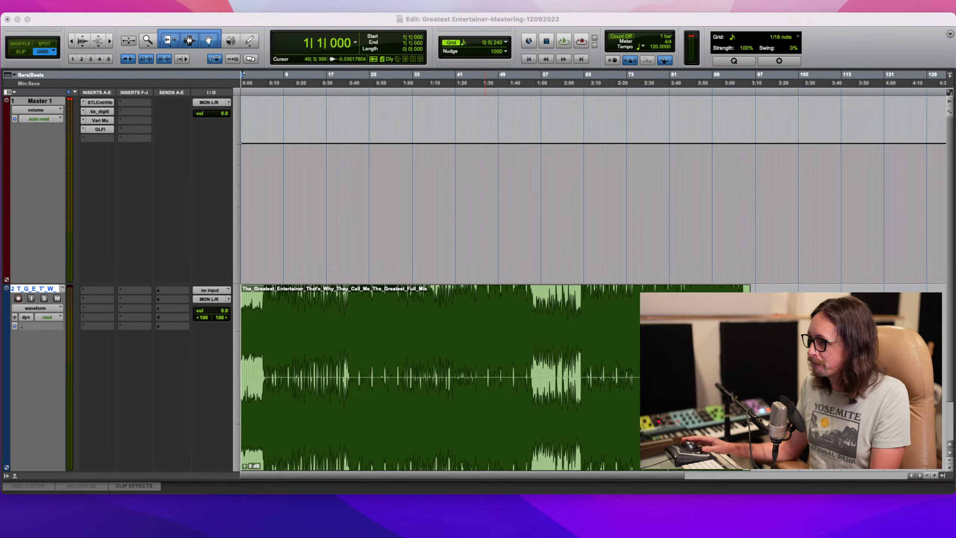
{"action": "key", "text": "space"}
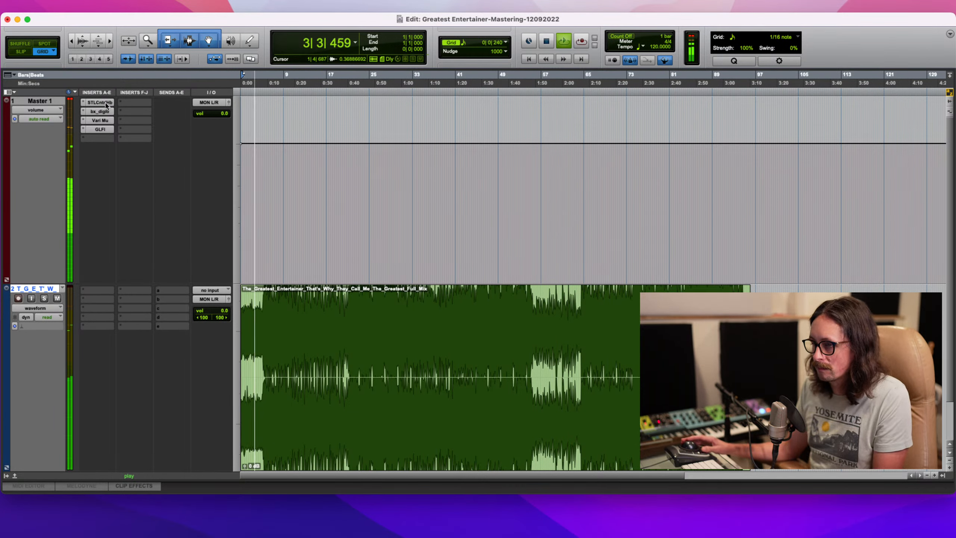
{"action": "left_click", "coordinate": [250, 316]}
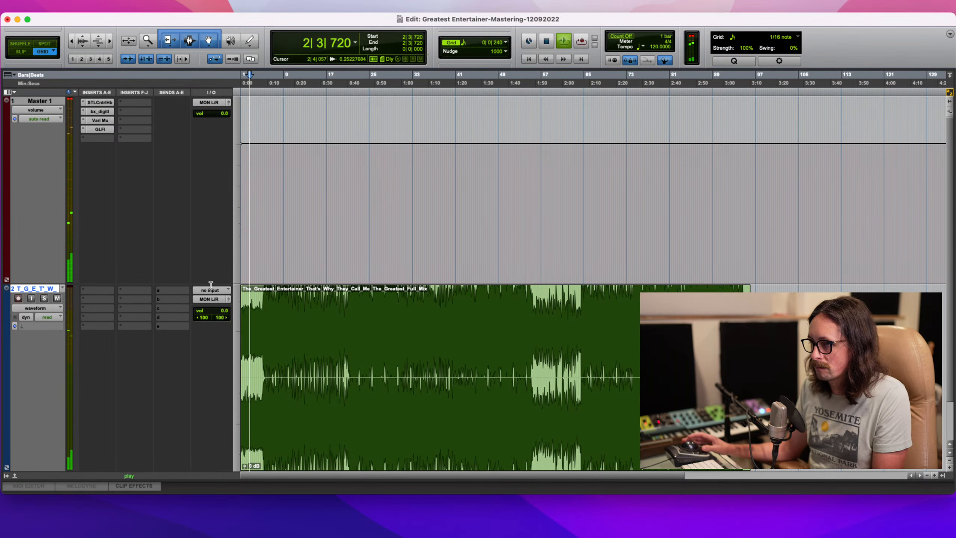
- Bypass STL ControlHub, bx_digital, Vari Mu and Gullfoss Master in turn while the intro plays
{"action": "left_click", "coordinate": [105, 102], "text": "super"}
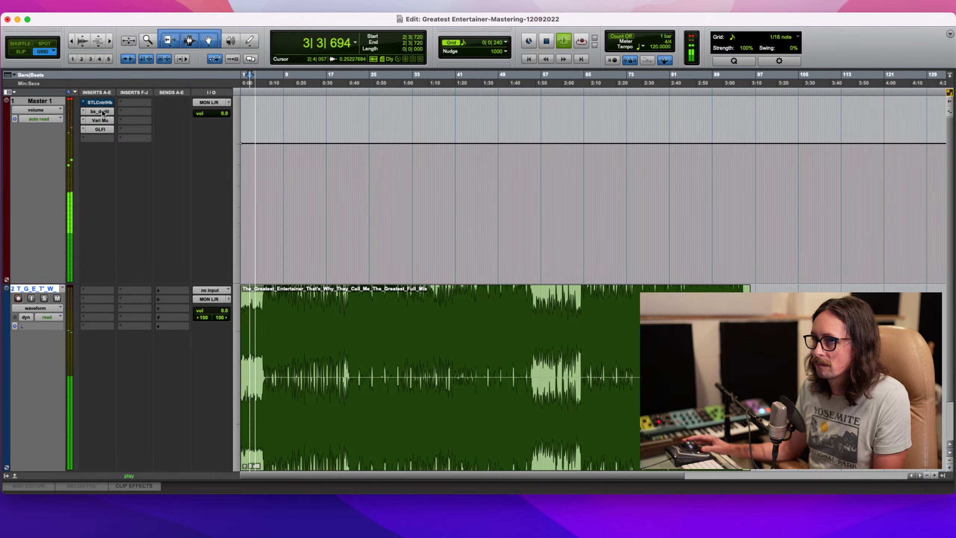
{"action": "left_click", "coordinate": [101, 112], "text": "super"}
{"action": "left_click", "coordinate": [100, 121], "text": "super"}
{"action": "left_click", "coordinate": [100, 129], "text": "super"}
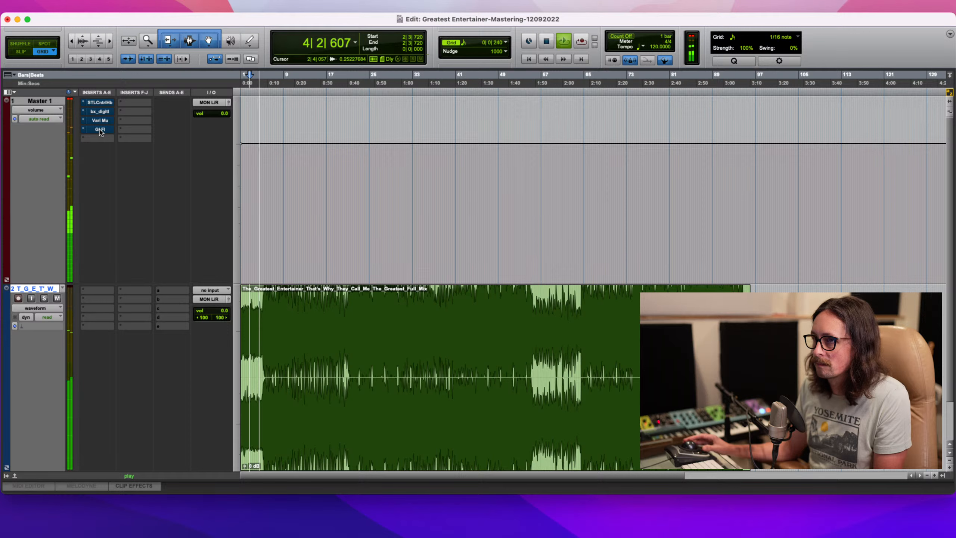
- Replay the intro from bar 2, beat 3, and re-enable all four master inserts one by one
{"action": "key", "text": "space"}
{"action": "key", "text": "space"}
{"action": "left_click", "coordinate": [104, 103], "text": "super"}
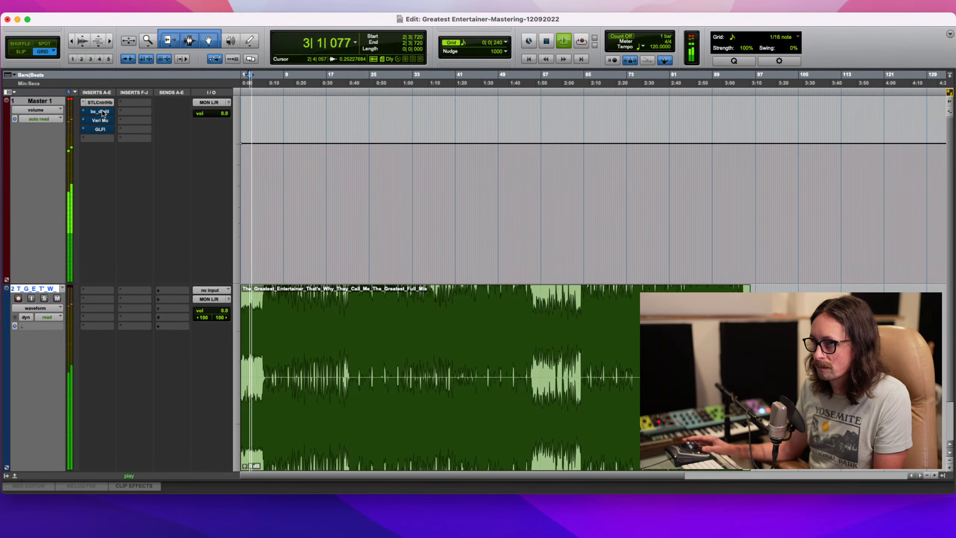
{"action": "left_click", "coordinate": [103, 111], "text": "super"}
{"action": "left_click", "coordinate": [102, 120], "text": "super"}
{"action": "left_click", "coordinate": [101, 129], "text": "super"}
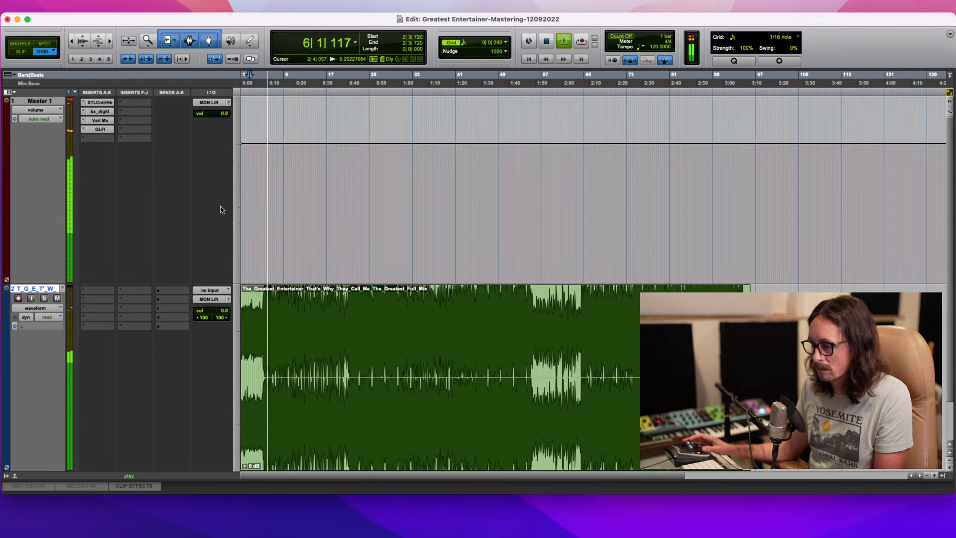
- Bypass all four master inserts again as playback continues to compare against the unprocessed mix
{"action": "left_click", "coordinate": [102, 103], "text": "super"}
{"action": "left_click", "coordinate": [103, 113], "text": "super"}
{"action": "left_click", "coordinate": [103, 121], "text": "super"}
{"action": "left_click", "coordinate": [104, 130], "text": "super"}
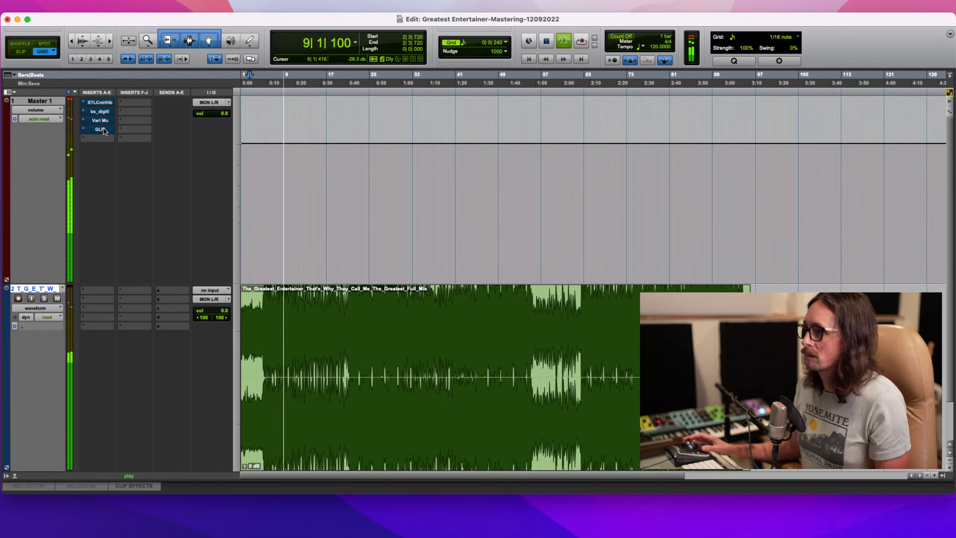
- Take the four inserts on the Master 1 track out of bypass while the song plays, and stop playback
{"action": "left_click", "coordinate": [104, 130], "text": "super"}
{"action": "left_click", "coordinate": [102, 121], "text": "super"}
{"action": "left_click", "coordinate": [102, 112], "text": "super"}
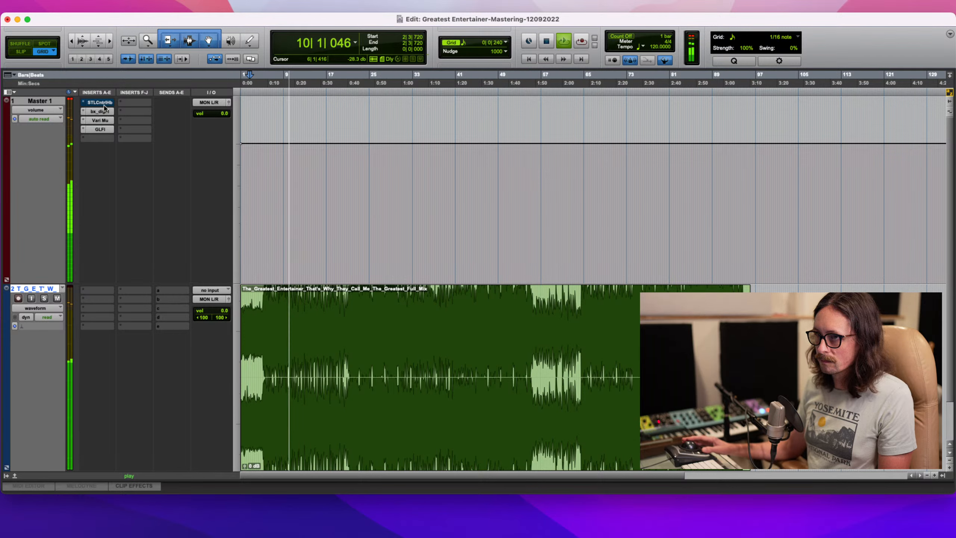
{"action": "left_click", "coordinate": [103, 103], "text": "super"}
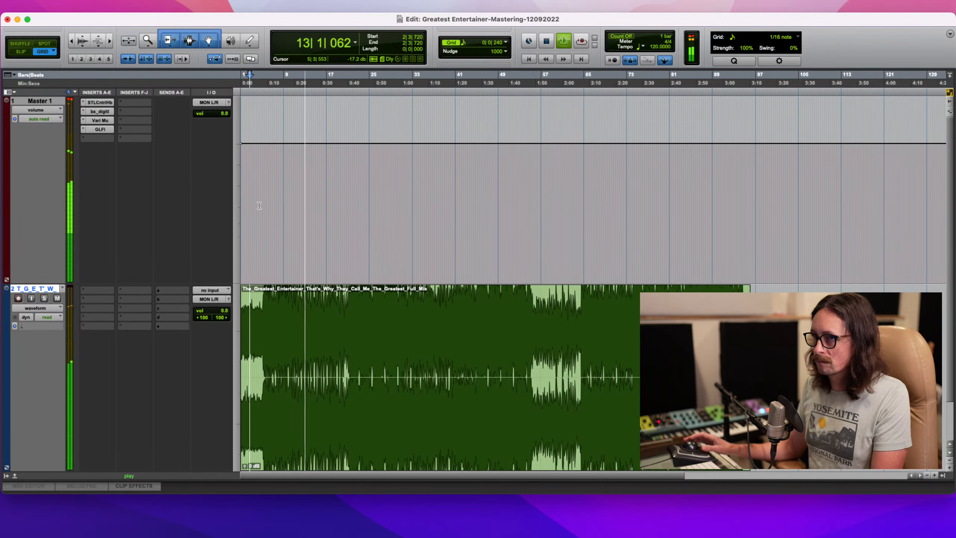
{"action": "key", "text": "space"}
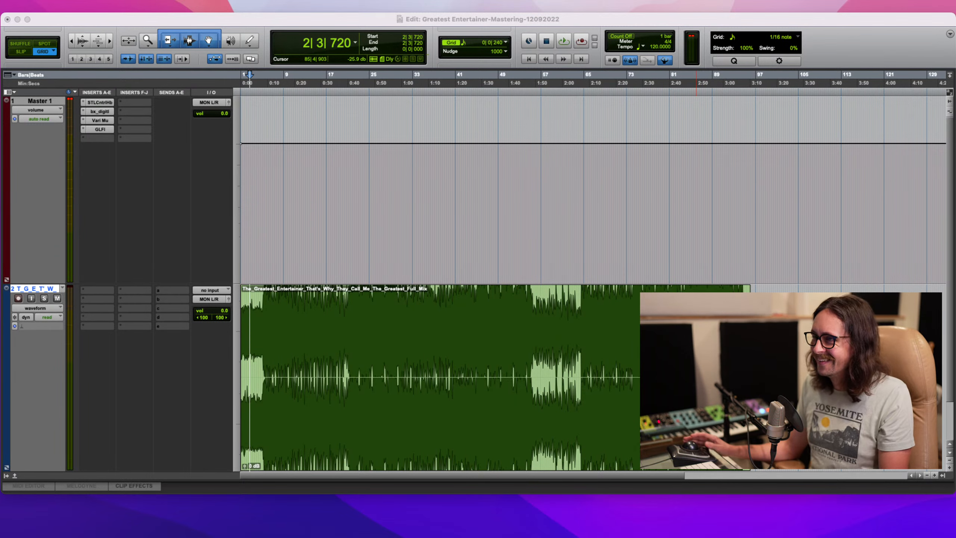
{"action": "left_click", "coordinate": [236, 18]}
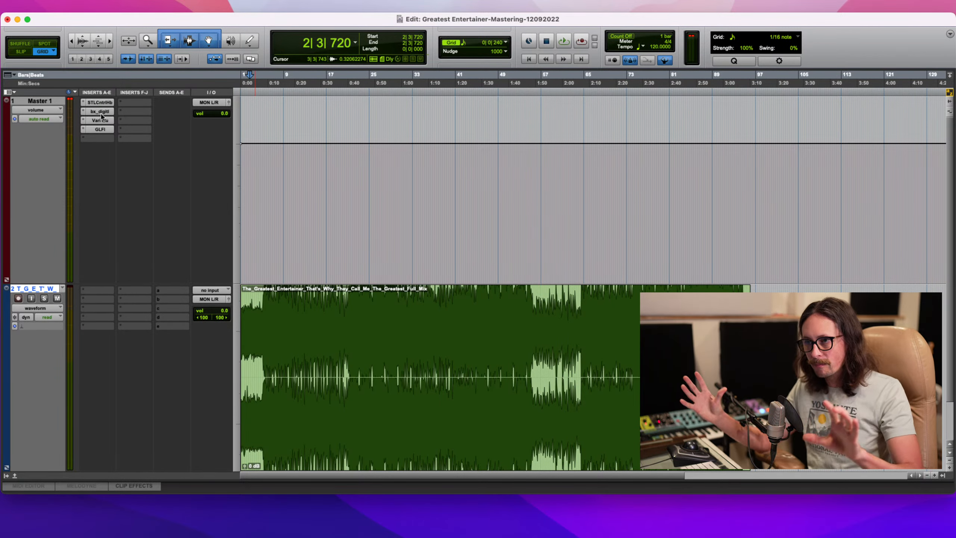
- Insert the stereo A.O.M. Invisible Limiter G2 in the third F-J slot of Master 1, dismiss its licence notice and close it
{"action": "left_click", "coordinate": [126, 121]}
{"action": "mouse_move", "coordinate": [142, 121]}
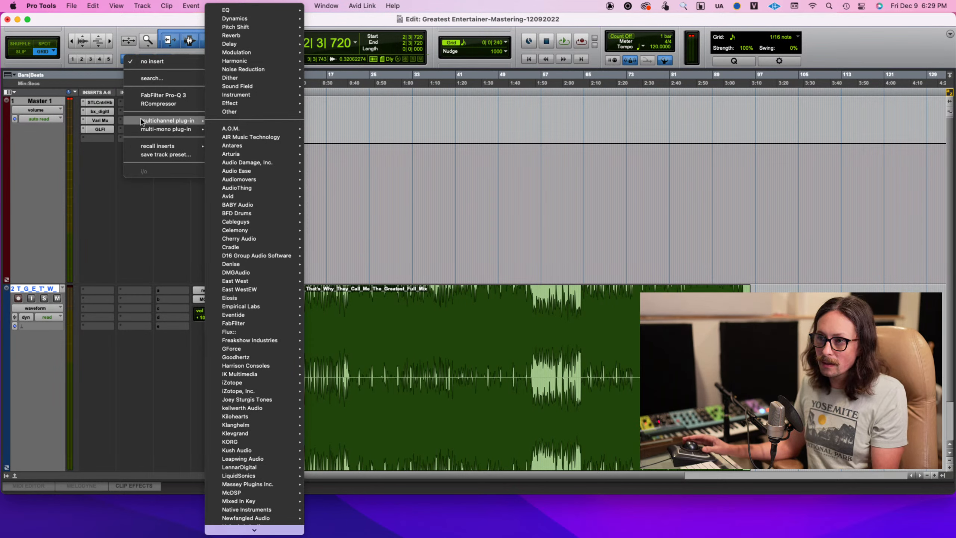
{"action": "mouse_move", "coordinate": [253, 132]}
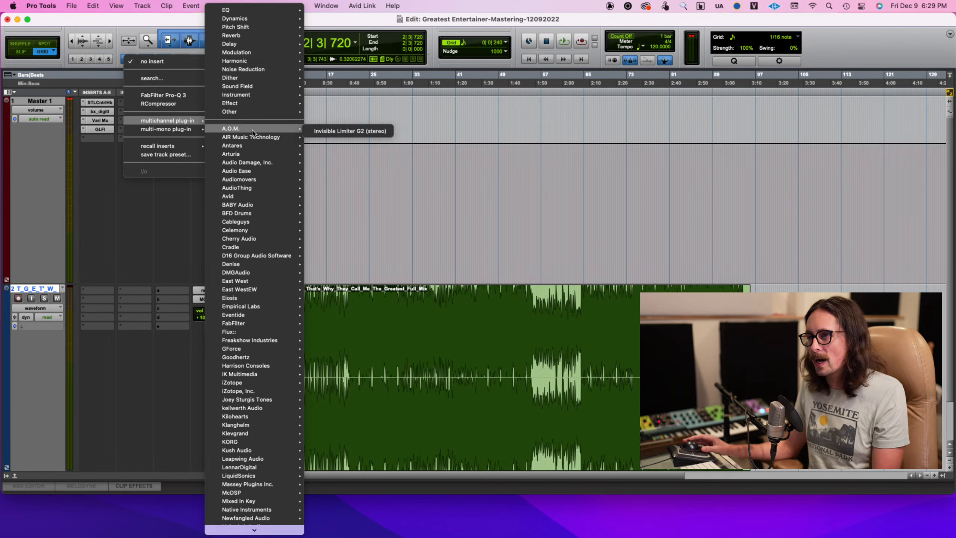
{"action": "left_click", "coordinate": [323, 130]}
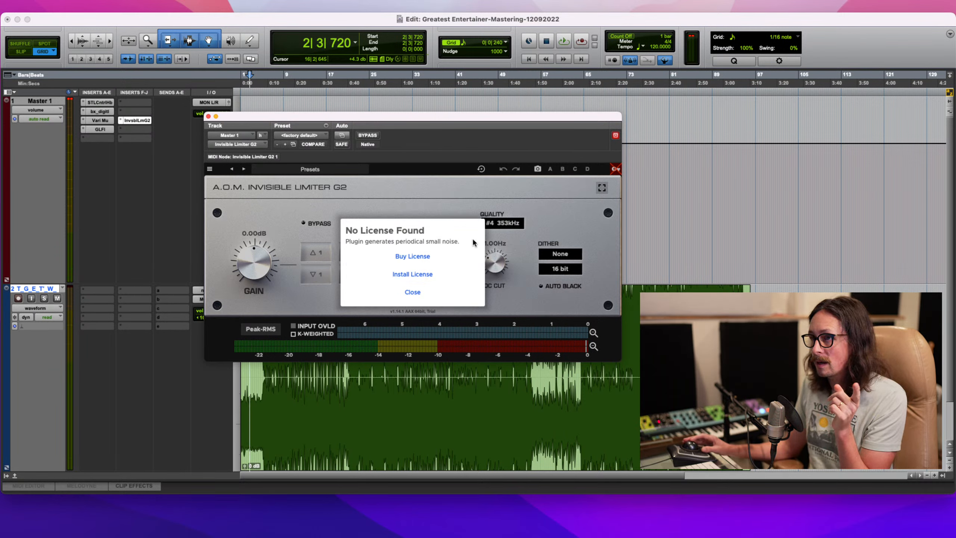
{"action": "left_click", "coordinate": [429, 295]}
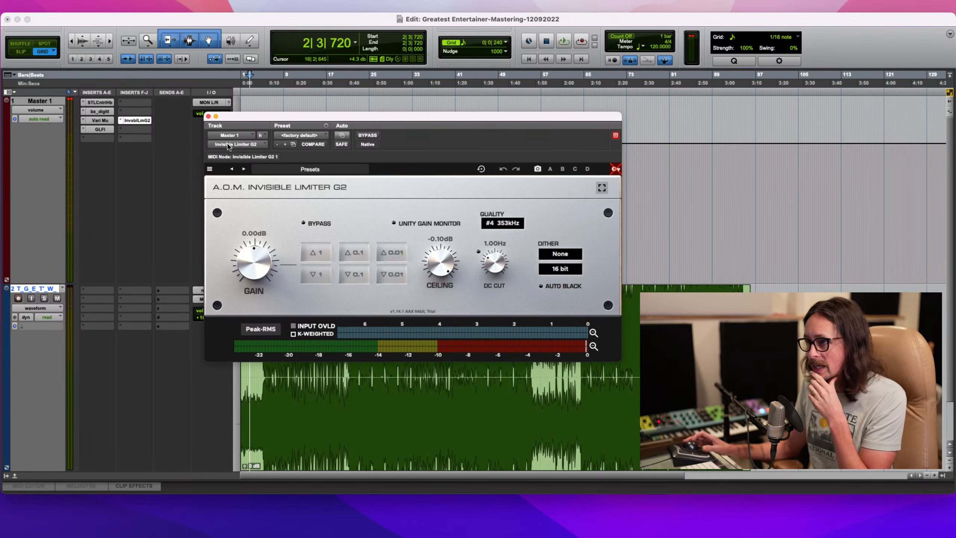
{"action": "left_click", "coordinate": [208, 117]}
- Replace the Invisible Limiter on Master 1 with the stereo DMG Audio Limitless plug-in and reposition its window
{"action": "left_click", "coordinate": [122, 121]}
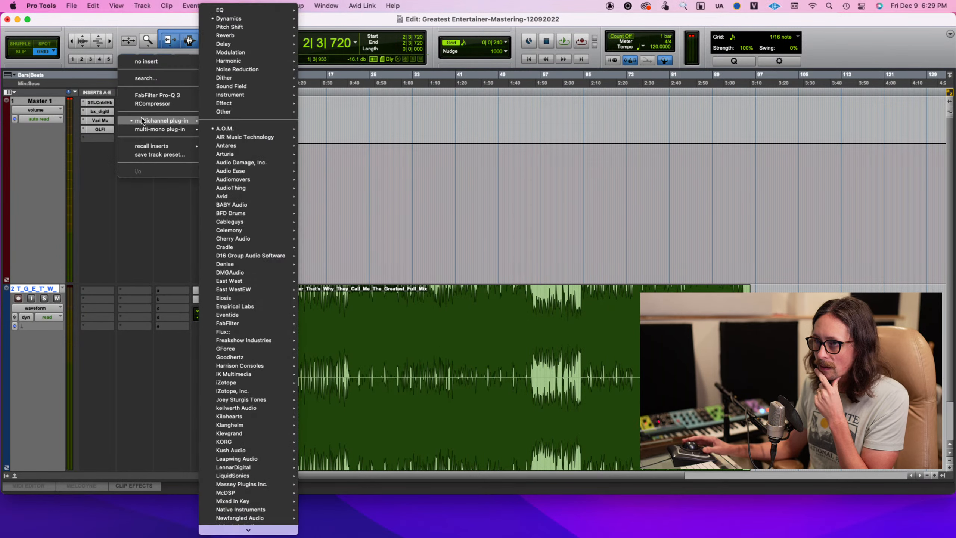
{"action": "scroll", "coordinate": [265, 346], "scroll_direction": "down", "scroll_amount": 5}
{"action": "mouse_move", "coordinate": [265, 346]}
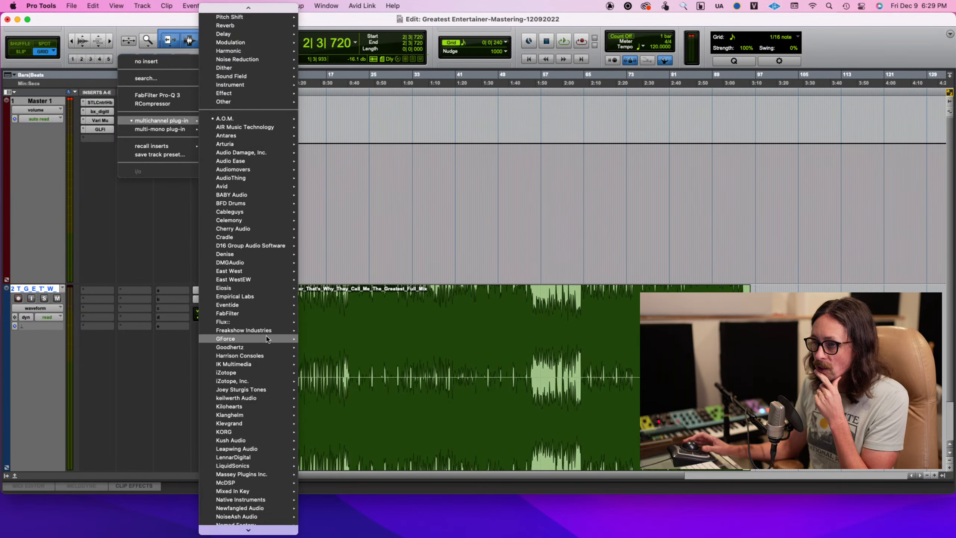
{"action": "scroll", "coordinate": [265, 346], "scroll_direction": "down", "scroll_amount": 3}
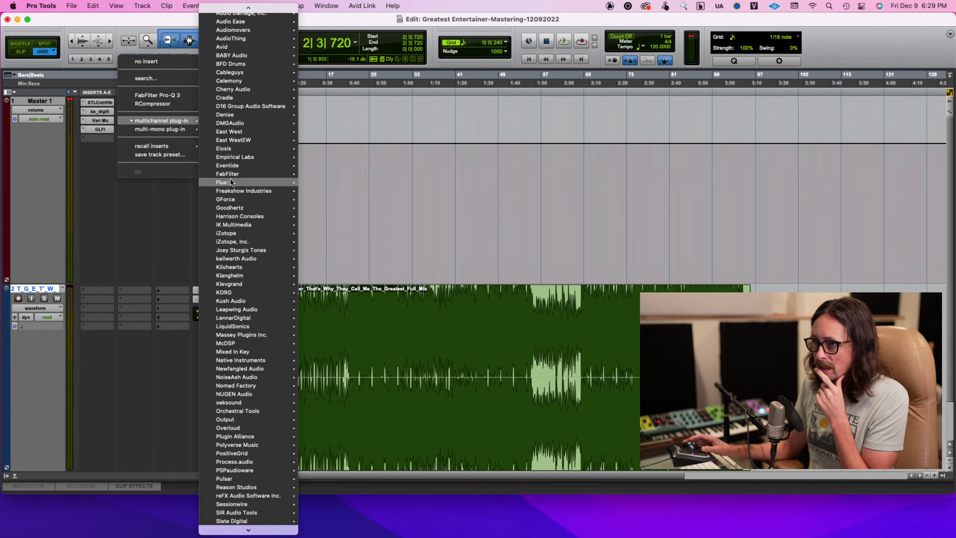
{"action": "mouse_move", "coordinate": [248, 125]}
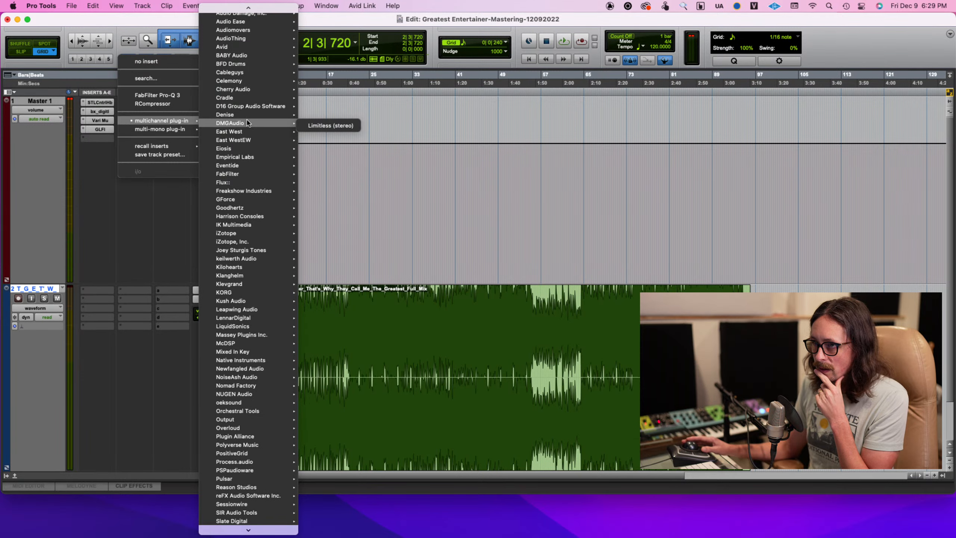
{"action": "left_click", "coordinate": [312, 127]}
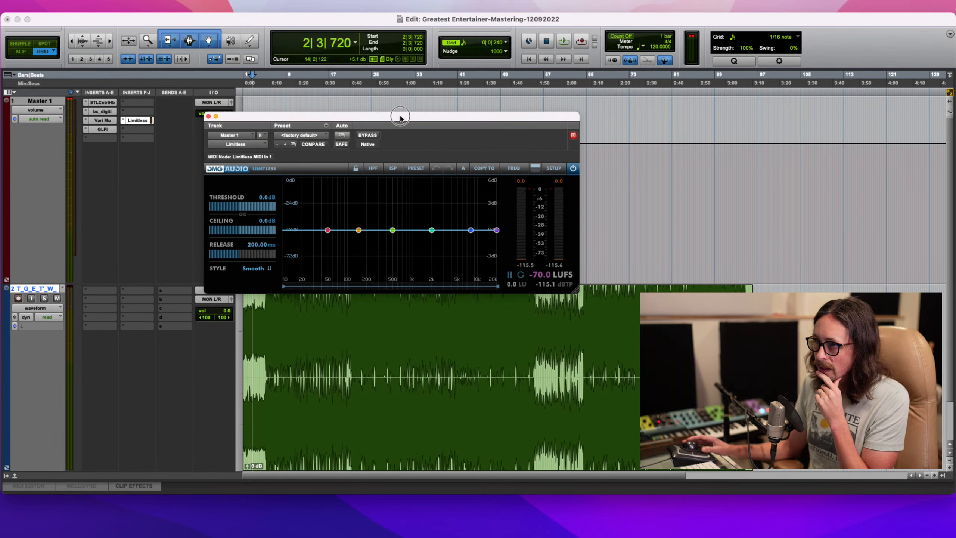
{"action": "left_click_drag", "start_coordinate": [400, 118], "coordinate": [414, 99]}
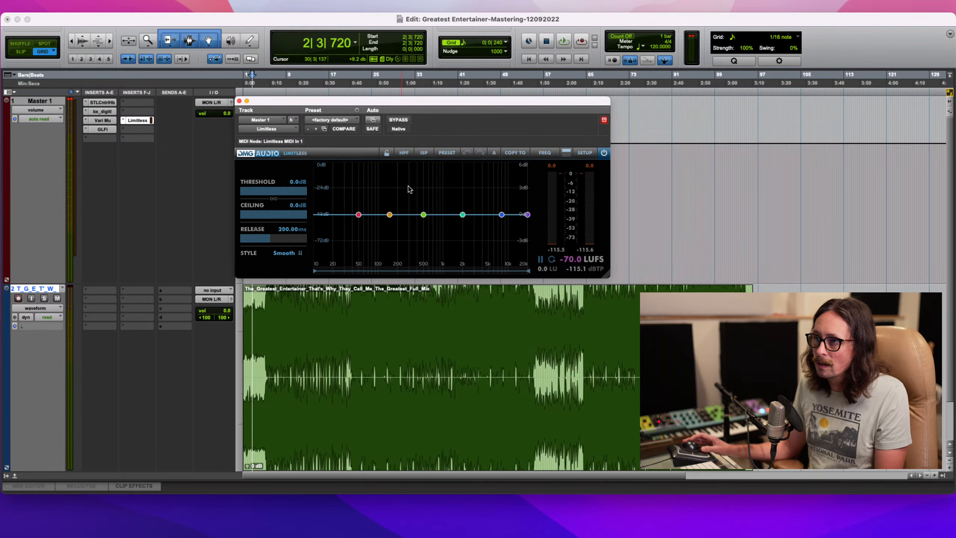
- Set the Limitless release to 154.15 ms and place the playback start at bar 5 of the mix
{"action": "mouse_move", "coordinate": [454, 220]}
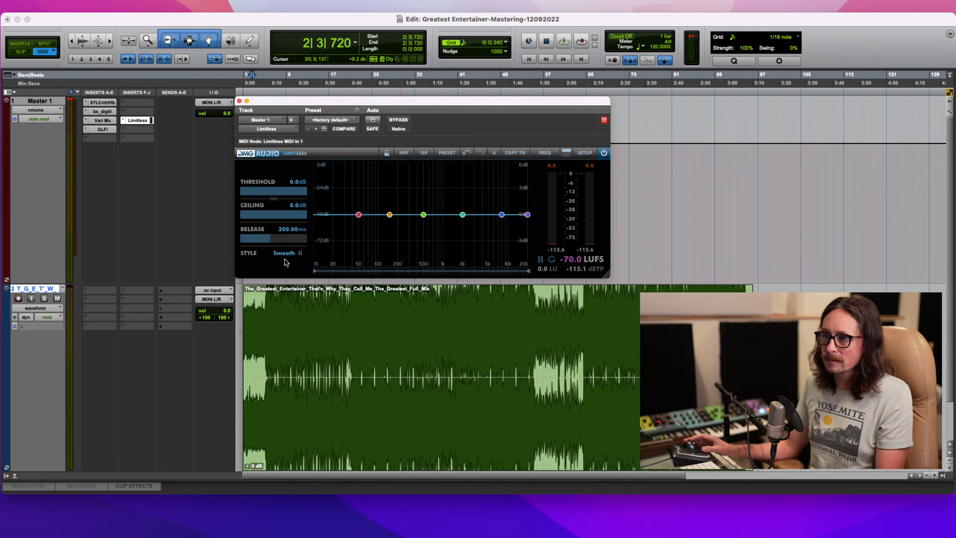
{"action": "left_click", "coordinate": [266, 240]}
{"action": "left_click", "coordinate": [265, 240]}
{"action": "left_click_drag", "start_coordinate": [264, 240], "coordinate": [261, 240]}
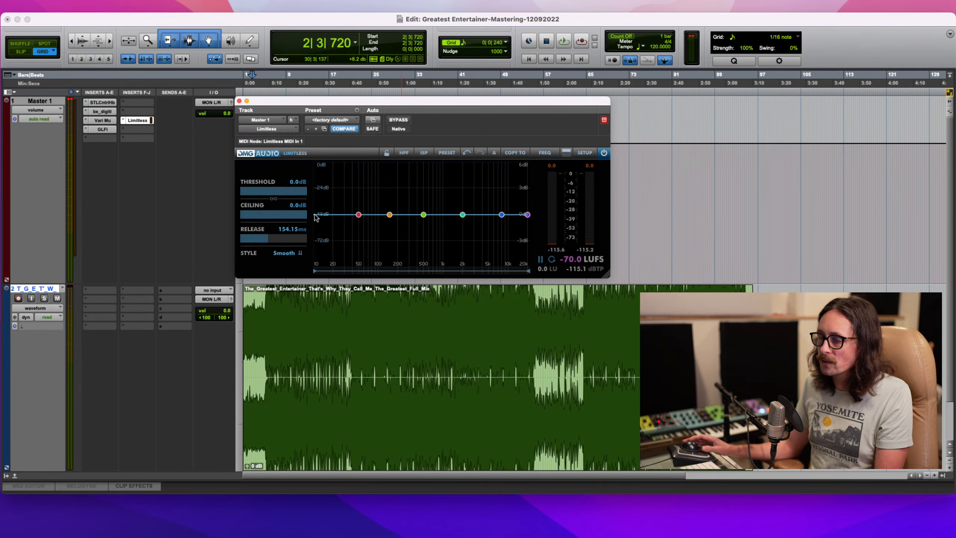
{"action": "left_click", "coordinate": [265, 333]}
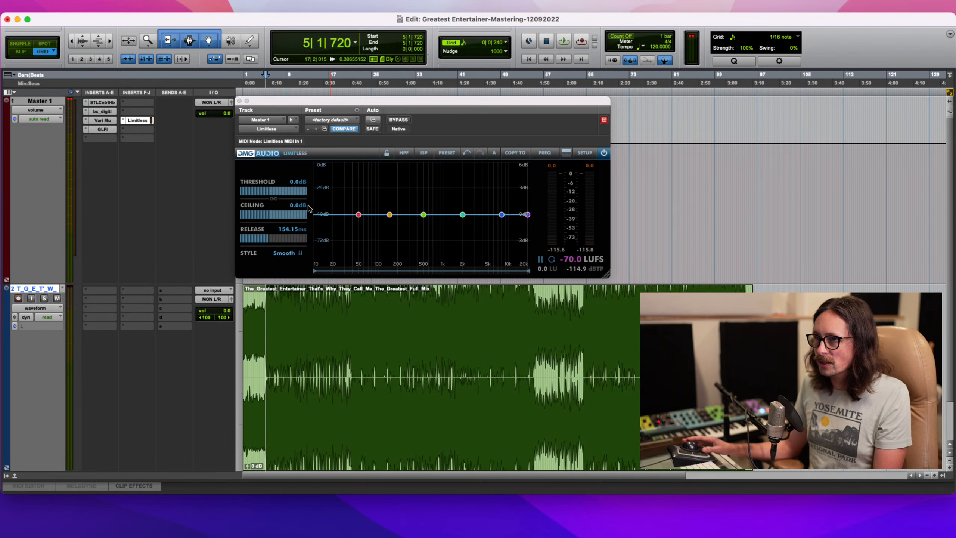
- Set the Limitless ceiling to -0.1 dB and its threshold to -1.6 dB, leaving the style on Smooth
{"action": "left_click", "coordinate": [304, 217]}
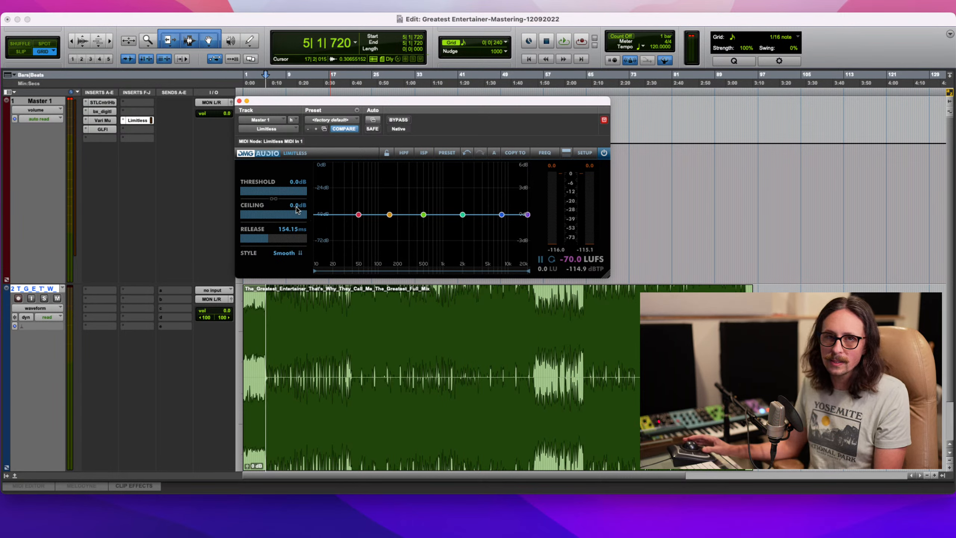
{"action": "left_click_drag", "start_coordinate": [305, 218], "coordinate": [305, 218]}
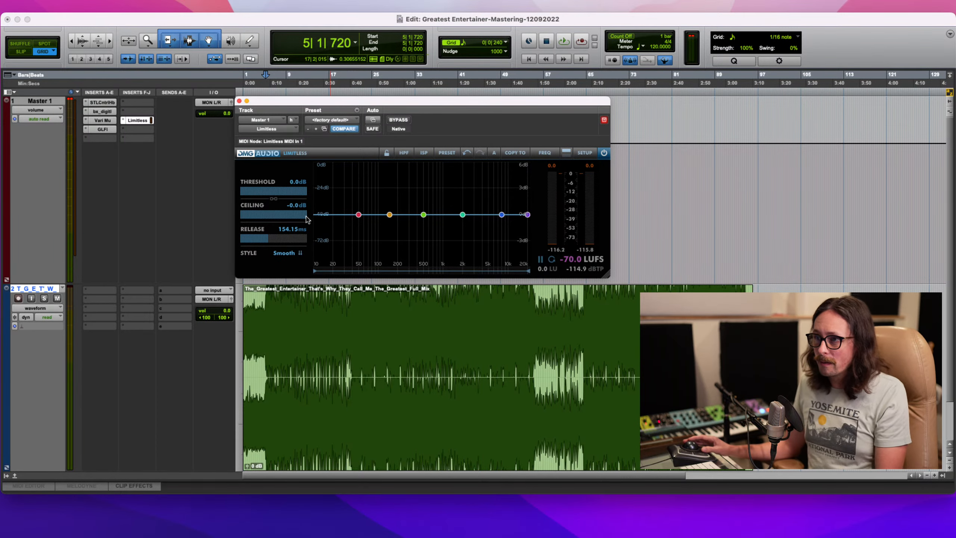
{"action": "left_click", "coordinate": [306, 219]}
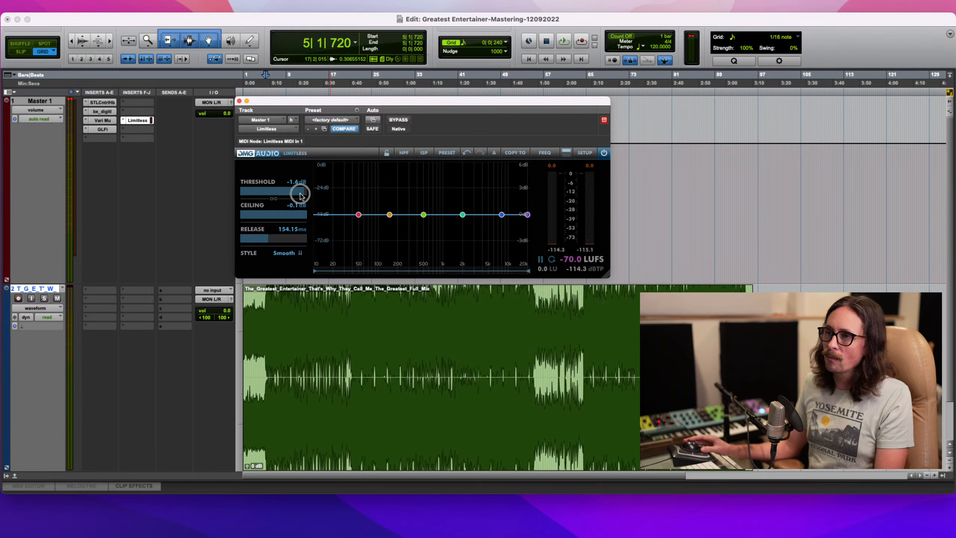
{"action": "left_click", "coordinate": [283, 256]}
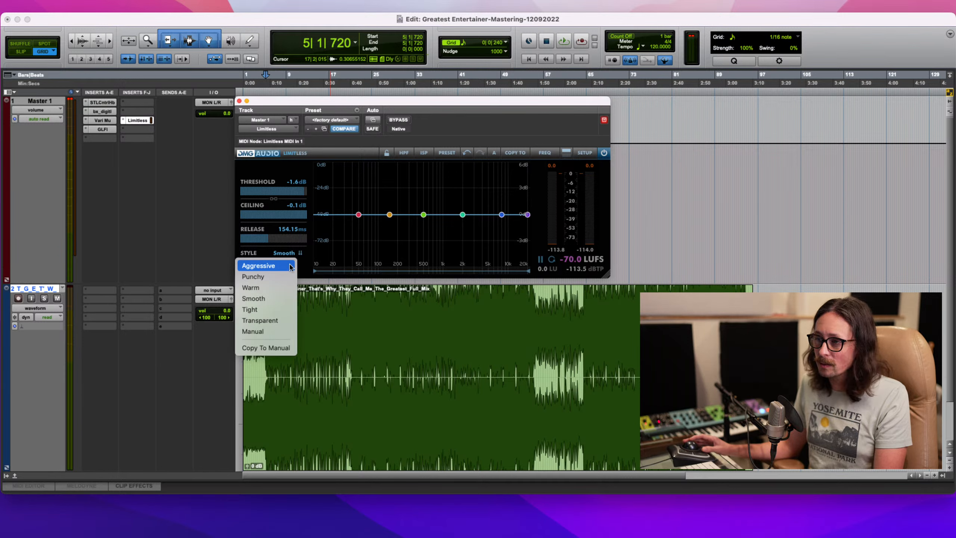
{"action": "left_click", "coordinate": [304, 269]}
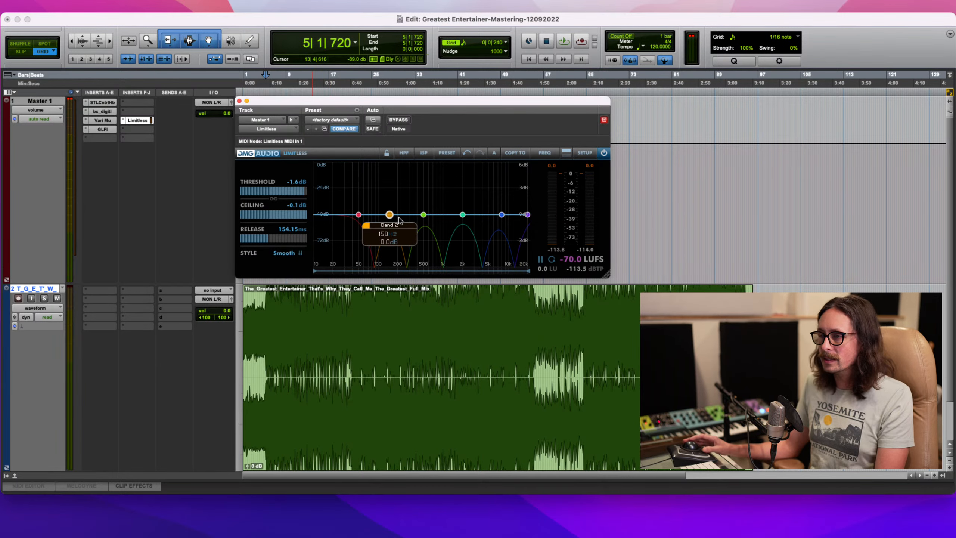
{"action": "mouse_move", "coordinate": [359, 219]}
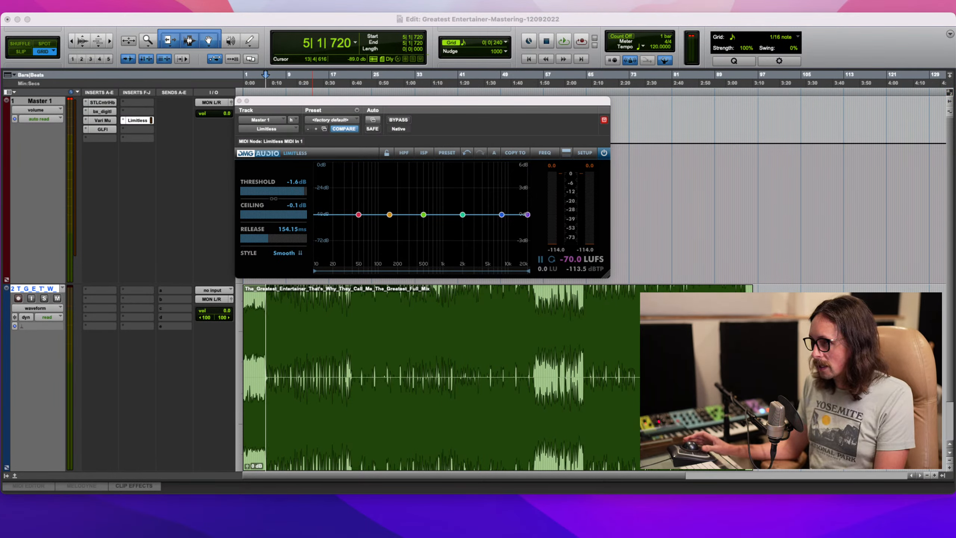
- Play the mix from bar 5, around bar 21 and from bar 84 while adjusting the Limitless threshold to -2.3 dB
{"action": "left_click", "coordinate": [598, 21]}
{"action": "key", "text": "space"}
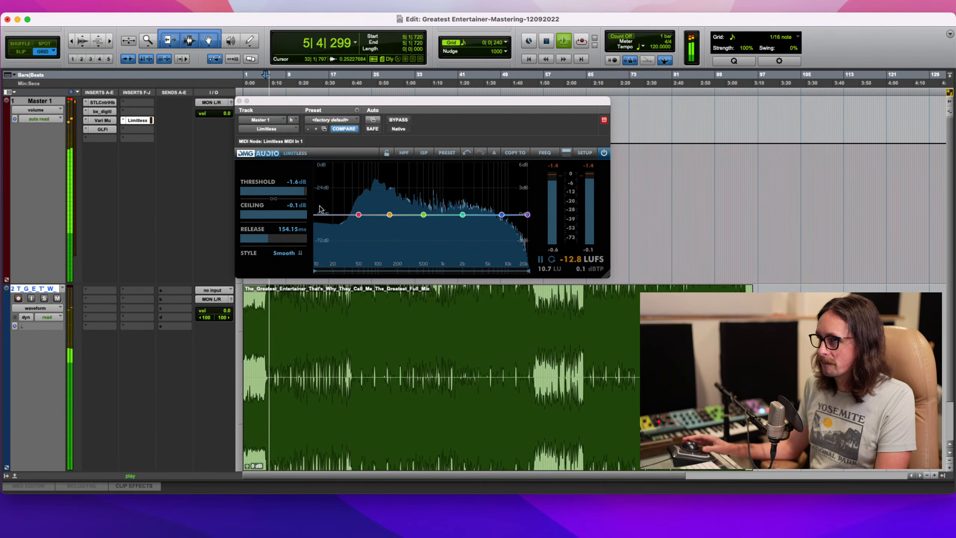
{"action": "left_click_drag", "start_coordinate": [298, 192], "coordinate": [294, 196]}
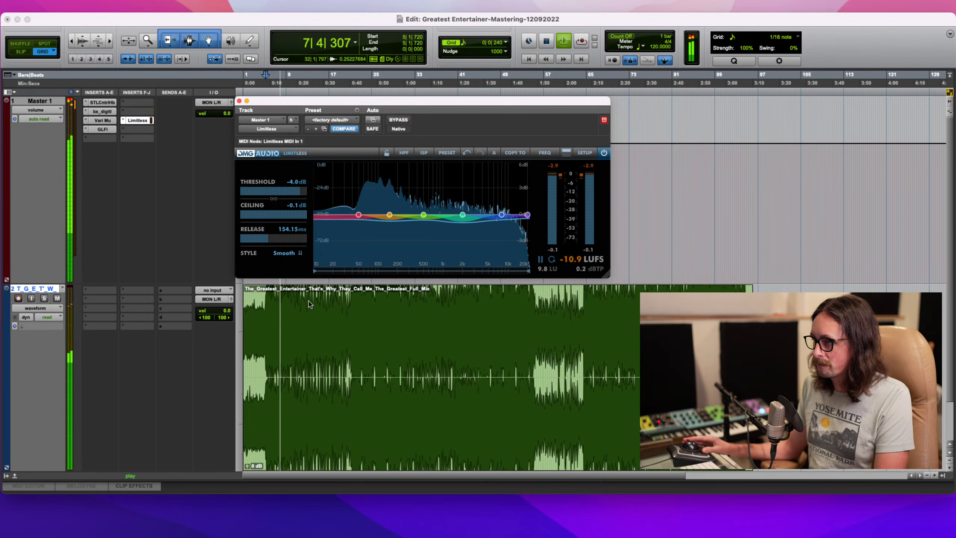
{"action": "left_click", "coordinate": [353, 331]}
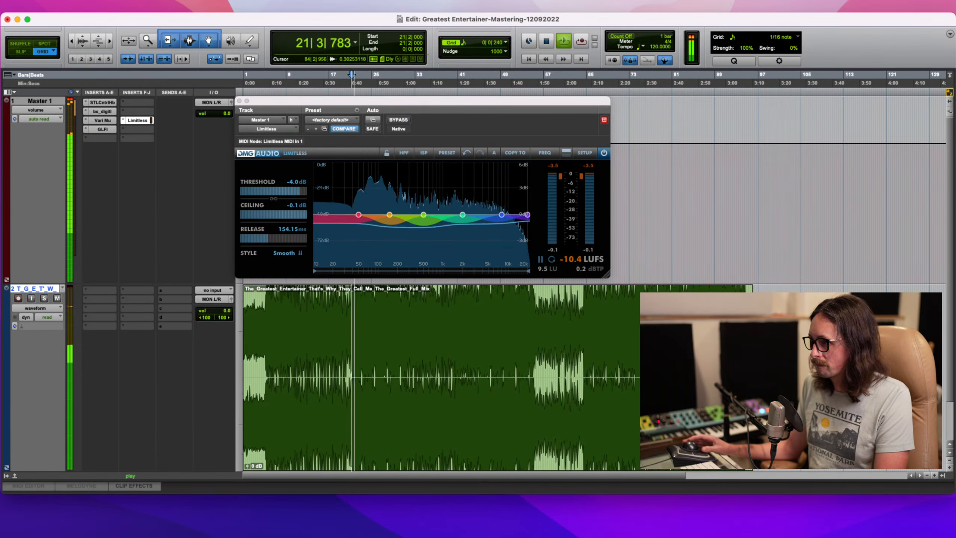
{"action": "left_click", "coordinate": [692, 335]}
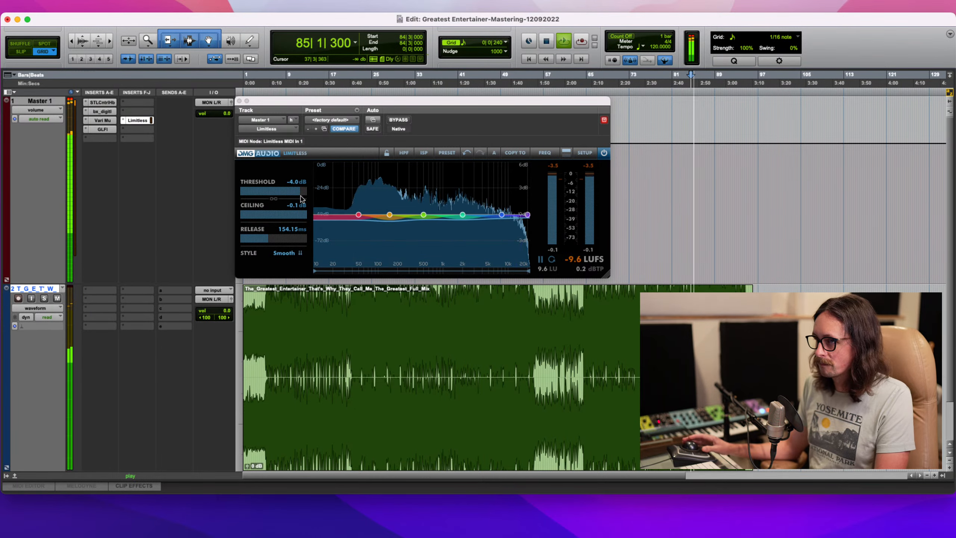
{"action": "left_click_drag", "start_coordinate": [301, 197], "coordinate": [303, 192]}
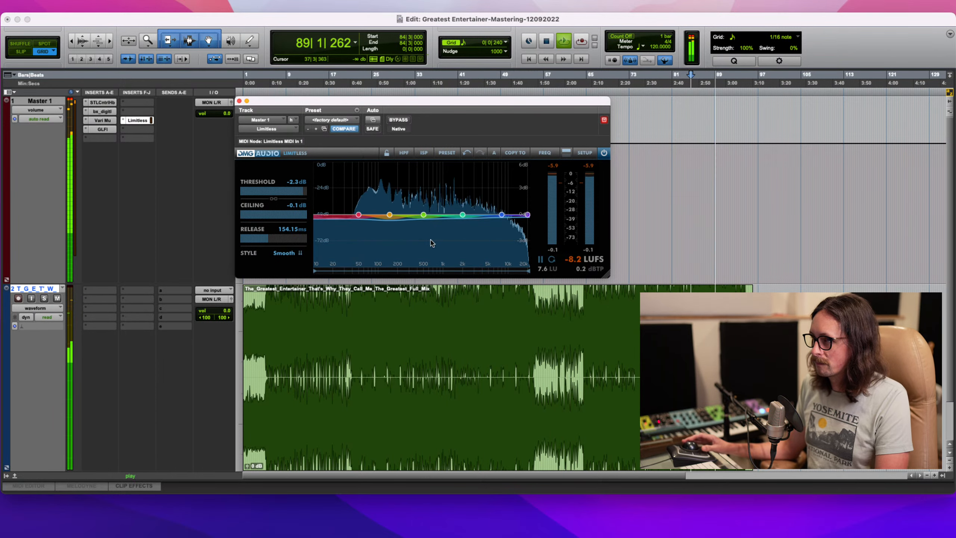
- Lower Limitless bands 1 to 3 slightly, with band 2 at 212 Hz and -0.3 dB, and raise band 4 to 0.5 dB at 1.1 kHz
{"action": "left_click", "coordinate": [359, 217]}
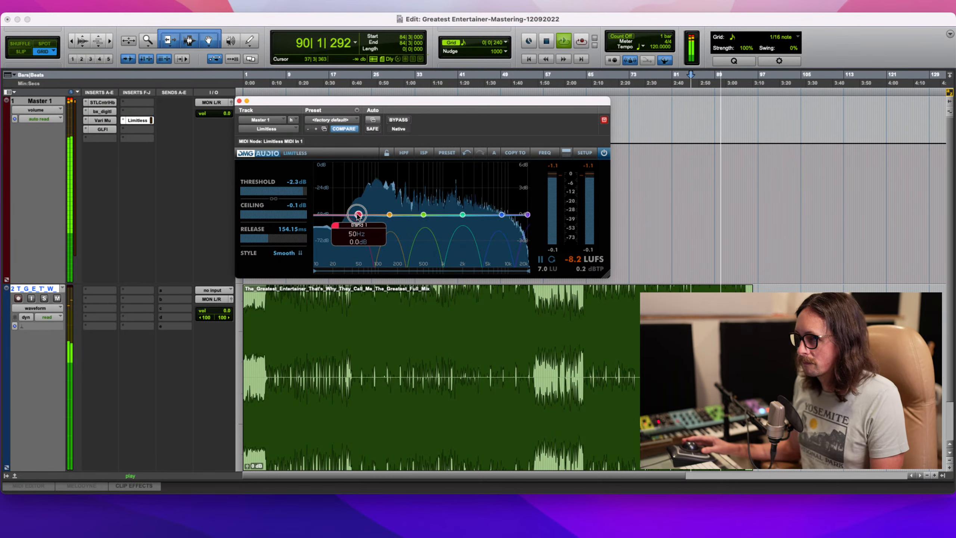
{"action": "left_click_drag", "start_coordinate": [359, 216], "coordinate": [446, 213]}
{"action": "key", "text": "space"}
{"action": "key", "text": "space"}
{"action": "key", "text": "space"}
{"action": "key", "text": "space"}
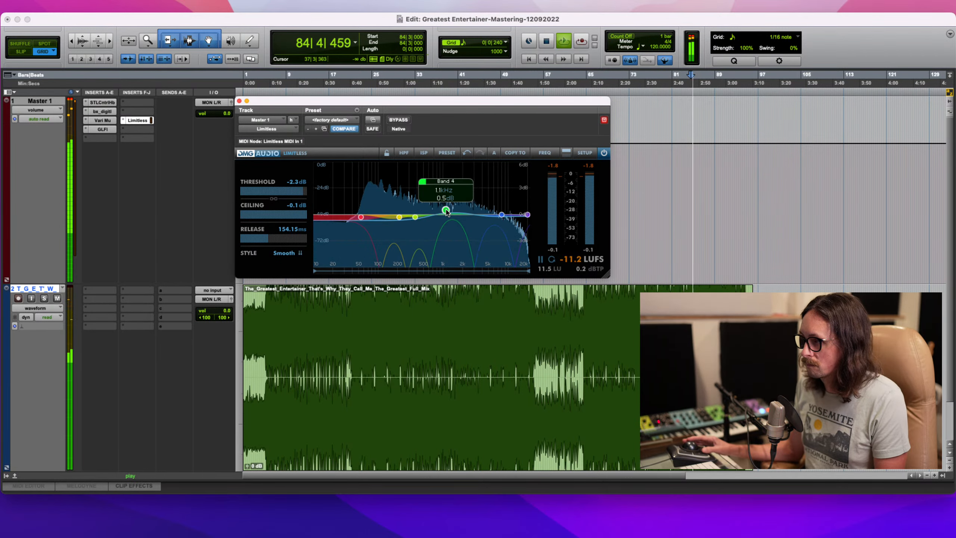
- Reduce band 4's boost, shift it slightly above 1.1 kHz, and replay the section from bar 84
{"action": "left_click_drag", "start_coordinate": [446, 213], "coordinate": [450, 215]}
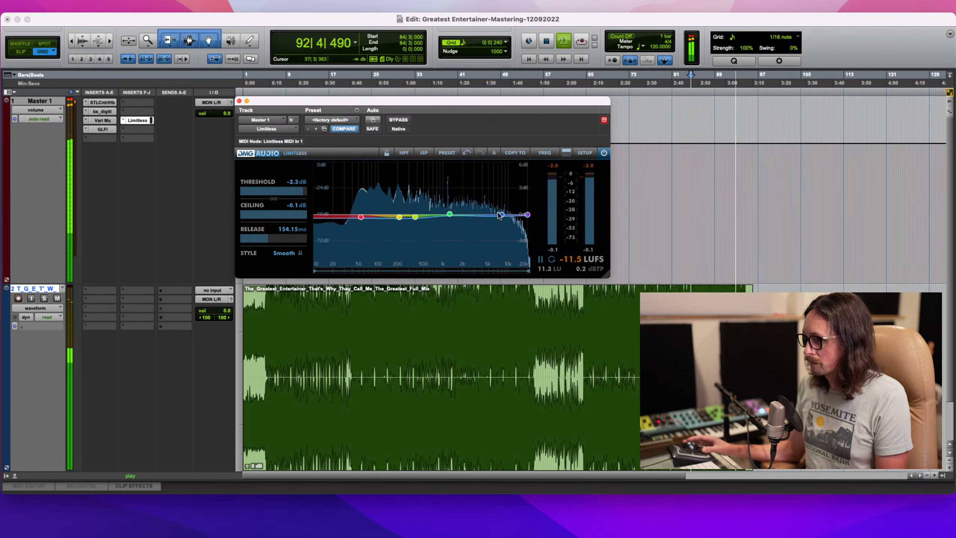
{"action": "key", "text": "space"}
{"action": "key", "text": "space"}
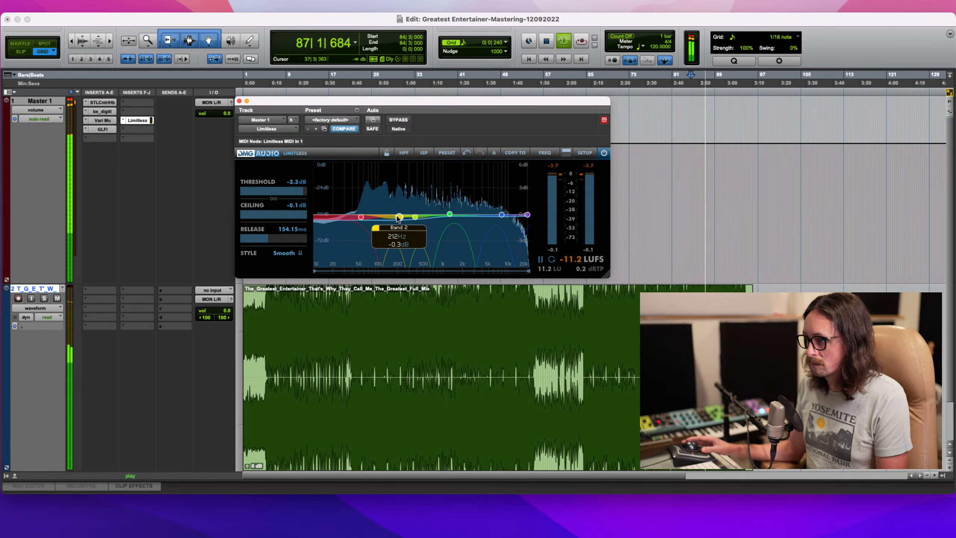
- Set the Limitless threshold to -2.6 dB and move band 1 to 111 Hz at -0.4 dB
{"action": "left_click_drag", "start_coordinate": [301, 192], "coordinate": [301, 193]}
{"action": "left_click_drag", "start_coordinate": [361, 217], "coordinate": [381, 220]}
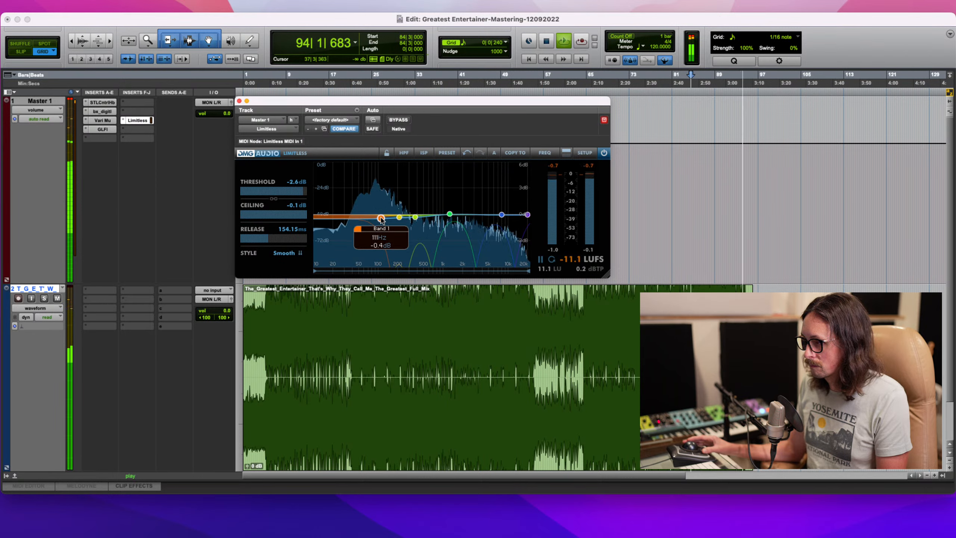
- Replay the section from bar 84 and move Limitless band 2 to 266 Hz at -0.4 dB
{"action": "key", "text": "space"}
{"action": "key", "text": "space"}
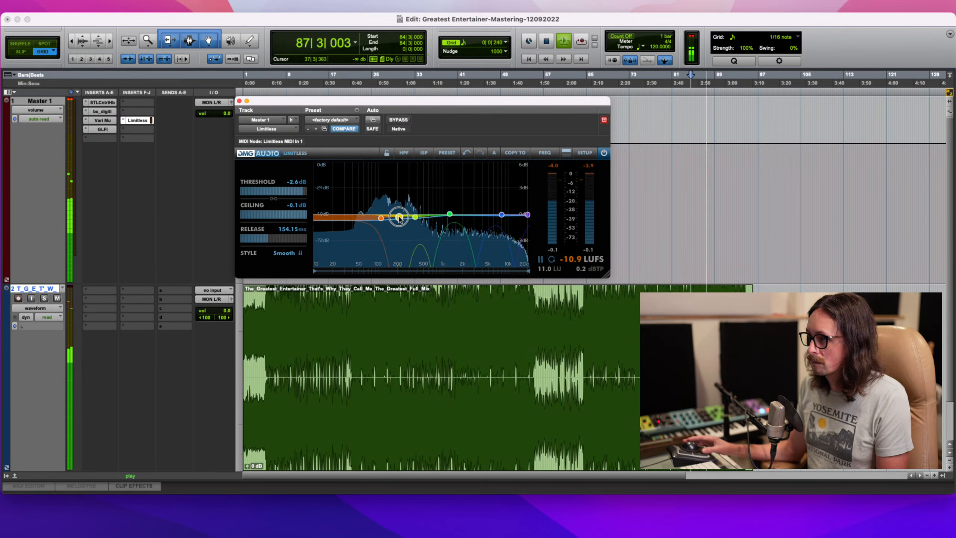
{"action": "left_click_drag", "start_coordinate": [397, 220], "coordinate": [406, 218]}
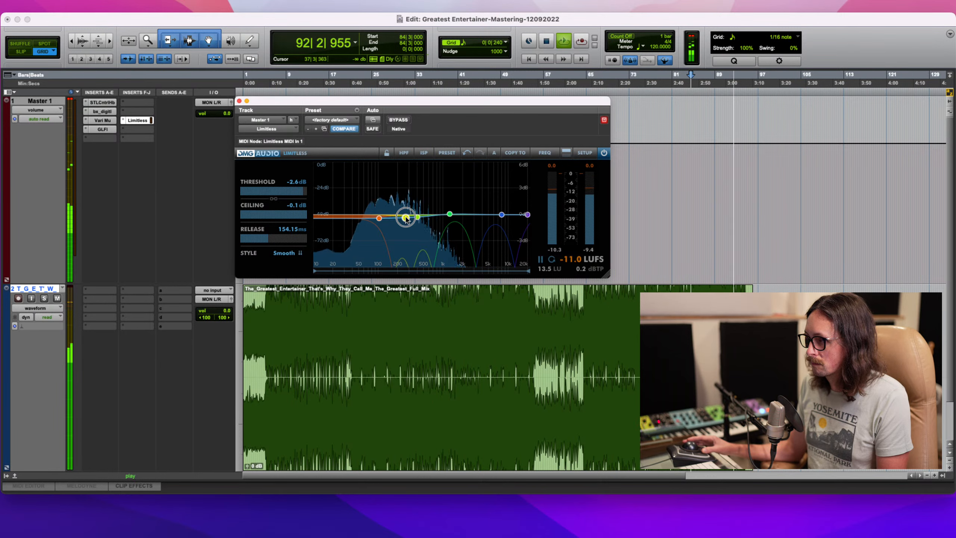
- Replay from bar 84 while setting the Limitless release to 137.26 ms and the threshold to -2.4 dB
{"action": "key", "text": "space"}
{"action": "key", "text": "space"}
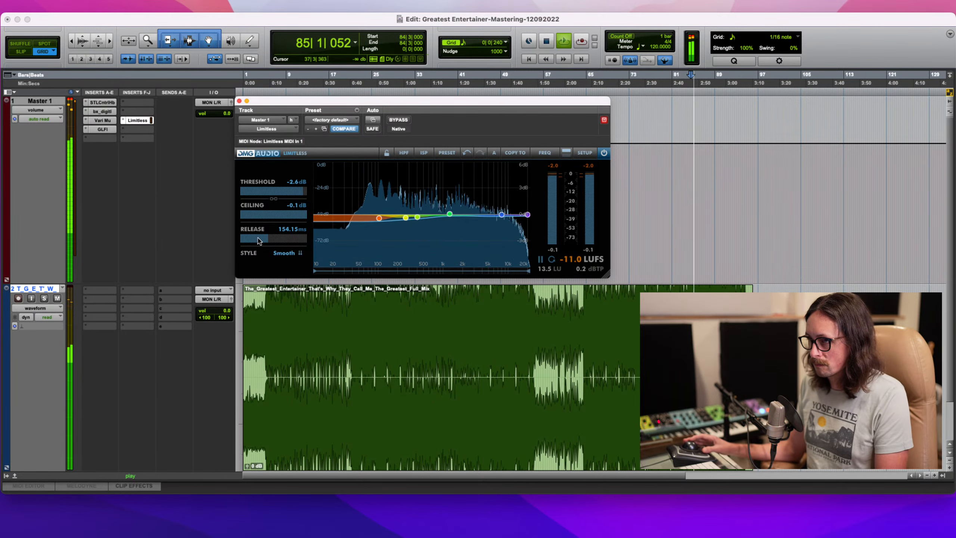
{"action": "left_click_drag", "start_coordinate": [265, 241], "coordinate": [264, 243]}
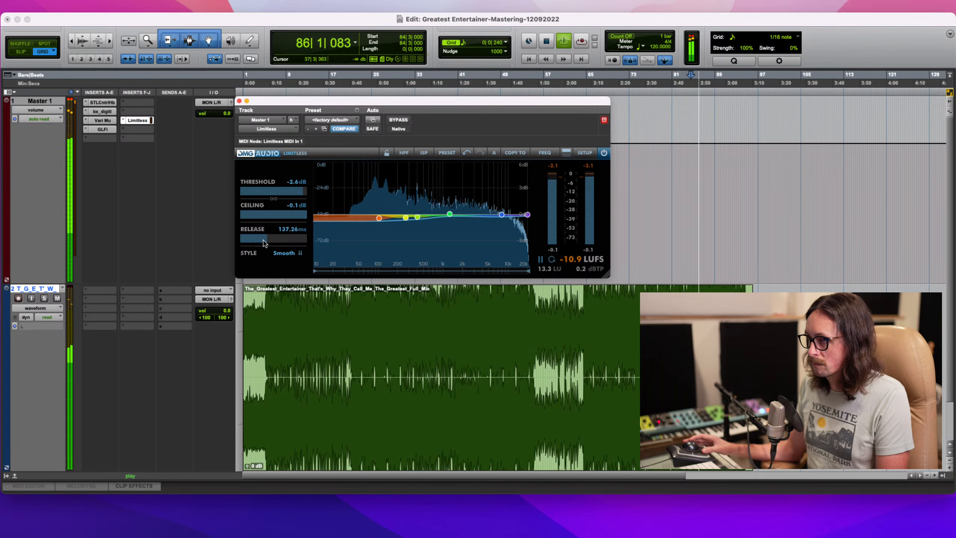
{"action": "left_click_drag", "start_coordinate": [301, 191], "coordinate": [300, 189]}
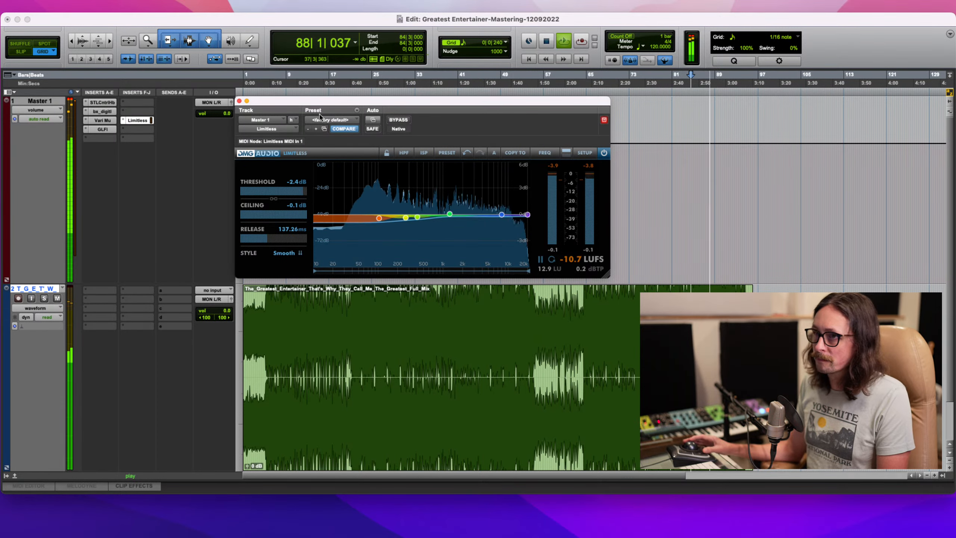
- Compare the ending section with Limitless bypassed and active, leaving the limiter active
{"action": "left_click", "coordinate": [397, 121]}
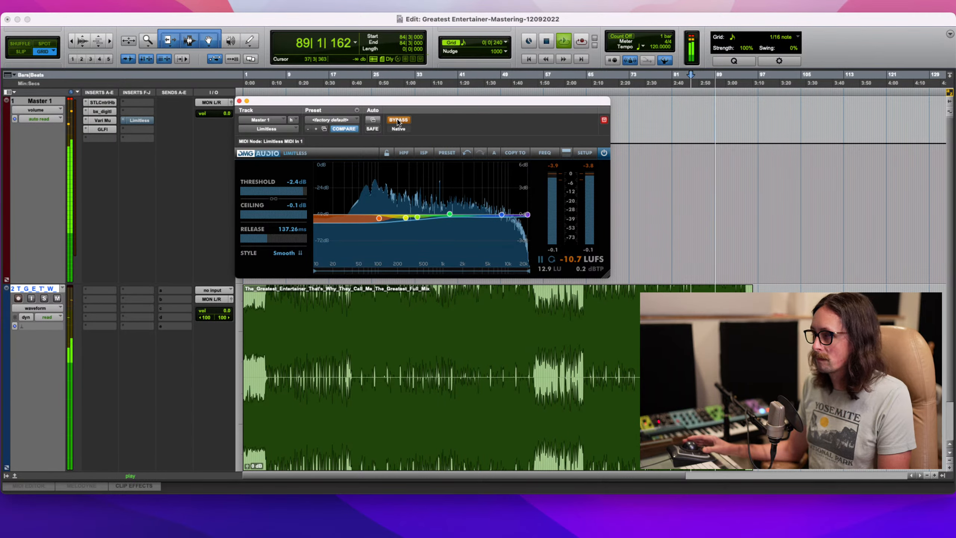
{"action": "left_click", "coordinate": [398, 120]}
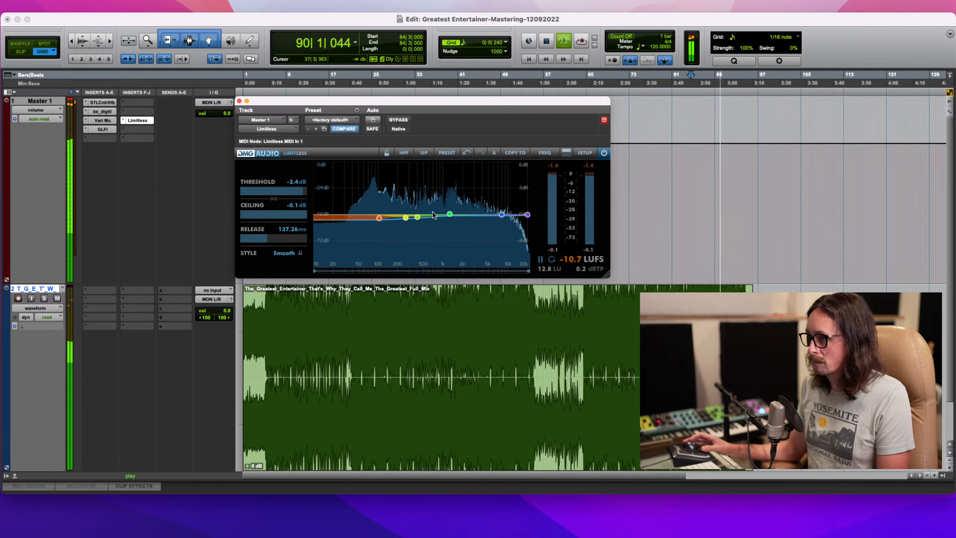
{"action": "left_click", "coordinate": [399, 120]}
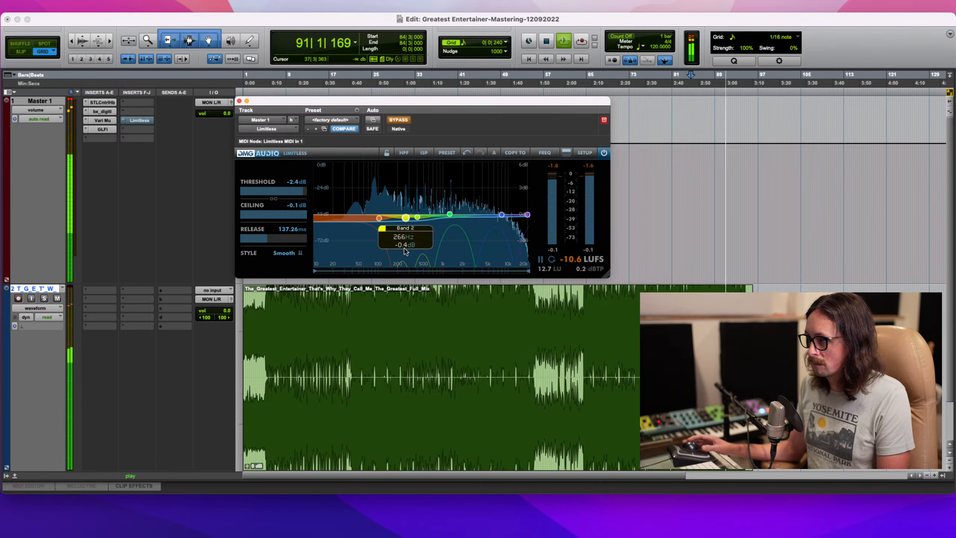
{"action": "left_click", "coordinate": [398, 121]}
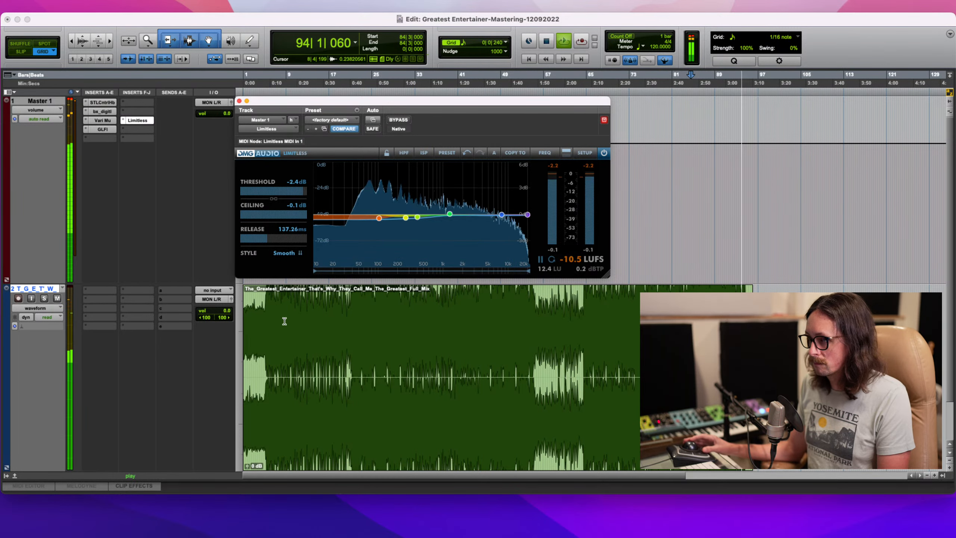
- Play the song from bar 8 and compare it with Limitless bypassed and active, leaving the limiter active
{"action": "left_click", "coordinate": [285, 339]}
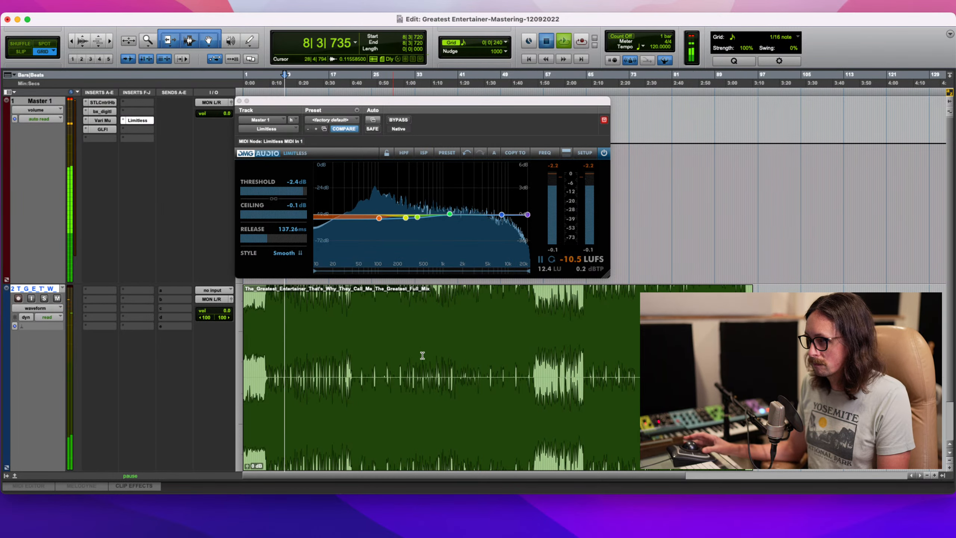
{"action": "left_click", "coordinate": [401, 121]}
{"action": "left_click", "coordinate": [401, 121]}
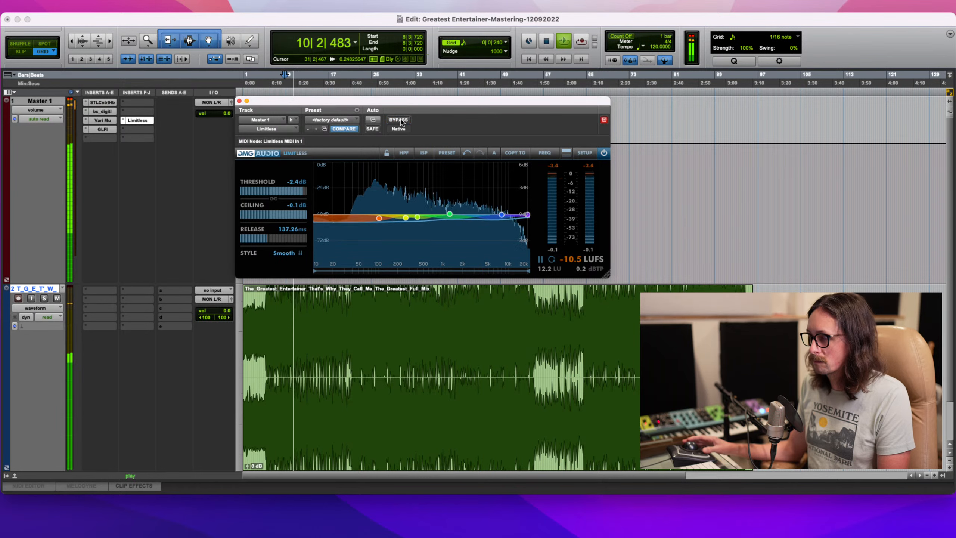
{"action": "left_click", "coordinate": [400, 120]}
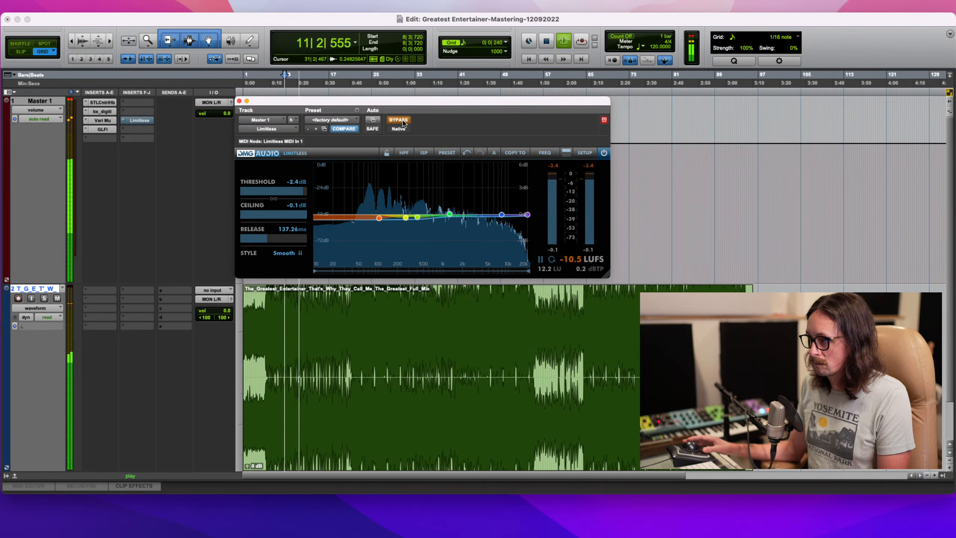
{"action": "left_click", "coordinate": [401, 120]}
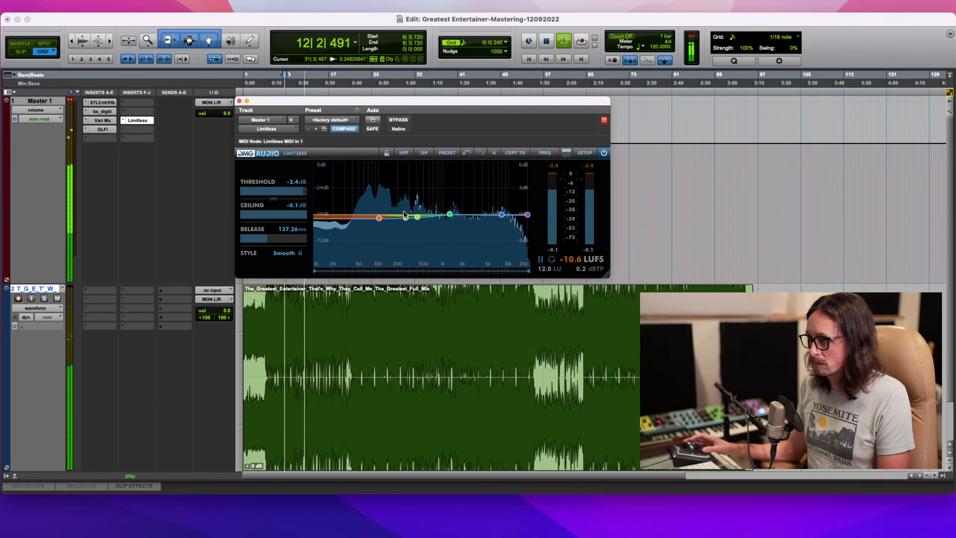
{"action": "mouse_move", "coordinate": [406, 217]}
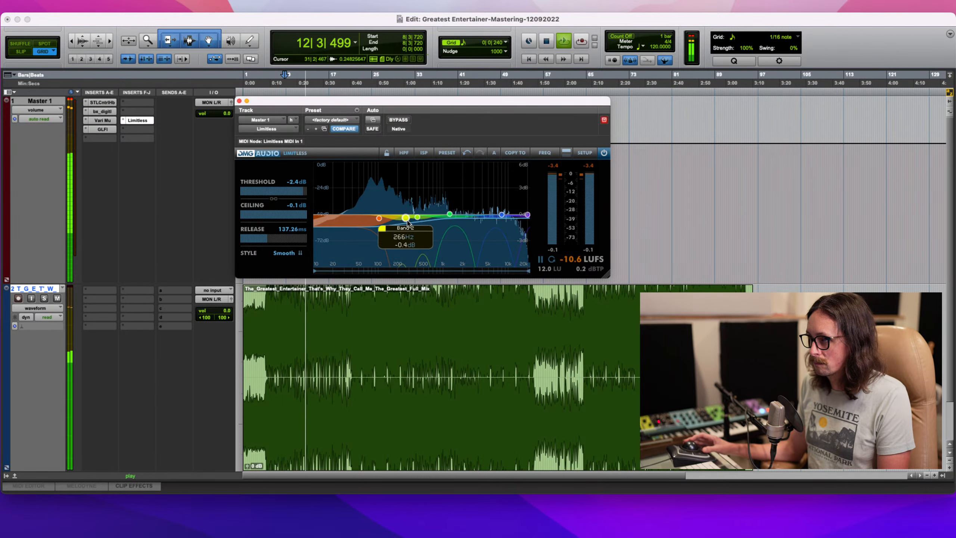
{"action": "left_click", "coordinate": [401, 121]}
{"action": "left_click", "coordinate": [401, 120]}
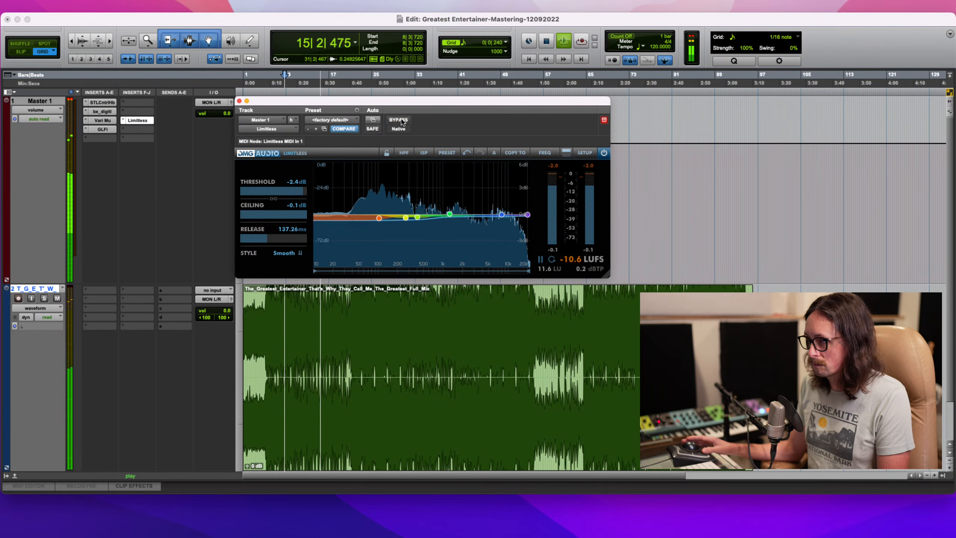
- Bypass all the master track's inserts during playback to hear the unprocessed mix, and re-enable every one of them
{"action": "left_click", "coordinate": [101, 129], "text": "super"}
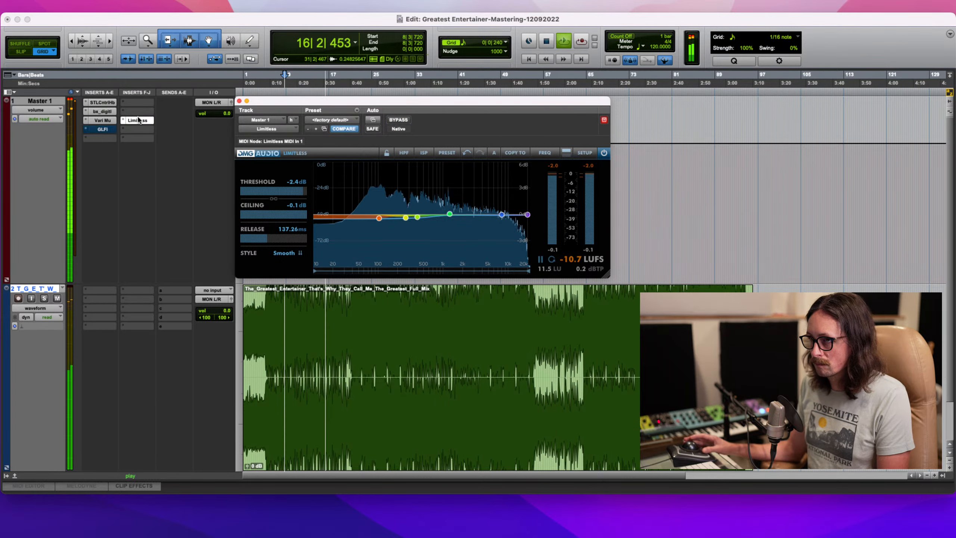
{"action": "left_click", "coordinate": [128, 122], "text": "super"}
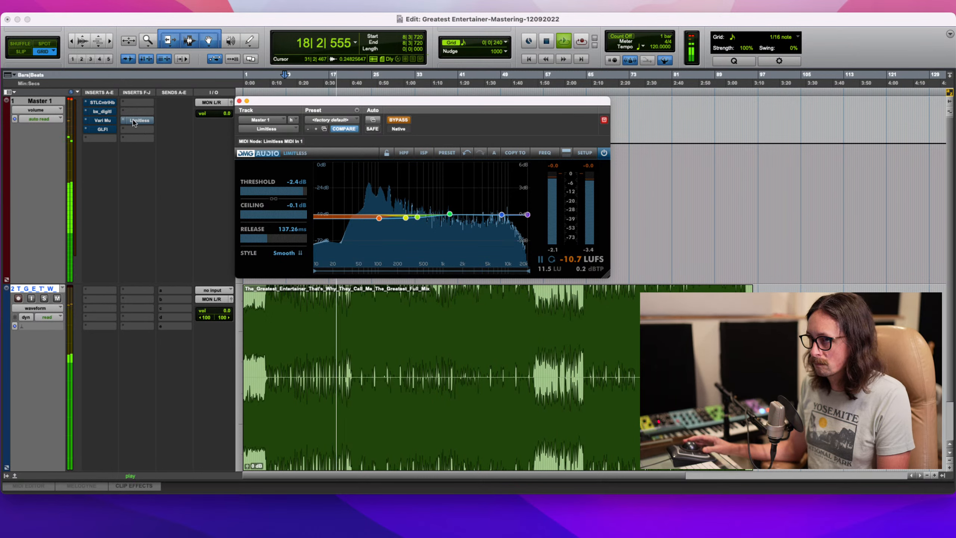
{"action": "left_click", "coordinate": [97, 102], "text": "super"}
{"action": "left_click", "coordinate": [99, 111], "text": "super"}
{"action": "left_click", "coordinate": [101, 121], "text": "super"}
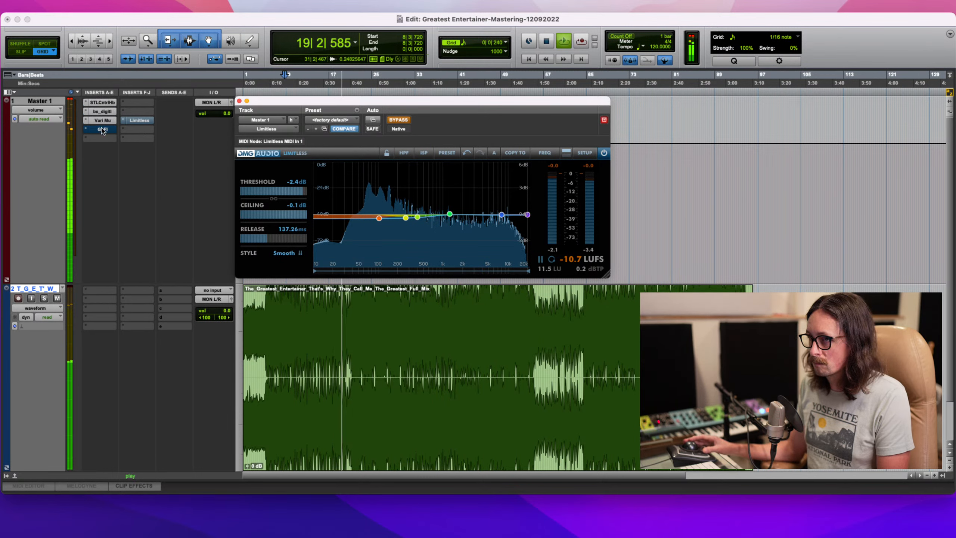
{"action": "left_click", "coordinate": [100, 129], "text": "super"}
{"action": "left_click", "coordinate": [137, 121], "text": "super"}
- Replay the mastered song from bar 8 with the whole insert chain active and stop playback
{"action": "key", "text": "space"}
{"action": "key", "text": "space"}
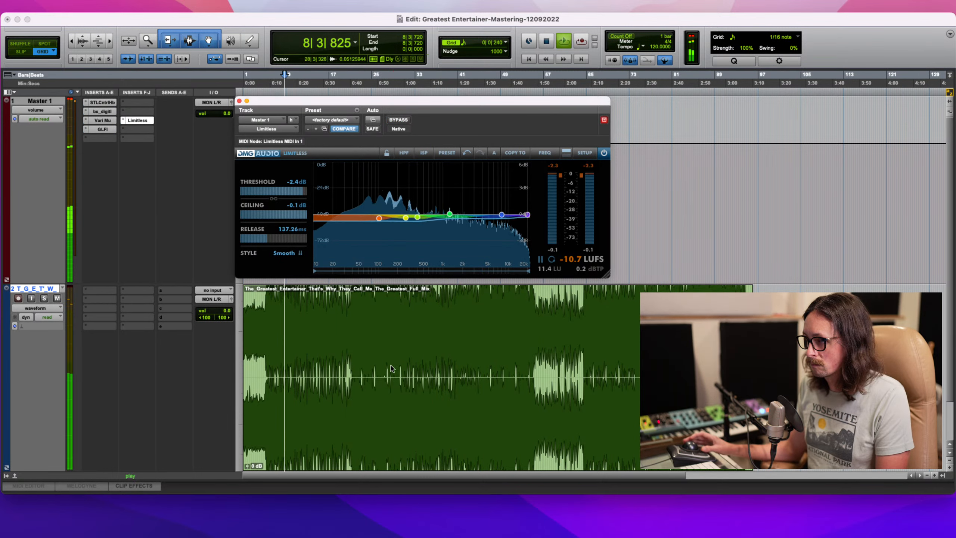
{"action": "key", "text": "super+Tab"}
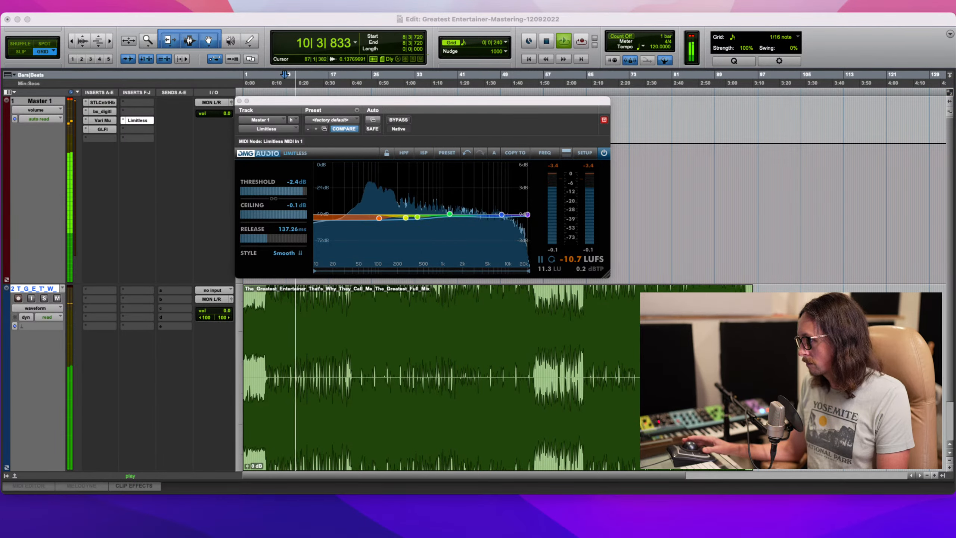
{"action": "left_click", "coordinate": [659, 23]}
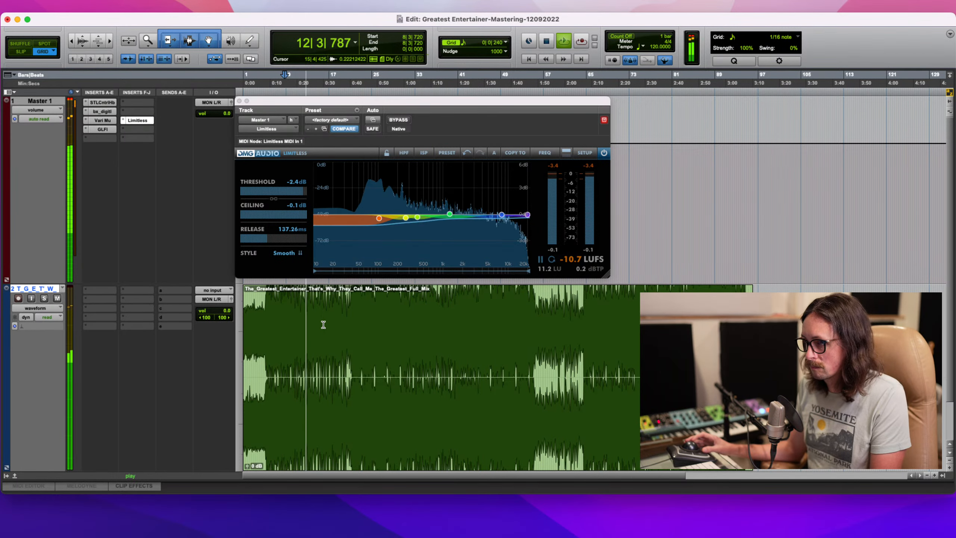
{"action": "key", "text": "space"}
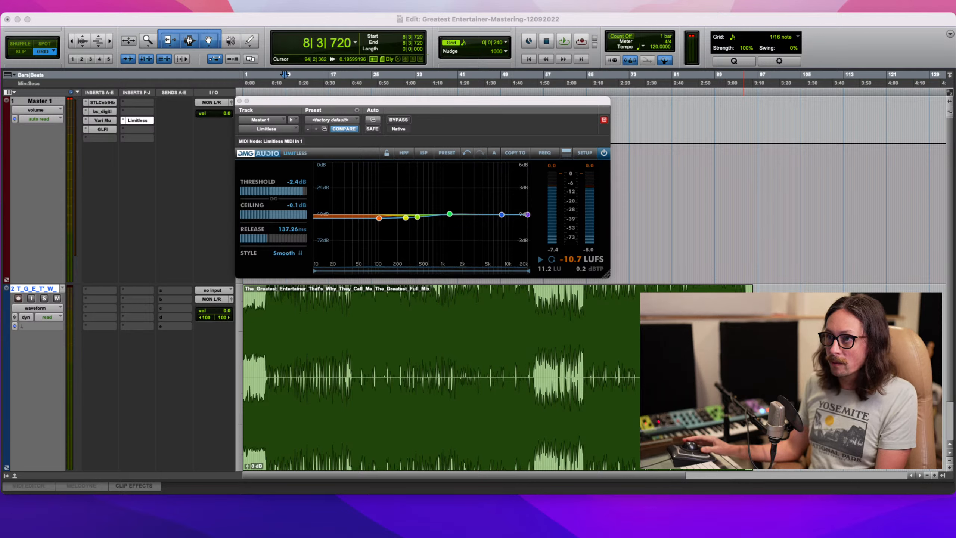
{"action": "left_click", "coordinate": [229, 18]}
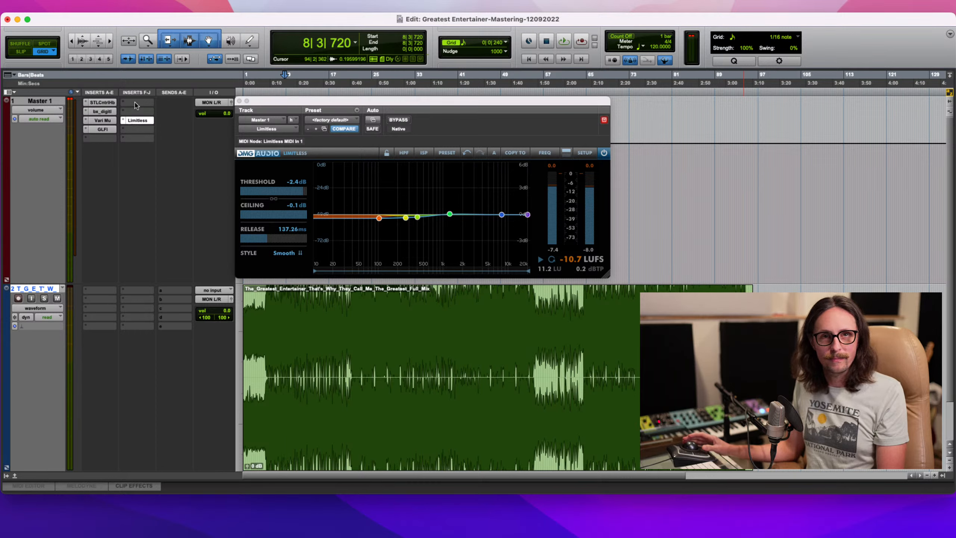
- Insert FabFilter Pro-Q 3 on the master track in the free slot after GLFI
{"action": "left_click", "coordinate": [107, 140]}
{"action": "left_click", "coordinate": [84, 154]}
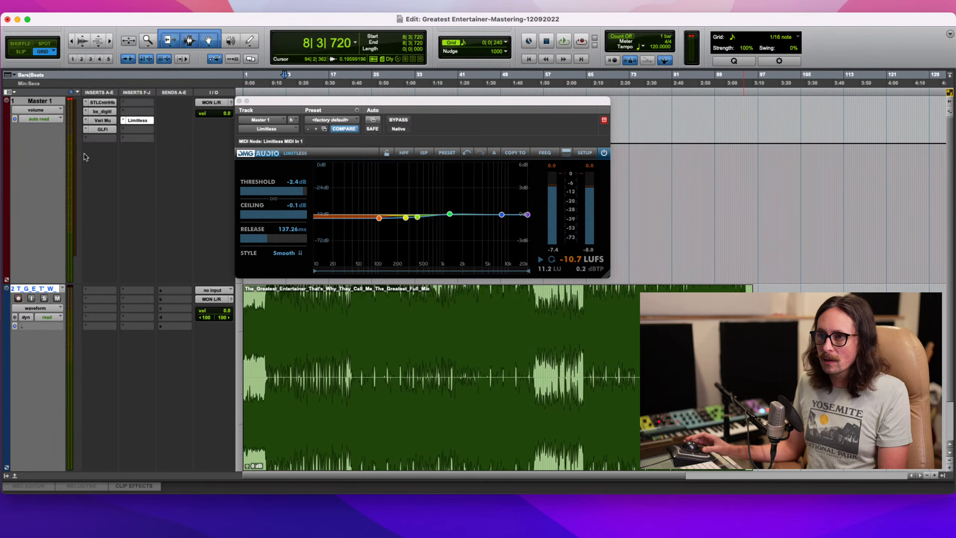
{"action": "left_click", "coordinate": [96, 141]}
{"action": "mouse_move", "coordinate": [111, 138]}
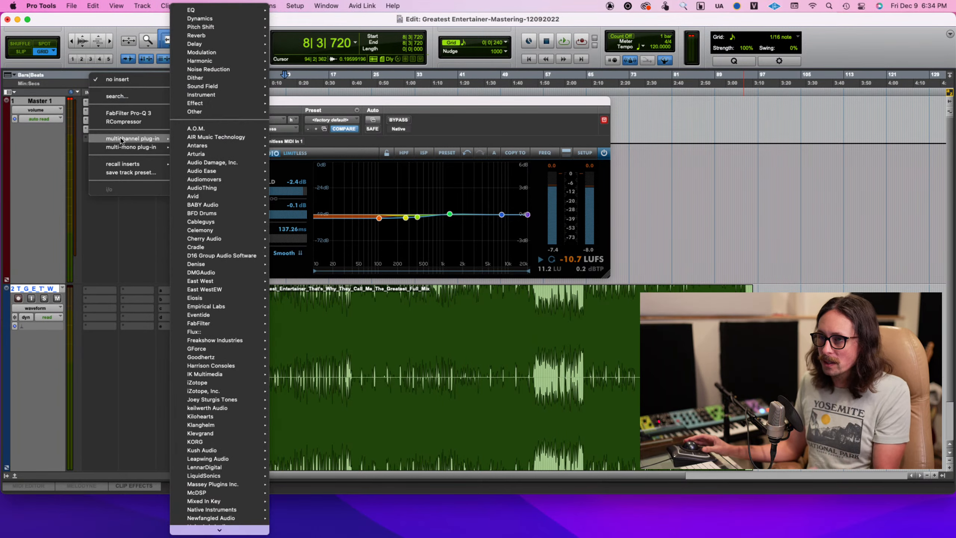
{"action": "left_click", "coordinate": [141, 113]}
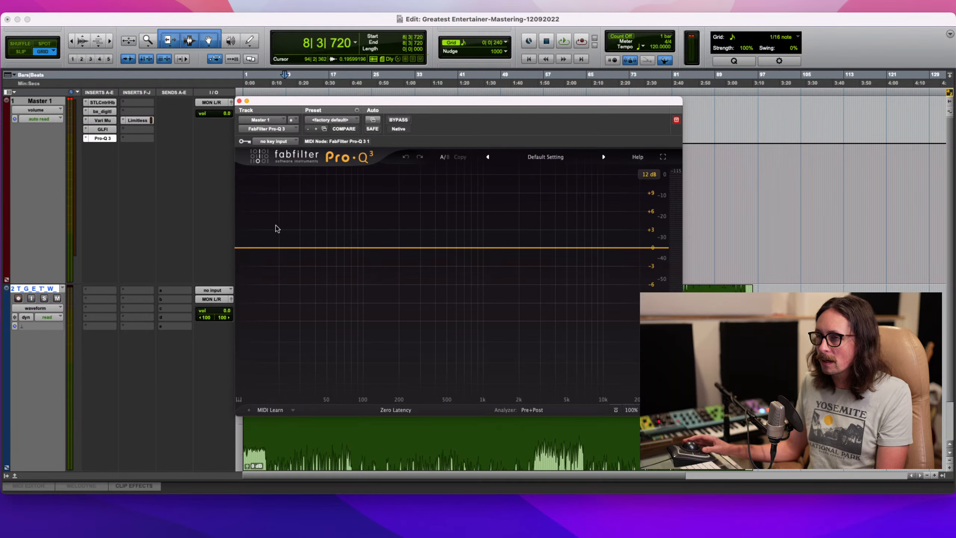
- Add a low cut at about 13 Hz with a 30 dB/oct slope in Pro-Q 3 and set processing to Natural Phase
{"action": "left_click", "coordinate": [257, 249]}
{"action": "left_click", "coordinate": [270, 232]}
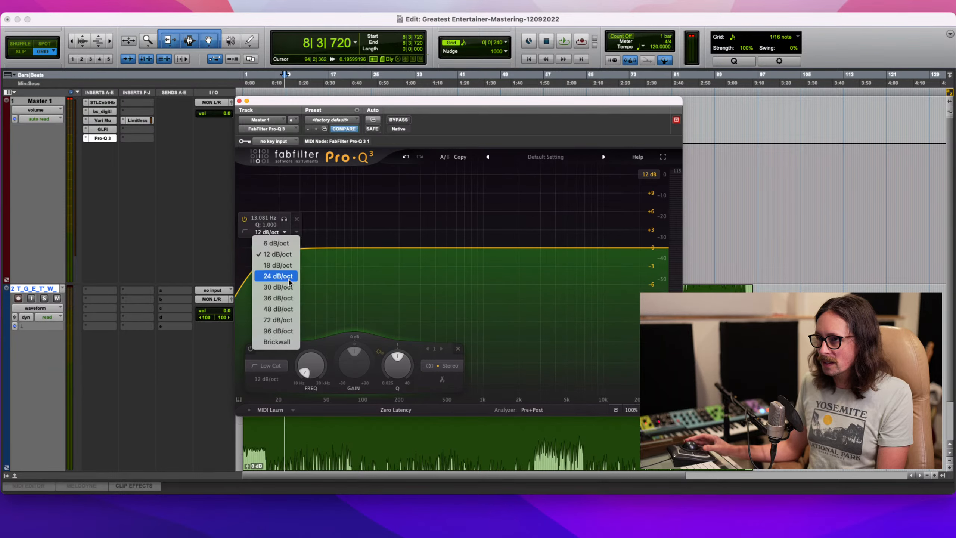
{"action": "left_click", "coordinate": [285, 287]}
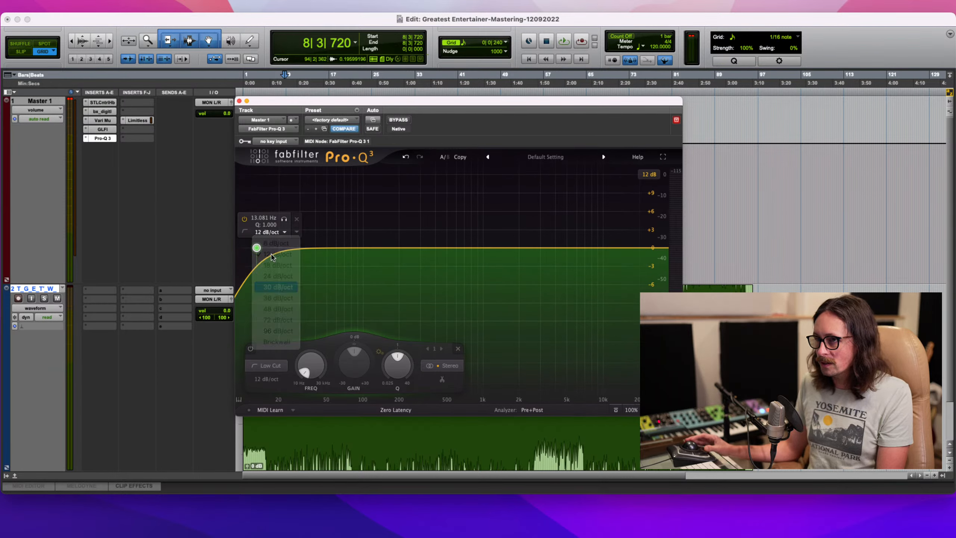
{"action": "left_click", "coordinate": [385, 411]}
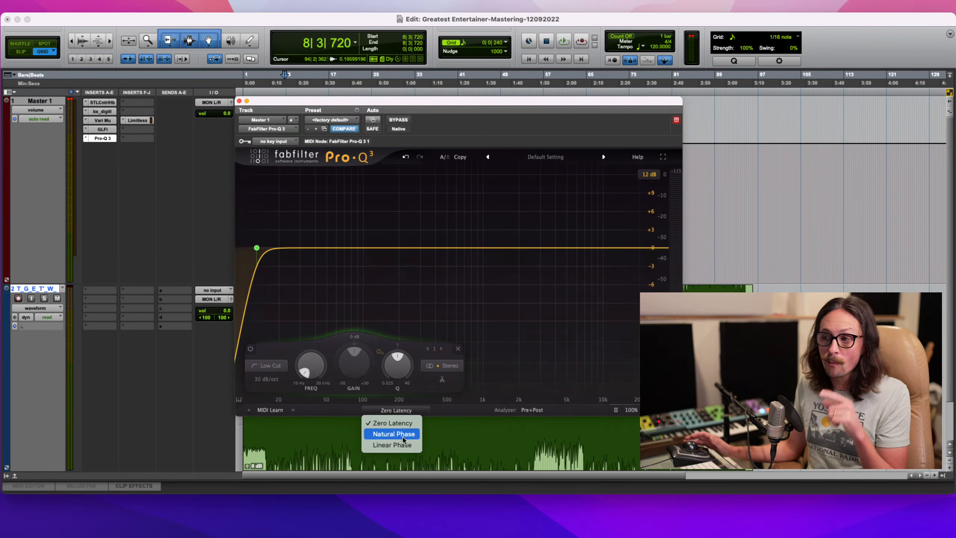
{"action": "left_click", "coordinate": [403, 439]}
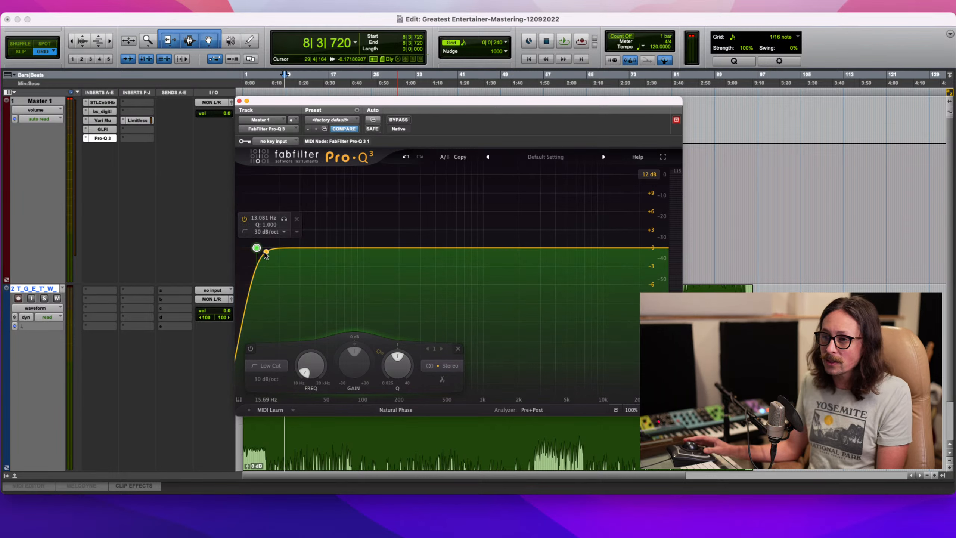
- Raise the low cut's frequency to about 30 Hz with a Q of about 0.93 while playing from bar 8
{"action": "mouse_move", "coordinate": [257, 248]}
{"action": "left_mouse_down"}
{"action": "mouse_move", "coordinate": [329, 241]}
{"action": "mouse_move", "coordinate": [274, 252]}
{"action": "left_mouse_up"}
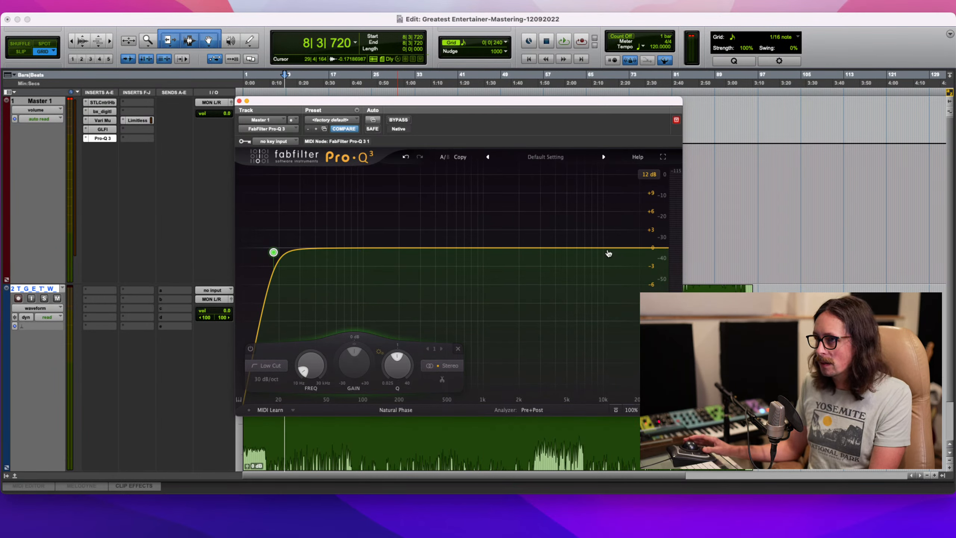
{"action": "key", "text": "super+Tab"}
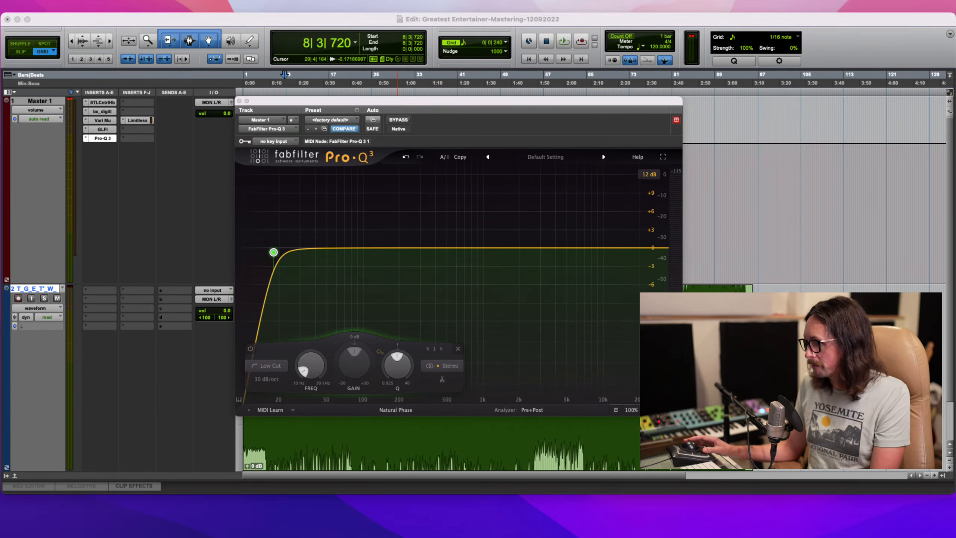
{"action": "key", "text": "super+Tab"}
{"action": "key", "text": "space"}
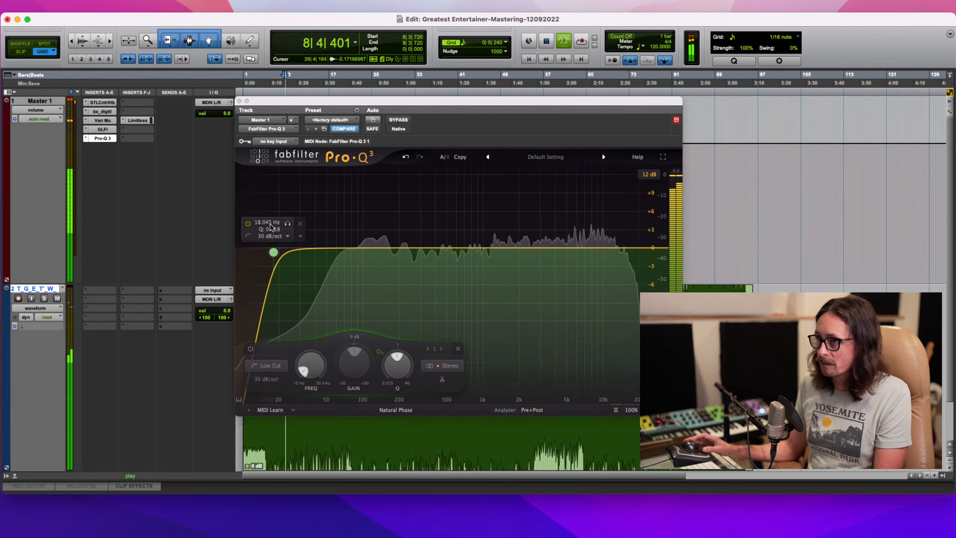
{"action": "left_click", "coordinate": [274, 252]}
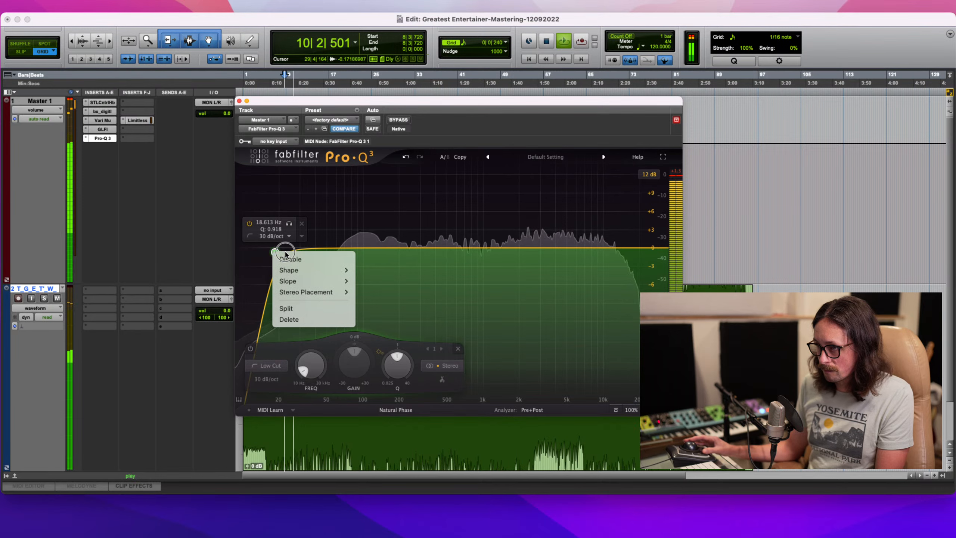
{"action": "left_click_drag", "start_coordinate": [275, 252], "coordinate": [283, 254]}
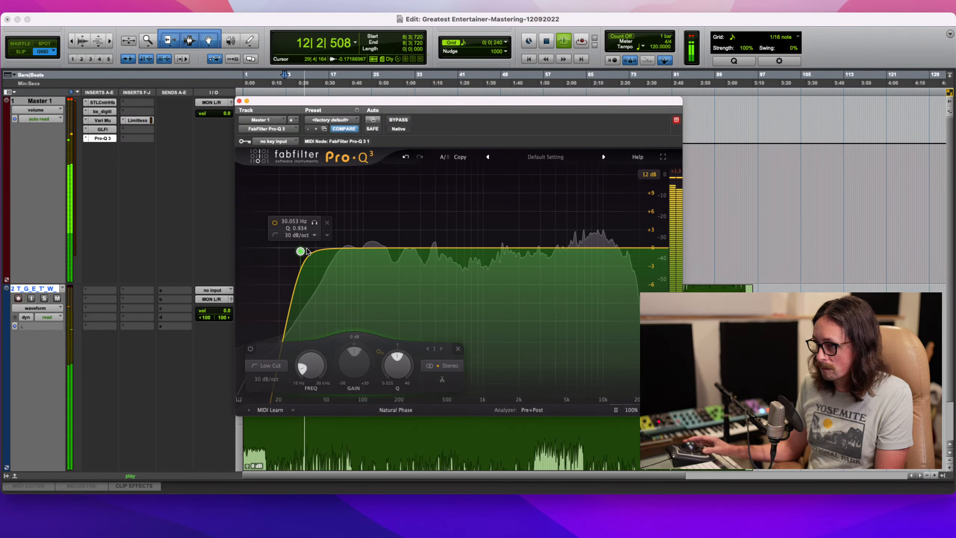
- Fine-tune the low cut to about 29.8 Hz with a Q of about 0.97 while auditioning playback from bars 8 and 87
{"action": "key", "text": "space"}
{"action": "key", "text": "space"}
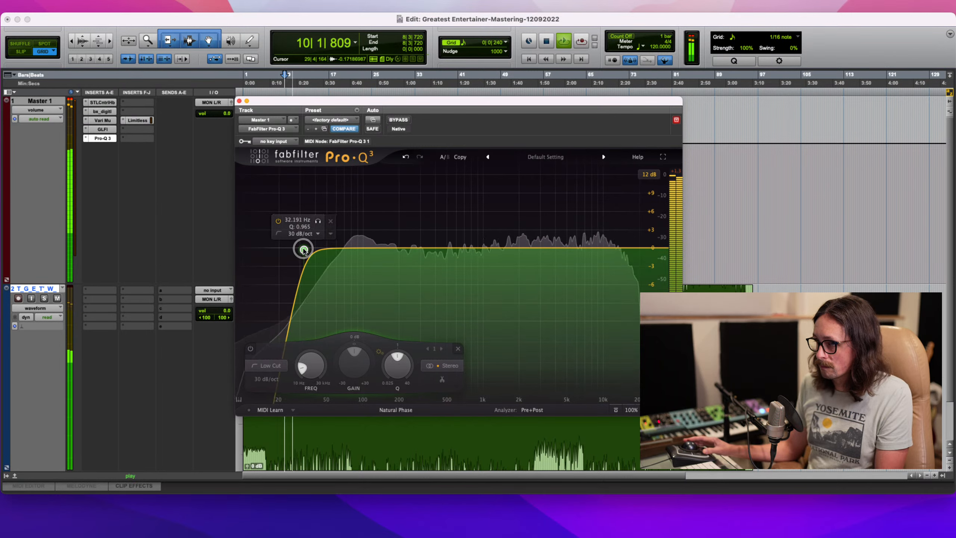
{"action": "key", "text": "space"}
{"action": "left_click", "coordinate": [707, 320]}
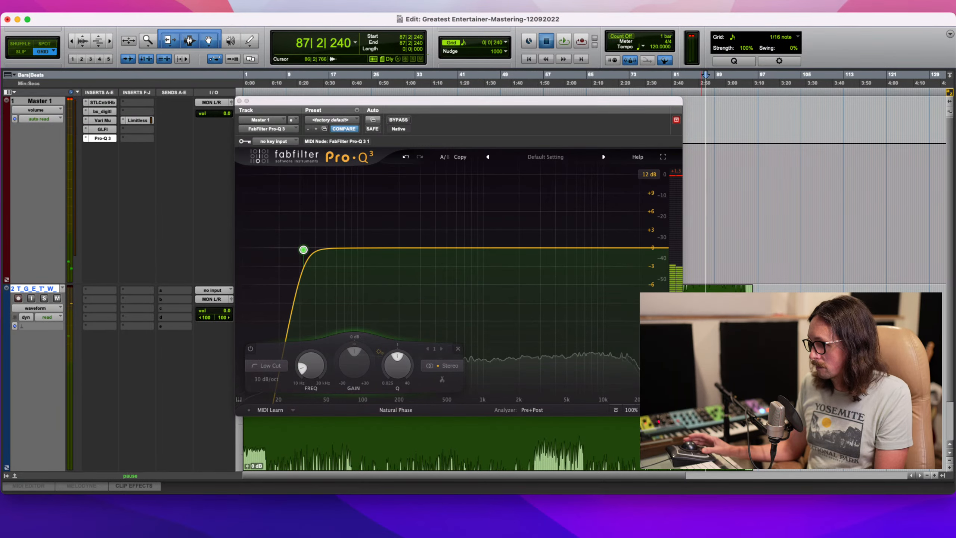
{"action": "key", "text": "space"}
{"action": "left_click_drag", "start_coordinate": [304, 250], "coordinate": [301, 250]}
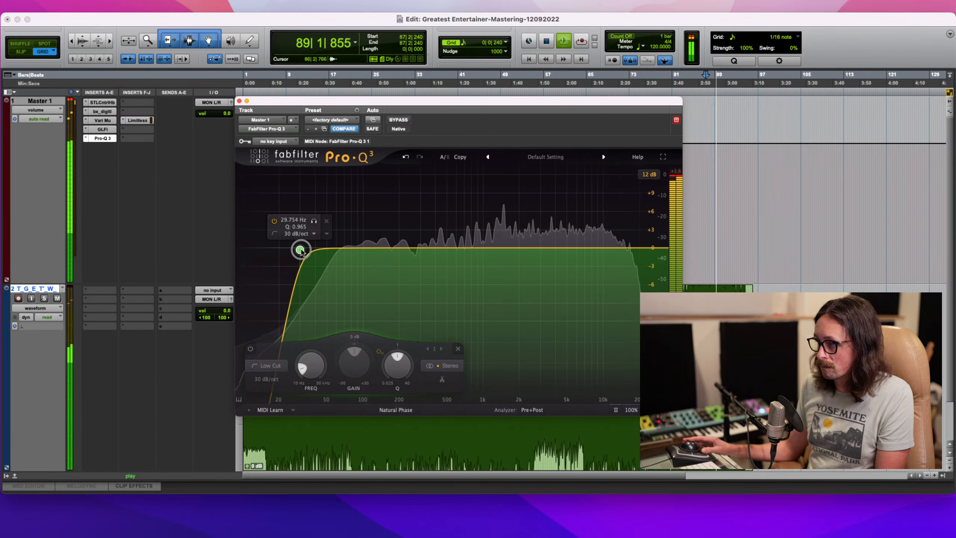
- Add a bell cut of about -0.47 dB at 544 Hz in Pro-Q 3 and make the band dynamic
{"action": "left_click_drag", "start_coordinate": [399, 249], "coordinate": [450, 250]}
{"action": "left_click", "coordinate": [363, 204]}
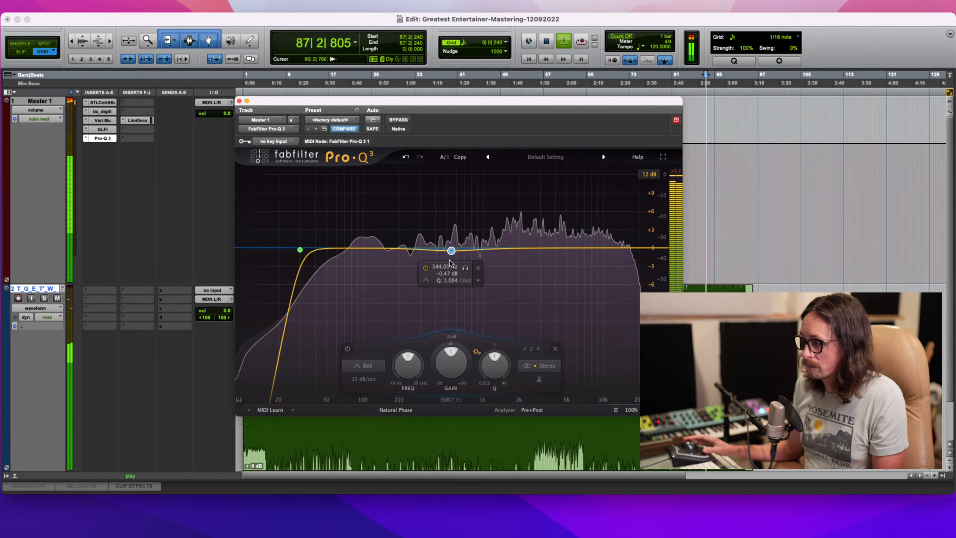
{"action": "left_click", "coordinate": [479, 280]}
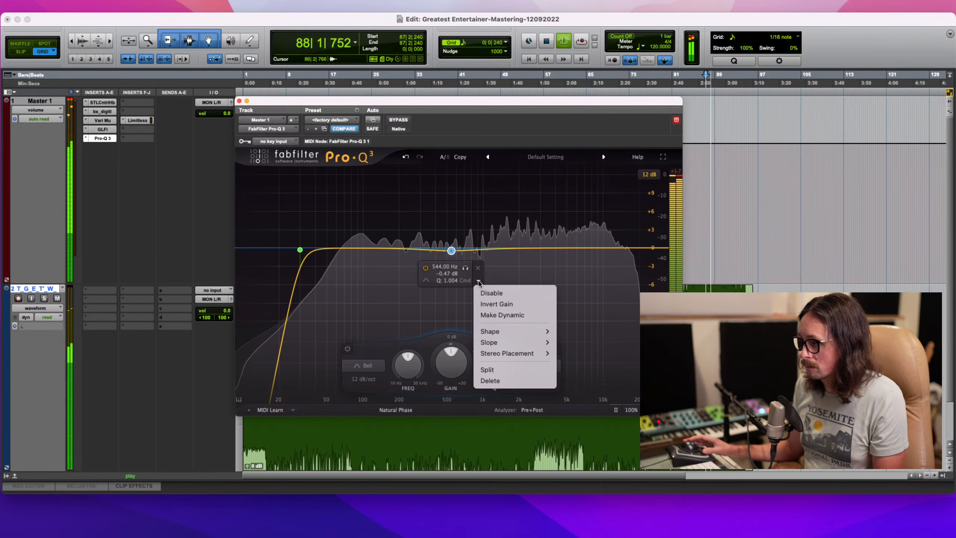
{"action": "left_click", "coordinate": [502, 314]}
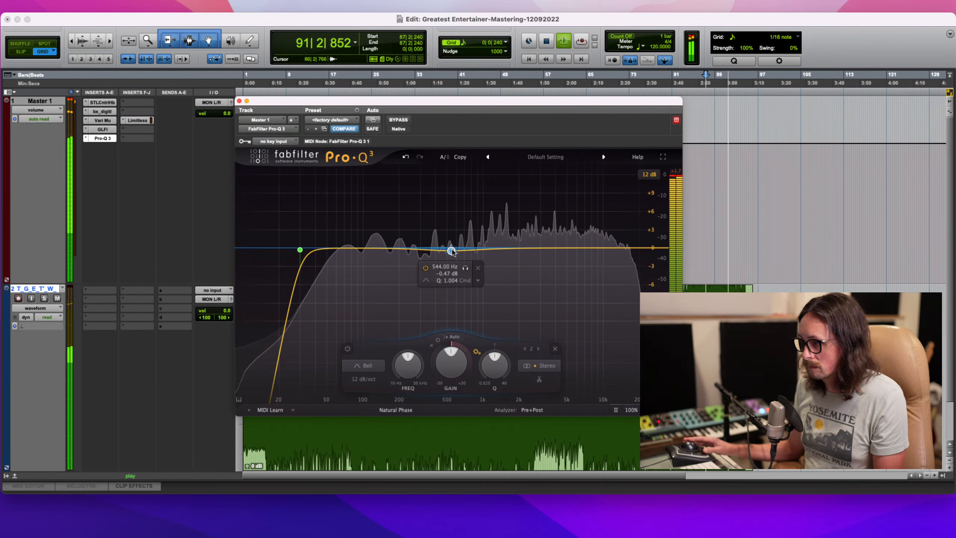
- Move the dynamic bell to about 1522 Hz with about -0.60 dB gain and a Q of about 1.82, and stop playback
{"action": "left_click_drag", "start_coordinate": [453, 252], "coordinate": [518, 267]}
{"action": "left_click", "coordinate": [521, 267]}
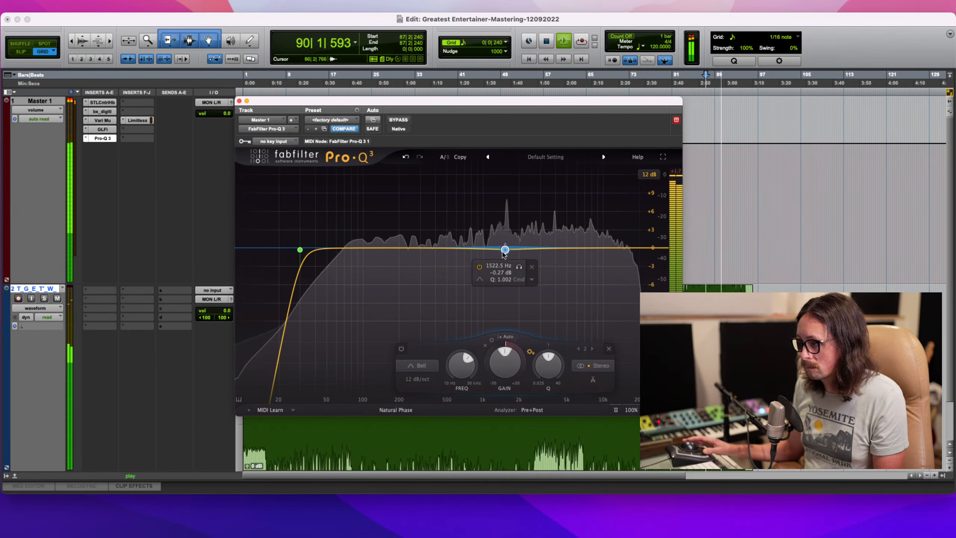
{"action": "left_click_drag", "start_coordinate": [553, 360], "coordinate": [564, 348]}
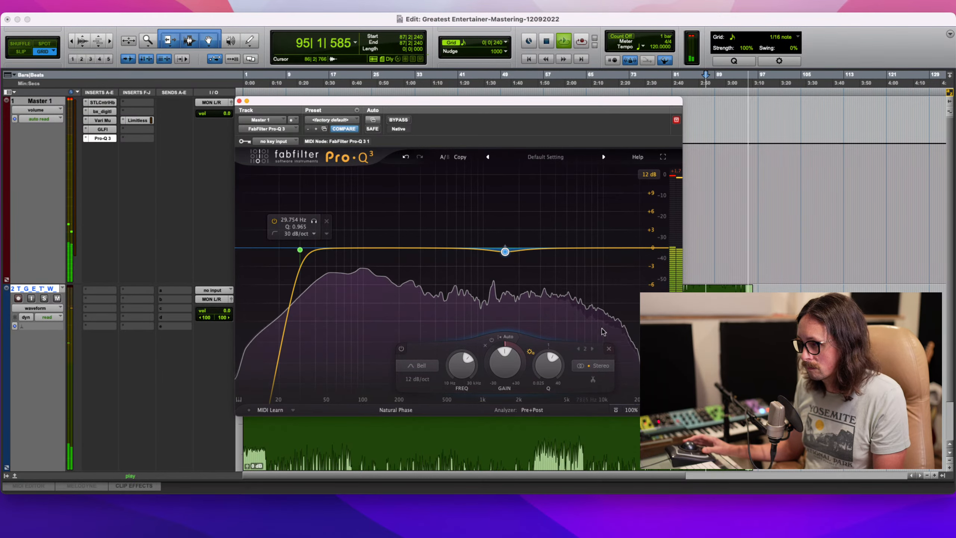
{"action": "key", "text": "space"}
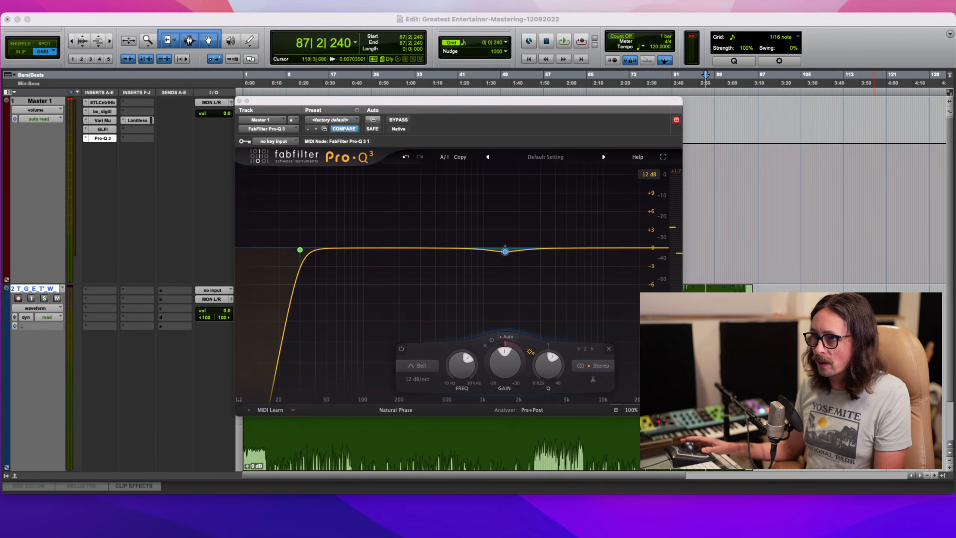
- Play from bar 87 and compare the master with Pro-Q 3 bypassed and active, ending with it active and playback stopped
{"action": "left_click", "coordinate": [199, 168]}
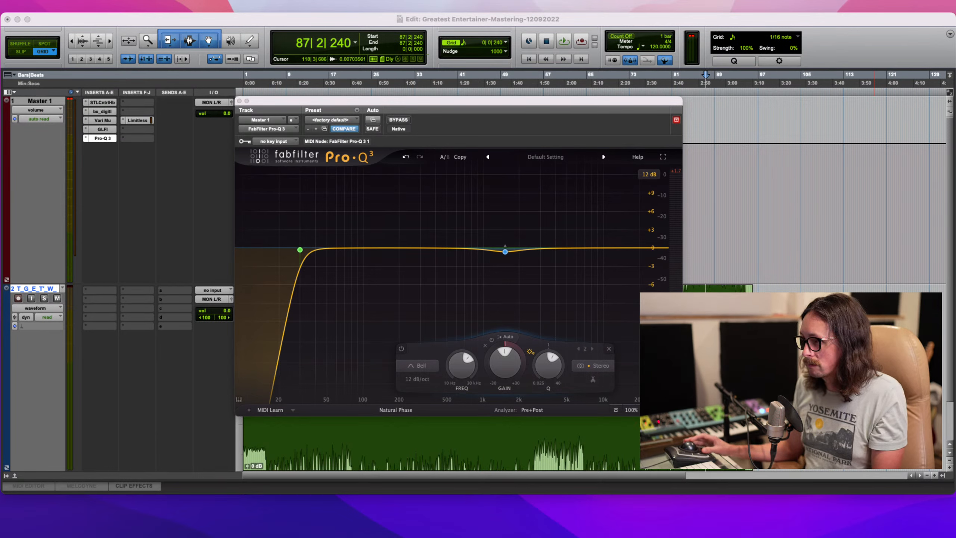
{"action": "key", "text": "space"}
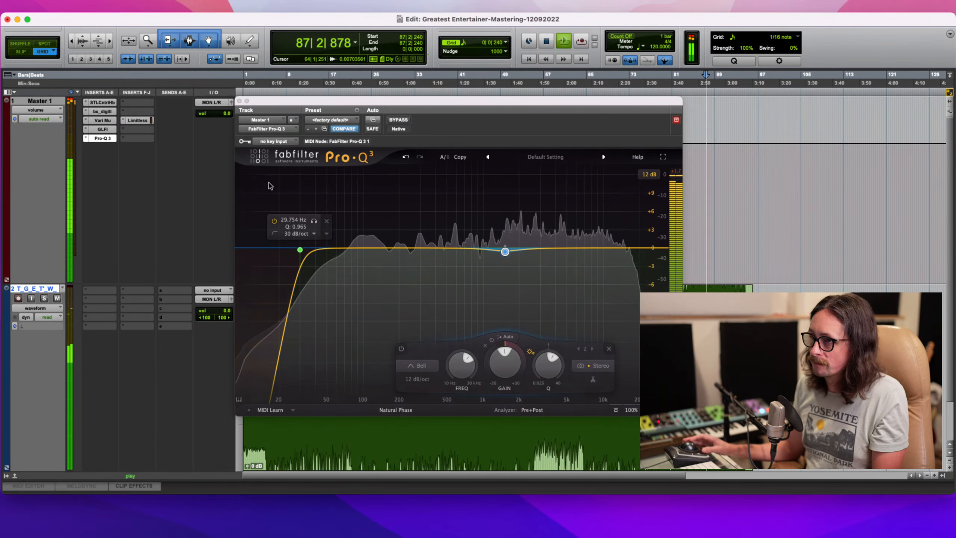
{"action": "left_click", "coordinate": [397, 120]}
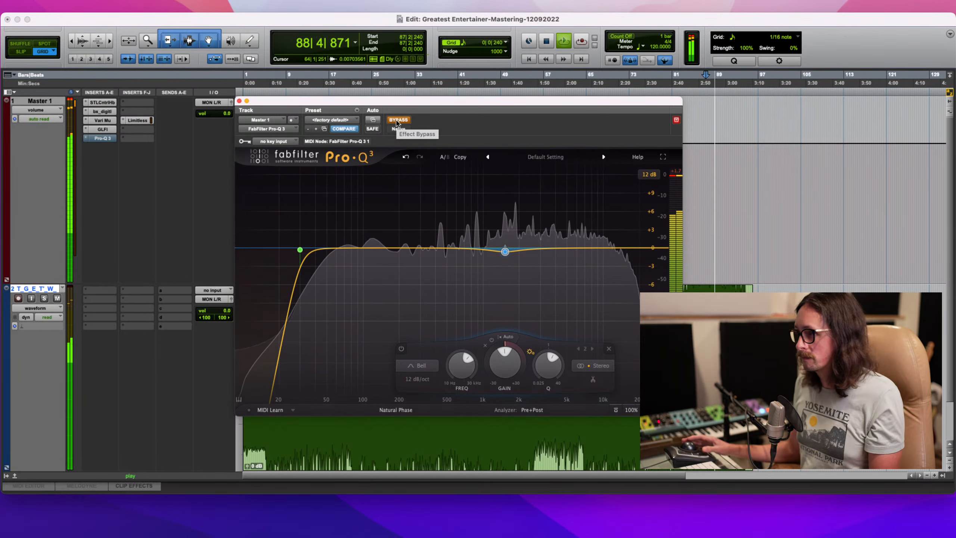
{"action": "left_click", "coordinate": [397, 120]}
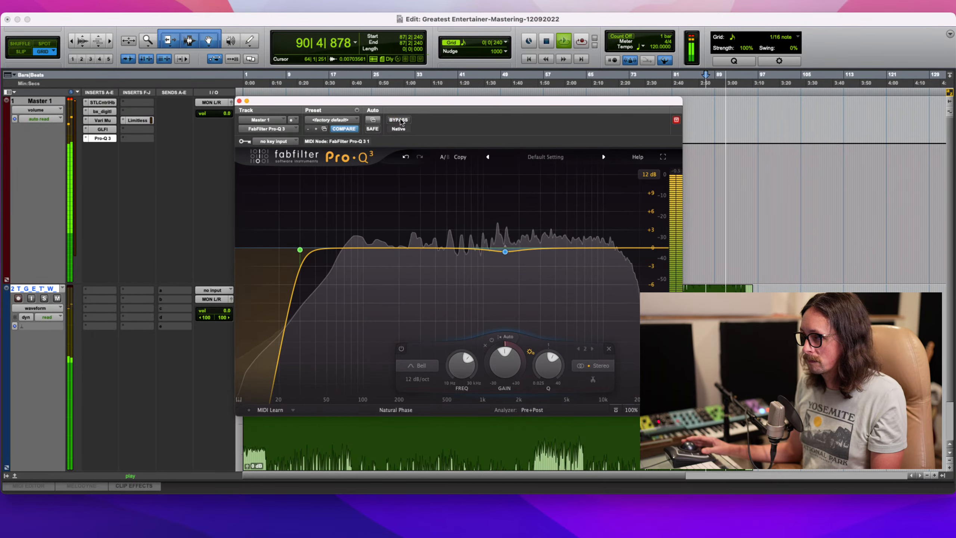
{"action": "left_click", "coordinate": [400, 120]}
{"action": "left_click", "coordinate": [401, 120]}
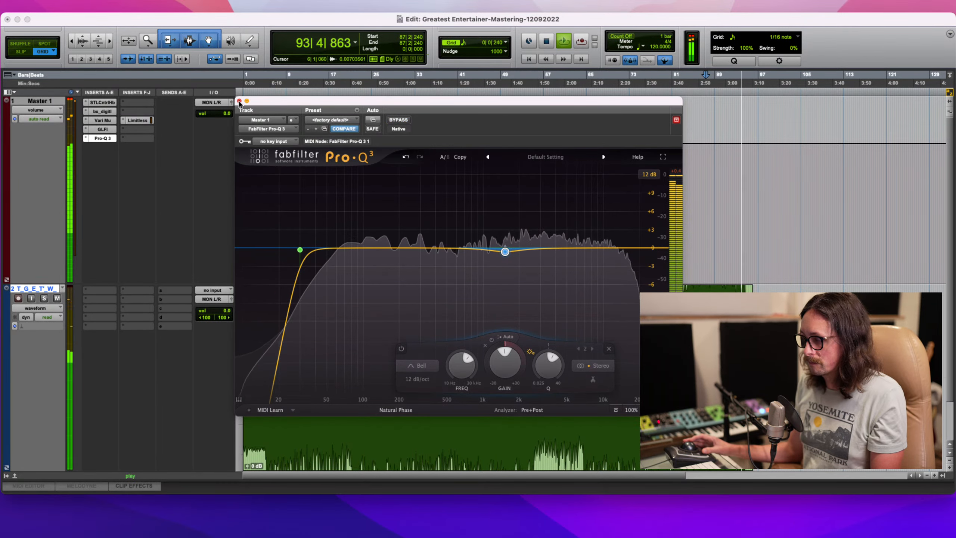
{"action": "key", "text": "space"}
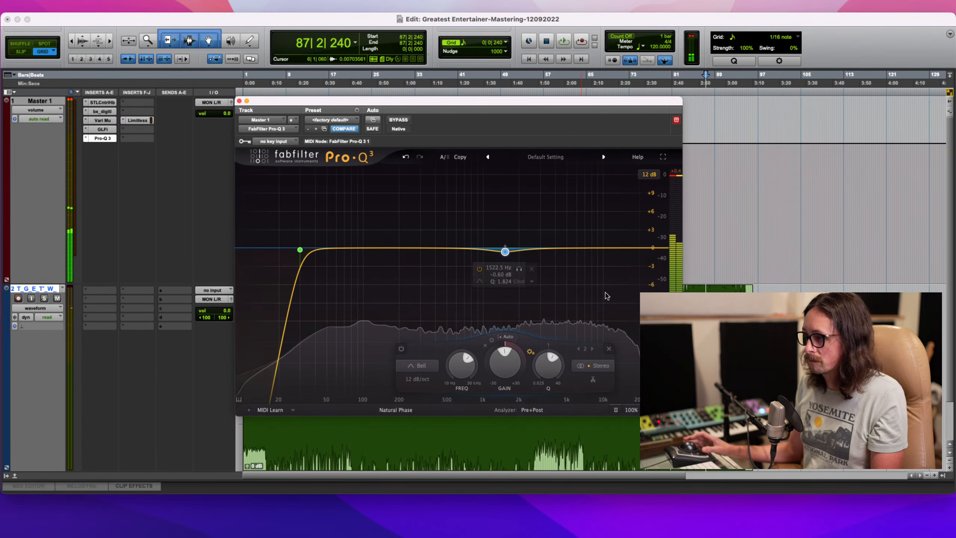
{"action": "key", "text": "super+Tab"}
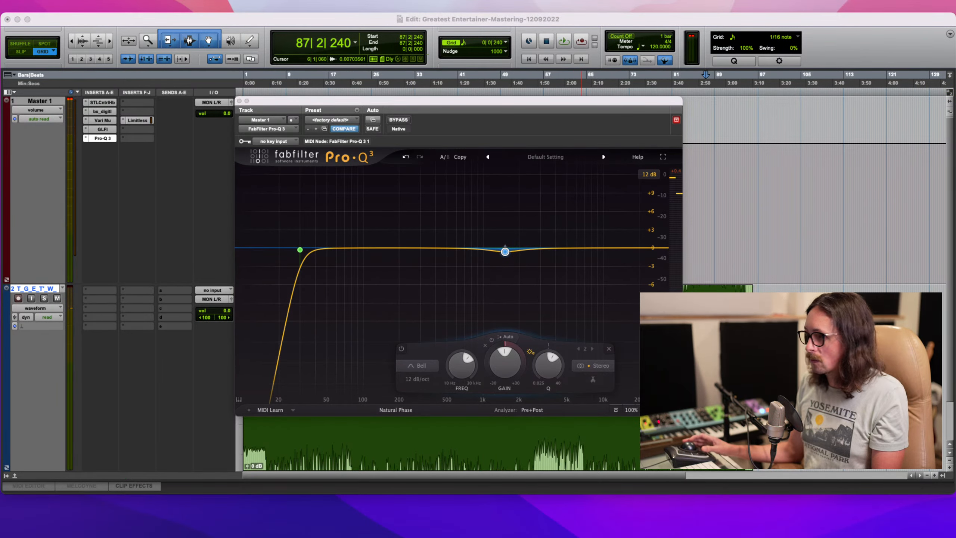
{"action": "left_click", "coordinate": [108, 22]}
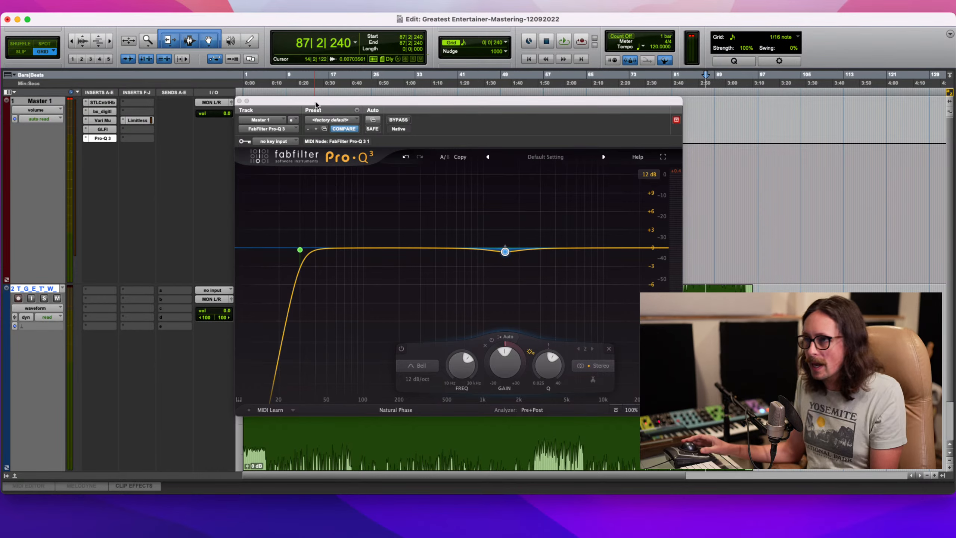
- Move the Pro-Q 3 window off the start of the waveform and add a low-mid bell boost while playing from bar 3
{"action": "left_click_drag", "start_coordinate": [316, 102], "coordinate": [526, 145]}
{"action": "left_click", "coordinate": [256, 328]}
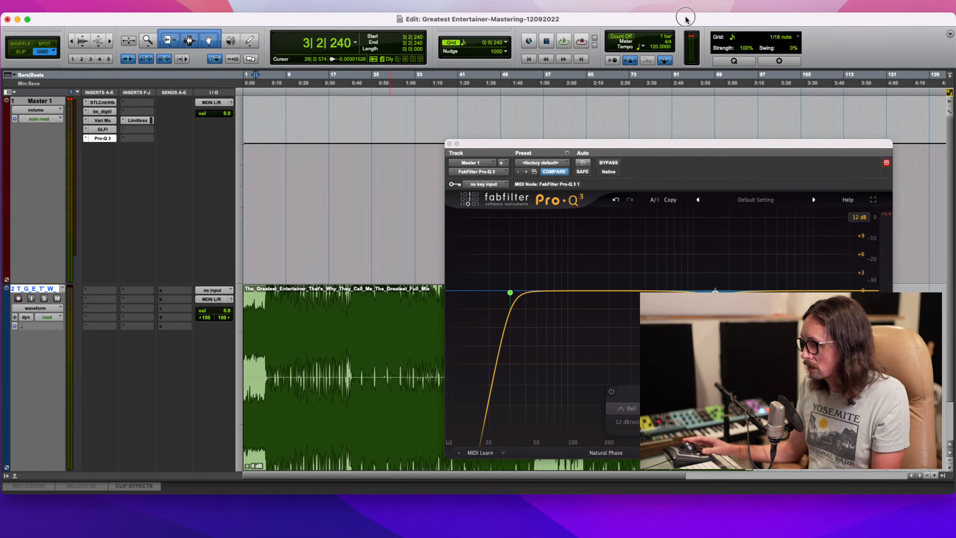
{"action": "key", "text": "space"}
{"action": "mouse_move", "coordinate": [628, 298]}
{"action": "left_mouse_down"}
{"action": "mouse_move", "coordinate": [629, 277]}
{"action": "mouse_move", "coordinate": [599, 270]}
{"action": "mouse_move", "coordinate": [621, 271]}
{"action": "mouse_move", "coordinate": [627, 281]}
{"action": "left_mouse_up"}
{"action": "key", "text": "space"}
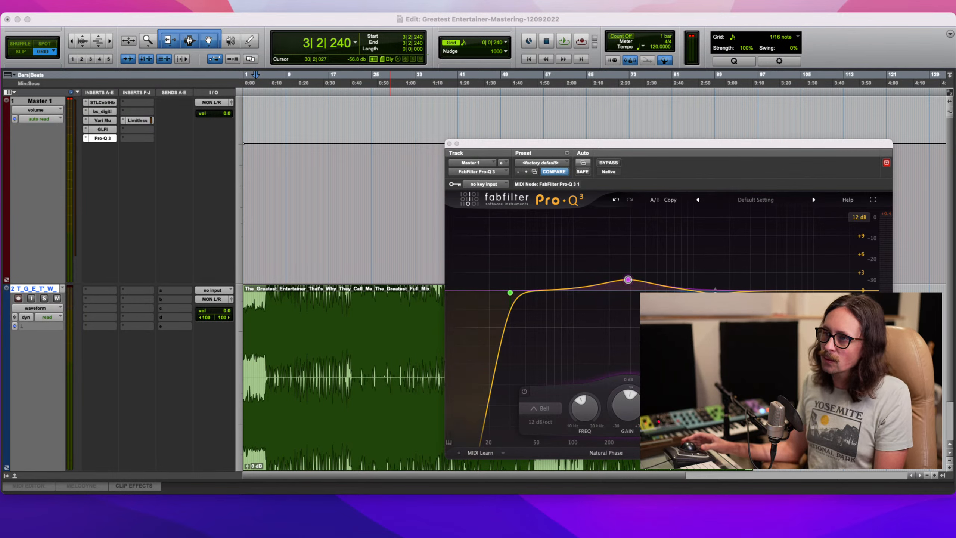
- Turn the low-mid bell into a dynamic cut of about -1.35 dB at about 210 Hz
{"action": "left_click", "coordinate": [464, 21]}
{"action": "mouse_move", "coordinate": [628, 280]}
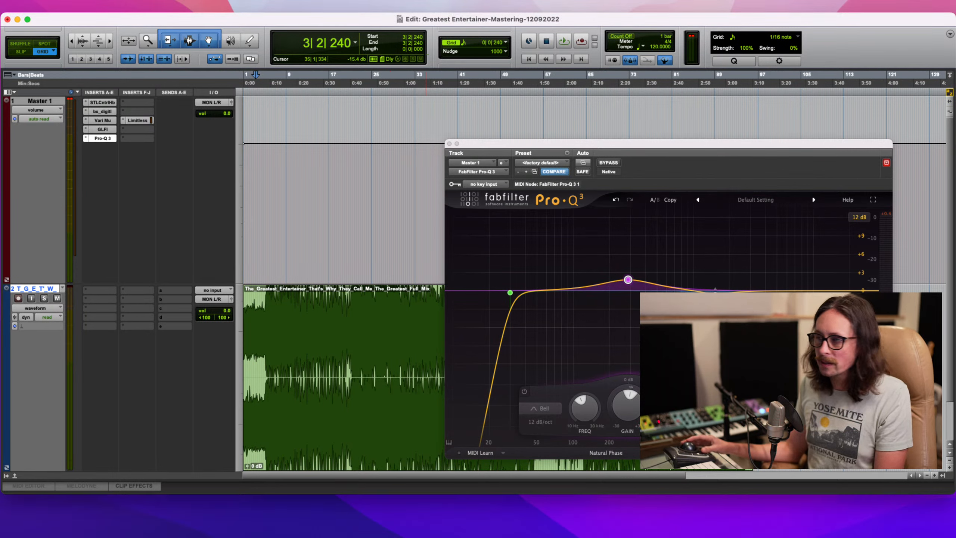
{"action": "left_click_drag", "start_coordinate": [628, 279], "coordinate": [620, 299]}
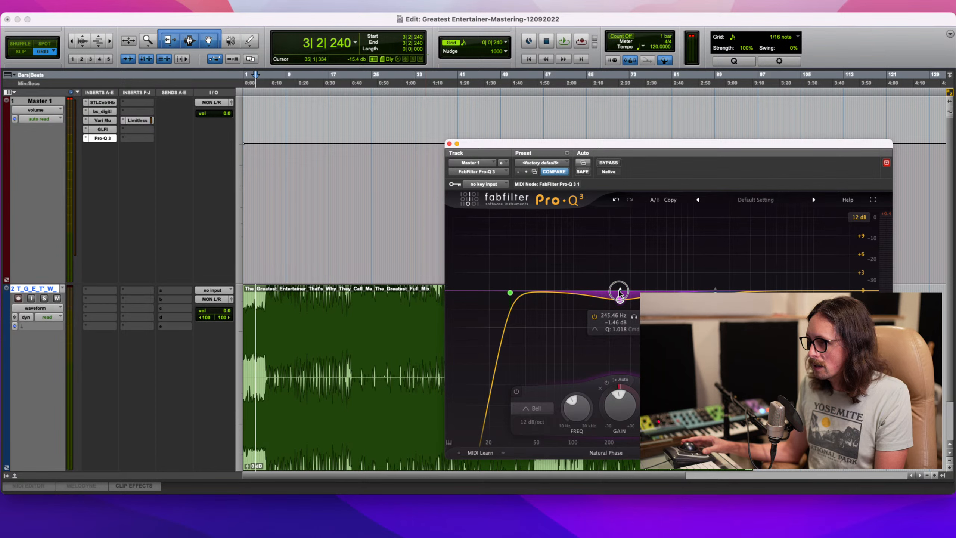
{"action": "mouse_move", "coordinate": [620, 299]}
{"action": "left_mouse_down"}
{"action": "mouse_move", "coordinate": [610, 299]}
{"action": "mouse_move", "coordinate": [635, 299]}
{"action": "mouse_move", "coordinate": [612, 299]}
{"action": "left_mouse_up"}
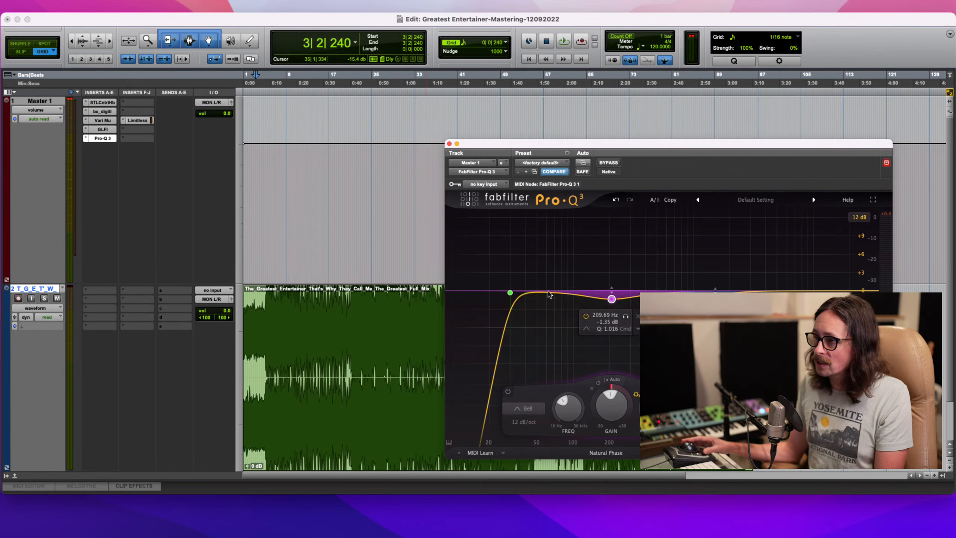
{"action": "key", "text": "super+Tab"}
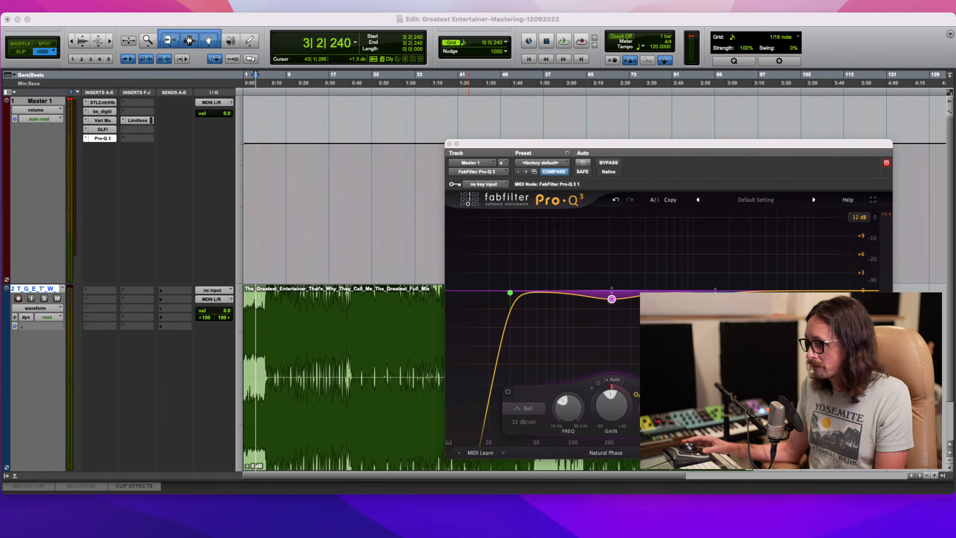
- Move the low-mid dynamic cut to about 151 Hz at -1.23 dB with a Q of about 1.68 while playing from bar 3
{"action": "key", "text": "space"}
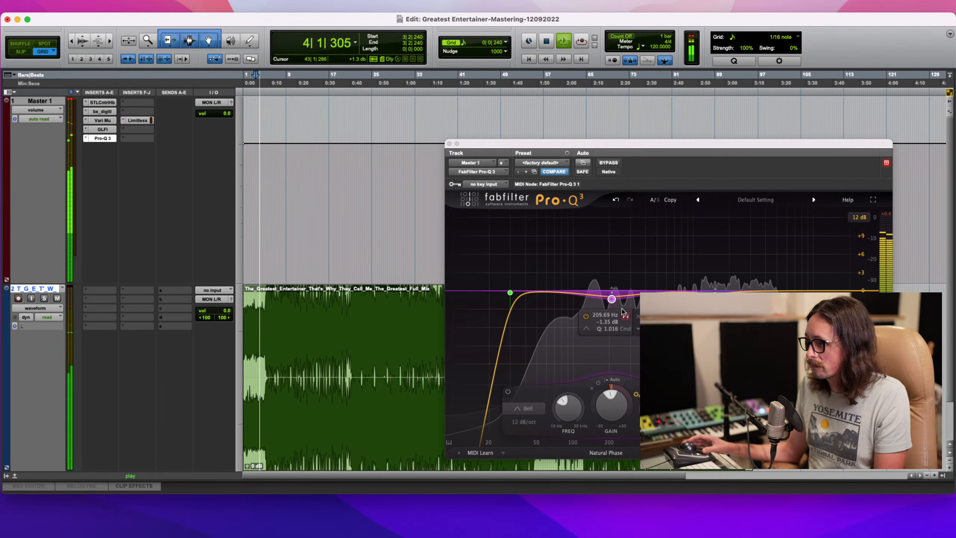
{"action": "mouse_move", "coordinate": [612, 298]}
{"action": "left_mouse_down"}
{"action": "mouse_move", "coordinate": [628, 299]}
{"action": "mouse_move", "coordinate": [585, 298]}
{"action": "mouse_move", "coordinate": [610, 317]}
{"action": "left_mouse_up"}
{"action": "left_click", "coordinate": [599, 316]}
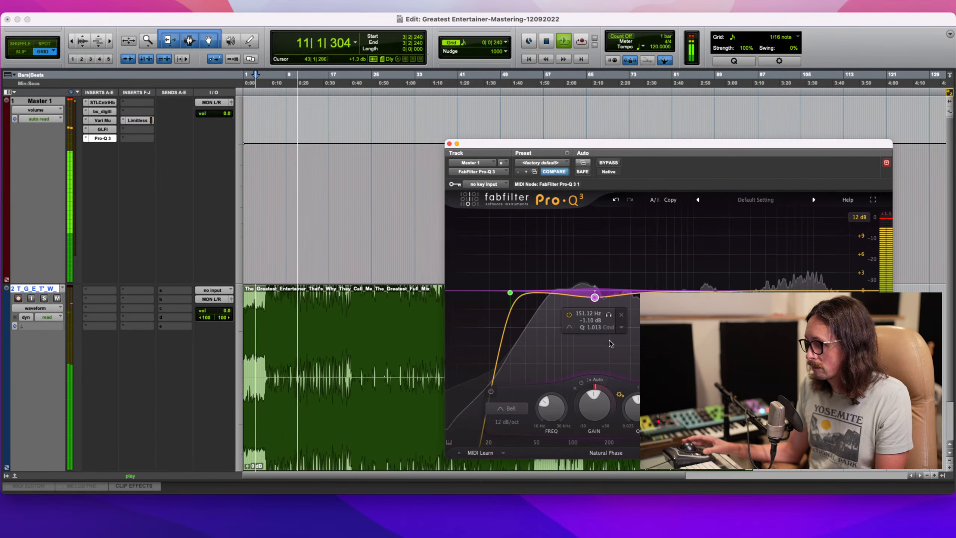
{"action": "left_click_drag", "start_coordinate": [637, 401], "coordinate": [637, 399]}
{"action": "left_click_drag", "start_coordinate": [594, 294], "coordinate": [593, 293]}
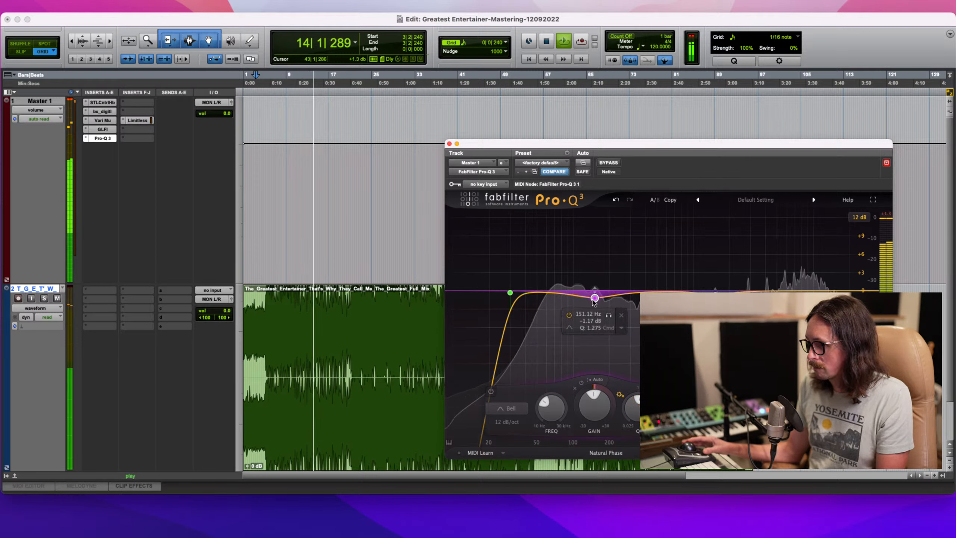
{"action": "left_click_drag", "start_coordinate": [636, 402], "coordinate": [636, 400]}
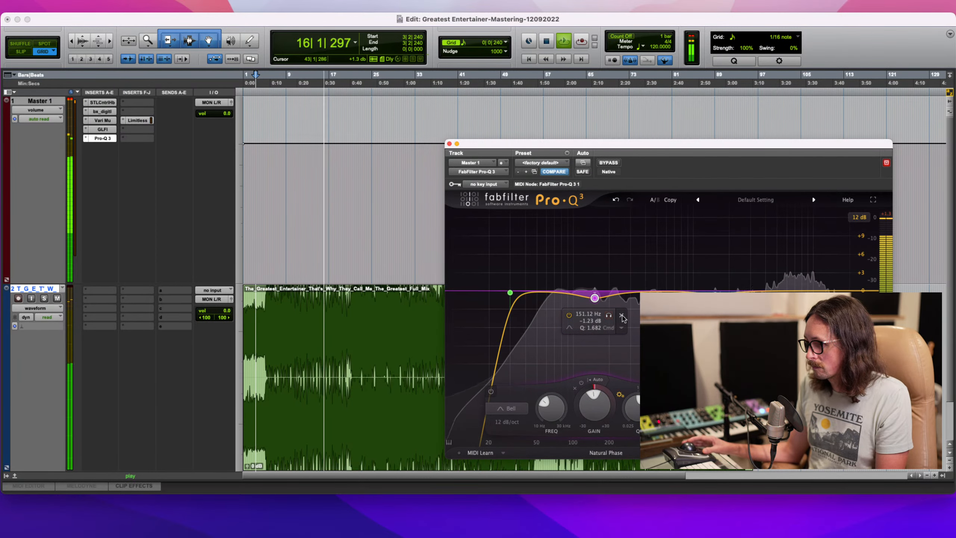
- Compare the 151 Hz band disabled and enabled, including from bar 22, and ease its gain to about -0.96 dB
{"action": "left_click", "coordinate": [569, 316]}
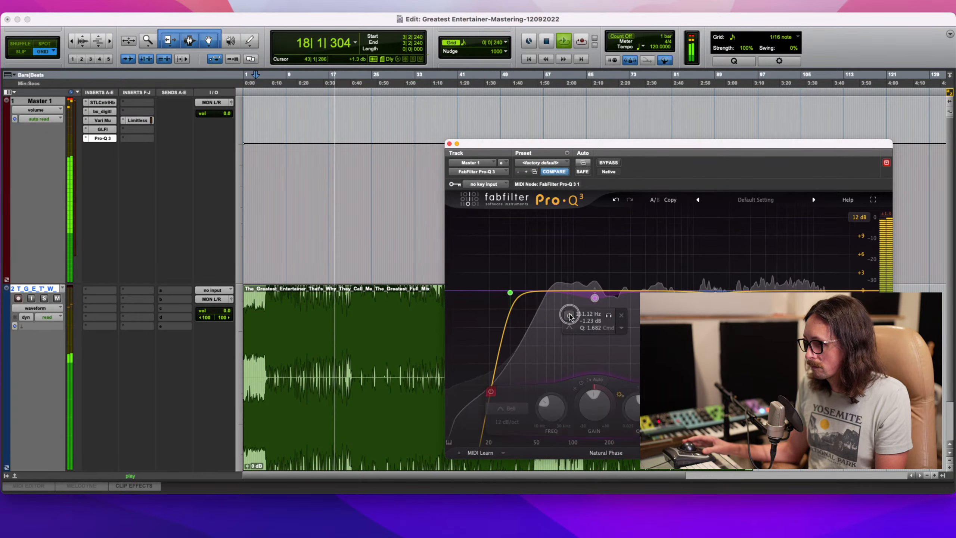
{"action": "left_click", "coordinate": [569, 315]}
{"action": "left_click", "coordinate": [357, 338]}
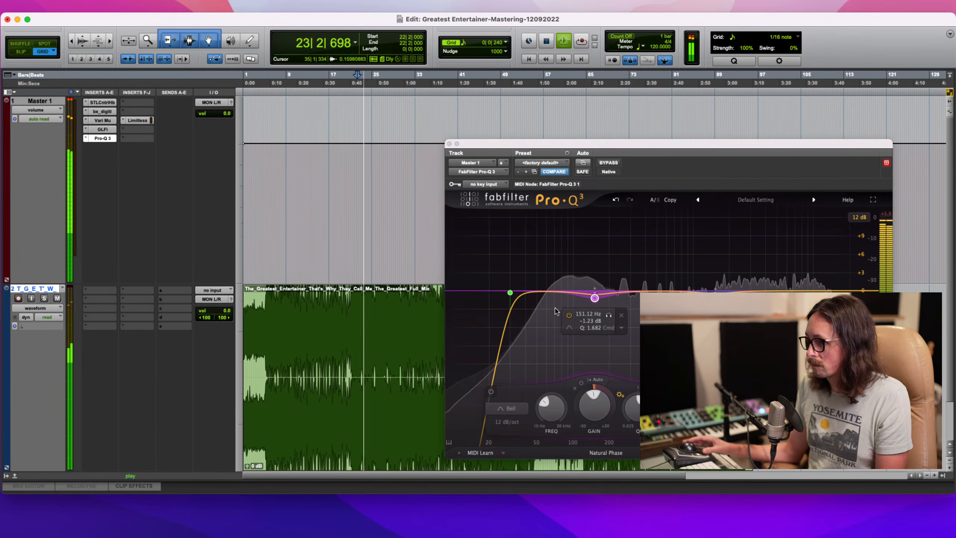
{"action": "left_click", "coordinate": [569, 317]}
{"action": "left_click", "coordinate": [570, 316]}
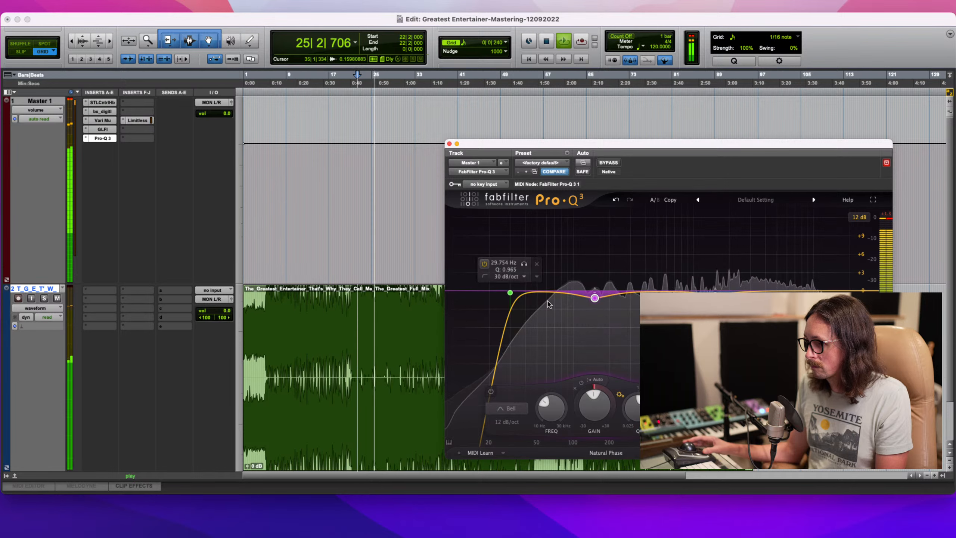
{"action": "left_click", "coordinate": [569, 316]}
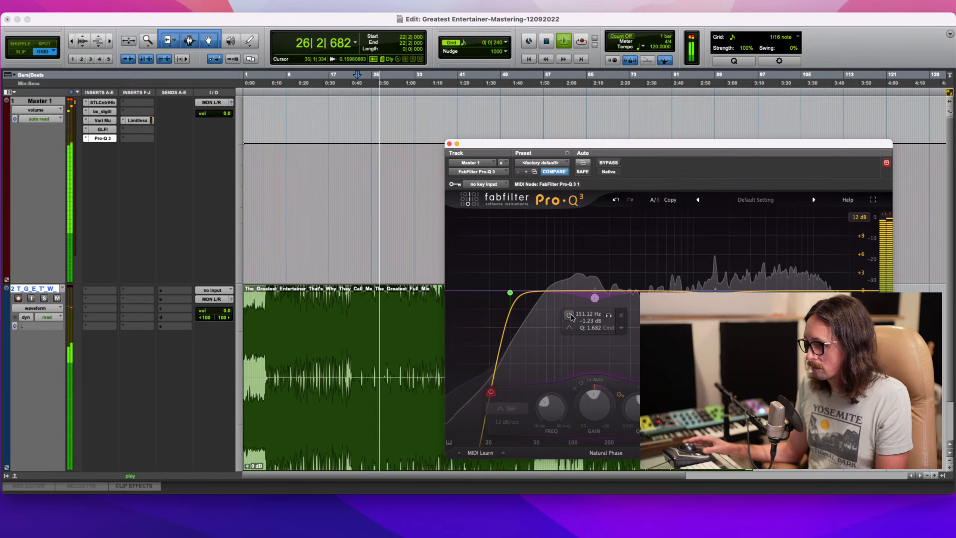
{"action": "left_click", "coordinate": [569, 316]}
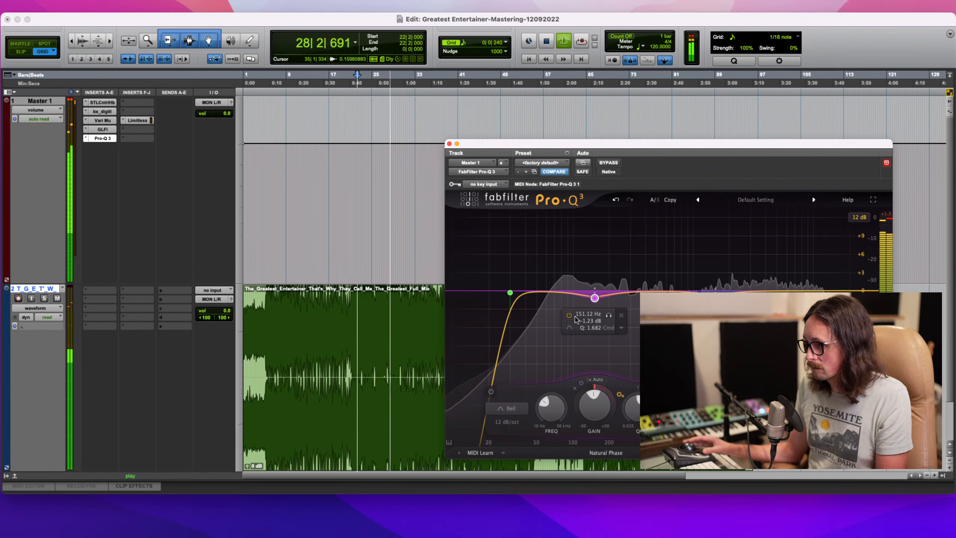
{"action": "left_click_drag", "start_coordinate": [597, 393], "coordinate": [598, 391]}
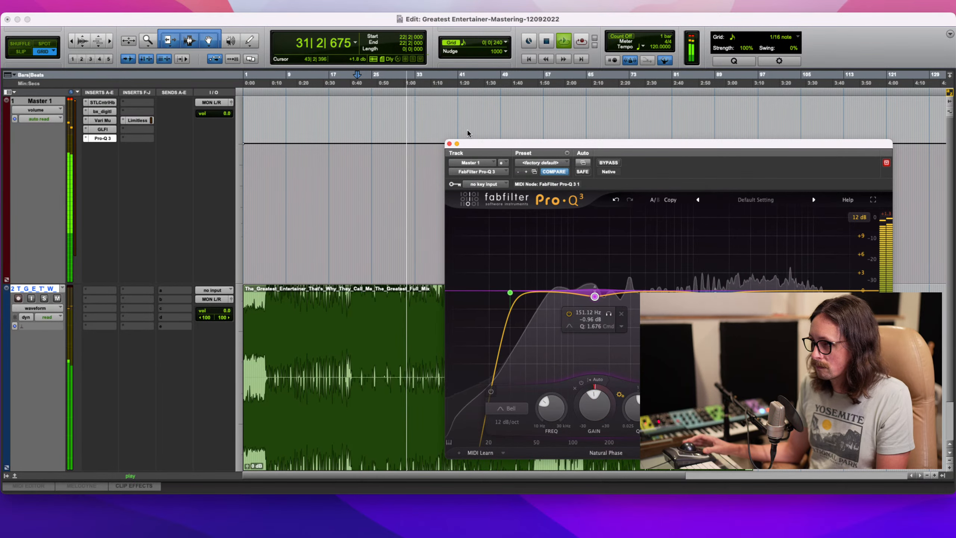
- Close the Pro-Q 3 window and play the song's last section from bar 88, stopping after listening
{"action": "left_click", "coordinate": [450, 144]}
{"action": "left_click", "coordinate": [715, 77]}
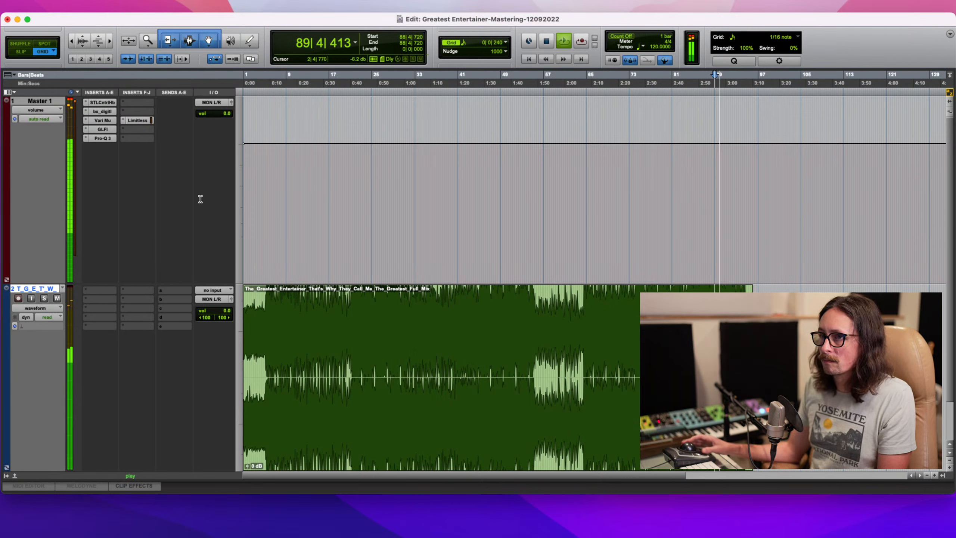
{"action": "key", "text": "space"}
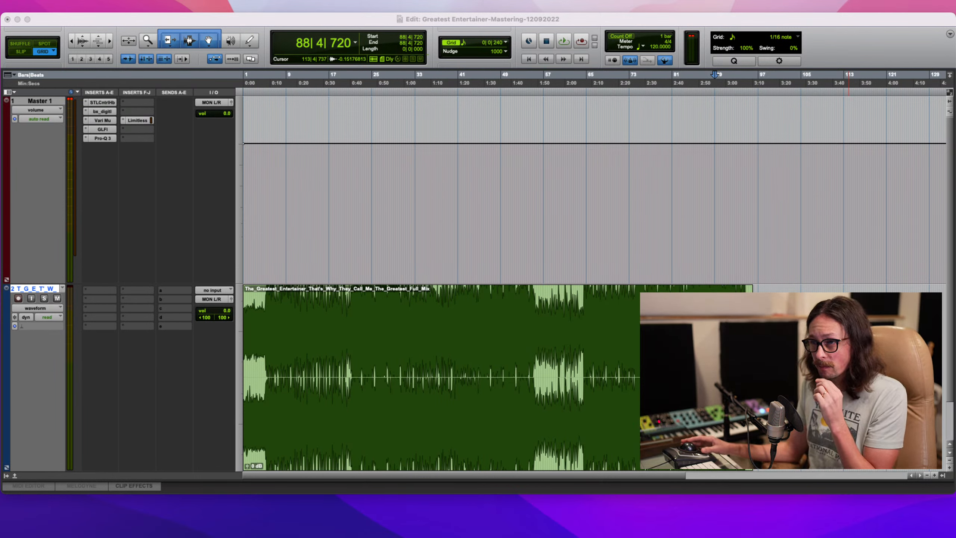
- Insert the Waves Magma BB Tubes stereo plug-in in Master 1's insert slot F and move its window clear of the webcam area
{"action": "left_click", "coordinate": [252, 39]}
{"action": "left_click", "coordinate": [134, 107]}
{"action": "mouse_move", "coordinate": [257, 314]}
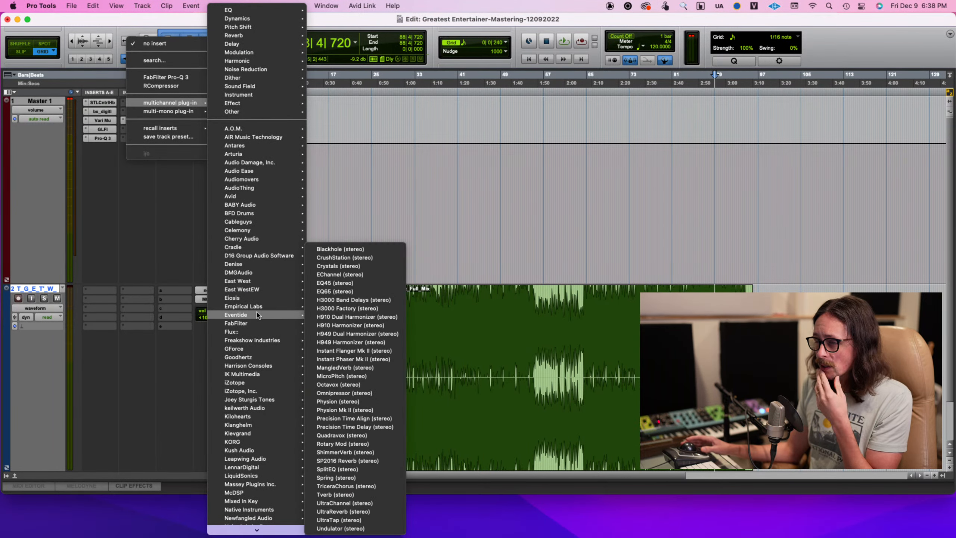
{"action": "scroll", "coordinate": [257, 324], "scroll_direction": "down", "scroll_amount": 15}
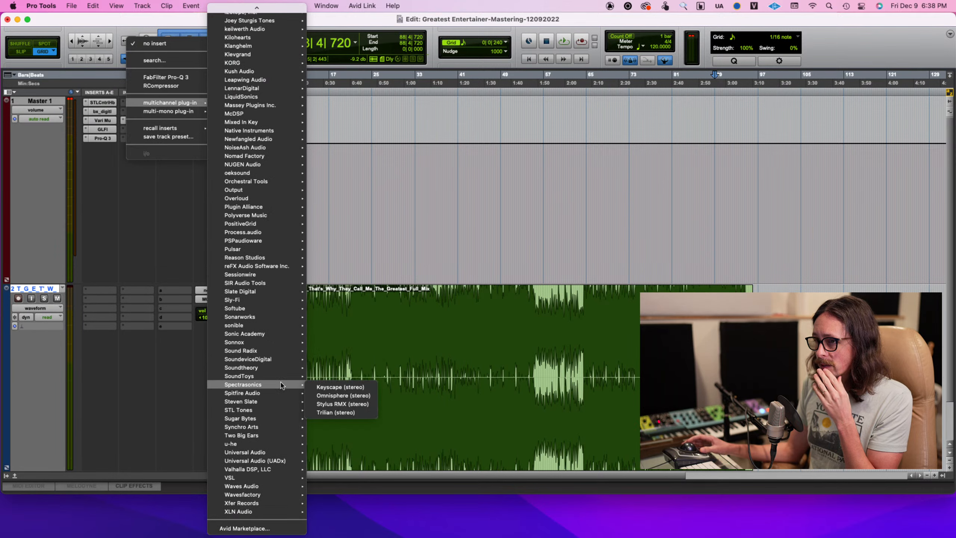
{"action": "mouse_move", "coordinate": [260, 486]}
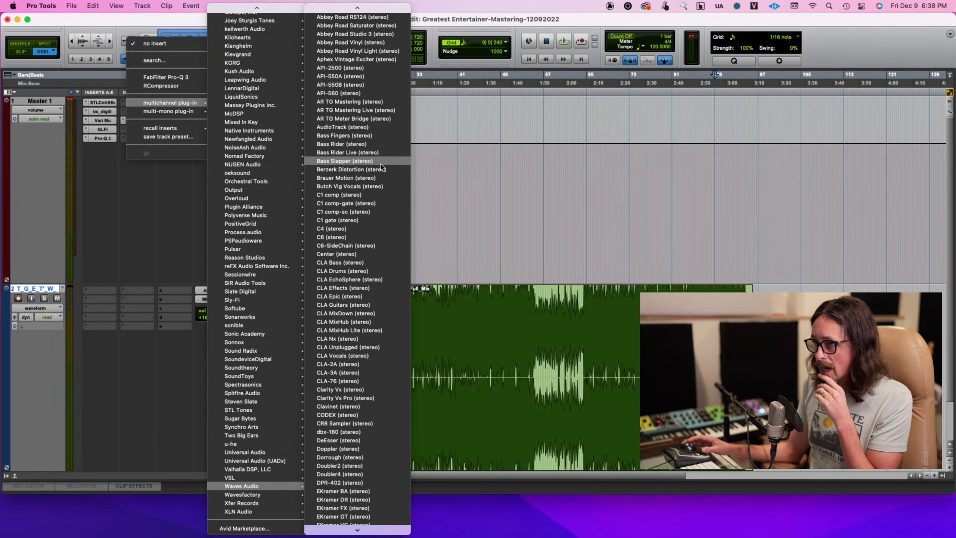
{"action": "scroll", "coordinate": [360, 241], "scroll_direction": "down", "scroll_amount": 3}
{"action": "scroll", "coordinate": [352, 348], "scroll_direction": "down", "scroll_amount": 3}
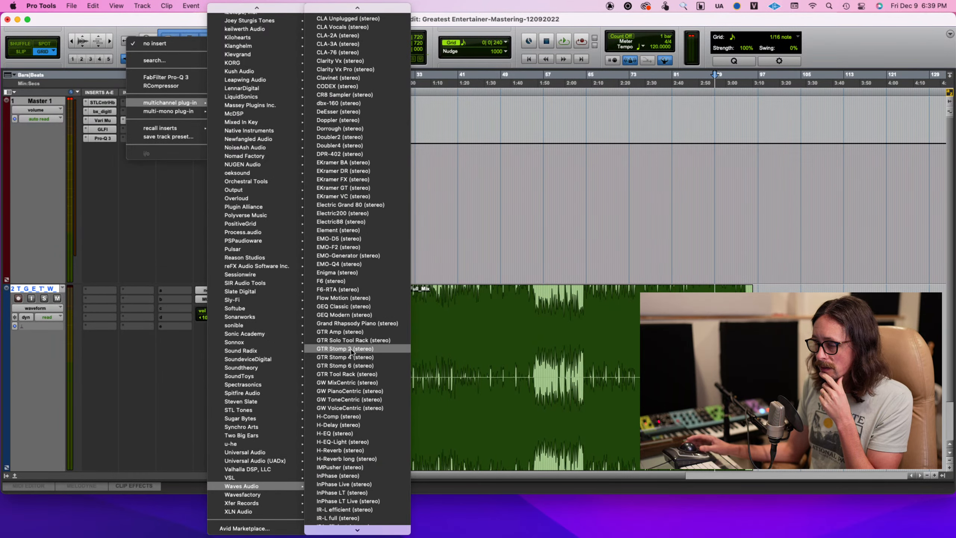
{"action": "scroll", "coordinate": [353, 348], "scroll_direction": "up", "scroll_amount": 10}
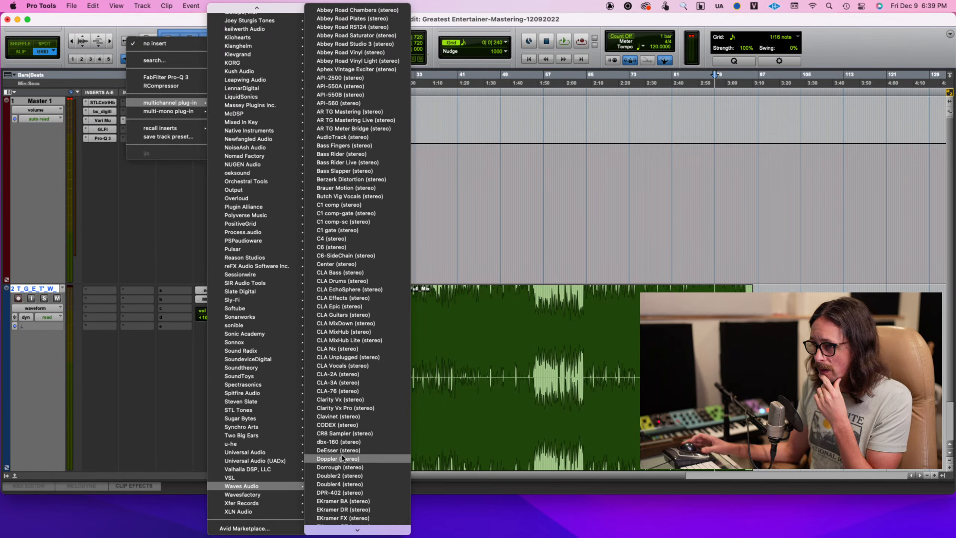
{"action": "scroll", "coordinate": [342, 458], "scroll_direction": "down", "scroll_amount": 20}
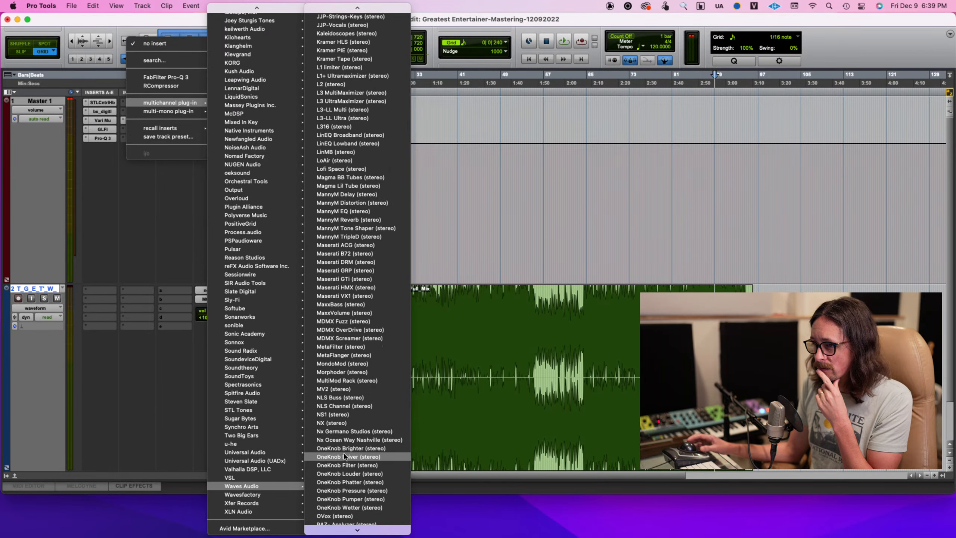
{"action": "scroll", "coordinate": [343, 456], "scroll_direction": "up", "scroll_amount": 8}
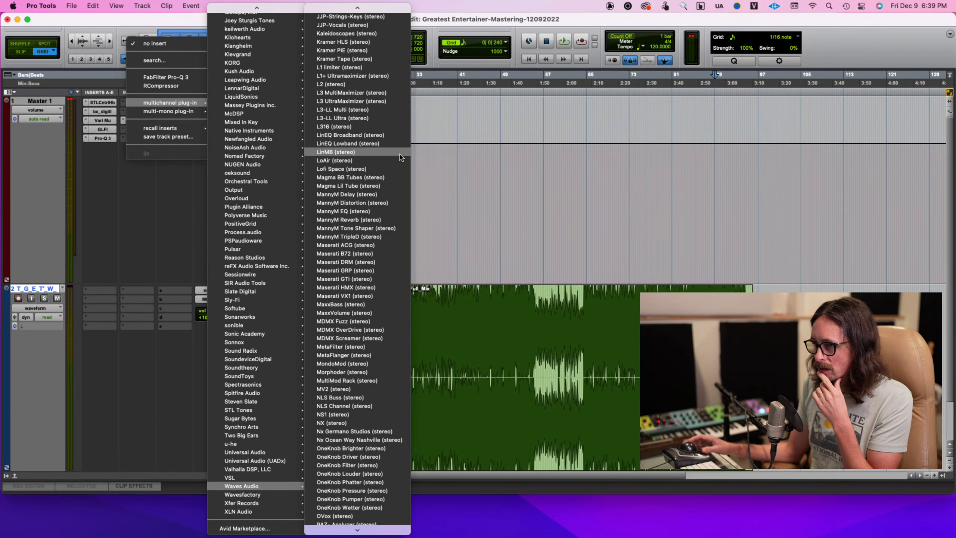
{"action": "left_click", "coordinate": [389, 178]}
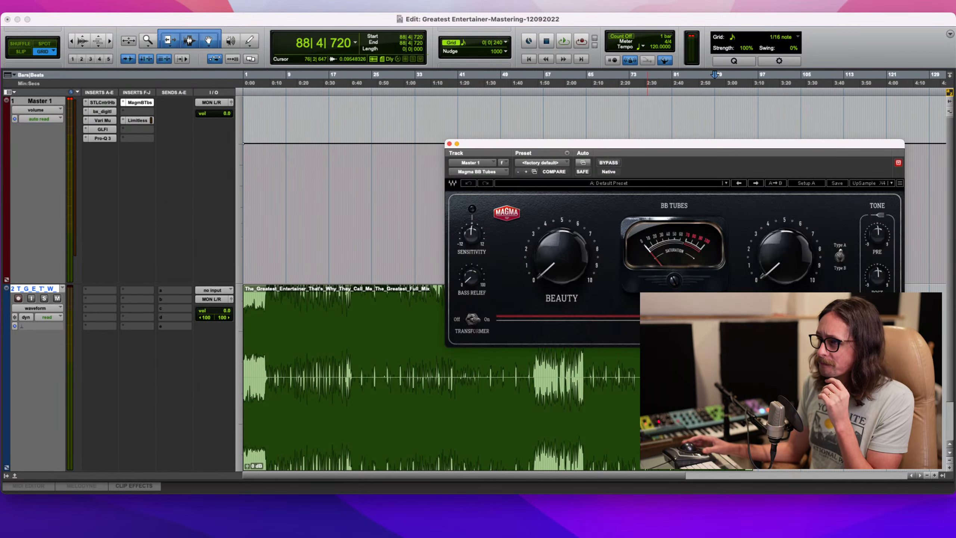
{"action": "left_click_drag", "start_coordinate": [651, 154], "coordinate": [443, 130]}
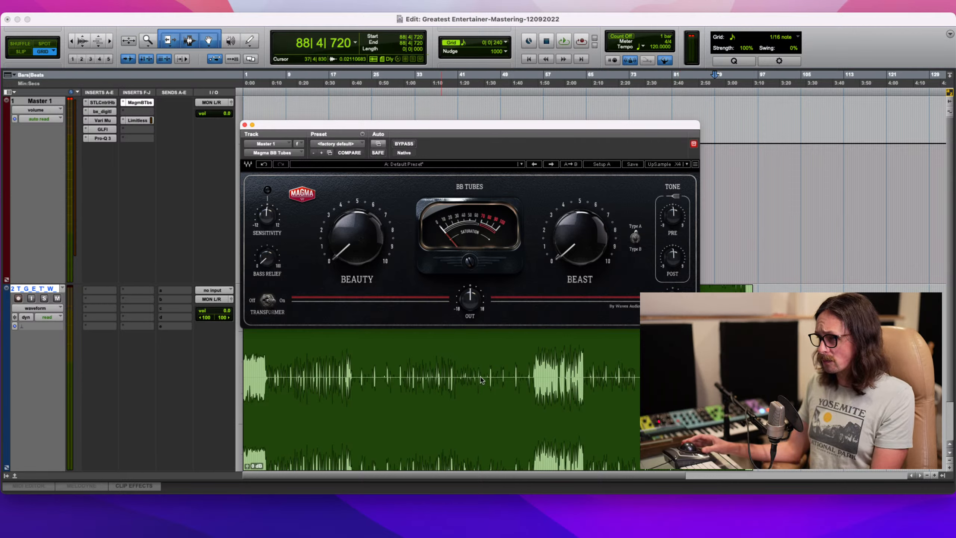
- Play the song from bar 88 and compare Magma BB Tubes bypassed and active at its default settings
{"action": "key", "text": "super+Tab"}
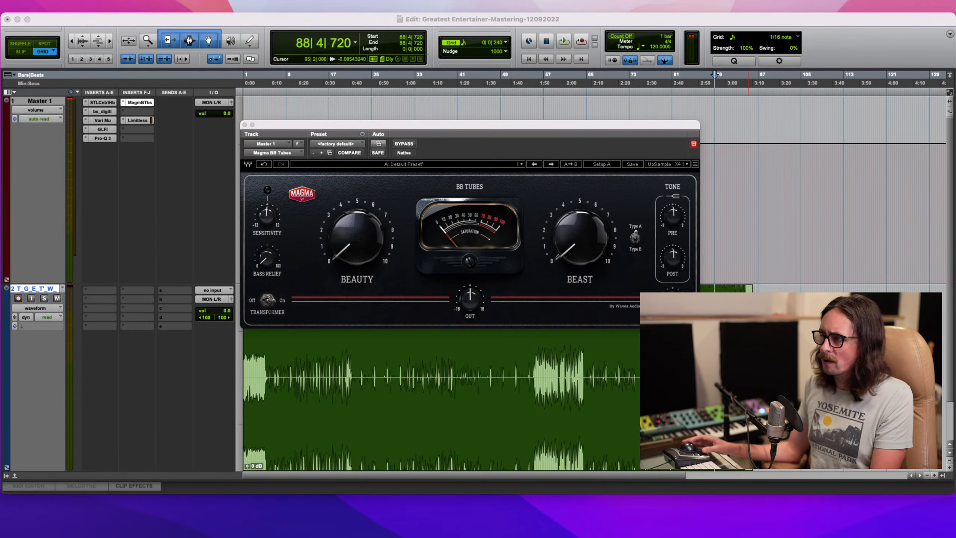
{"action": "left_click", "coordinate": [657, 20]}
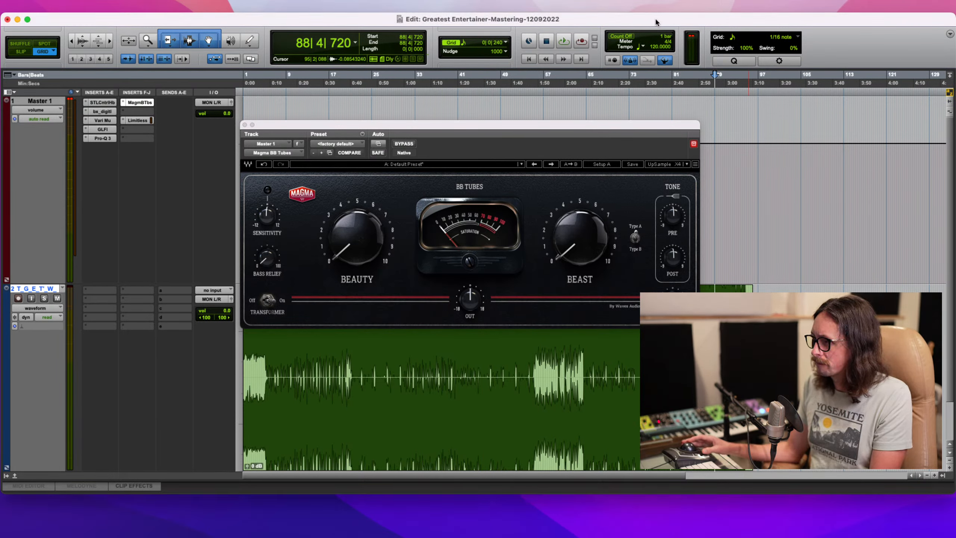
{"action": "key", "text": "space"}
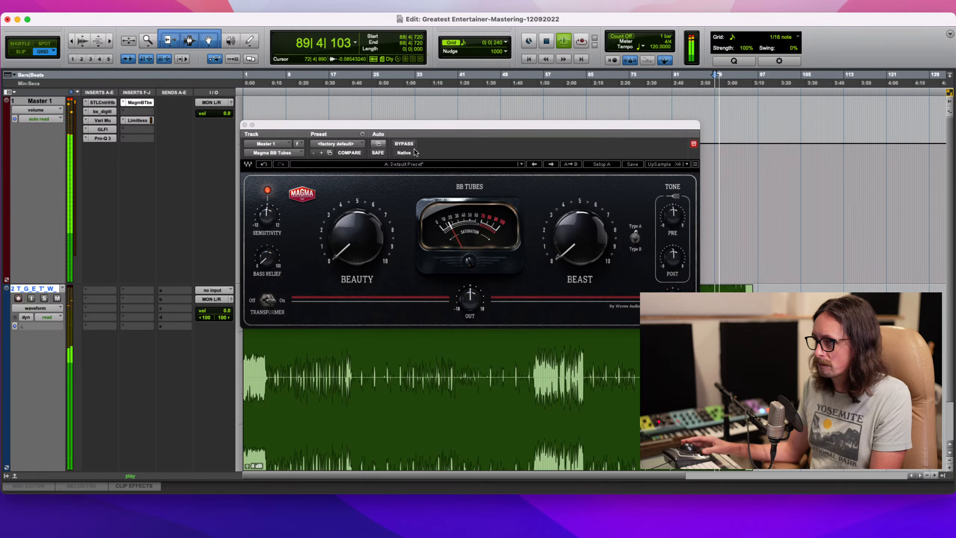
{"action": "left_click", "coordinate": [403, 144]}
{"action": "left_click", "coordinate": [411, 144]}
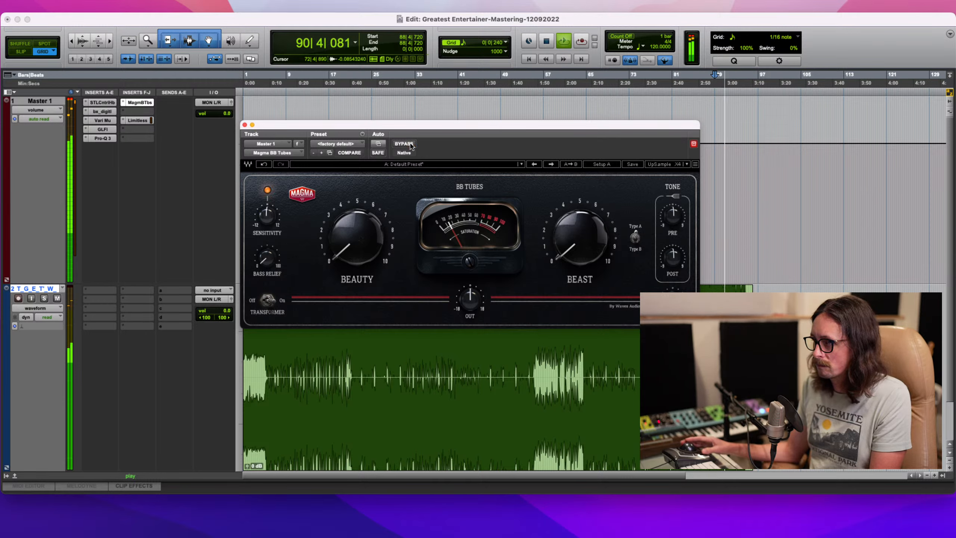
- Lower the Magma BB Tubes Sensitivity to about -5.0 dB, checking against bypass, and set Bass Relief to about 55
{"action": "left_click_drag", "start_coordinate": [265, 222], "coordinate": [251, 315]}
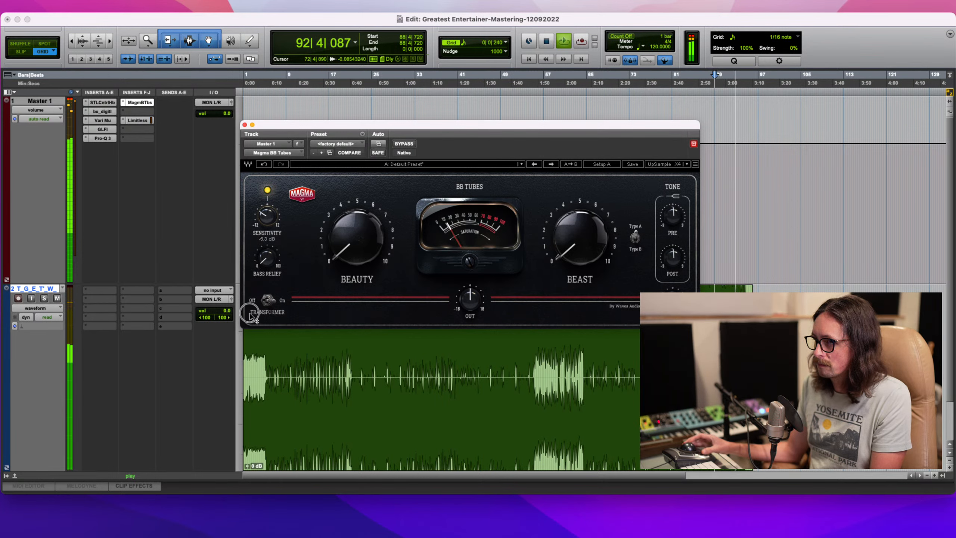
{"action": "left_click", "coordinate": [405, 145]}
{"action": "left_click", "coordinate": [405, 144]}
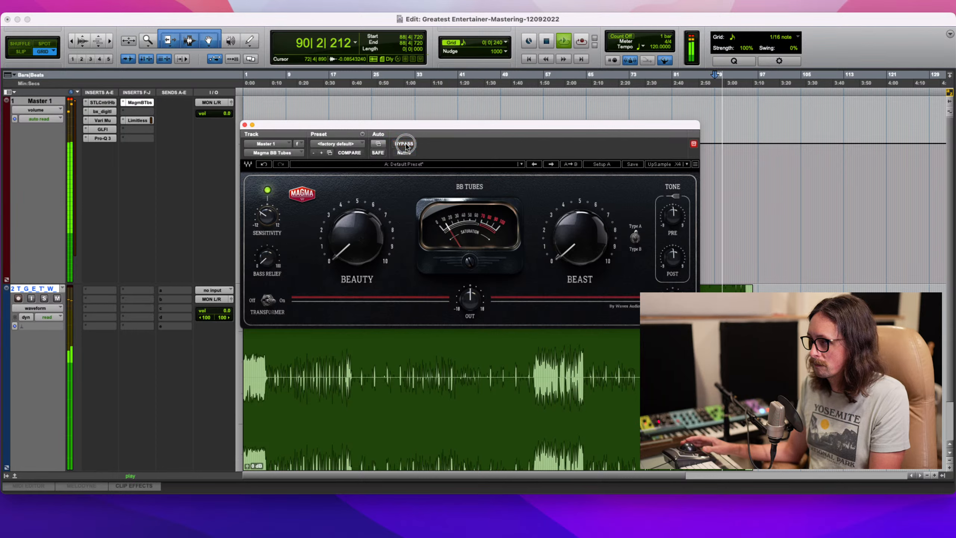
{"action": "left_click_drag", "start_coordinate": [272, 250], "coordinate": [275, 233]}
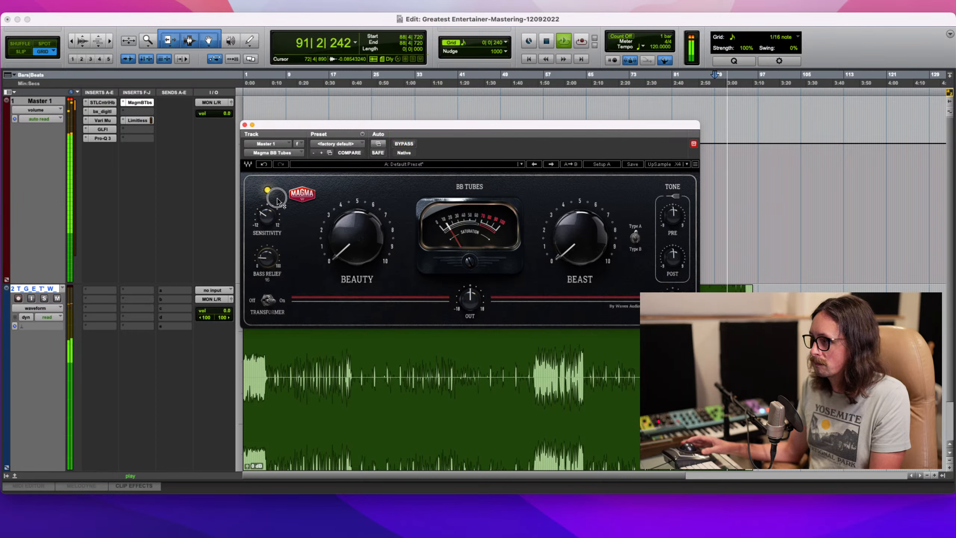
{"action": "left_click_drag", "start_coordinate": [278, 201], "coordinate": [311, 70]}
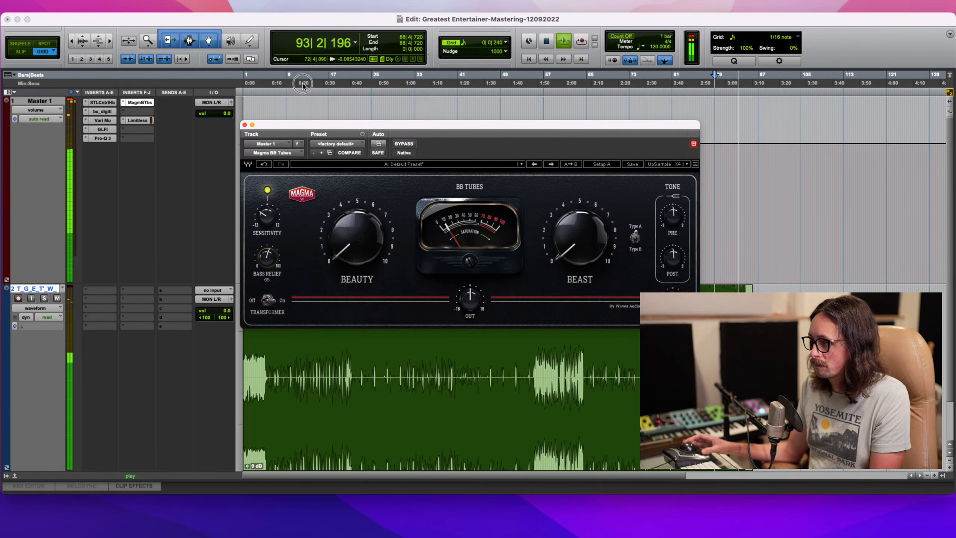
- Raise Beauty to about 4.4 and Beast to about 2 using Type B, replaying from bar 88
{"action": "mouse_move", "coordinate": [357, 244]}
{"action": "left_mouse_down"}
{"action": "mouse_move", "coordinate": [401, 87]}
{"action": "mouse_move", "coordinate": [380, 122]}
{"action": "mouse_move", "coordinate": [359, 239]}
{"action": "left_mouse_up"}
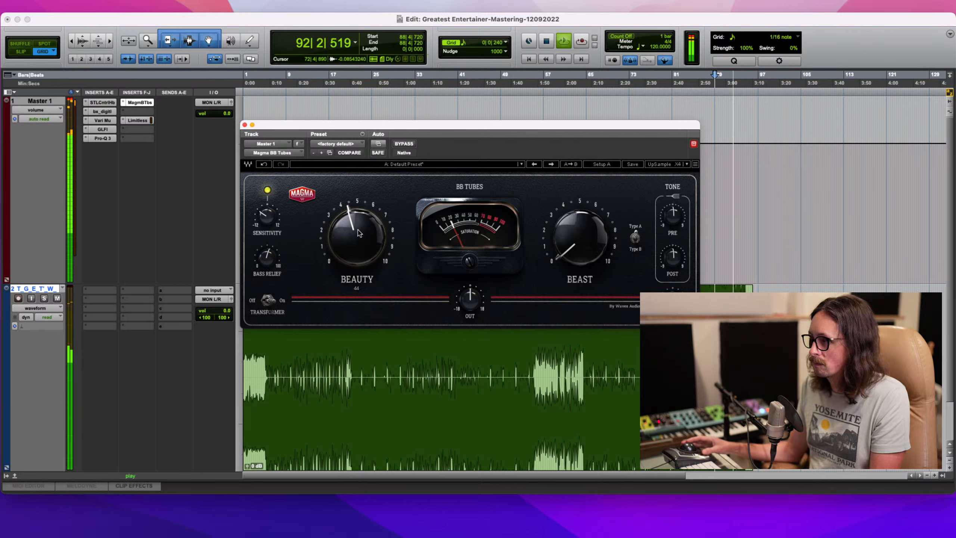
{"action": "key", "text": "space"}
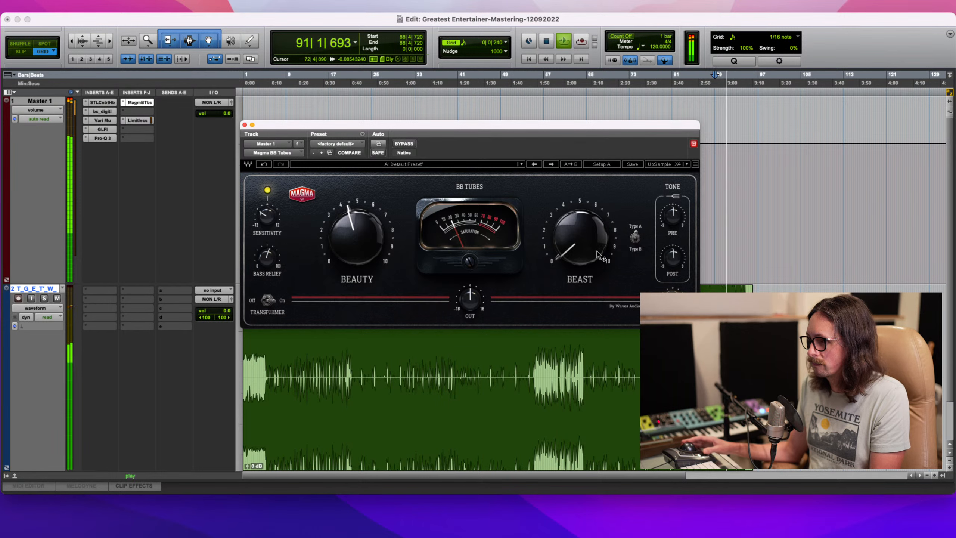
{"action": "left_click_drag", "start_coordinate": [580, 237], "coordinate": [561, 277]}
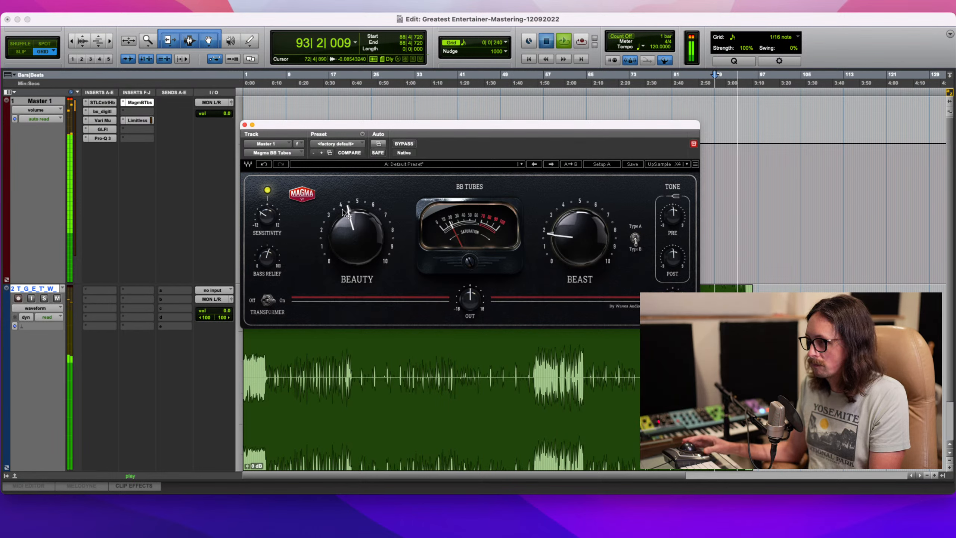
{"action": "key", "text": "space"}
{"action": "key", "text": "space"}
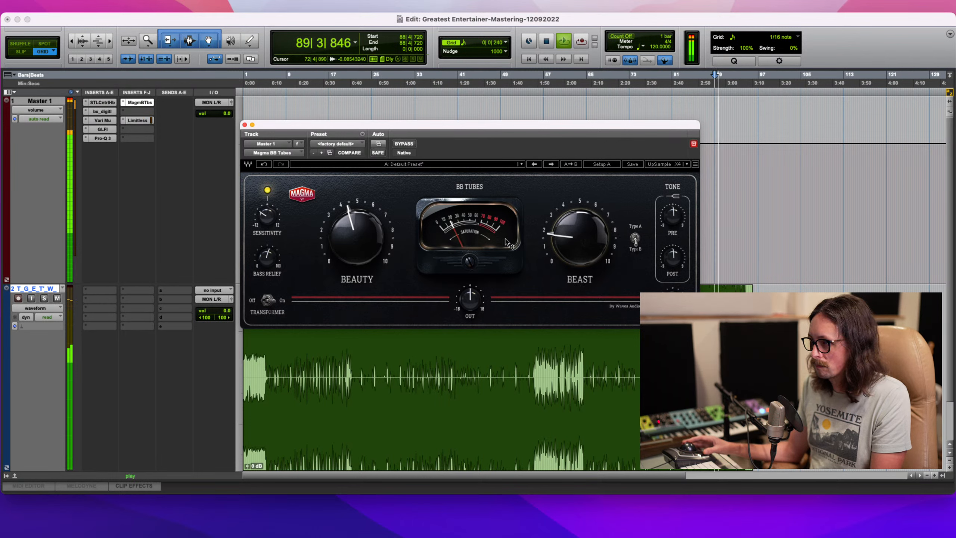
- Fine-tune the Post tone by ear and check the saturation against bypass from bar 88
{"action": "mouse_move", "coordinate": [672, 262]}
{"action": "left_mouse_down"}
{"action": "mouse_move", "coordinate": [689, 213]}
{"action": "mouse_move", "coordinate": [673, 257]}
{"action": "left_mouse_up"}
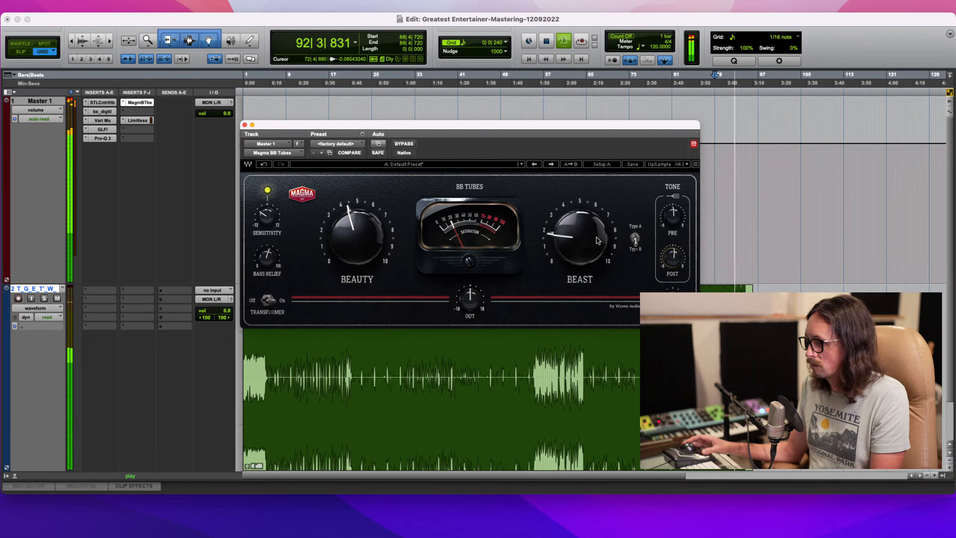
{"action": "key", "text": "space"}
{"action": "key", "text": "space"}
{"action": "left_click", "coordinate": [403, 144]}
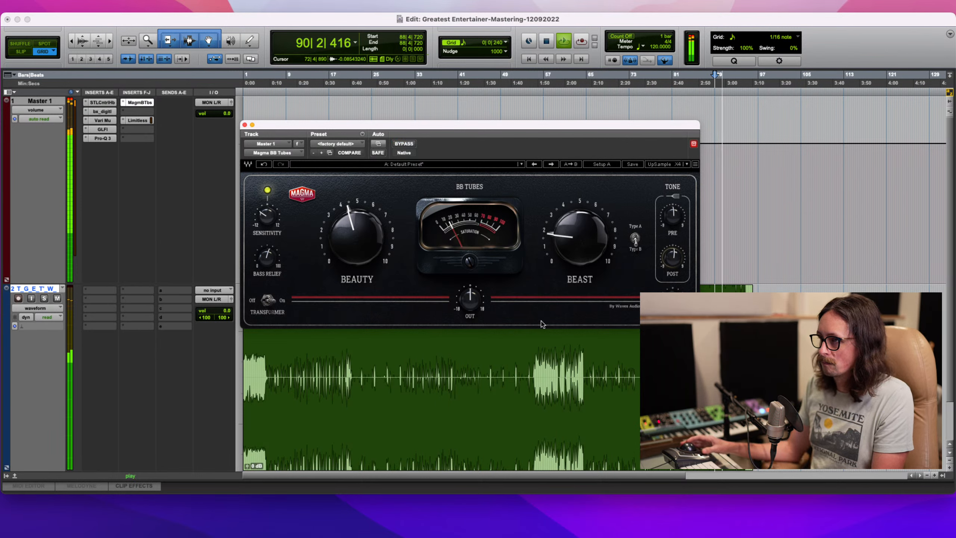
- Trim the plug-in output down slightly, with Sensitivity at about -5.4 dB and Beauty eased to about 4.1
{"action": "left_click_drag", "start_coordinate": [472, 299], "coordinate": [470, 314]}
{"action": "left_click", "coordinate": [270, 218]}
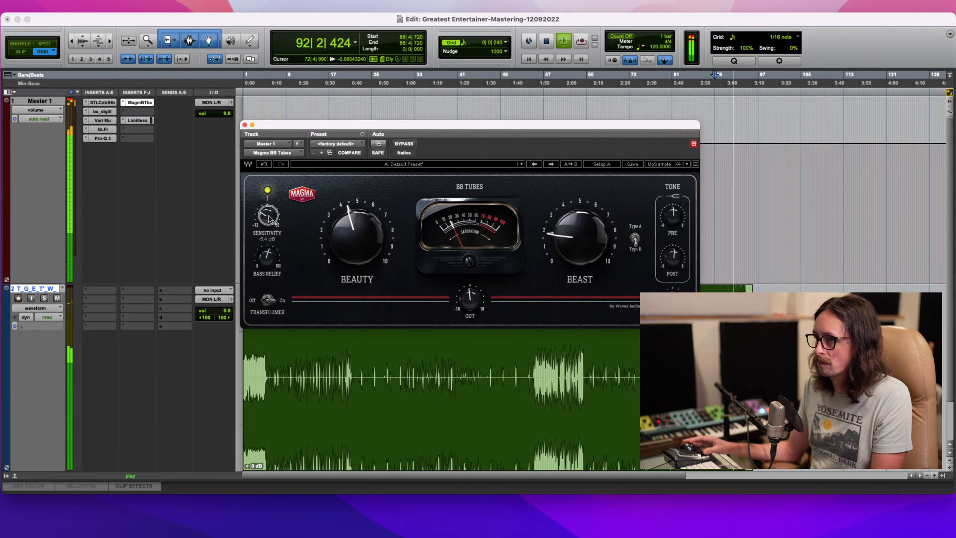
{"action": "left_click", "coordinate": [376, 234]}
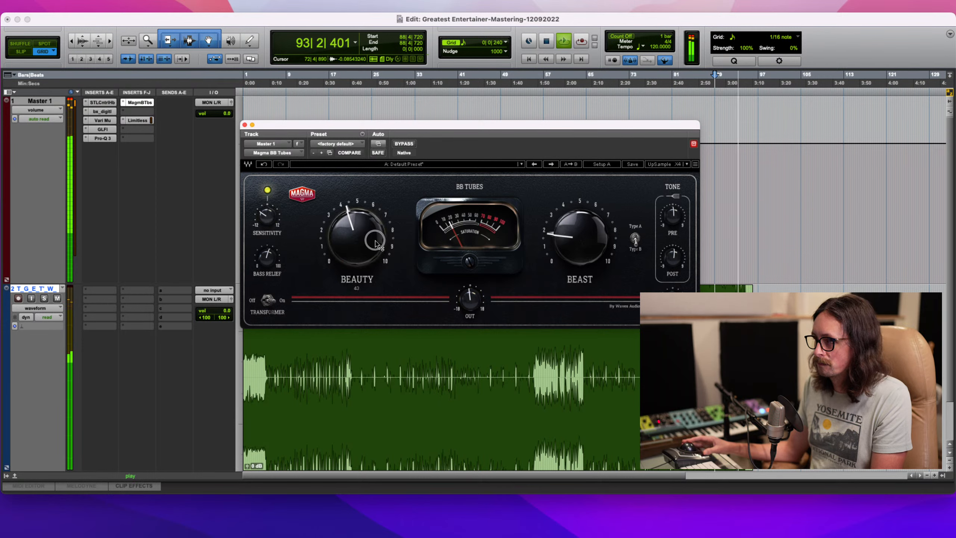
{"action": "key", "text": "space"}
{"action": "key", "text": "space"}
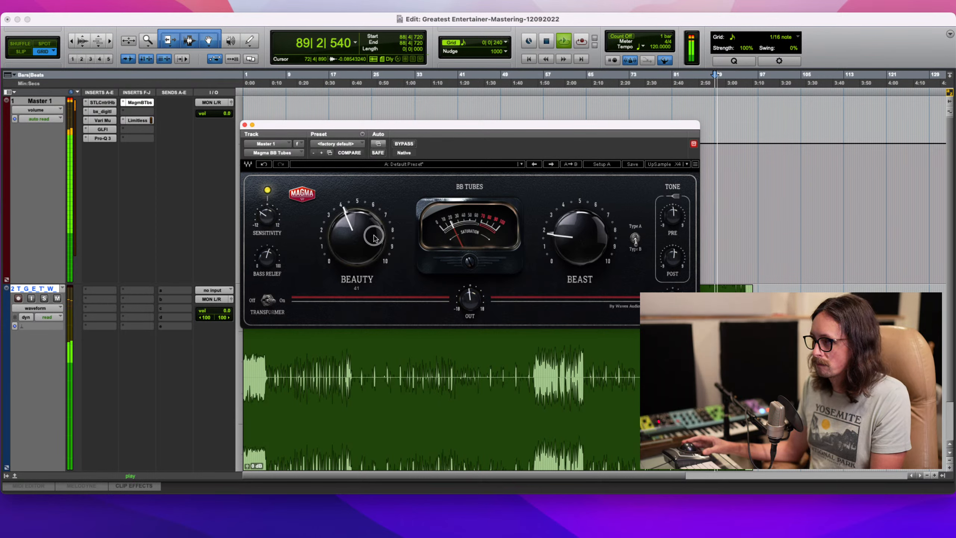
- Raise Beast to about 3 and fine-tune the Post tone, replaying from bar 88
{"action": "mouse_move", "coordinate": [561, 249]}
{"action": "left_mouse_down"}
{"action": "mouse_move", "coordinate": [595, 152]}
{"action": "mouse_move", "coordinate": [551, 257]}
{"action": "left_mouse_up"}
{"action": "left_click_drag", "start_coordinate": [673, 261], "coordinate": [673, 267]}
{"action": "key", "text": "space"}
{"action": "key", "text": "space"}
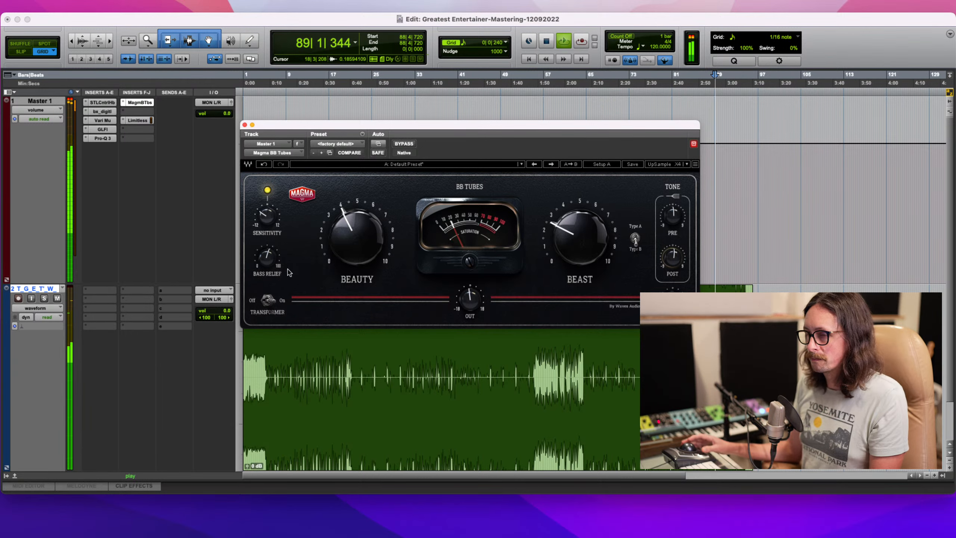
- Ease Bass Relief to just below its midpoint and fine-tune Sensitivity, comparing the plug-in bypassed and active from bar 88
{"action": "mouse_move", "coordinate": [262, 261]}
{"action": "left_mouse_down"}
{"action": "mouse_move", "coordinate": [265, 298]}
{"action": "mouse_move", "coordinate": [267, 261]}
{"action": "left_mouse_up"}
{"action": "mouse_move", "coordinate": [270, 217]}
{"action": "left_mouse_down"}
{"action": "mouse_move", "coordinate": [271, 204]}
{"action": "mouse_move", "coordinate": [264, 226]}
{"action": "left_mouse_up"}
{"action": "left_click_drag", "start_coordinate": [267, 221], "coordinate": [268, 223]}
{"action": "left_click", "coordinate": [403, 144]}
{"action": "key", "text": "space"}
{"action": "key", "text": "space"}
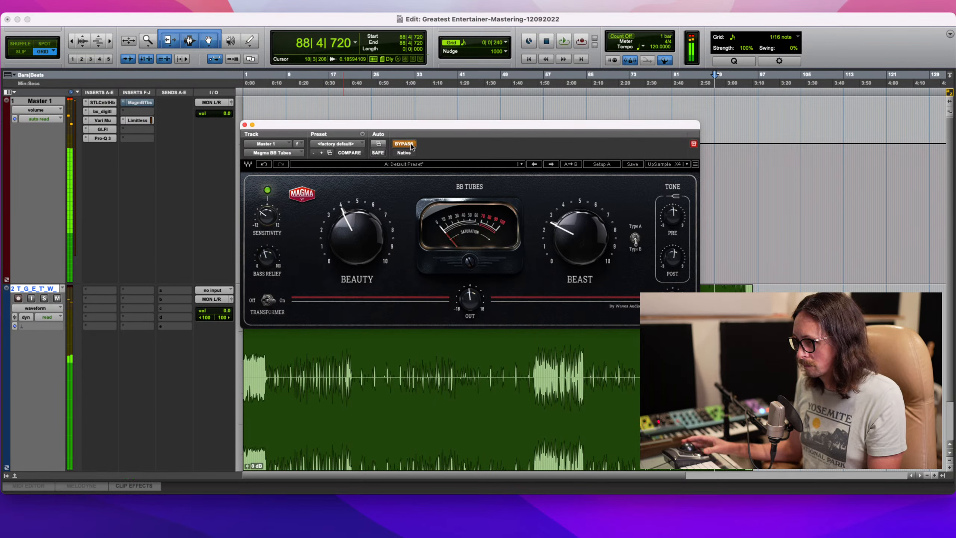
{"action": "left_click", "coordinate": [404, 144]}
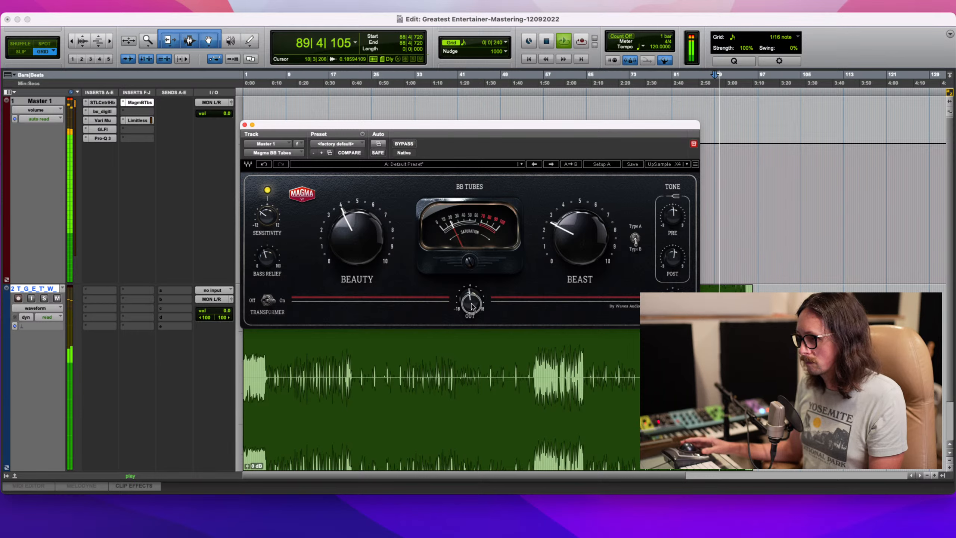
- Lower the Magma BB Tubes output to about -3.2 dB to match the bypassed level, comparing both states
{"action": "left_click_drag", "start_coordinate": [470, 299], "coordinate": [467, 297]}
{"action": "left_click", "coordinate": [403, 143]}
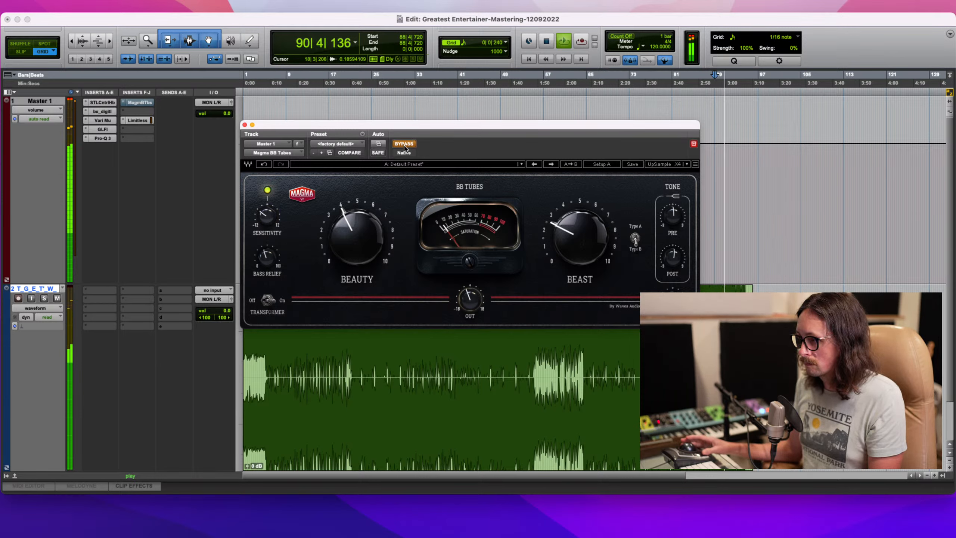
{"action": "left_click", "coordinate": [403, 144]}
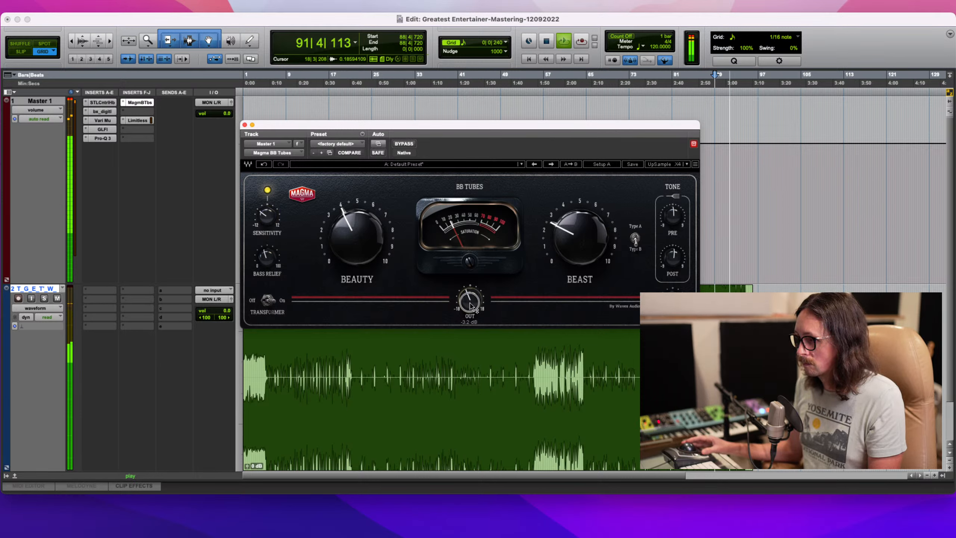
{"action": "left_click", "coordinate": [405, 145]}
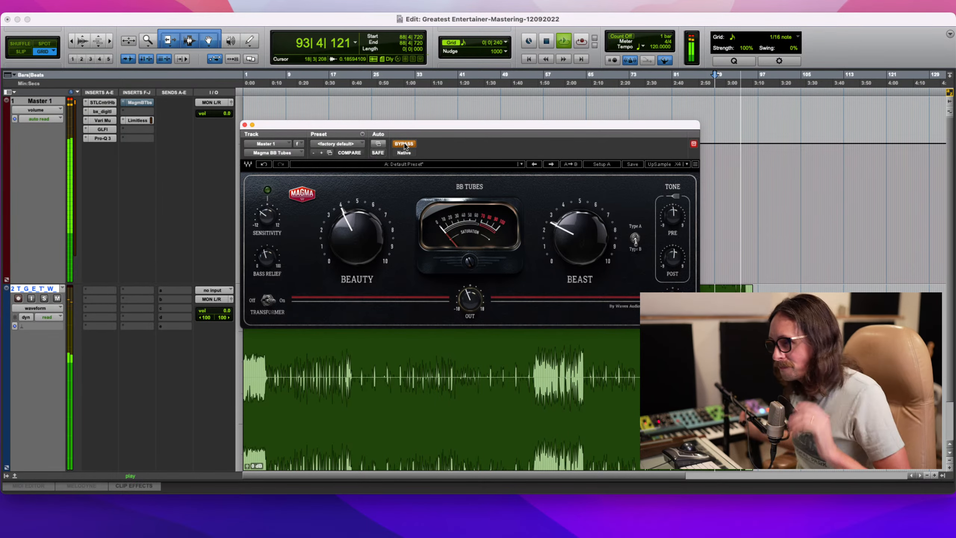
{"action": "left_click", "coordinate": [404, 145]}
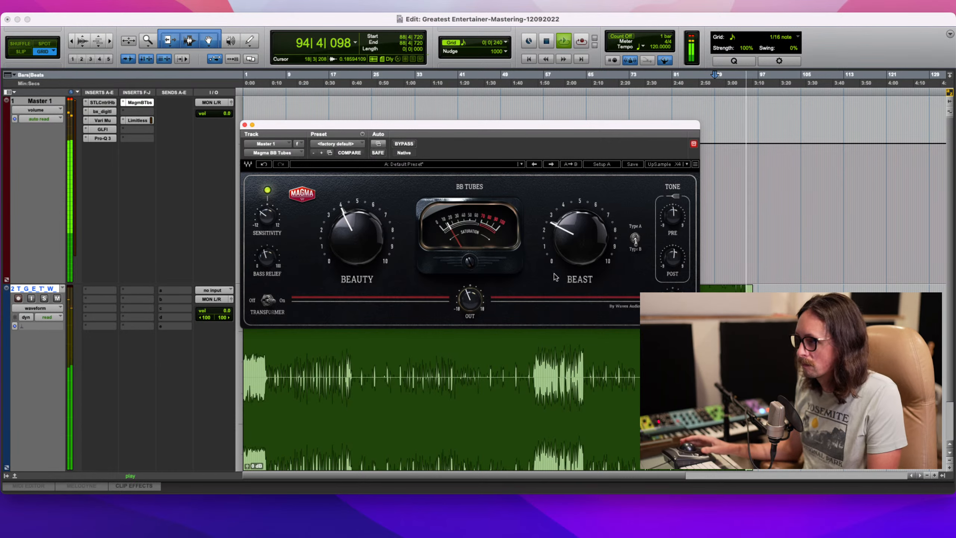
- Replay from bar 88 and switch the Beast saturation to Type A
{"action": "key", "text": "space"}
{"action": "key", "text": "space"}
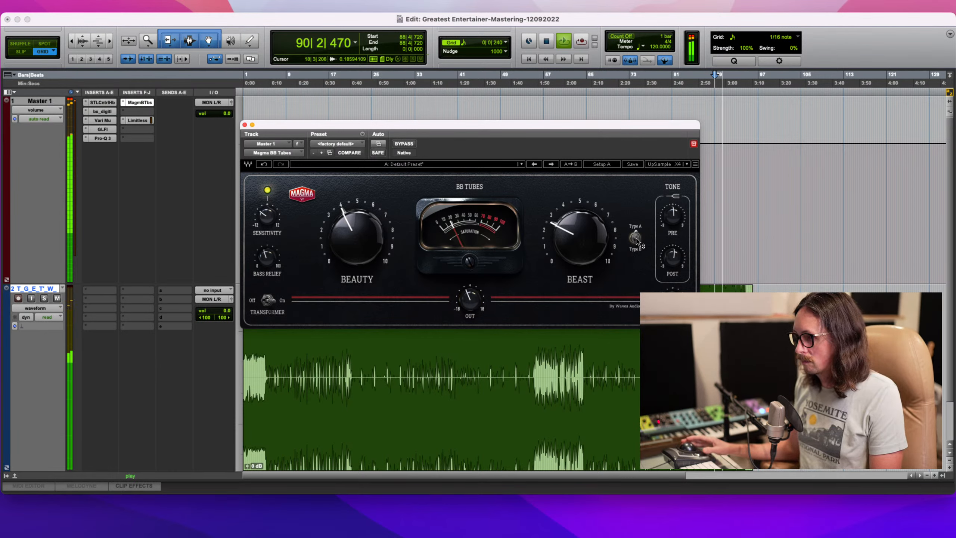
{"action": "left_click", "coordinate": [635, 238]}
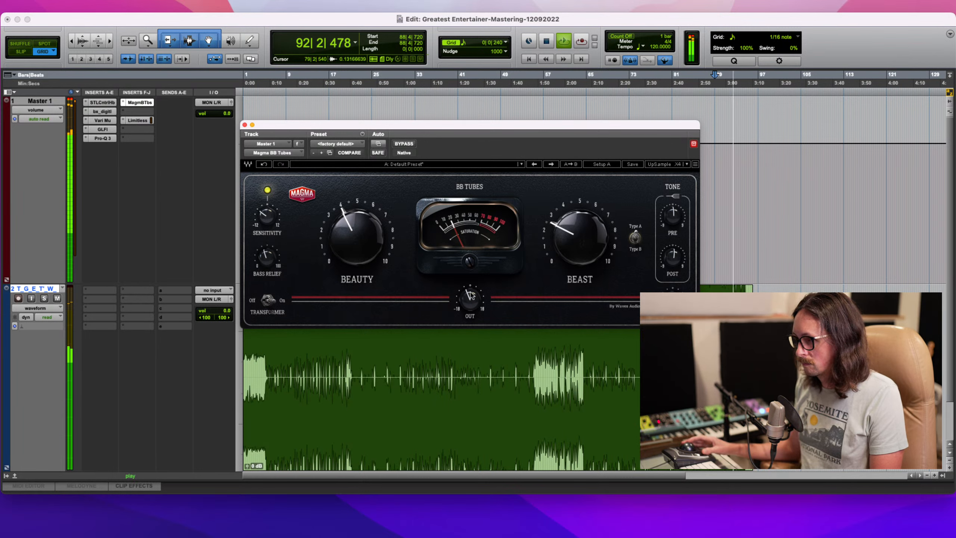
- Replay from bar 88 and compare the Magma BB Tubes sound with the Transformer switched off and on
{"action": "key", "text": "space"}
{"action": "key", "text": "space"}
{"action": "left_click", "coordinate": [267, 302]}
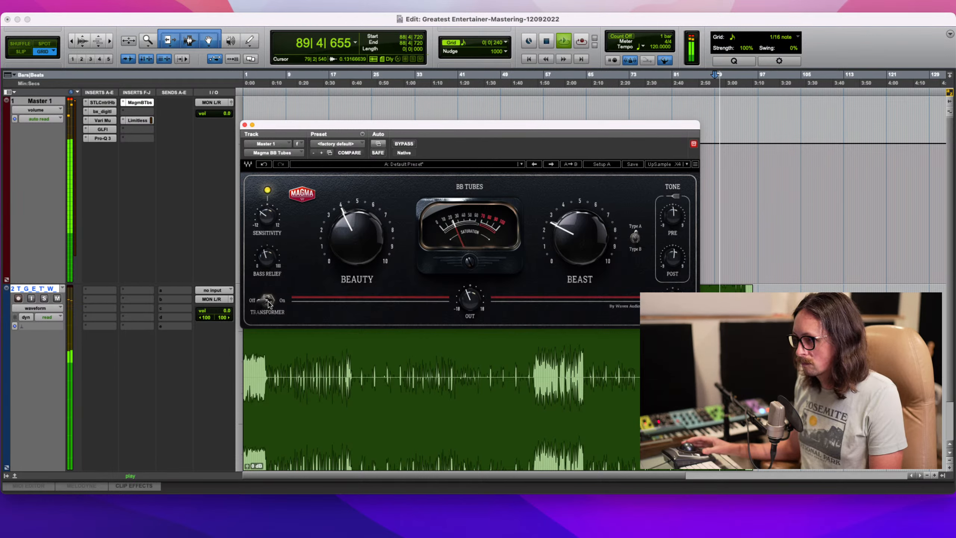
{"action": "left_click", "coordinate": [269, 302]}
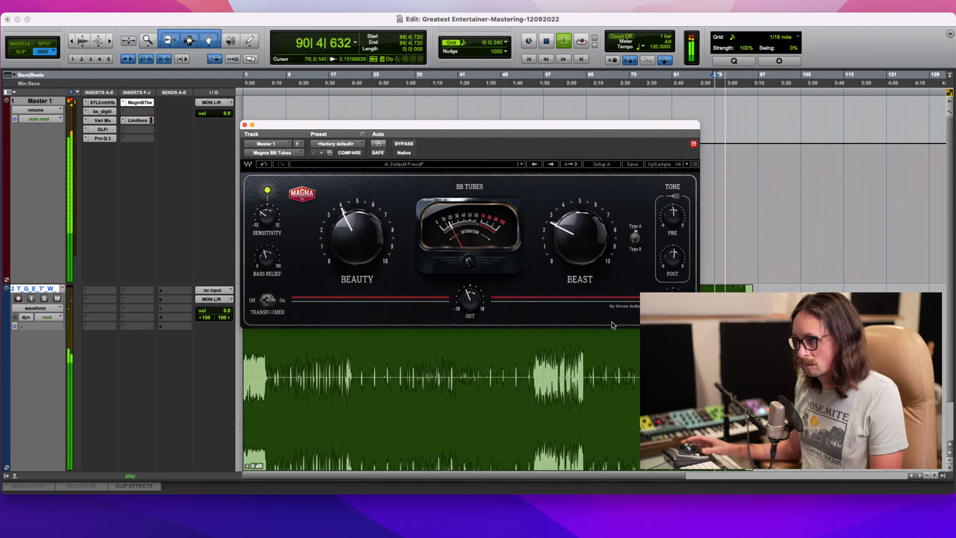
{"action": "key", "text": "space"}
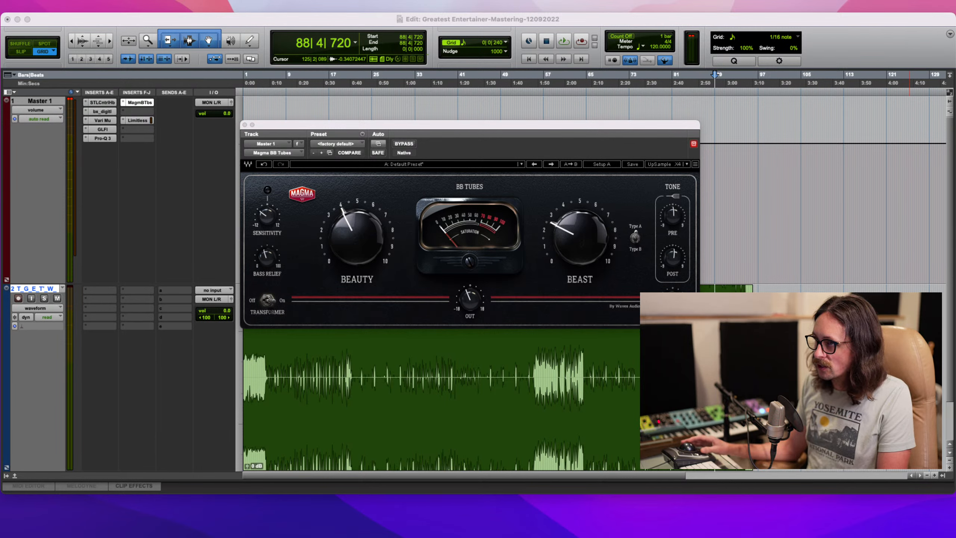
- Check the Post tone setting, replay from bar 88 and compare Magma BB Tubes bypassed and active
{"action": "left_click", "coordinate": [424, 244]}
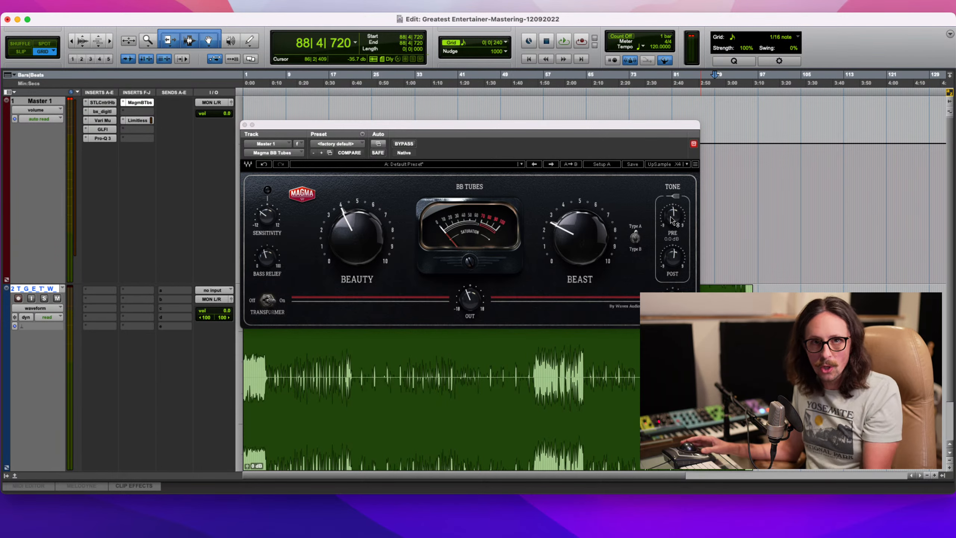
{"action": "left_click", "coordinate": [673, 260]}
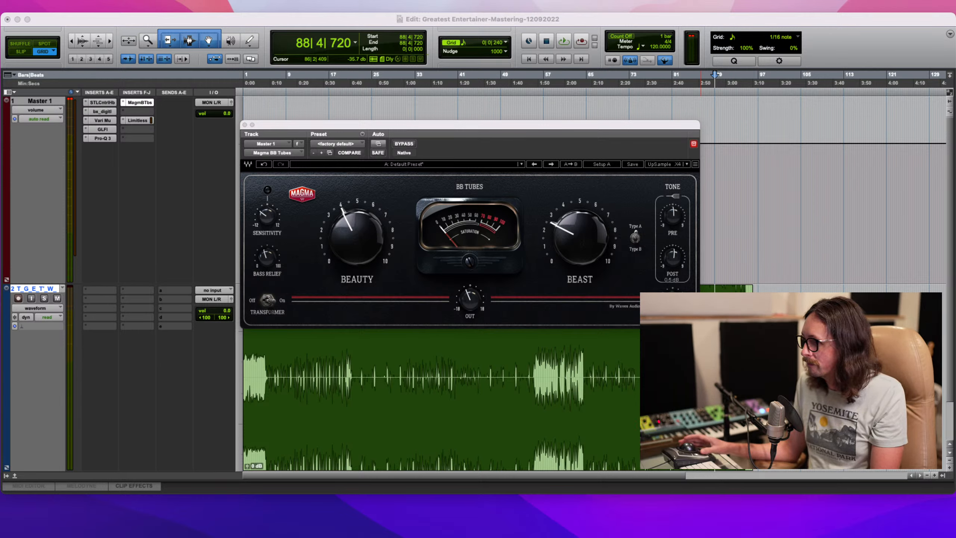
{"action": "left_click", "coordinate": [459, 226]}
{"action": "key", "text": "space"}
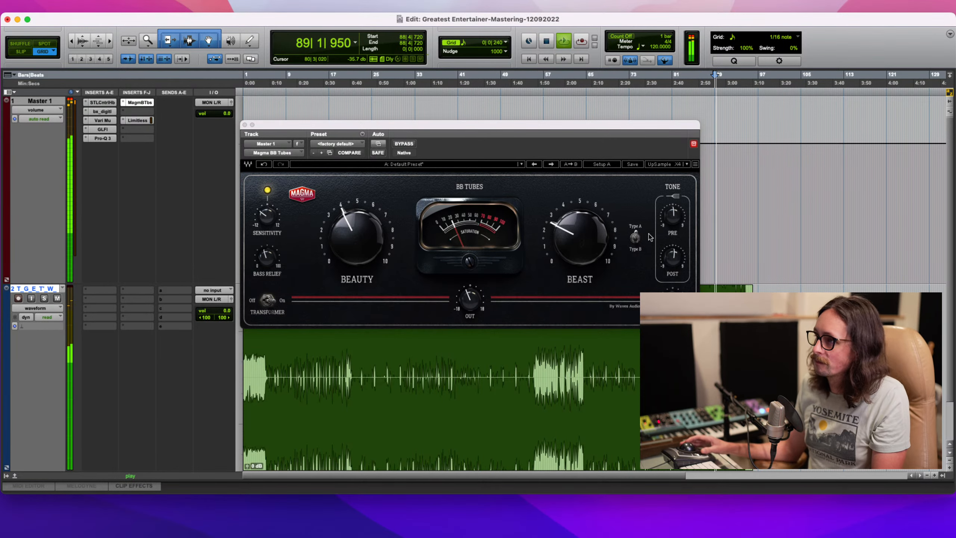
{"action": "left_click", "coordinate": [403, 144]}
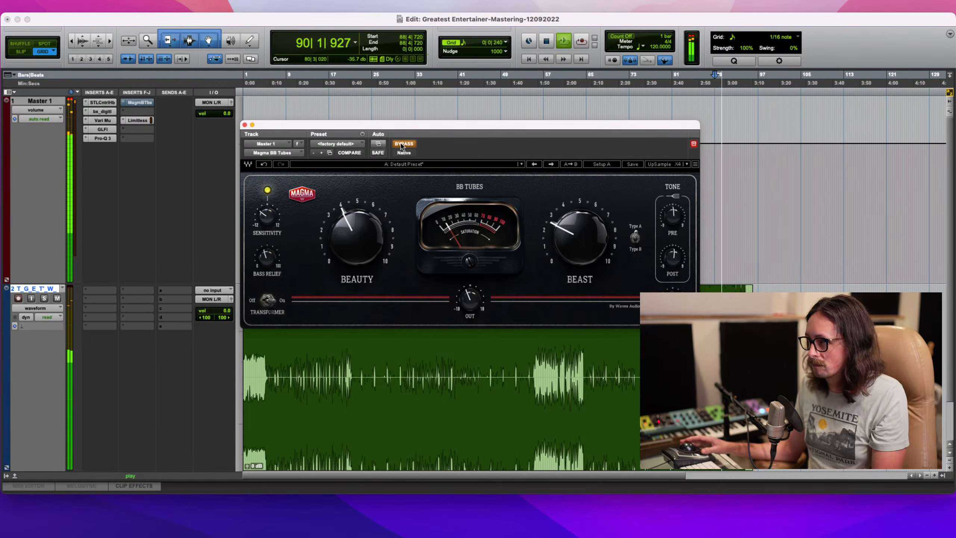
{"action": "left_click", "coordinate": [402, 144]}
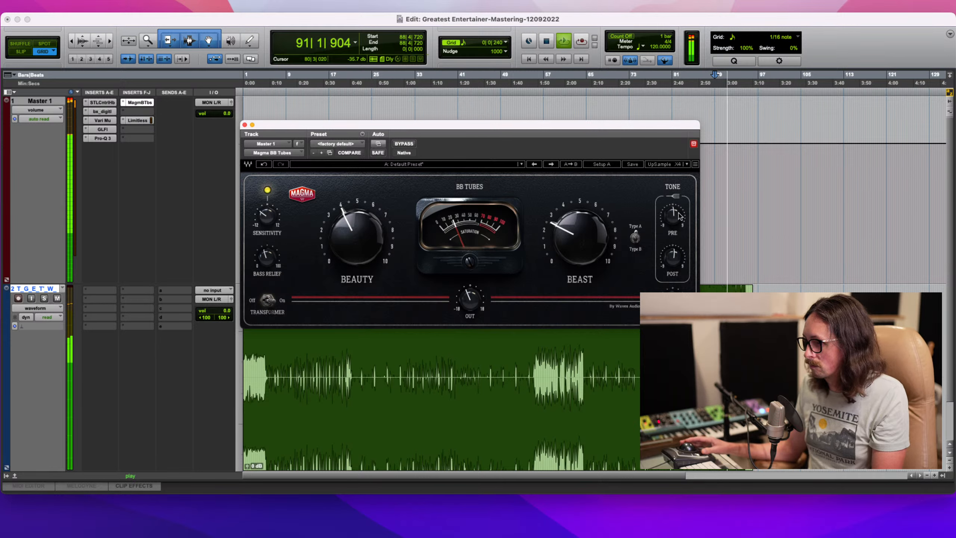
- Lower the Pre tone slightly below 0 dB, comparing the plug-in bypassed and active from bar 88
{"action": "mouse_move", "coordinate": [676, 223]}
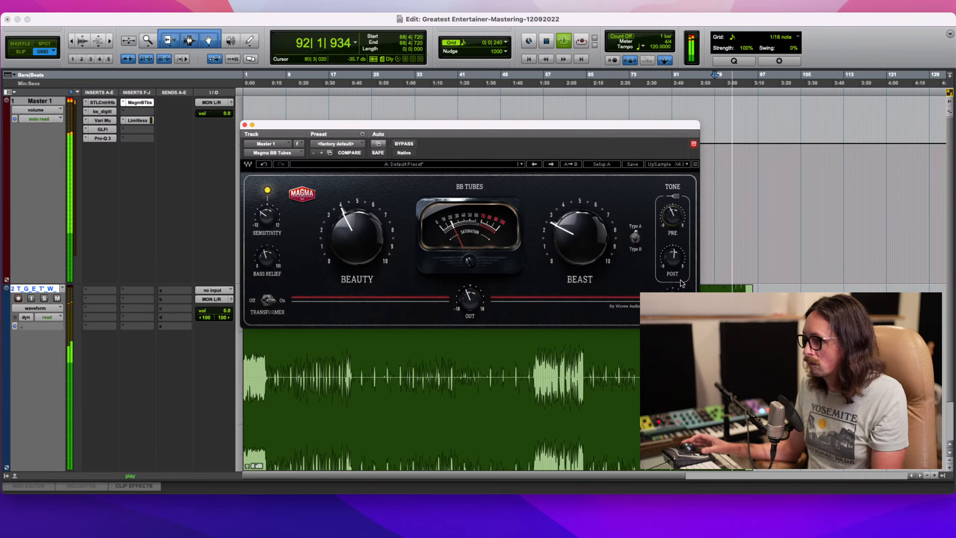
{"action": "left_click_drag", "start_coordinate": [676, 214], "coordinate": [676, 192]}
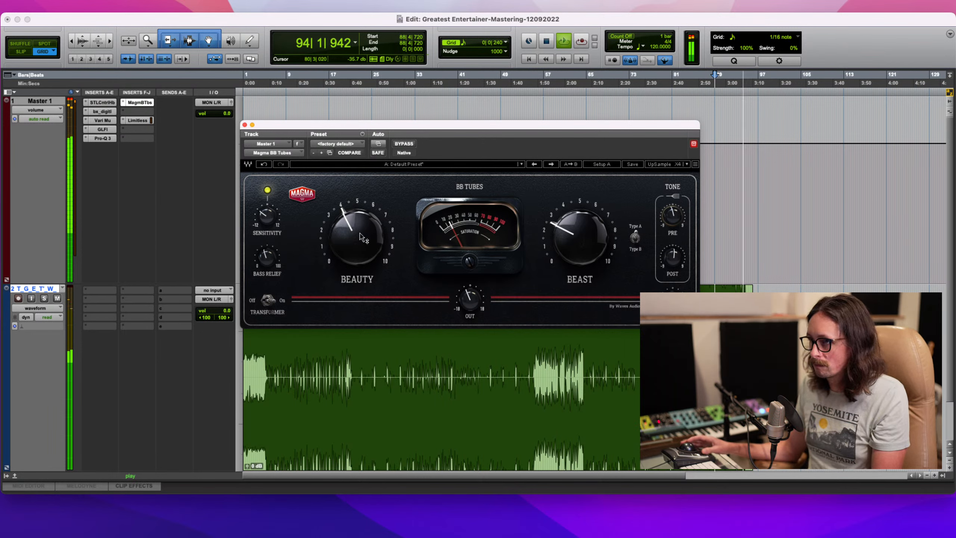
{"action": "key", "text": "space"}
{"action": "key", "text": "space"}
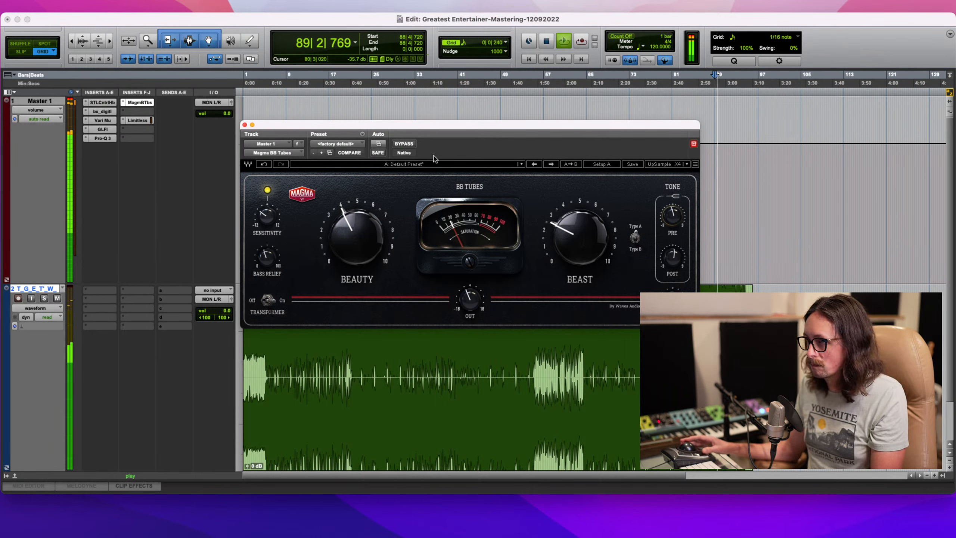
{"action": "left_click", "coordinate": [404, 144]}
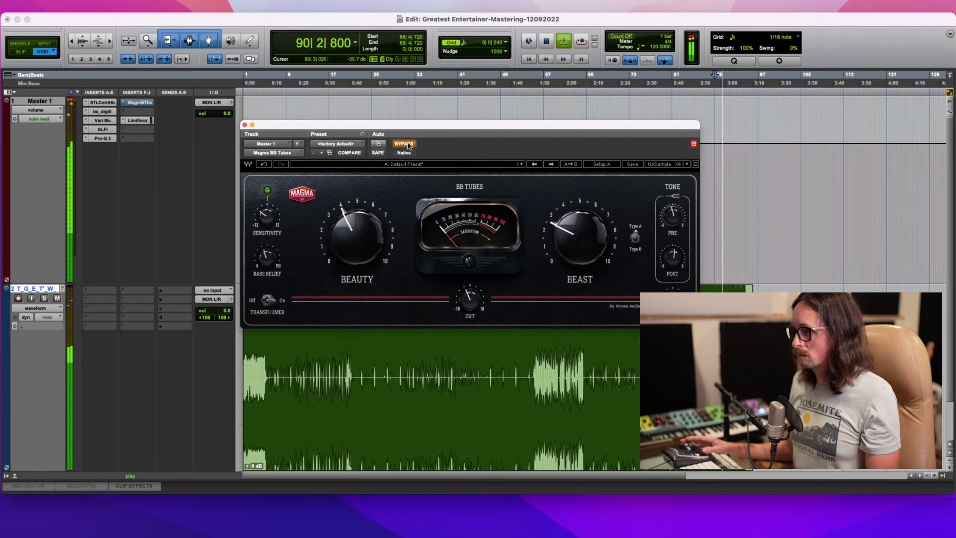
{"action": "left_click", "coordinate": [404, 144]}
- Ease Beauty down to just under 4 and compare the plug-in bypassed and active
{"action": "mouse_move", "coordinate": [368, 237]}
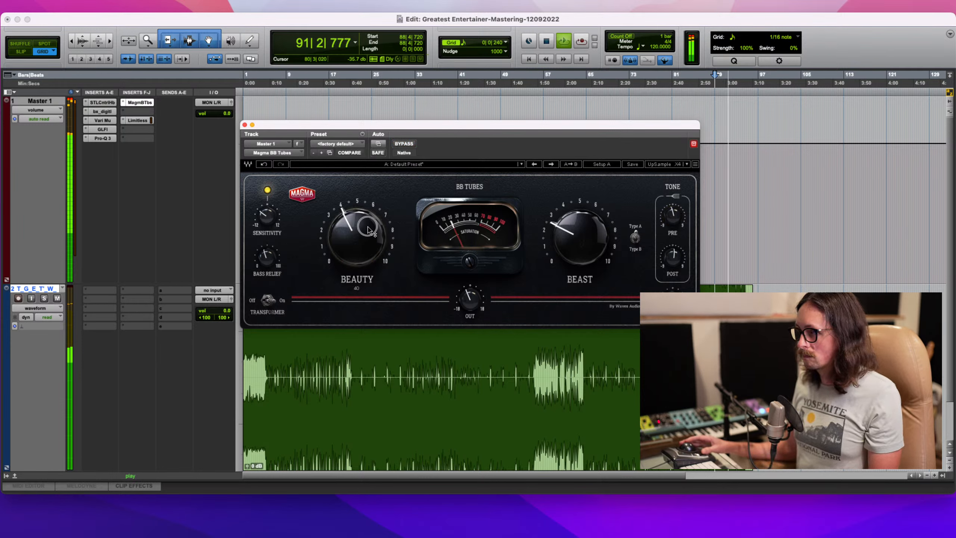
{"action": "left_click", "coordinate": [405, 145]}
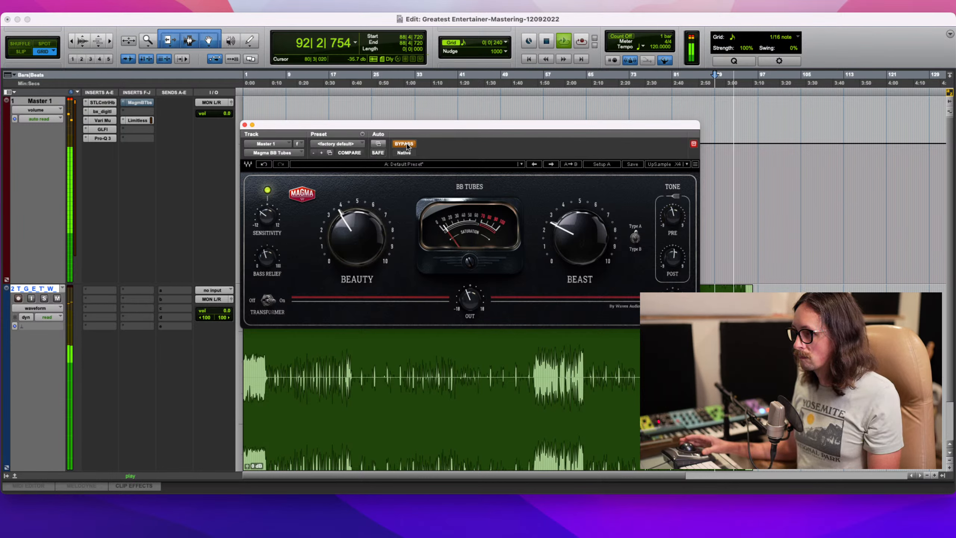
{"action": "left_click", "coordinate": [407, 146]}
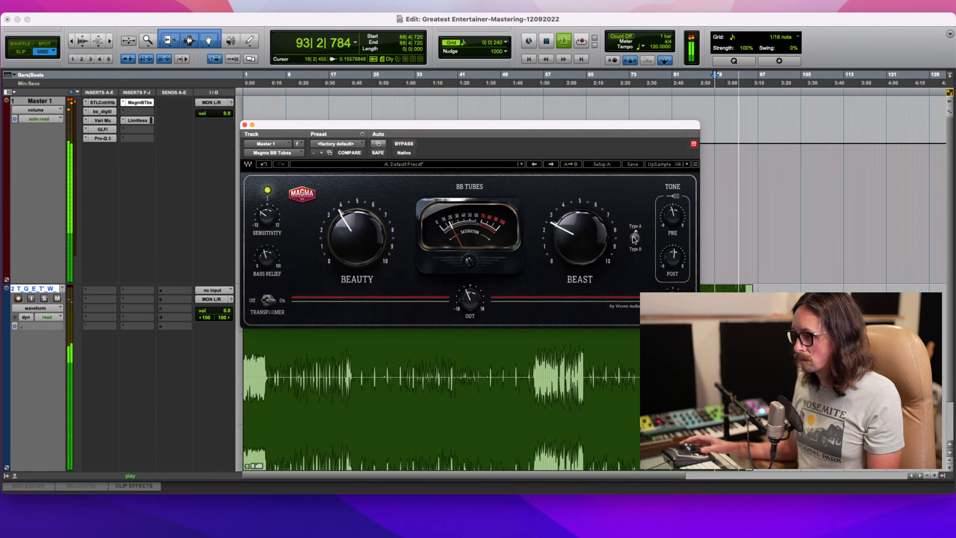
- Reduce the Pre tone further and replay from bar 88, comparing the plug-in bypassed and active
{"action": "left_click_drag", "start_coordinate": [679, 221], "coordinate": [676, 240]}
{"action": "key", "text": "space"}
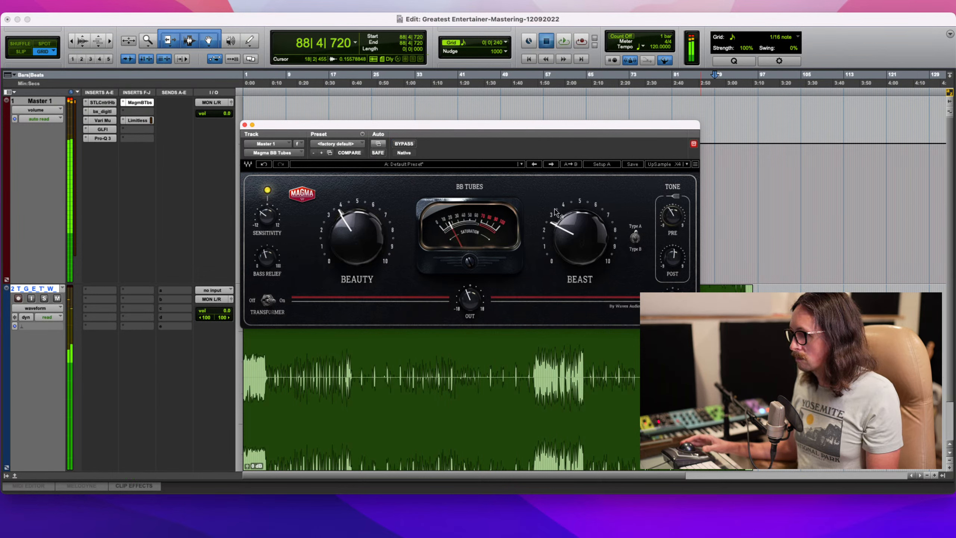
{"action": "key", "text": "space"}
{"action": "left_click", "coordinate": [407, 145]}
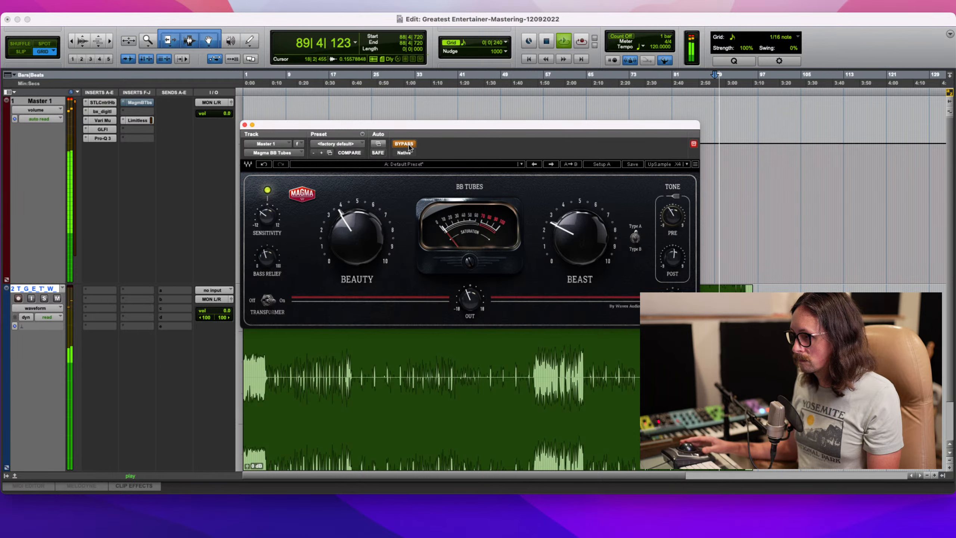
{"action": "left_click", "coordinate": [409, 148]}
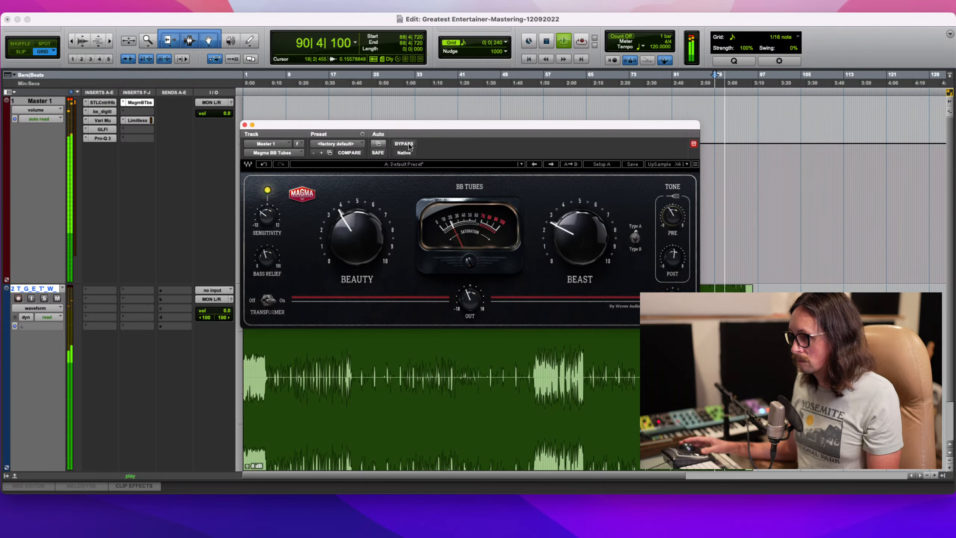
- Fine-tune the Magma BB Tubes output level, checking bypassed against active from bar 88
{"action": "left_click_drag", "start_coordinate": [473, 303], "coordinate": [474, 299]}
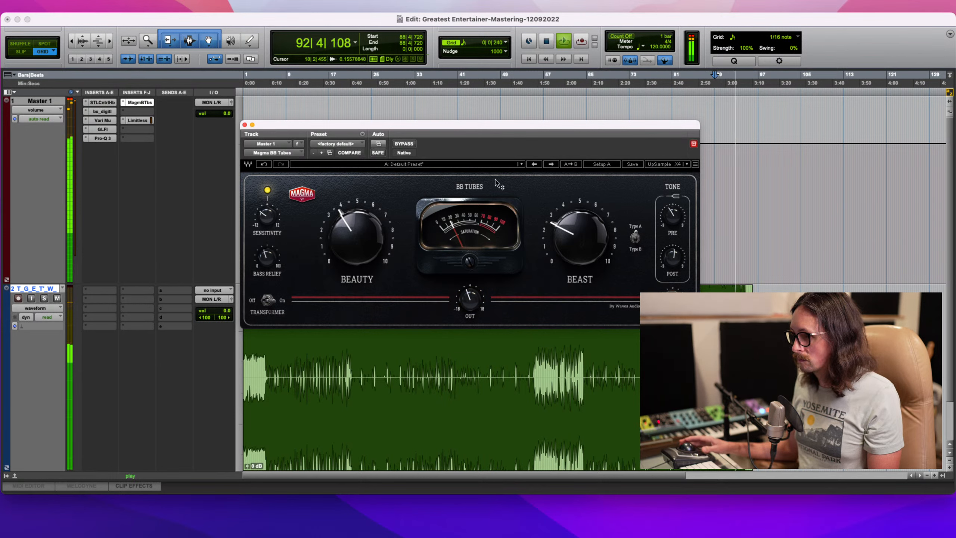
{"action": "key", "text": "space"}
{"action": "key", "text": "space"}
{"action": "left_click", "coordinate": [405, 144]}
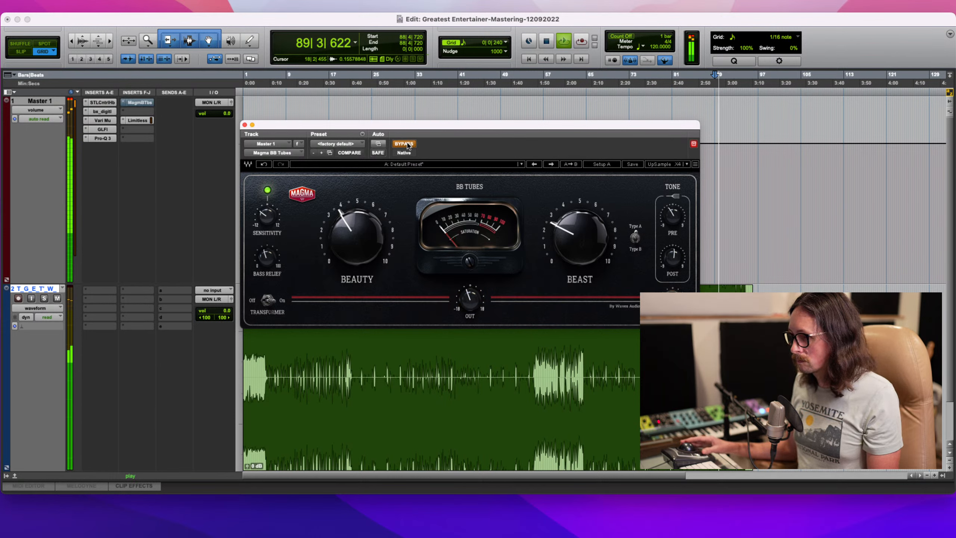
{"action": "left_click", "coordinate": [405, 144]}
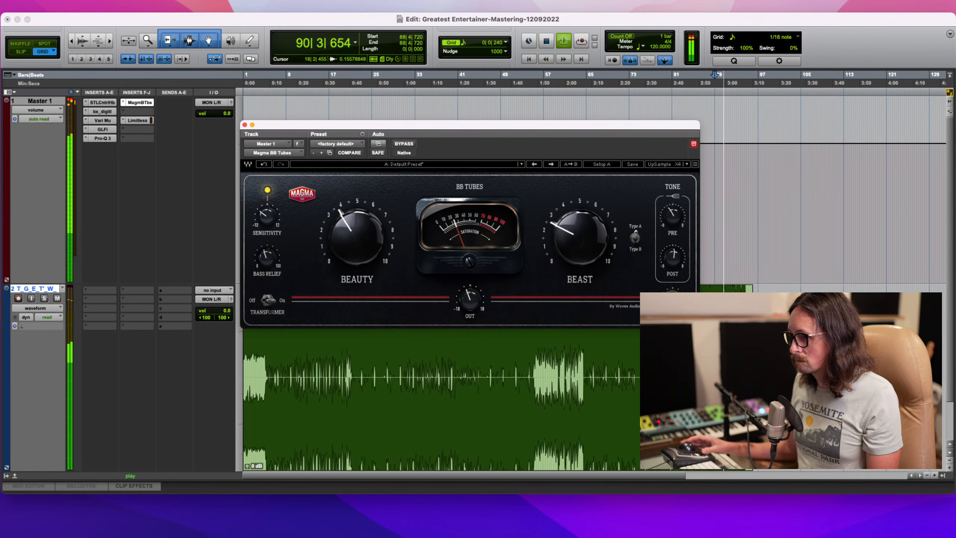
- Raise Beast to about 5 and set its saturation to Type B, replaying from bar 88
{"action": "left_click_drag", "start_coordinate": [554, 237], "coordinate": [580, 231]}
{"action": "key", "text": "space"}
{"action": "key", "text": "space"}
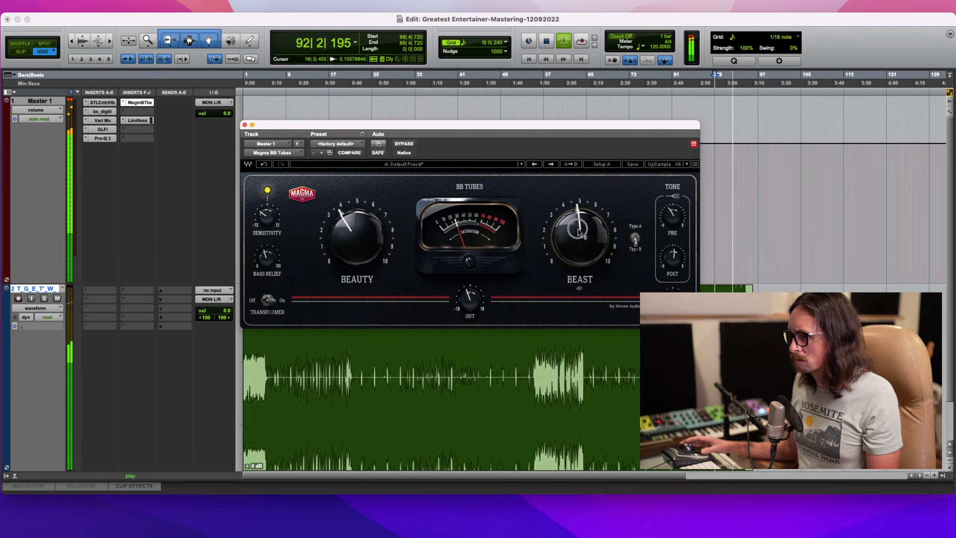
- Lower Bass Relief further below its midpoint while replaying from bar 88
{"action": "key", "text": "space"}
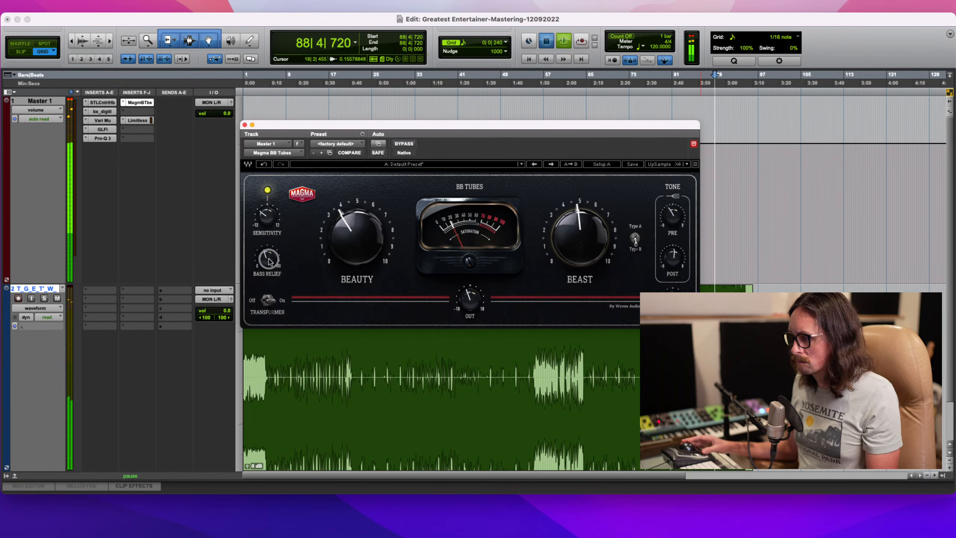
{"action": "key", "text": "space"}
{"action": "mouse_move", "coordinate": [269, 261]}
{"action": "left_mouse_down"}
{"action": "mouse_move", "coordinate": [279, 215]}
{"action": "mouse_move", "coordinate": [266, 267]}
{"action": "mouse_move", "coordinate": [277, 235]}
{"action": "mouse_move", "coordinate": [269, 259]}
{"action": "left_mouse_up"}
{"action": "key", "text": "space"}
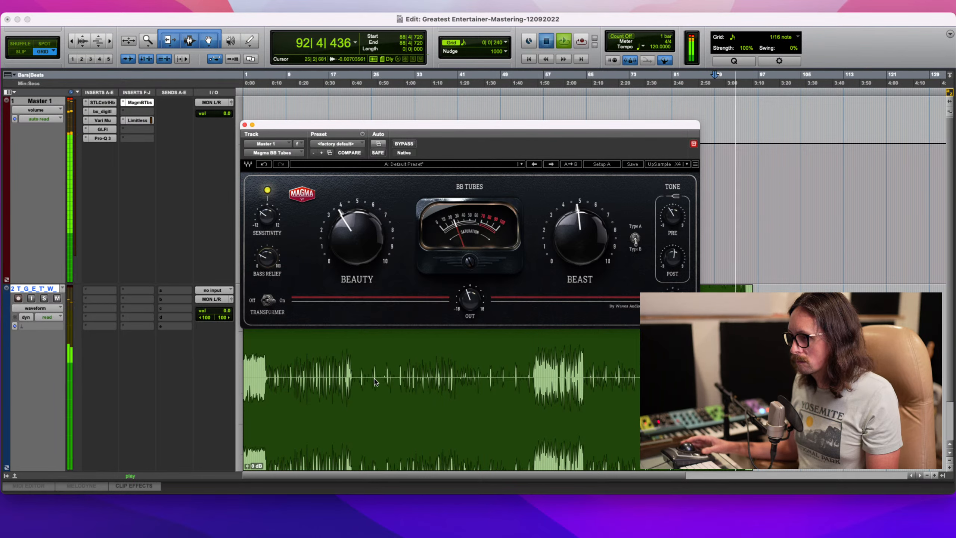
- Select the whole song clip and play from bar 1, comparing Magma BB Tubes bypassed and active
{"action": "left_click", "coordinate": [374, 384]}
{"action": "key", "text": "space"}
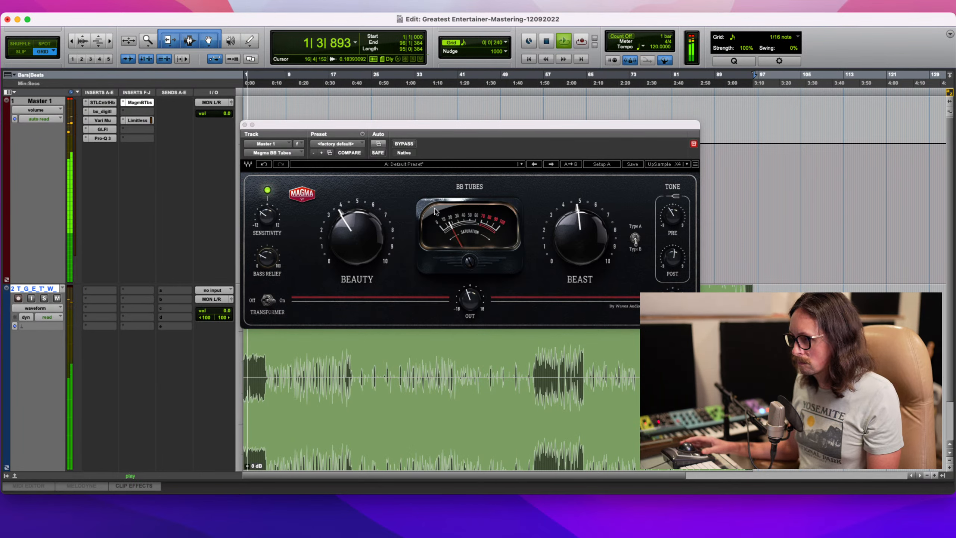
{"action": "left_click", "coordinate": [410, 145]}
{"action": "left_click", "coordinate": [409, 144]}
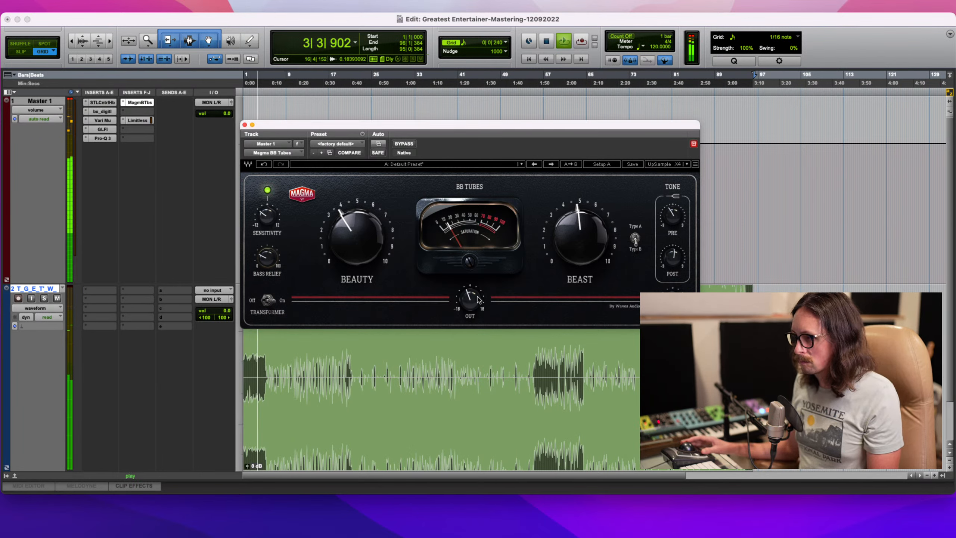
{"action": "left_click", "coordinate": [412, 145]}
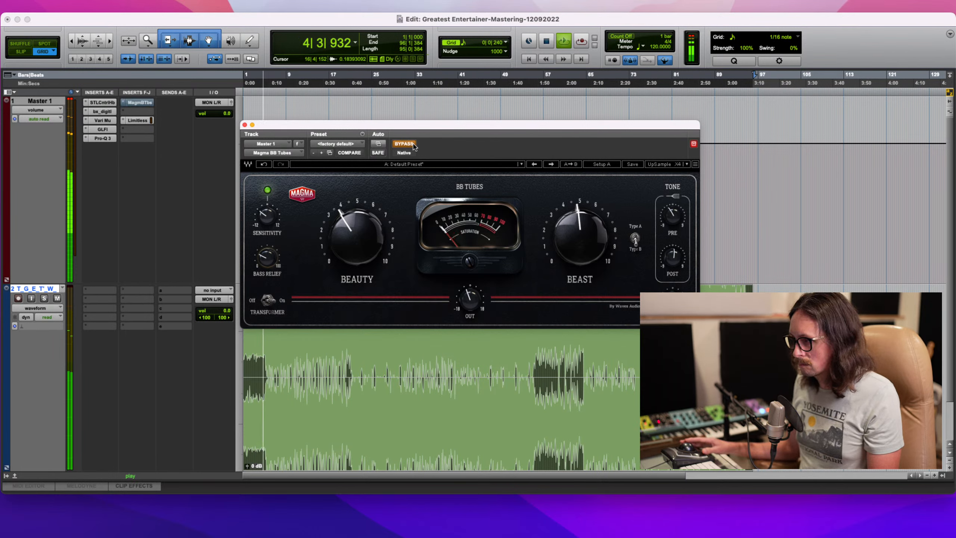
{"action": "left_click", "coordinate": [414, 144]}
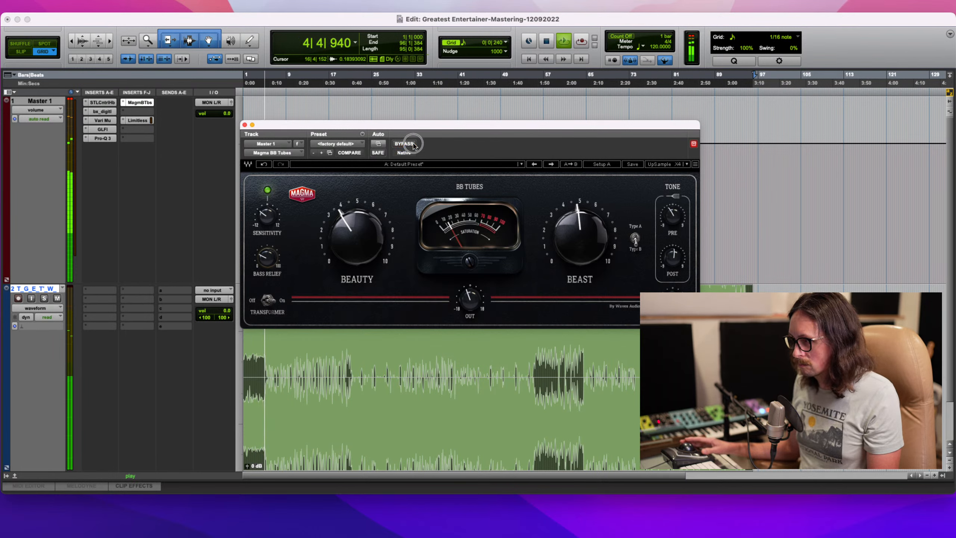
- Set the Magma BB Tubes output to -2.9 dB and compare its level with the bypassed signal
{"action": "left_click", "coordinate": [475, 301]}
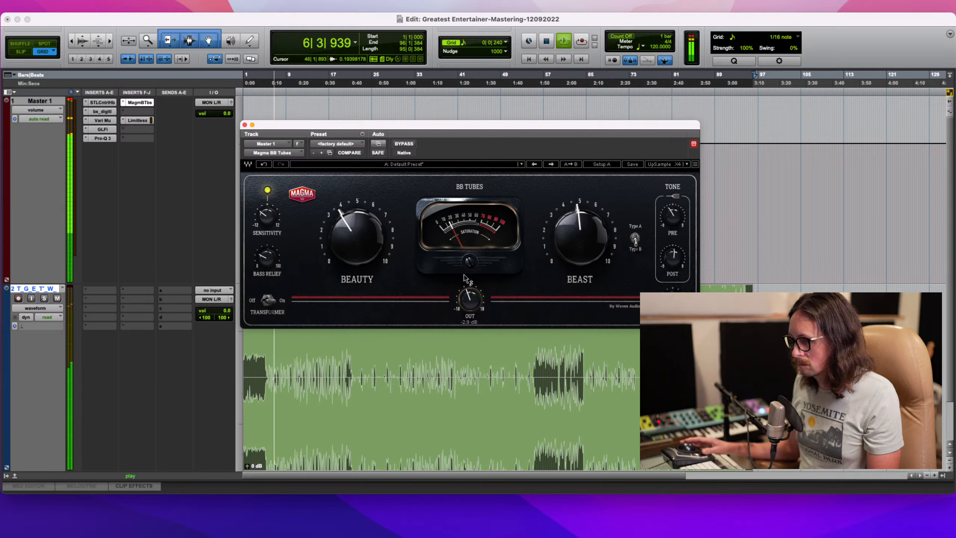
{"action": "left_click", "coordinate": [409, 144]}
{"action": "left_click", "coordinate": [409, 144]}
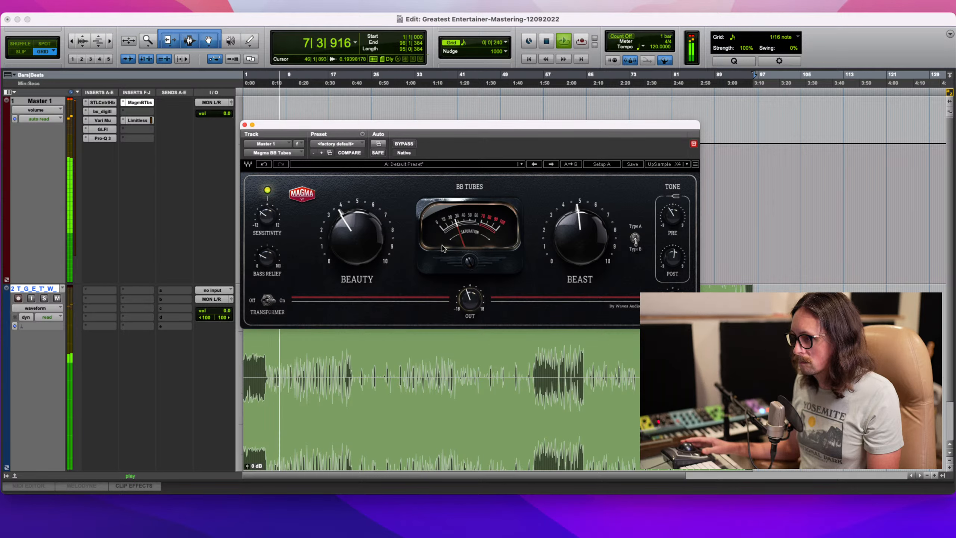
- Audition the Beast saturation type on the verse, stop playback and return to the start of the song
{"action": "left_click", "coordinate": [636, 238]}
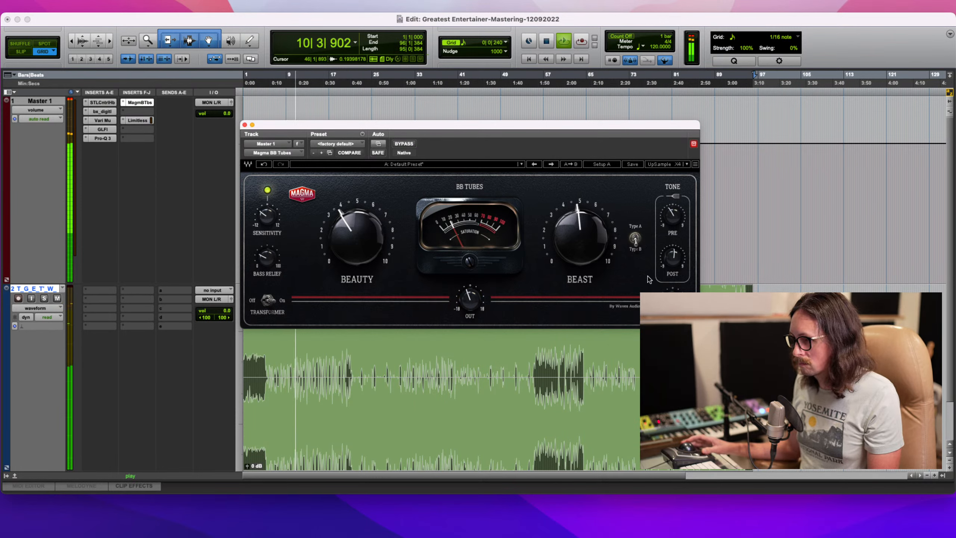
{"action": "key", "text": "space"}
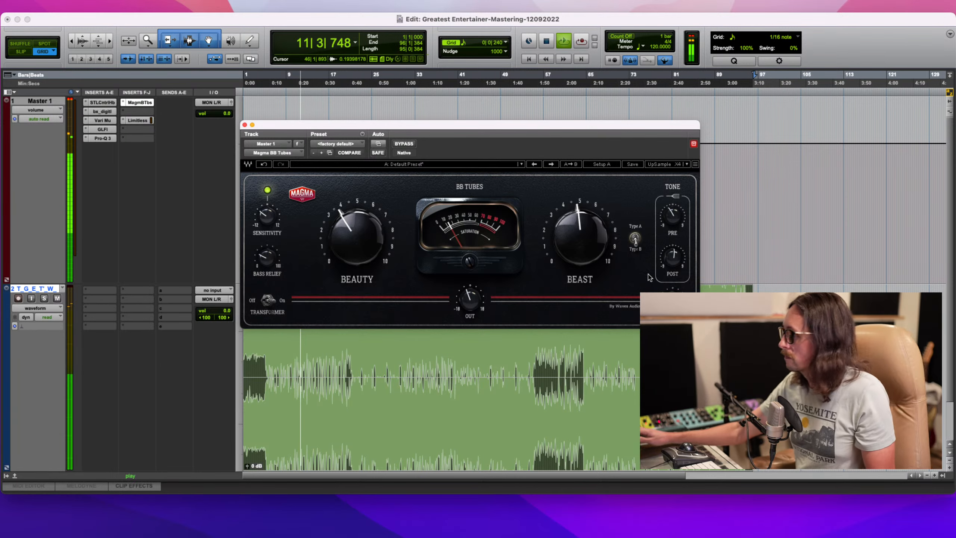
{"action": "key", "text": "Return"}
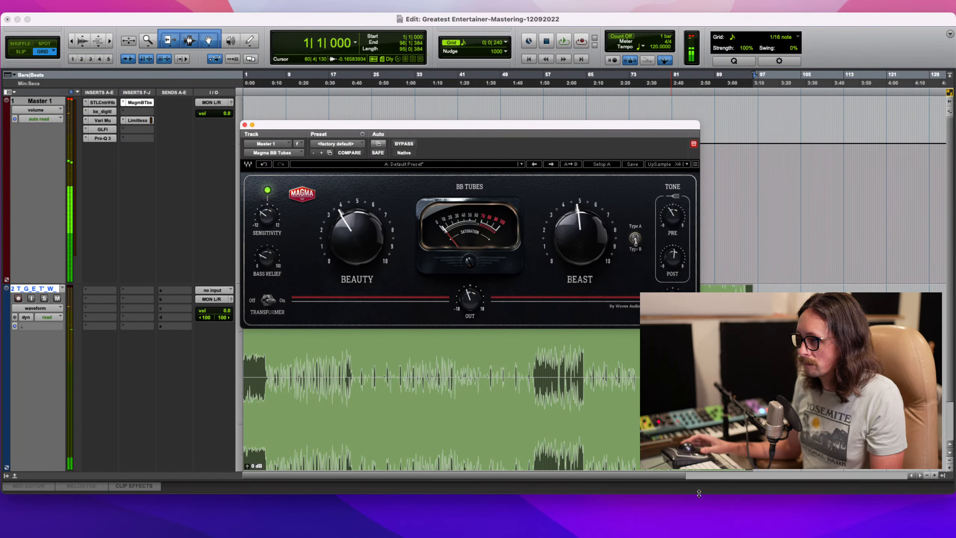
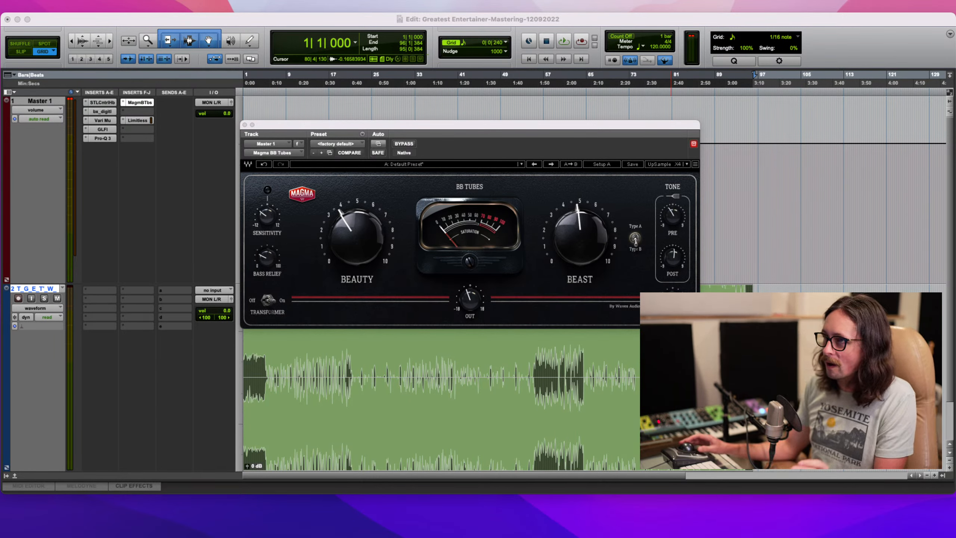
- Move the Limitless insert on Master 1 up to the slot directly below Magma BB Tubes
{"action": "left_click", "coordinate": [182, 91]}
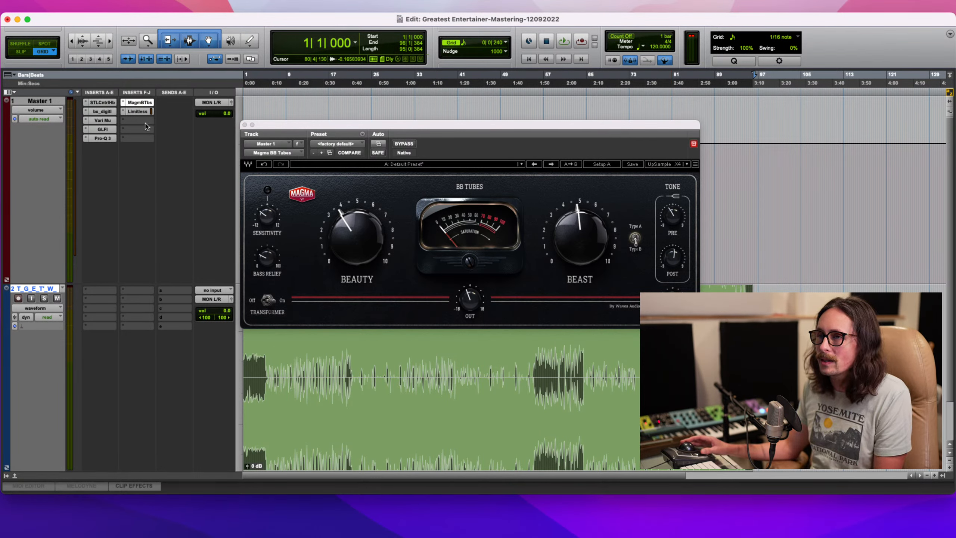
- Close Magma BB Tubes and insert The God Particle (stereo) in the empty slot below Limitless on Master 1
{"action": "left_click", "coordinate": [245, 125]}
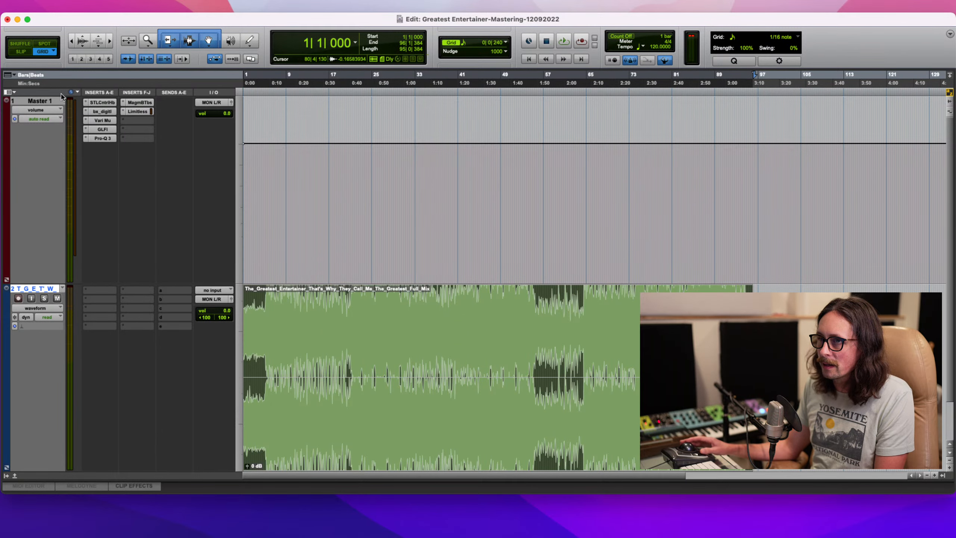
{"action": "left_click", "coordinate": [131, 121]}
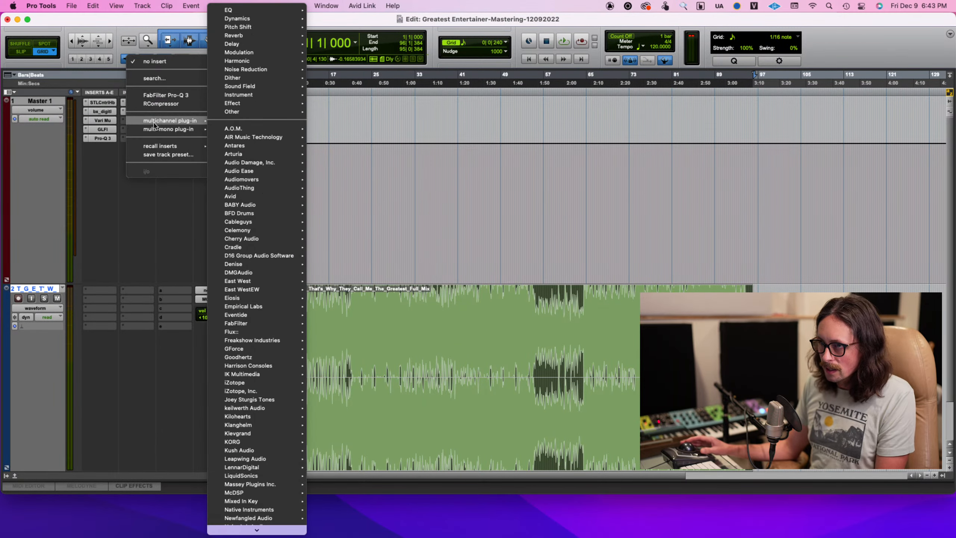
{"action": "mouse_move", "coordinate": [260, 314]}
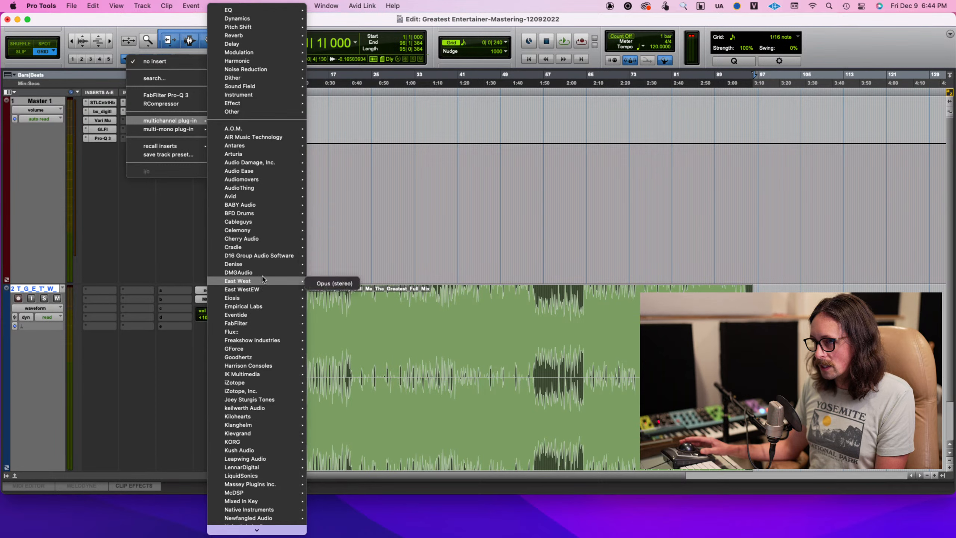
{"action": "scroll", "coordinate": [271, 217], "scroll_direction": "down", "scroll_amount": 2}
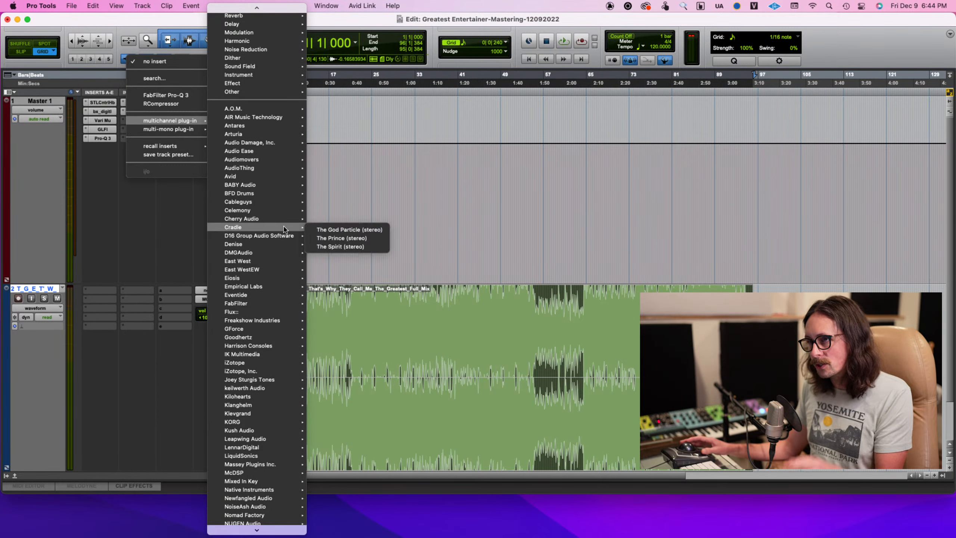
{"action": "mouse_move", "coordinate": [275, 227]}
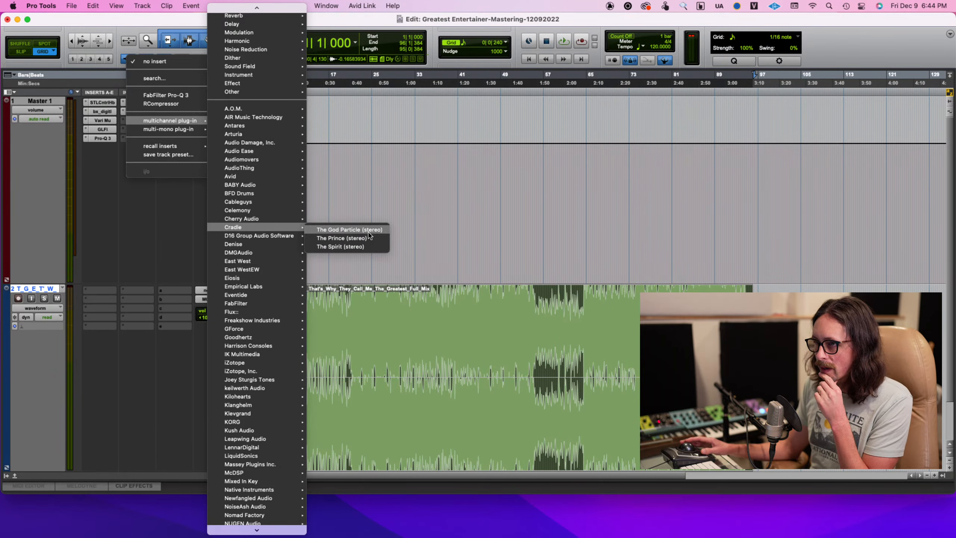
{"action": "left_click", "coordinate": [369, 231]}
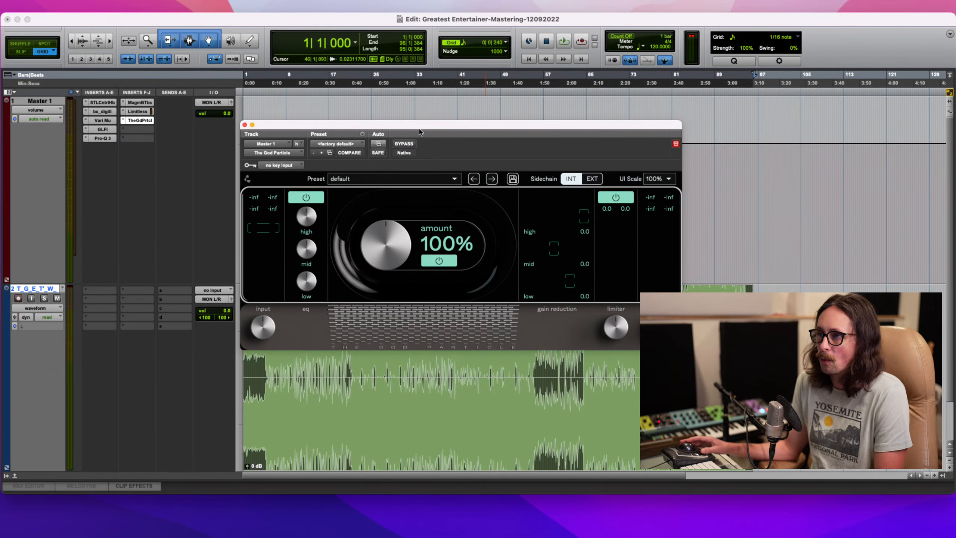
{"action": "left_click_drag", "start_coordinate": [420, 132], "coordinate": [364, 72]}
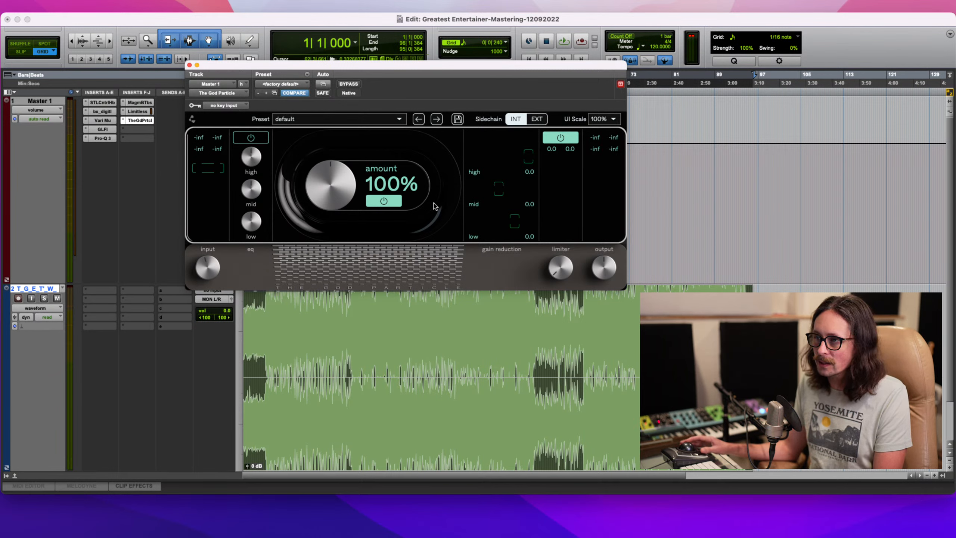
- Play the song from bar 1, comparing The God Particle bypassed and active and checking its input level
{"action": "left_click", "coordinate": [854, 529]}
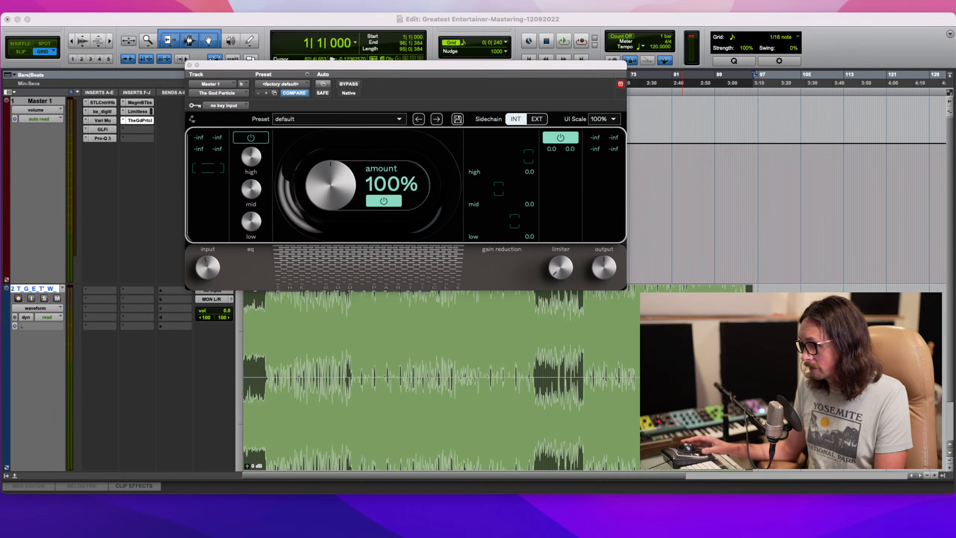
{"action": "left_click", "coordinate": [619, 216]}
{"action": "key", "text": "space"}
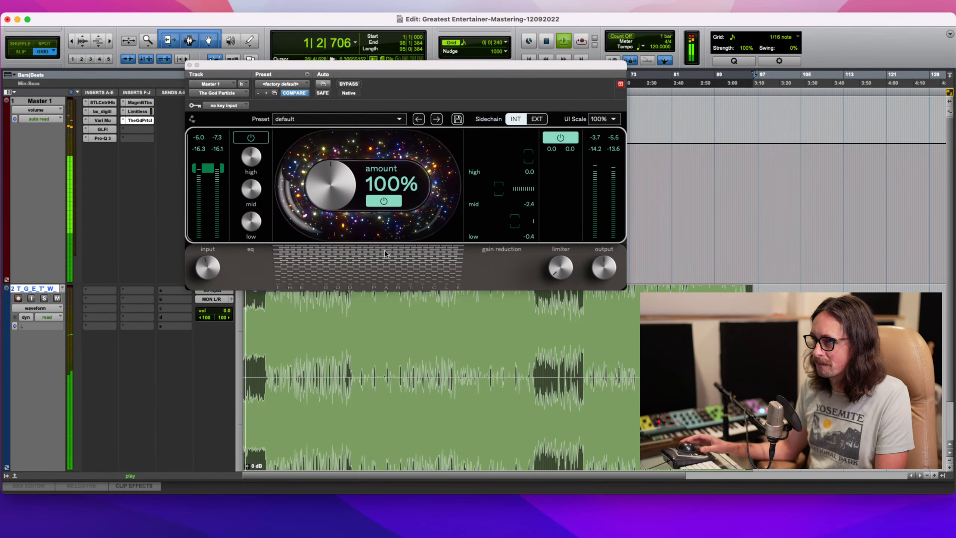
{"action": "left_click", "coordinate": [349, 85]}
{"action": "left_click", "coordinate": [348, 85]}
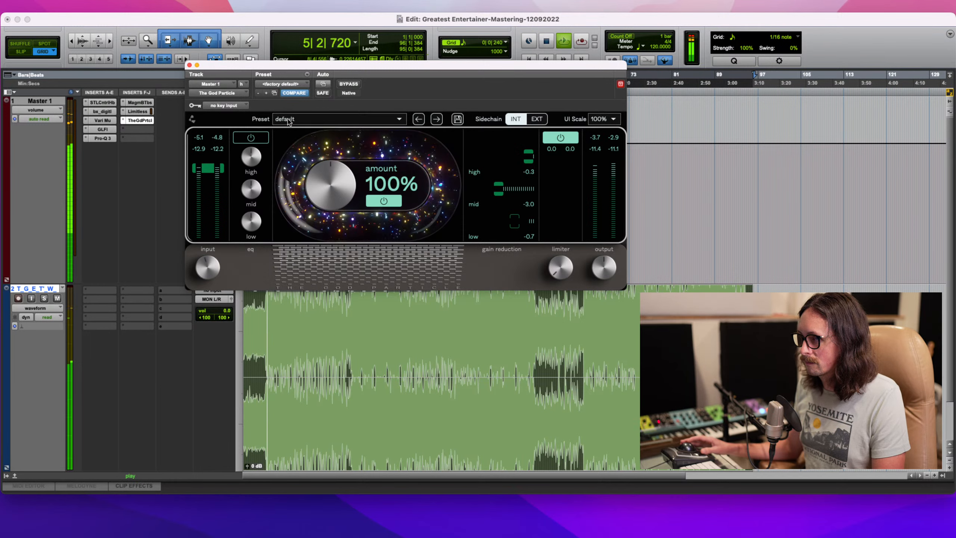
{"action": "left_click", "coordinate": [348, 84]}
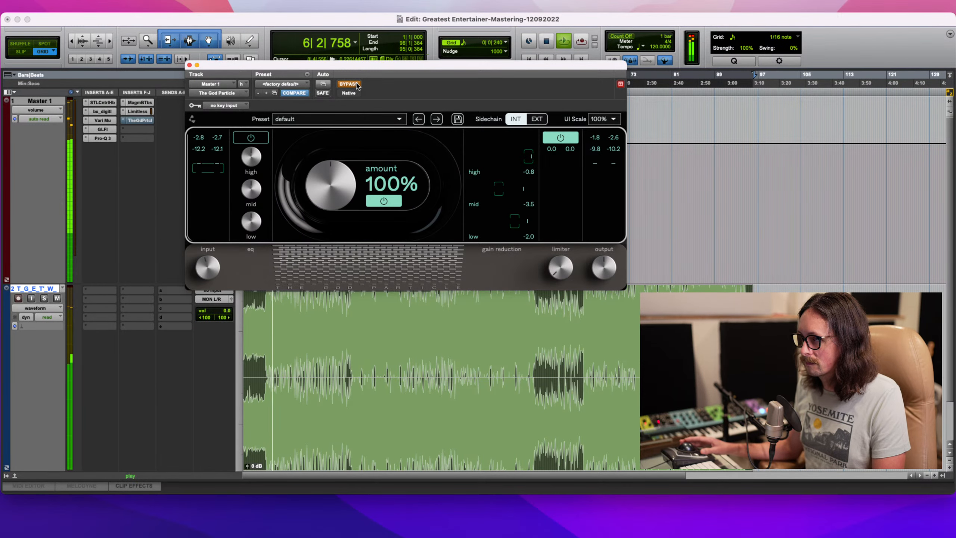
{"action": "left_click", "coordinate": [348, 84]}
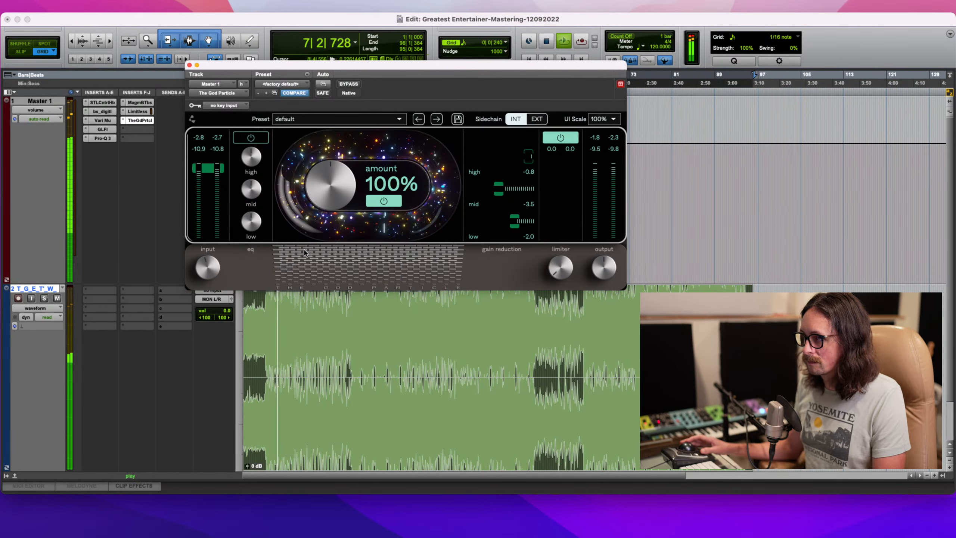
{"action": "left_click_drag", "start_coordinate": [213, 266], "coordinate": [213, 268]}
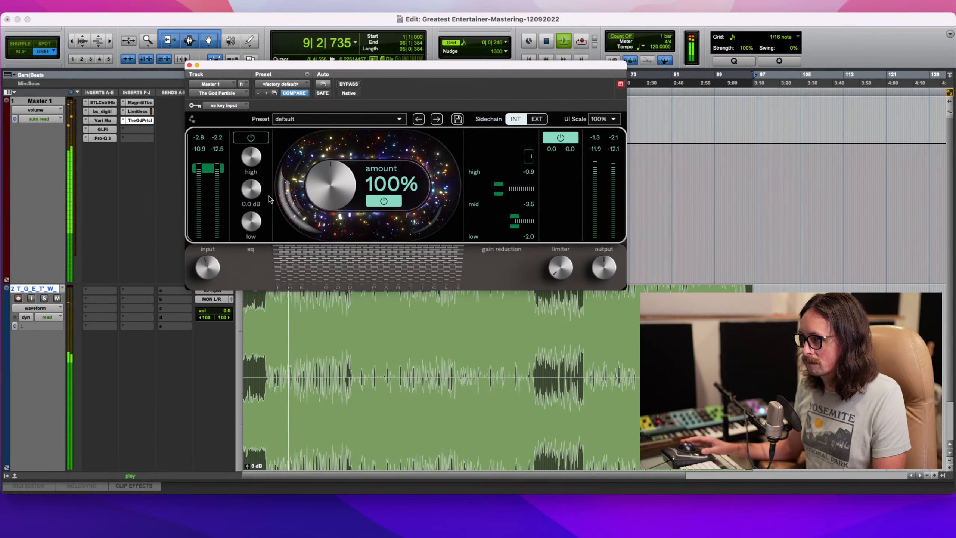
- Play the song from bar 87 and compare The God Particle bypassed and active on that section
{"action": "left_click", "coordinate": [471, 323]}
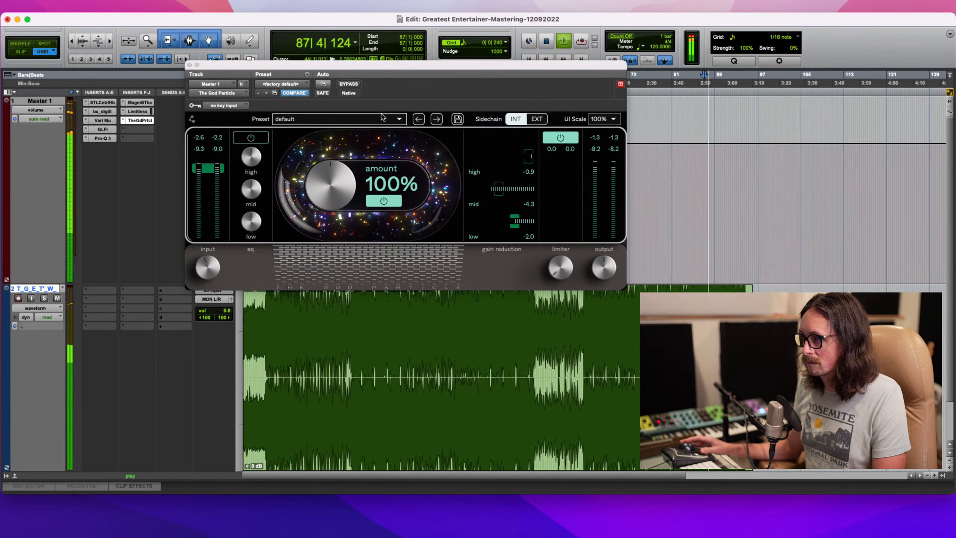
{"action": "left_click", "coordinate": [349, 84]}
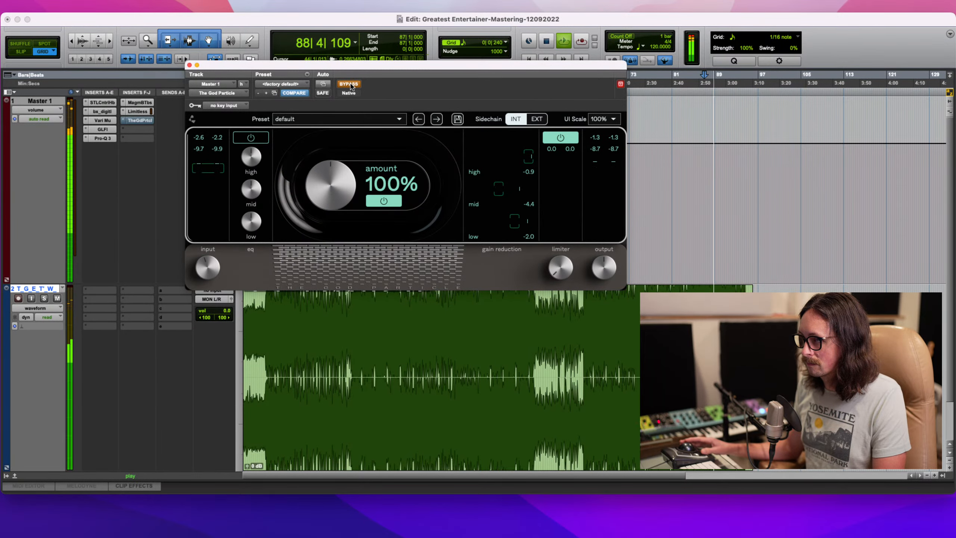
{"action": "left_click", "coordinate": [348, 84]}
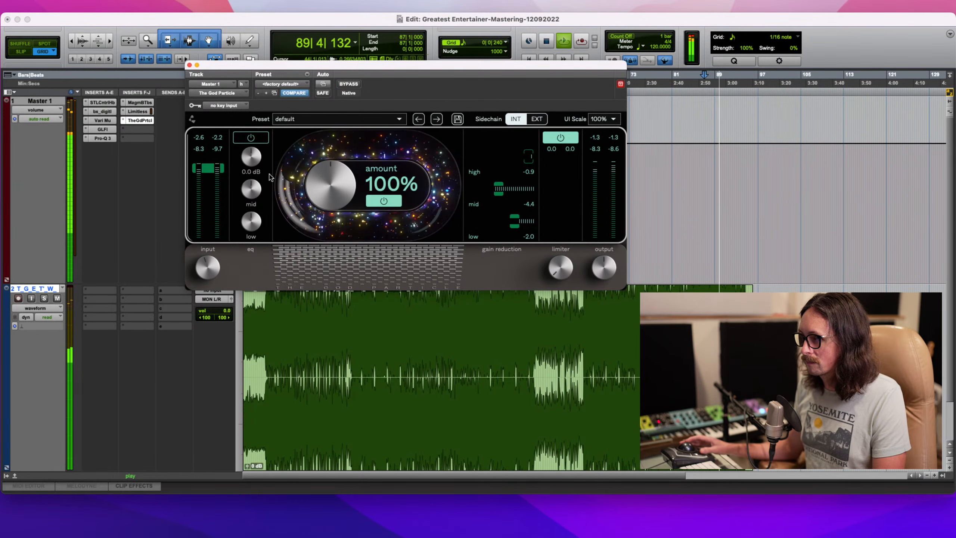
- Turn on The God Particle's EQ section, adjust the mid band slightly and replay from bar 87
{"action": "mouse_move", "coordinate": [263, 185]}
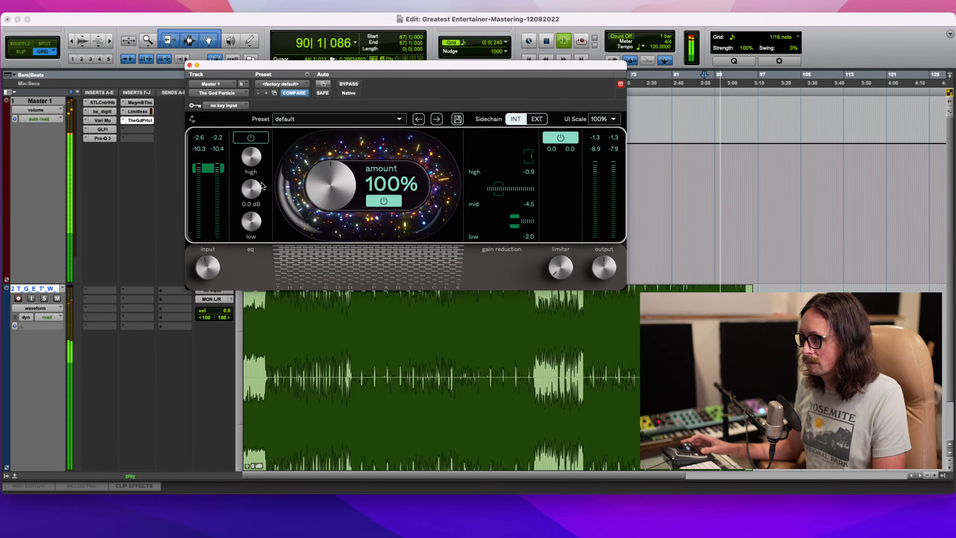
{"action": "left_click", "coordinate": [251, 138]}
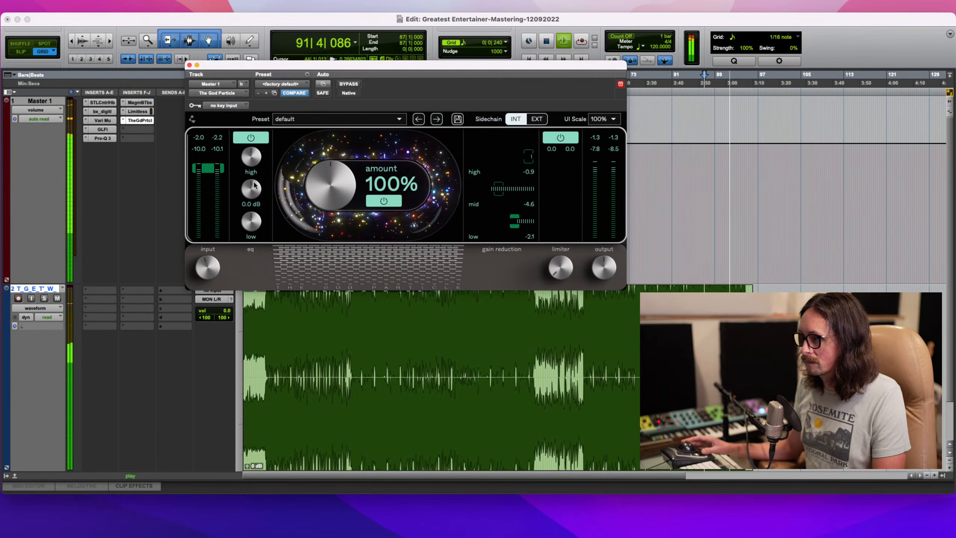
{"action": "left_click_drag", "start_coordinate": [249, 188], "coordinate": [254, 189]}
{"action": "key", "text": "space"}
{"action": "key", "text": "space"}
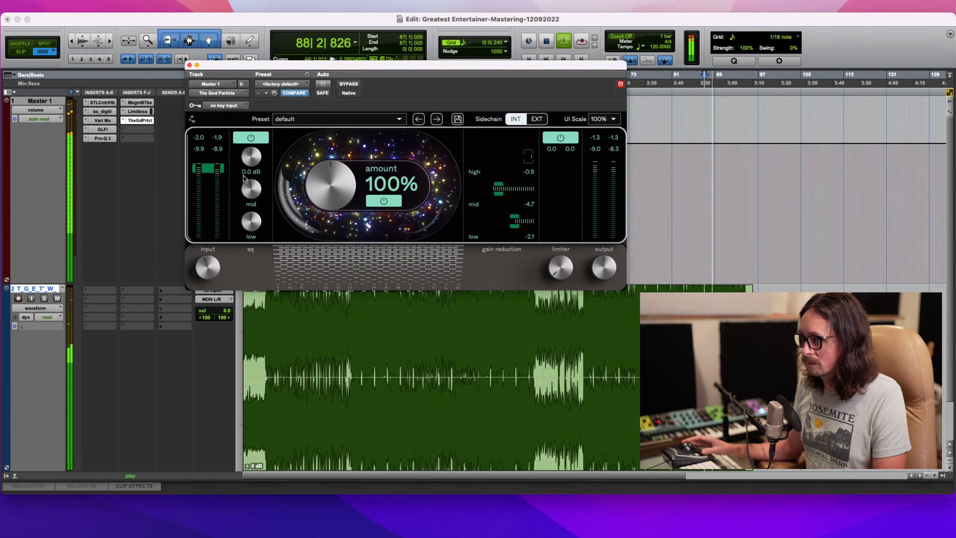
- Set The God Particle's input to -1.6 dB and compare the plug-in bypassed and active
{"action": "left_click_drag", "start_coordinate": [208, 268], "coordinate": [216, 286]}
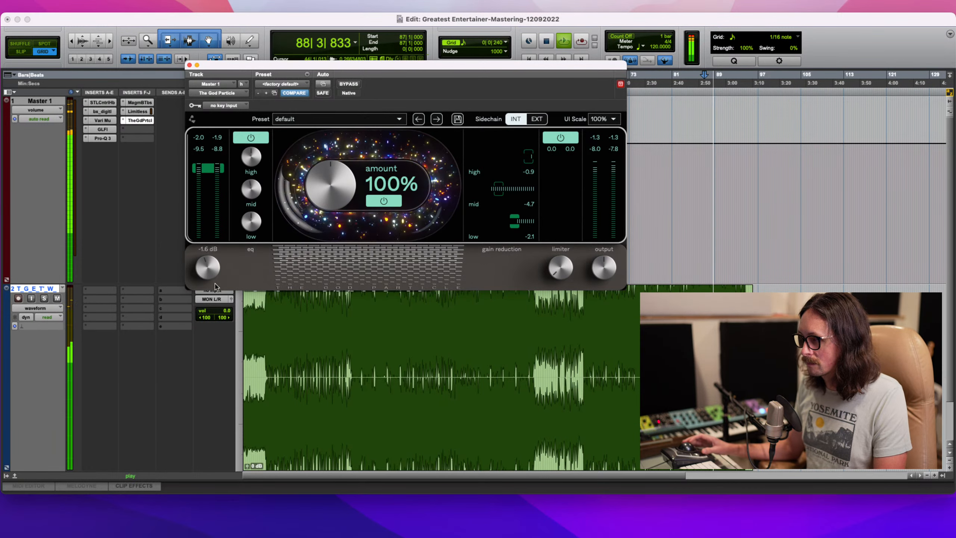
{"action": "left_click", "coordinate": [347, 84]}
{"action": "left_click", "coordinate": [347, 84]}
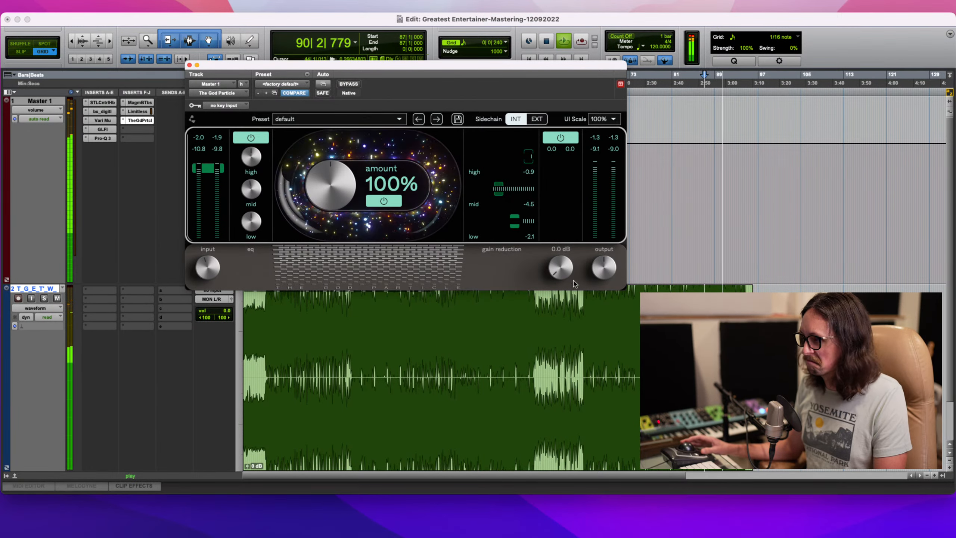
- Push The God Particle's limiter up, replay from bar 87 and ease the limiter back to a moderate amount
{"action": "left_click_drag", "start_coordinate": [564, 274], "coordinate": [569, 224]}
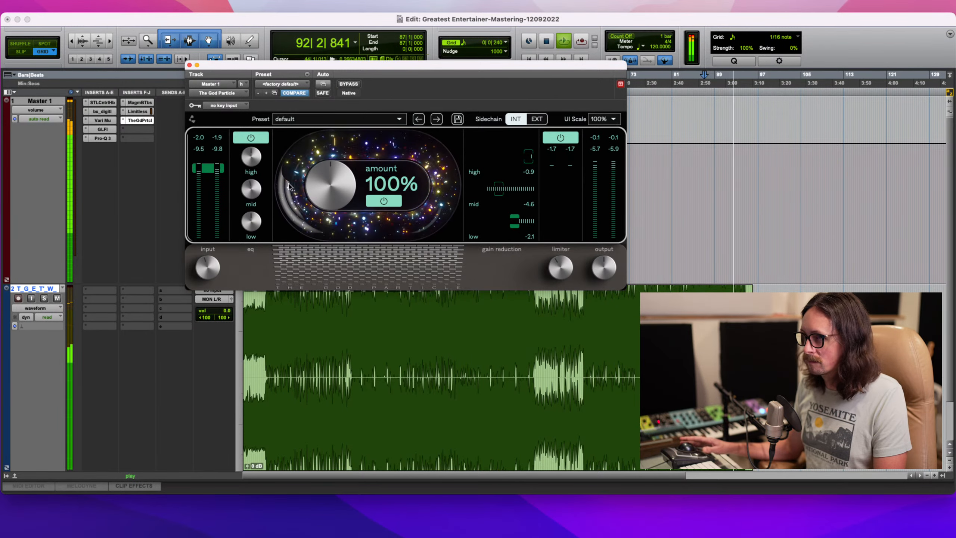
{"action": "key", "text": "space"}
{"action": "key", "text": "space"}
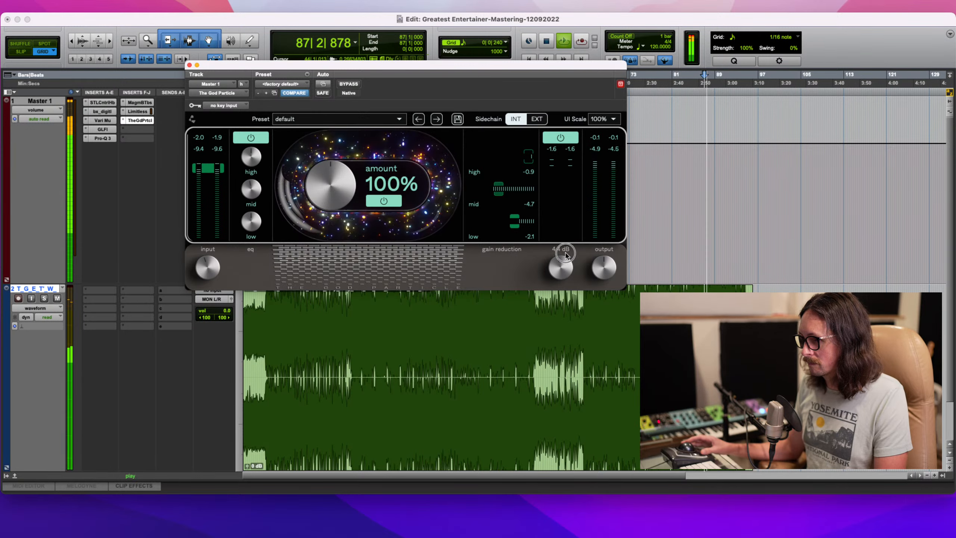
{"action": "left_click_drag", "start_coordinate": [567, 253], "coordinate": [561, 279]}
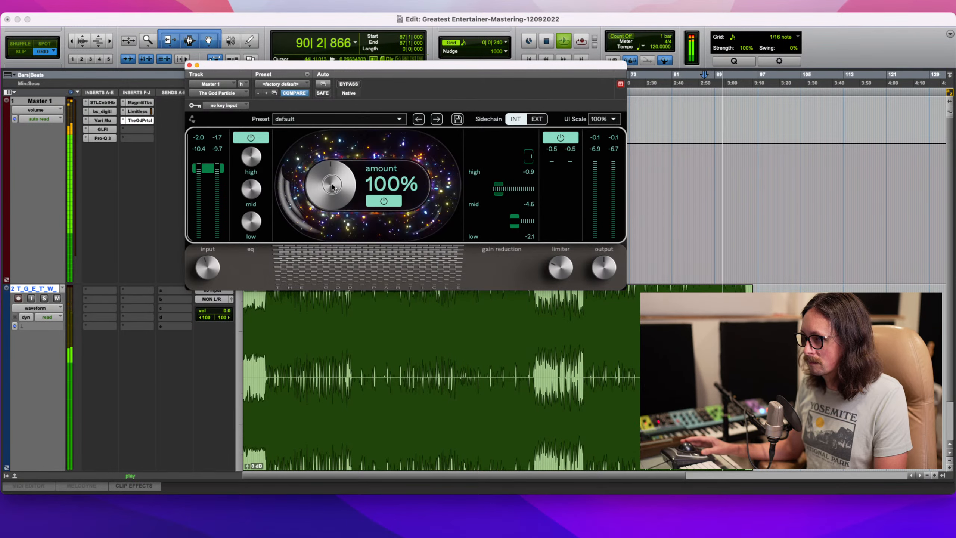
- Try The God Particle's amount at 200%, reduce it to 113% and replay from bar 87
{"action": "left_click_drag", "start_coordinate": [332, 186], "coordinate": [330, 197]}
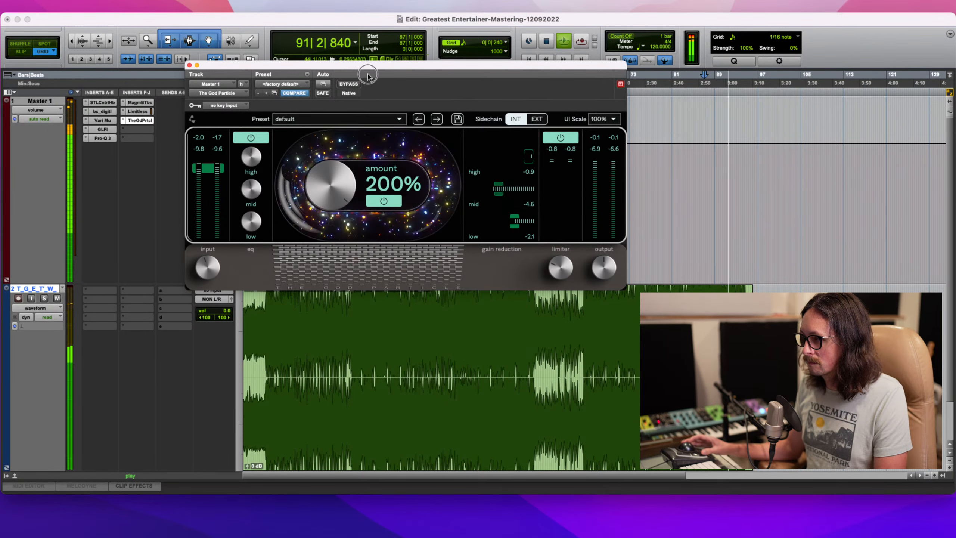
{"action": "left_click_drag", "start_coordinate": [368, 75], "coordinate": [334, 189]}
{"action": "key", "text": "space"}
{"action": "key", "text": "space"}
- Compare The God Particle's EQ section off and on, leave it on and fine-tune the high band
{"action": "left_click", "coordinate": [257, 138]}
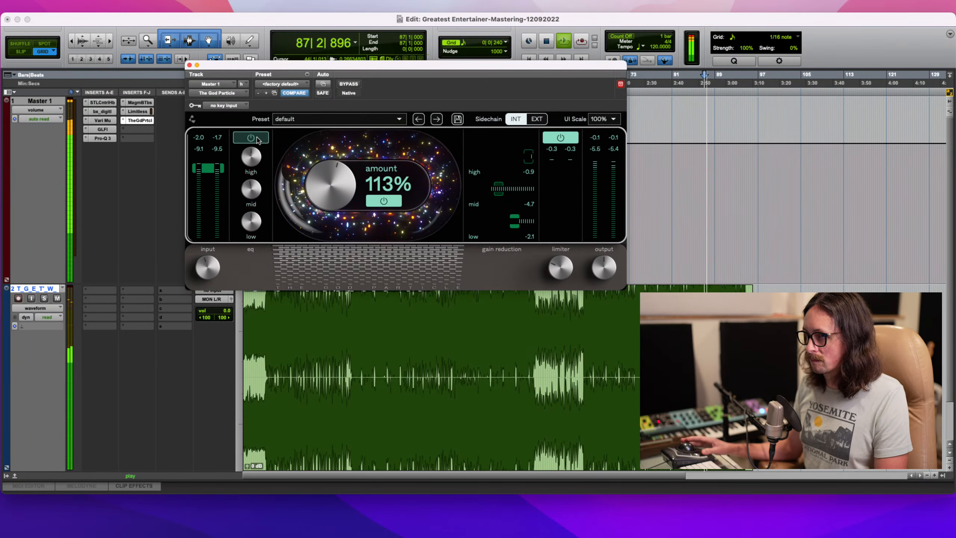
{"action": "left_click", "coordinate": [257, 138]}
{"action": "mouse_move", "coordinate": [257, 155]}
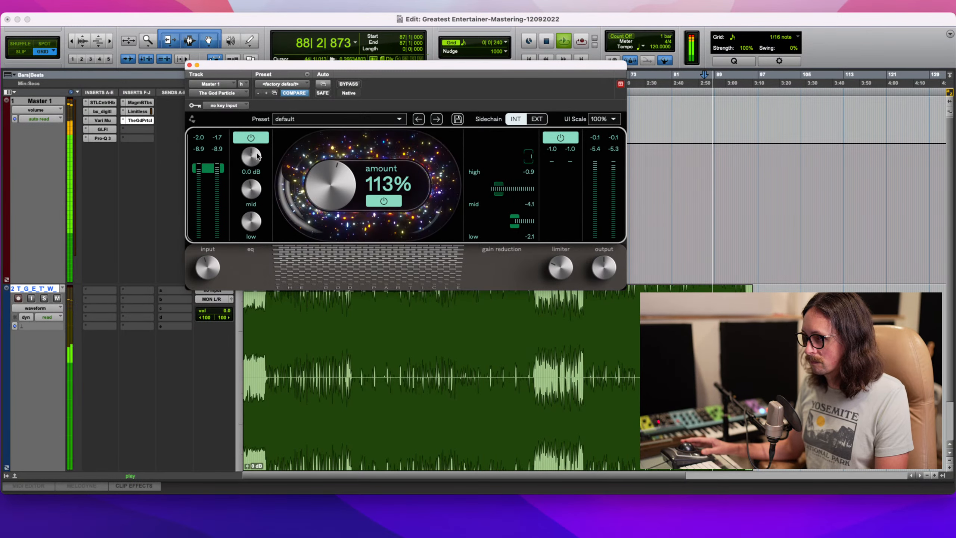
{"action": "left_click_drag", "start_coordinate": [257, 156], "coordinate": [258, 153]}
- Try the mid EQ band at -2.3 dB, replay from bar 87 and reset the band
{"action": "mouse_move", "coordinate": [253, 190]}
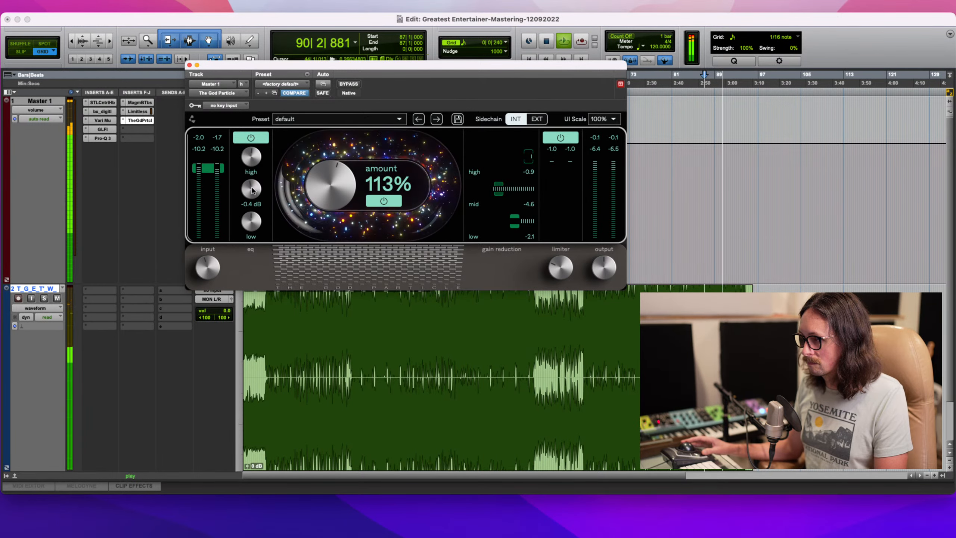
{"action": "left_click_drag", "start_coordinate": [252, 190], "coordinate": [257, 190]}
{"action": "key", "text": "space"}
{"action": "key", "text": "space"}
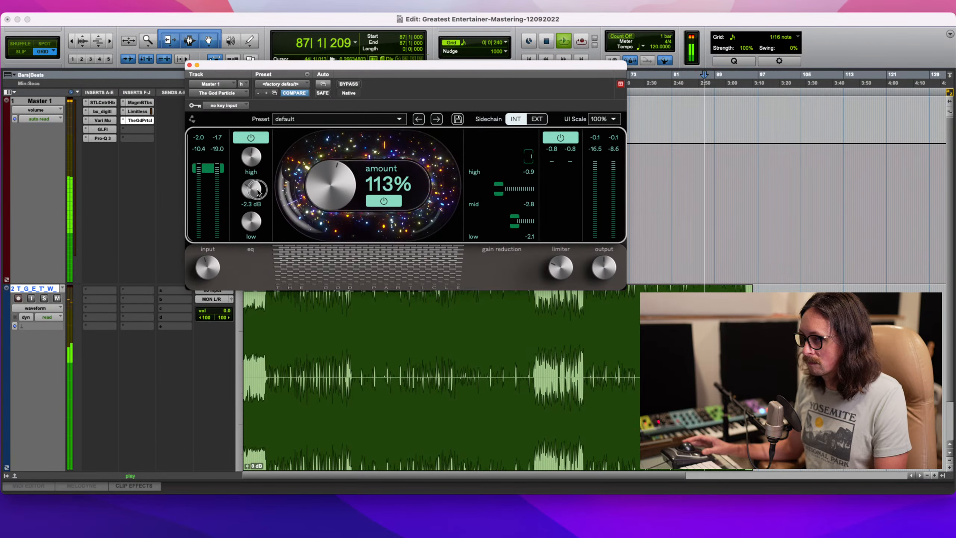
{"action": "double_click", "coordinate": [257, 190]}
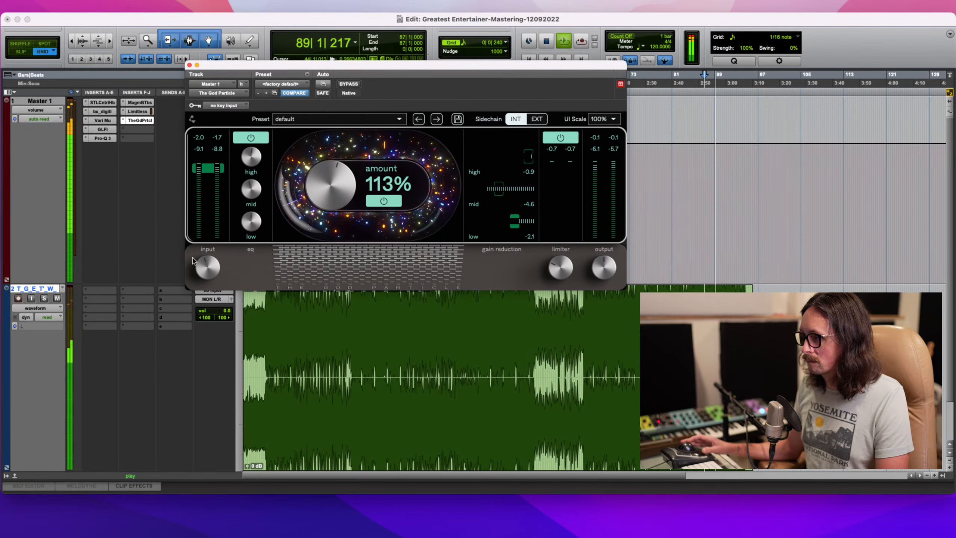
- Set The God Particle's input to -2.0 dB and compare the plug-in bypassed and active
{"action": "left_click_drag", "start_coordinate": [208, 263], "coordinate": [211, 266]}
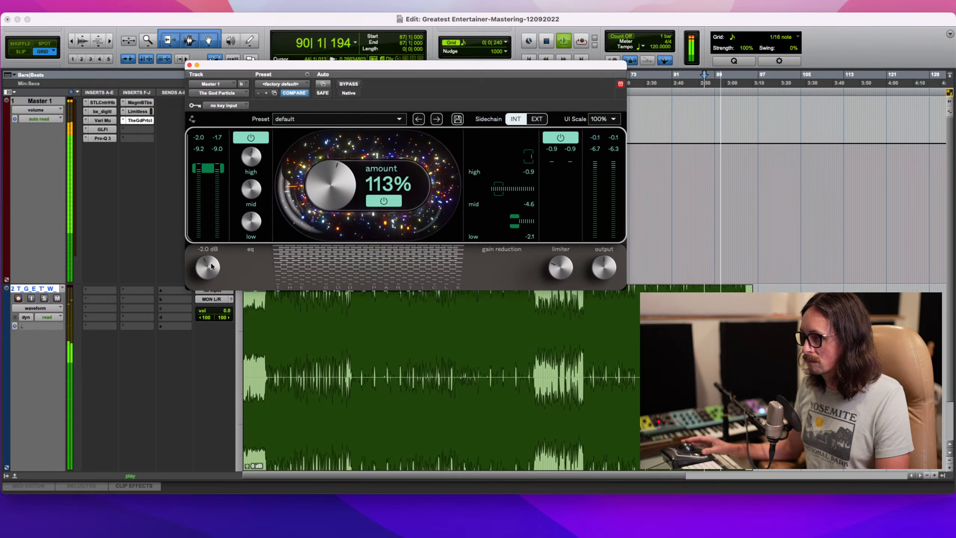
{"action": "left_click", "coordinate": [348, 85]}
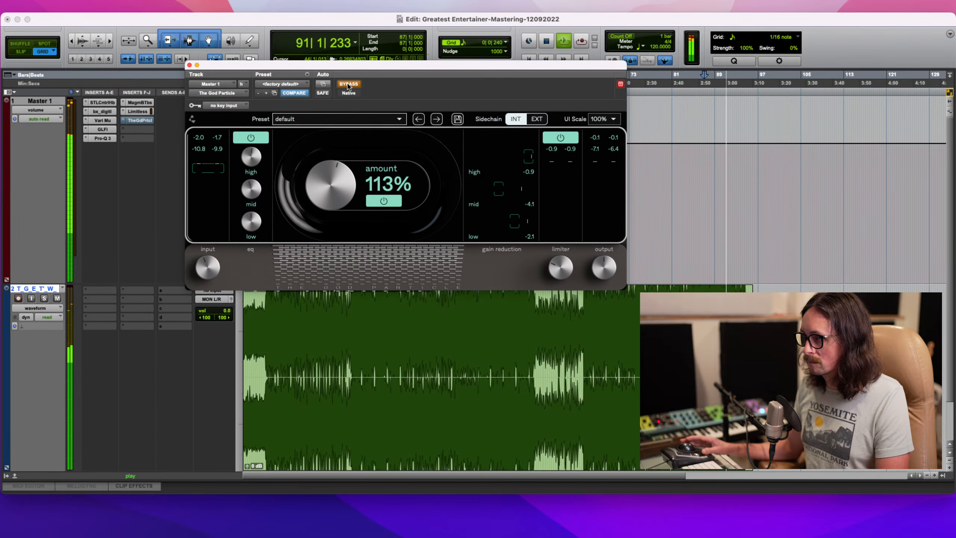
{"action": "left_click", "coordinate": [348, 84]}
- Try The God Particle's amount at 108% and compare the plug-in bypassed and active
{"action": "left_click_drag", "start_coordinate": [319, 168], "coordinate": [319, 170]}
{"action": "left_click", "coordinate": [349, 84]}
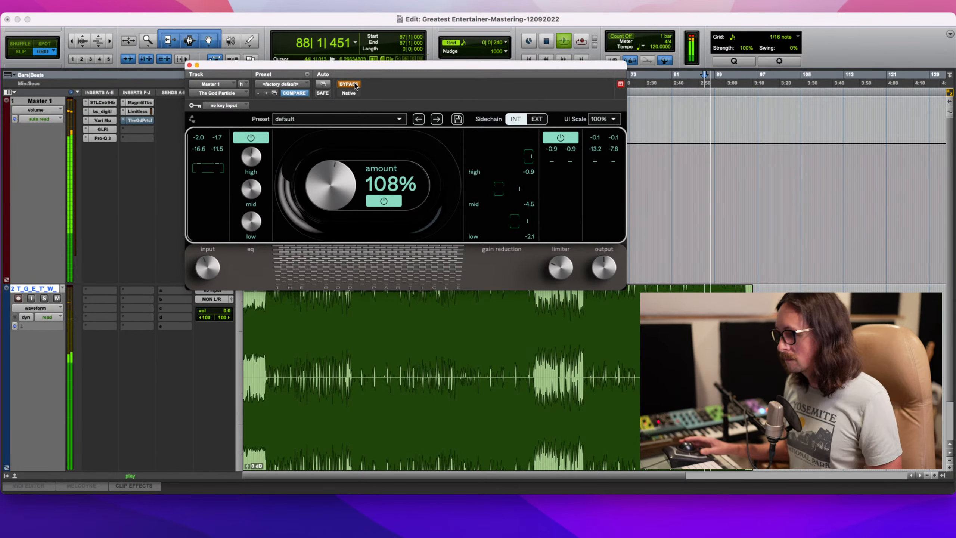
{"action": "left_click", "coordinate": [348, 84]}
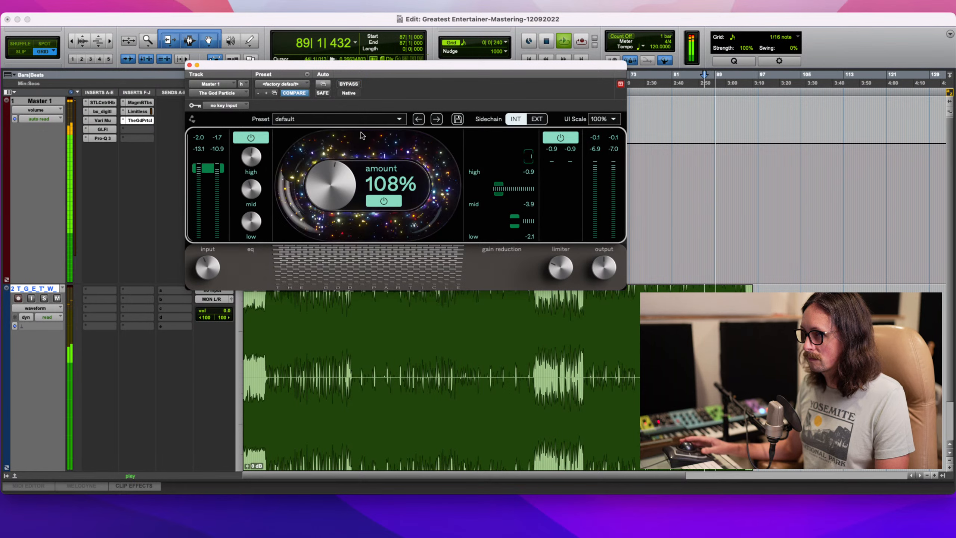
- Reduce The God Particle's amount to 53%, switching the amount section off and on to compare
{"action": "left_click_drag", "start_coordinate": [346, 184], "coordinate": [342, 190]}
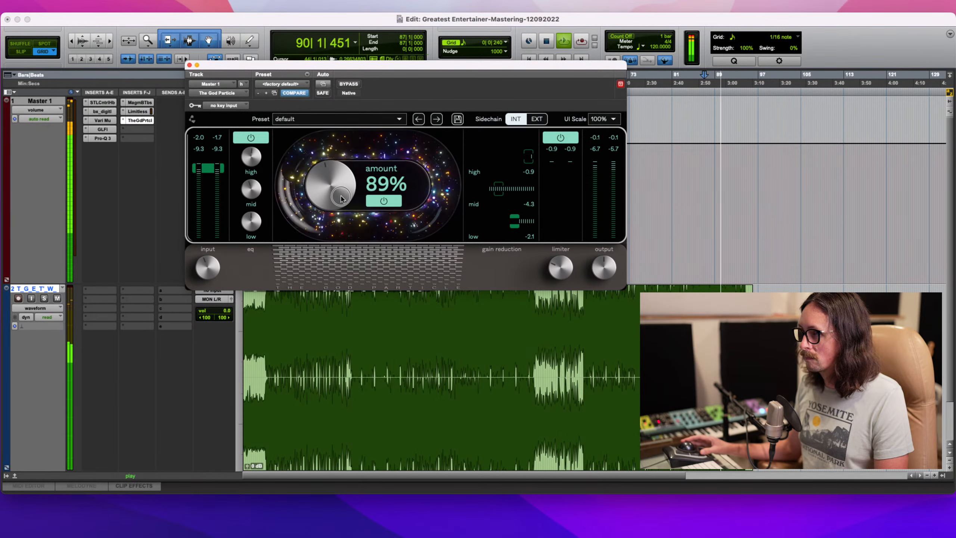
{"action": "scroll", "coordinate": [341, 198], "scroll_direction": "down", "scroll_amount": 10}
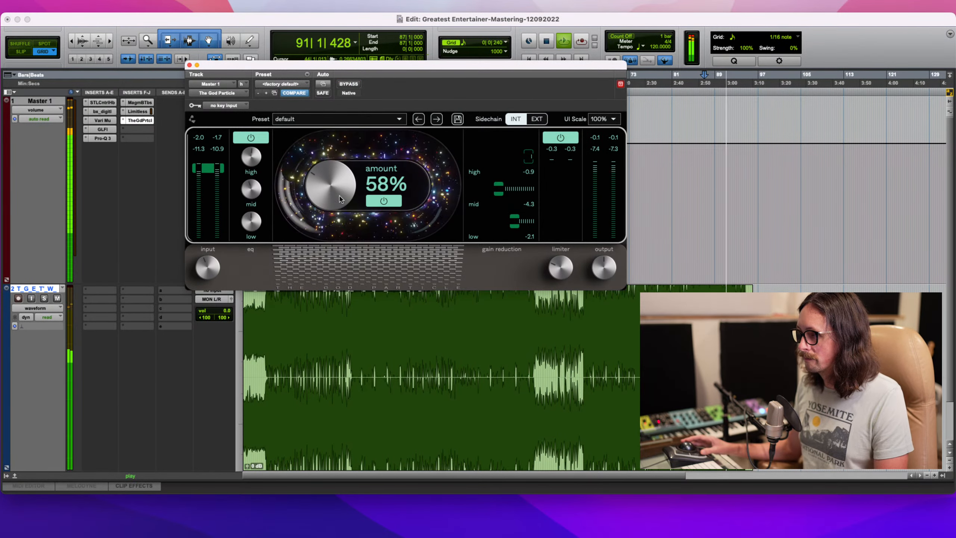
{"action": "scroll", "coordinate": [340, 196], "scroll_direction": "down", "scroll_amount": 1}
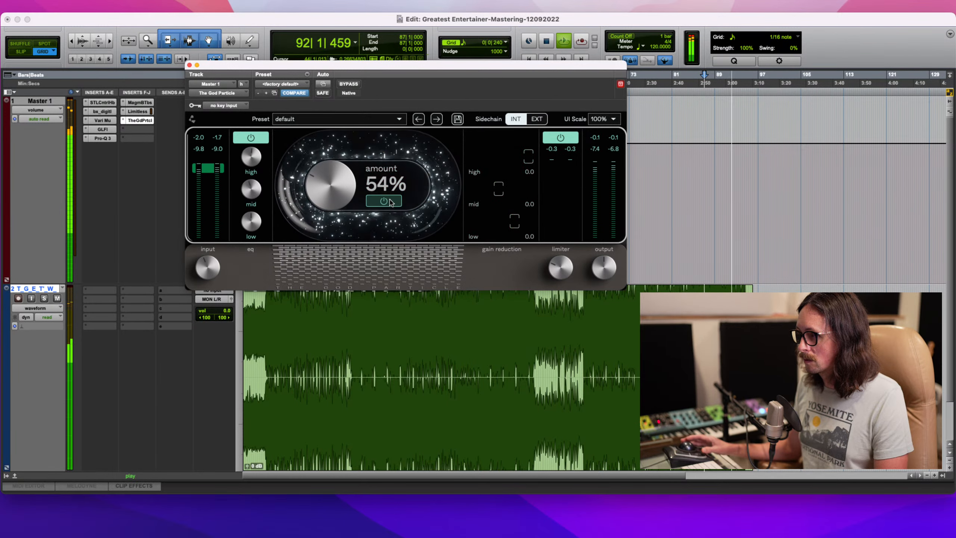
{"action": "left_click_drag", "start_coordinate": [330, 183], "coordinate": [330, 184]}
{"action": "mouse_move", "coordinate": [260, 225]}
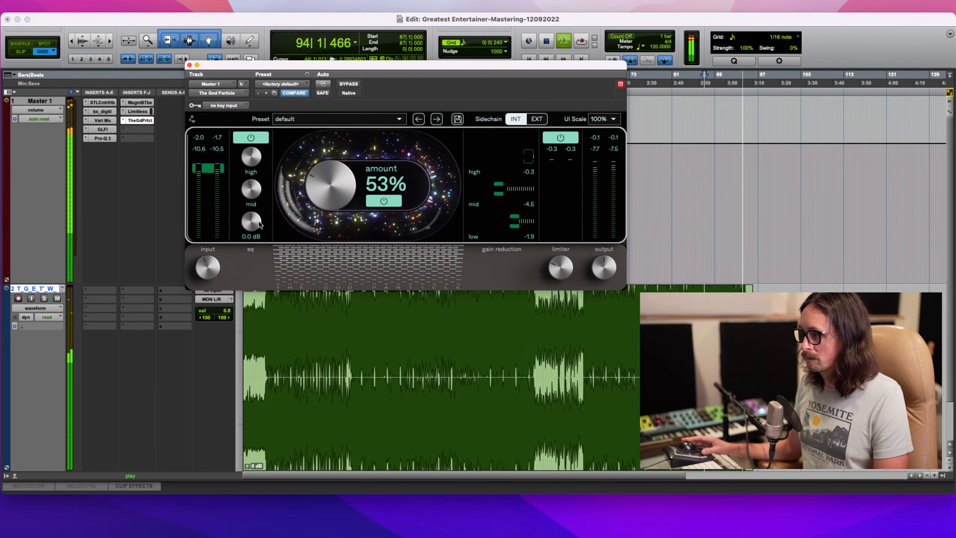
- Replay the song from bar 87 and compare The God Particle bypassed and active
{"action": "key", "text": "space"}
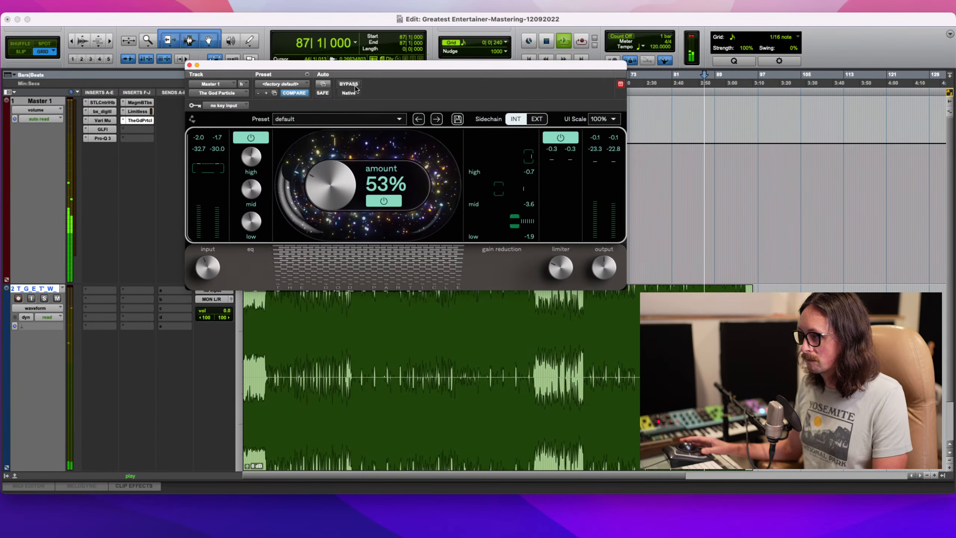
{"action": "key", "text": "space"}
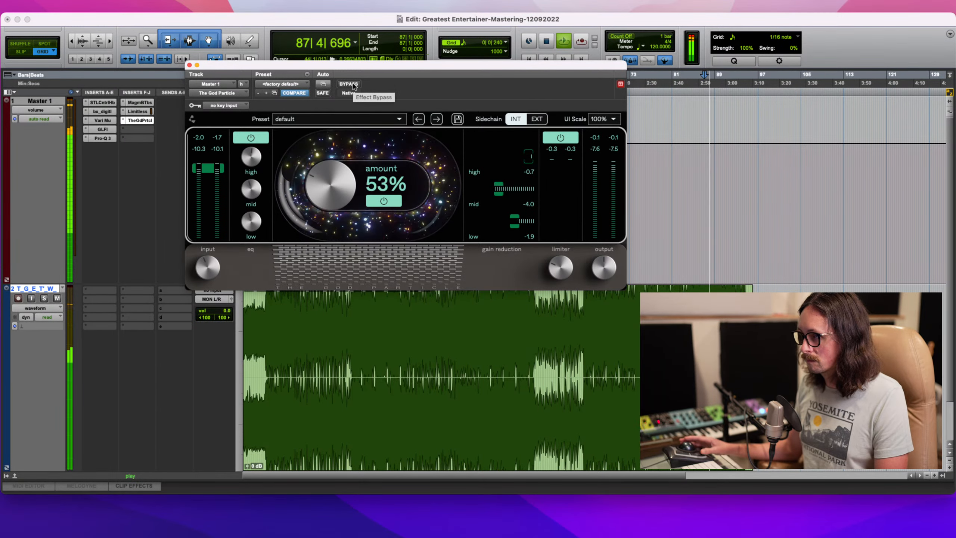
{"action": "left_click", "coordinate": [354, 84]}
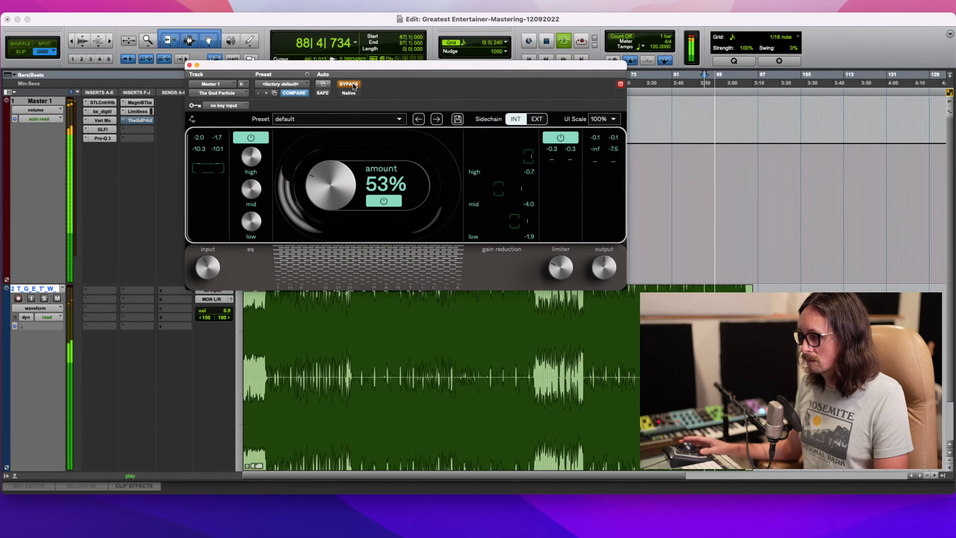
{"action": "left_click", "coordinate": [354, 85]}
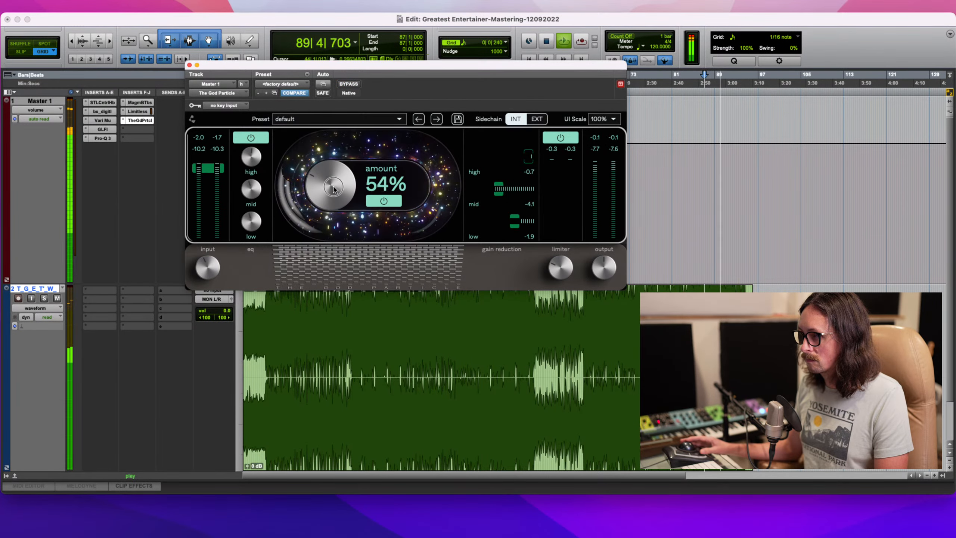
- Raise The God Particle's amount to 58% and fine-tune its input and limiter, with the limiter at 2.6 dB
{"action": "left_click_drag", "start_coordinate": [334, 185], "coordinate": [334, 184]}
{"action": "left_click_drag", "start_coordinate": [213, 265], "coordinate": [213, 264]}
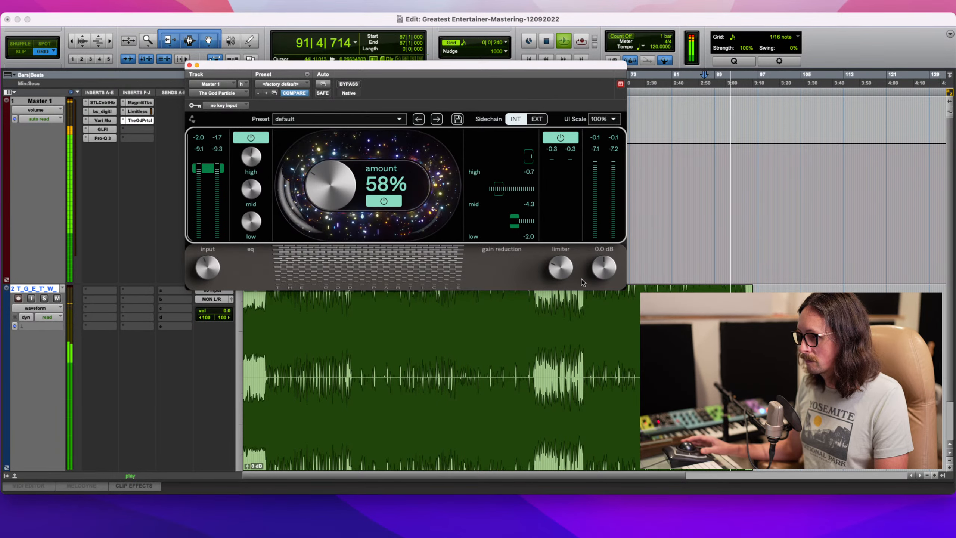
{"action": "left_click_drag", "start_coordinate": [565, 275], "coordinate": [564, 268]}
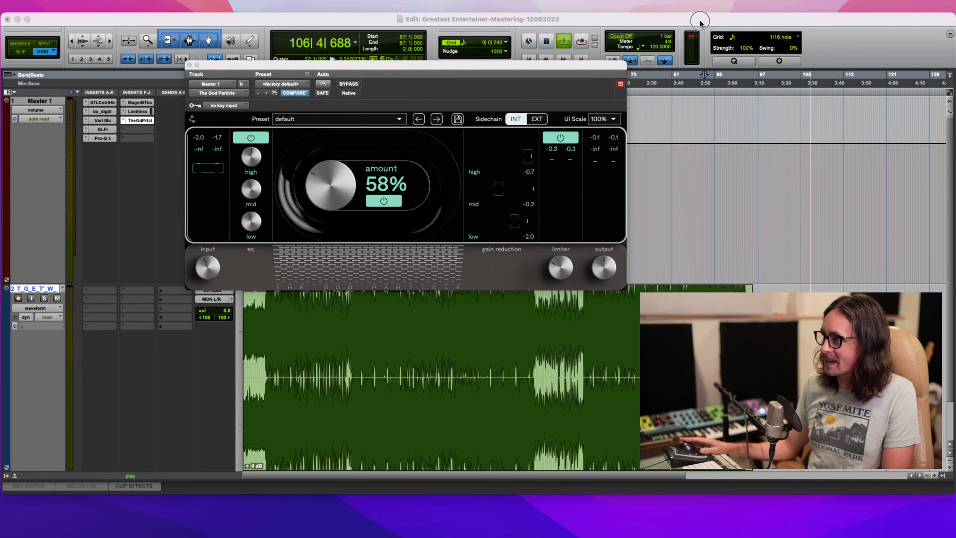
- Stop playback, audition the song from bar 43 and stop it again
{"action": "key", "text": "space"}
{"action": "left_click", "coordinate": [372, 344]}
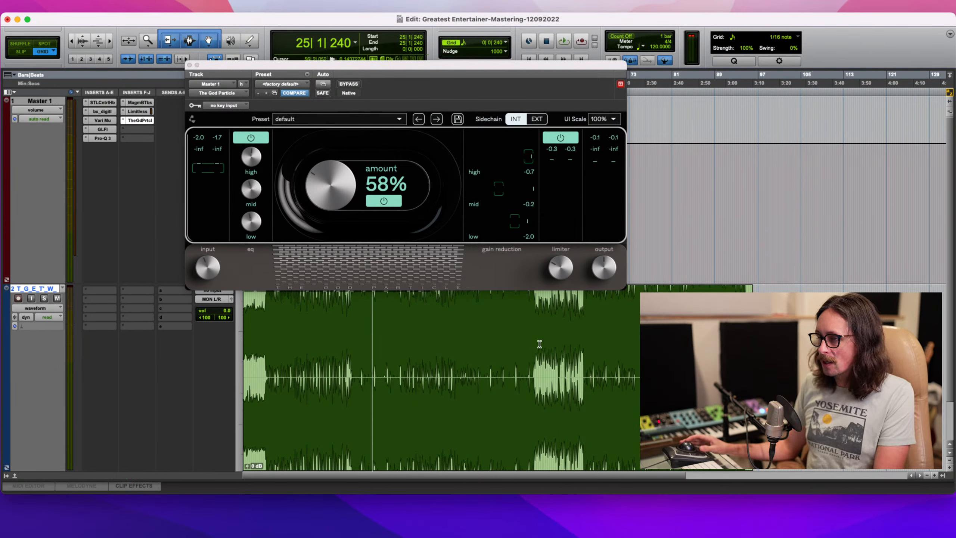
{"action": "left_click", "coordinate": [470, 329]}
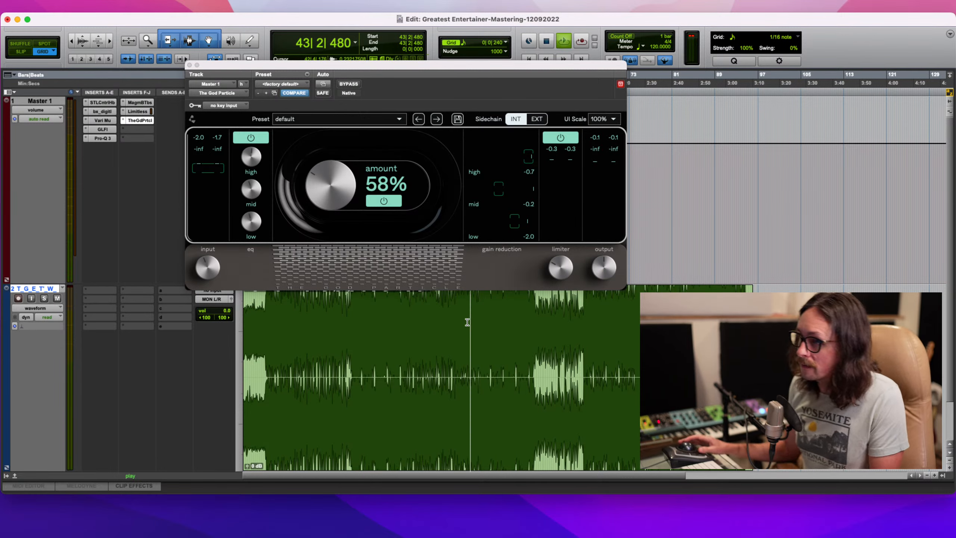
{"action": "key", "text": "space"}
{"action": "key", "text": "space"}
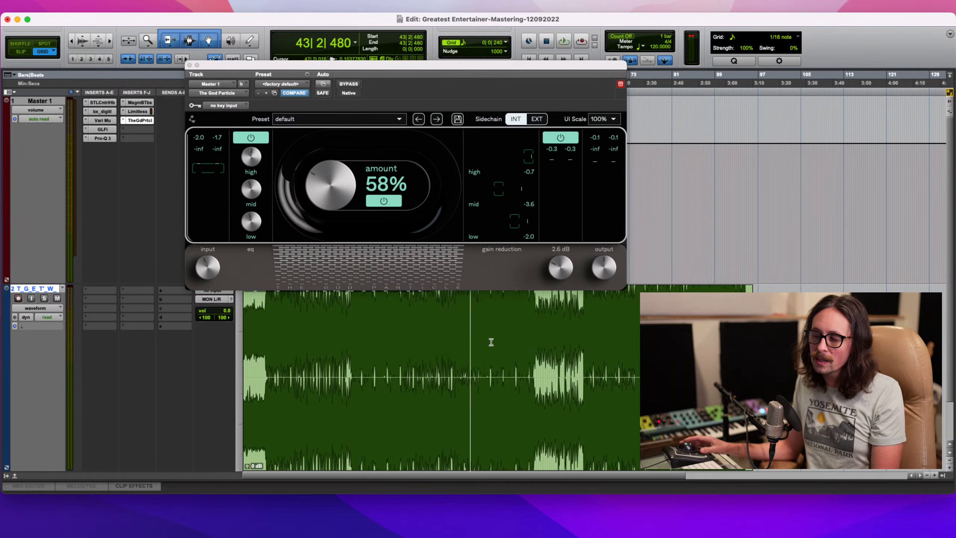
- In Gullfoss Master, set boost to 1.6 dB, recover to 16.7% and tame to 16.5%, and nudge the low frequency limit up
{"action": "left_click", "coordinate": [102, 129]}
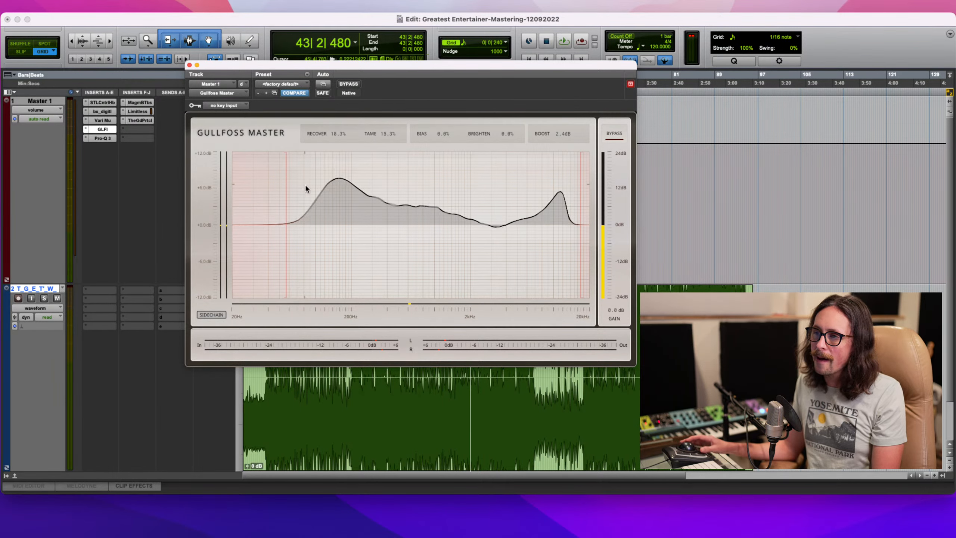
{"action": "mouse_move", "coordinate": [290, 186]}
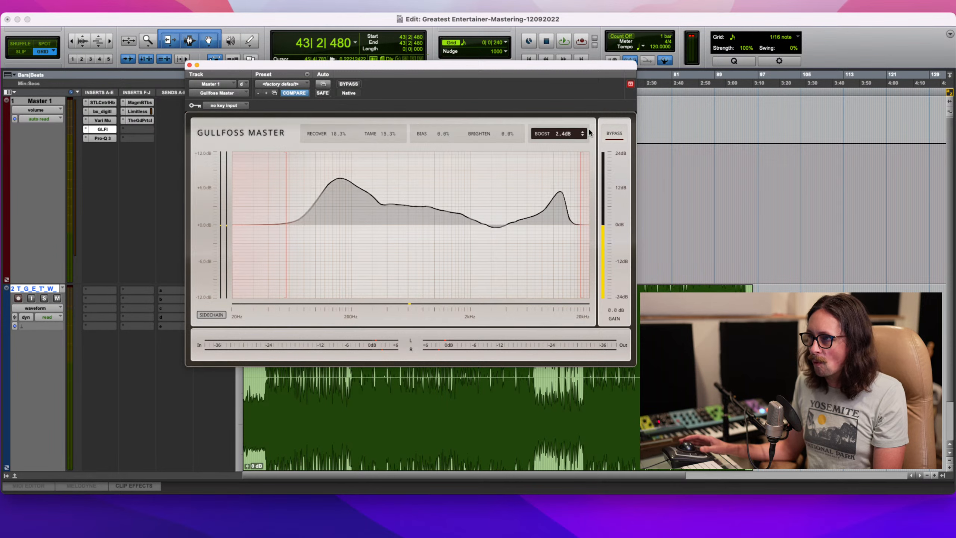
{"action": "left_click_drag", "start_coordinate": [565, 133], "coordinate": [564, 136]}
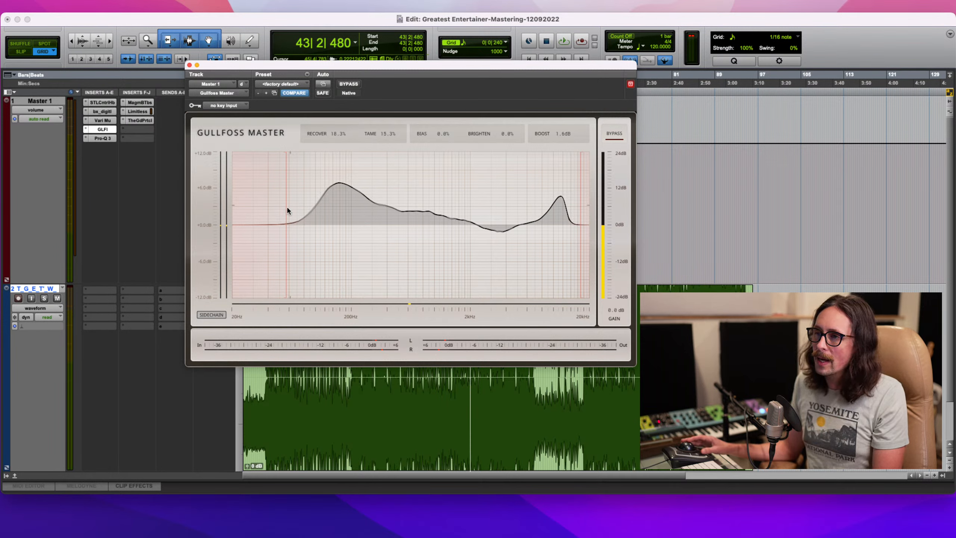
{"action": "left_click_drag", "start_coordinate": [288, 209], "coordinate": [292, 208]}
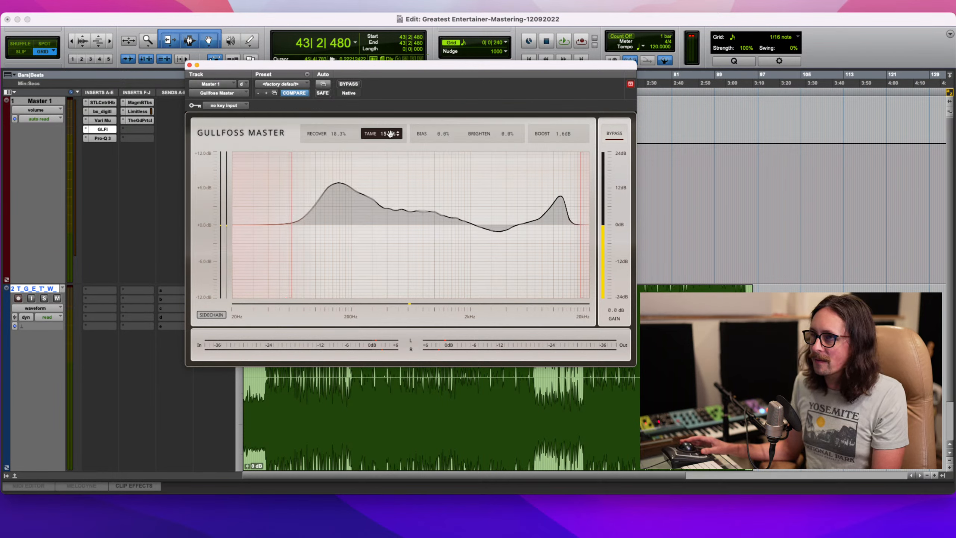
{"action": "left_click_drag", "start_coordinate": [344, 133], "coordinate": [389, 136]}
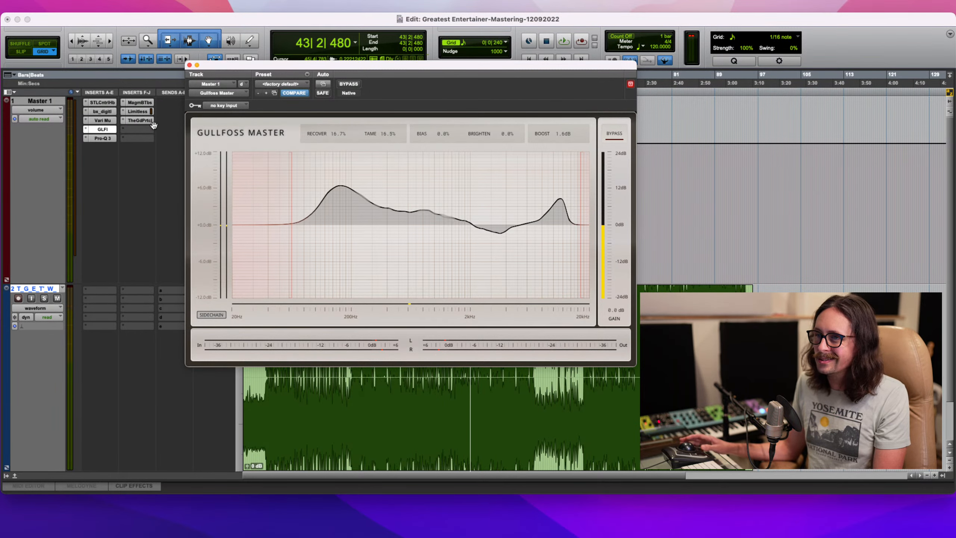
- Review Magma BB Tubes on the master track and set the Limitless threshold to -2.1 dB
{"action": "left_click", "coordinate": [140, 121]}
{"action": "left_click", "coordinate": [141, 105]}
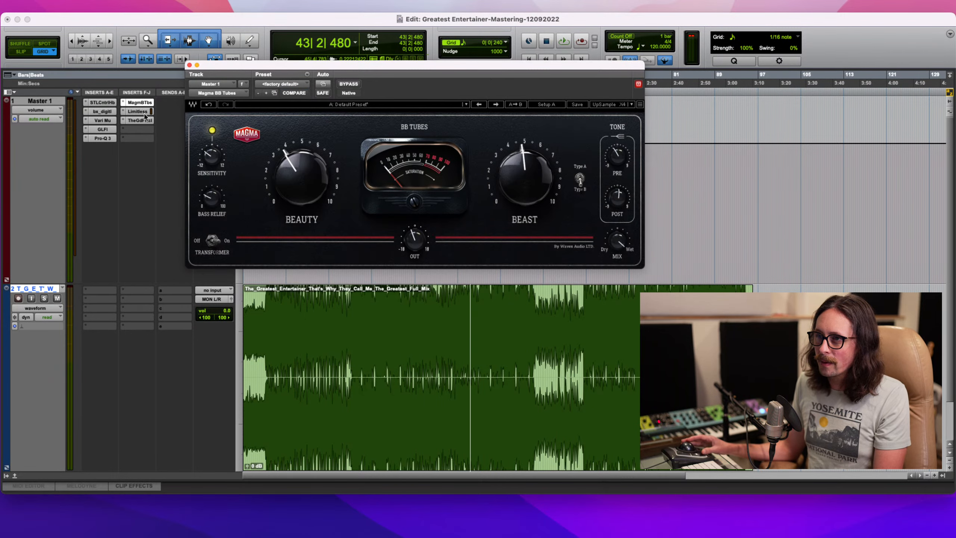
{"action": "left_click", "coordinate": [144, 112]}
{"action": "left_click", "coordinate": [147, 104]}
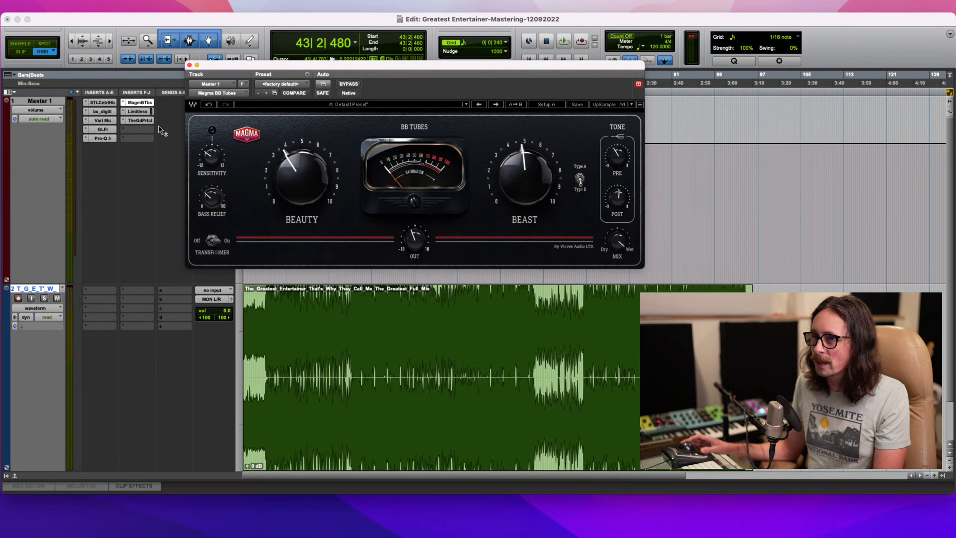
{"action": "left_click", "coordinate": [137, 111]}
{"action": "mouse_move", "coordinate": [330, 183]}
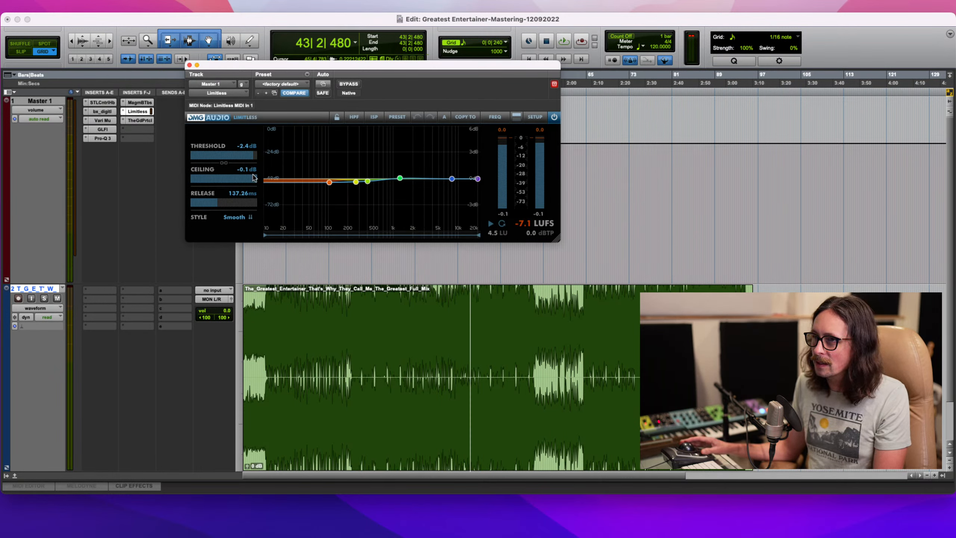
{"action": "left_click_drag", "start_coordinate": [250, 152], "coordinate": [250, 152]}
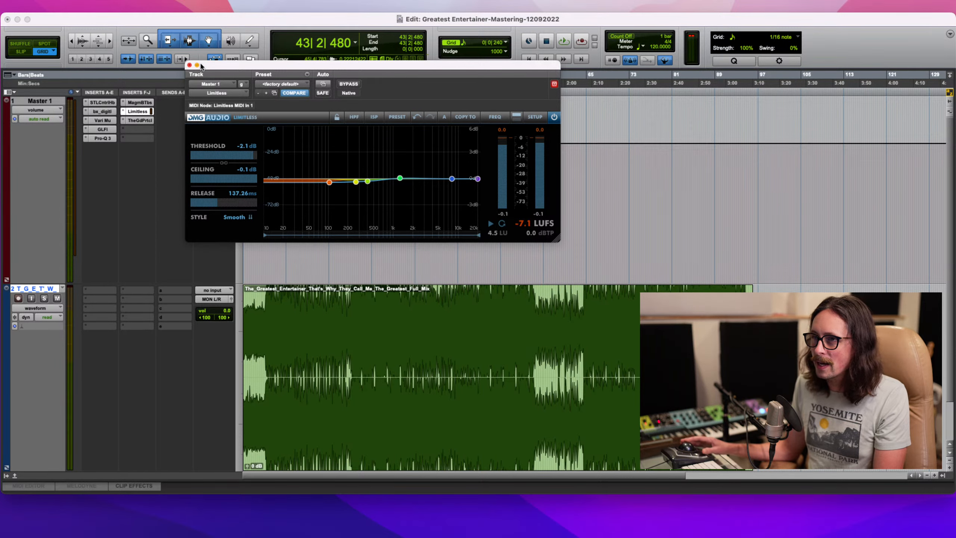
{"action": "left_click", "coordinate": [189, 65]}
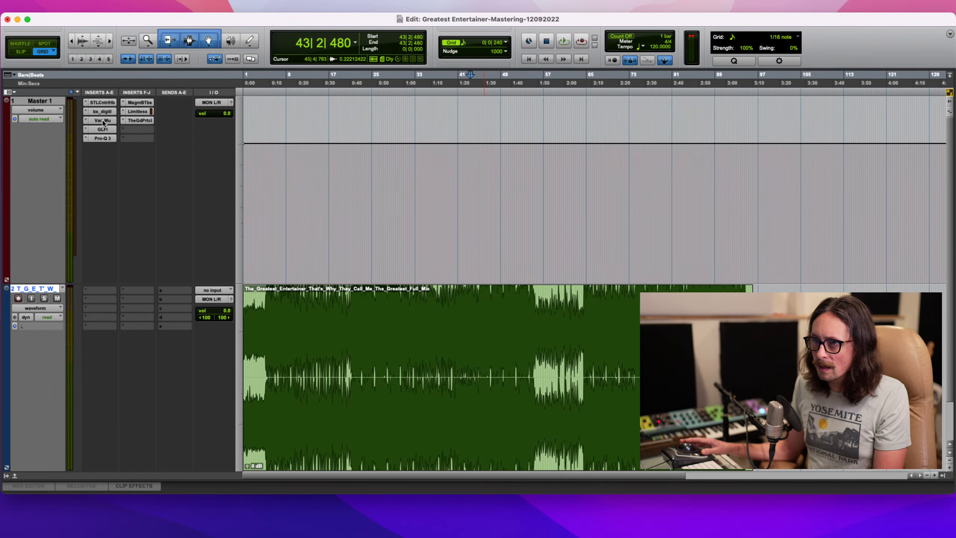
- Review the Vari Mu compressor and fine-tune ControlHub's tube and tape color, with tape at 61%
{"action": "left_click", "coordinate": [102, 121]}
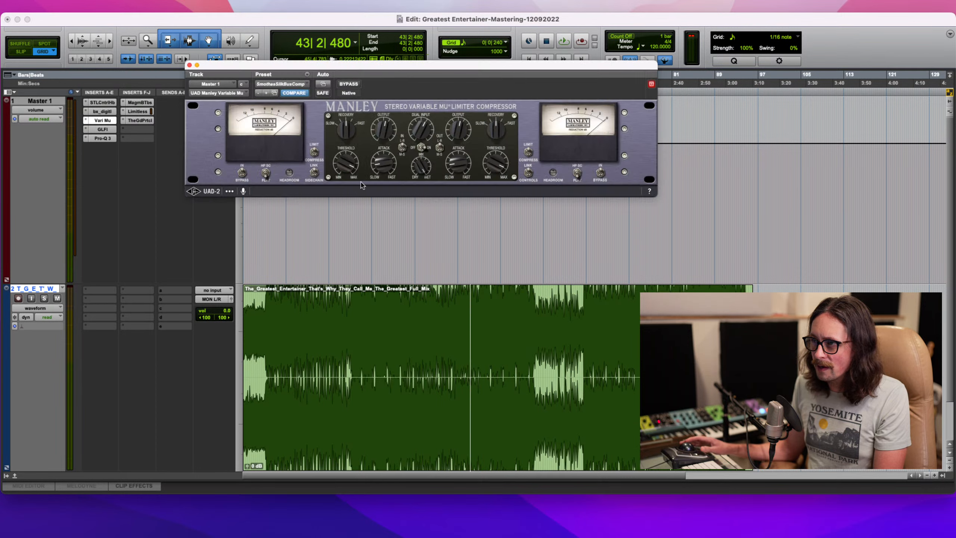
{"action": "left_click", "coordinate": [102, 112]}
{"action": "left_click", "coordinate": [102, 102]}
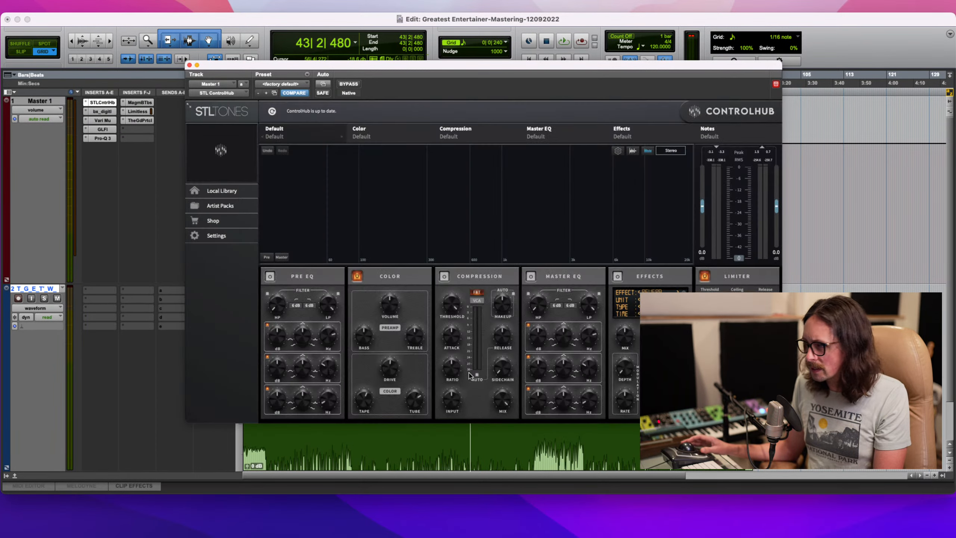
{"action": "left_click", "coordinate": [414, 401]}
{"action": "left_click", "coordinate": [364, 399]}
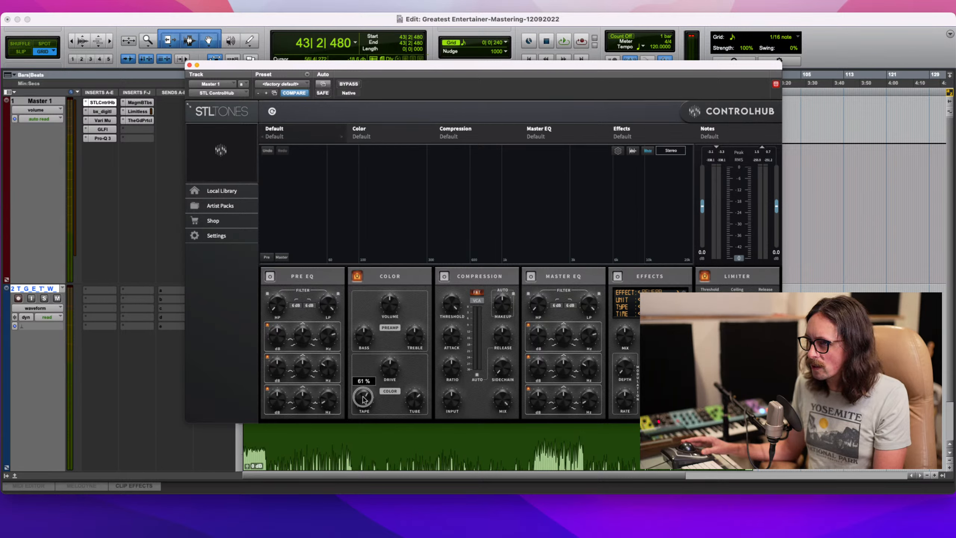
{"action": "left_click", "coordinate": [189, 65]}
- In bx_digital, make the mono low band a shelf at 147 Hz with -0.6 dB gain
{"action": "left_click", "coordinate": [100, 112]}
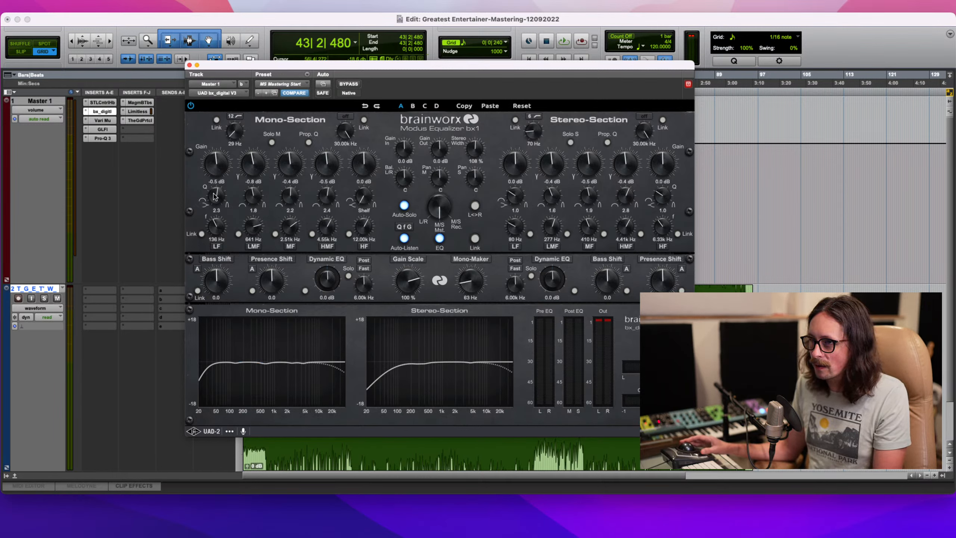
{"action": "left_click_drag", "start_coordinate": [205, 274], "coordinate": [207, 295]}
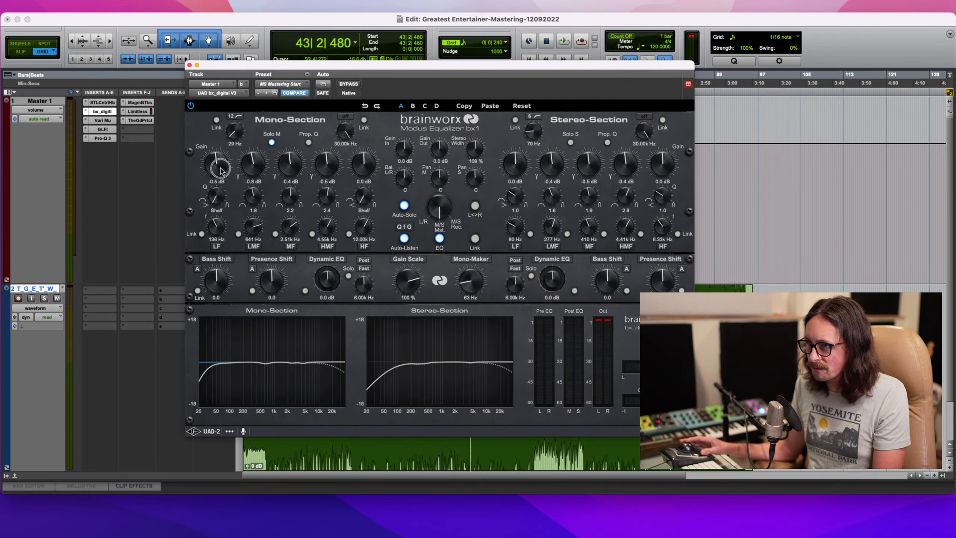
{"action": "left_click_drag", "start_coordinate": [221, 170], "coordinate": [223, 171]}
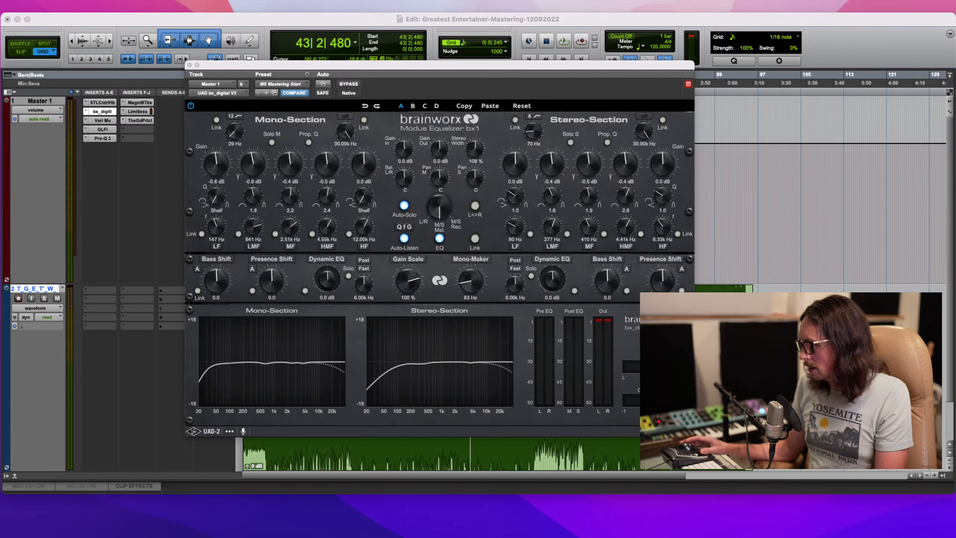
- Play from bar 43 and raise The God Particle's amount to 93%
{"action": "key", "text": "space"}
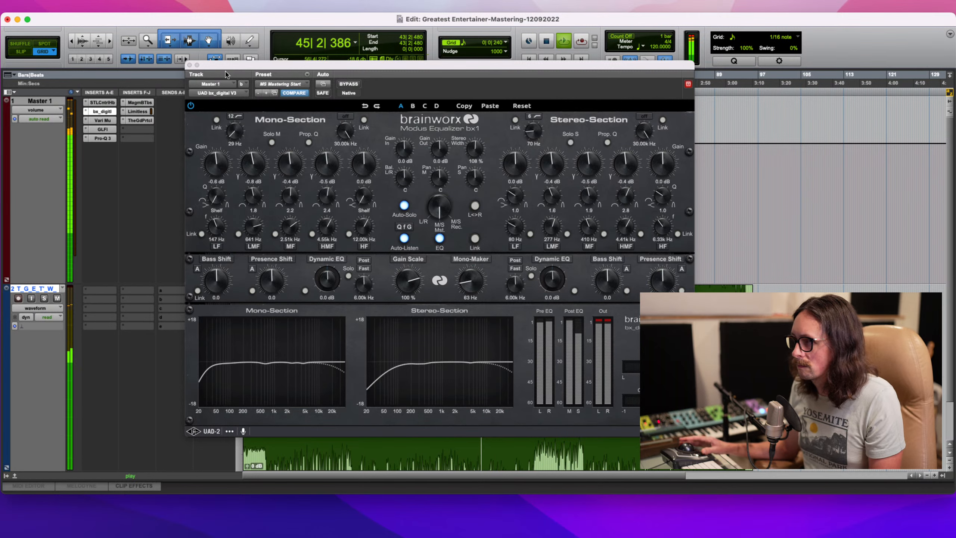
{"action": "left_click", "coordinate": [189, 65]}
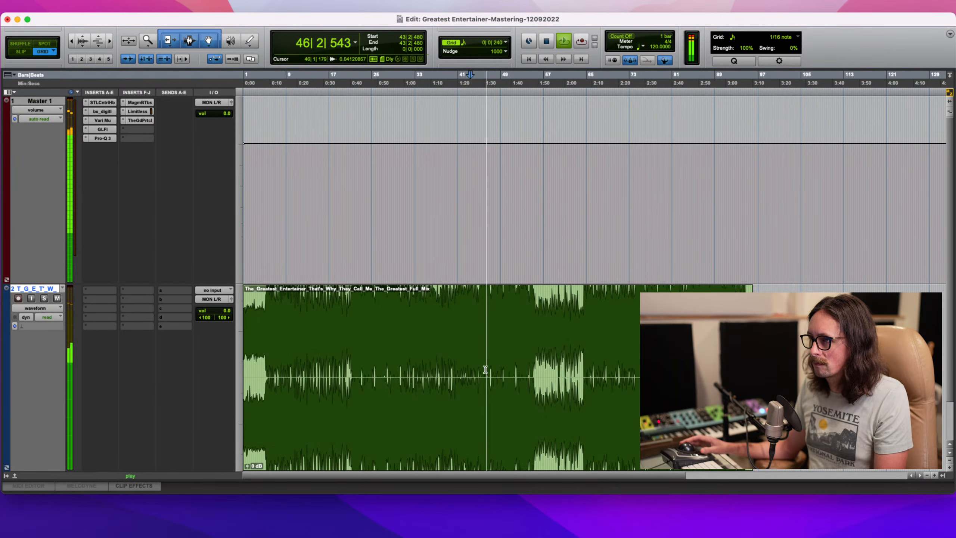
{"action": "left_click", "coordinate": [140, 122]}
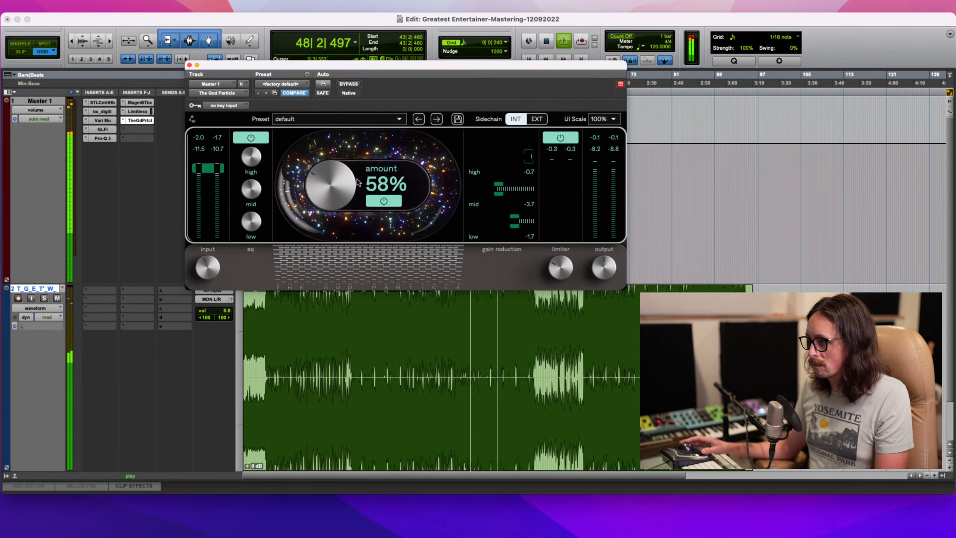
{"action": "left_click_drag", "start_coordinate": [348, 177], "coordinate": [350, 159]}
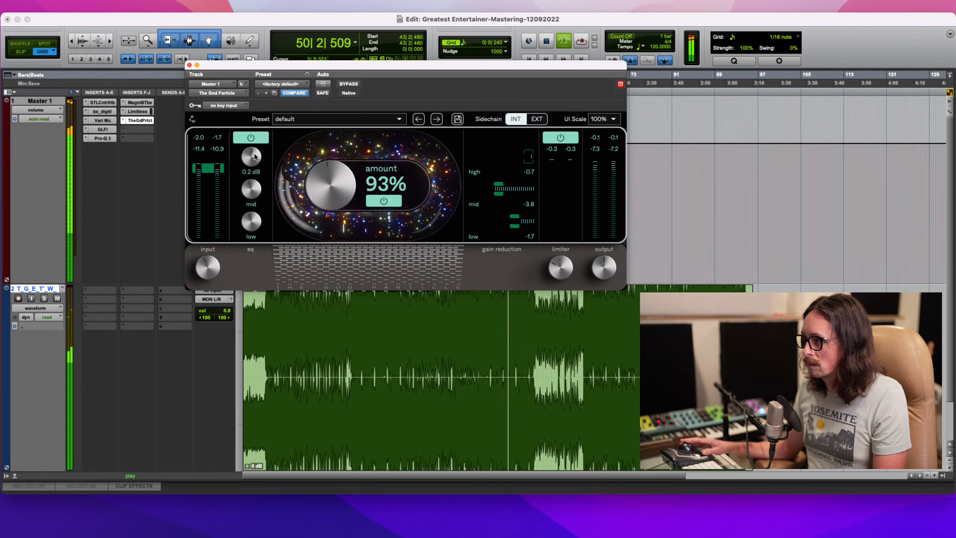
- Raise The God Particle's amount to 96% and fine-tune its mid and low EQ bands while playing from bar 64
{"action": "left_click_drag", "start_coordinate": [341, 196], "coordinate": [341, 194]}
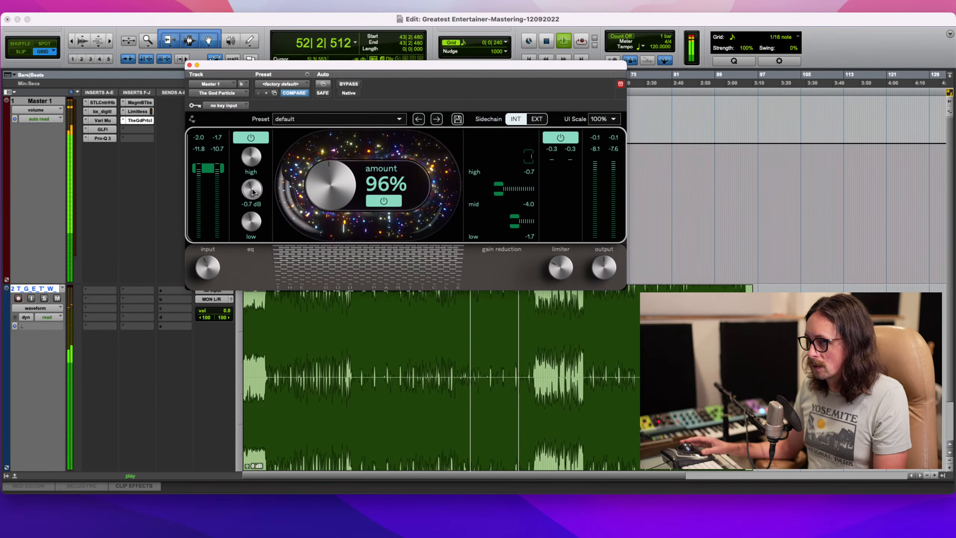
{"action": "mouse_move", "coordinate": [258, 189]}
{"action": "left_mouse_down"}
{"action": "mouse_move", "coordinate": [258, 180]}
{"action": "mouse_move", "coordinate": [252, 203]}
{"action": "left_mouse_up"}
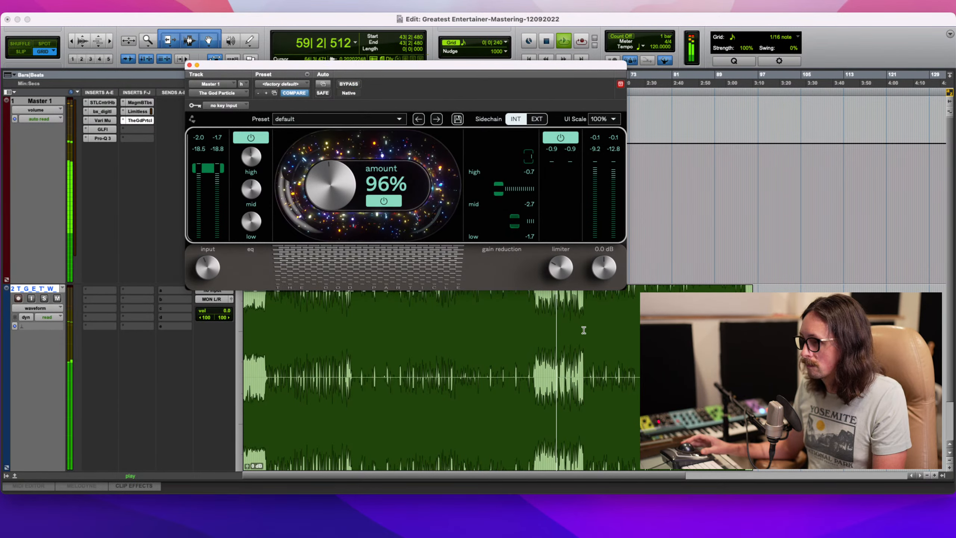
{"action": "left_click", "coordinate": [584, 298]}
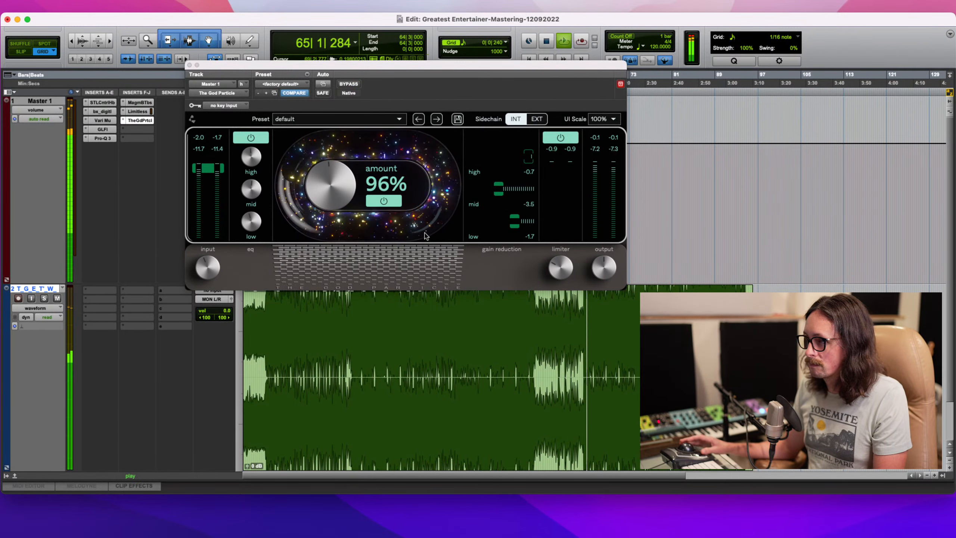
{"action": "mouse_move", "coordinate": [253, 221]}
{"action": "left_click_drag", "start_coordinate": [253, 221], "coordinate": [253, 232]}
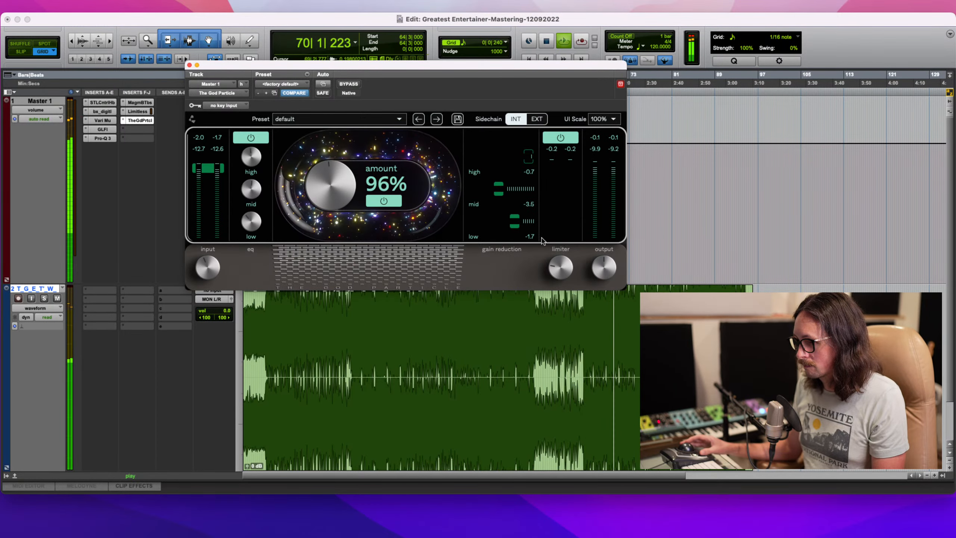
- Lower the mix of Magma BB Tubes on the master track to 51% and check its pre tone setting
{"action": "left_click", "coordinate": [136, 102]}
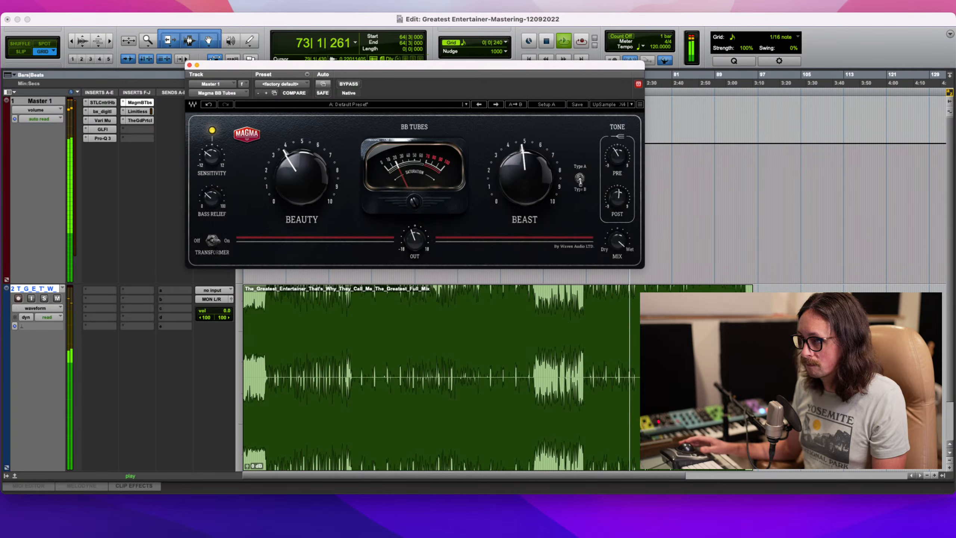
{"action": "left_click_drag", "start_coordinate": [620, 244], "coordinate": [612, 261]}
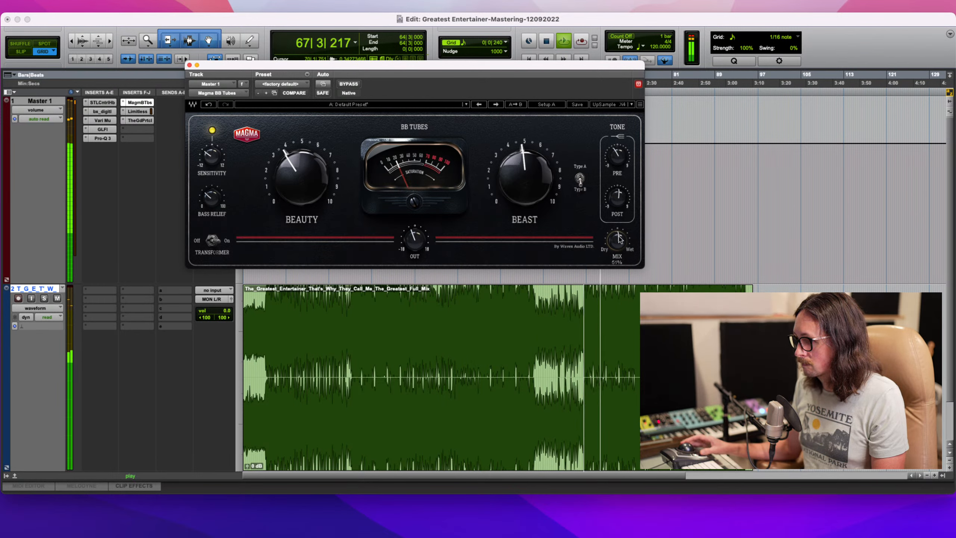
{"action": "left_click", "coordinate": [619, 156]}
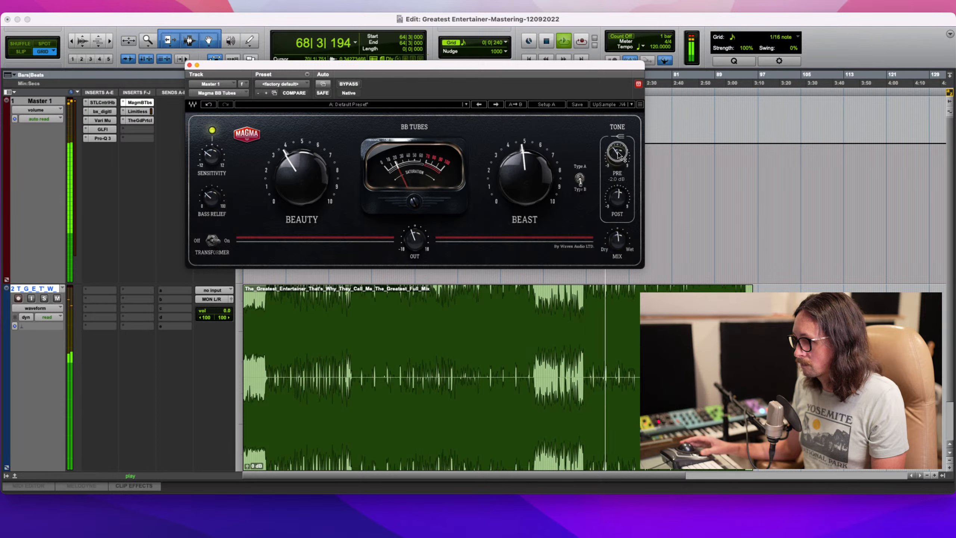
{"action": "left_click", "coordinate": [623, 238]}
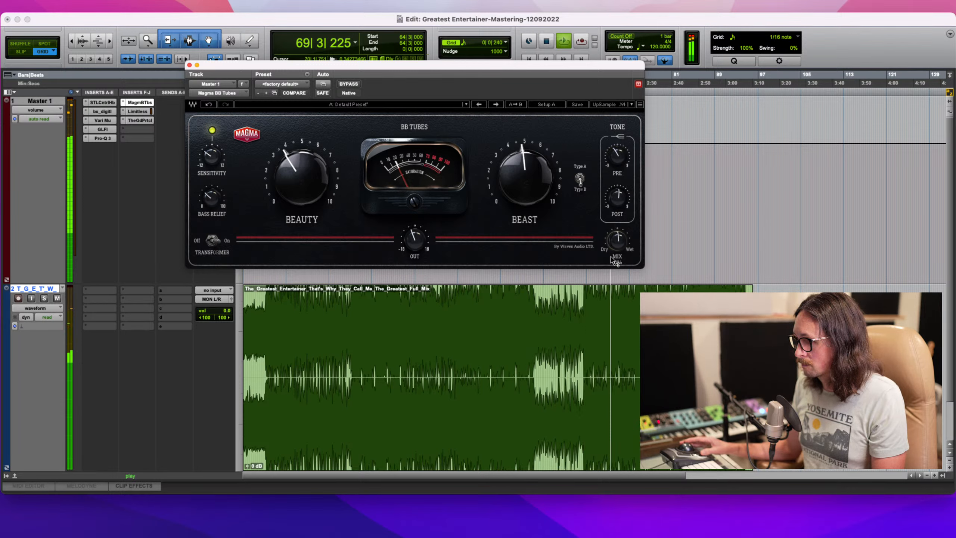
- Compare the master with Magma BB Tubes bypassed and active, replaying from bar 64
{"action": "left_click", "coordinate": [349, 84]}
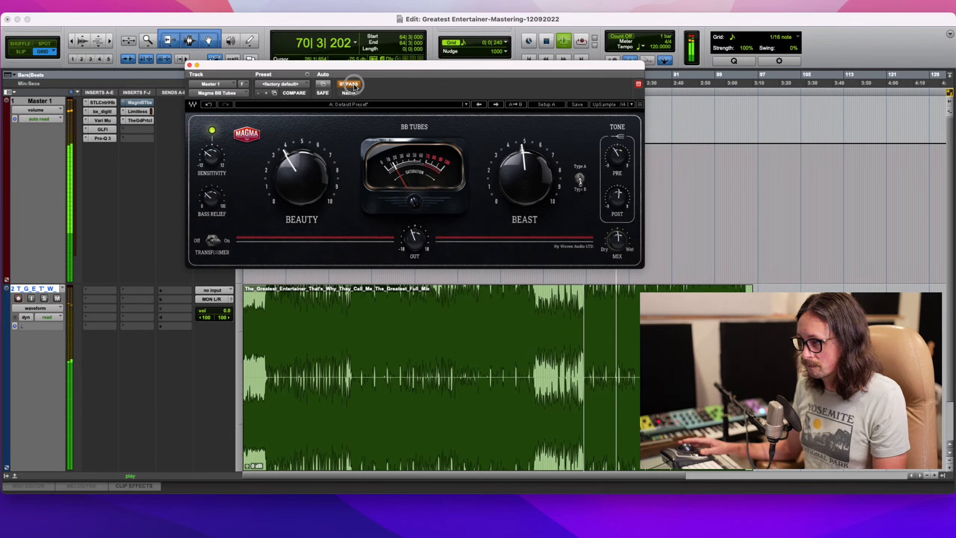
{"action": "key", "text": "space"}
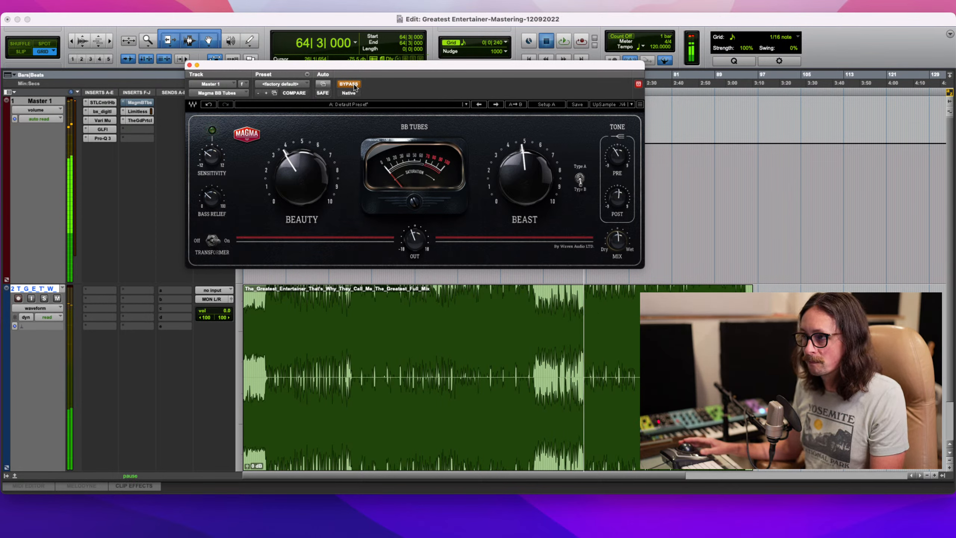
{"action": "key", "text": "space"}
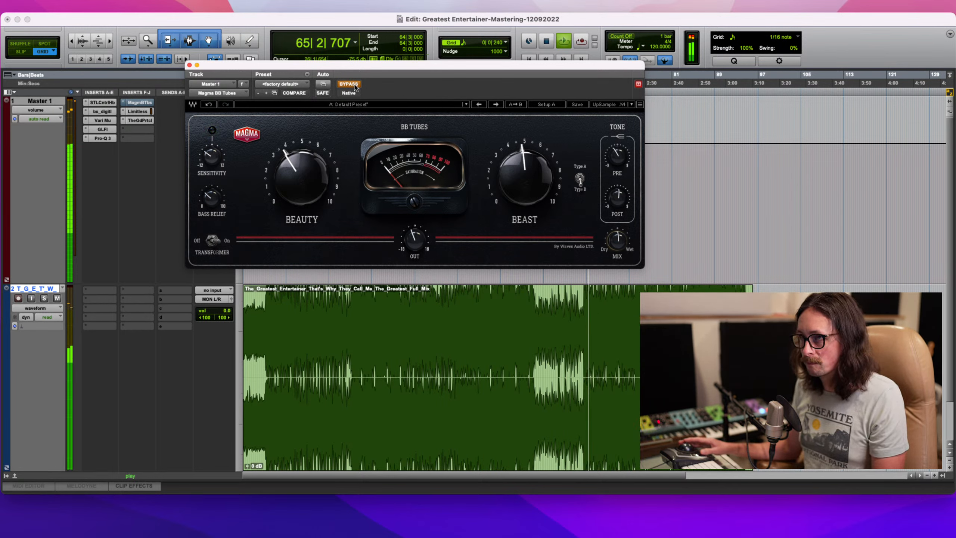
{"action": "left_click", "coordinate": [349, 84]}
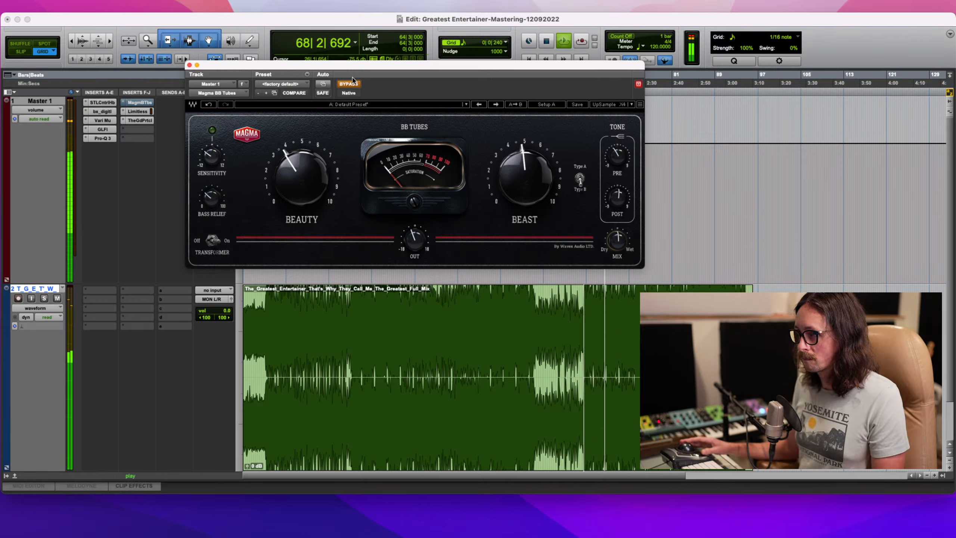
{"action": "left_click", "coordinate": [349, 84]}
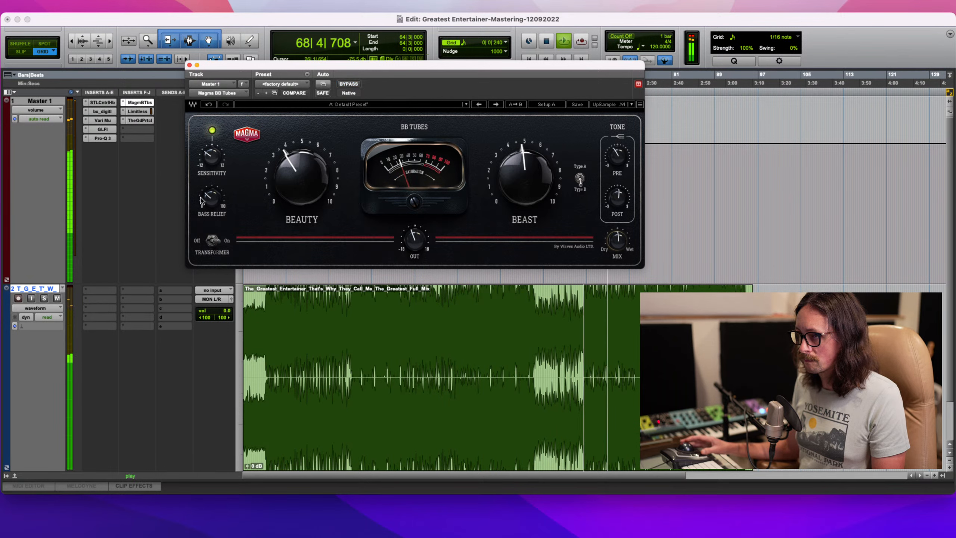
- Raise the bass relief in Magma BB Tubes, compare it against bypass, and stop playback
{"action": "left_click", "coordinate": [213, 162]}
{"action": "left_click_drag", "start_coordinate": [213, 199], "coordinate": [245, 121]}
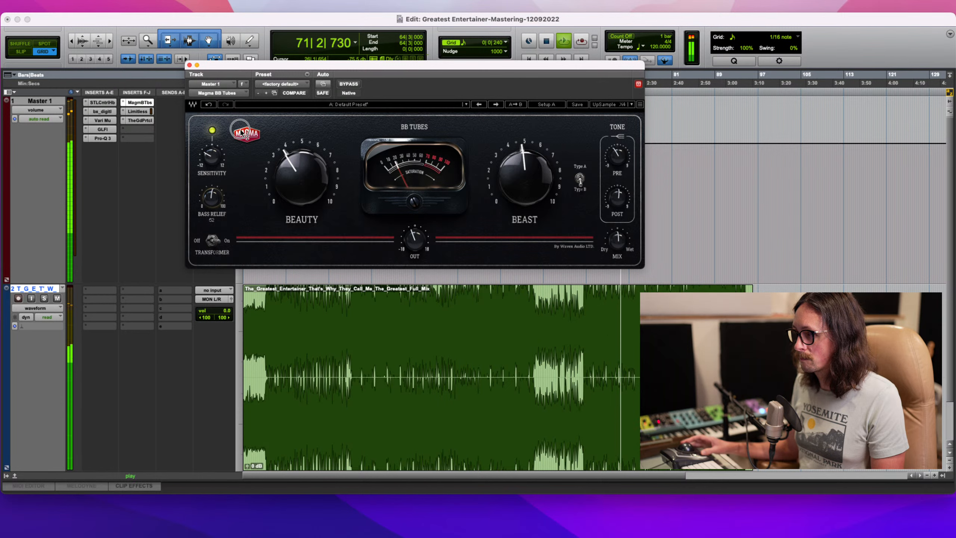
{"action": "left_click", "coordinate": [347, 84]}
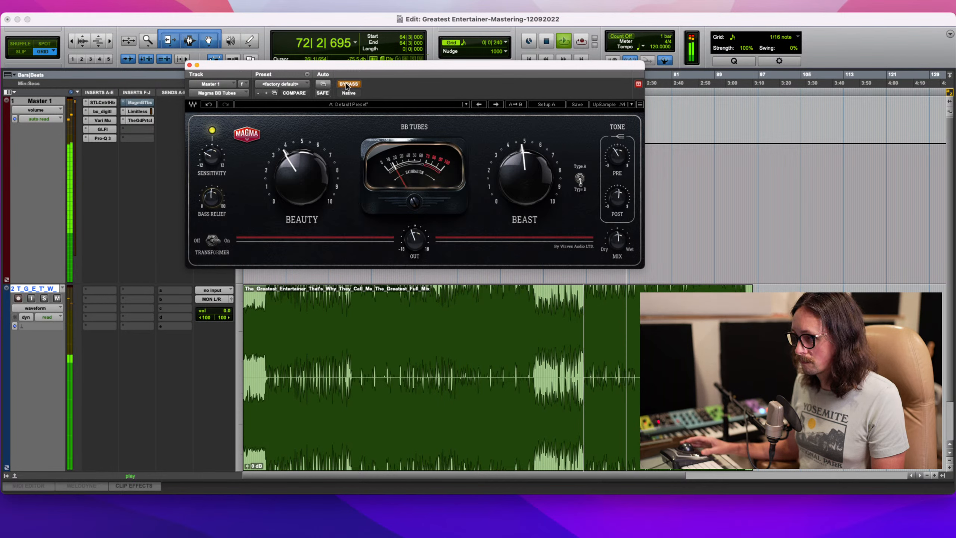
{"action": "left_click", "coordinate": [346, 84]}
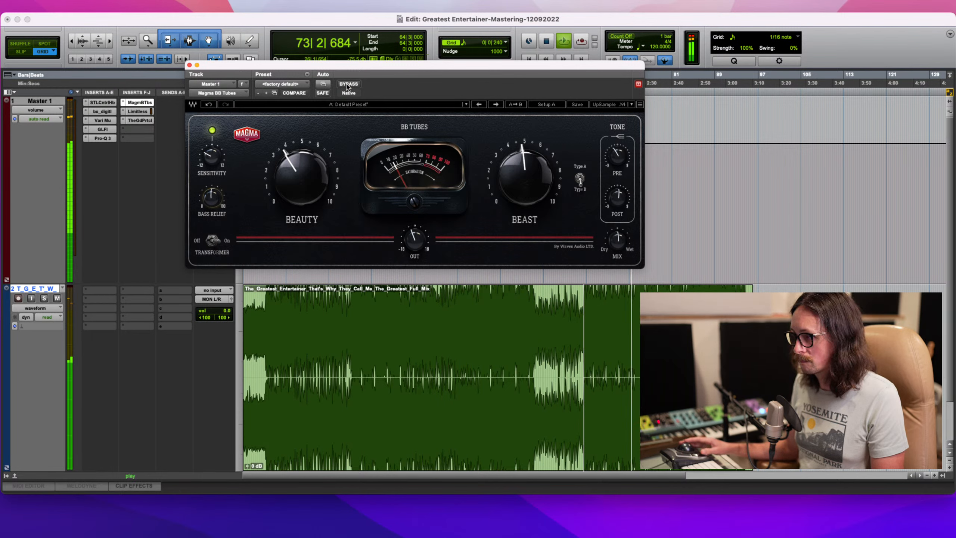
{"action": "key", "text": "space"}
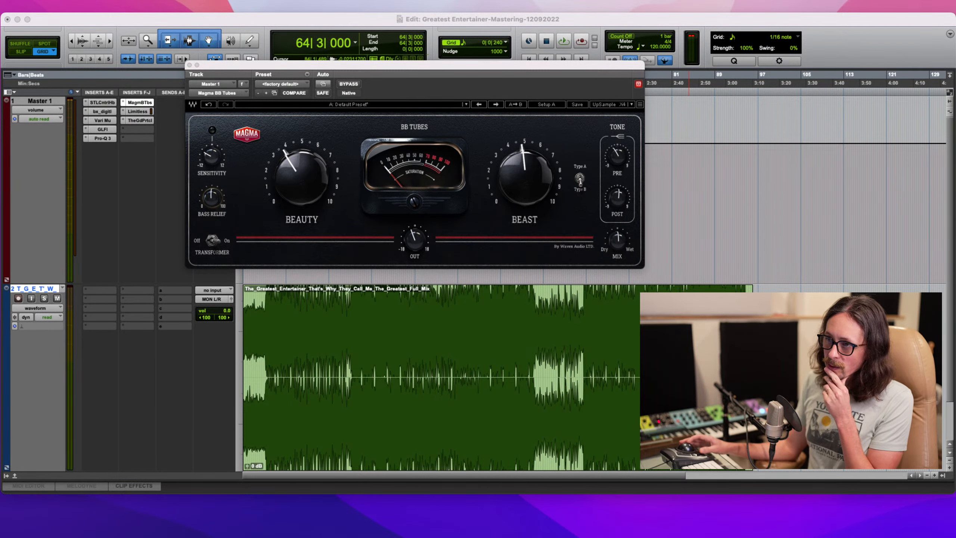
- Make the Magma BB Tubes insert on the master track inactive and play from bar 64
{"action": "left_click", "coordinate": [107, 201]}
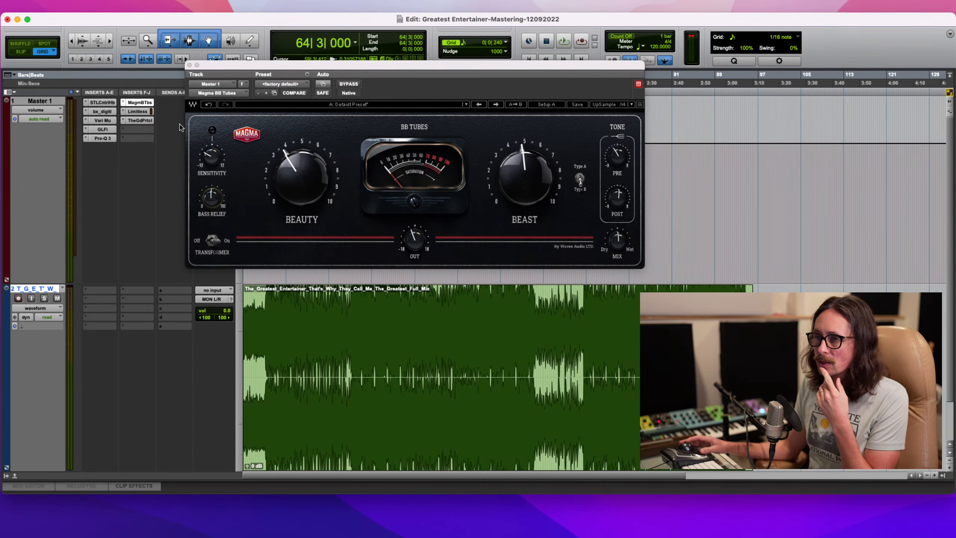
{"action": "left_click", "coordinate": [136, 103], "text": "ctrl+super"}
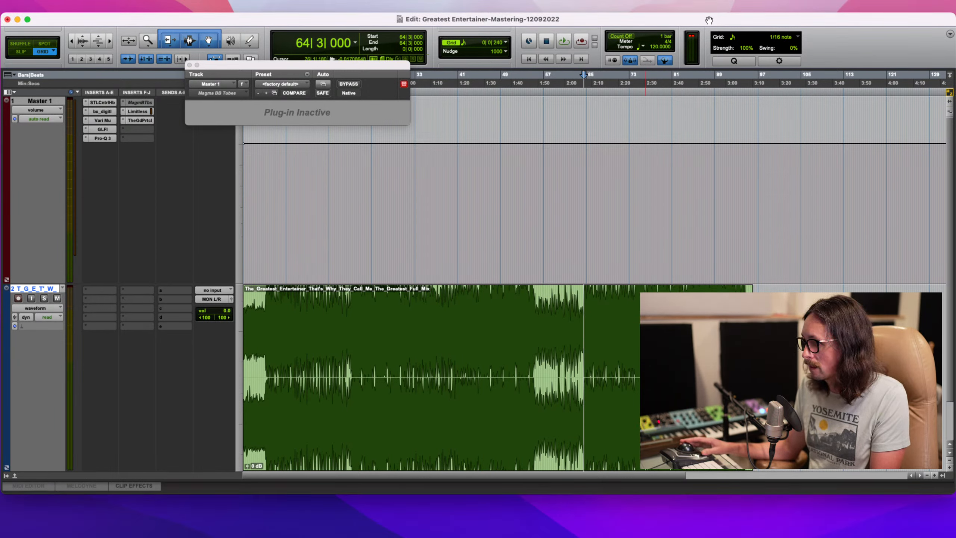
{"action": "key", "text": "space"}
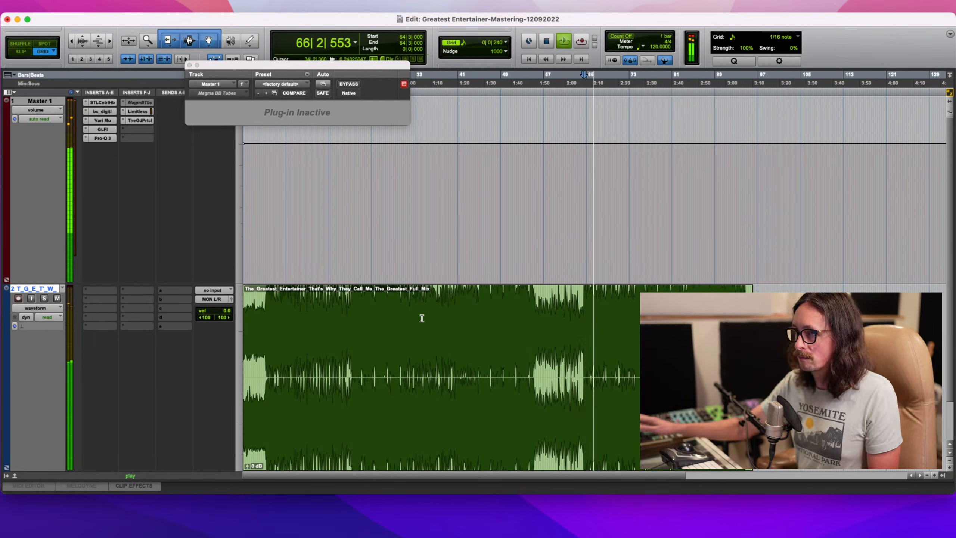
- Fine-tune the attack and threshold of the Vari Mu compressor on the master track, and close its window
{"action": "left_click", "coordinate": [101, 121]}
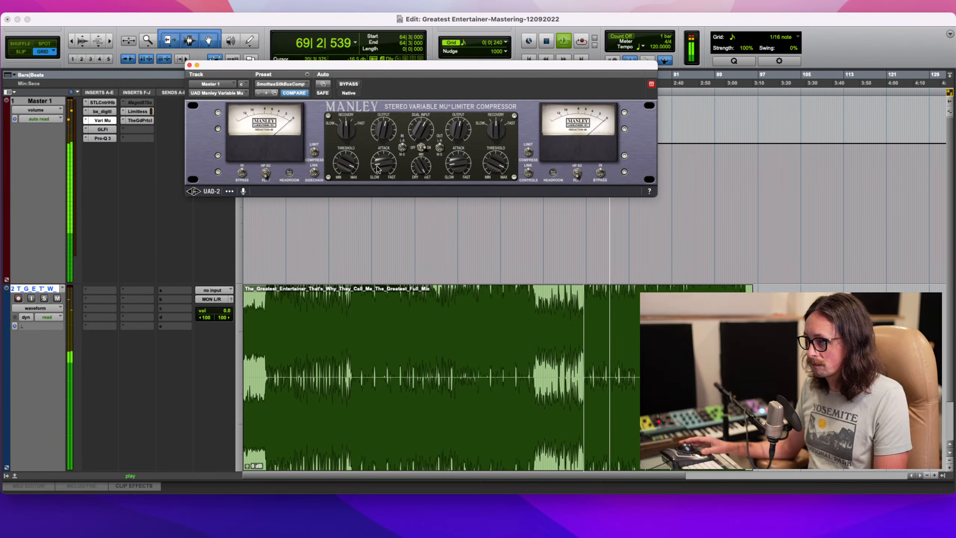
{"action": "left_click_drag", "start_coordinate": [382, 168], "coordinate": [343, 165]}
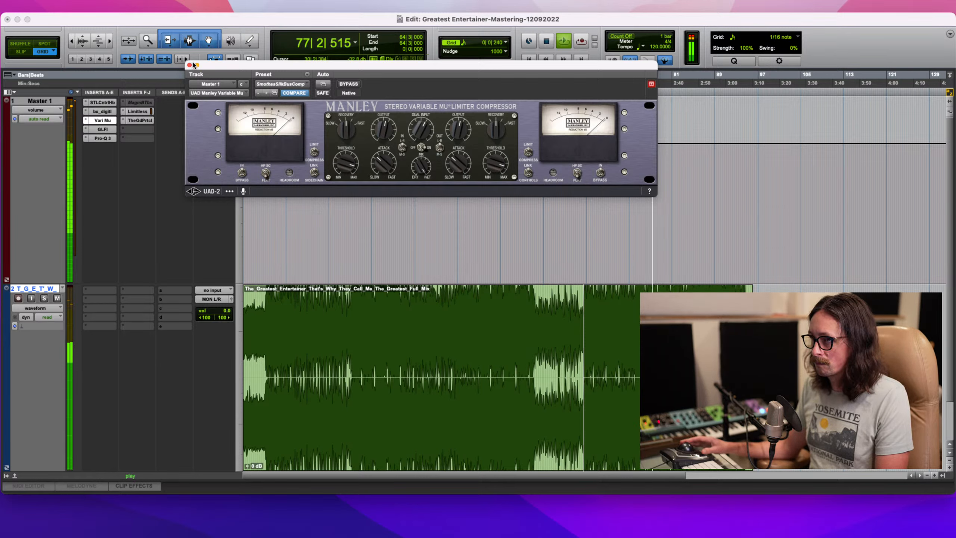
{"action": "left_click", "coordinate": [190, 65]}
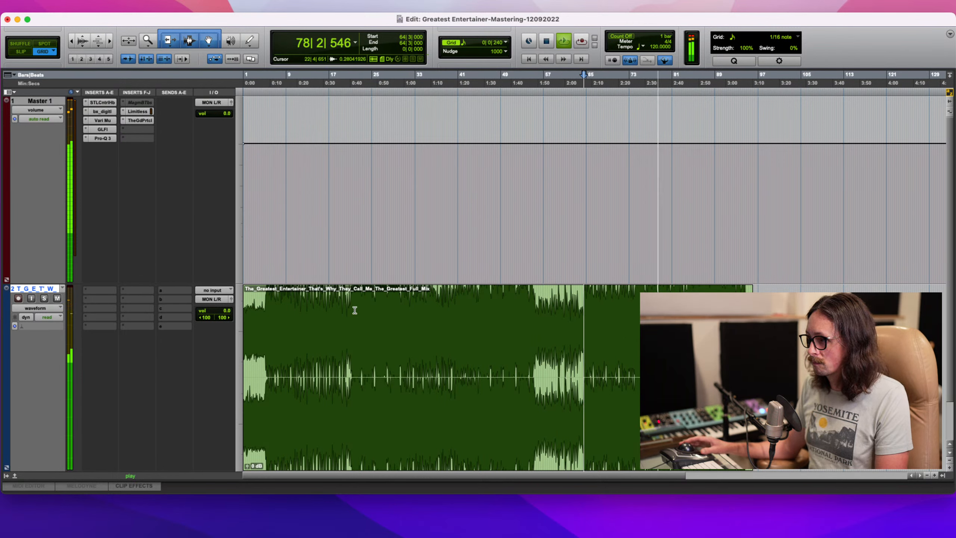
- Bypass all active inserts on the master track, from The God Particle and Limitless back to ControlHub, to hear the unprocessed mix
{"action": "left_click", "coordinate": [141, 121], "text": "super"}
{"action": "left_click", "coordinate": [140, 112], "text": "super"}
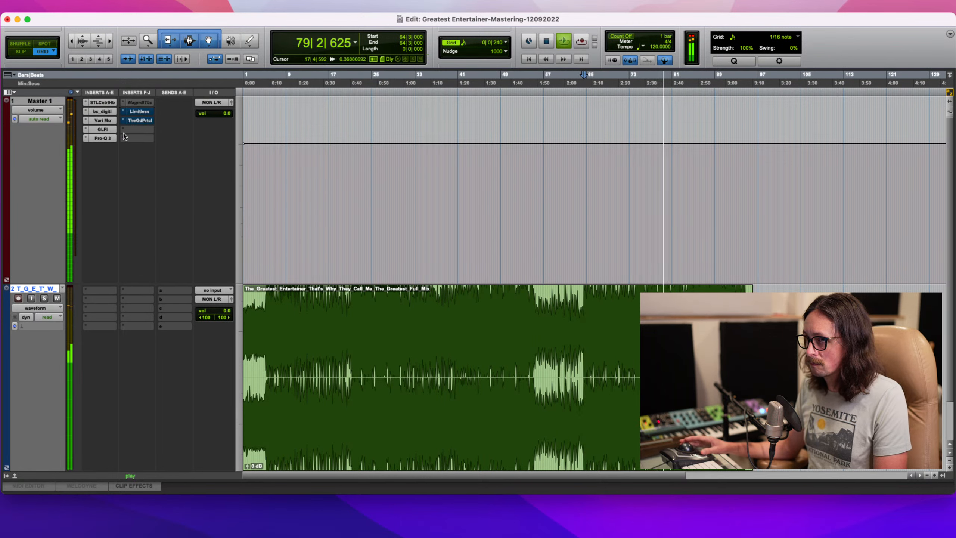
{"action": "left_click", "coordinate": [108, 138], "text": "super"}
{"action": "left_click", "coordinate": [107, 130], "text": "super"}
{"action": "left_click", "coordinate": [105, 120], "text": "super"}
{"action": "left_click", "coordinate": [105, 111], "text": "super"}
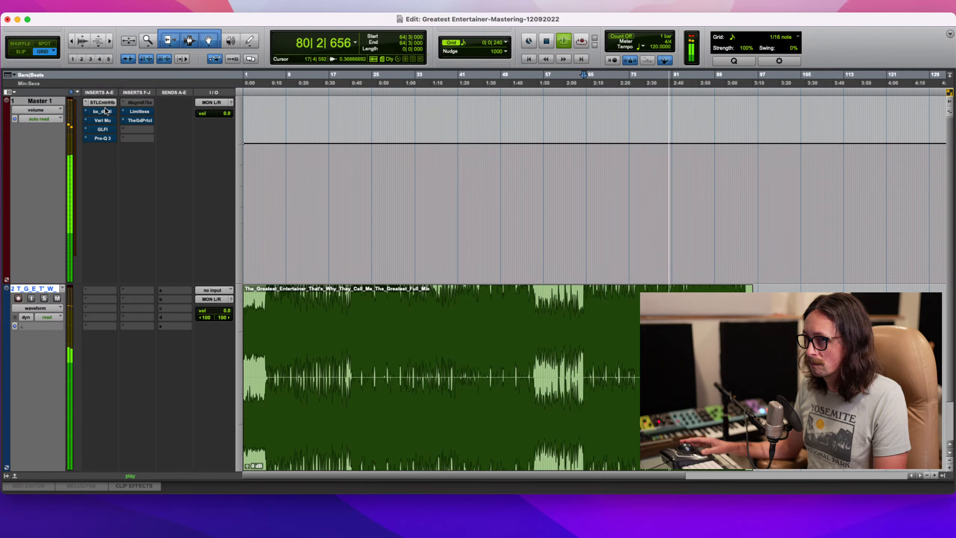
{"action": "left_click", "coordinate": [106, 103], "text": "super"}
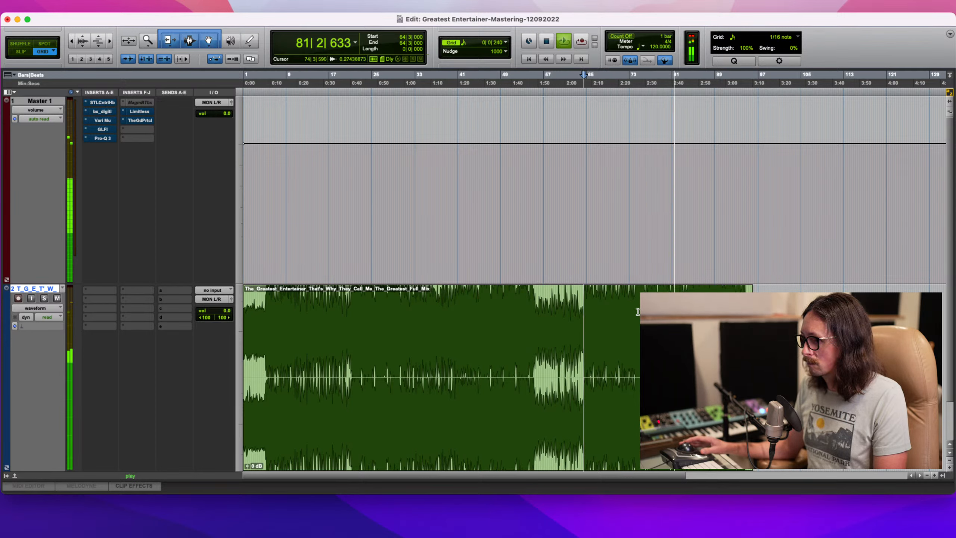
- Restart playback from bar 73 and re-enable all bypassed master inserts to compare the processed sound
{"action": "left_click", "coordinate": [633, 323]}
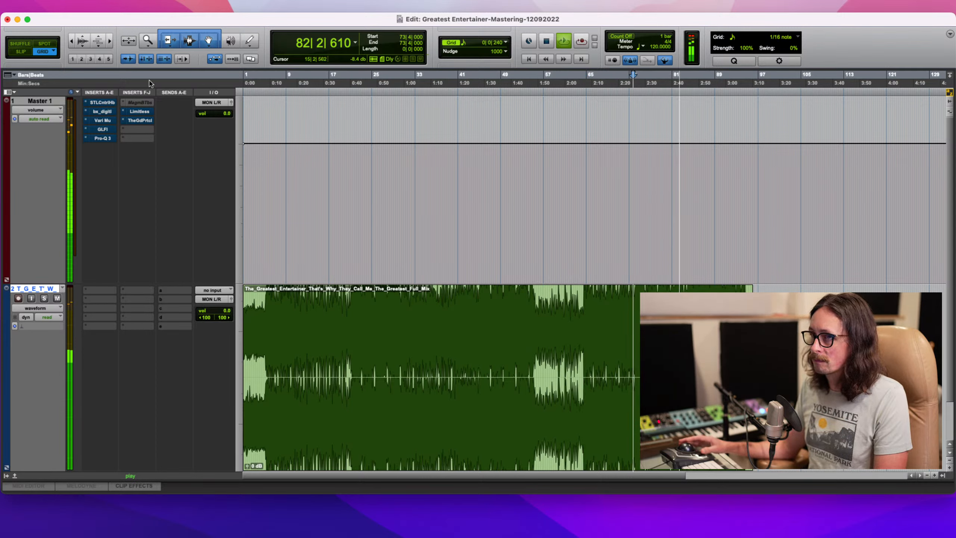
{"action": "key", "text": "space"}
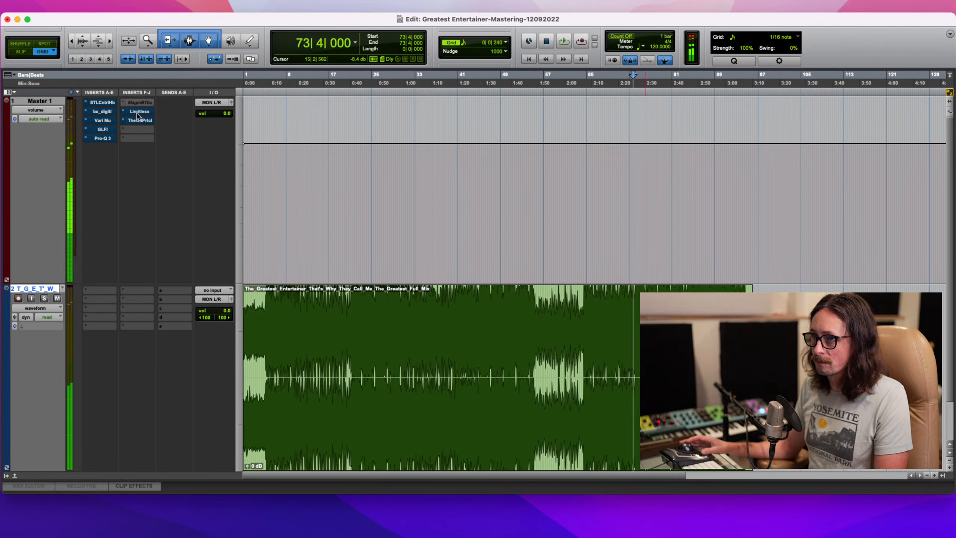
{"action": "key", "text": "space"}
{"action": "left_click", "coordinate": [136, 119], "text": "super"}
{"action": "left_click", "coordinate": [137, 111], "text": "super"}
{"action": "left_click", "coordinate": [102, 138], "text": "super"}
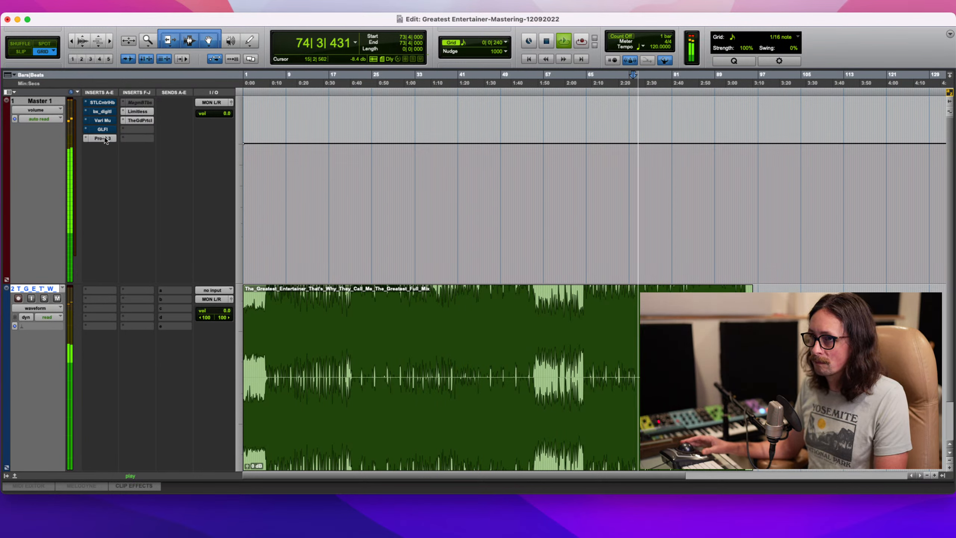
{"action": "left_click", "coordinate": [102, 129], "text": "super"}
{"action": "left_click", "coordinate": [104, 122], "text": "super"}
{"action": "left_click", "coordinate": [103, 111], "text": "super"}
{"action": "left_click", "coordinate": [102, 102], "text": "super"}
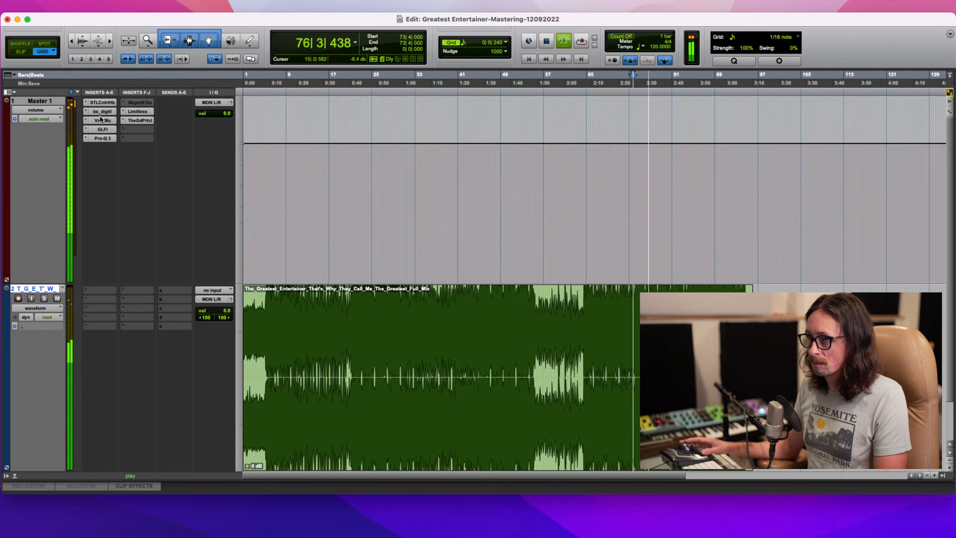
- Fine-tune the drive, tape and tube color in ControlHub, close it, and play from bar 81
{"action": "left_click", "coordinate": [103, 103]}
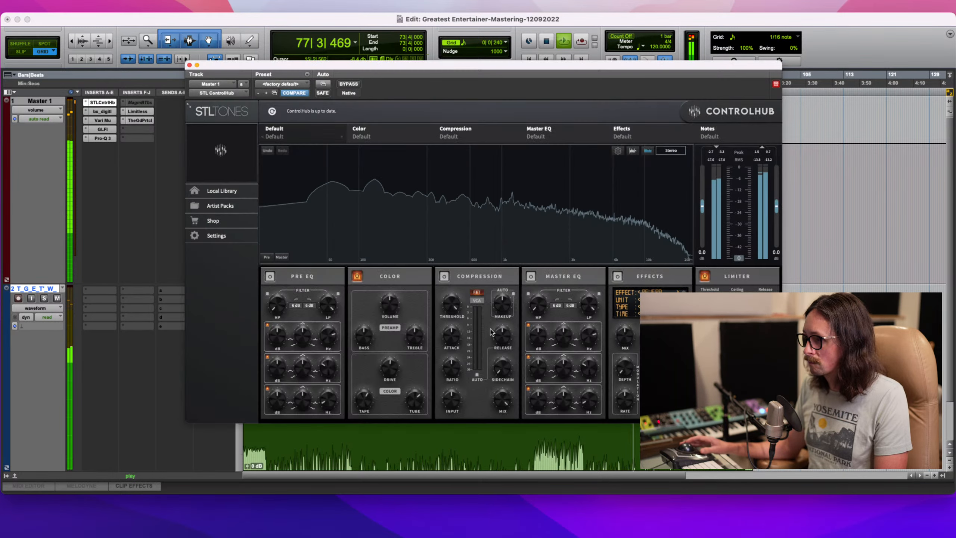
{"action": "left_click_drag", "start_coordinate": [392, 368], "coordinate": [393, 368]}
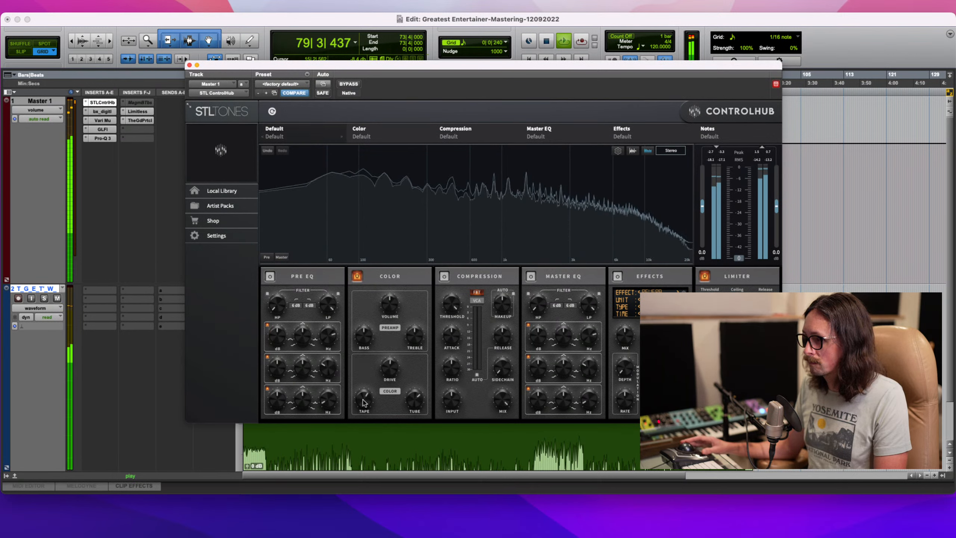
{"action": "left_click_drag", "start_coordinate": [363, 400], "coordinate": [419, 403]}
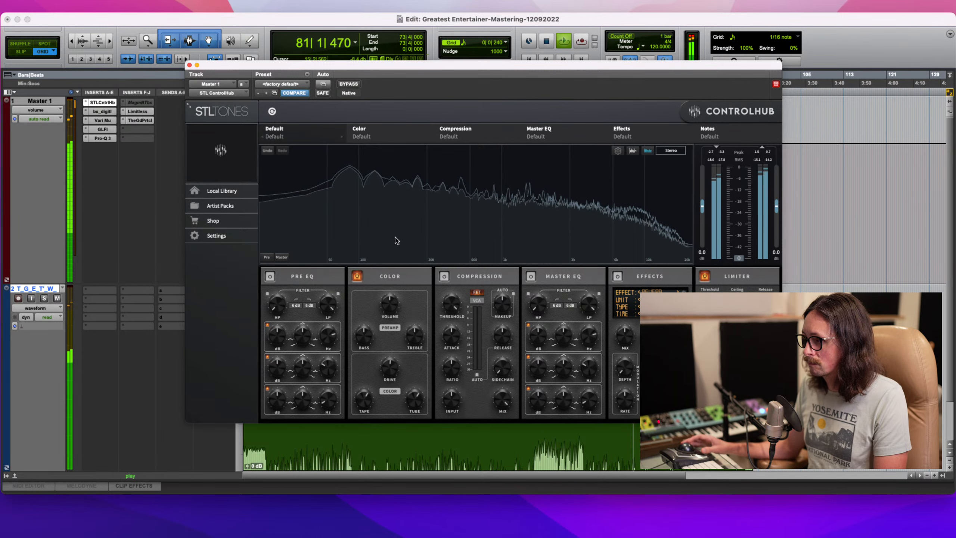
{"action": "left_click", "coordinate": [189, 65]}
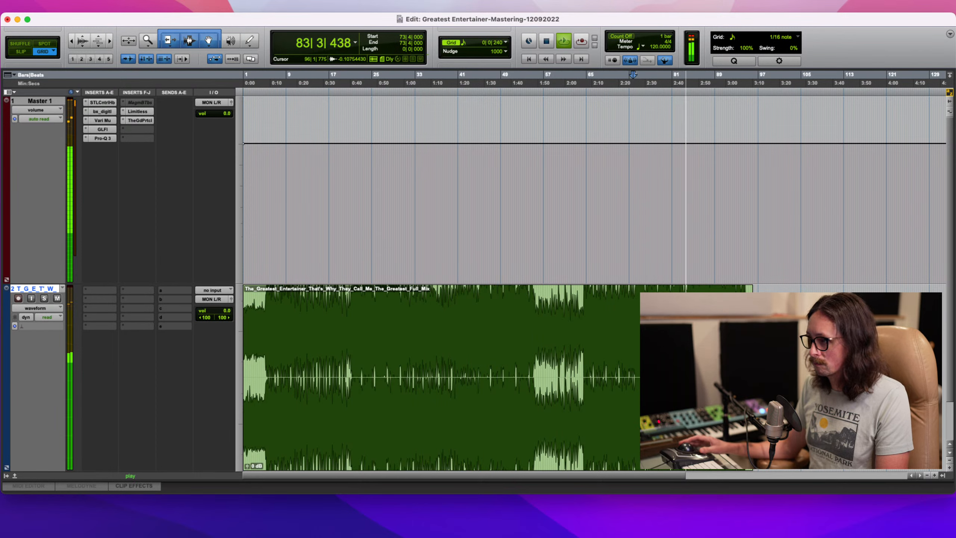
{"action": "key", "text": "space"}
{"action": "key", "text": "space"}
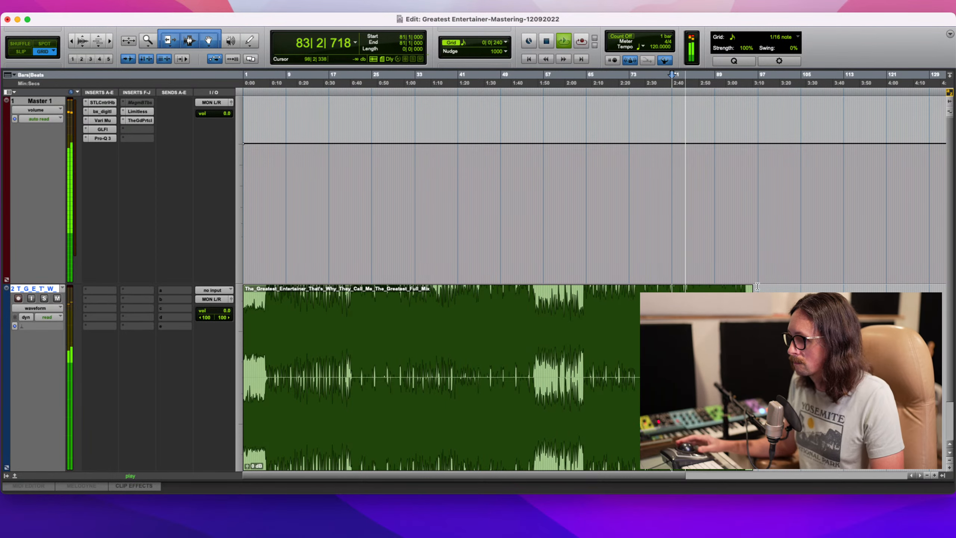
- Stop playback and place the edit cursor in the full mix clip at about bar 41
{"action": "key", "text": "space"}
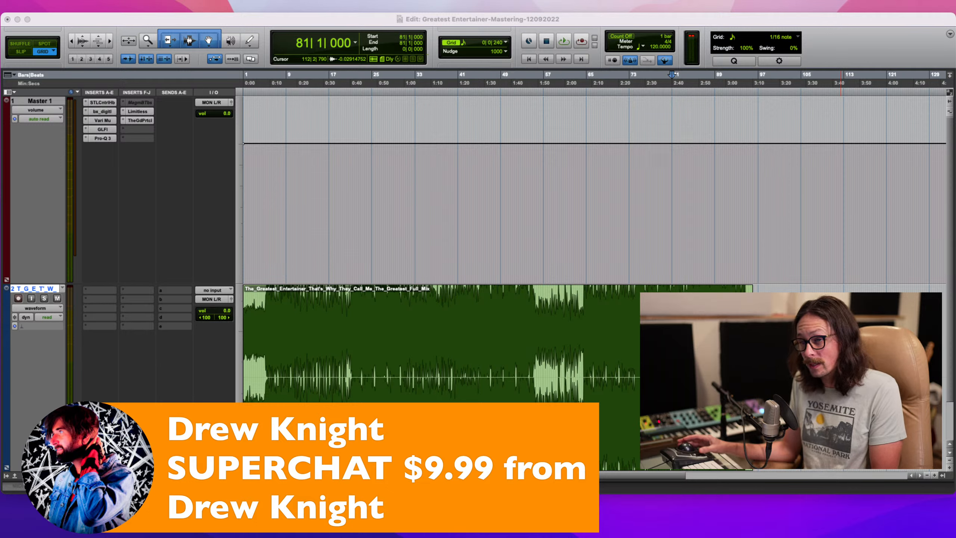
{"action": "left_click", "coordinate": [265, 24]}
{"action": "left_click", "coordinate": [448, 308]}
{"action": "left_click", "coordinate": [456, 315]}
{"action": "left_click", "coordinate": [461, 315]}
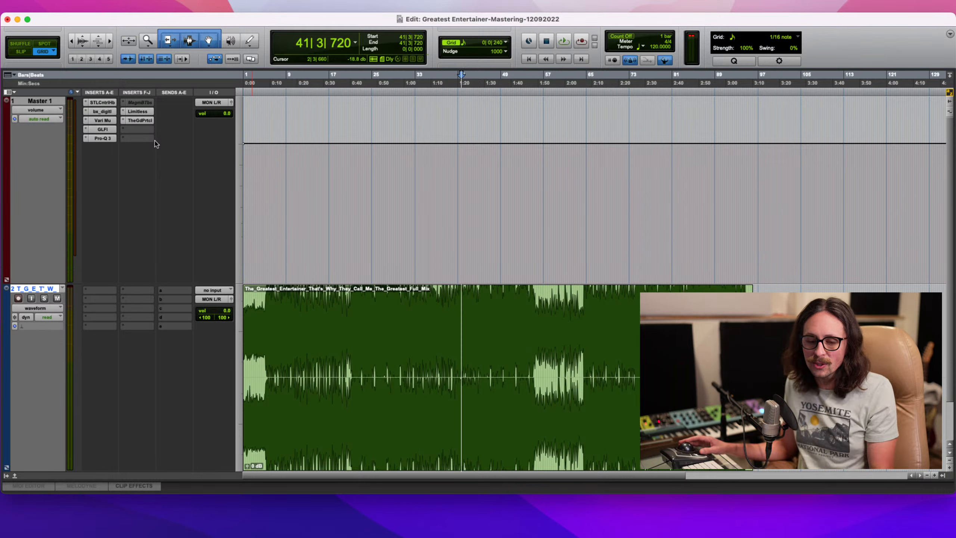
- Try a FabFilter Pro-Q 3 after The God Particle on the master track with a 12 dB/oct high cut at about 21.7 kHz
{"action": "left_click", "coordinate": [135, 130]}
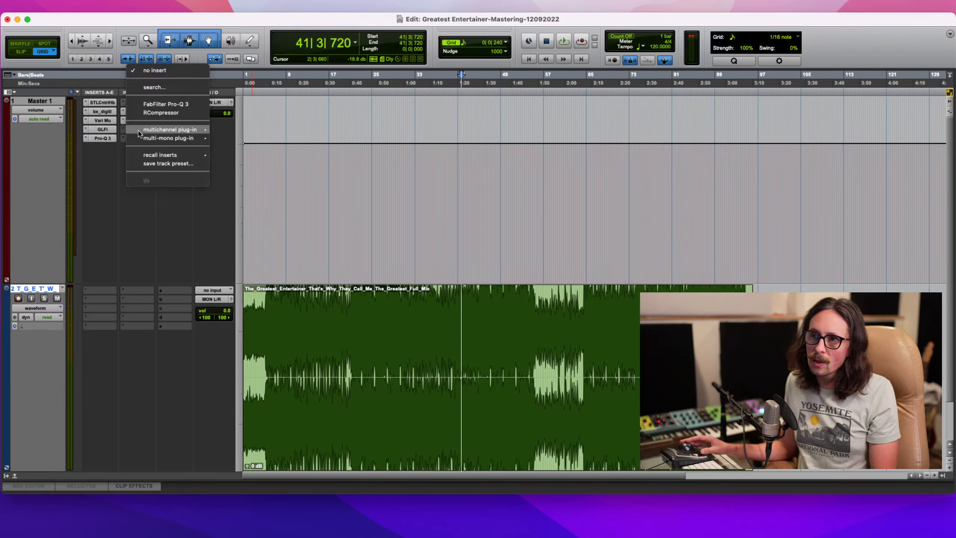
{"action": "left_click", "coordinate": [183, 104]}
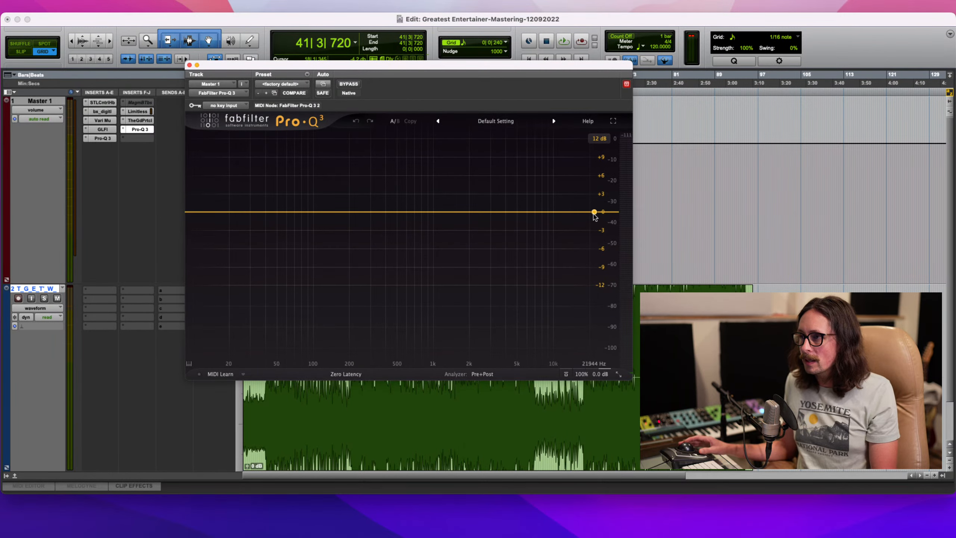
{"action": "left_click", "coordinate": [594, 213]}
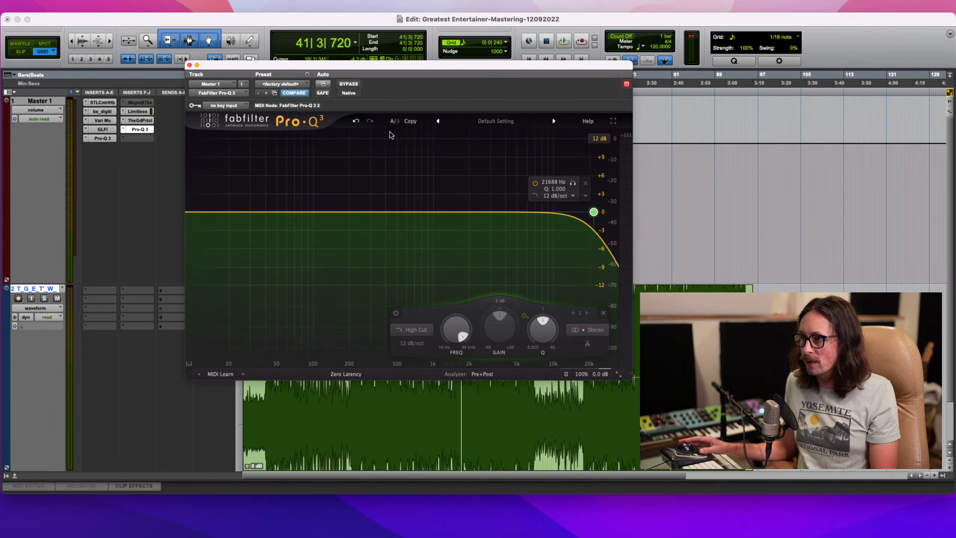
{"action": "left_click", "coordinate": [189, 65]}
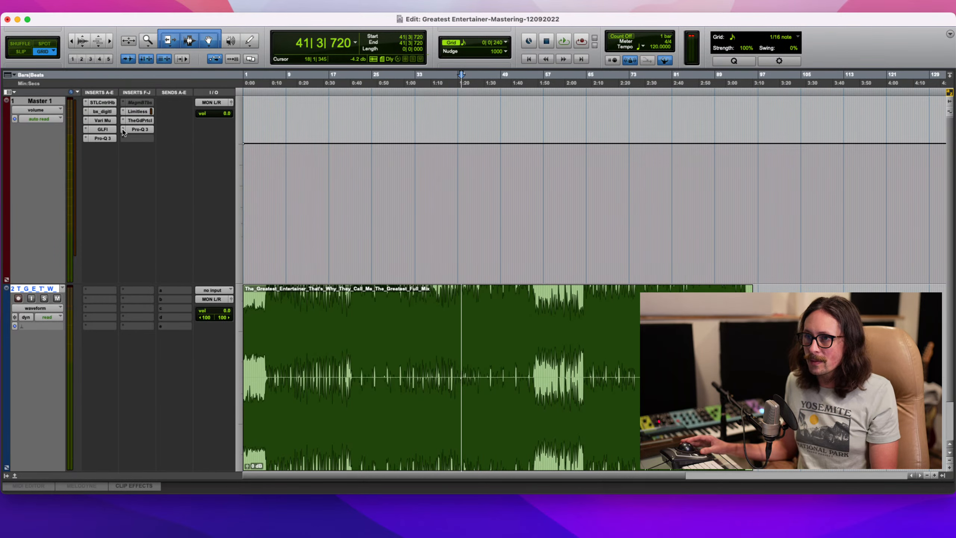
- Replace the Pro-Q 3 after The God Particle on the master track with FabFilter Pro-MB (stereo)
{"action": "left_click", "coordinate": [123, 130]}
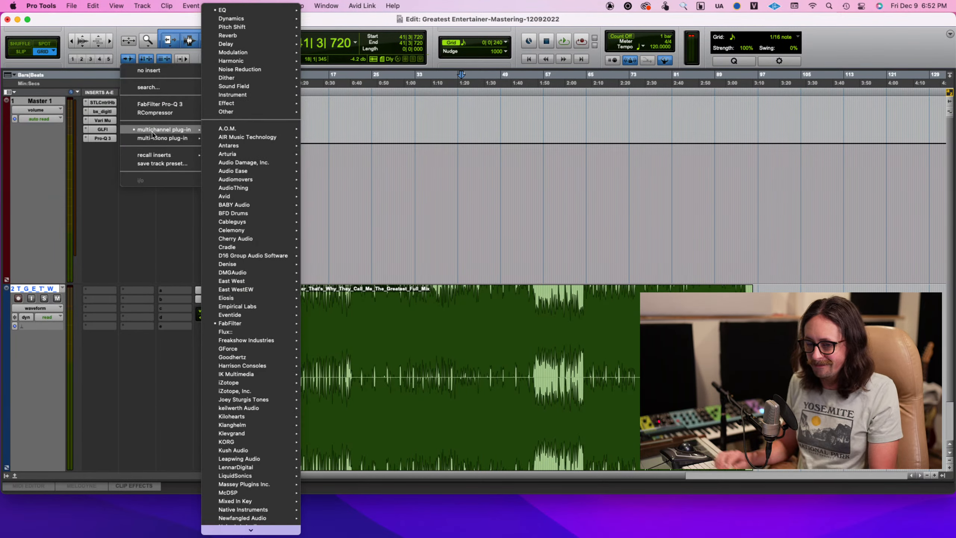
{"action": "type", "text": "`"}
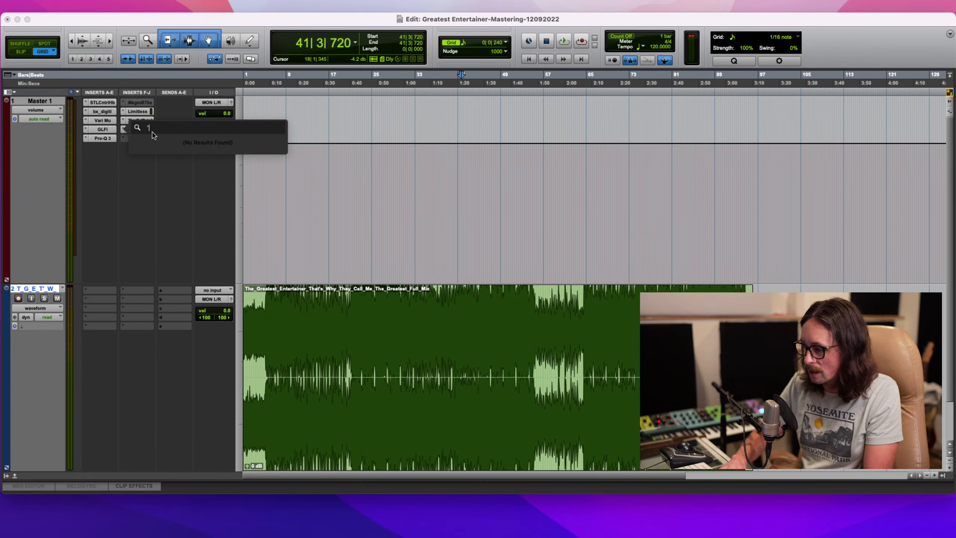
{"action": "key", "text": "BackSpace"}
{"action": "type", "text": "j"}
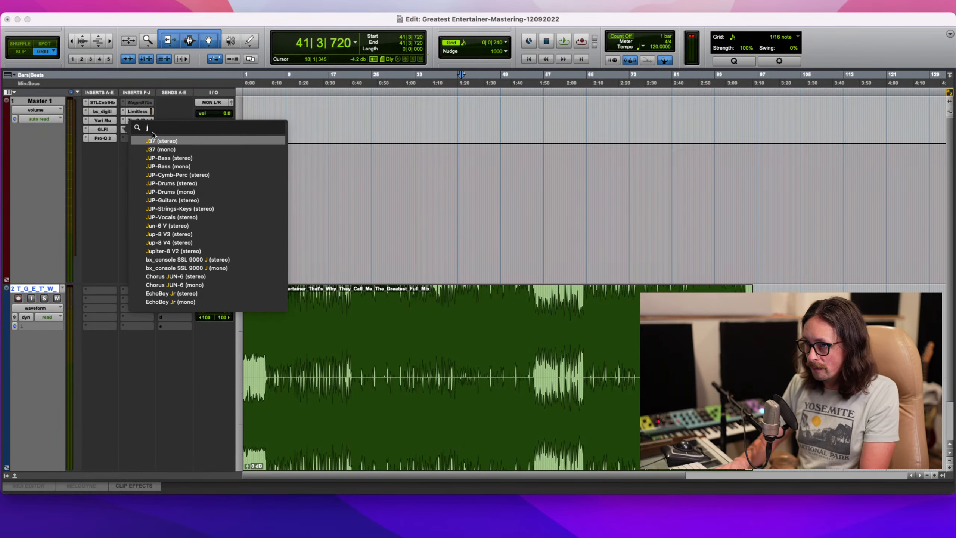
{"action": "key", "text": "BackSpace"}
{"action": "type", "text": "mb"}
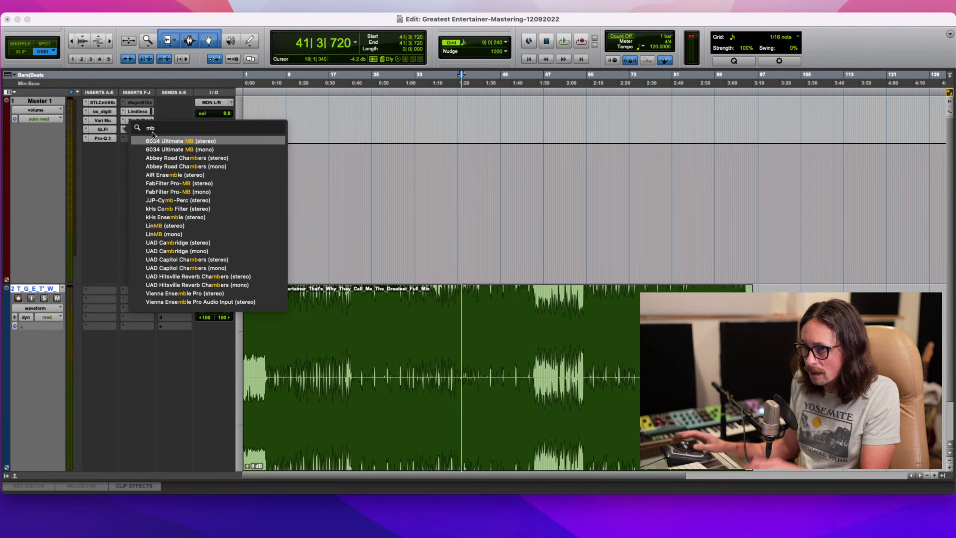
{"action": "left_click", "coordinate": [197, 184]}
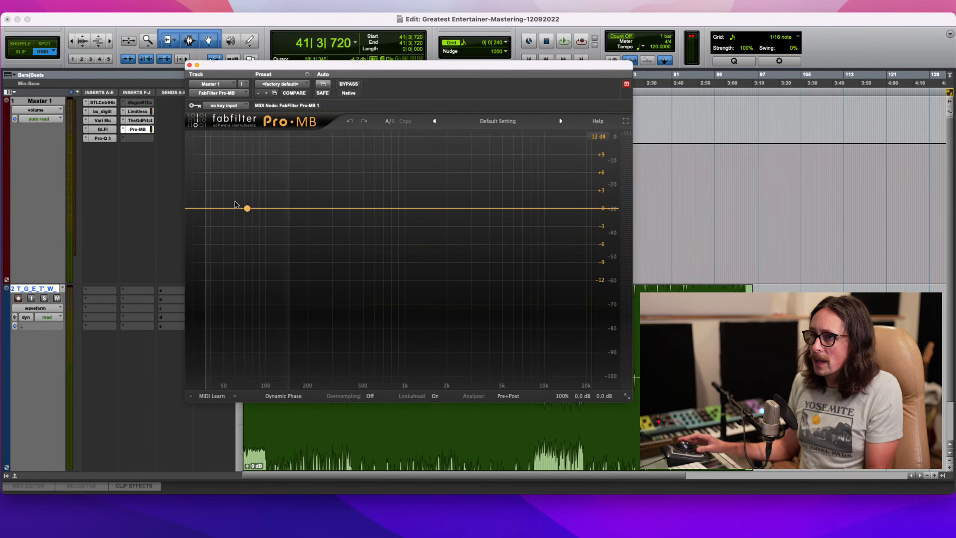
- Create five adjacent bands across the Pro-MB spectrum and extend the highest band to the upper end of the frequency range
{"action": "left_click", "coordinate": [232, 207]}
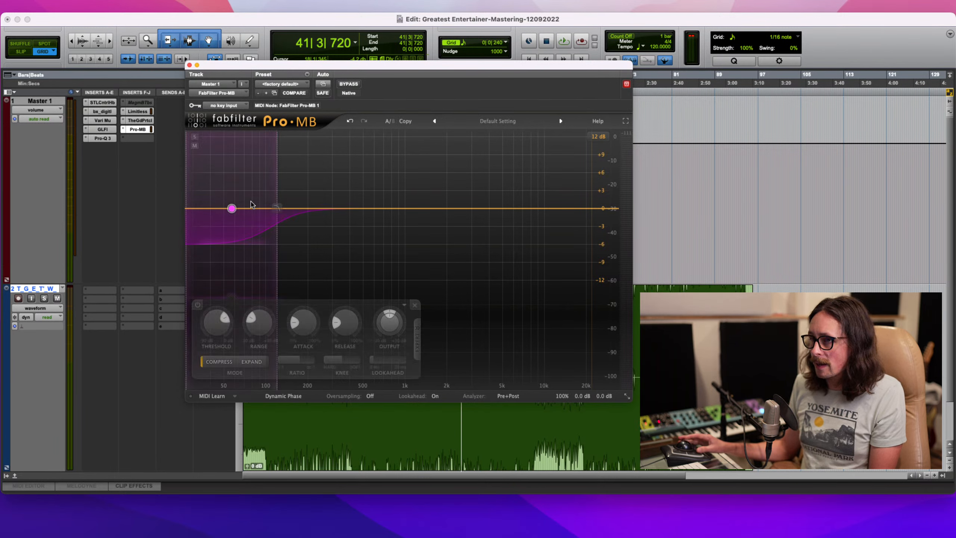
{"action": "left_click", "coordinate": [325, 203]}
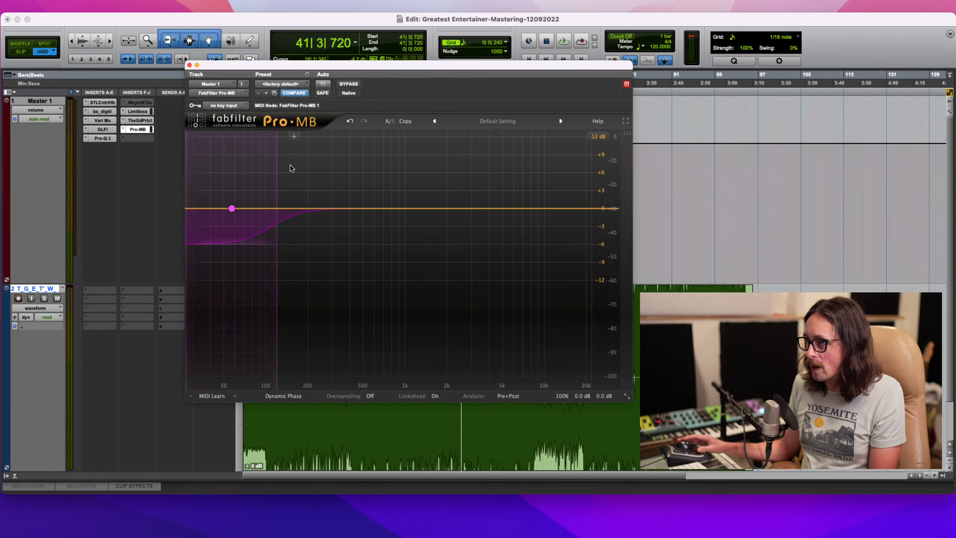
{"action": "left_click", "coordinate": [312, 209]}
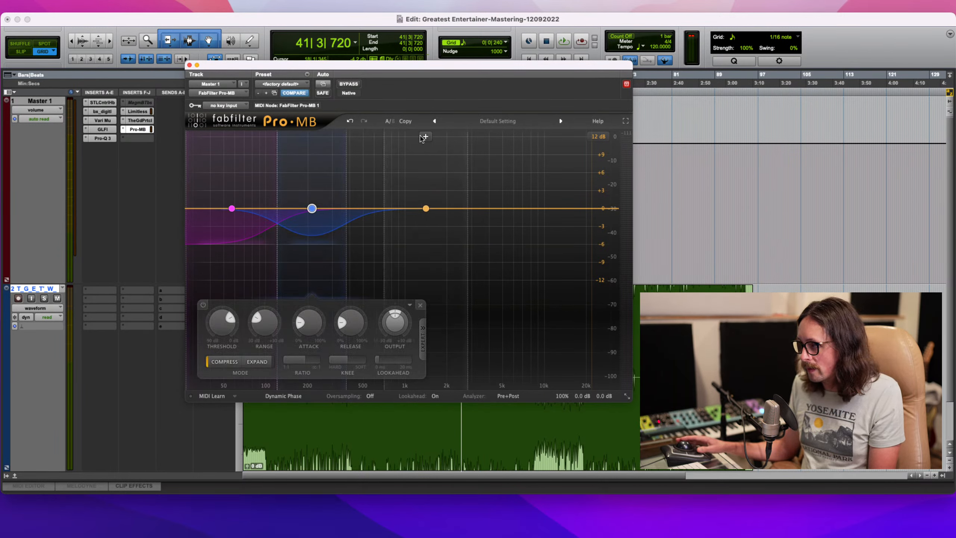
{"action": "left_click", "coordinate": [382, 139]}
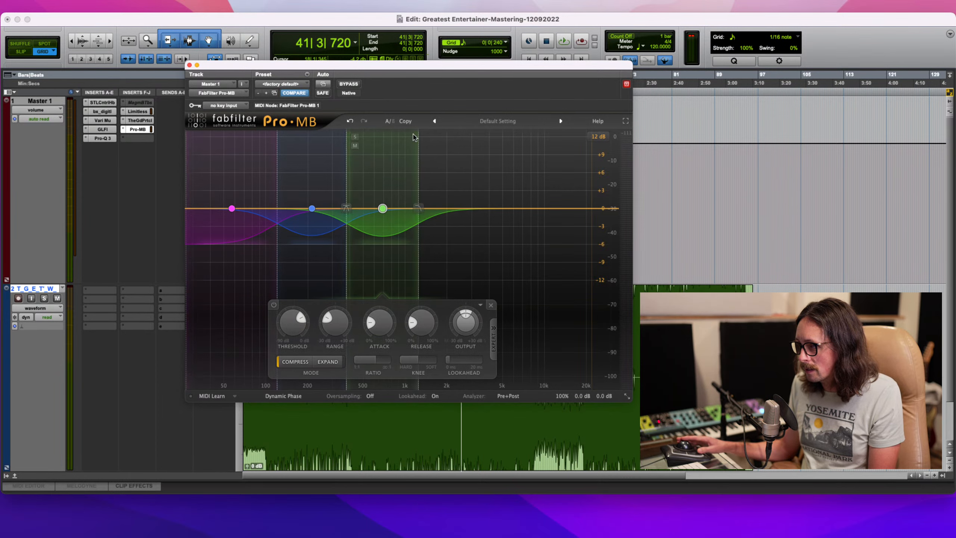
{"action": "left_click", "coordinate": [457, 139]}
{"action": "left_click", "coordinate": [529, 133]}
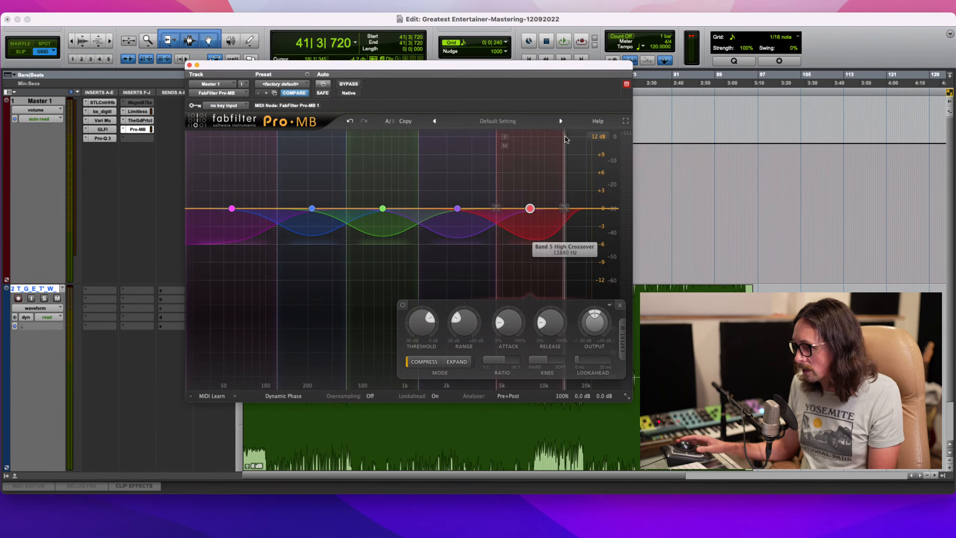
{"action": "left_click_drag", "start_coordinate": [567, 143], "coordinate": [618, 145]}
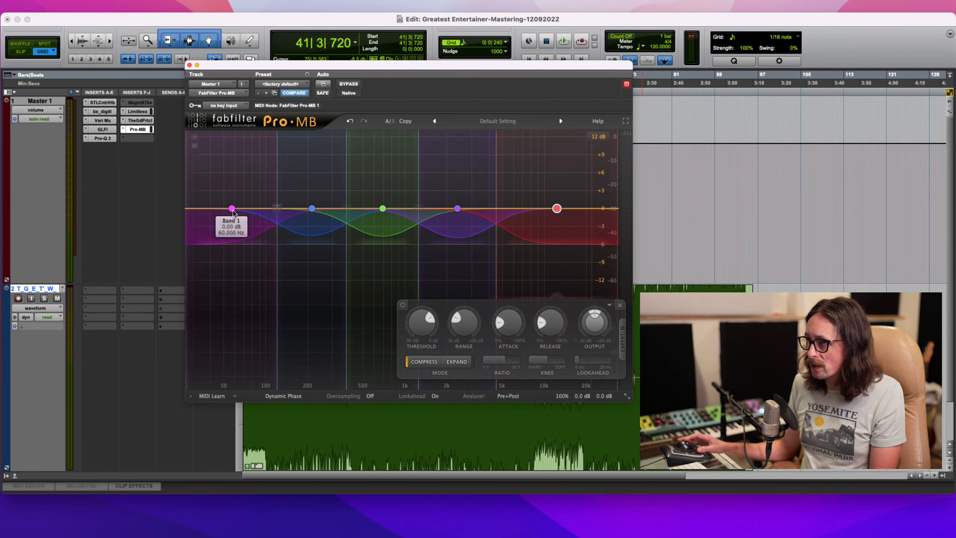
- Raise the threshold of each of the five Pro-MB bands to 0 dB
{"action": "left_click", "coordinate": [229, 226]}
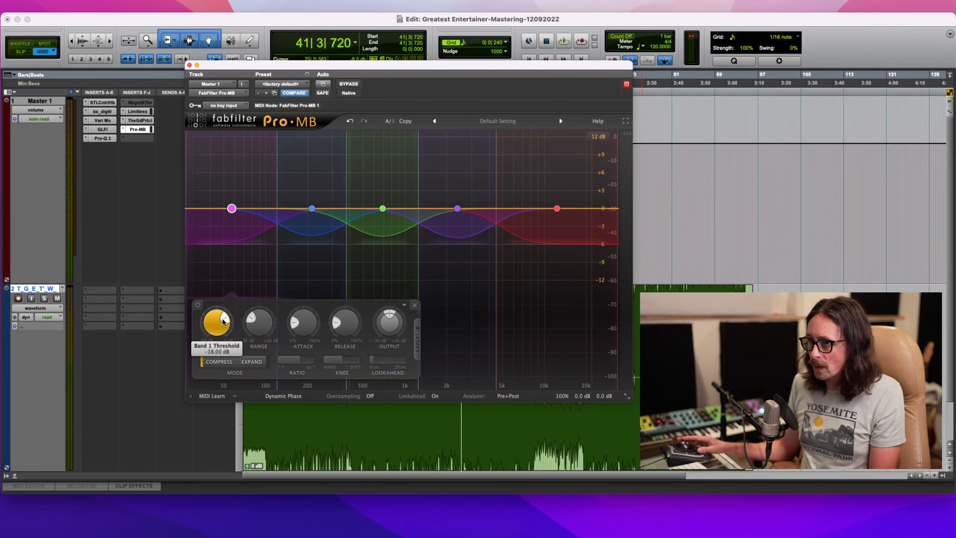
{"action": "left_click_drag", "start_coordinate": [224, 319], "coordinate": [243, 405]}
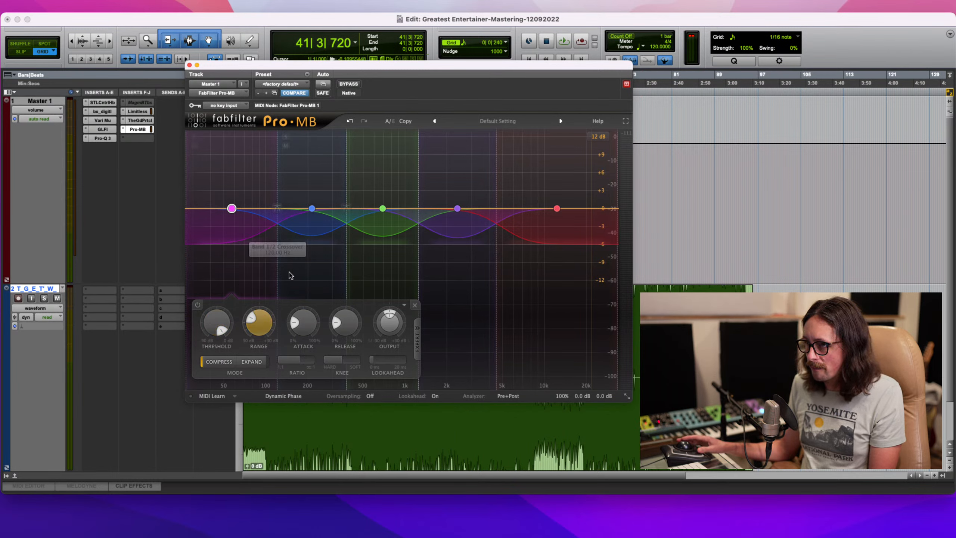
{"action": "left_click", "coordinate": [303, 222]}
{"action": "left_click_drag", "start_coordinate": [229, 321], "coordinate": [238, 358]}
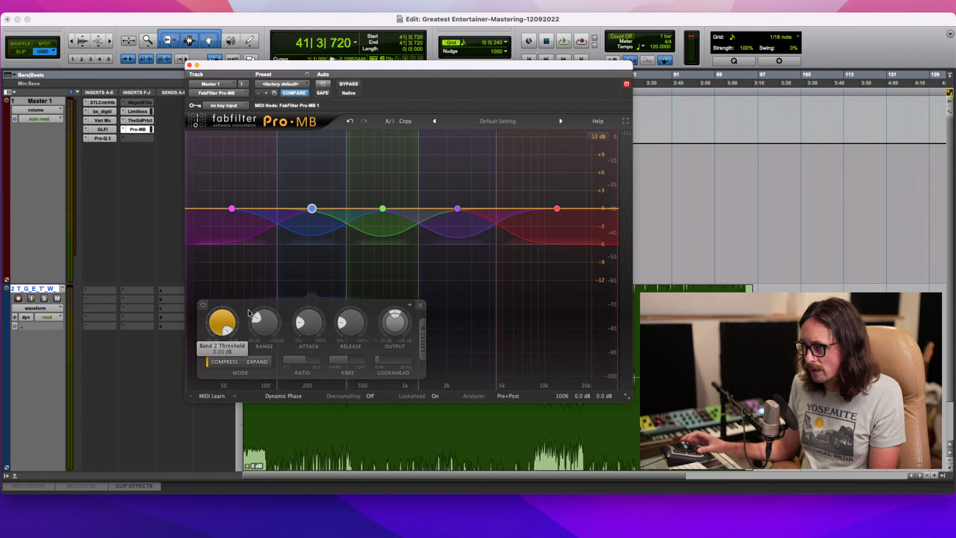
{"action": "left_click", "coordinate": [373, 219]}
{"action": "left_click_drag", "start_coordinate": [293, 320], "coordinate": [305, 418]}
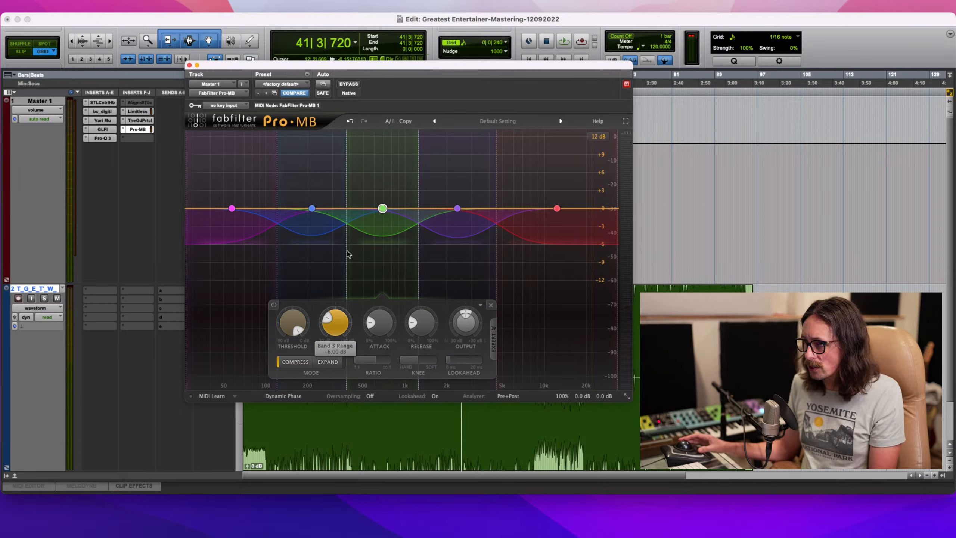
{"action": "left_click", "coordinate": [465, 228]}
{"action": "left_click_drag", "start_coordinate": [374, 317], "coordinate": [380, 414]}
{"action": "left_click", "coordinate": [552, 222]}
{"action": "left_click_drag", "start_coordinate": [421, 322], "coordinate": [423, 433]}
- Play the mix from bar 41 and audition Pro-MB bands 2, 3 and 1 in solo, one after another
{"action": "left_click", "coordinate": [383, 209]}
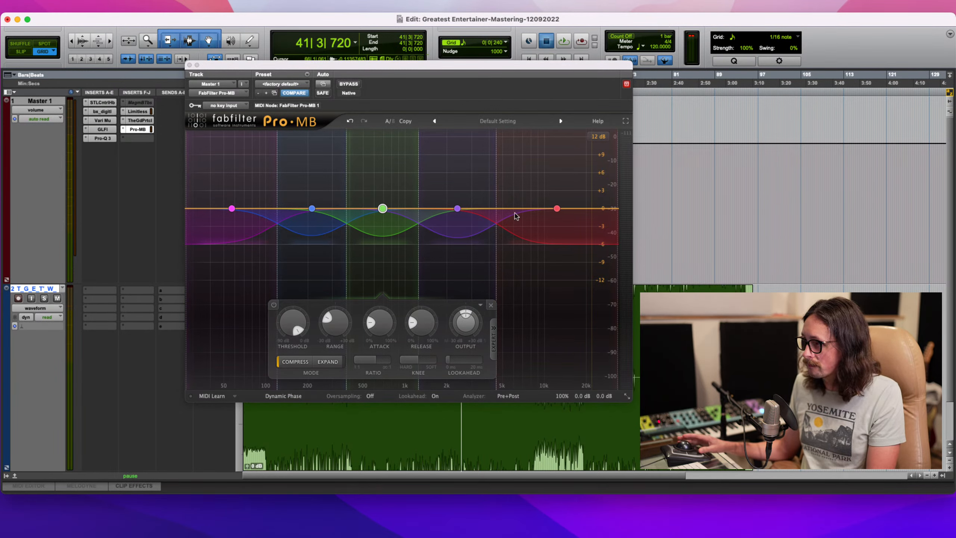
{"action": "key", "text": "space"}
{"action": "left_click", "coordinate": [286, 137]}
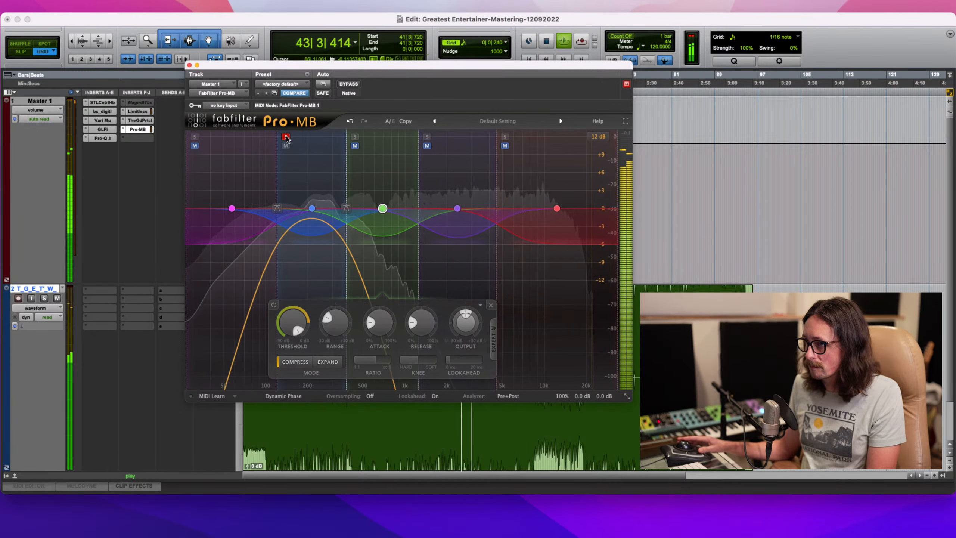
{"action": "left_click", "coordinate": [286, 137]}
{"action": "left_click", "coordinate": [355, 137]}
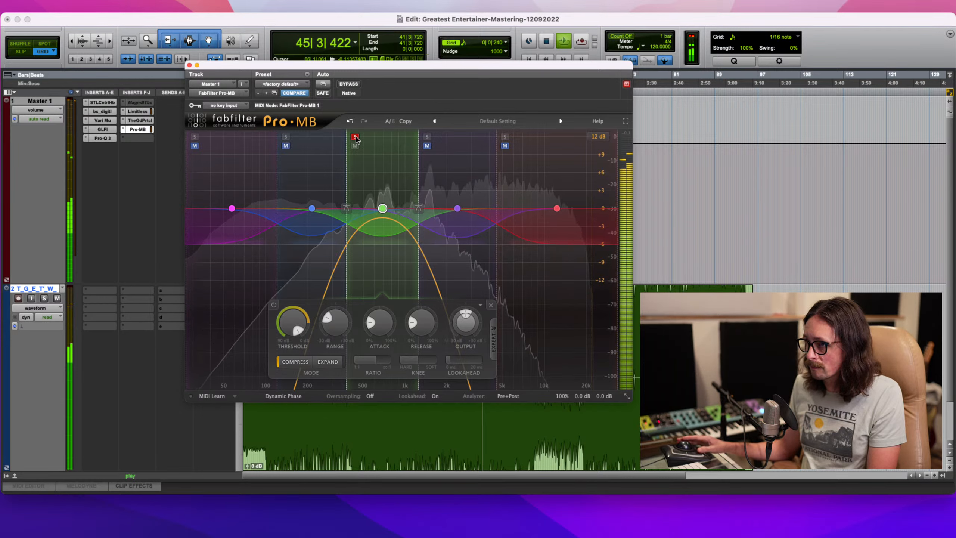
{"action": "left_click", "coordinate": [355, 137]}
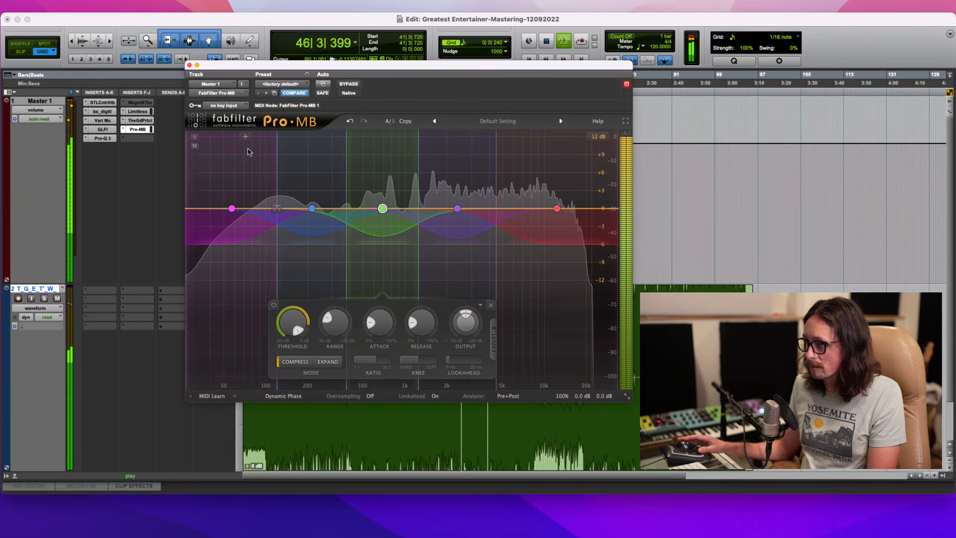
{"action": "left_click", "coordinate": [194, 137]}
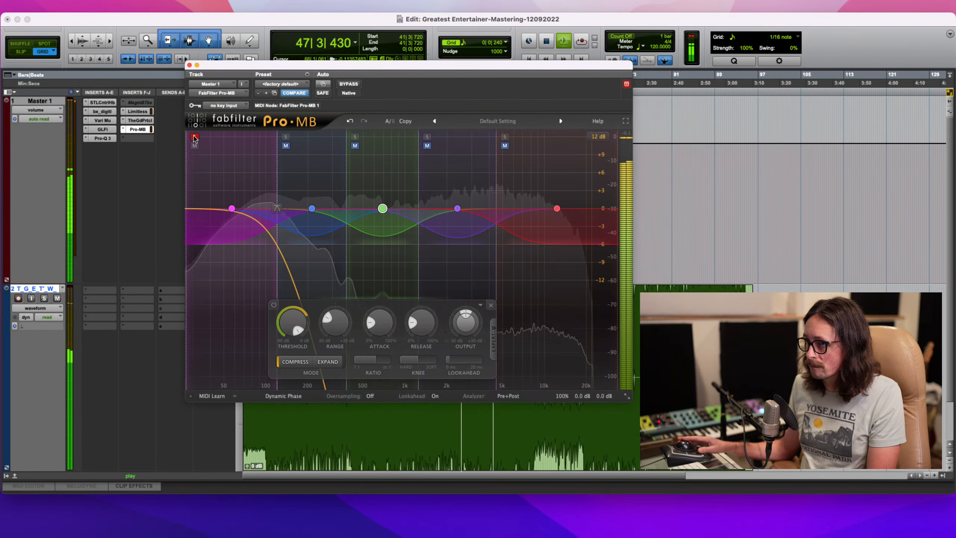
{"action": "left_click", "coordinate": [194, 137]}
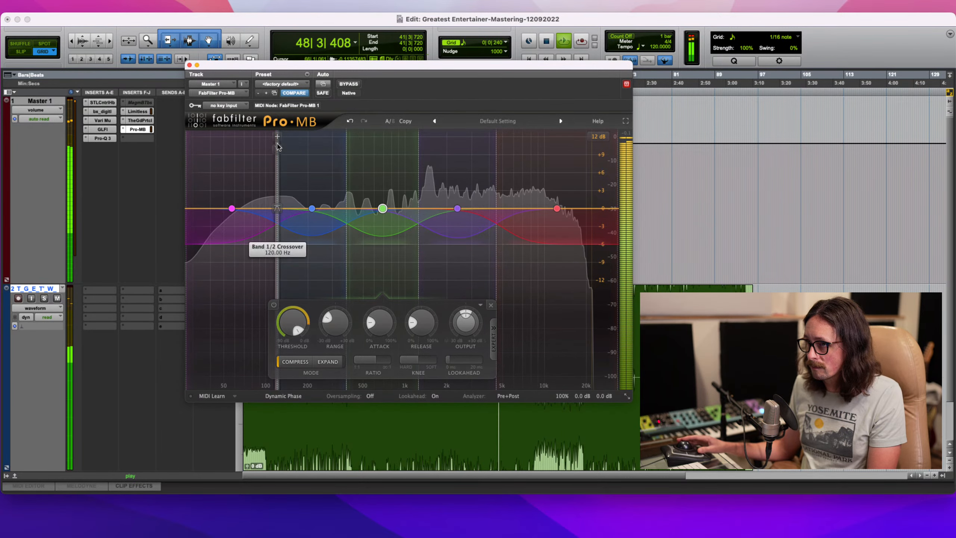
- Solo the second Pro-MB band, lower the crossover between bands 1 and 2 to about 102 Hz, and restart playback
{"action": "left_click", "coordinate": [286, 137]}
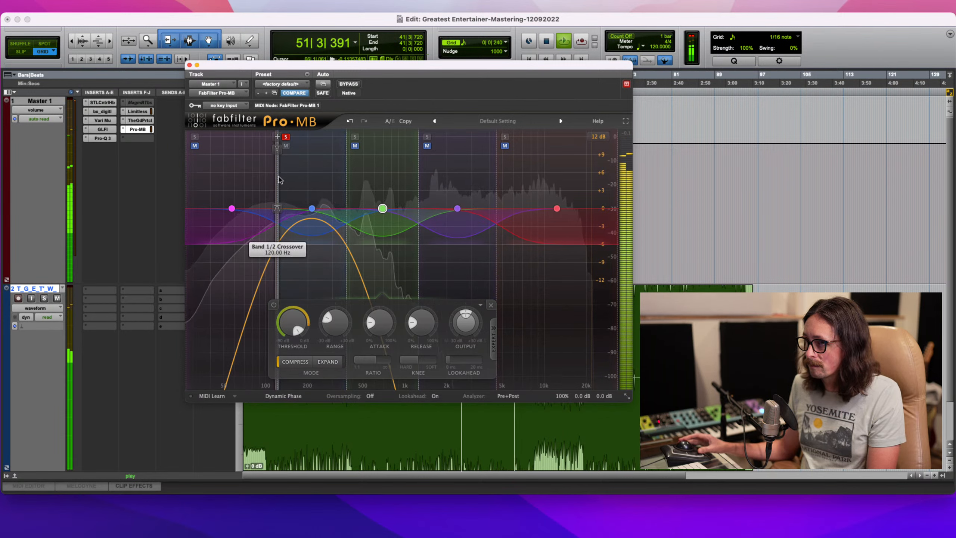
{"action": "left_click_drag", "start_coordinate": [275, 162], "coordinate": [267, 187]}
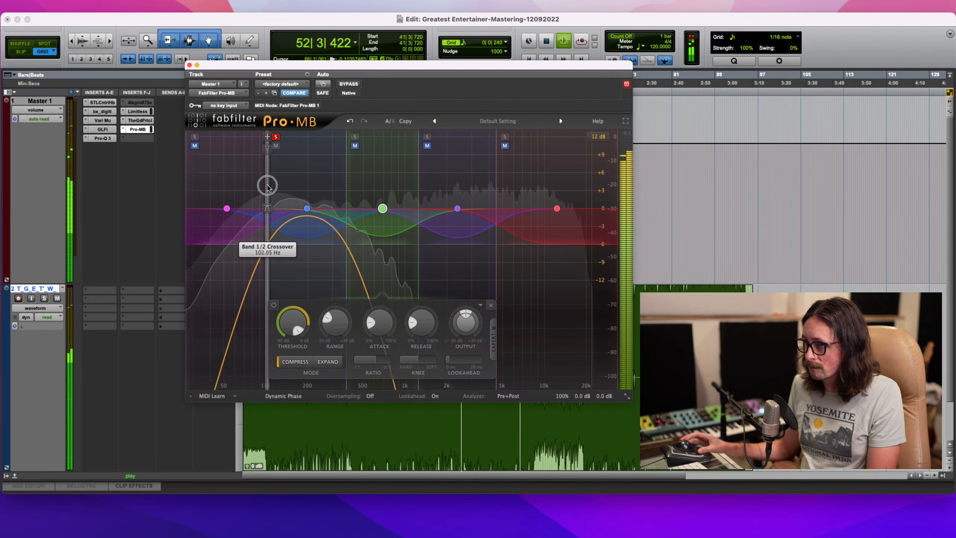
{"action": "left_click", "coordinate": [276, 136]}
{"action": "key", "text": "space"}
{"action": "key", "text": "space"}
- Audition the fourth and fifth Pro-MB bands in solo, moving playback to bar 88
{"action": "left_click", "coordinate": [427, 137]}
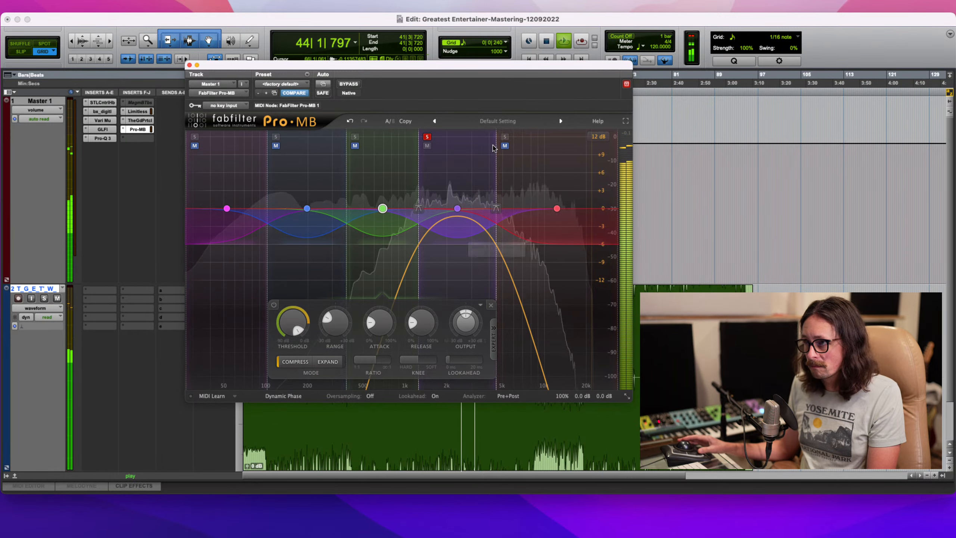
{"action": "left_click", "coordinate": [505, 137]}
{"action": "left_click", "coordinate": [427, 138]}
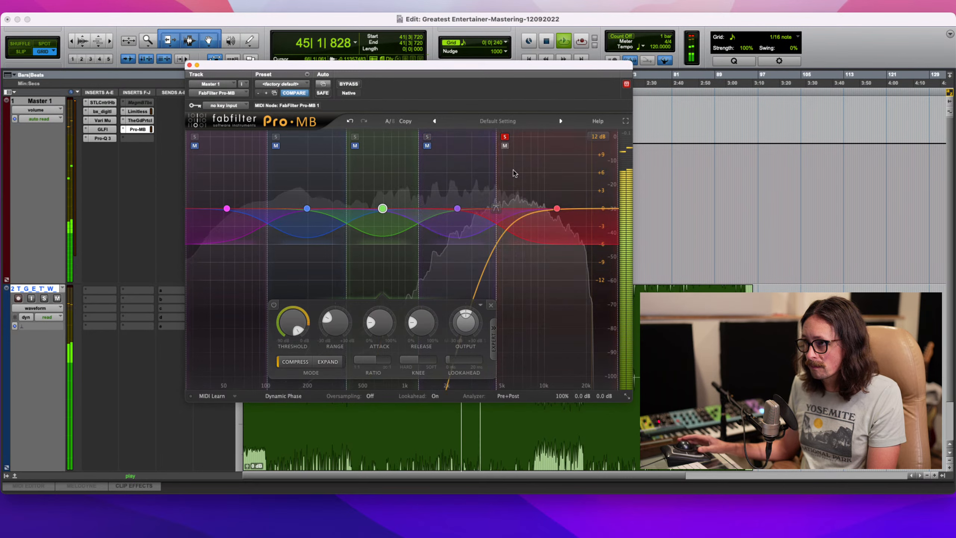
{"action": "left_click", "coordinate": [693, 78]}
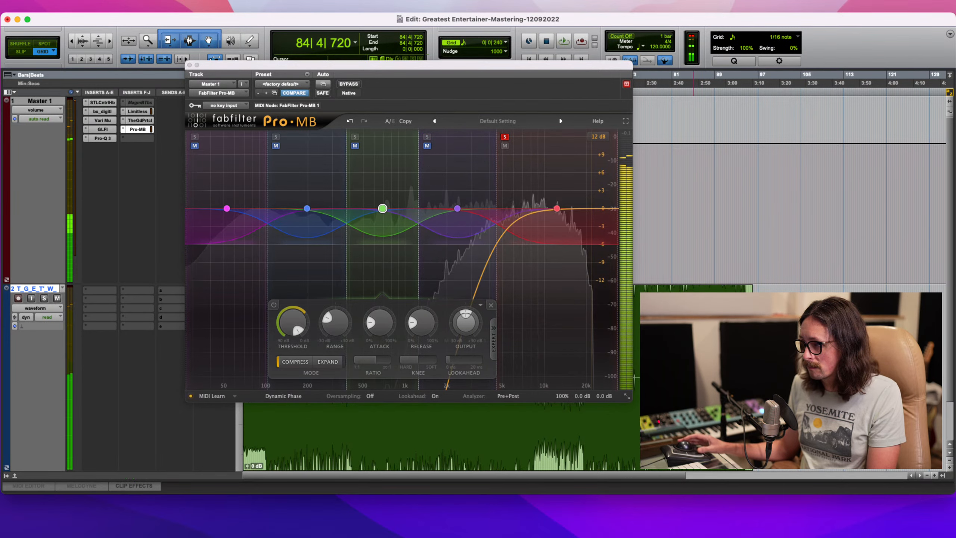
{"action": "left_click", "coordinate": [714, 78]}
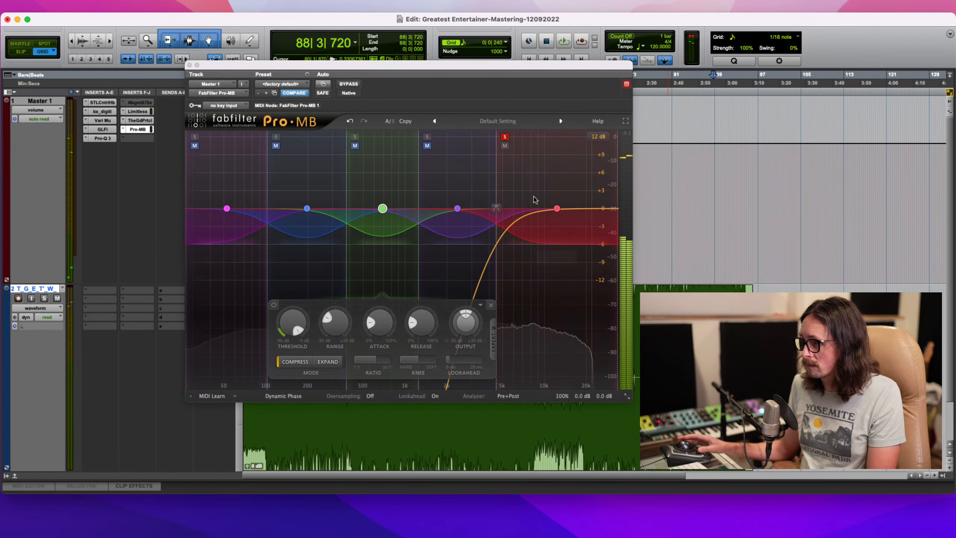
{"action": "key", "text": "space"}
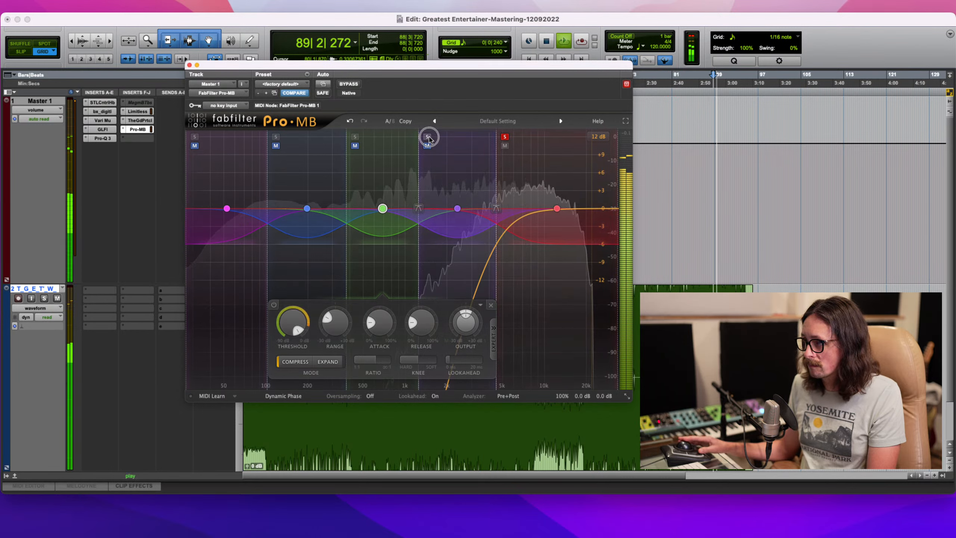
{"action": "left_click", "coordinate": [429, 138]}
{"action": "left_click", "coordinate": [427, 136]}
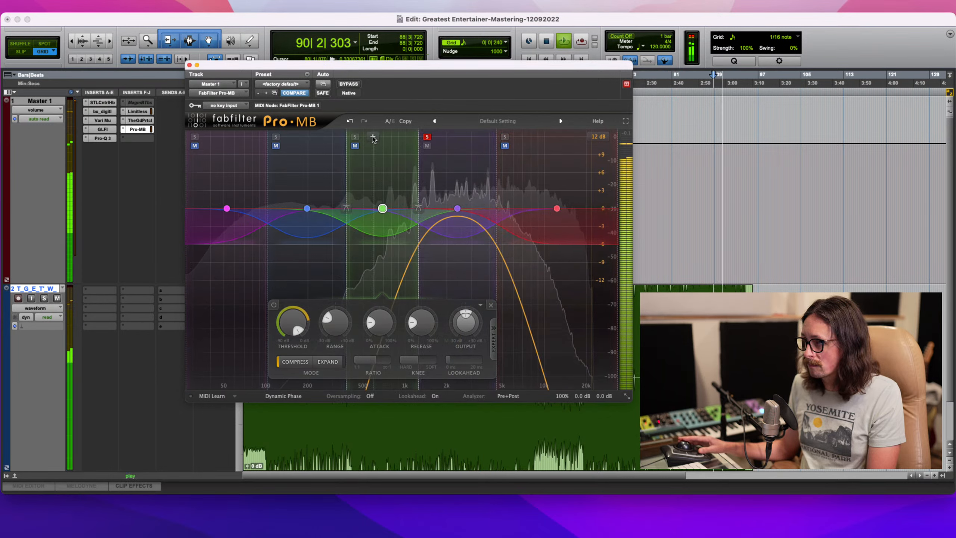
- With the third band soloed, set its lower crossover to about 347 Hz and its upper crossover to about 1038 Hz
{"action": "left_click", "coordinate": [355, 137]}
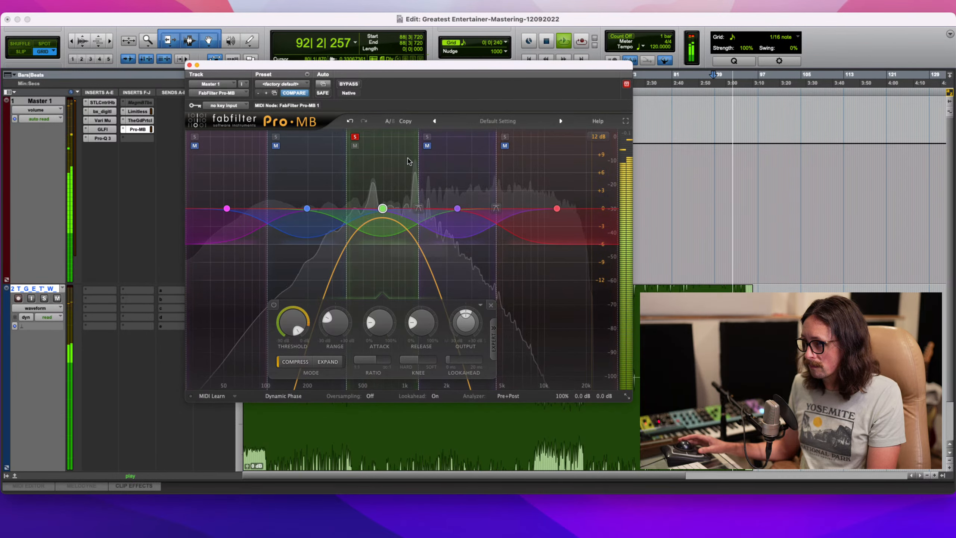
{"action": "left_click_drag", "start_coordinate": [418, 165], "coordinate": [407, 166]}
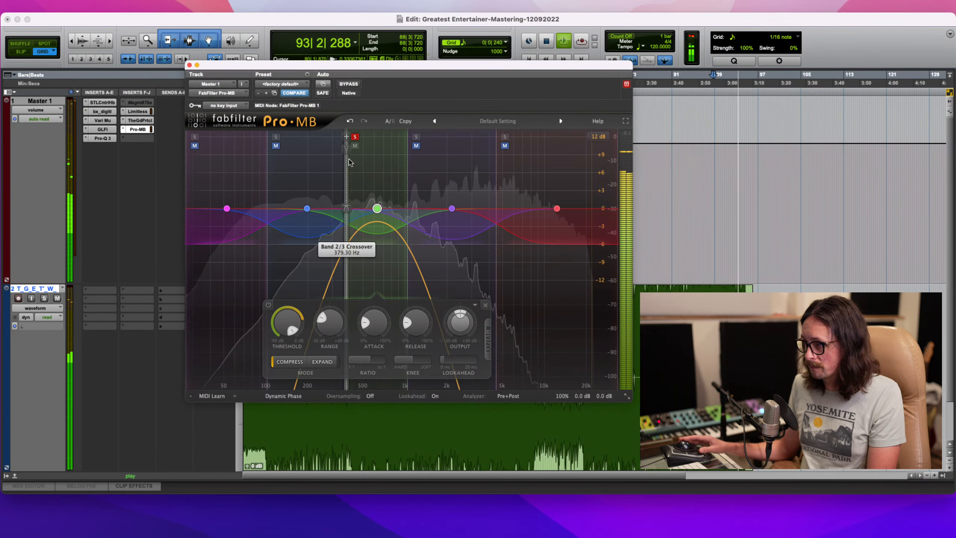
{"action": "left_click_drag", "start_coordinate": [346, 162], "coordinate": [339, 165]}
{"action": "key", "text": "space"}
{"action": "key", "text": "space"}
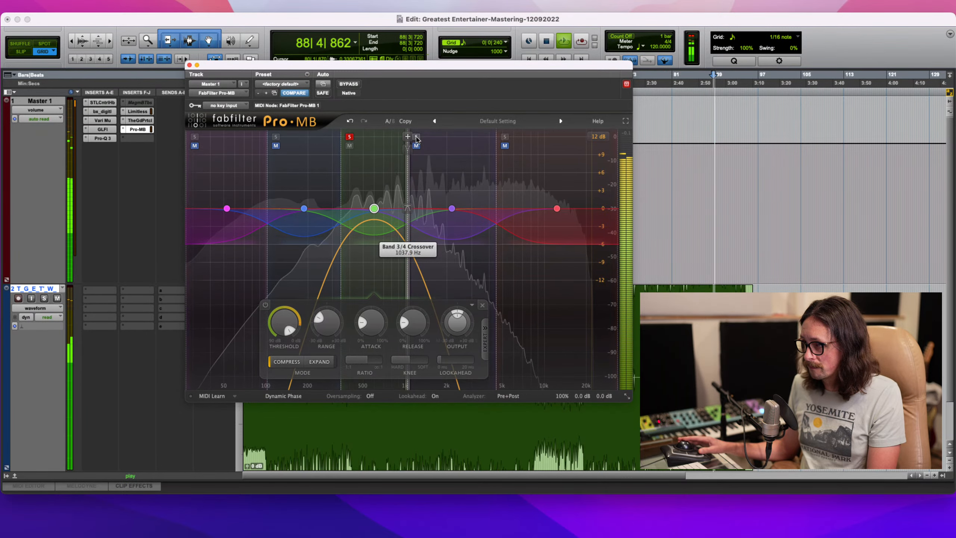
- Solo the fourth band and raise its upper crossover, ending with playback stopped, the solo cleared and the band selected
{"action": "left_click", "coordinate": [416, 136]}
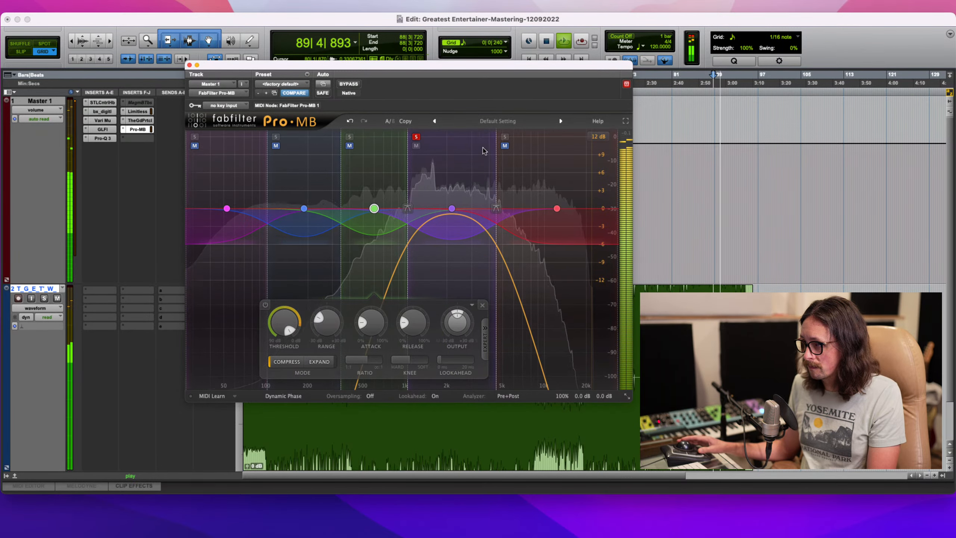
{"action": "left_click_drag", "start_coordinate": [498, 179], "coordinate": [507, 180]}
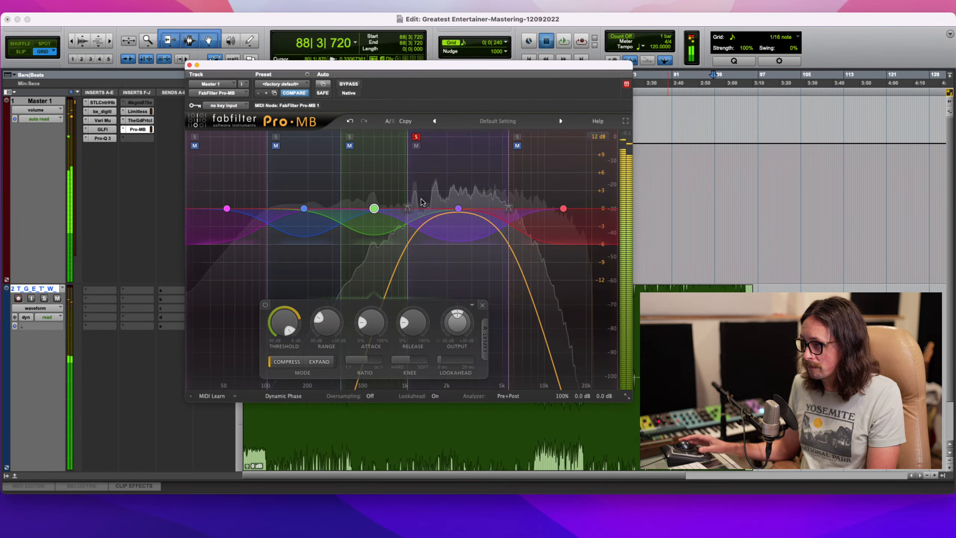
{"action": "key", "text": "space"}
{"action": "left_click", "coordinate": [416, 137]}
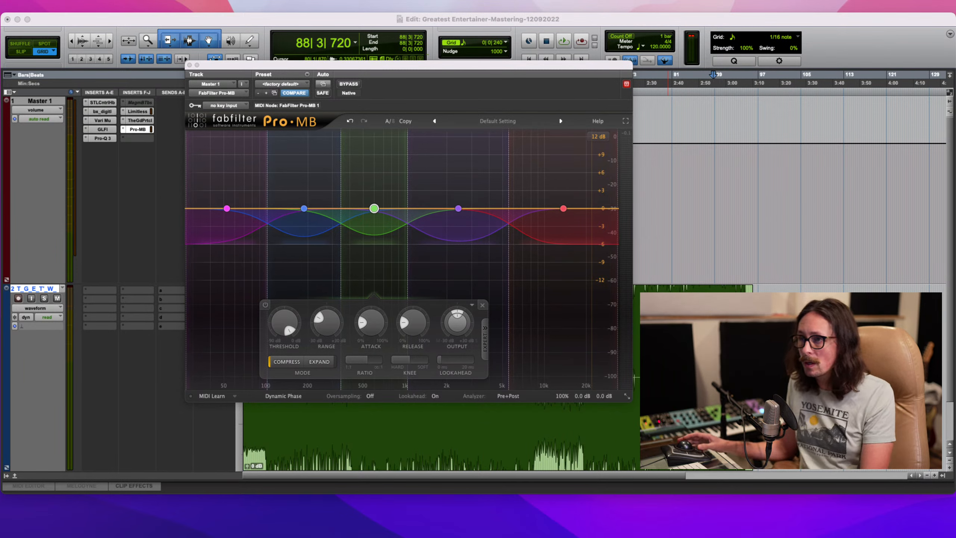
{"action": "left_click", "coordinate": [460, 294]}
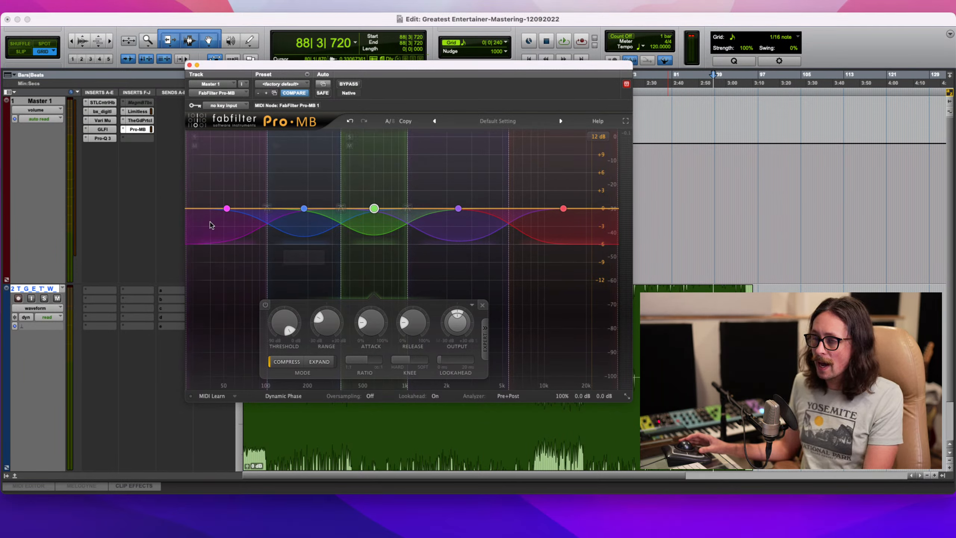
{"action": "left_click", "coordinate": [467, 188]}
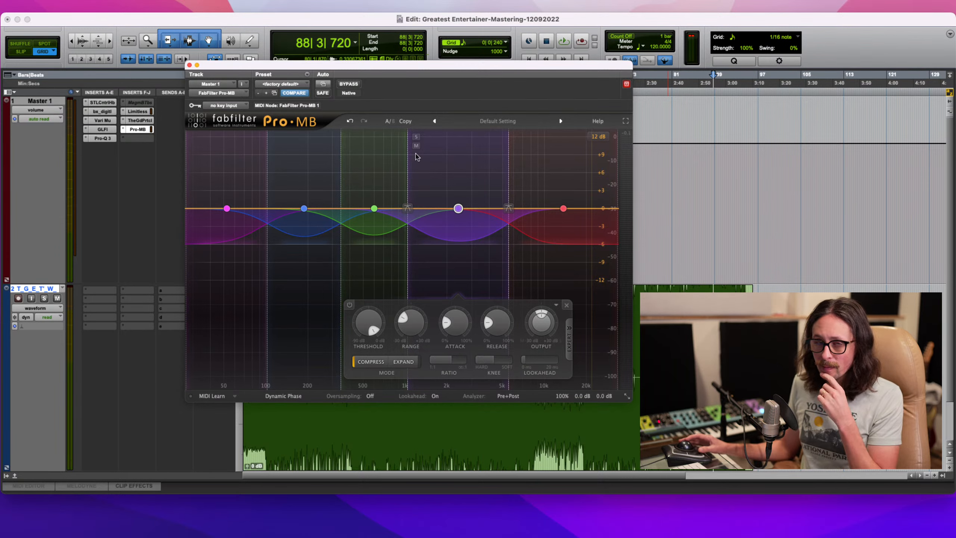
- Review the settings of the Vari Mu, ControlHub, bx_digital, Pro-MB and The God Particle plug-ins on the master track
{"action": "left_click", "coordinate": [103, 121]}
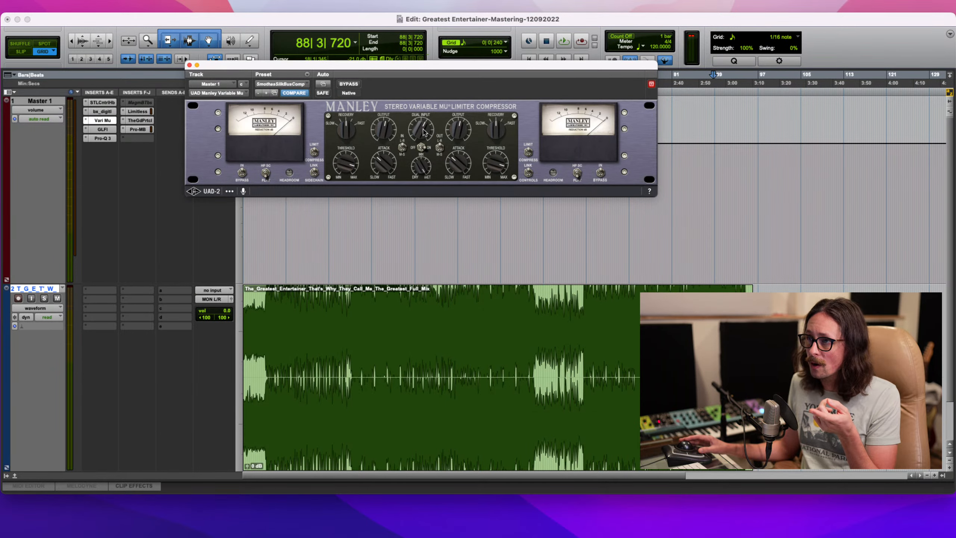
{"action": "left_click", "coordinate": [105, 105]}
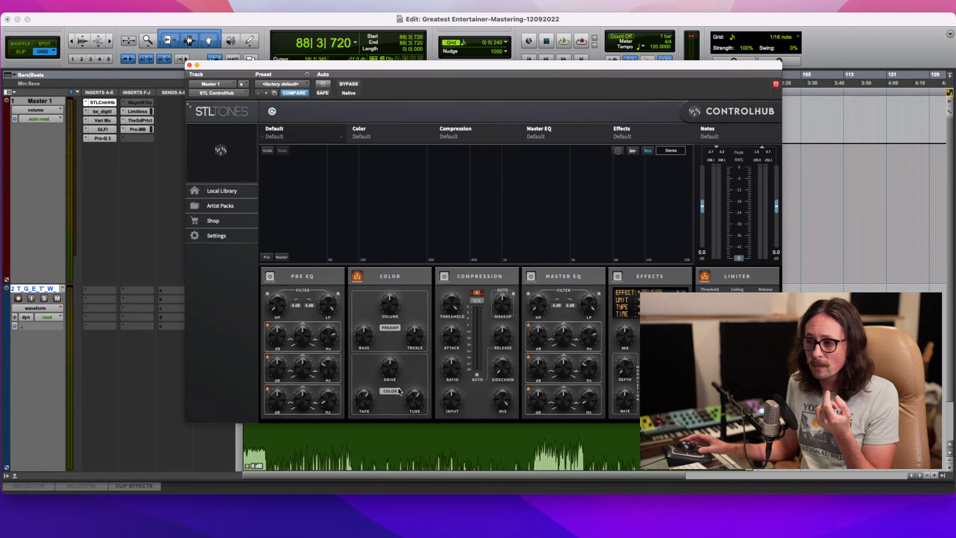
{"action": "left_click", "coordinate": [389, 364]}
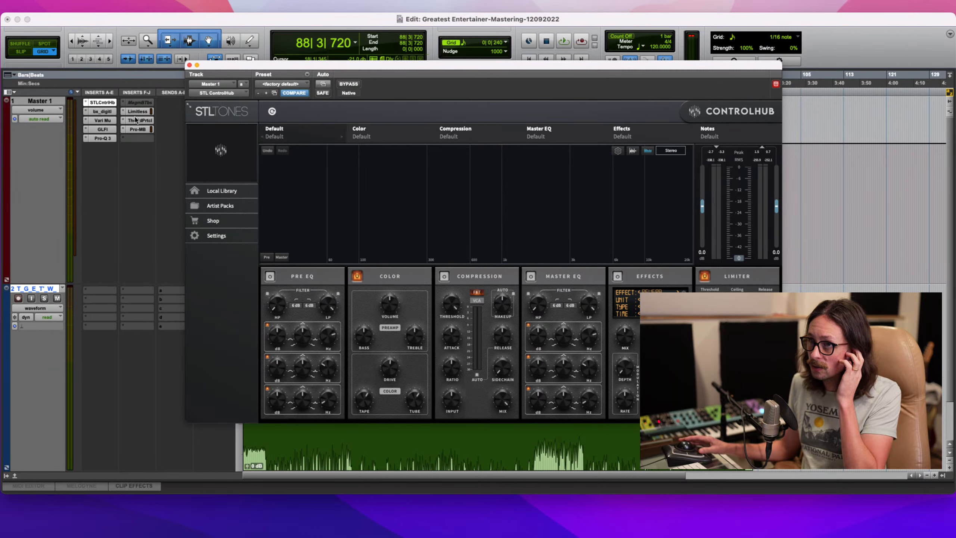
{"action": "left_click", "coordinate": [103, 112]}
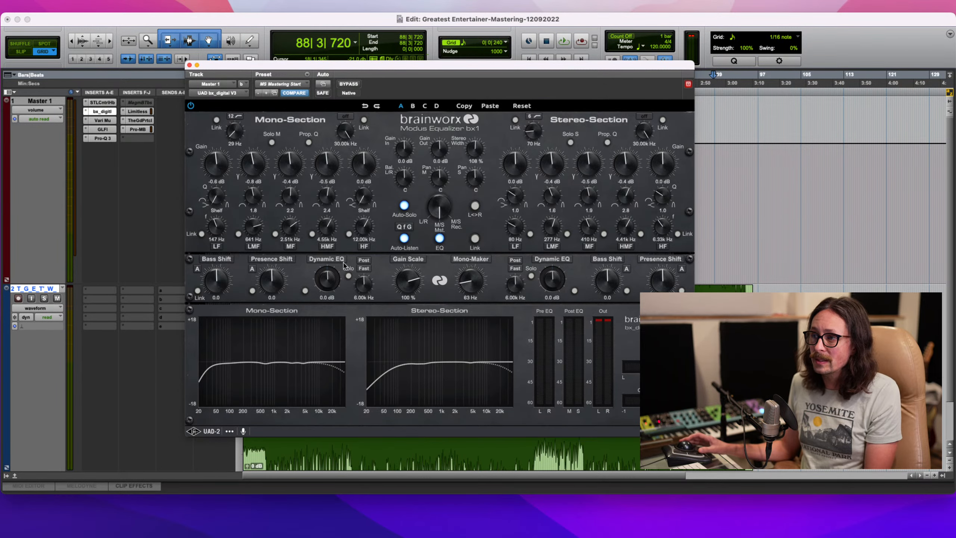
{"action": "left_click", "coordinate": [99, 121]}
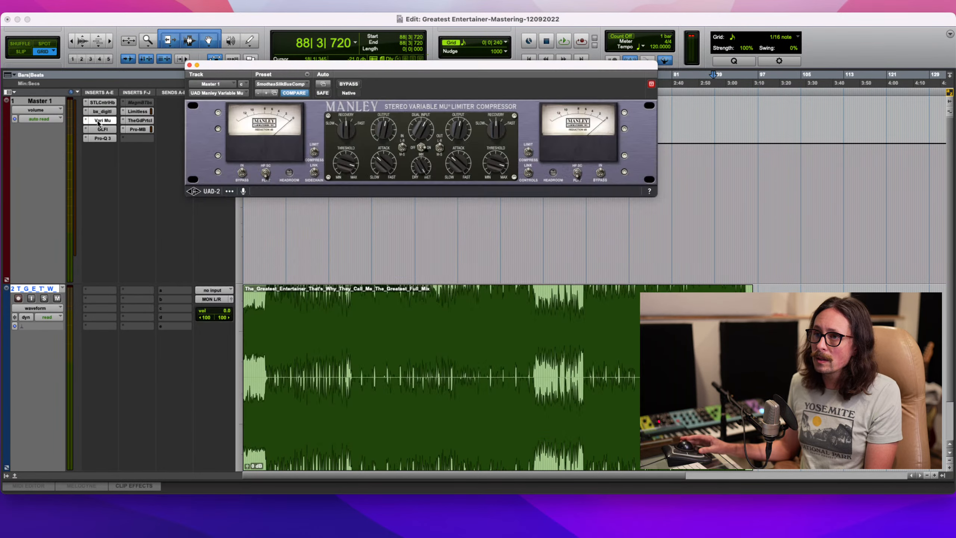
{"action": "left_click", "coordinate": [143, 130]}
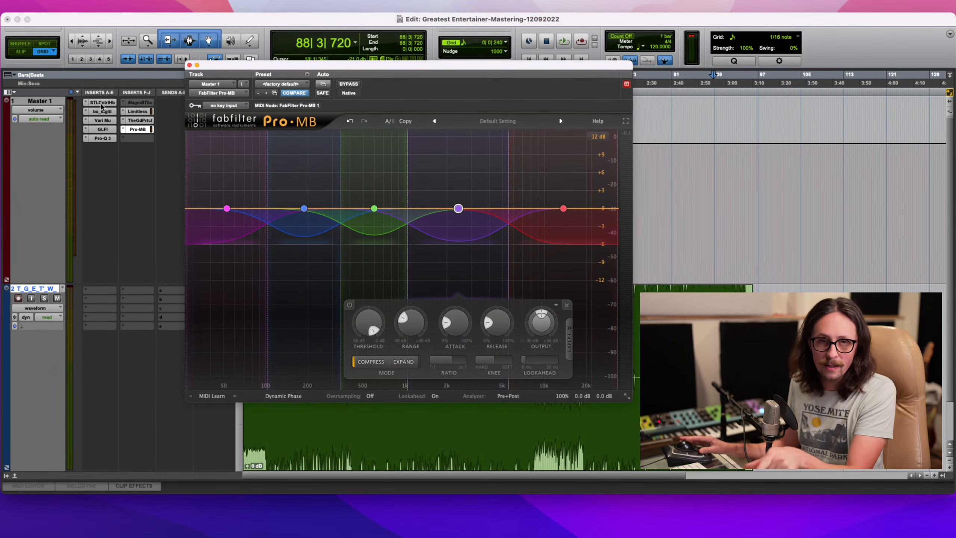
{"action": "mouse_move", "coordinate": [458, 208]}
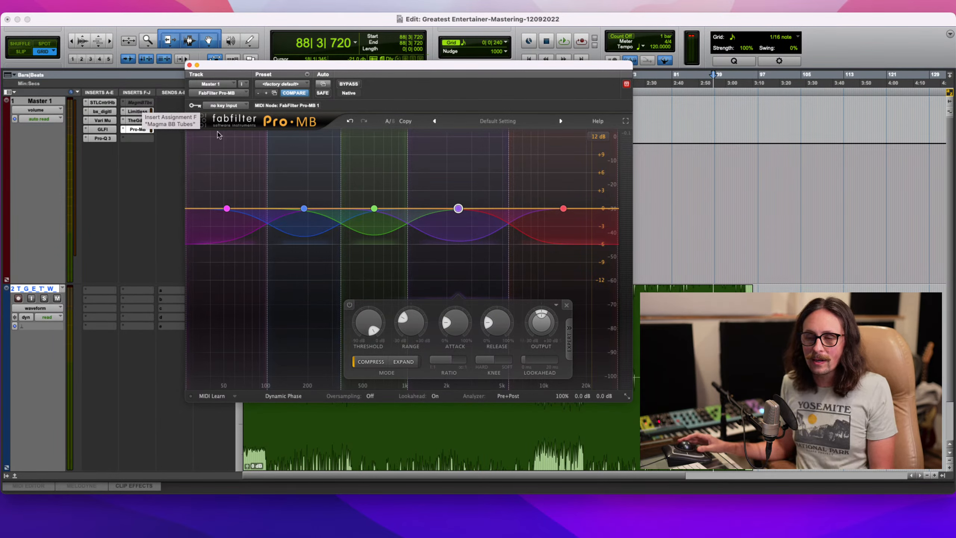
{"action": "left_click", "coordinate": [138, 122]}
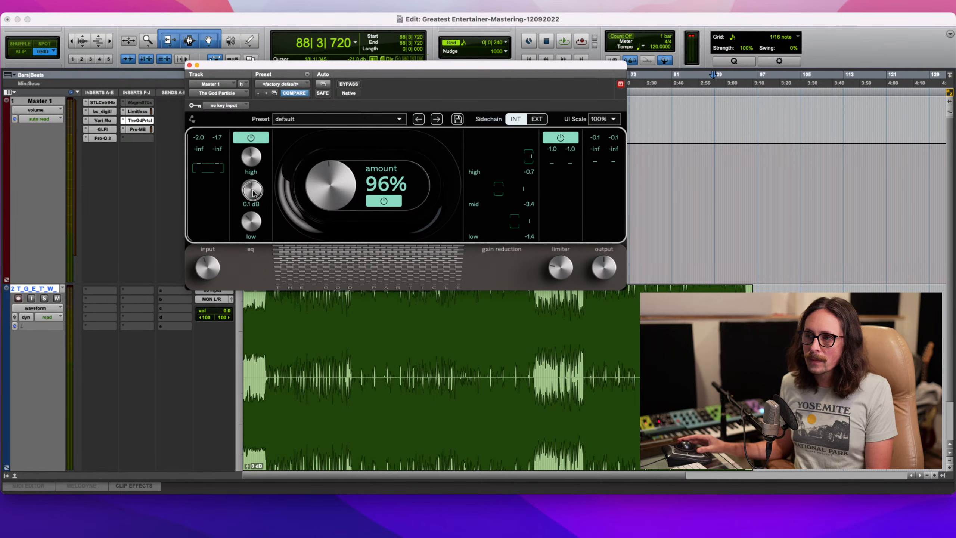
- Remove Pro-MB from the master track's inserts and move The God Particle down one slot
{"action": "left_click", "coordinate": [138, 129]}
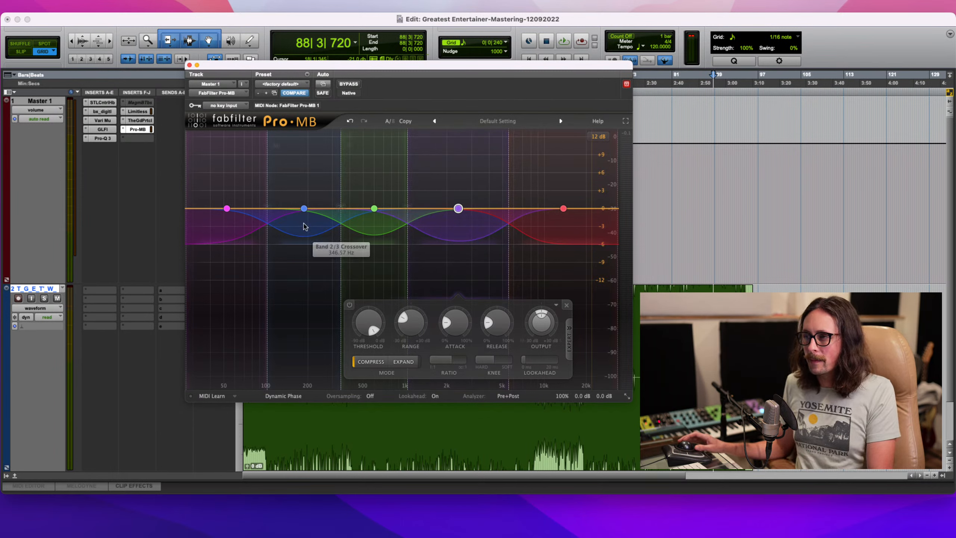
{"action": "left_click", "coordinate": [123, 130]}
{"action": "left_click", "coordinate": [146, 70]}
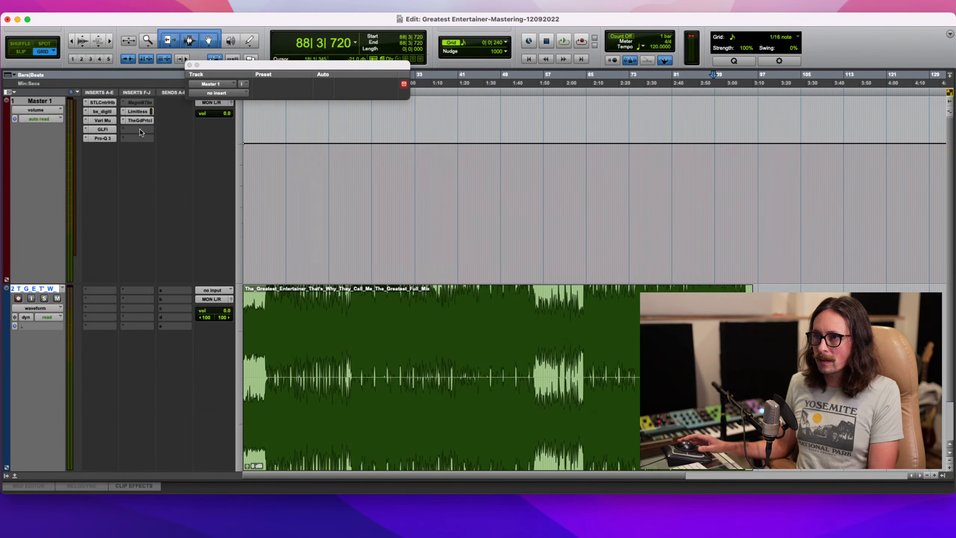
{"action": "left_click", "coordinate": [137, 121]}
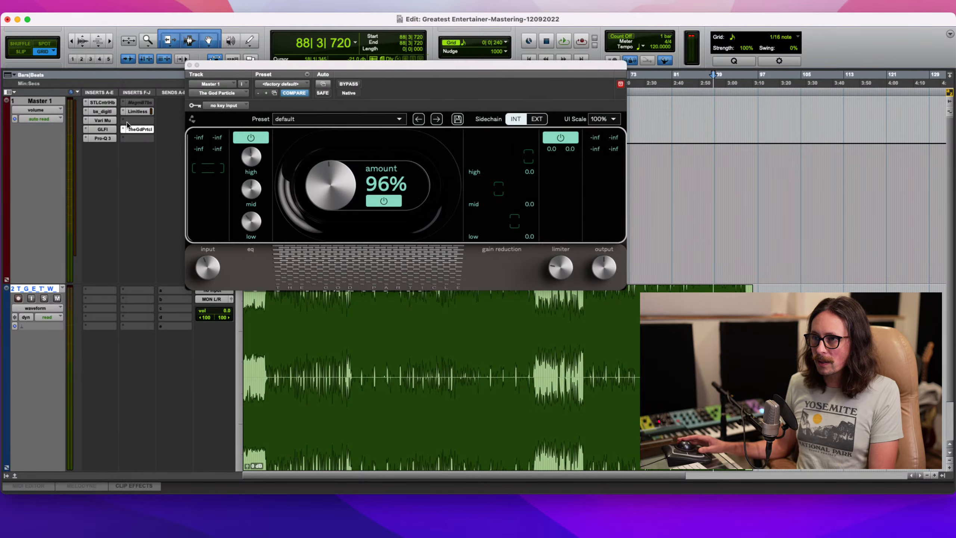
{"action": "left_click", "coordinate": [135, 129]}
- Insert the multichannel oeksound soothe2 (stereo) plug-in in the free slot above The God Particle on the master track
{"action": "mouse_move", "coordinate": [139, 126]}
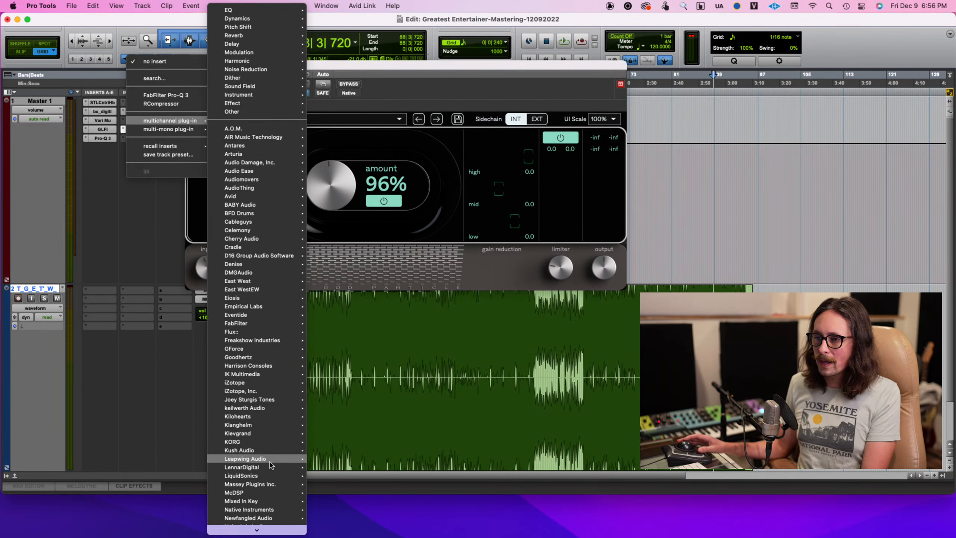
{"action": "mouse_move", "coordinate": [262, 428]}
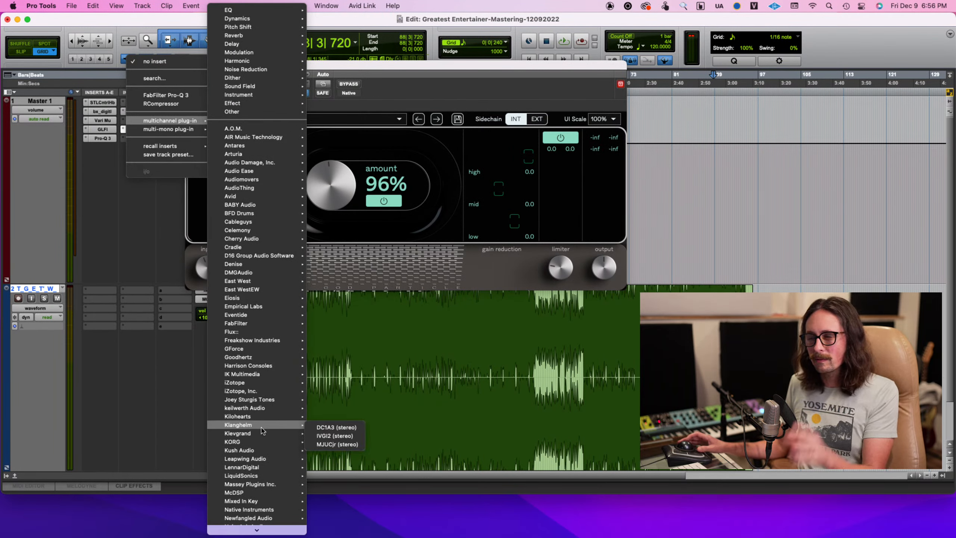
{"action": "scroll", "coordinate": [263, 388], "scroll_direction": "down", "scroll_amount": 5}
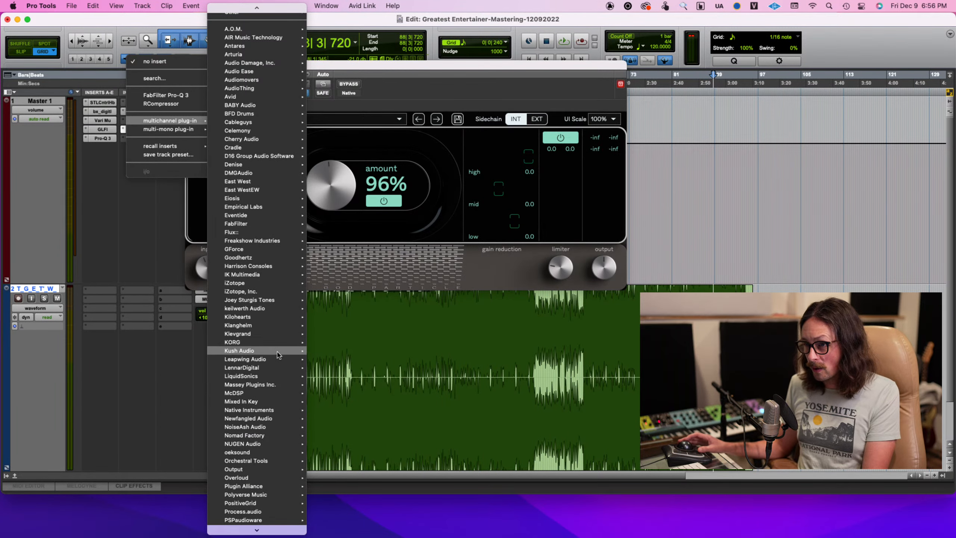
{"action": "mouse_move", "coordinate": [280, 360]}
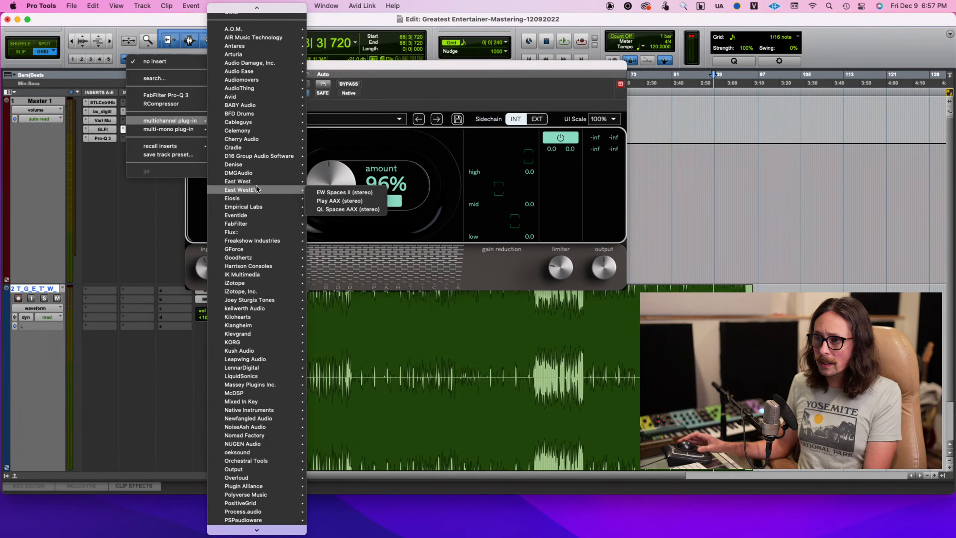
{"action": "mouse_move", "coordinate": [248, 333]}
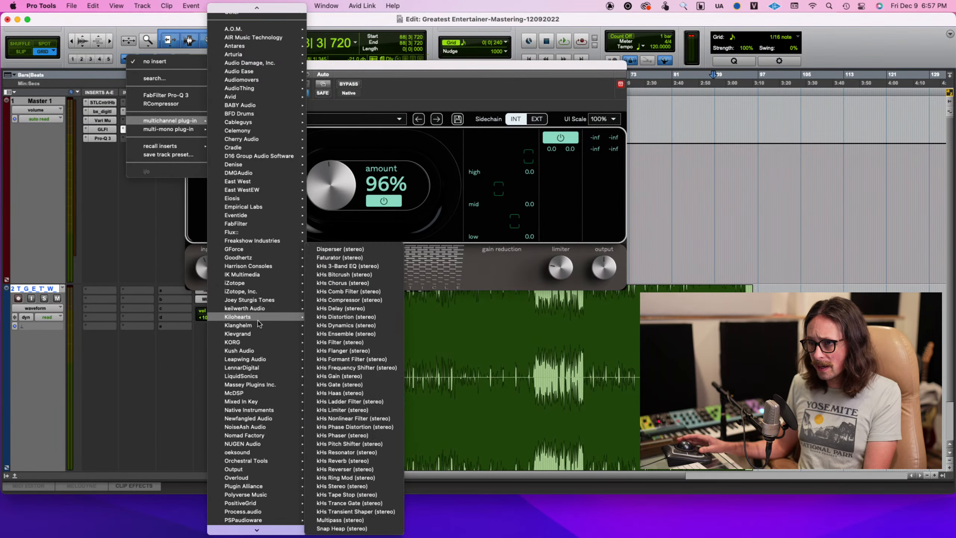
{"action": "mouse_move", "coordinate": [265, 453]}
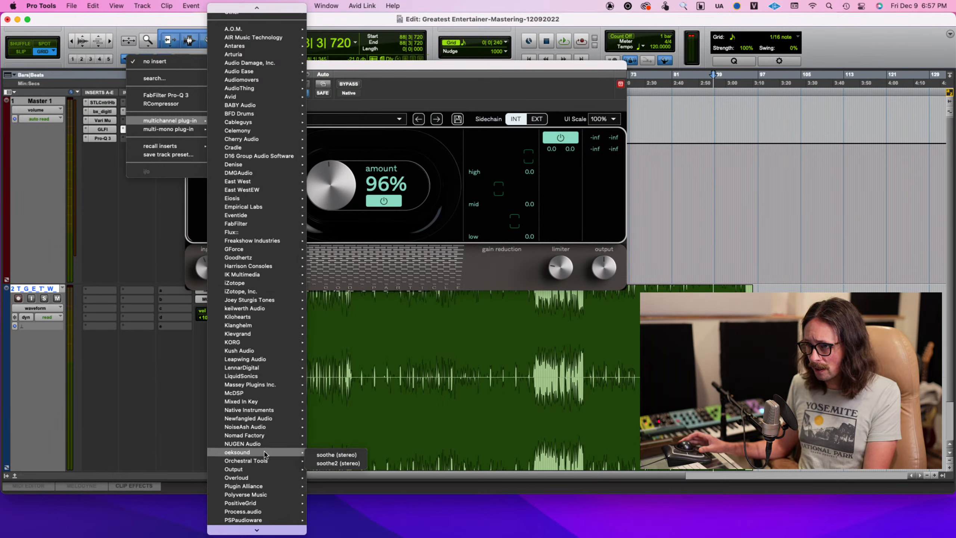
{"action": "left_click", "coordinate": [342, 464]}
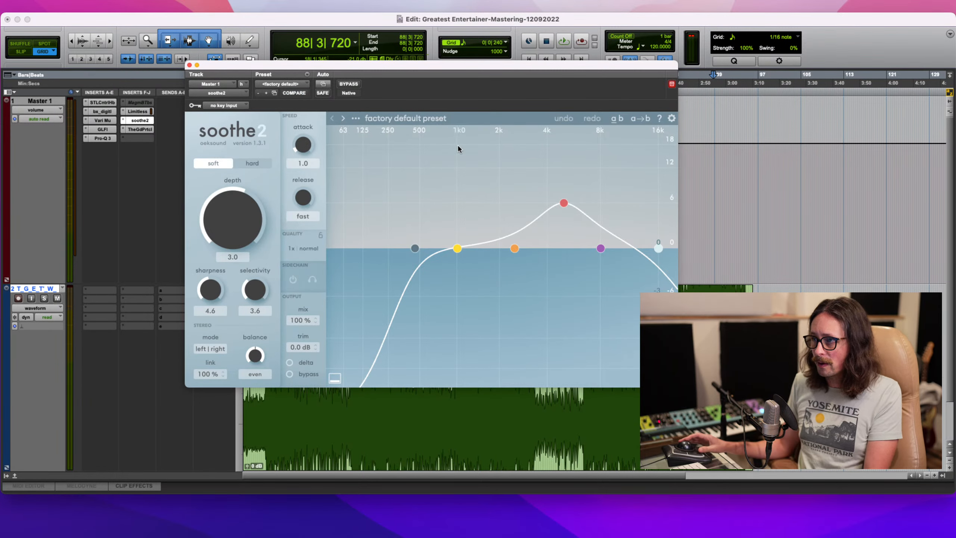
- Try the Master bus de-harsh preset from soothe2's Mastering advanced presets
{"action": "left_click", "coordinate": [387, 120]}
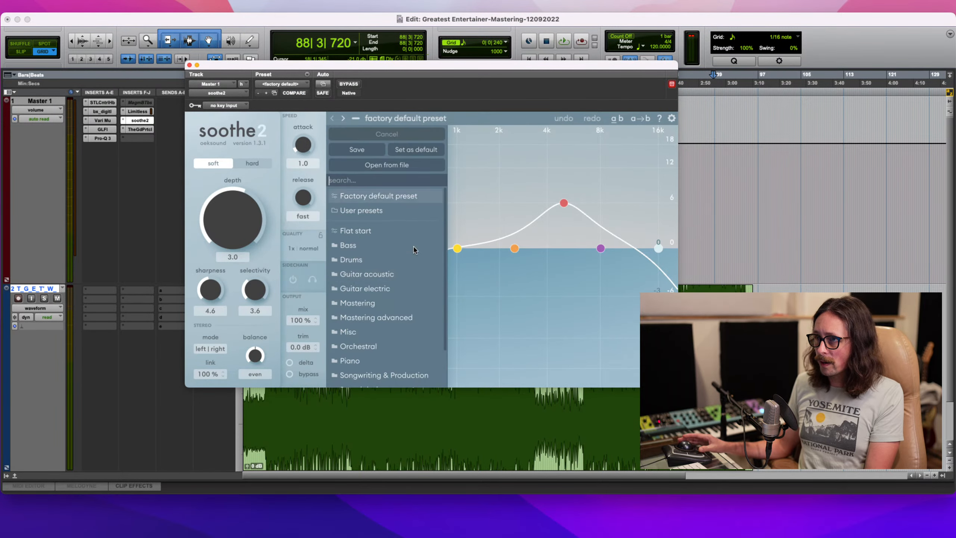
{"action": "scroll", "coordinate": [368, 278], "scroll_direction": "down", "scroll_amount": 2}
{"action": "scroll", "coordinate": [369, 278], "scroll_direction": "down", "scroll_amount": 2}
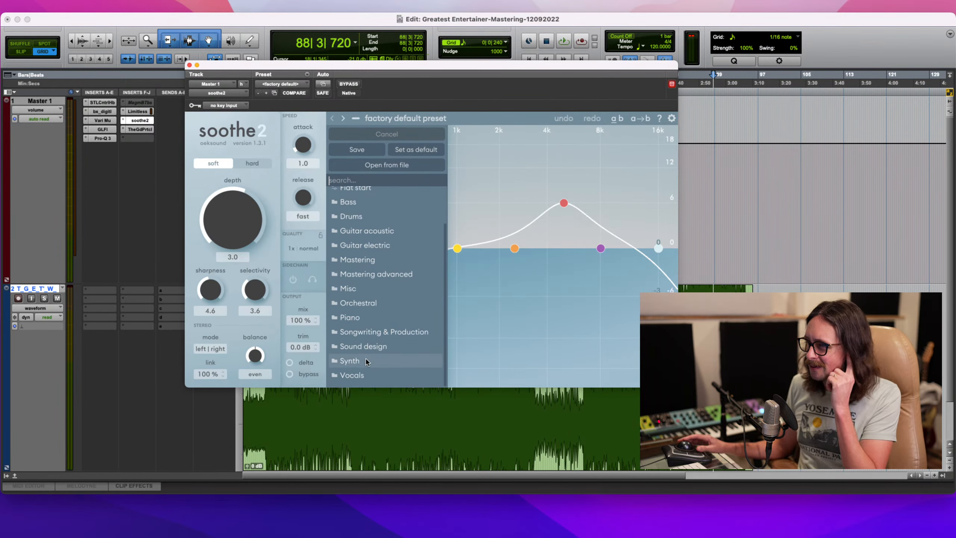
{"action": "left_click", "coordinate": [380, 274]}
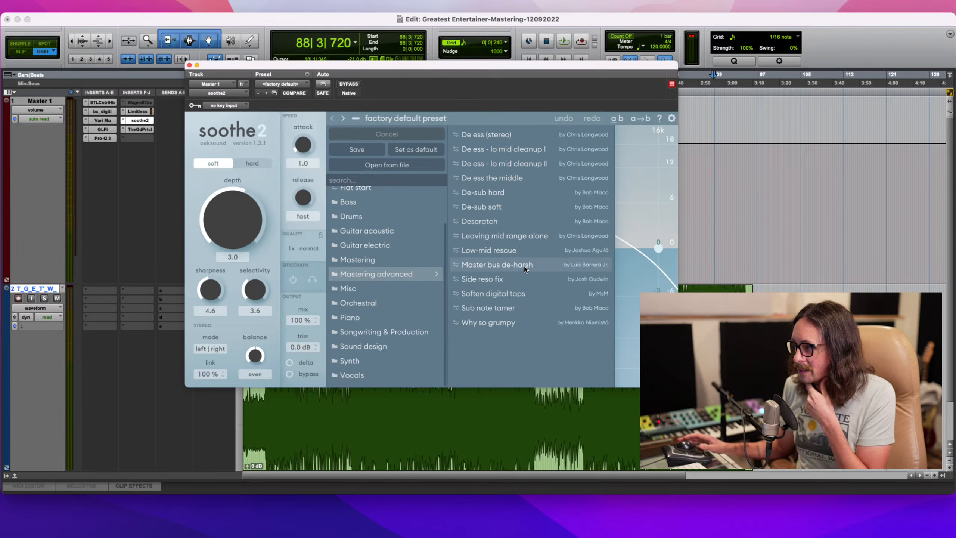
{"action": "left_click", "coordinate": [497, 264]}
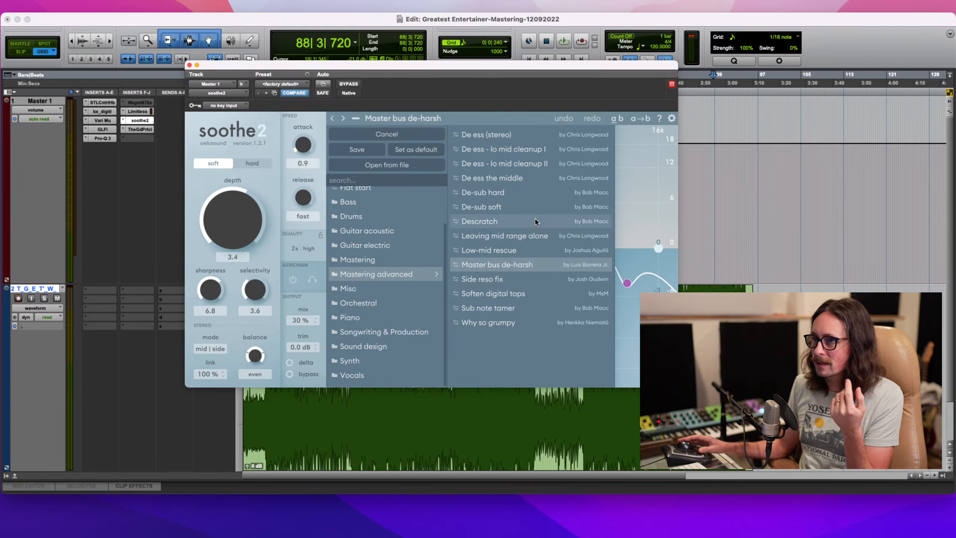
{"action": "left_click", "coordinate": [625, 176]}
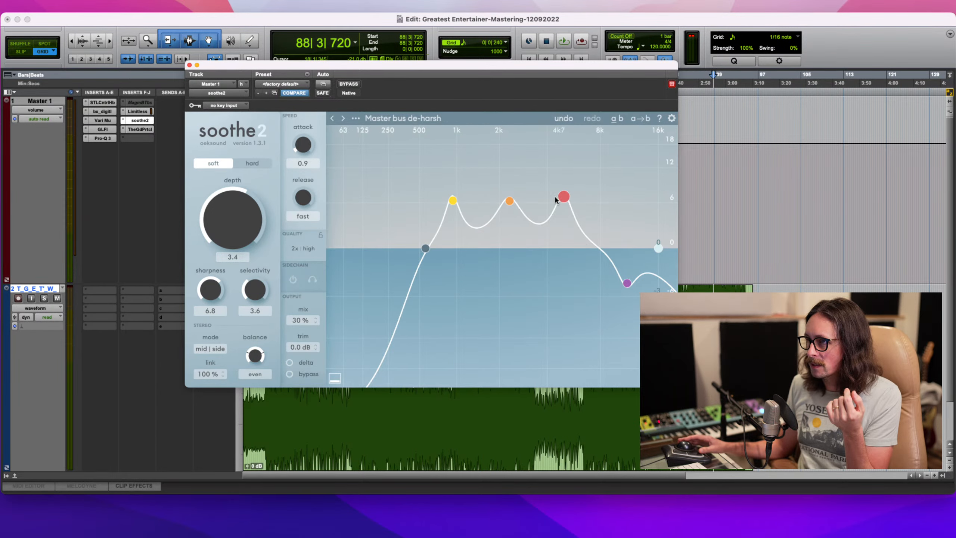
- Load the Descratch preset in soothe2 and move the low cut to 2 kHz and the high cut to about 4.8 kHz
{"action": "left_click", "coordinate": [355, 118]}
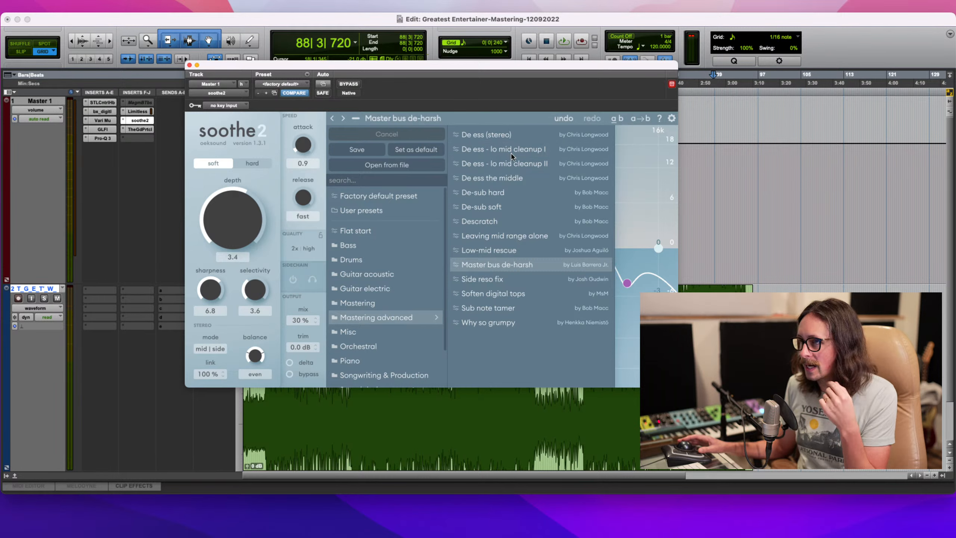
{"action": "left_click", "coordinate": [516, 222]}
{"action": "left_click", "coordinate": [631, 205]}
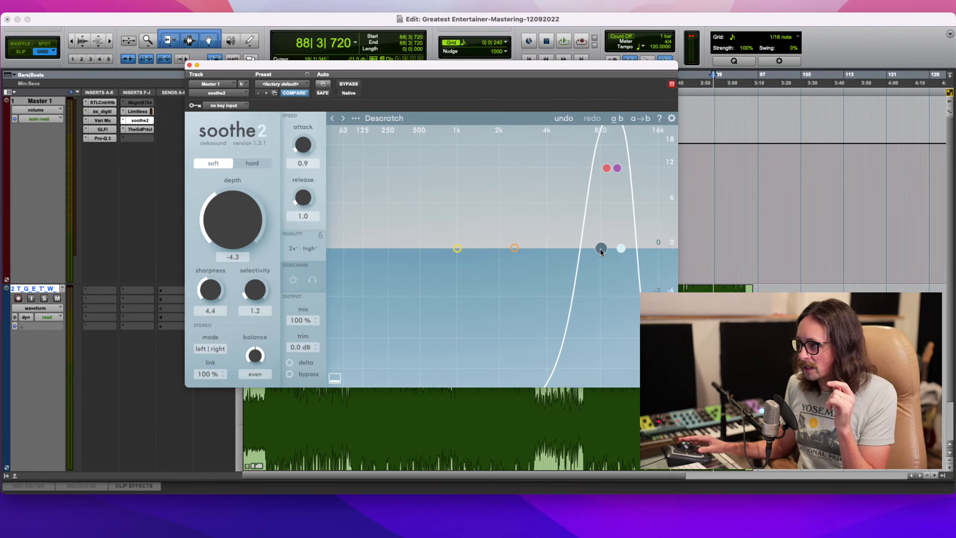
{"action": "left_click_drag", "start_coordinate": [601, 249], "coordinate": [556, 248]}
{"action": "left_click_drag", "start_coordinate": [623, 254], "coordinate": [499, 258]}
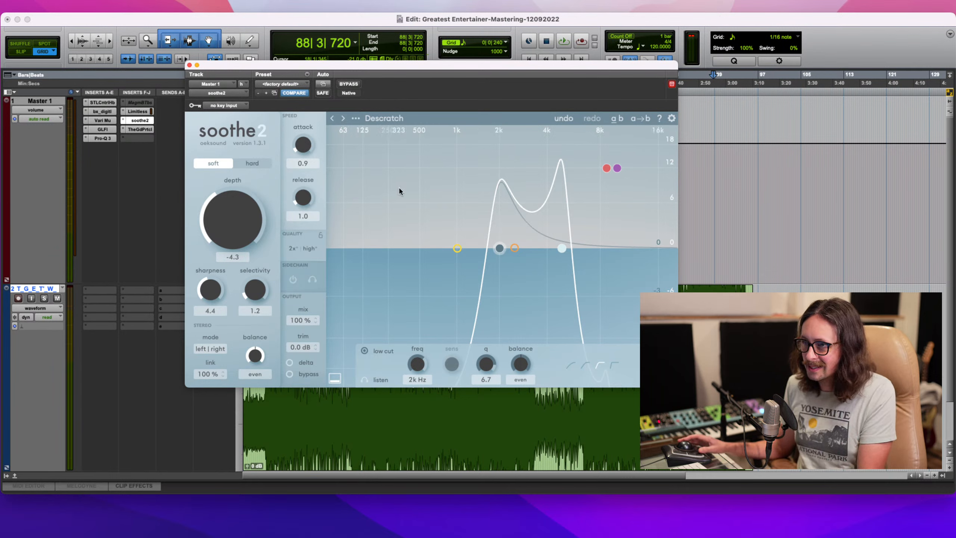
- Set soothe2's real-time quality to 4x oversampling and ultra resolution
{"action": "left_click", "coordinate": [314, 247]}
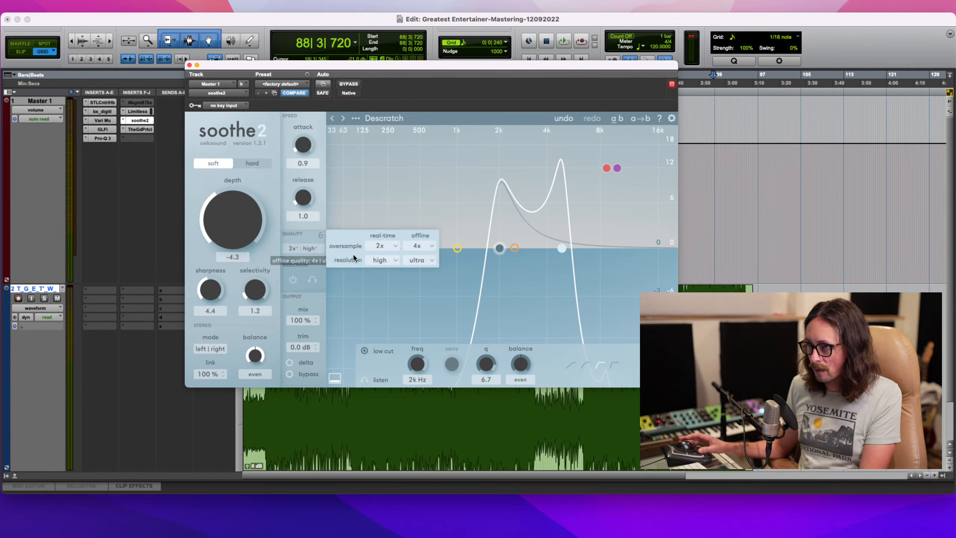
{"action": "left_click", "coordinate": [387, 246]}
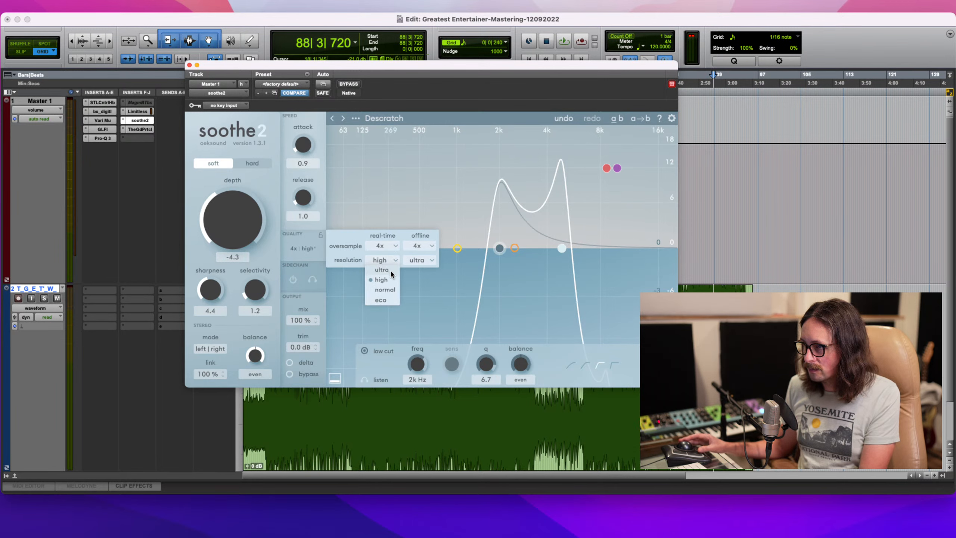
{"action": "left_click", "coordinate": [390, 270]}
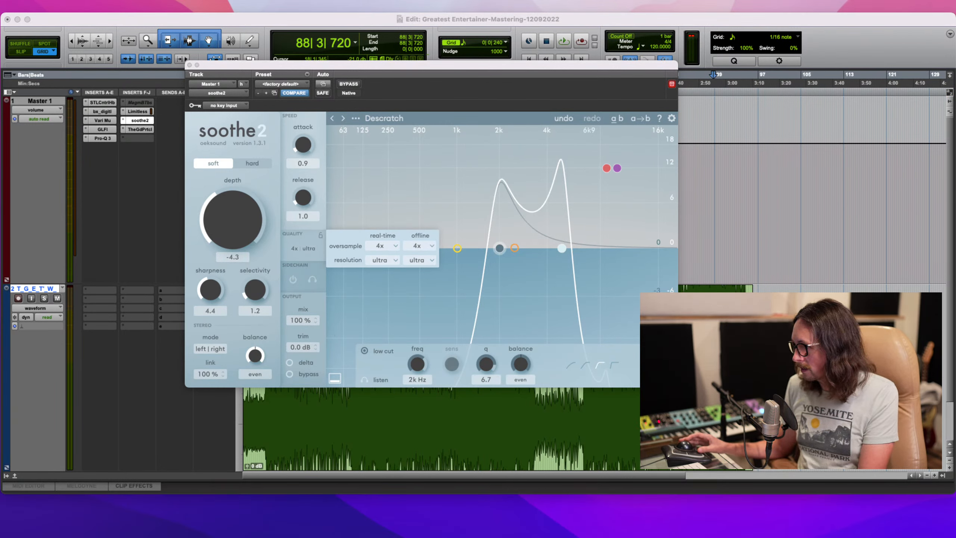
- Play the song and compare the sound with soothe2 bypassed and active
{"action": "key", "text": "space"}
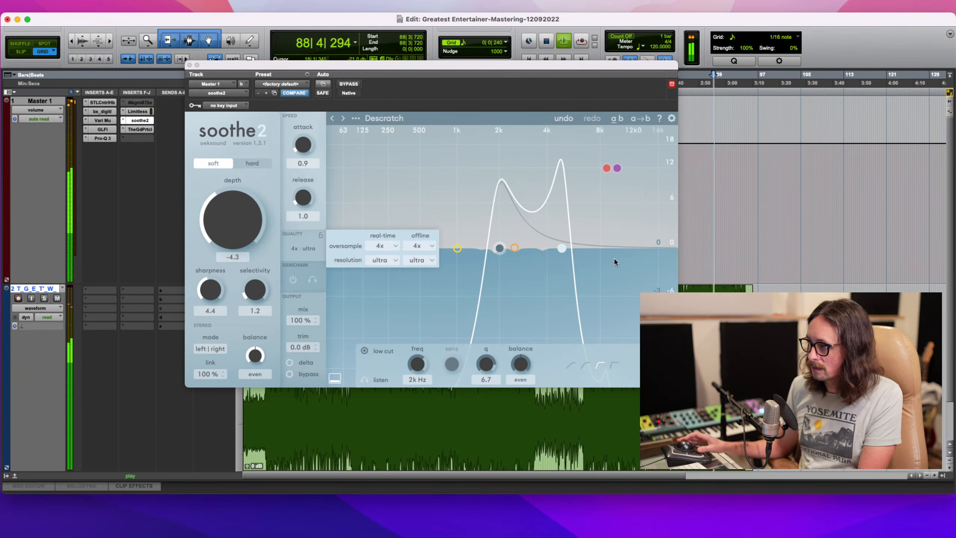
{"action": "left_click", "coordinate": [349, 84]}
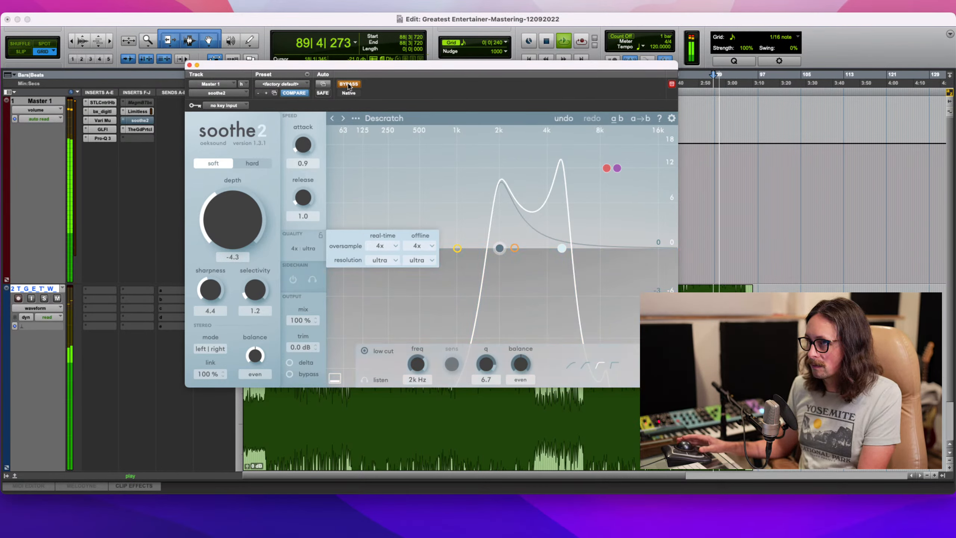
{"action": "left_click", "coordinate": [348, 85]}
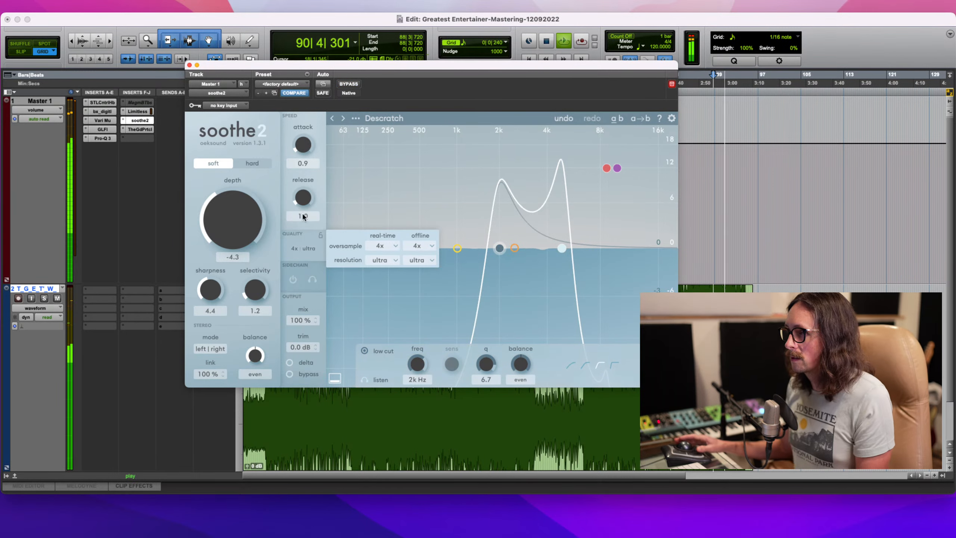
- Adjust soothe2 during playback to a depth of 1.2 and a mix of 80%
{"action": "left_click_drag", "start_coordinate": [239, 220], "coordinate": [257, 169]}
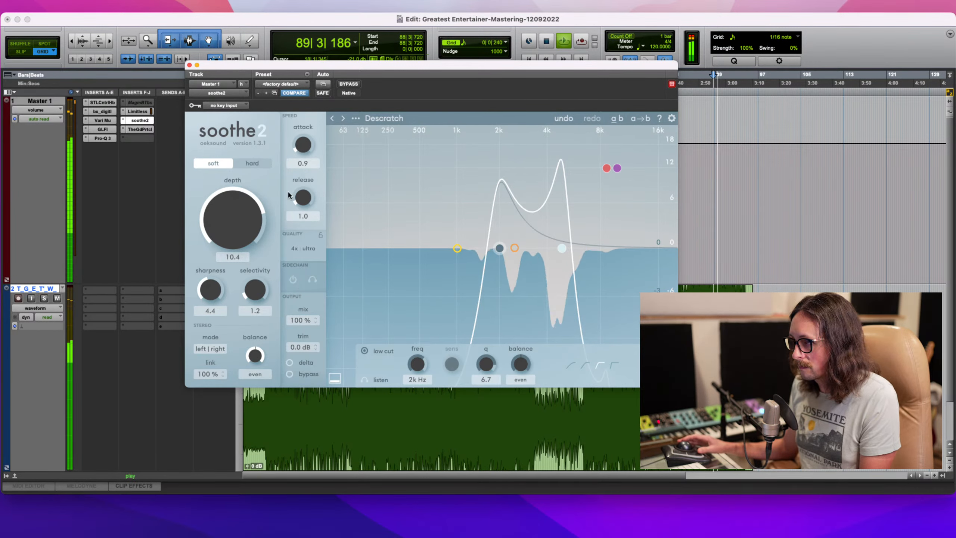
{"action": "left_click_drag", "start_coordinate": [303, 322], "coordinate": [307, 353]}
{"action": "left_click_drag", "start_coordinate": [225, 216], "coordinate": [232, 215]}
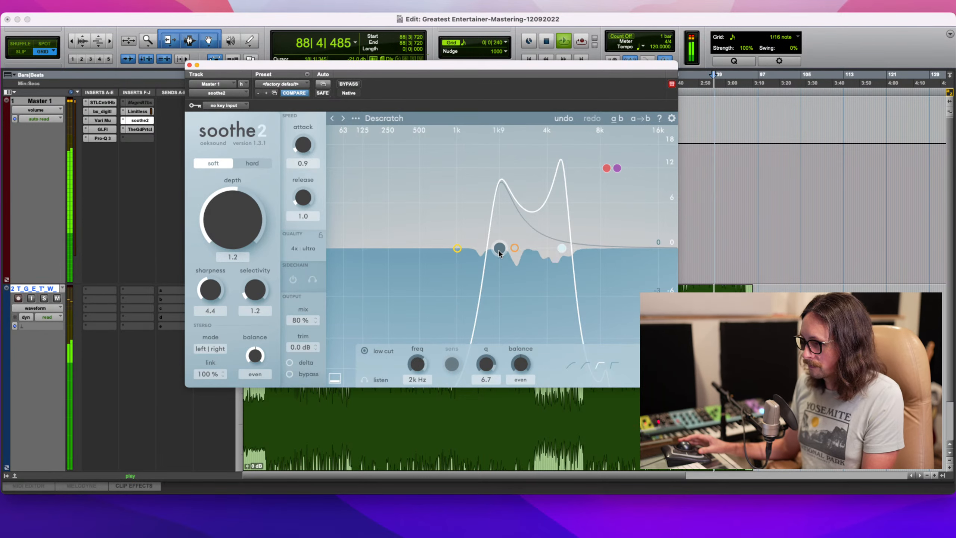
- Lower the low cut slightly, enable band 2 at 2.6 kHz with 4.5 dB sensitivity, and audition that band alone
{"action": "left_click_drag", "start_coordinate": [500, 248], "coordinate": [534, 228]}
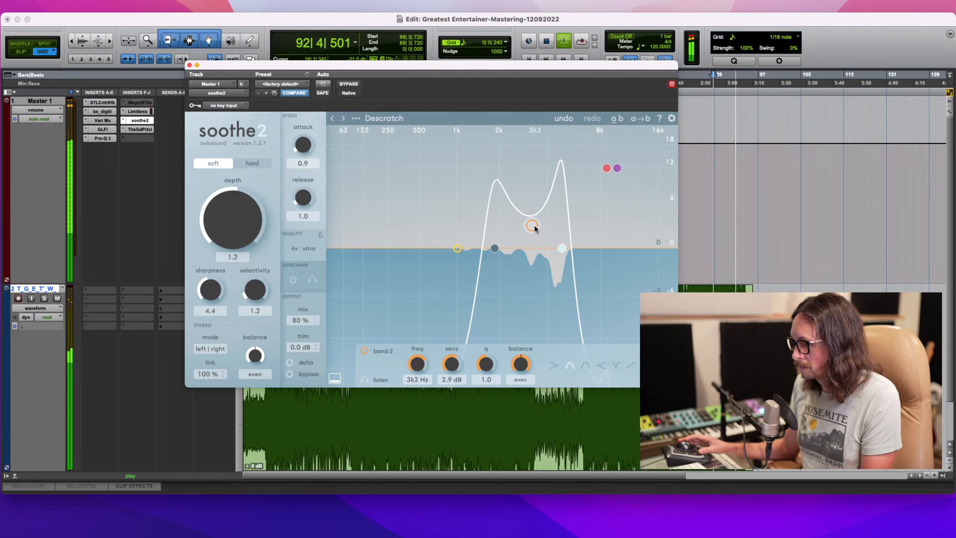
{"action": "left_click", "coordinate": [364, 350]}
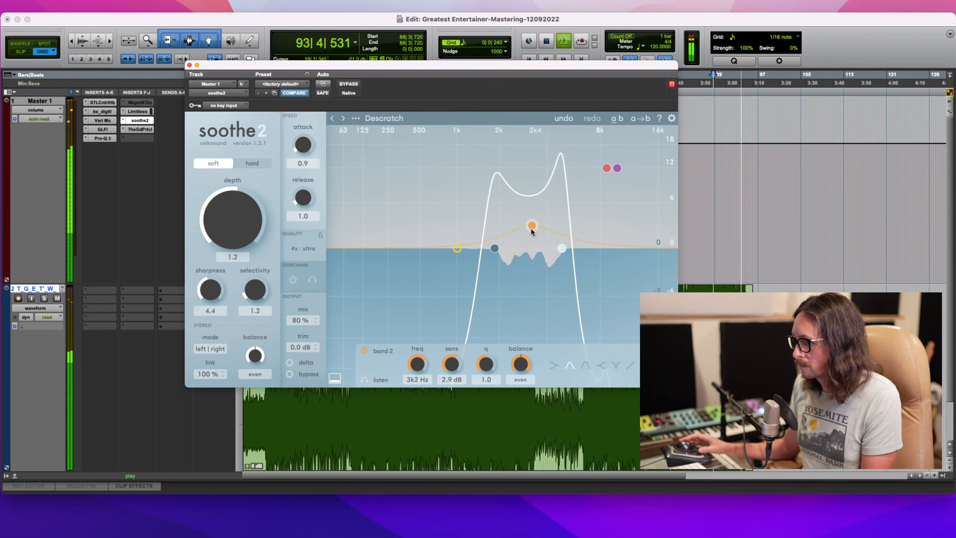
{"action": "mouse_move", "coordinate": [532, 226]}
{"action": "left_mouse_down"}
{"action": "mouse_move", "coordinate": [520, 211]}
{"action": "mouse_move", "coordinate": [548, 193]}
{"action": "mouse_move", "coordinate": [511, 196]}
{"action": "mouse_move", "coordinate": [535, 189]}
{"action": "mouse_move", "coordinate": [520, 188]}
{"action": "mouse_move", "coordinate": [518, 215]}
{"action": "left_mouse_up"}
{"action": "left_click", "coordinate": [365, 379]}
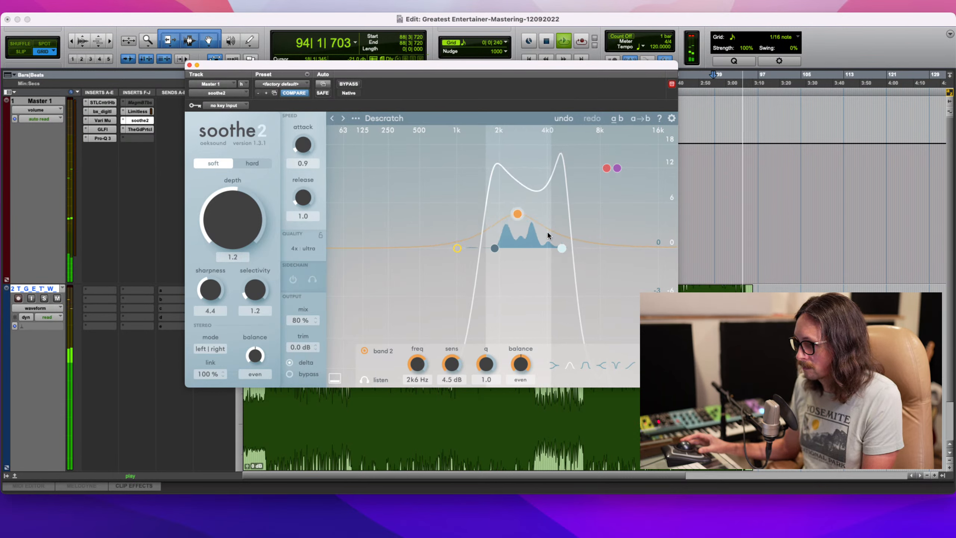
{"action": "left_click", "coordinate": [365, 380]}
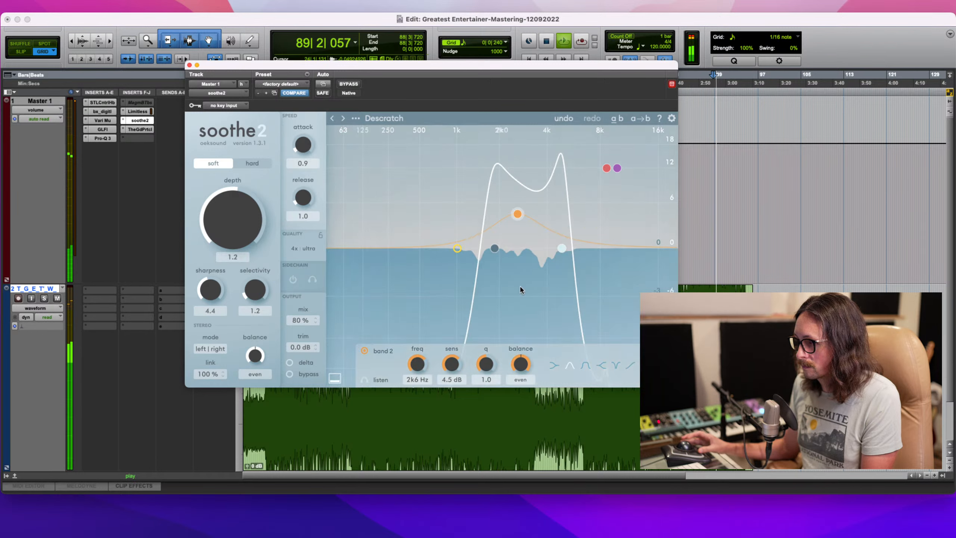
- Lower the high cut to 4.4 kHz and its Q to 5.8 while auditioning the band, ending with listen mode off
{"action": "left_click", "coordinate": [561, 248]}
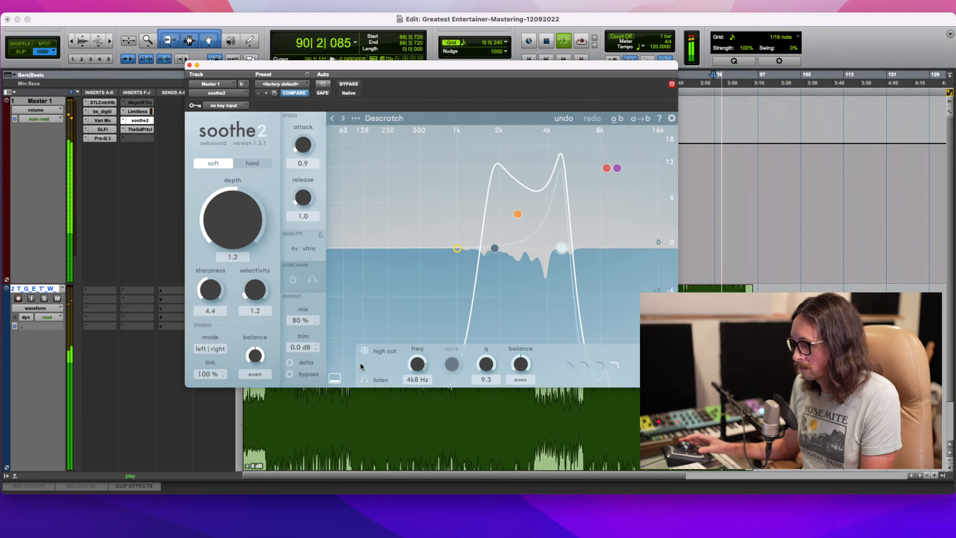
{"action": "left_click", "coordinate": [365, 380]}
{"action": "mouse_move", "coordinate": [563, 247]}
{"action": "left_mouse_down"}
{"action": "mouse_move", "coordinate": [557, 255]}
{"action": "mouse_move", "coordinate": [576, 256]}
{"action": "mouse_move", "coordinate": [557, 257]}
{"action": "left_mouse_up"}
{"action": "key", "text": "space"}
{"action": "key", "text": "space"}
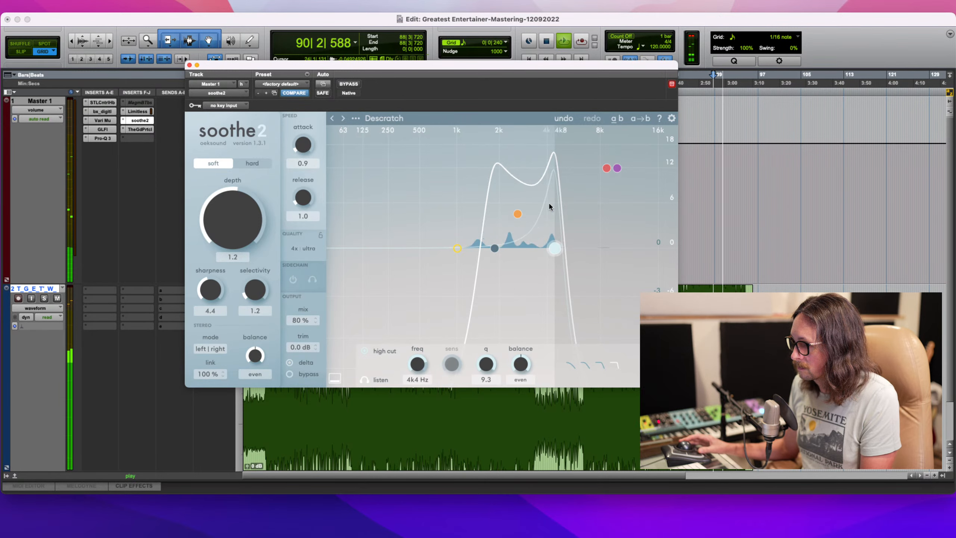
{"action": "left_click_drag", "start_coordinate": [491, 367], "coordinate": [485, 394]}
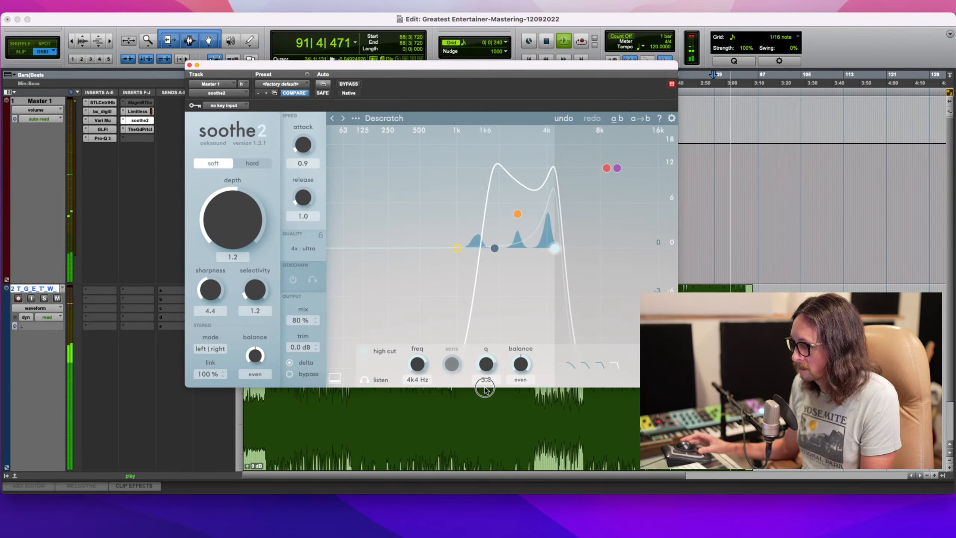
{"action": "left_click", "coordinate": [365, 351]}
{"action": "key", "text": "space"}
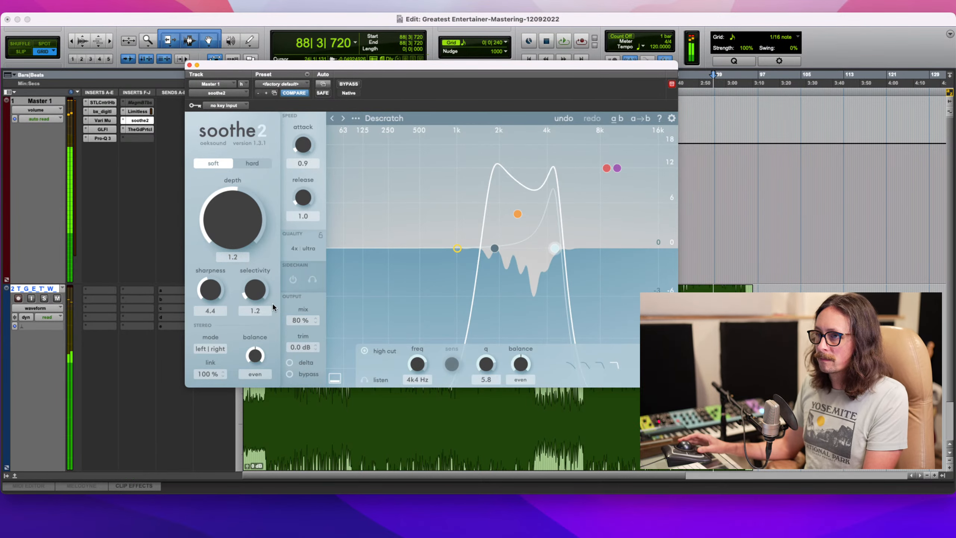
- Set the attack to 1.4 and the release to 4.0 while auditioning the removed signal, then play the full master and stop
{"action": "key", "text": "space"}
{"action": "left_click_drag", "start_coordinate": [300, 145], "coordinate": [303, 149]}
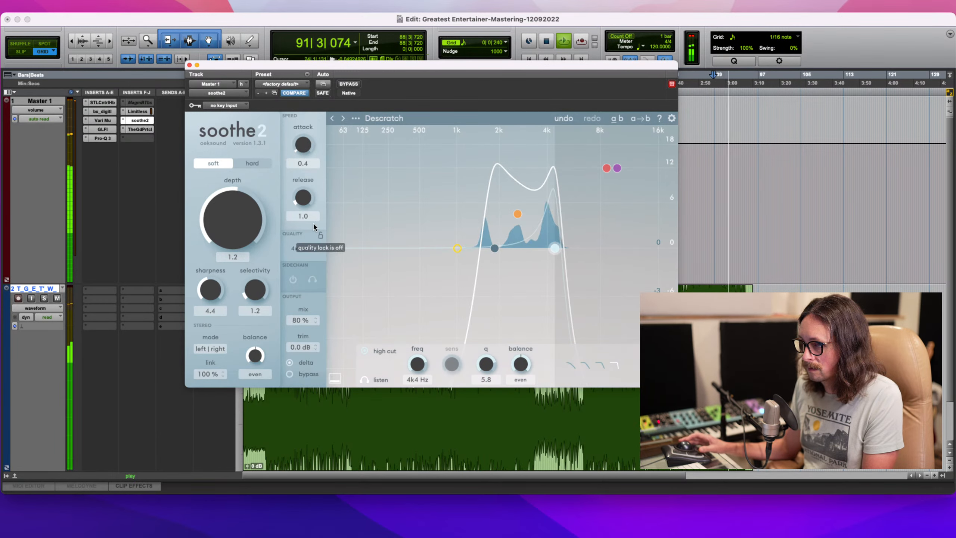
{"action": "mouse_move", "coordinate": [303, 197]}
{"action": "left_mouse_down"}
{"action": "mouse_move", "coordinate": [303, 205]}
{"action": "mouse_move", "coordinate": [305, 183]}
{"action": "mouse_move", "coordinate": [303, 195]}
{"action": "left_mouse_up"}
{"action": "key", "text": "space"}
{"action": "key", "text": "space"}
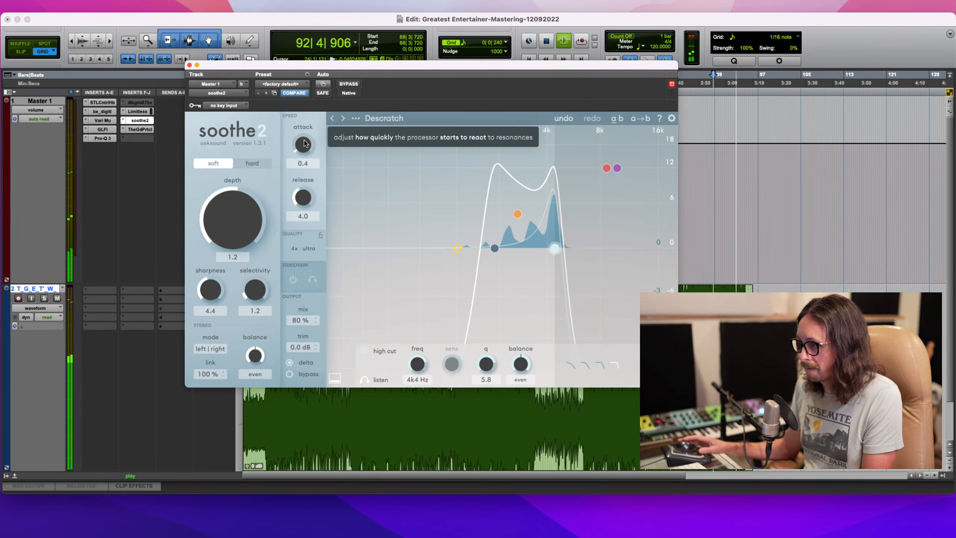
{"action": "key", "text": "space"}
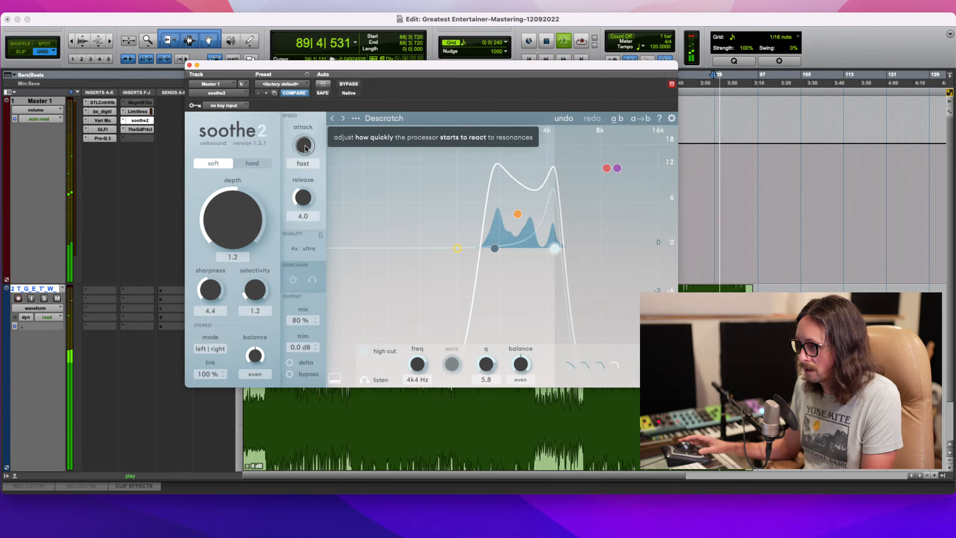
{"action": "mouse_move", "coordinate": [304, 148]}
{"action": "left_mouse_down"}
{"action": "mouse_move", "coordinate": [308, 125]}
{"action": "mouse_move", "coordinate": [304, 150]}
{"action": "left_mouse_up"}
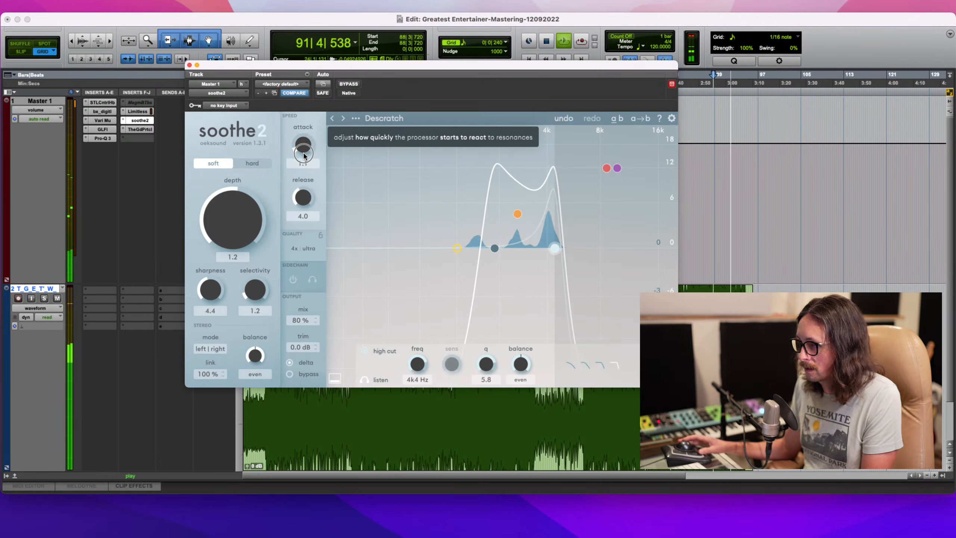
{"action": "mouse_move", "coordinate": [305, 148]}
{"action": "left_mouse_down"}
{"action": "mouse_move", "coordinate": [307, 168]}
{"action": "mouse_move", "coordinate": [302, 139]}
{"action": "mouse_move", "coordinate": [302, 149]}
{"action": "left_mouse_up"}
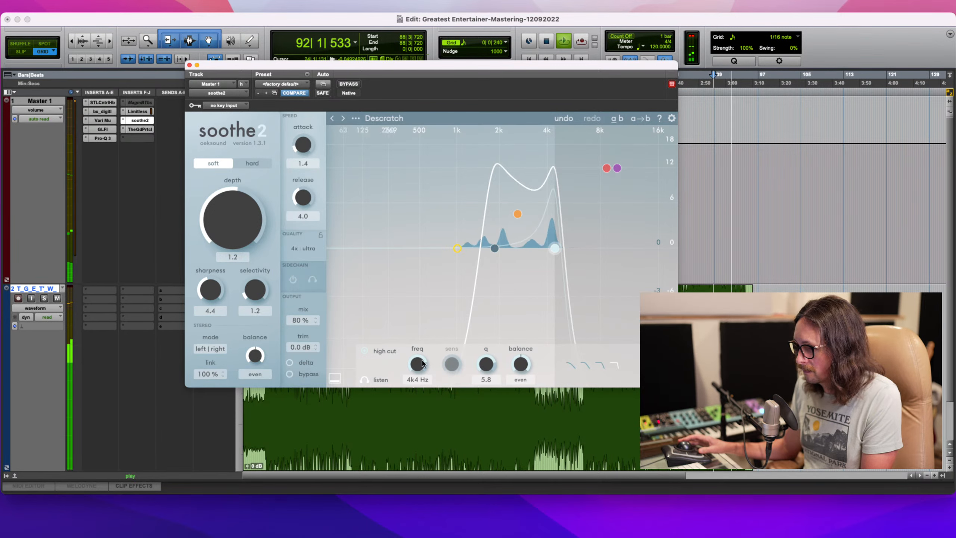
{"action": "left_click", "coordinate": [372, 377]}
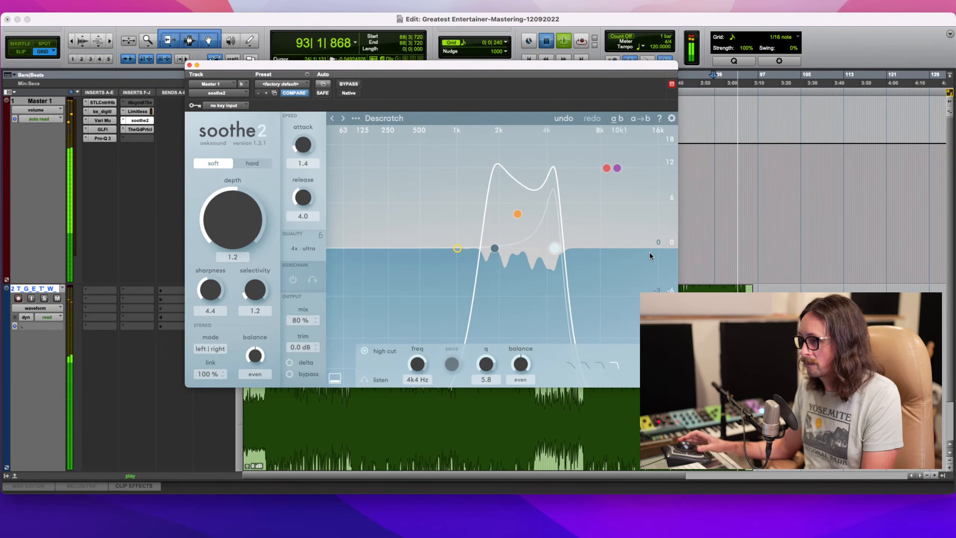
{"action": "key", "text": "space"}
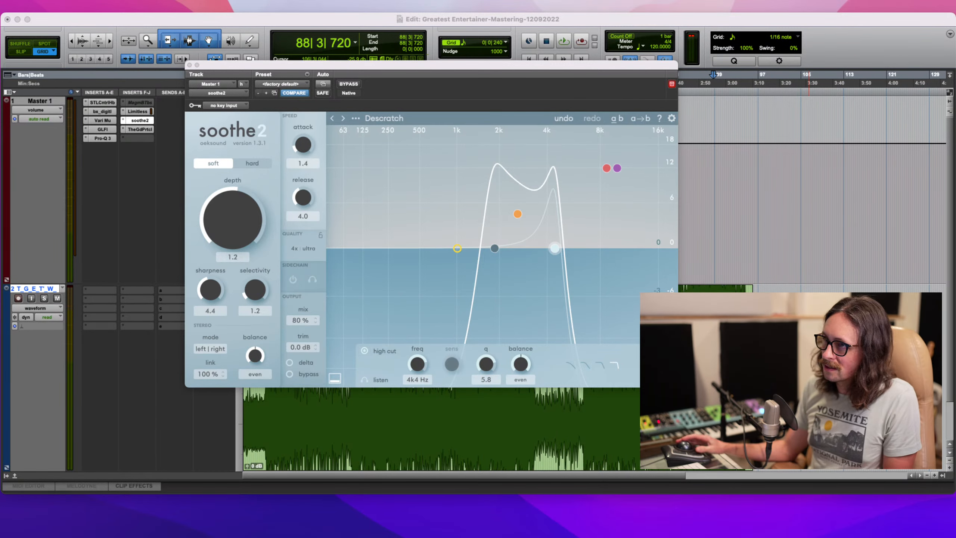
- Try a higher soothe2 mix amount and set the mix back to 80%
{"action": "left_click", "coordinate": [367, 21]}
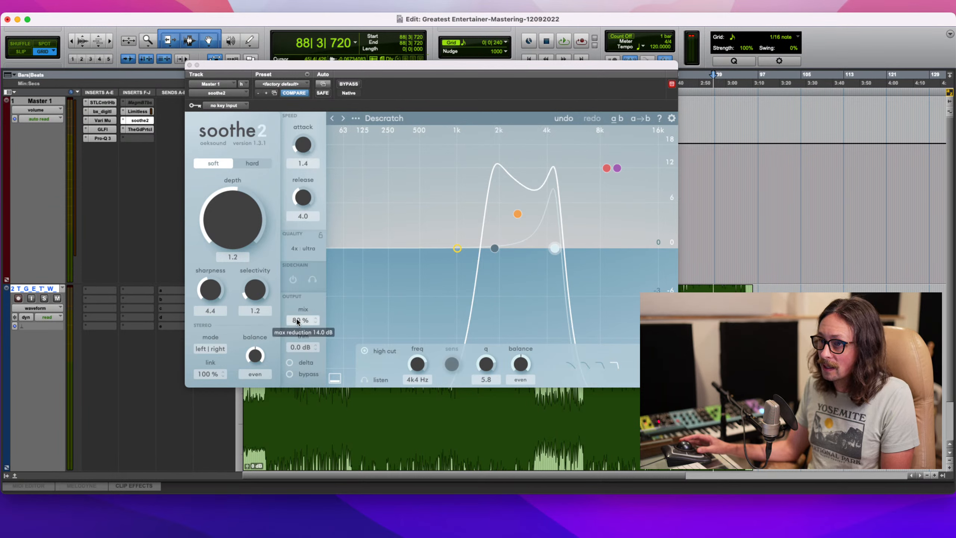
{"action": "left_click_drag", "start_coordinate": [300, 320], "coordinate": [309, 222]}
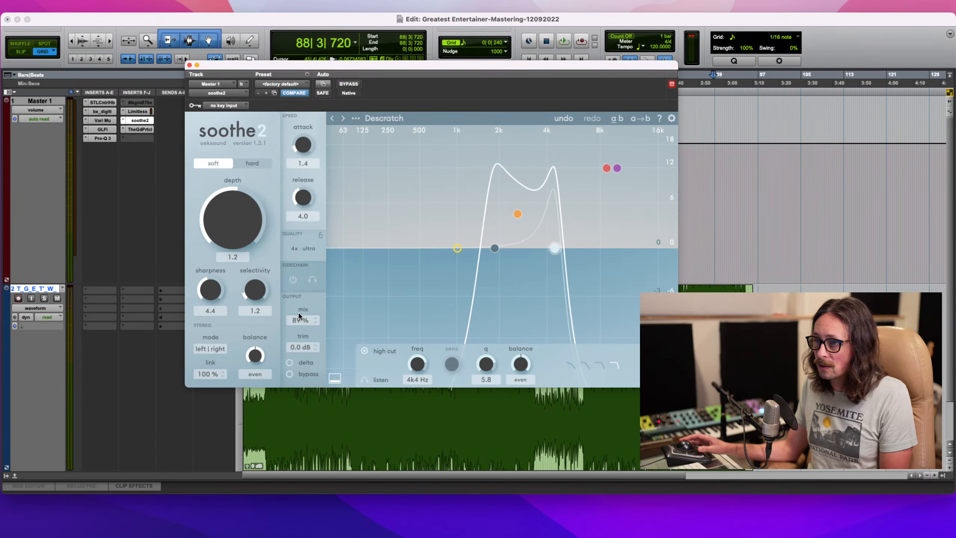
{"action": "left_click_drag", "start_coordinate": [303, 325], "coordinate": [300, 337]}
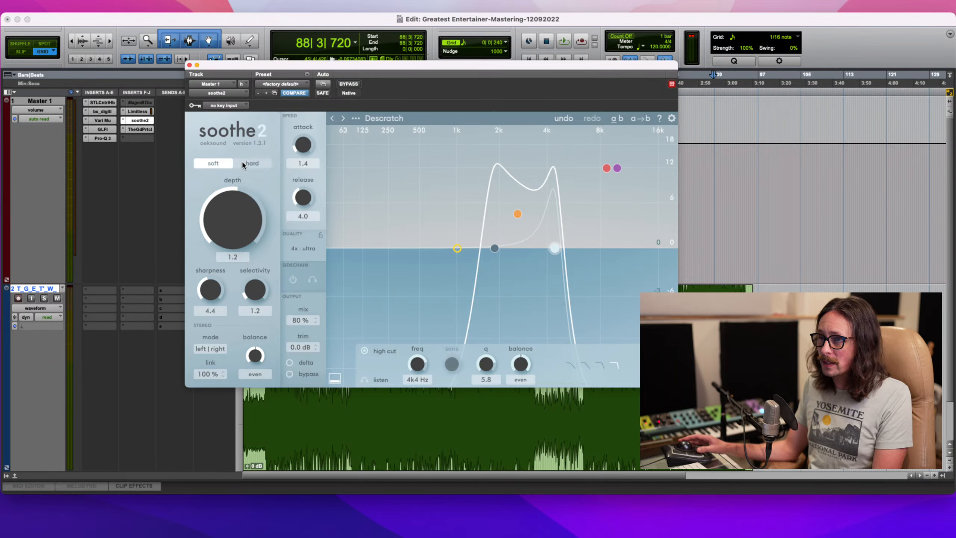
{"action": "mouse_move", "coordinate": [245, 217]}
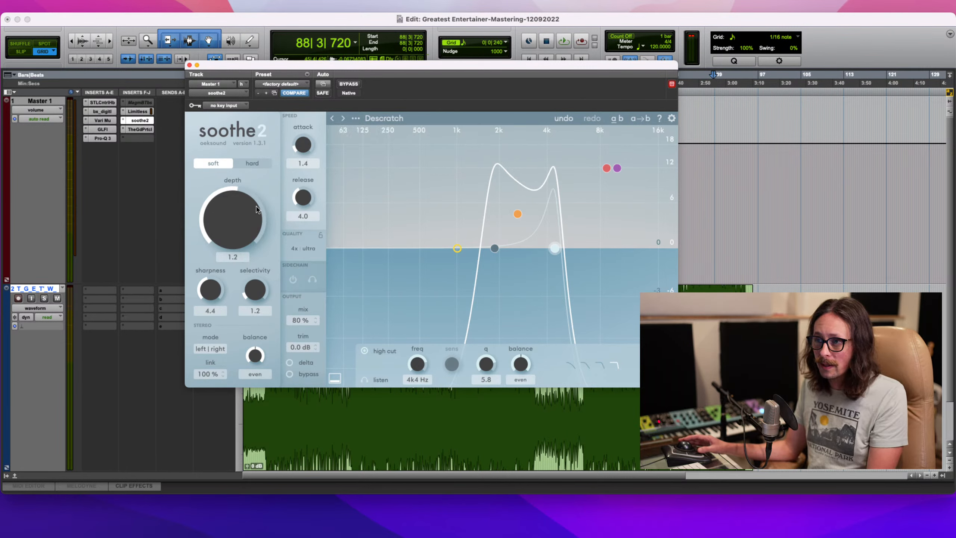
- Try the hard detection mode in soothe2 and return to soft
{"action": "left_click", "coordinate": [261, 163]}
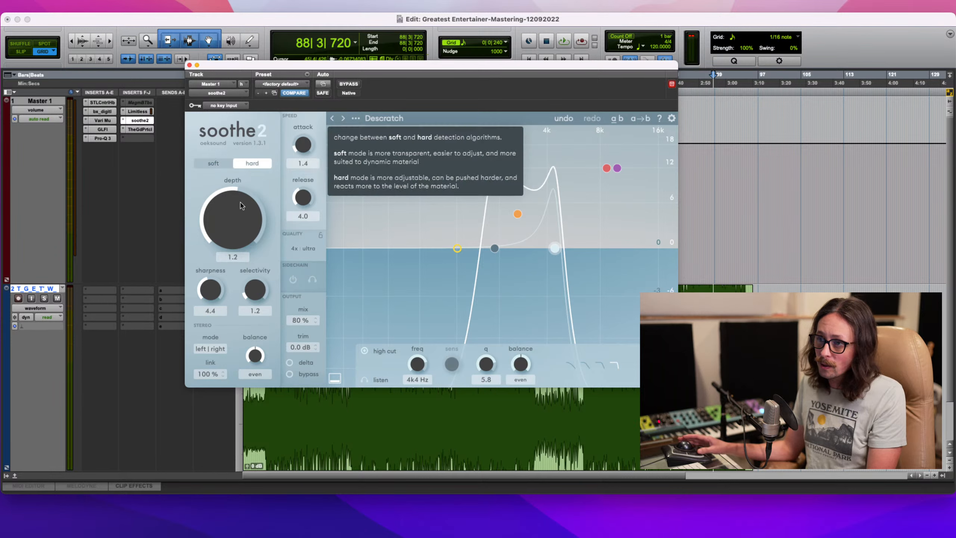
{"action": "left_click", "coordinate": [213, 163]}
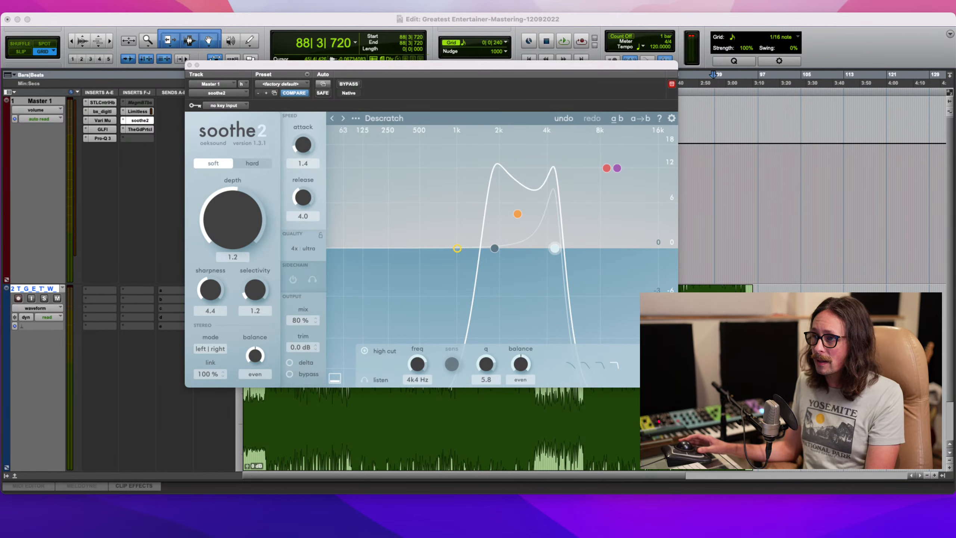
- Move the soothe2 window aside and check its interface size options, keeping medium
{"action": "left_click", "coordinate": [728, 328]}
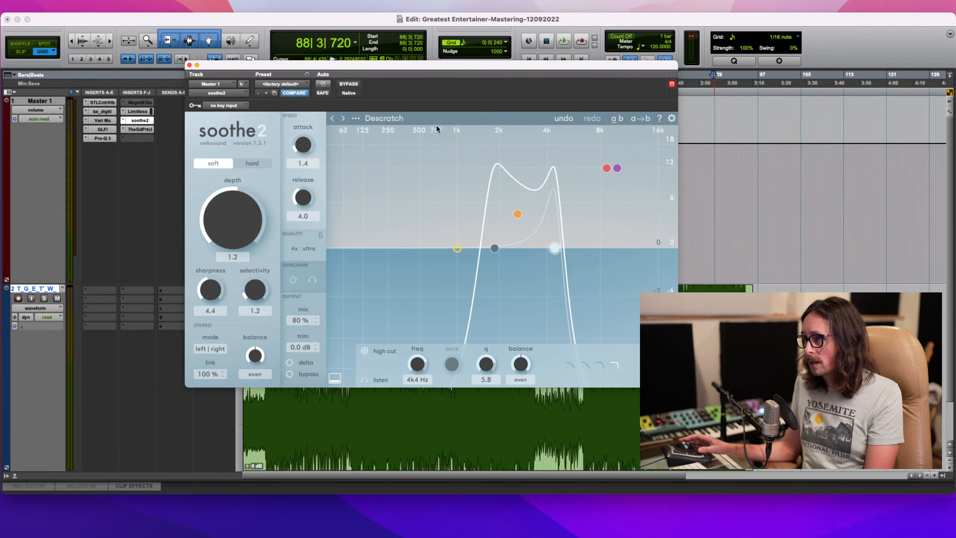
{"action": "left_click_drag", "start_coordinate": [408, 69], "coordinate": [296, 58]}
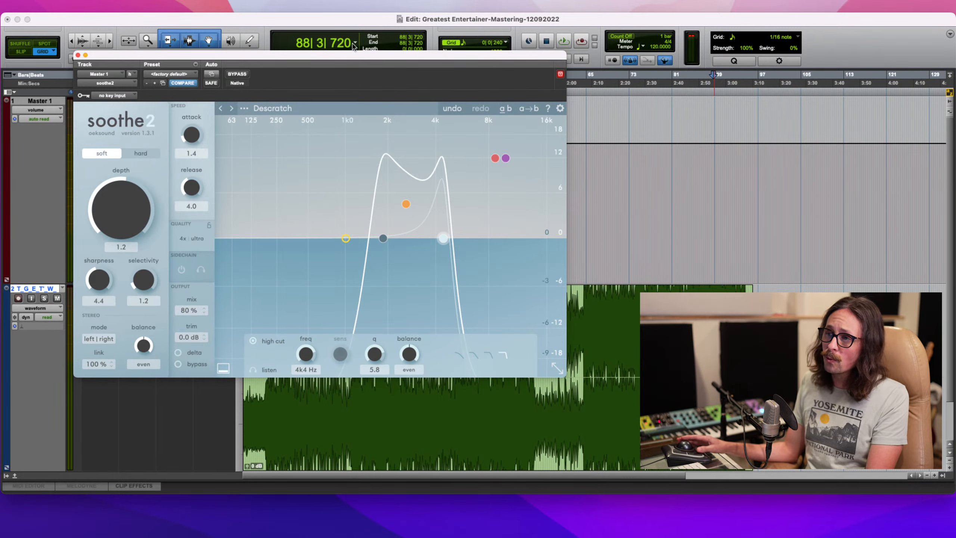
{"action": "left_click_drag", "start_coordinate": [376, 61], "coordinate": [371, 72]}
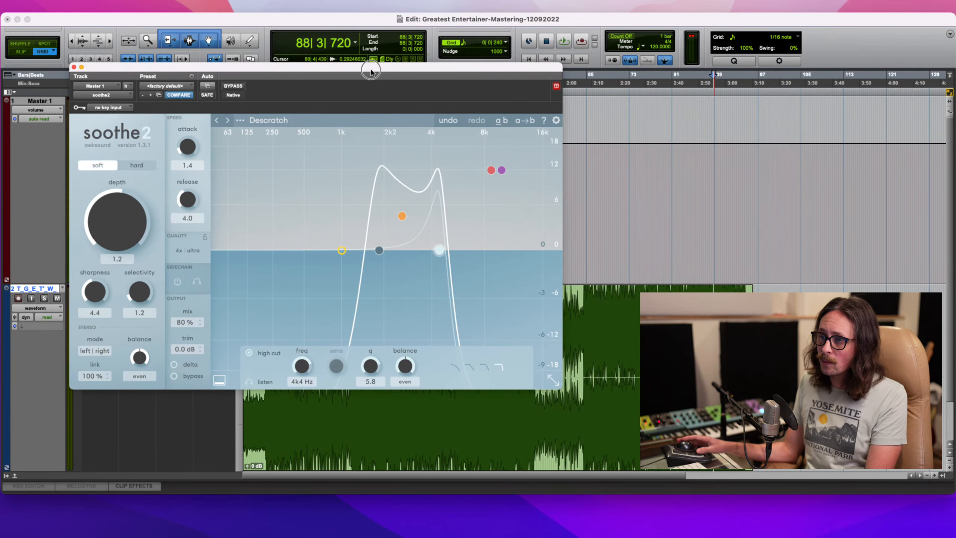
{"action": "left_click", "coordinate": [554, 381]}
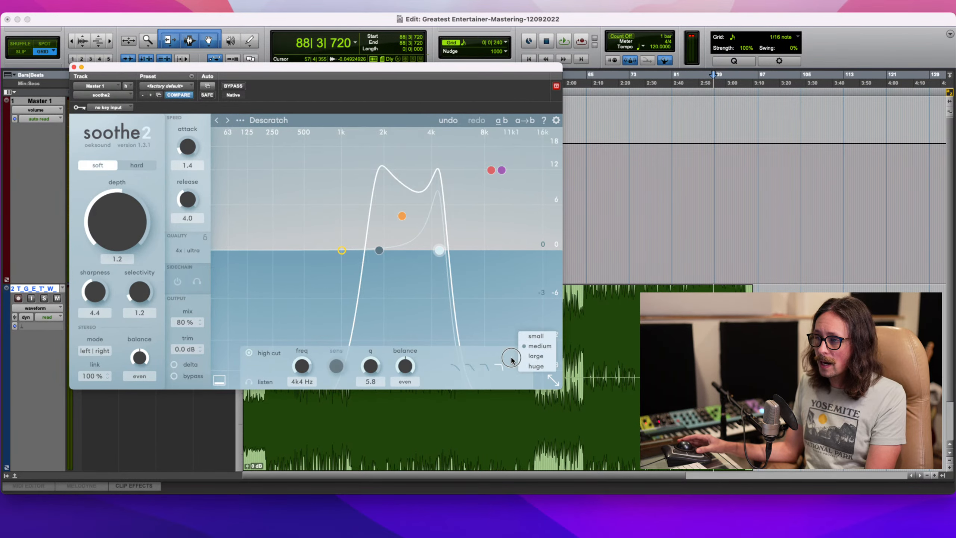
{"action": "left_click", "coordinate": [554, 384]}
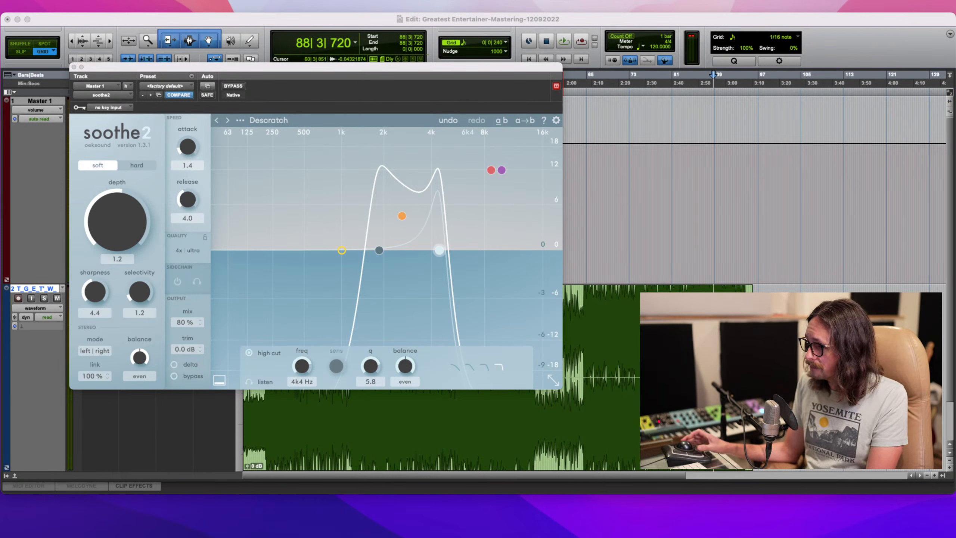
- Play the master from 88|3|720, close soothe2 and take a brief look at The God Particle
{"action": "left_click", "coordinate": [74, 74]}
{"action": "key", "text": "space"}
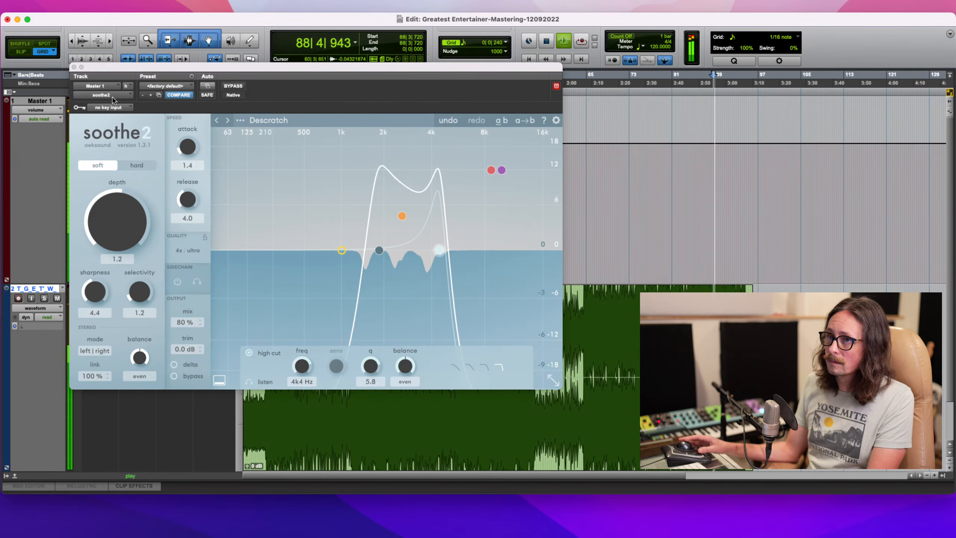
{"action": "left_click", "coordinate": [74, 67]}
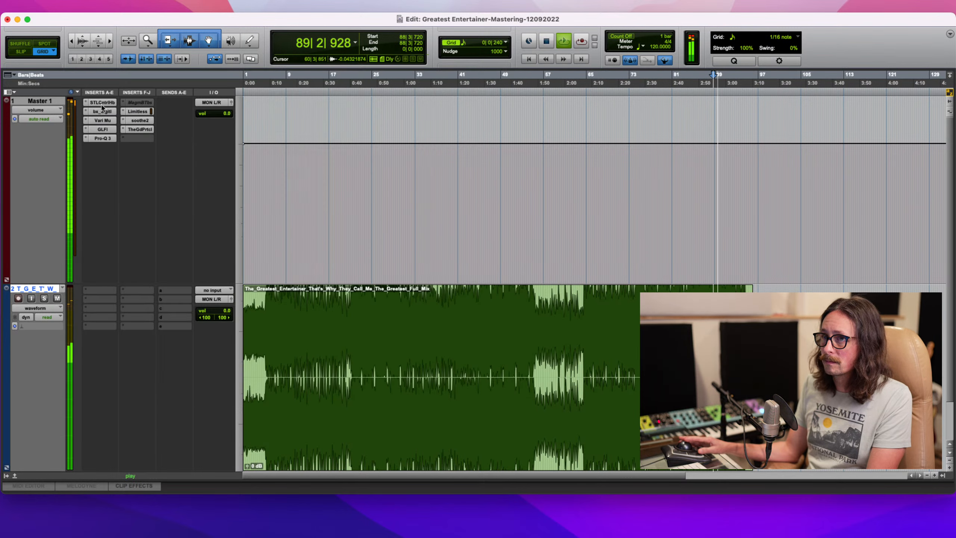
{"action": "left_click", "coordinate": [146, 132]}
{"action": "left_click", "coordinate": [74, 67]}
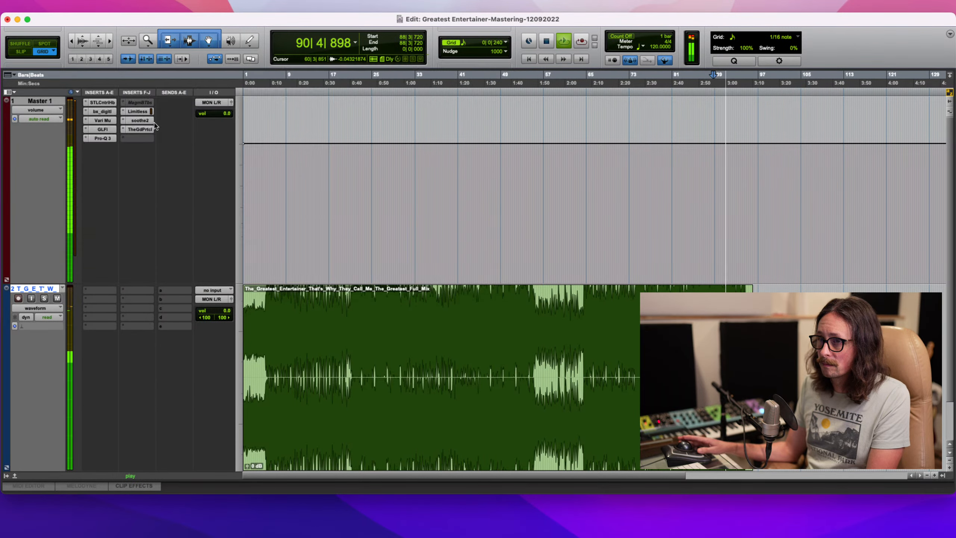
- Reopen soothe2 and compare the playing master with the plug-in bypassed and active, leaving it active
{"action": "left_click", "coordinate": [138, 121]}
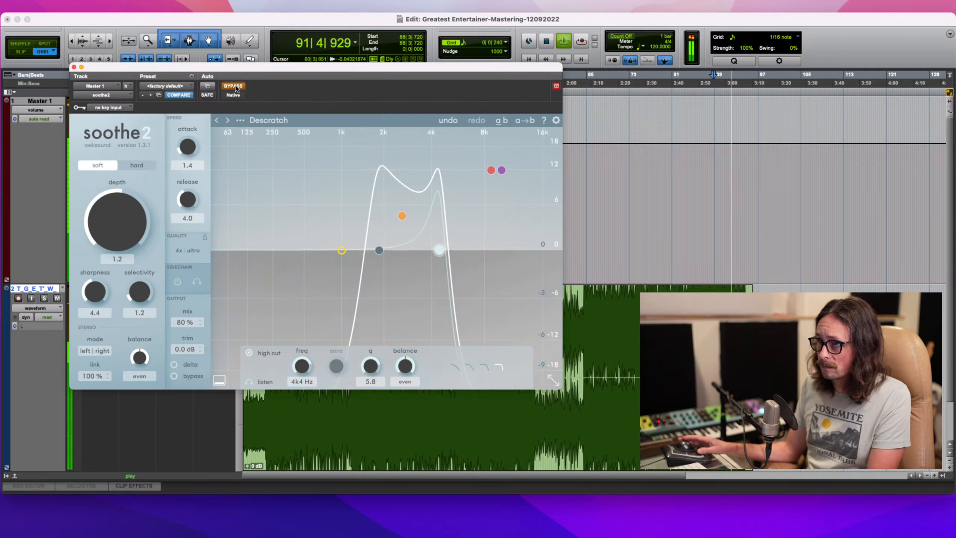
{"action": "key", "text": "space"}
{"action": "key", "text": "space"}
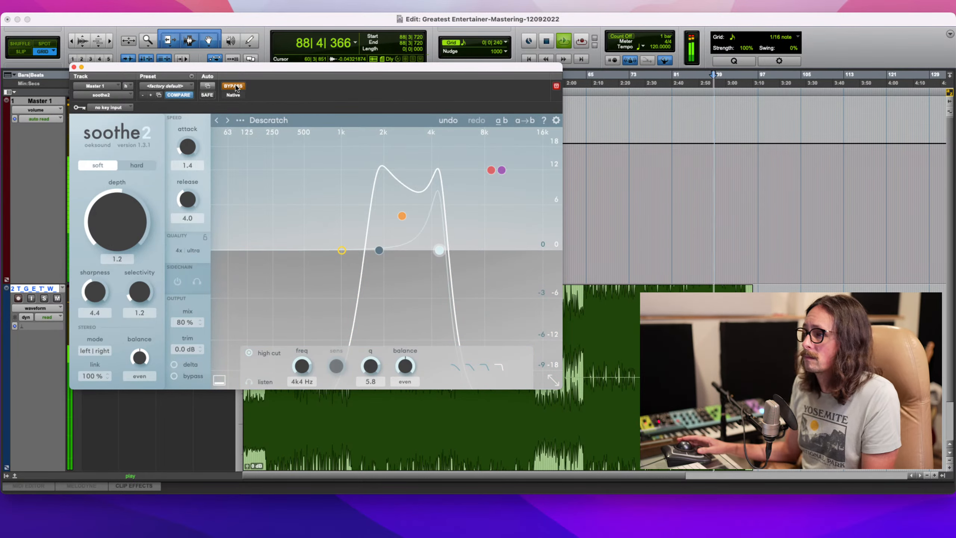
{"action": "left_click", "coordinate": [235, 86]}
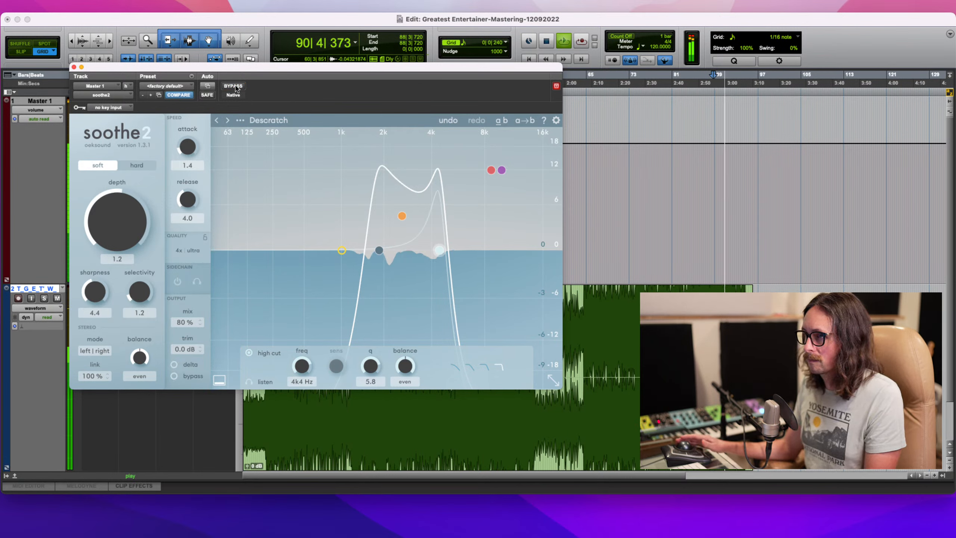
{"action": "left_click", "coordinate": [234, 86]}
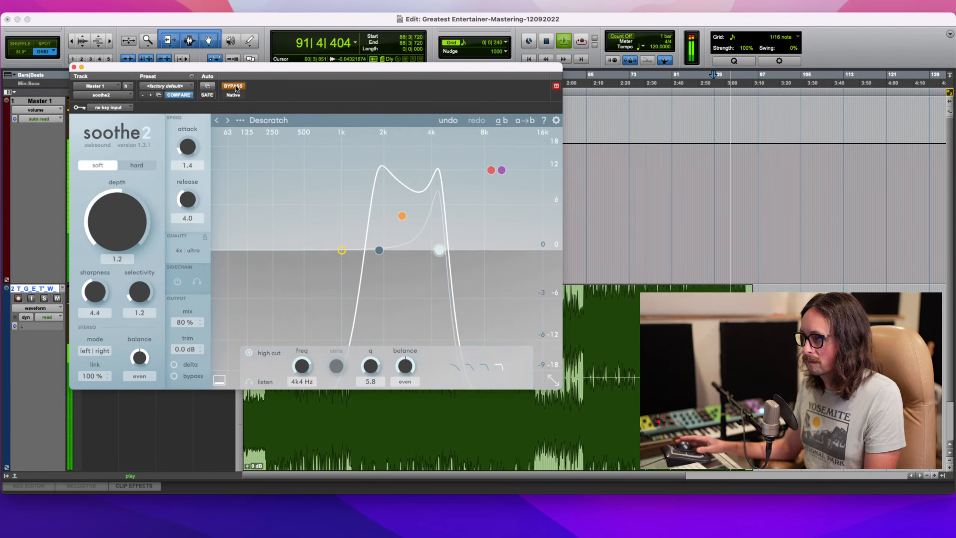
{"action": "left_click", "coordinate": [236, 86]}
- Lower the soothe2 depth to 0.7 and raise its output trim to 0.2 dB during playback
{"action": "scroll", "coordinate": [124, 243], "scroll_direction": "down", "scroll_amount": 5}
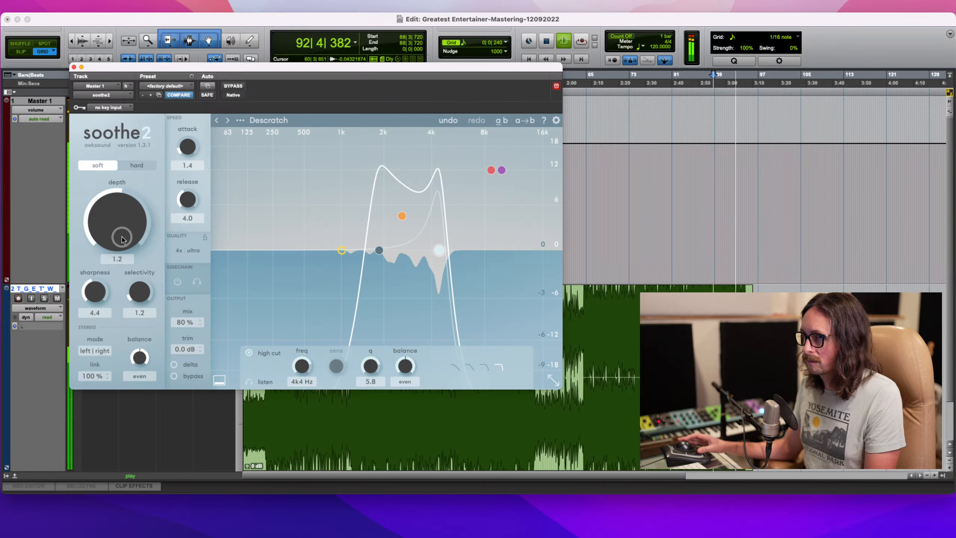
{"action": "key", "text": "space"}
{"action": "key", "text": "space"}
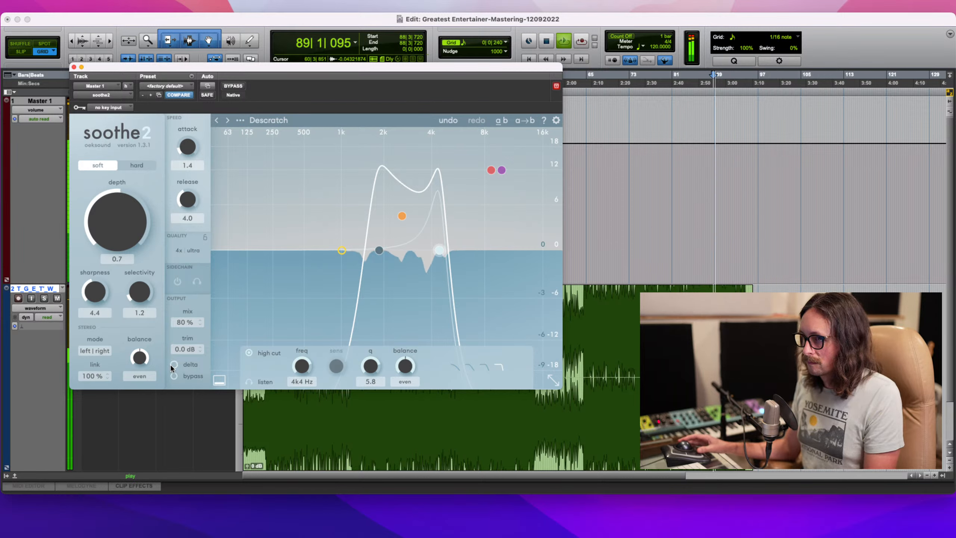
{"action": "scroll", "coordinate": [185, 350], "scroll_direction": "up", "scroll_amount": 2}
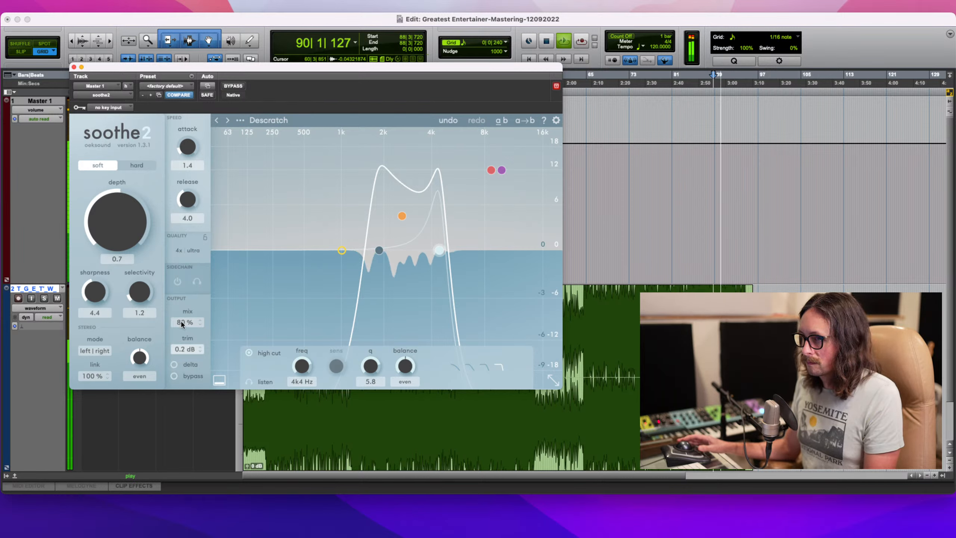
- Compare the new soothe2 settings against bypass in the same passage, leave it active and stop playback
{"action": "left_click", "coordinate": [232, 86]}
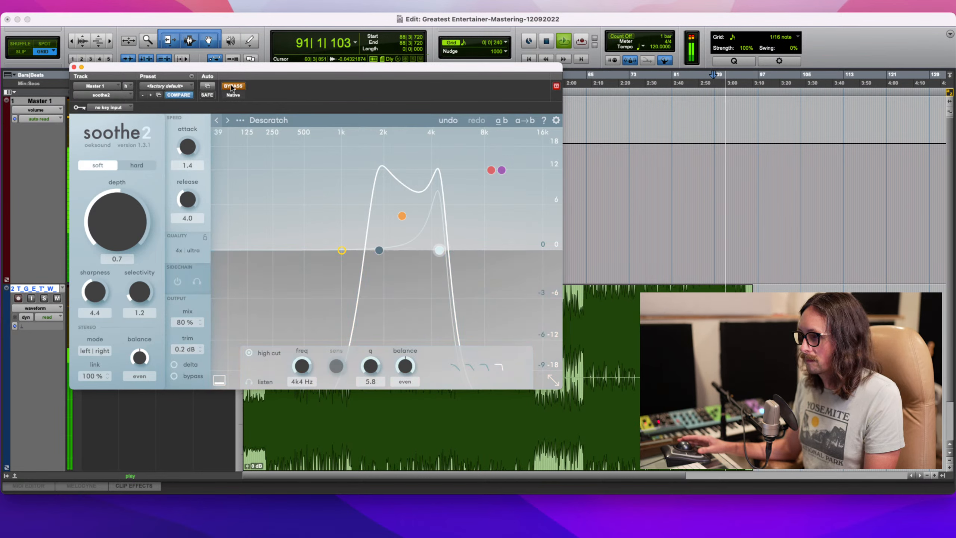
{"action": "left_click", "coordinate": [232, 87]}
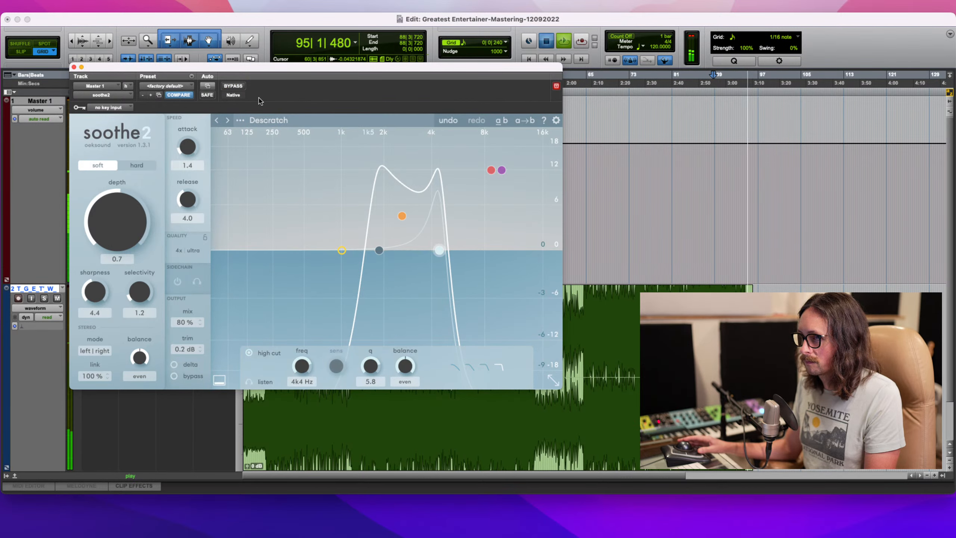
{"action": "key", "text": "space"}
- Move the soothe2 window off the inserts, play from 16|1|240 and compare bypassed against active, leaving soothe2 active
{"action": "left_click_drag", "start_coordinate": [247, 68], "coordinate": [548, 141]}
{"action": "left_click", "coordinate": [323, 322]}
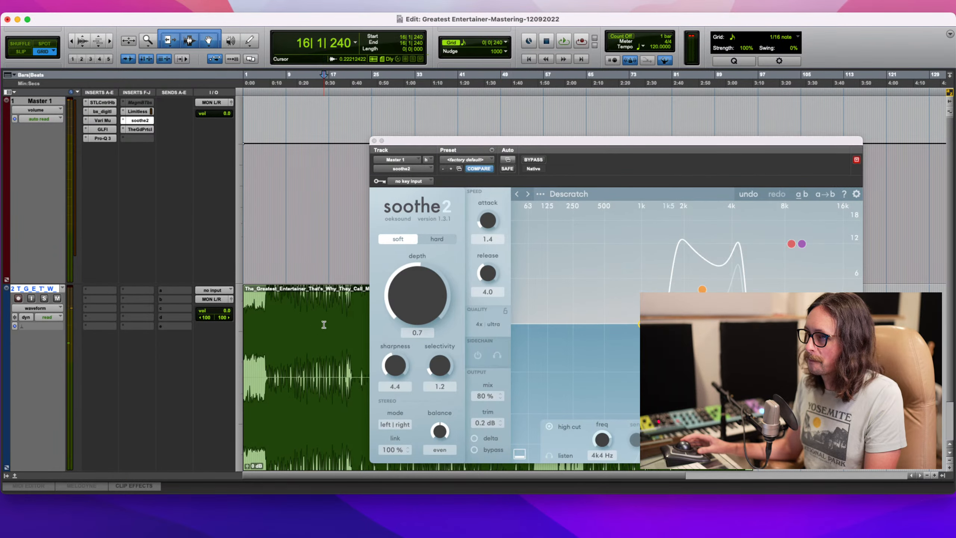
{"action": "key", "text": "space"}
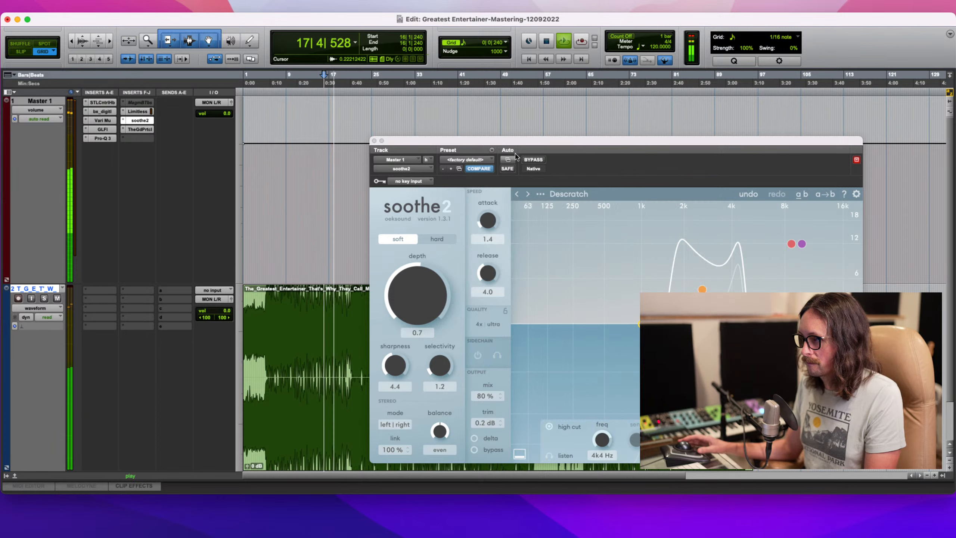
{"action": "left_click", "coordinate": [533, 160]}
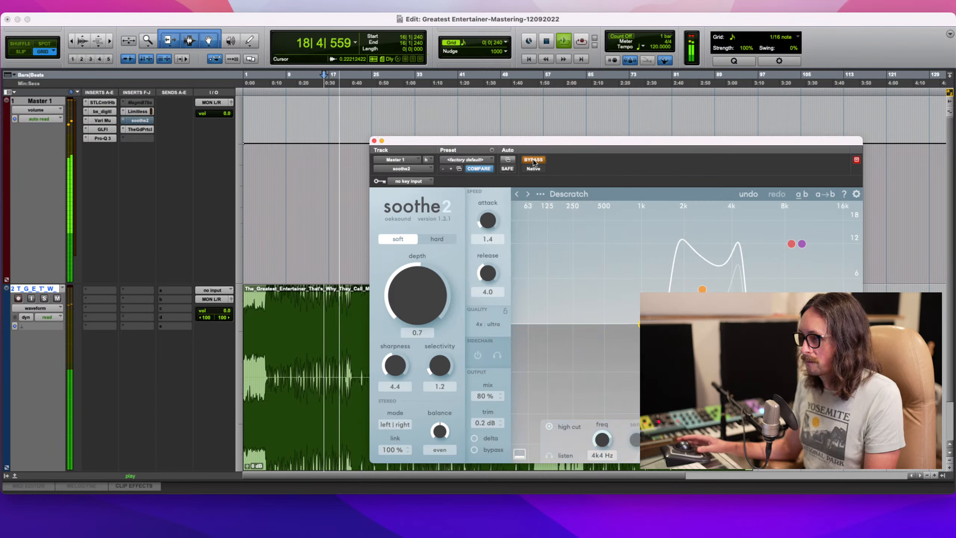
{"action": "left_click", "coordinate": [533, 160]}
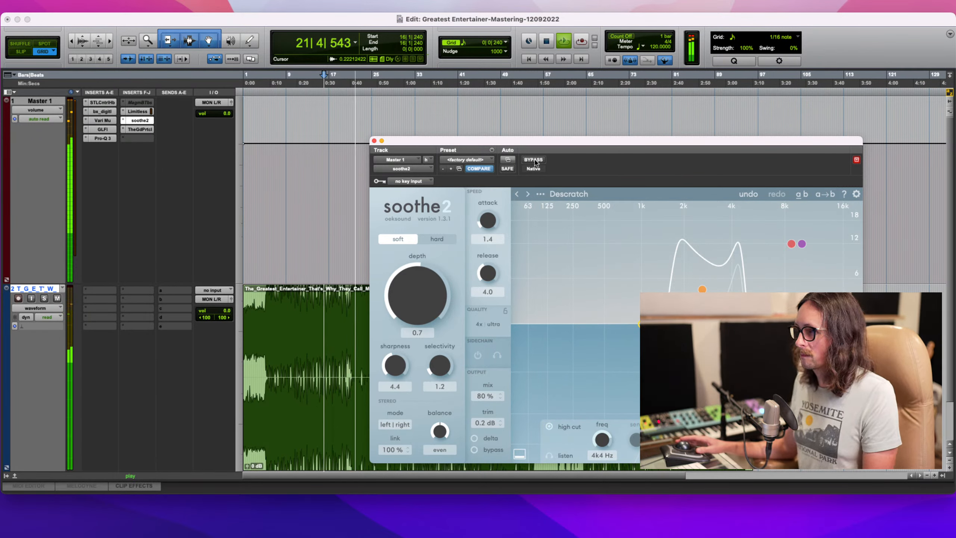
{"action": "left_click", "coordinate": [534, 161]}
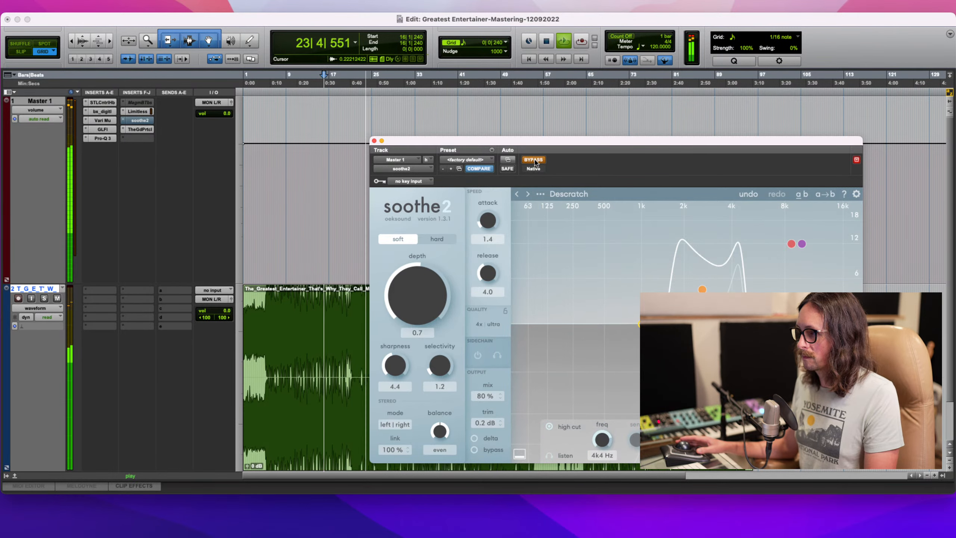
{"action": "left_click", "coordinate": [534, 161]}
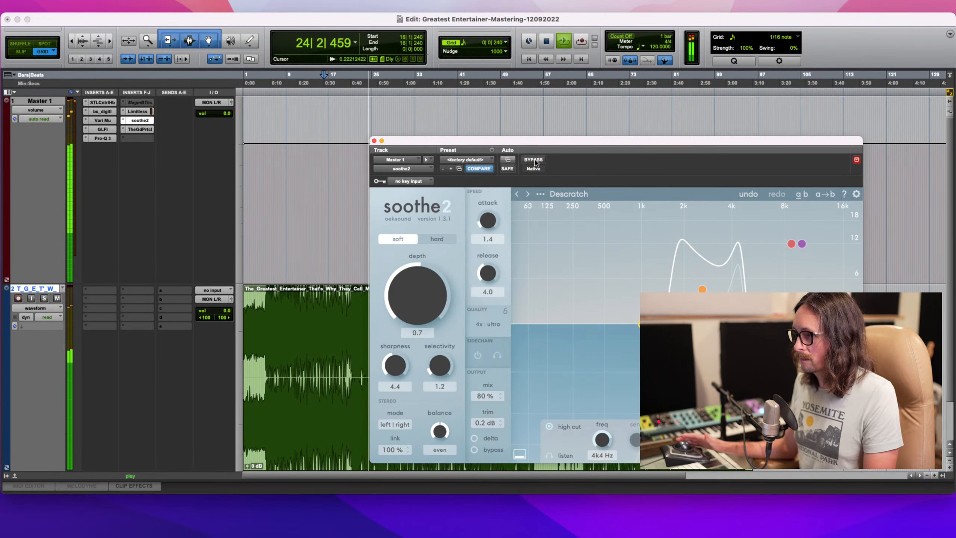
- Open The God Particle, set its amount to 99%, and check its low, mid and high EQ controls
{"action": "left_click", "coordinate": [140, 129]}
{"action": "left_click_drag", "start_coordinate": [526, 257], "coordinate": [526, 253]}
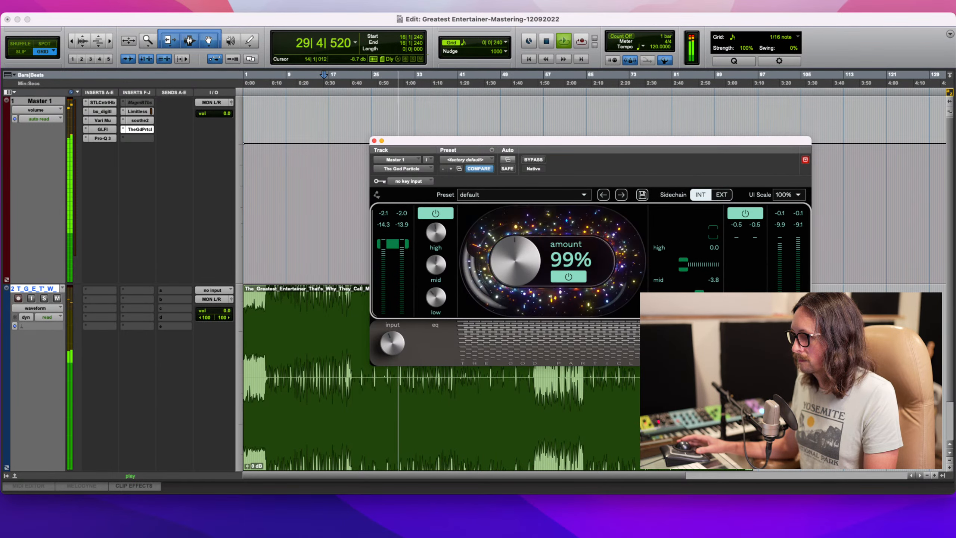
{"action": "mouse_move", "coordinate": [439, 303]}
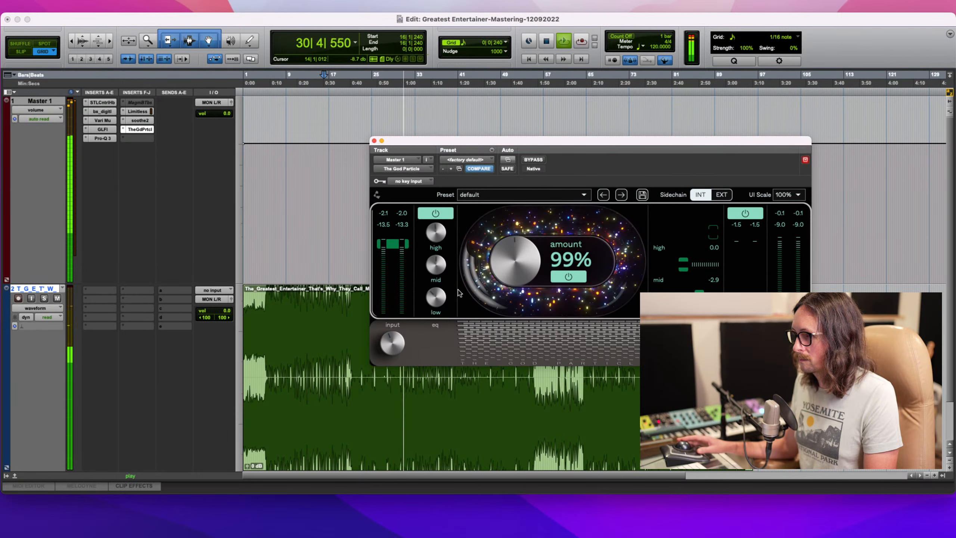
{"action": "mouse_move", "coordinate": [444, 269]}
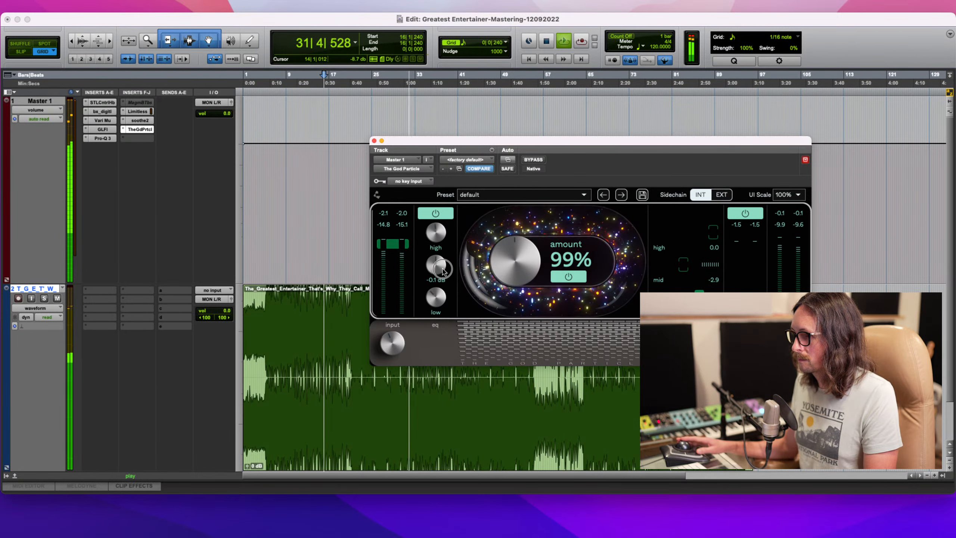
{"action": "mouse_move", "coordinate": [439, 239]}
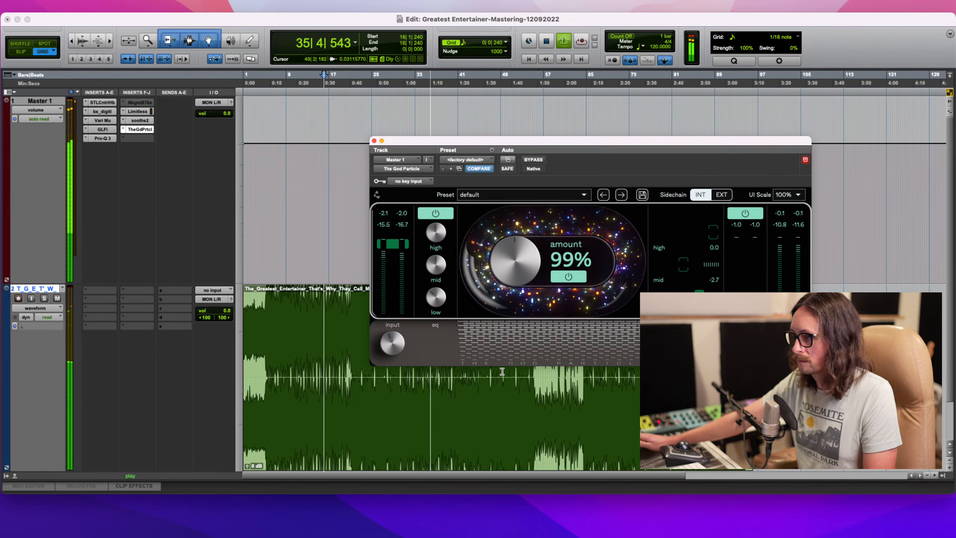
- Close The God Particle, play the master from 34|1|720 and stop
{"action": "left_click", "coordinate": [373, 140]}
{"action": "key", "text": "space"}
{"action": "left_click", "coordinate": [424, 326]}
{"action": "key", "text": "space"}
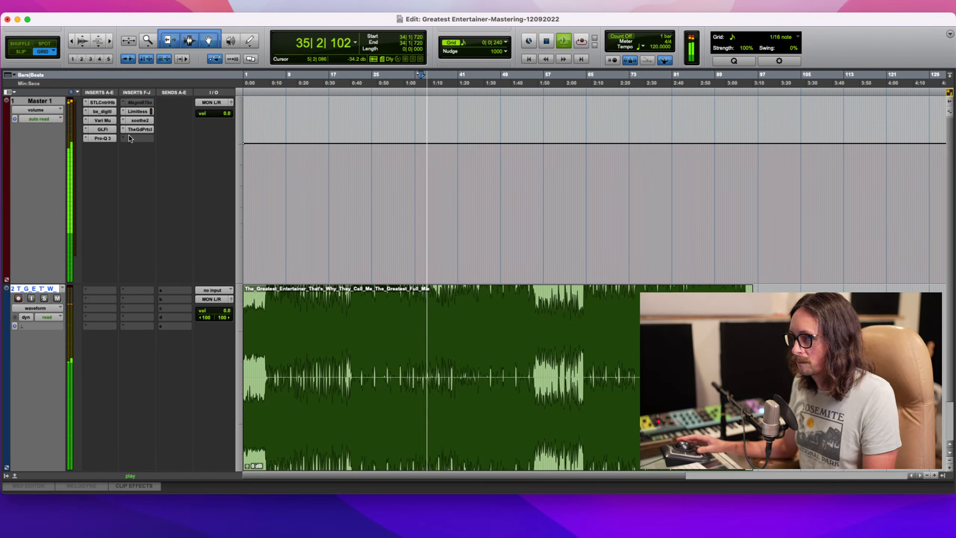
{"action": "key", "text": "space"}
- Return to the session, open the Limitless limiter on the master and examine its band 4 setting
{"action": "key", "text": "super+Tab"}
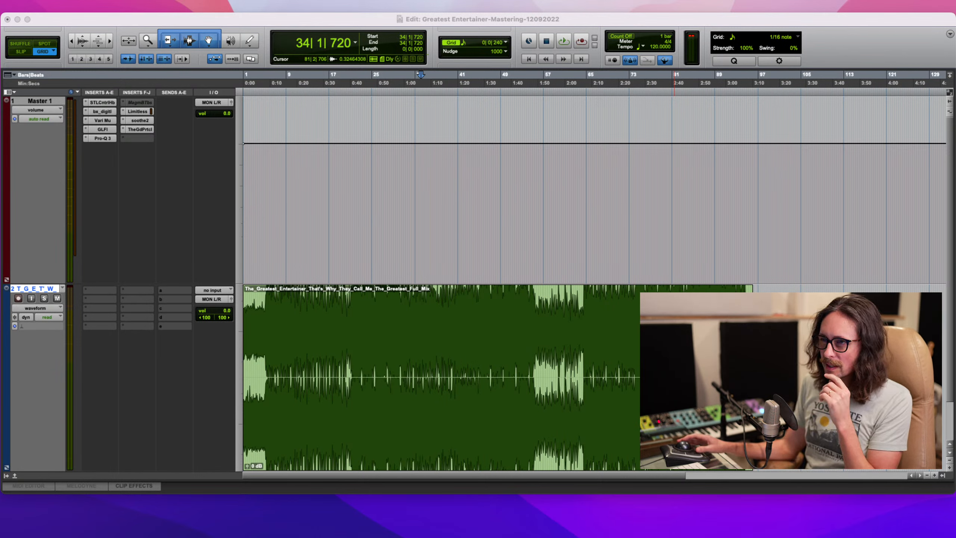
{"action": "left_click", "coordinate": [306, 174]}
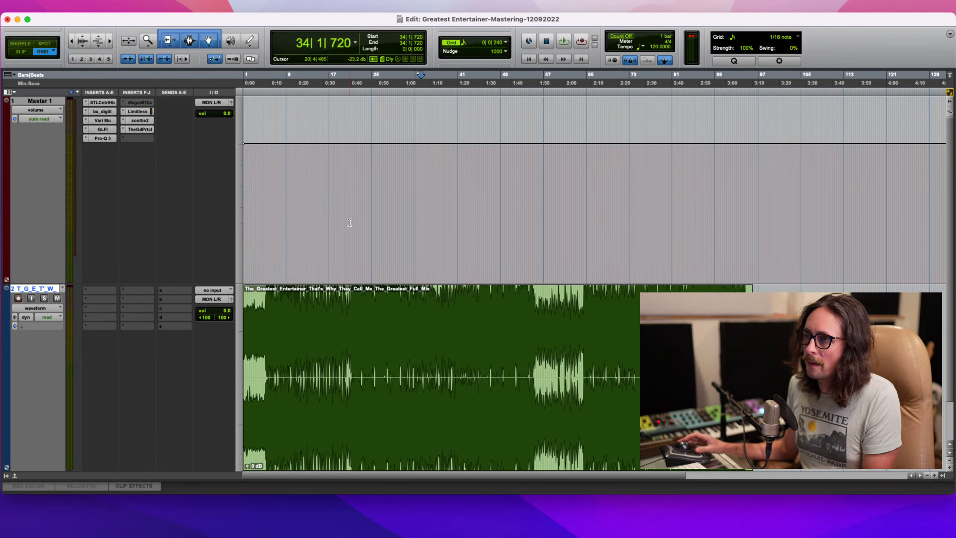
{"action": "left_click", "coordinate": [138, 112]}
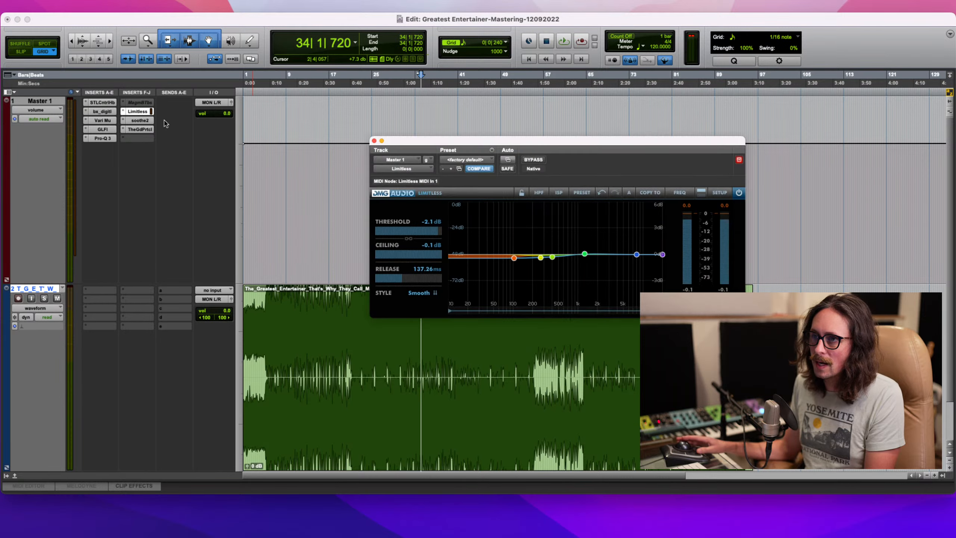
{"action": "mouse_move", "coordinate": [585, 254]}
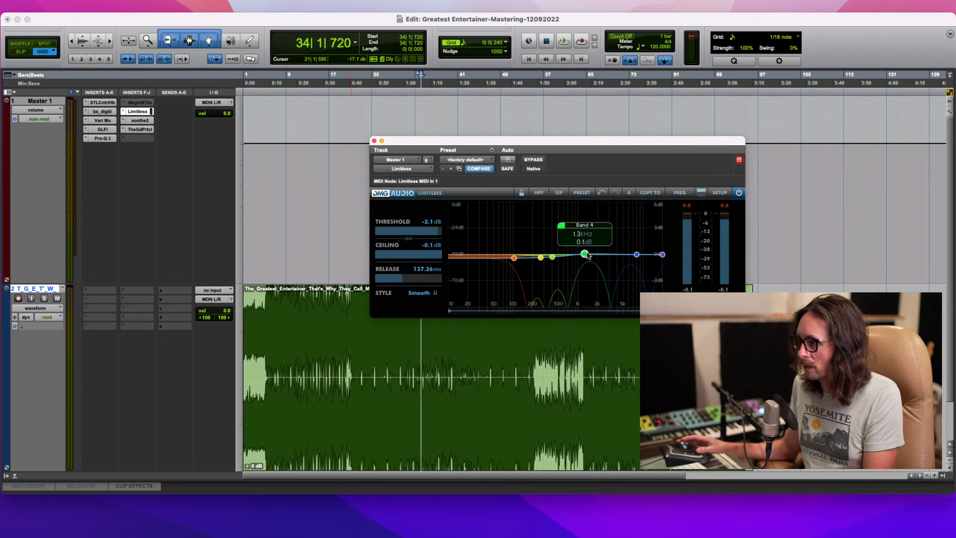
{"action": "left_click_drag", "start_coordinate": [585, 254], "coordinate": [585, 254]}
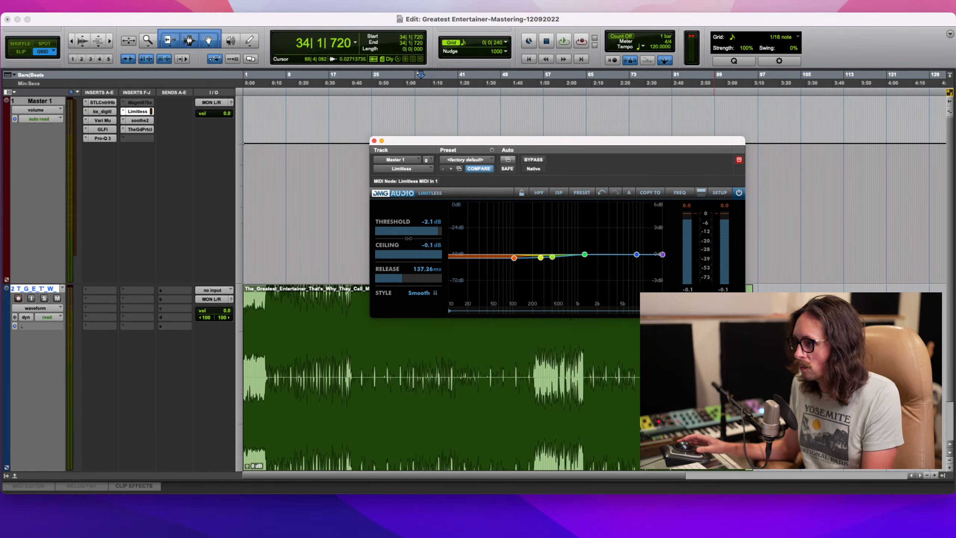
- Return to the session, play the master from 34|1|720, audition band 4 in Limitless, and stop playback
{"action": "key", "text": "super+Tab"}
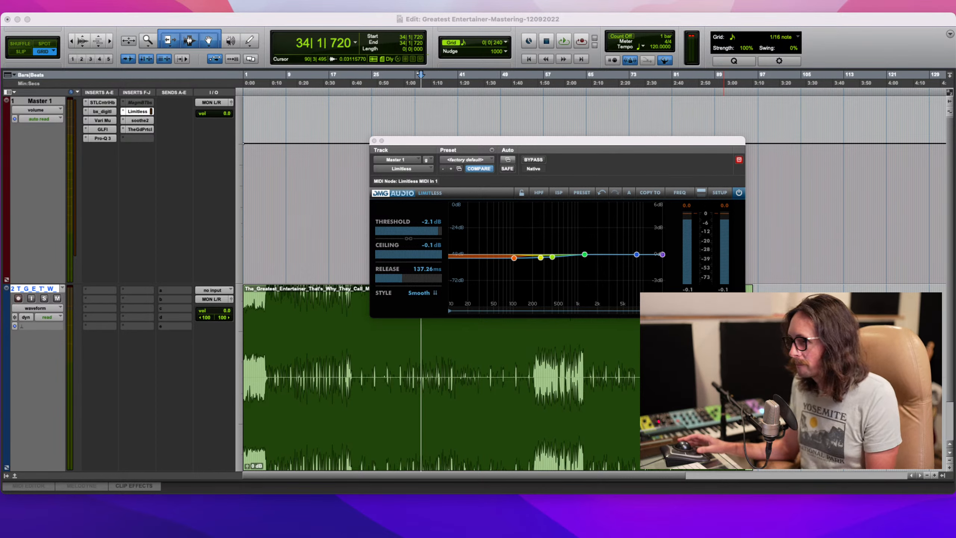
{"action": "left_click", "coordinate": [547, 19]}
{"action": "key", "text": "space"}
{"action": "mouse_move", "coordinate": [587, 254]}
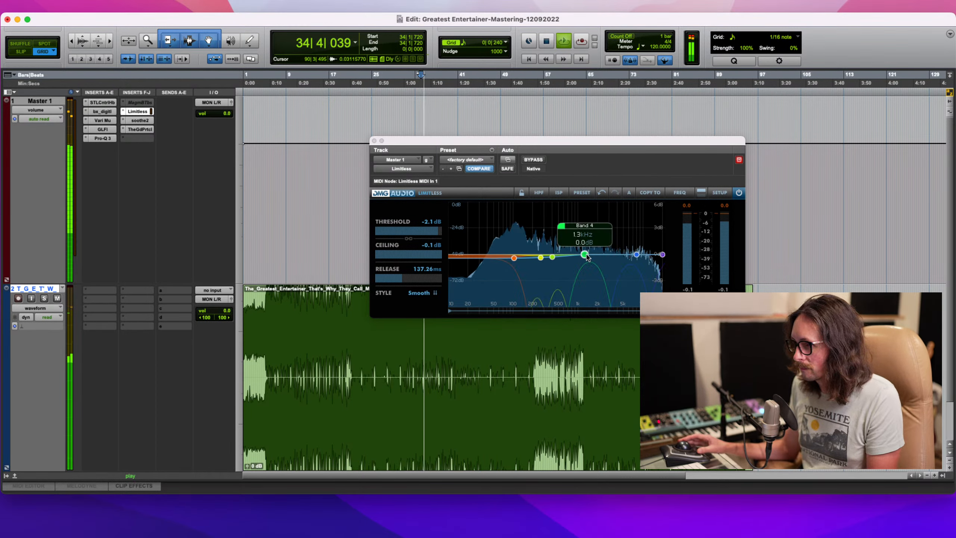
{"action": "left_click", "coordinate": [586, 257]}
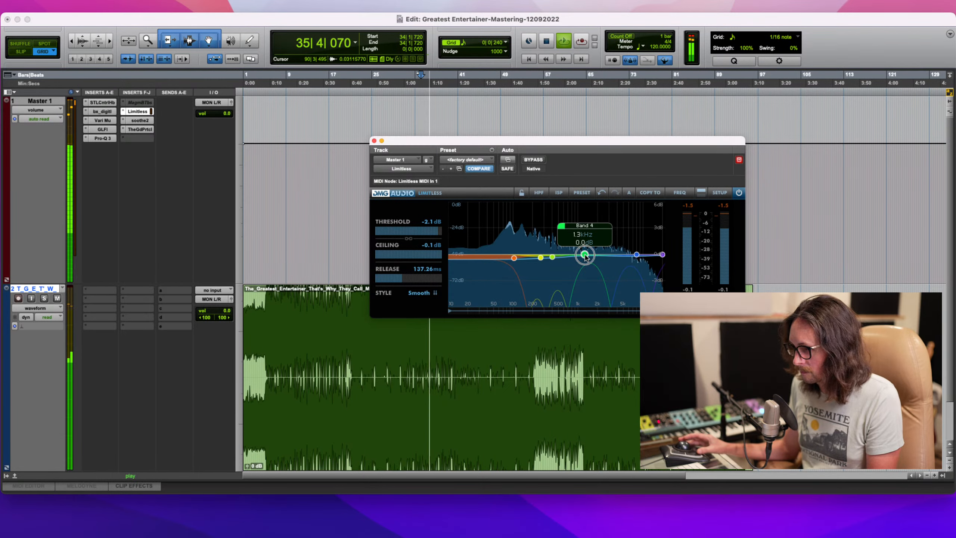
{"action": "key", "text": "space"}
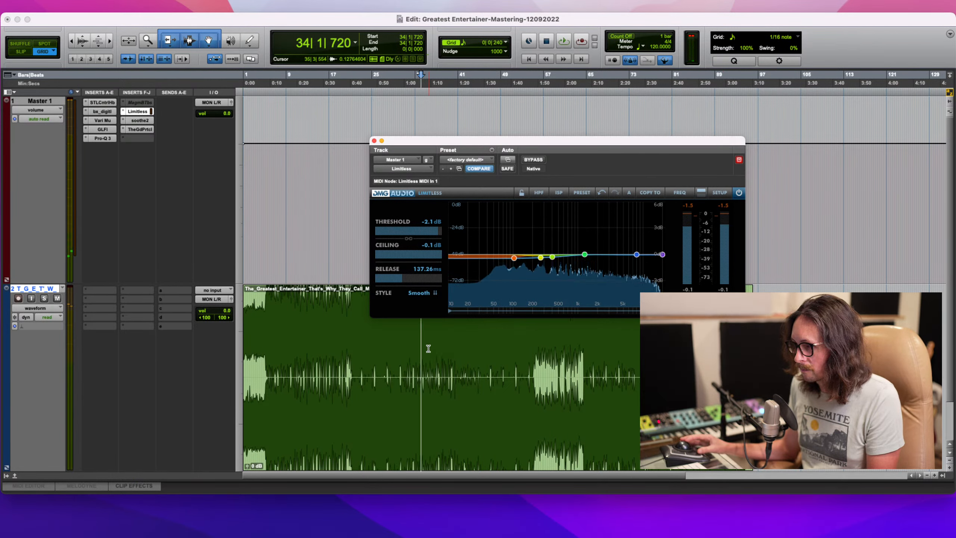
- Move the playback start to 34|2|720 on the mix track and play the master from there
{"action": "left_click", "coordinate": [429, 349]}
{"action": "key", "text": "space"}
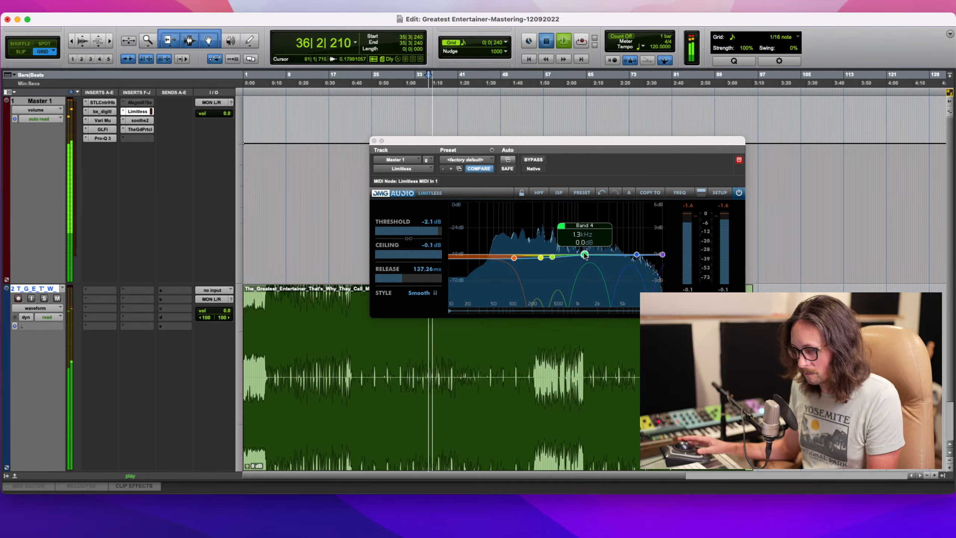
{"action": "key", "text": "space"}
{"action": "key", "text": "space"}
{"action": "left_click", "coordinate": [422, 352]}
{"action": "key", "text": "space"}
{"action": "key", "text": "space"}
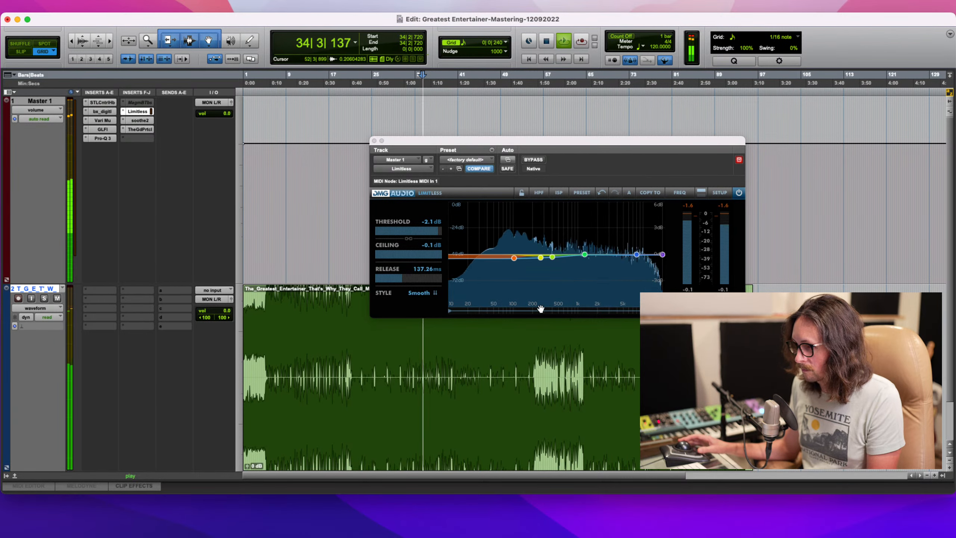
- Audition Limitless band 4 during playback and move it to about 2.4 kHz and -0.2 dB
{"action": "left_click", "coordinate": [584, 255]}
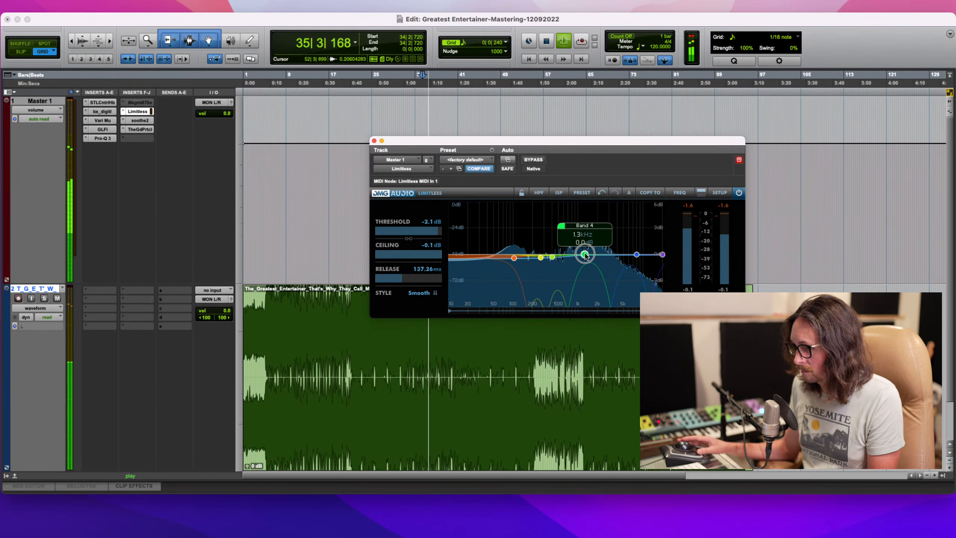
{"action": "key", "text": "space"}
{"action": "key", "text": "space"}
{"action": "left_click_drag", "start_coordinate": [590, 256], "coordinate": [593, 256]}
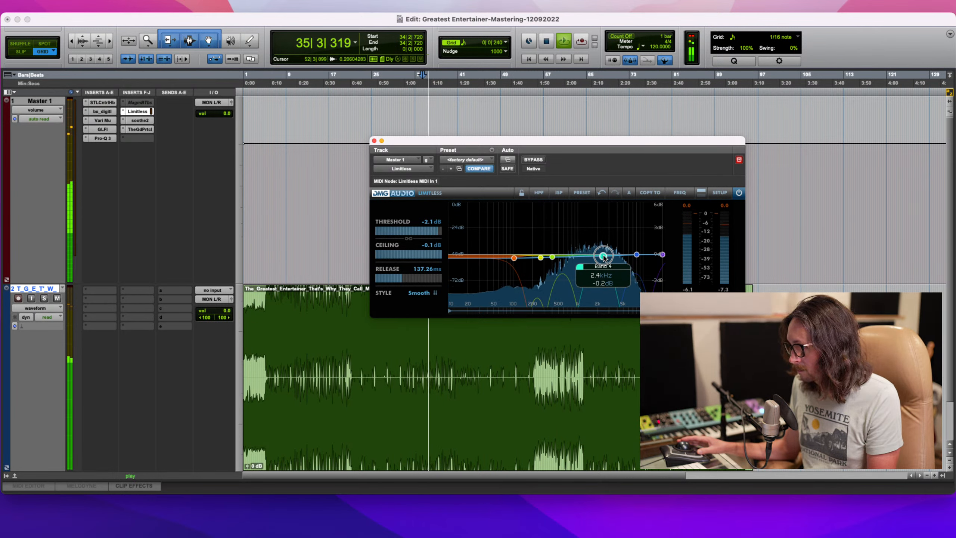
{"action": "key", "text": "space"}
{"action": "key", "text": "space"}
{"action": "left_click", "coordinate": [604, 257]}
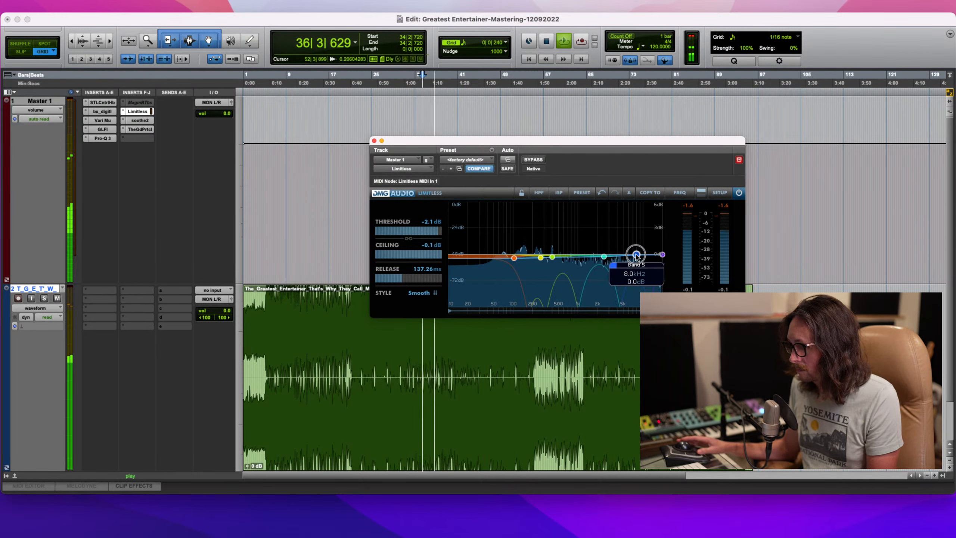
- Move Limitless band 5 slightly lower in frequency and gain, and replay the section from 34|2|720
{"action": "mouse_move", "coordinate": [639, 256]}
{"action": "left_mouse_down"}
{"action": "mouse_move", "coordinate": [620, 257]}
{"action": "mouse_move", "coordinate": [632, 257]}
{"action": "left_mouse_up"}
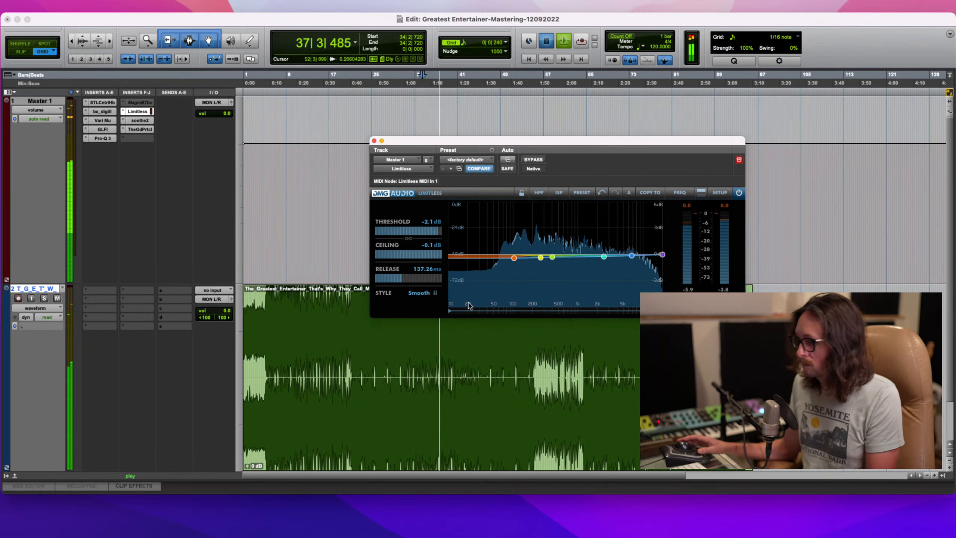
{"action": "key", "text": "space"}
{"action": "key", "text": "space"}
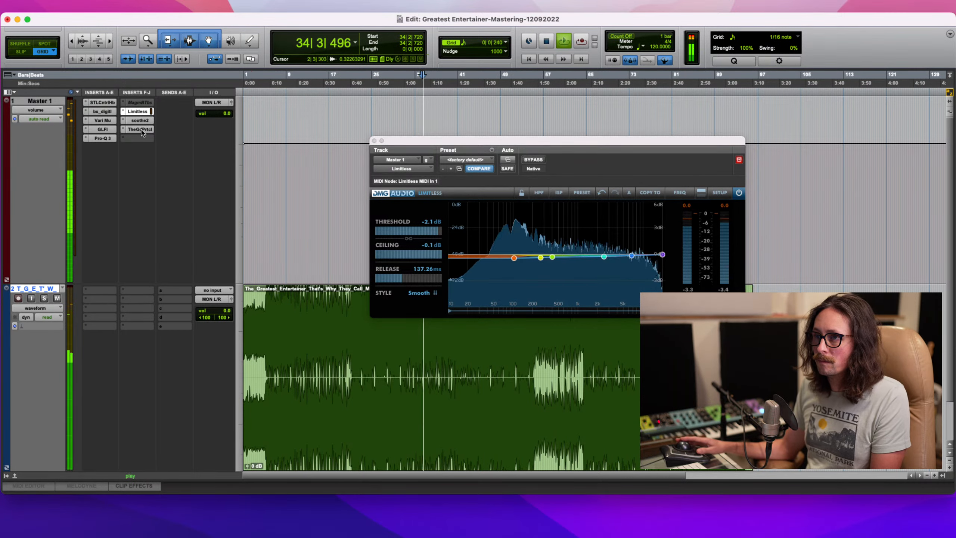
- Open soothe2 on the master, listen to its delta signal, and raise the sharpness to 6.5
{"action": "left_click", "coordinate": [140, 128]}
{"action": "left_click", "coordinate": [140, 121]}
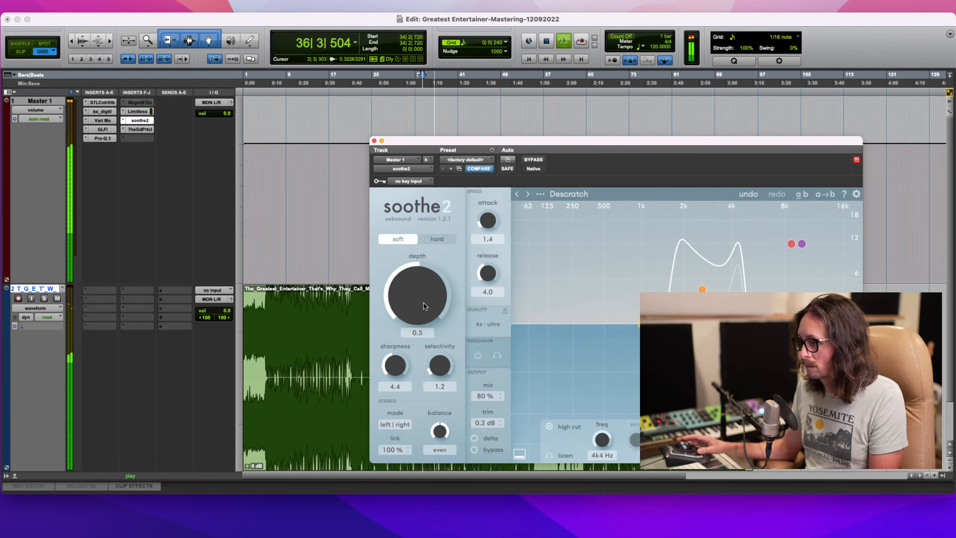
{"action": "mouse_move", "coordinate": [402, 369]}
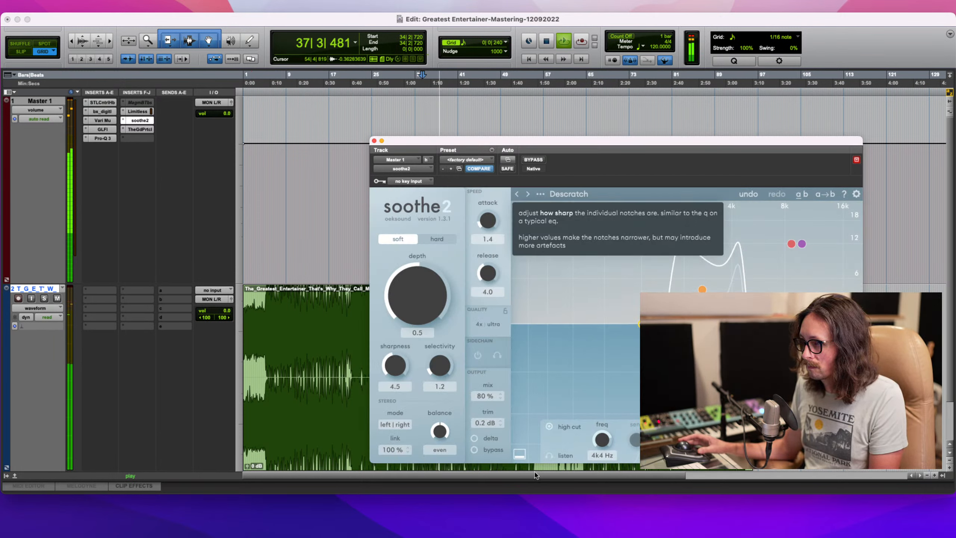
{"action": "left_click", "coordinate": [475, 439]}
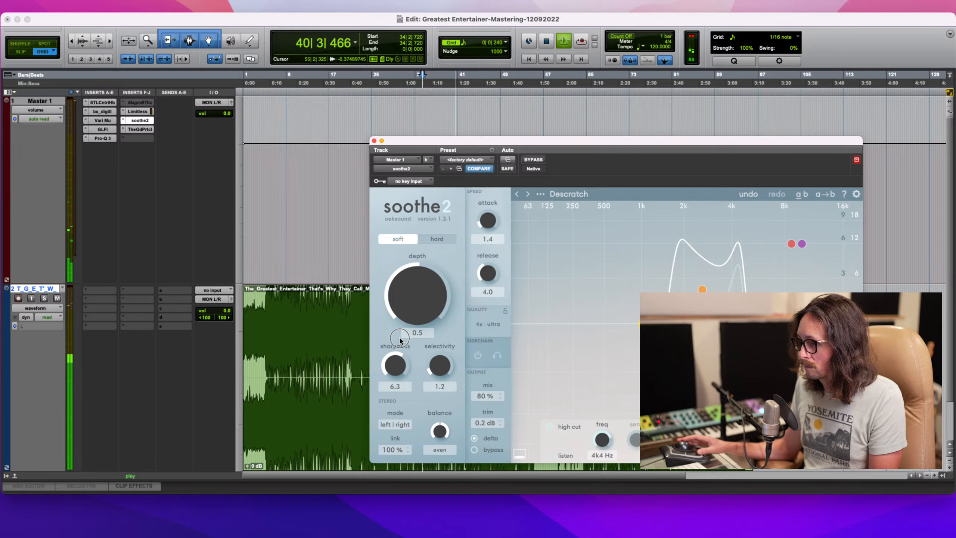
{"action": "key", "text": "space"}
{"action": "key", "text": "space"}
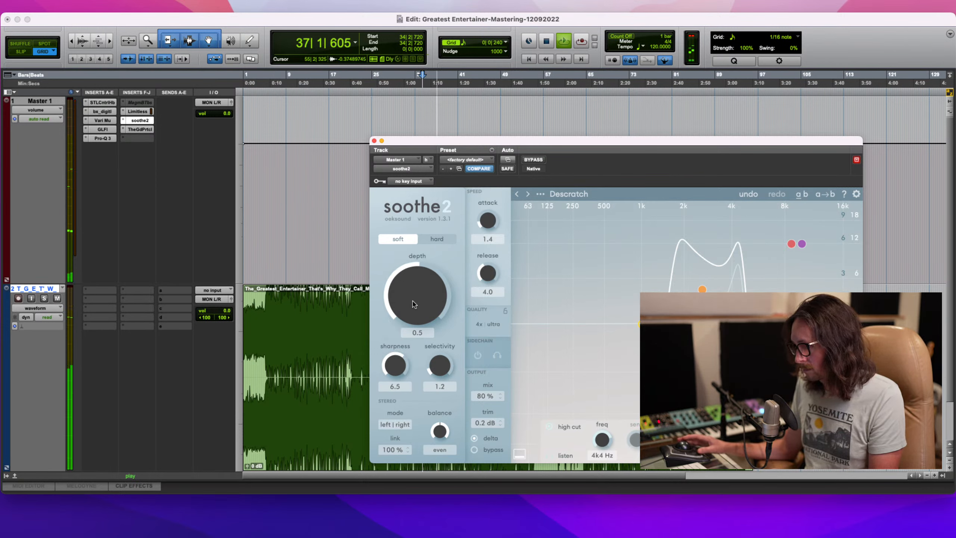
- Set soothe2's depth to 0.9 and release to 3.6 while auditioning the delta signal, dismissing the CPU overload error
{"action": "mouse_move", "coordinate": [415, 302]}
{"action": "left_mouse_down"}
{"action": "mouse_move", "coordinate": [418, 291]}
{"action": "mouse_move", "coordinate": [419, 303]}
{"action": "left_mouse_up"}
{"action": "key", "text": "space"}
{"action": "key", "text": "space"}
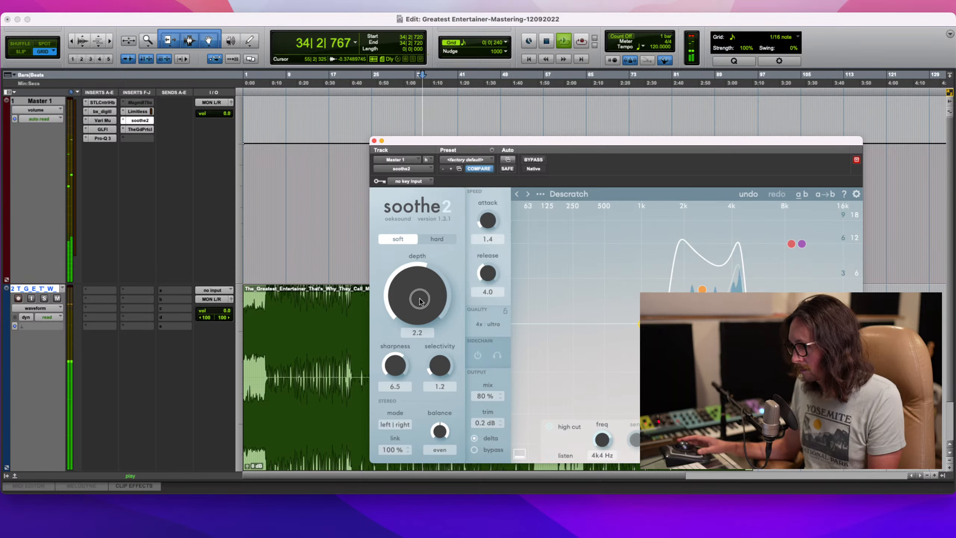
{"action": "left_click", "coordinate": [419, 299]}
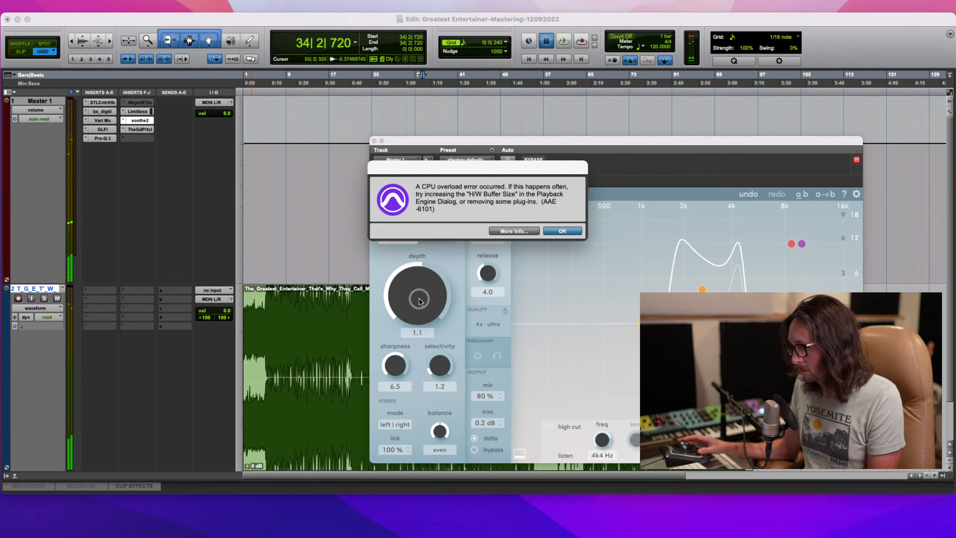
{"action": "left_click", "coordinate": [571, 231]}
{"action": "key", "text": "space"}
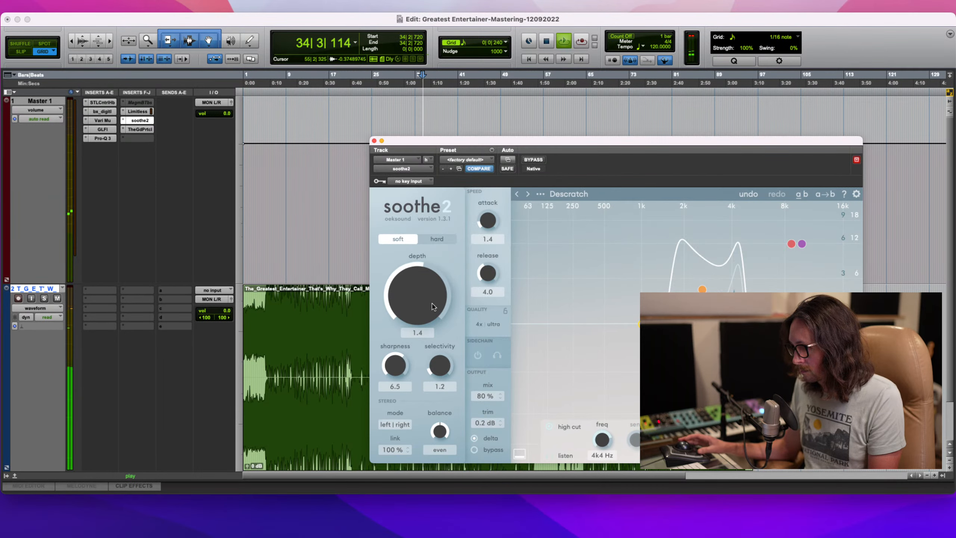
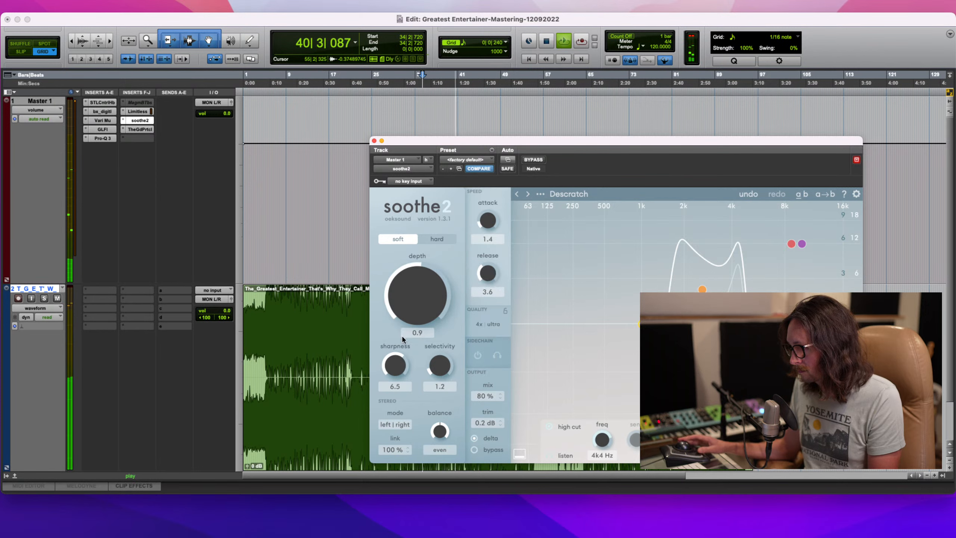
{"action": "key", "text": "space"}
{"action": "key", "text": "space"}
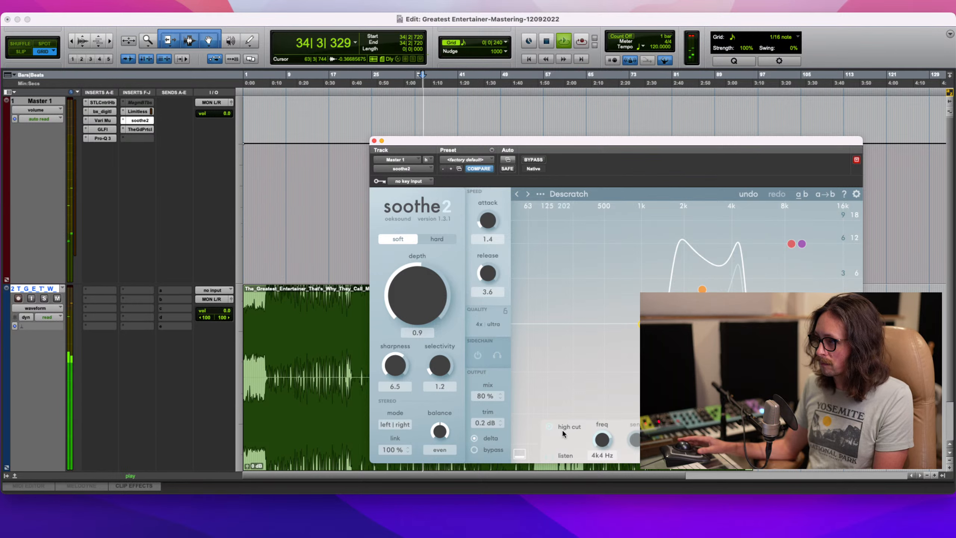
- Turn off soothe2's delta listening, set its trim to 0.1 dB, and try the mix at 100%
{"action": "key", "text": "space"}
{"action": "left_click", "coordinate": [474, 440]}
{"action": "key", "text": "space"}
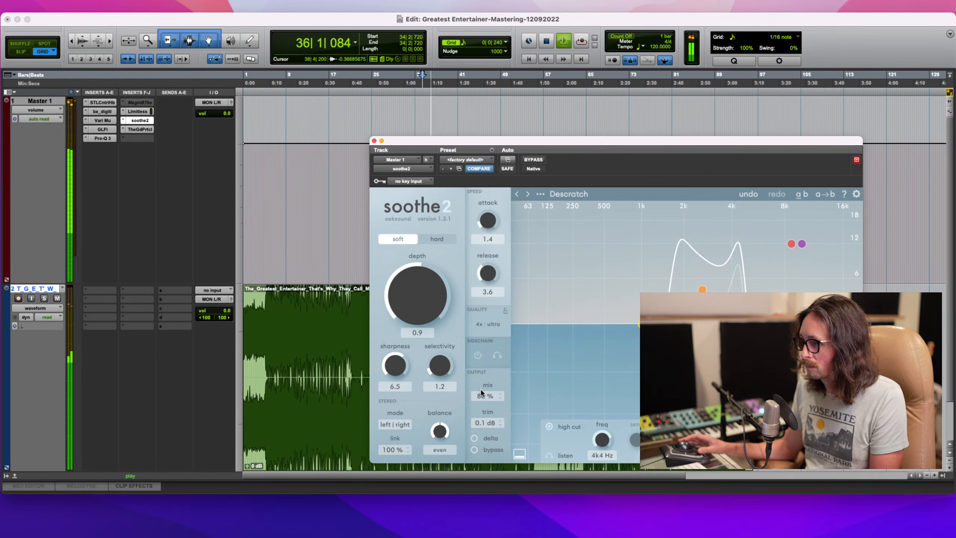
{"action": "mouse_move", "coordinate": [484, 398]}
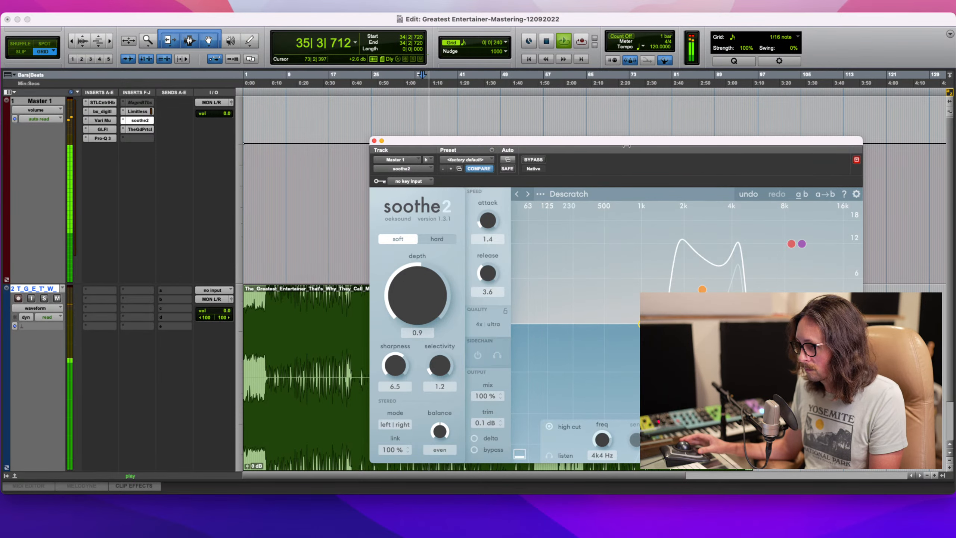
- Move the soothe2 window so its full graph is unobstructed and set the mix to 78% while replaying the section
{"action": "left_click_drag", "start_coordinate": [627, 145], "coordinate": [383, 115]}
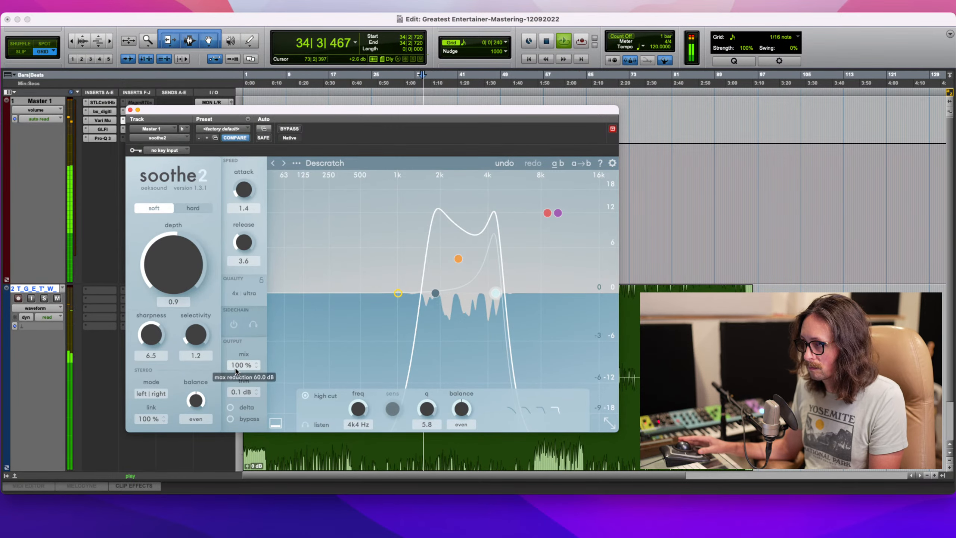
{"action": "left_click_drag", "start_coordinate": [236, 371], "coordinate": [241, 389]}
{"action": "key", "text": "space"}
{"action": "key", "text": "space"}
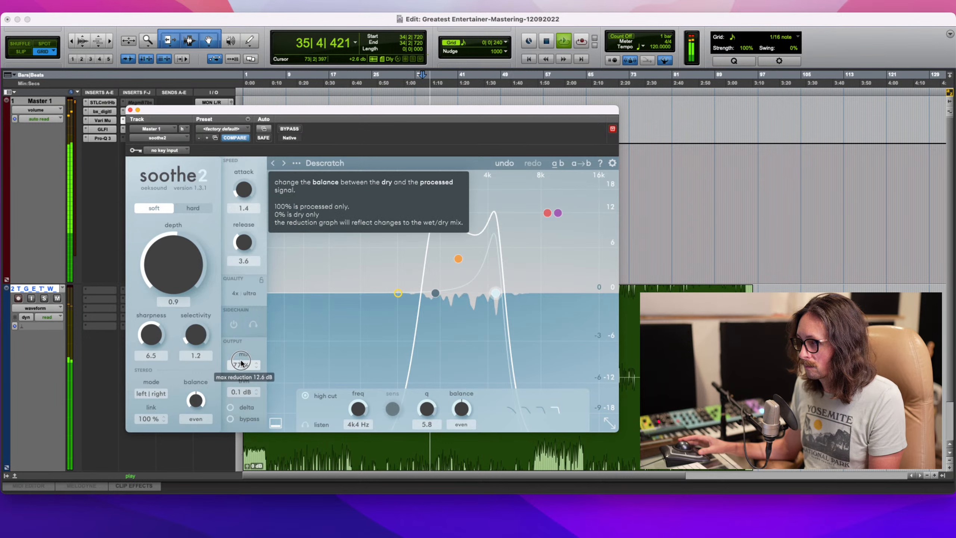
{"action": "key", "text": "space"}
{"action": "key", "text": "space"}
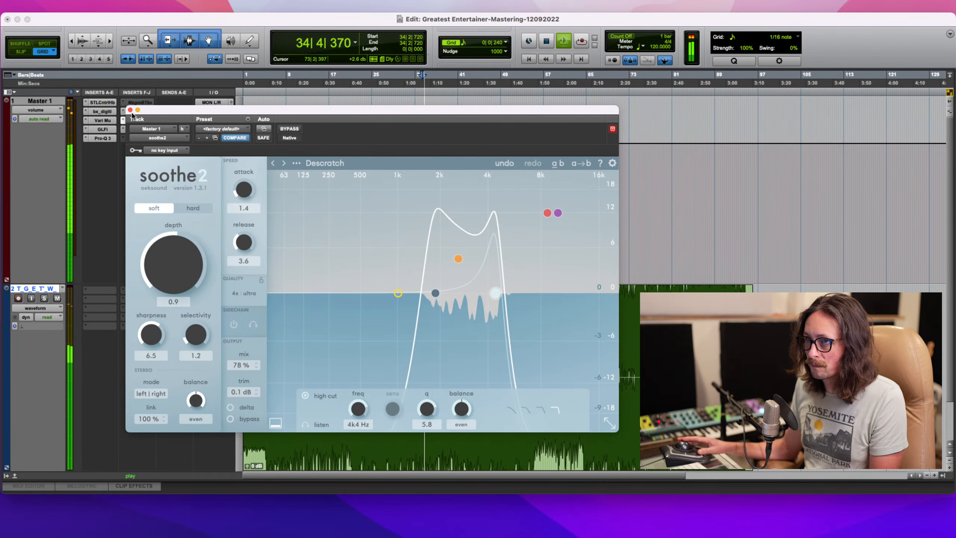
- Close soothe2, open Gullfoss Master on the master track, and set its boost to 1.3 dB
{"action": "left_click", "coordinate": [130, 110]}
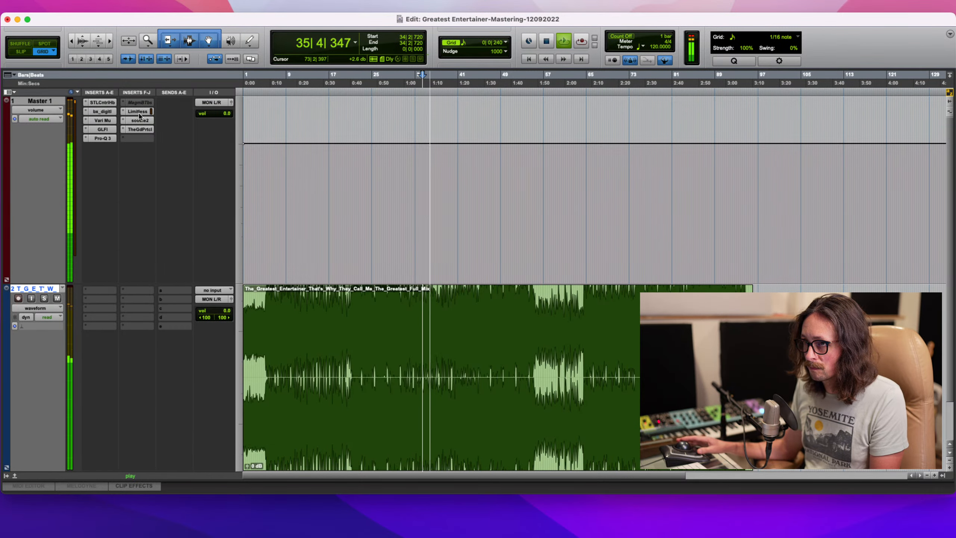
{"action": "left_click", "coordinate": [103, 130]}
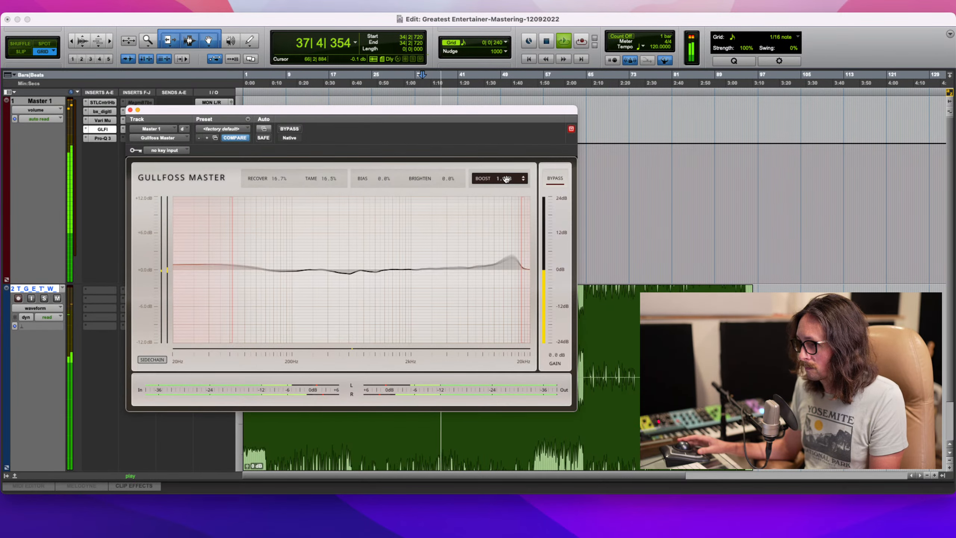
{"action": "left_click_drag", "start_coordinate": [506, 179], "coordinate": [505, 181]}
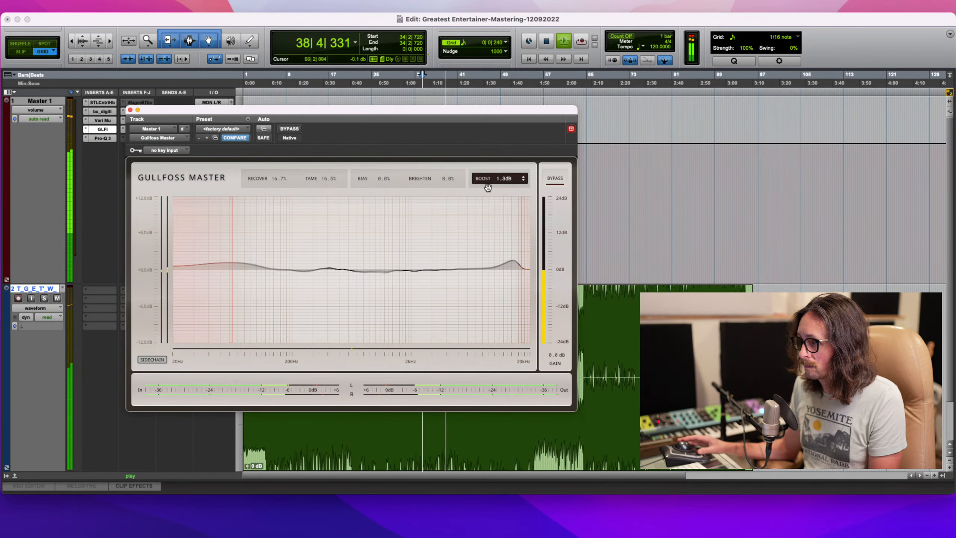
- Narrow Gullfoss Master's frequency range, with the lower limit at about 74 Hz, set tame to 18.5%, and replay the section
{"action": "left_click_drag", "start_coordinate": [522, 229], "coordinate": [521, 229]}
{"action": "left_click_drag", "start_coordinate": [233, 236], "coordinate": [241, 231]}
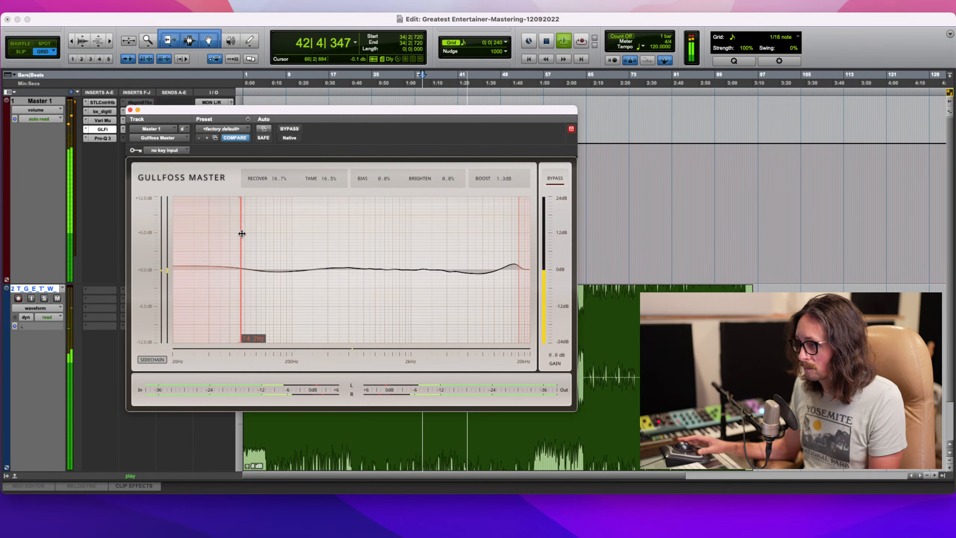
{"action": "left_click_drag", "start_coordinate": [329, 184], "coordinate": [330, 177]}
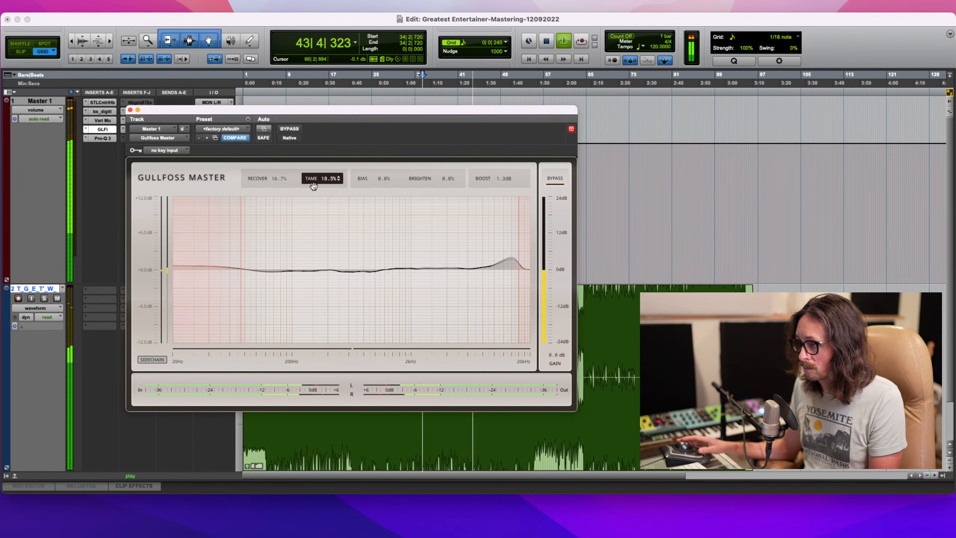
{"action": "key", "text": "space"}
{"action": "key", "text": "space"}
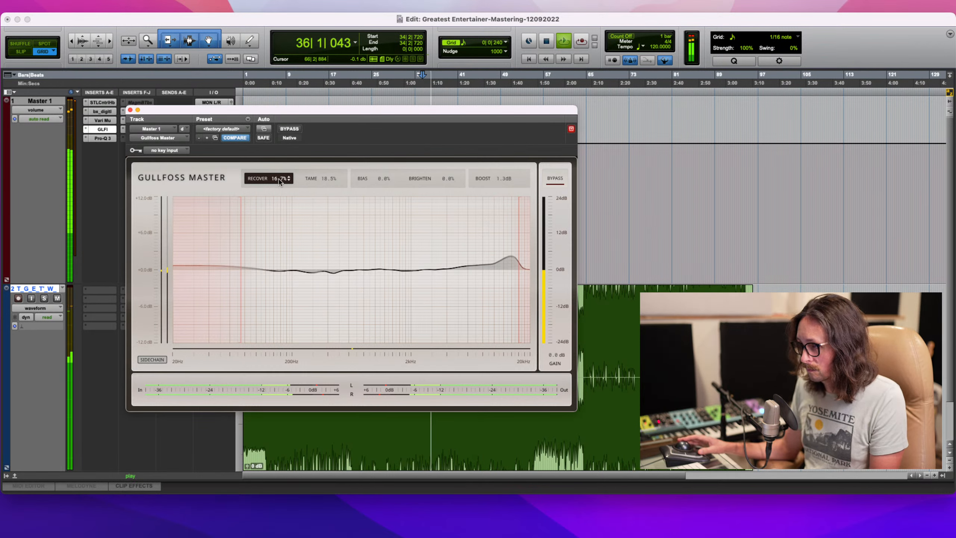
- Set Gullfoss Master's boost to 2.4 dB while auditioning from 34|2|720 and from 83|4|480
{"action": "left_click_drag", "start_coordinate": [506, 184], "coordinate": [505, 177]}
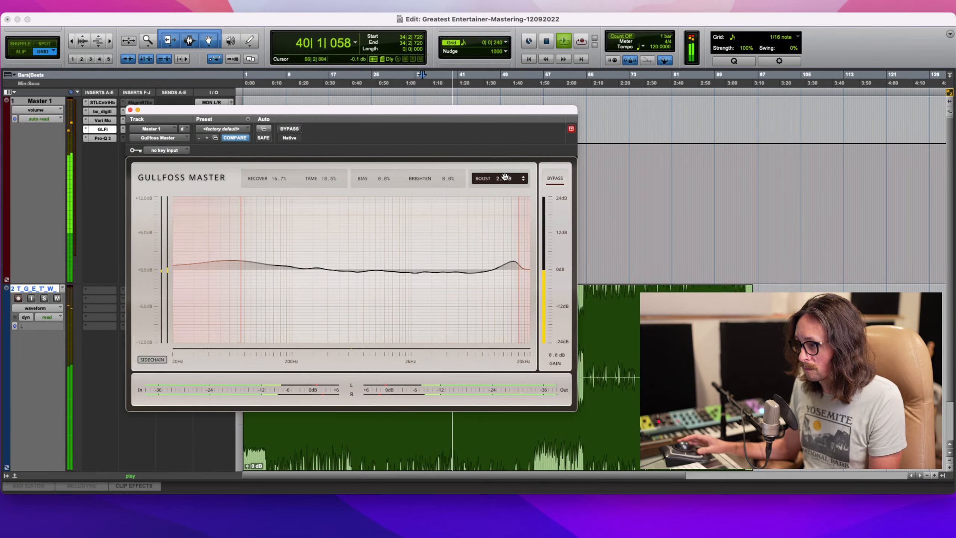
{"action": "key", "text": "space"}
{"action": "key", "text": "space"}
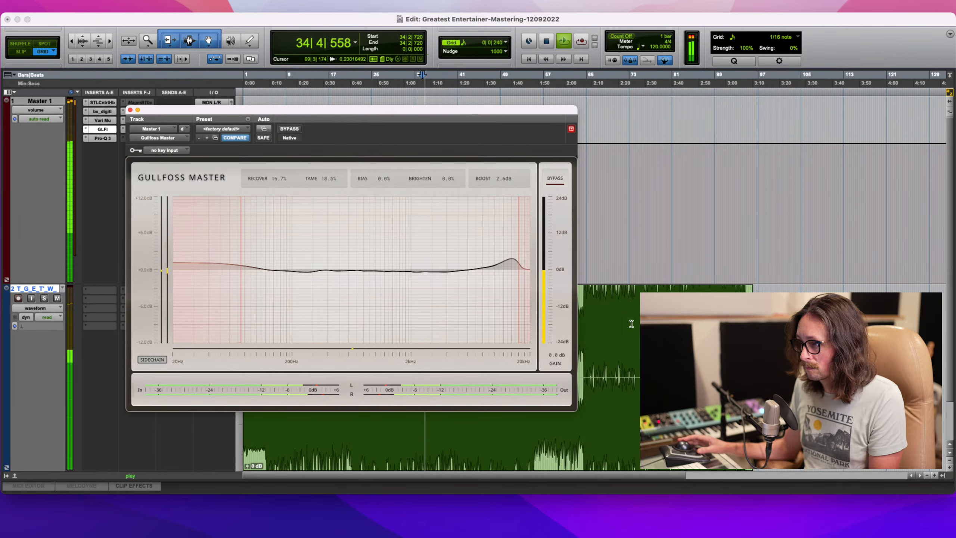
{"action": "left_click", "coordinate": [687, 321]}
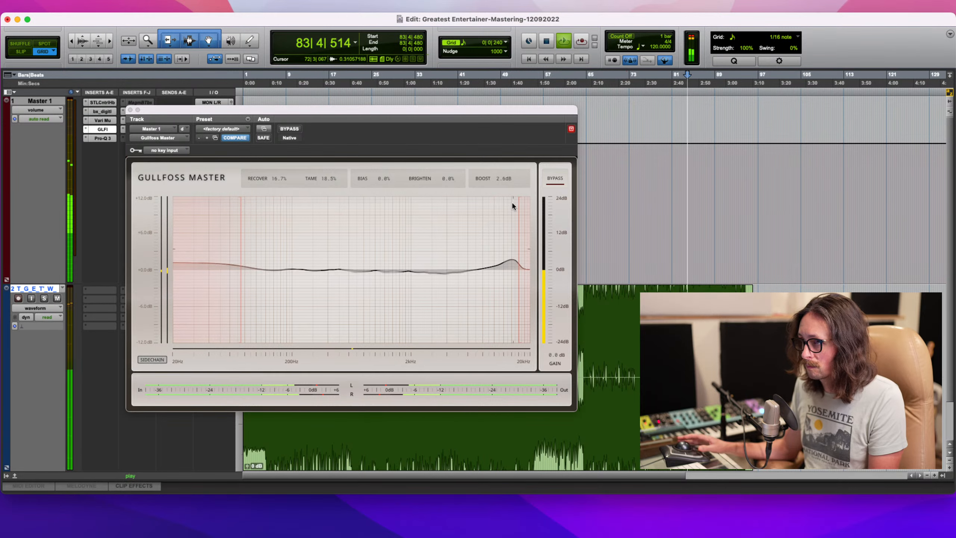
{"action": "left_click_drag", "start_coordinate": [499, 182], "coordinate": [500, 184]}
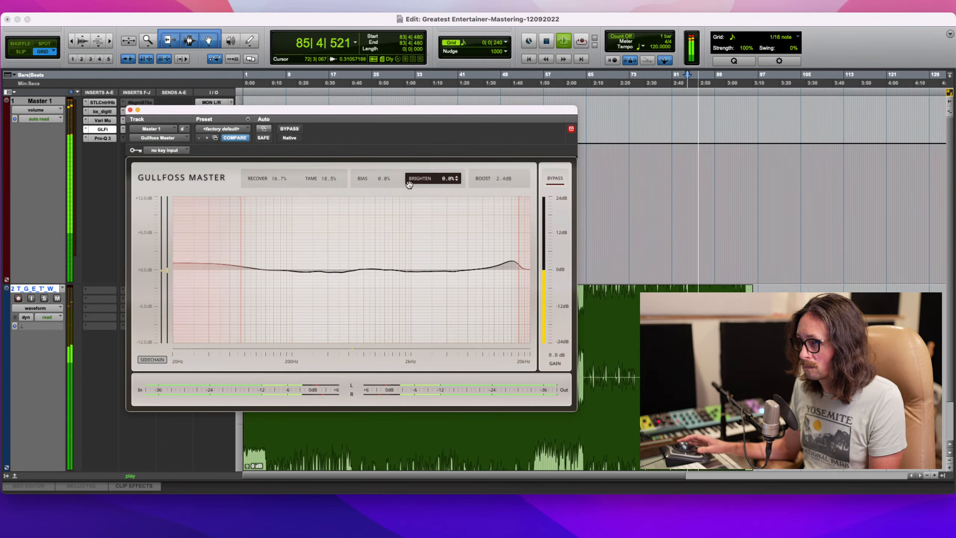
- Close Gullfoss Master and examine The God Particle's amount, limiter and gain reduction while the section plays
{"action": "left_click", "coordinate": [445, 183]}
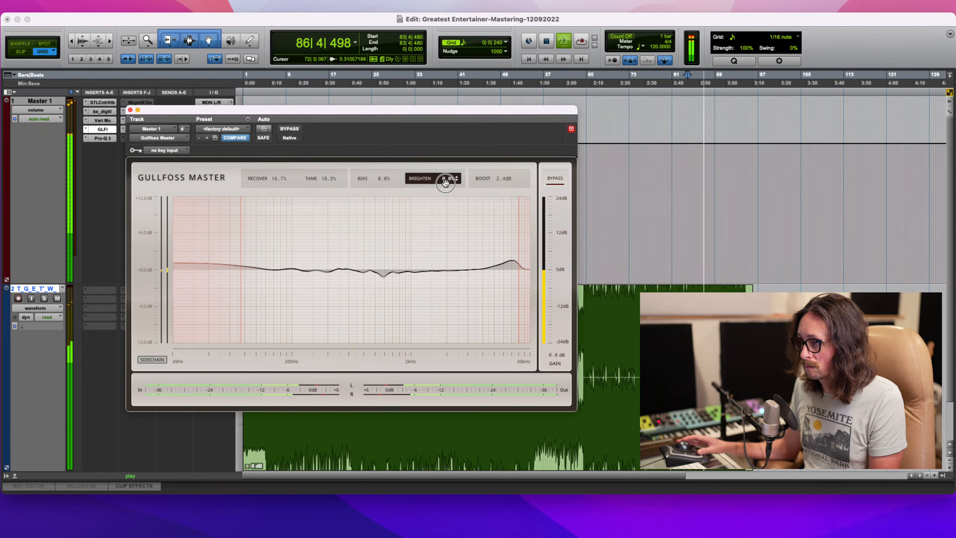
{"action": "left_click", "coordinate": [130, 109]}
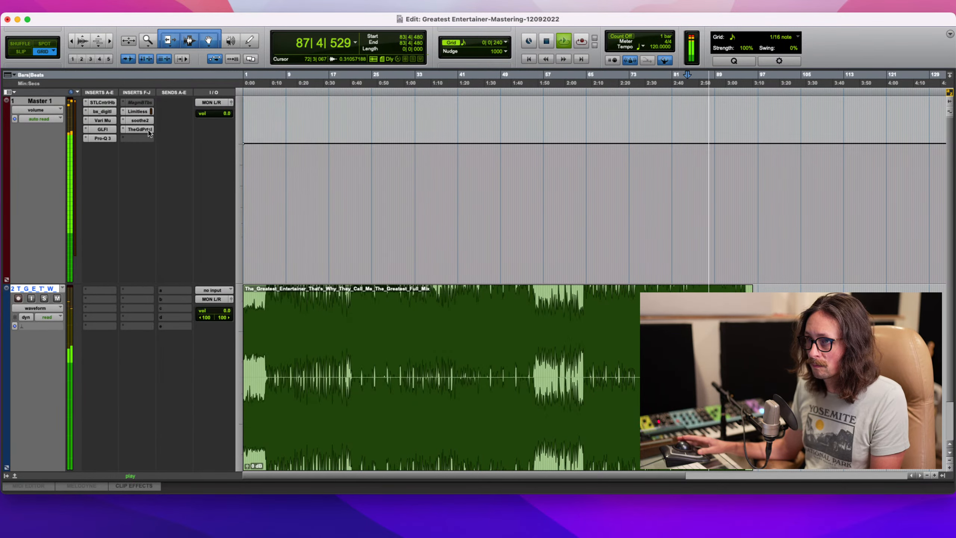
{"action": "left_click", "coordinate": [145, 131]}
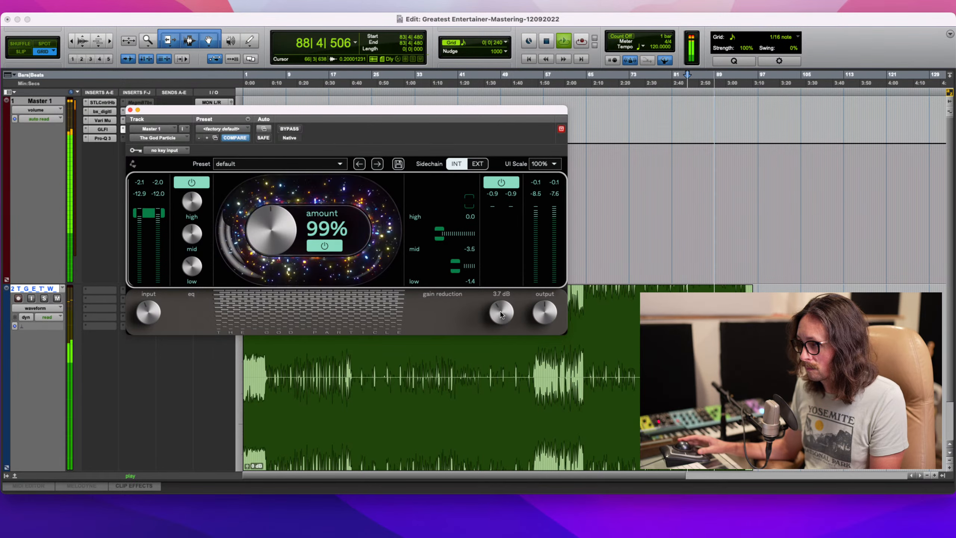
{"action": "mouse_move", "coordinate": [193, 236]}
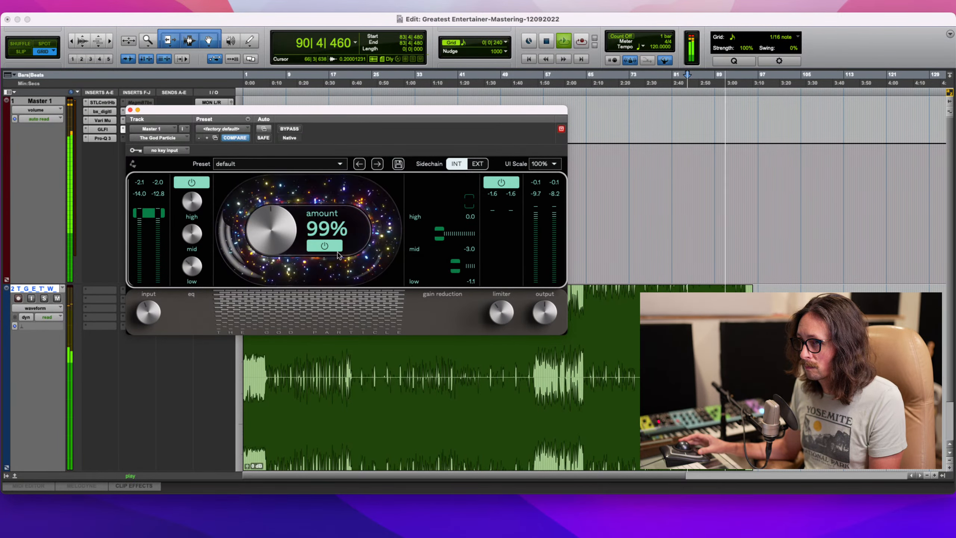
{"action": "mouse_move", "coordinate": [505, 312]}
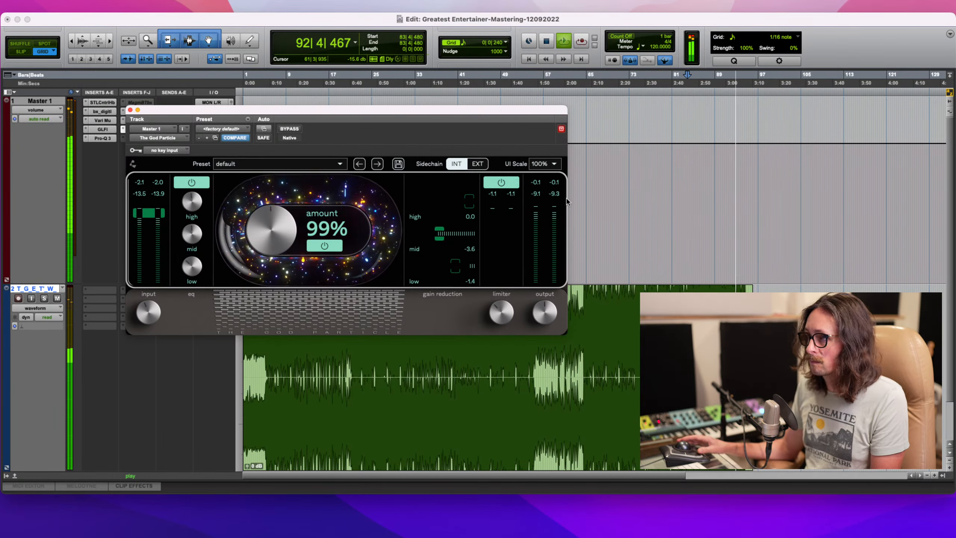
{"action": "left_click", "coordinate": [130, 110]}
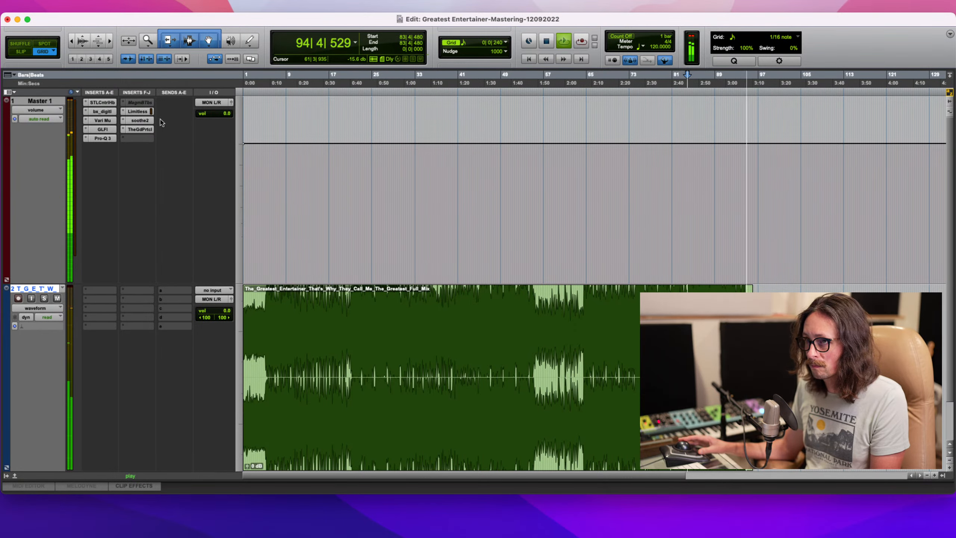
- In Limitless on the master track, set the threshold to -1.8 dB and the release to 120.56 ms while replaying the section
{"action": "left_click", "coordinate": [137, 111]}
{"action": "key", "text": "space"}
{"action": "key", "text": "space"}
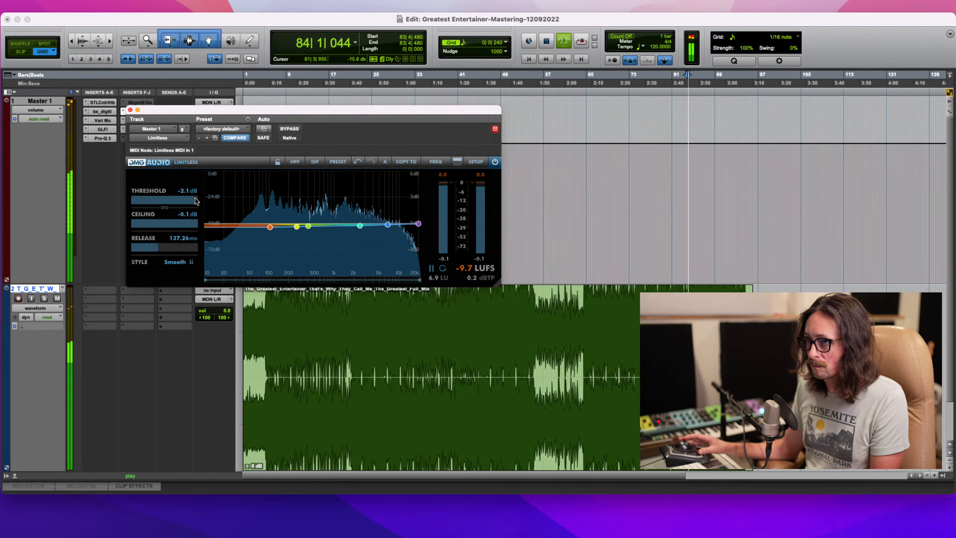
{"action": "left_click_drag", "start_coordinate": [198, 200], "coordinate": [193, 199]}
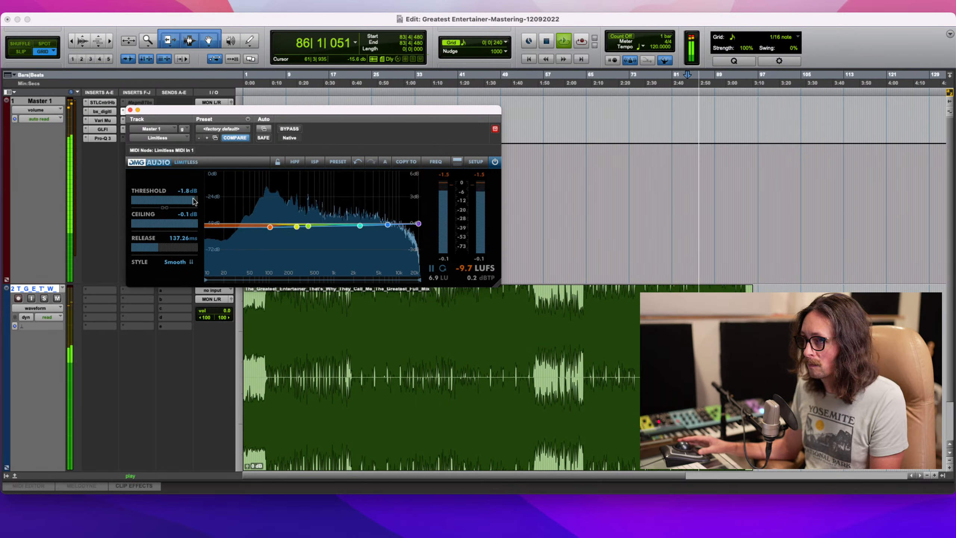
{"action": "left_click_drag", "start_coordinate": [164, 245], "coordinate": [154, 248]}
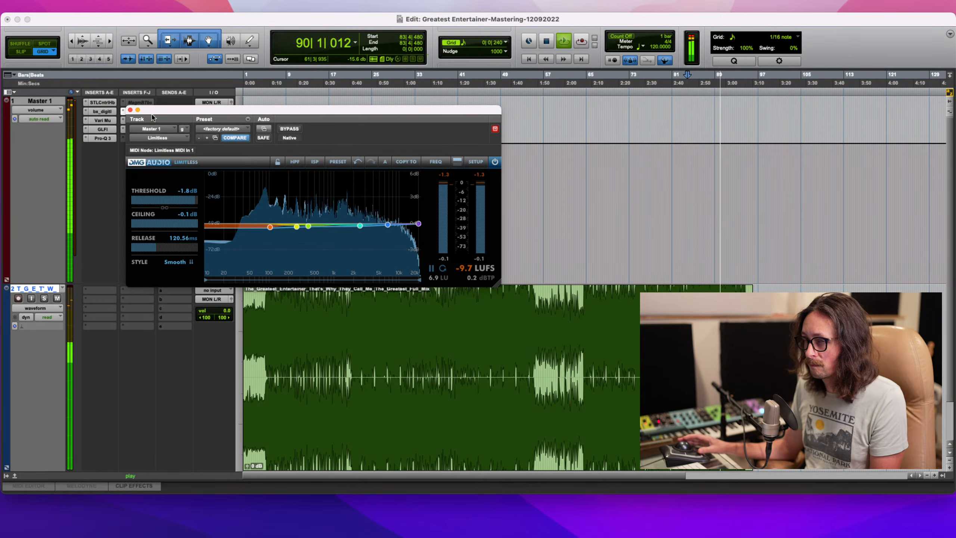
{"action": "left_click", "coordinate": [131, 110]}
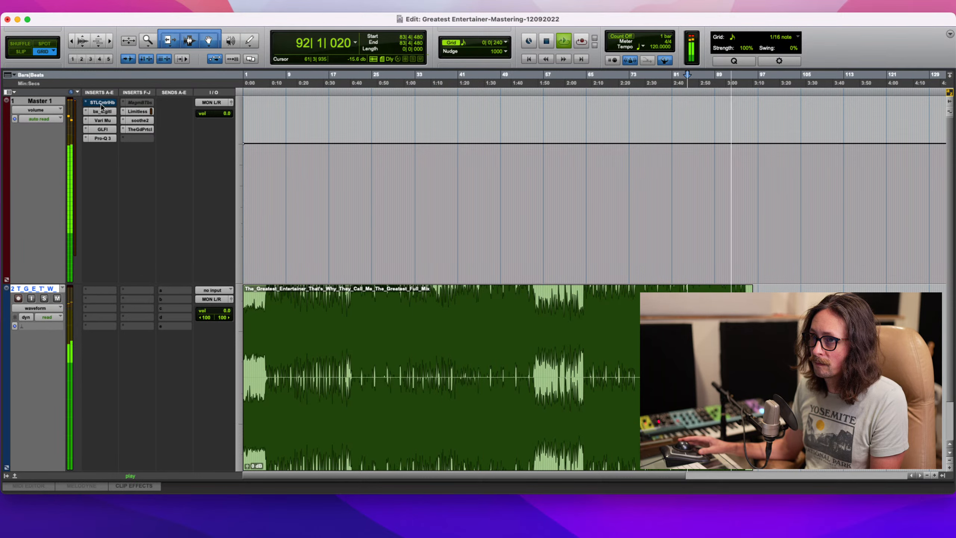
- Fine-tune the tube and tape amounts in STL ControlHub's Color section while replaying from 83|4|480, and close the plug-in
{"action": "left_click", "coordinate": [102, 105]}
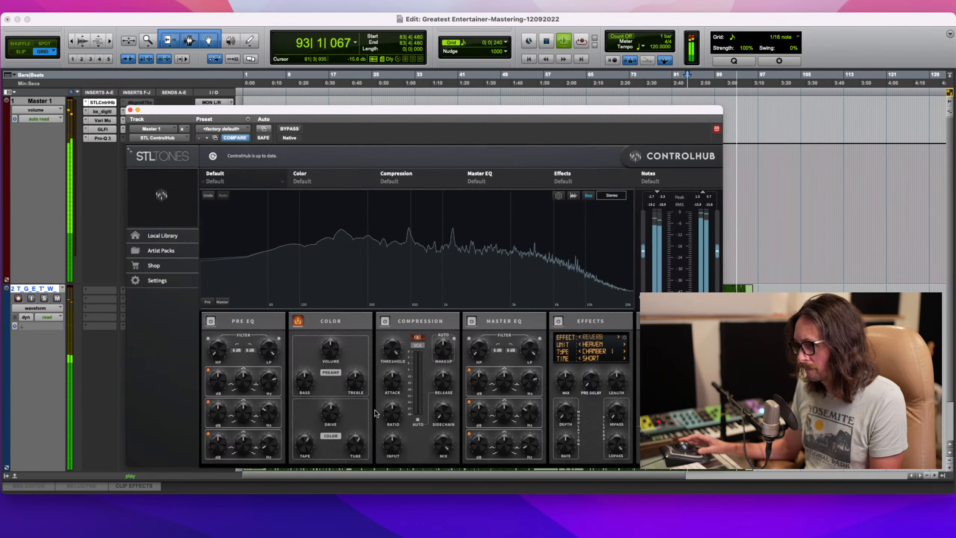
{"action": "left_click_drag", "start_coordinate": [332, 413], "coordinate": [356, 447]}
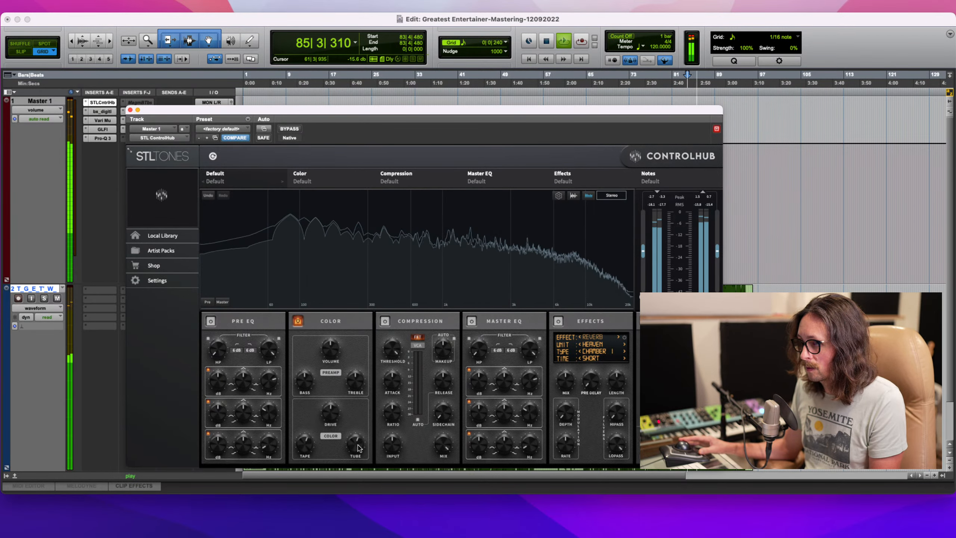
{"action": "left_click_drag", "start_coordinate": [360, 429], "coordinate": [359, 435]}
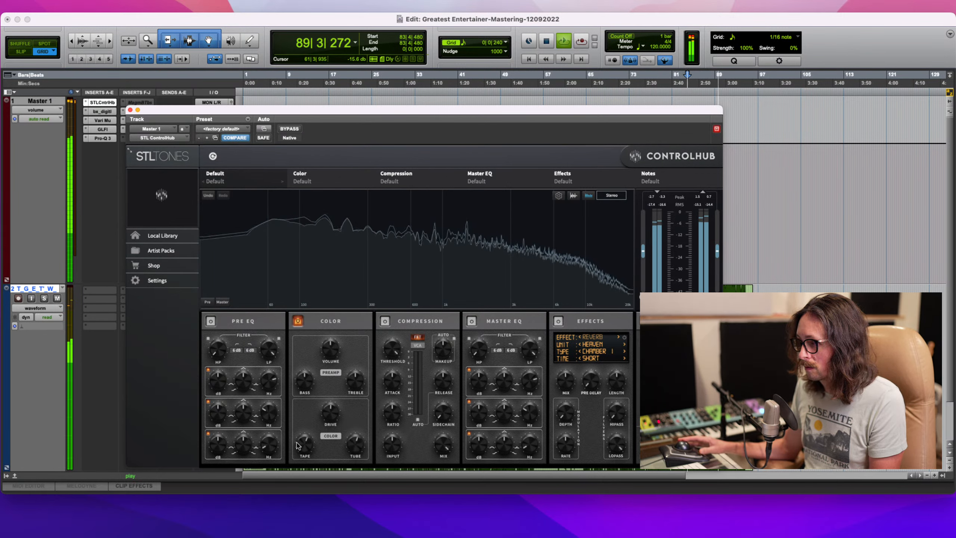
{"action": "left_click_drag", "start_coordinate": [307, 446], "coordinate": [309, 425]}
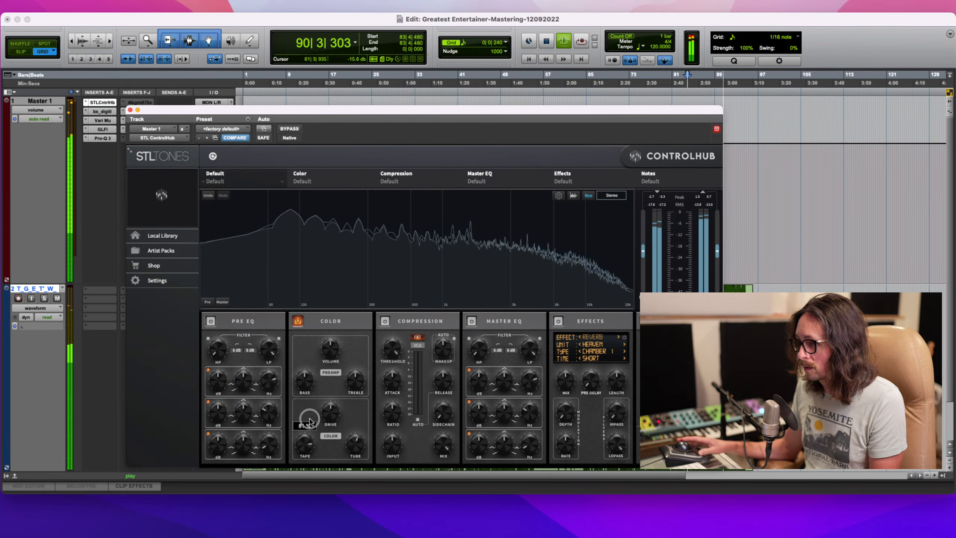
{"action": "left_click_drag", "start_coordinate": [309, 419], "coordinate": [306, 447]}
{"action": "left_click", "coordinate": [305, 447]}
{"action": "key", "text": "space"}
{"action": "key", "text": "space"}
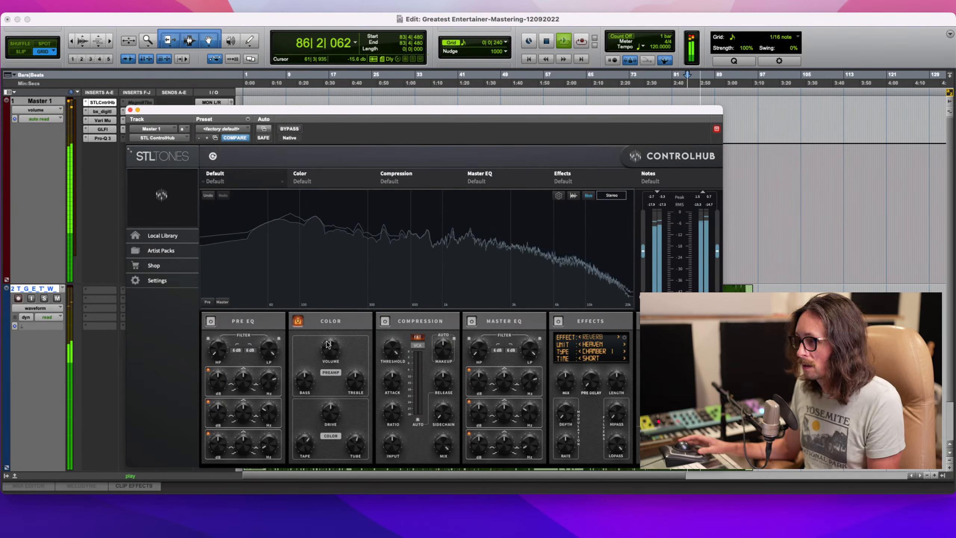
{"action": "left_click", "coordinate": [131, 109]}
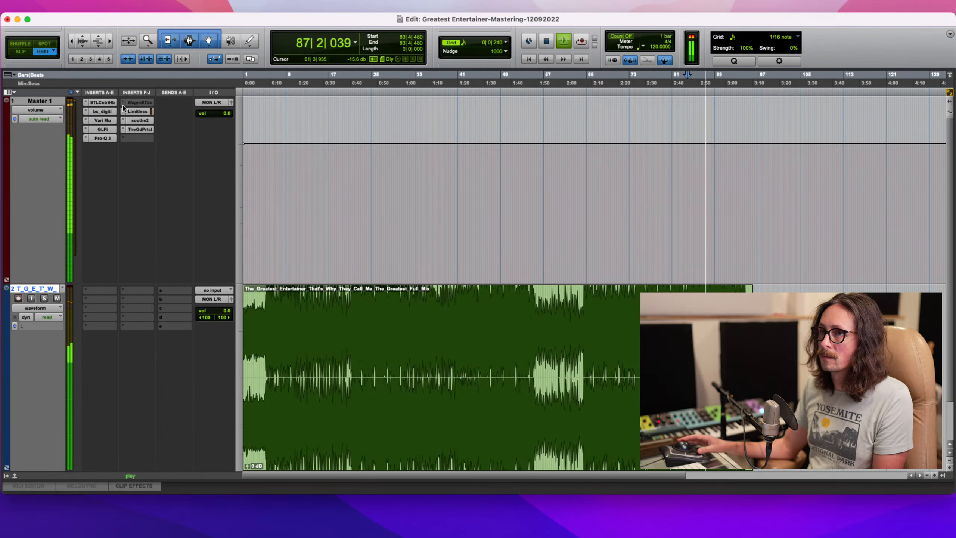
- Compare the processed and unprocessed mix by bypassing all active master-track plug-ins during playback, re-enabling them, and replaying the section
{"action": "left_click", "coordinate": [102, 101], "text": "super"}
{"action": "left_click", "coordinate": [103, 111], "text": "super"}
{"action": "left_click", "coordinate": [102, 120], "text": "super"}
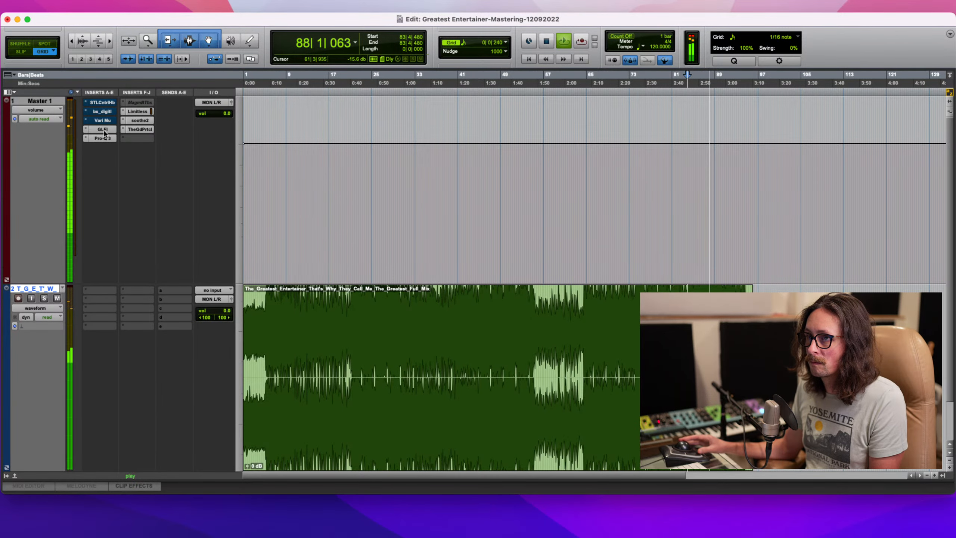
{"action": "left_click", "coordinate": [136, 112], "text": "super"}
{"action": "left_click", "coordinate": [137, 121], "text": "super"}
{"action": "left_click", "coordinate": [139, 129], "text": "super"}
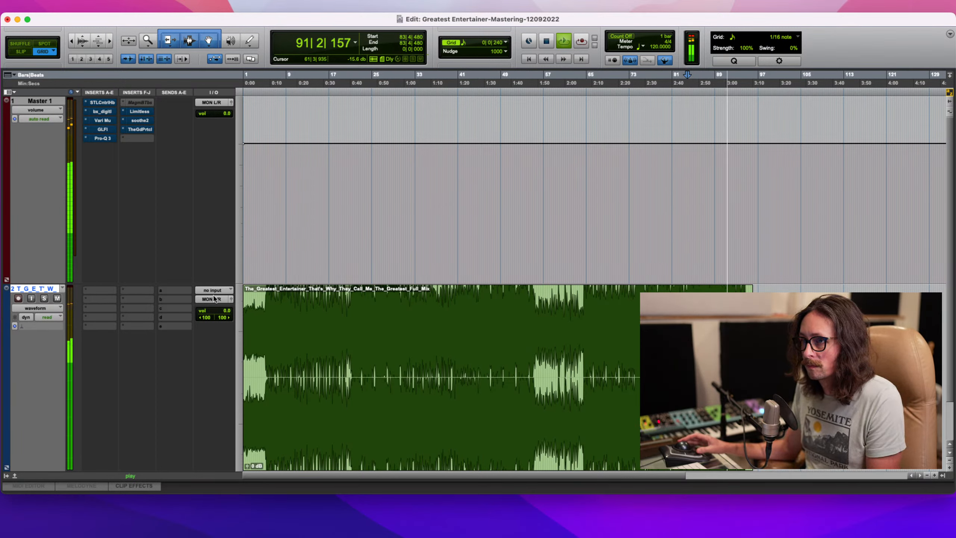
{"action": "key", "text": "space"}
{"action": "left_click", "coordinate": [99, 139]}
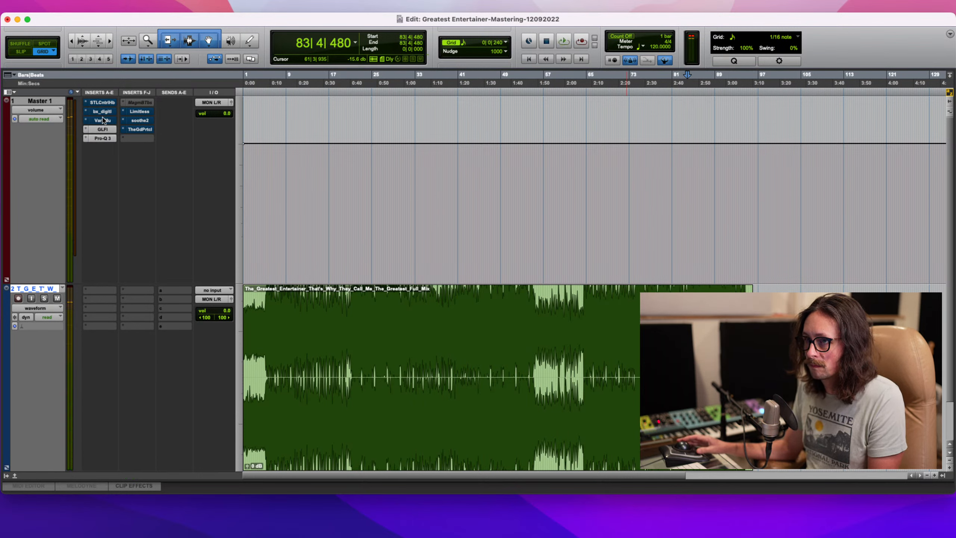
{"action": "left_click", "coordinate": [137, 130], "text": "super"}
{"action": "key", "text": "space"}
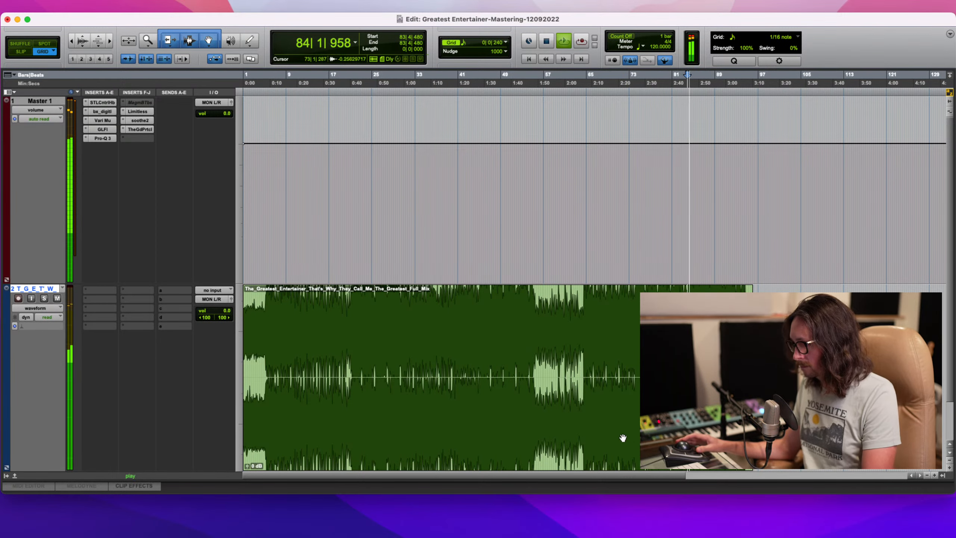
- In soothe2, set the high cut frequency to 4k6 Hz and its q to 3.9 while replaying the section
{"action": "left_click", "coordinate": [140, 121]}
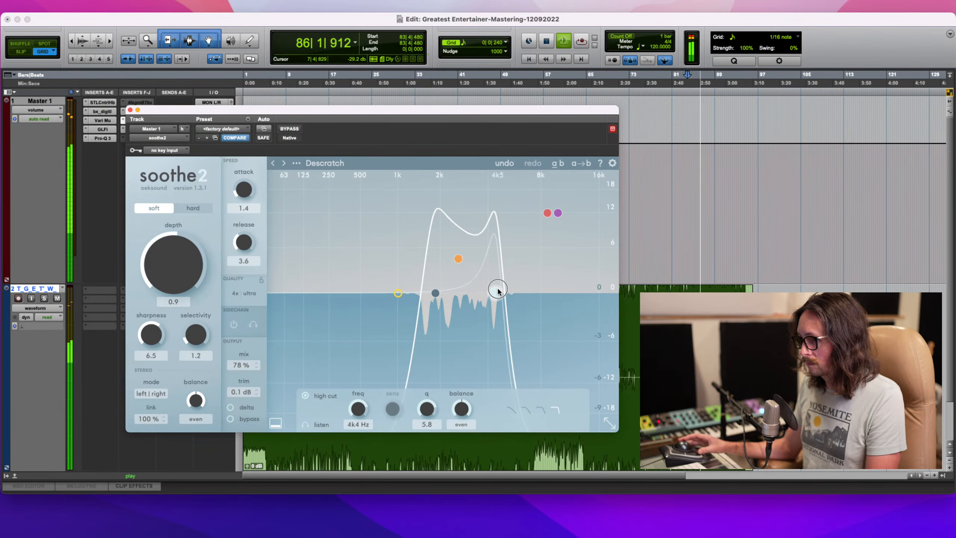
{"action": "mouse_move", "coordinate": [498, 291]}
{"action": "left_mouse_down"}
{"action": "mouse_move", "coordinate": [517, 303]}
{"action": "mouse_move", "coordinate": [501, 310]}
{"action": "left_mouse_up"}
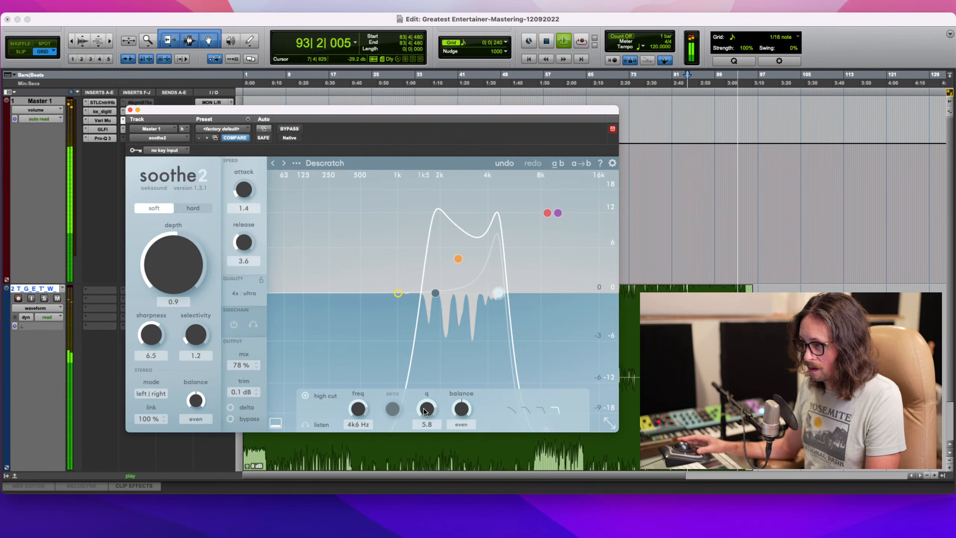
{"action": "mouse_move", "coordinate": [424, 411]}
{"action": "left_mouse_down"}
{"action": "mouse_move", "coordinate": [424, 424]}
{"action": "mouse_move", "coordinate": [427, 415]}
{"action": "left_mouse_up"}
{"action": "key", "text": "space"}
{"action": "key", "text": "space"}
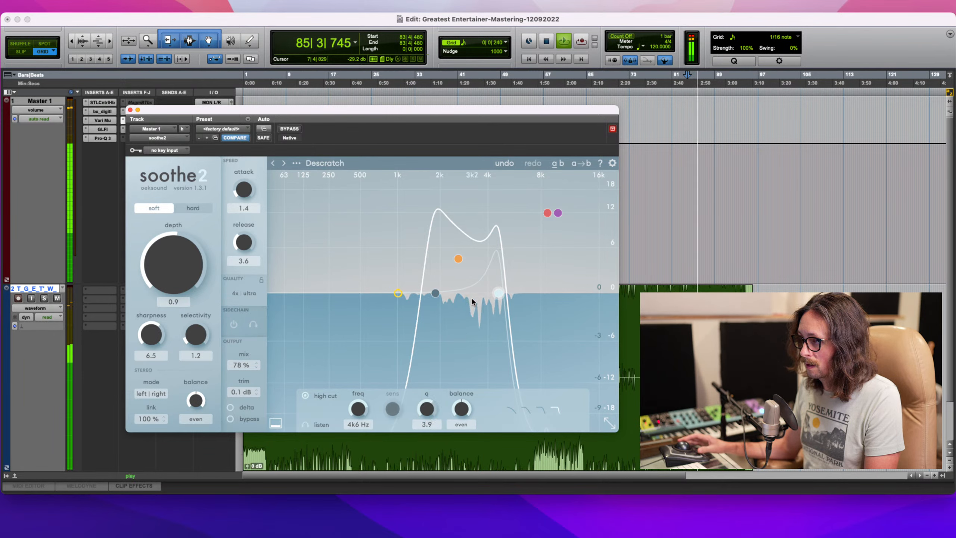
- Set soothe2's depth to 0.4 after trying 2.2 and 0.7, comparing the sound with the plug-in bypassed and active
{"action": "mouse_move", "coordinate": [181, 257]}
{"action": "left_mouse_down"}
{"action": "mouse_move", "coordinate": [194, 223]}
{"action": "mouse_move", "coordinate": [181, 258]}
{"action": "left_mouse_up"}
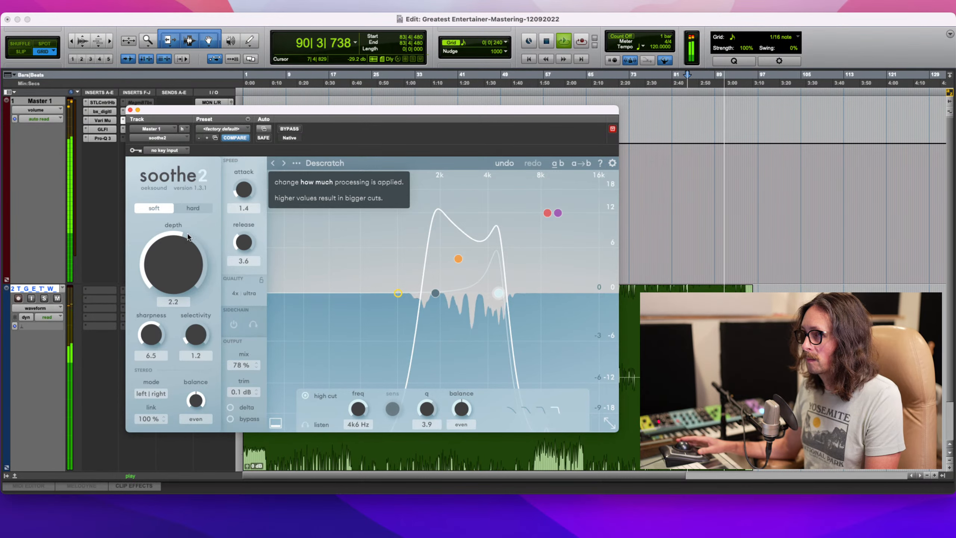
{"action": "left_click", "coordinate": [290, 129]}
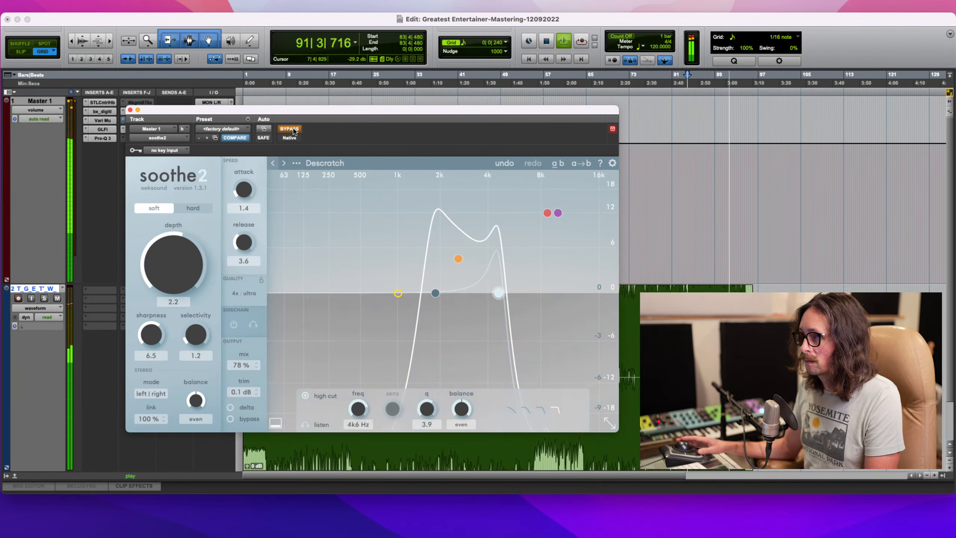
{"action": "left_click", "coordinate": [290, 129]}
{"action": "left_click_drag", "start_coordinate": [181, 258], "coordinate": [182, 261]}
{"action": "key", "text": "space"}
{"action": "left_click", "coordinate": [291, 129]}
{"action": "key", "text": "space"}
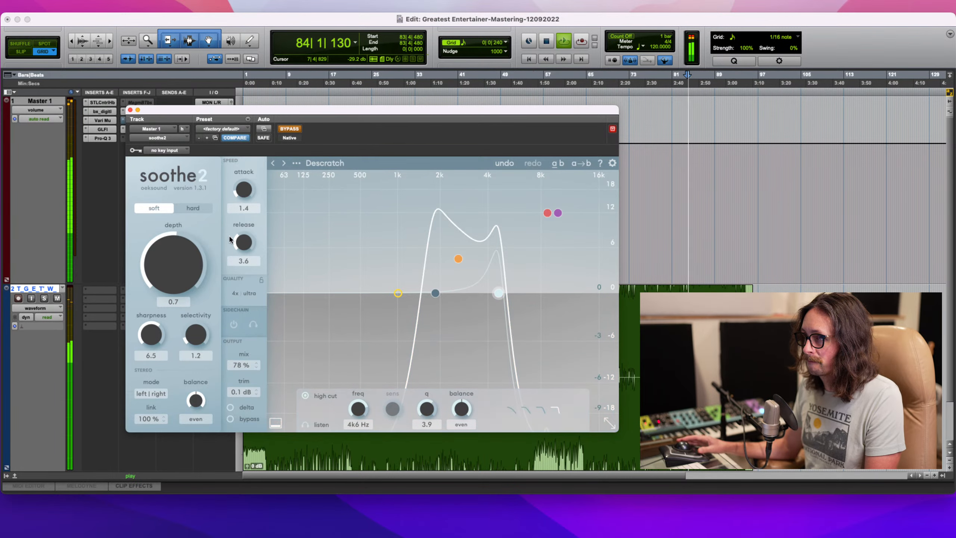
{"action": "left_click", "coordinate": [290, 129]}
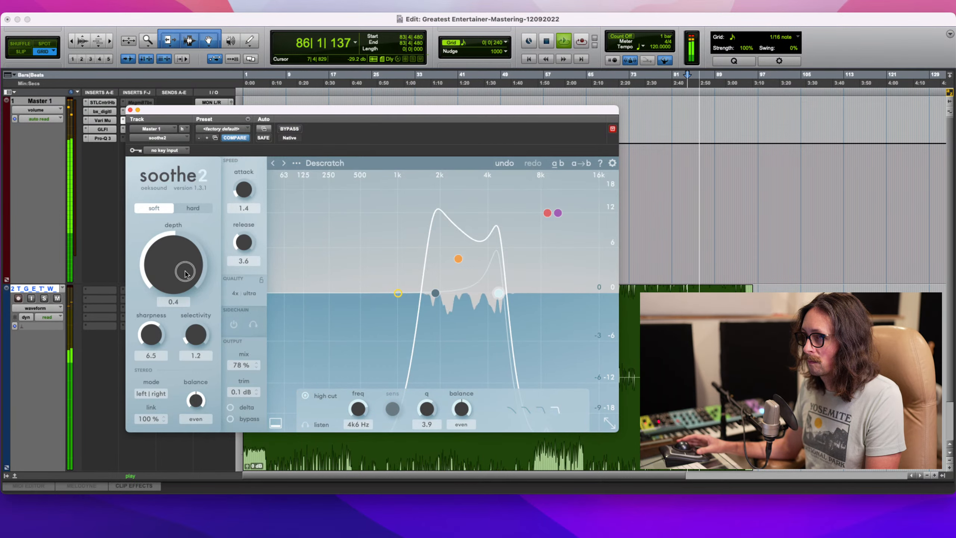
{"action": "left_click_drag", "start_coordinate": [184, 272], "coordinate": [183, 274]}
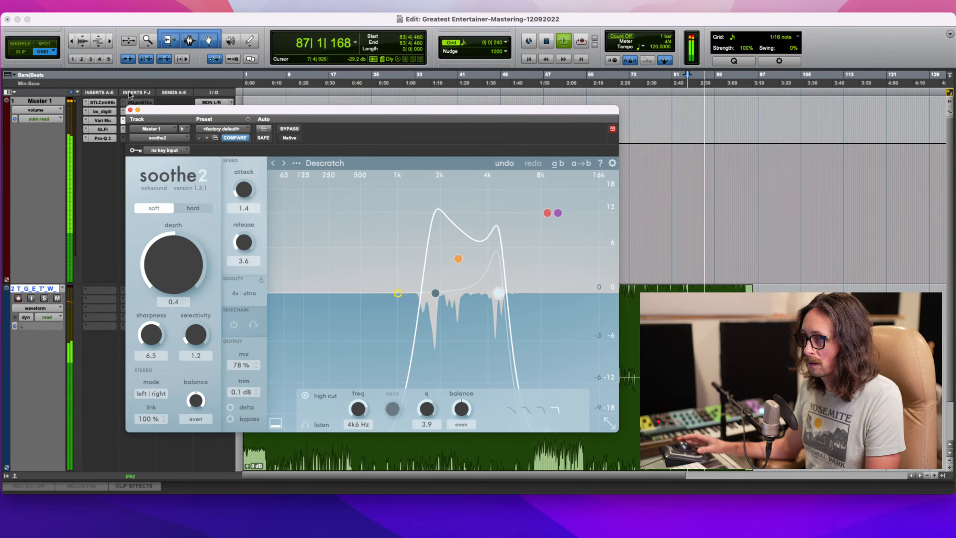
- Move the soothe2 window clear of the inserts and check Limitless's loudness and level meters before closing it
{"action": "left_click_drag", "start_coordinate": [165, 113], "coordinate": [333, 106]}
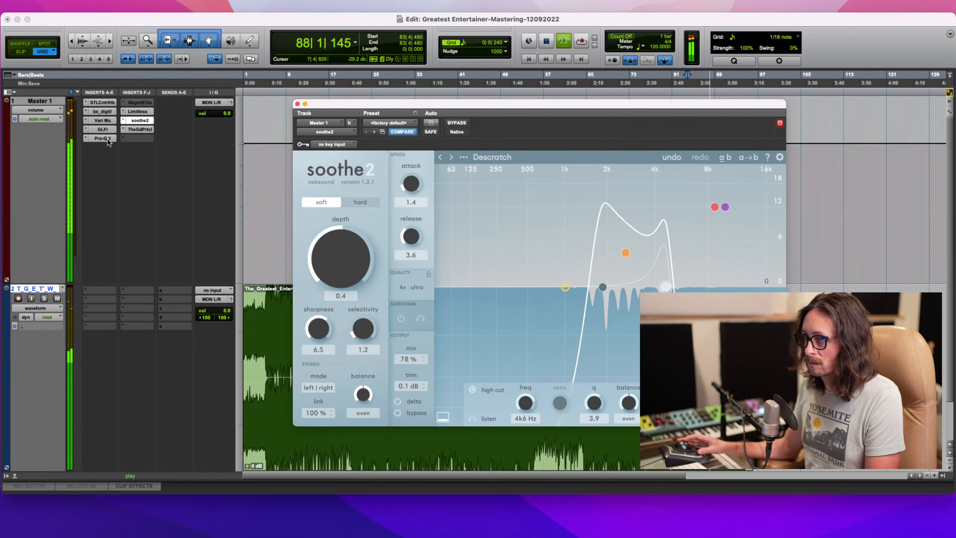
{"action": "left_click", "coordinate": [138, 112]}
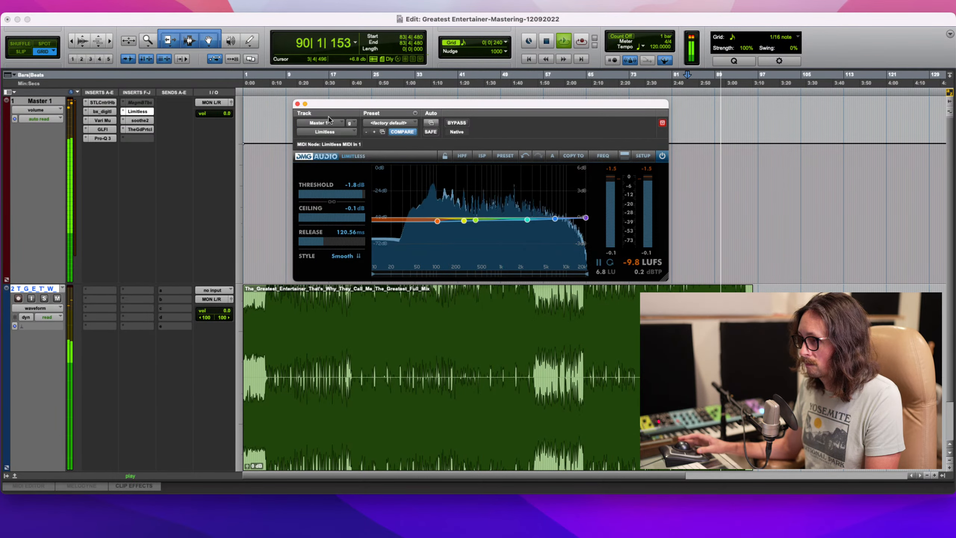
{"action": "left_click", "coordinate": [298, 104]}
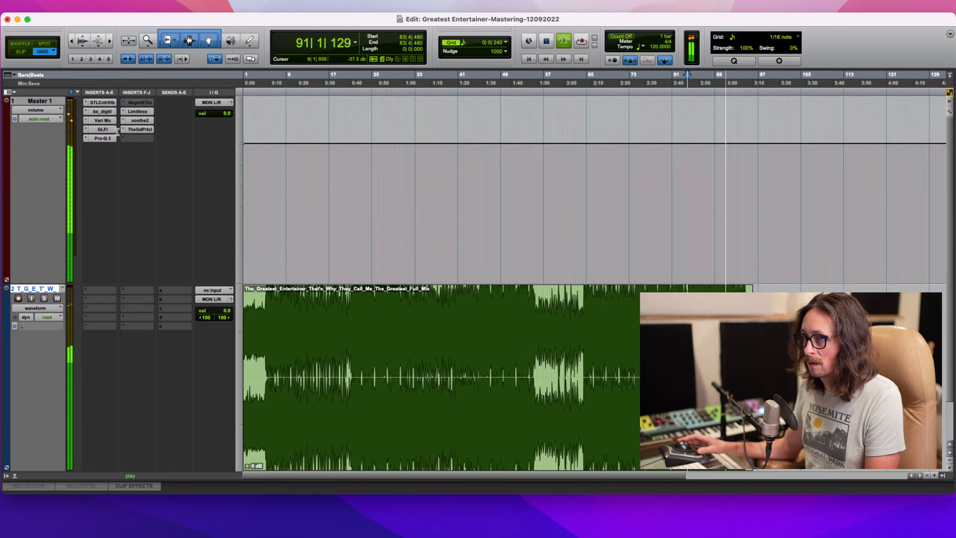
- Reactivate Magma BB Tubes while replaying the opening, lower Beauty to about 1.5 and Beast to about 3, and compare it bypassed and active
{"action": "left_click", "coordinate": [255, 311]}
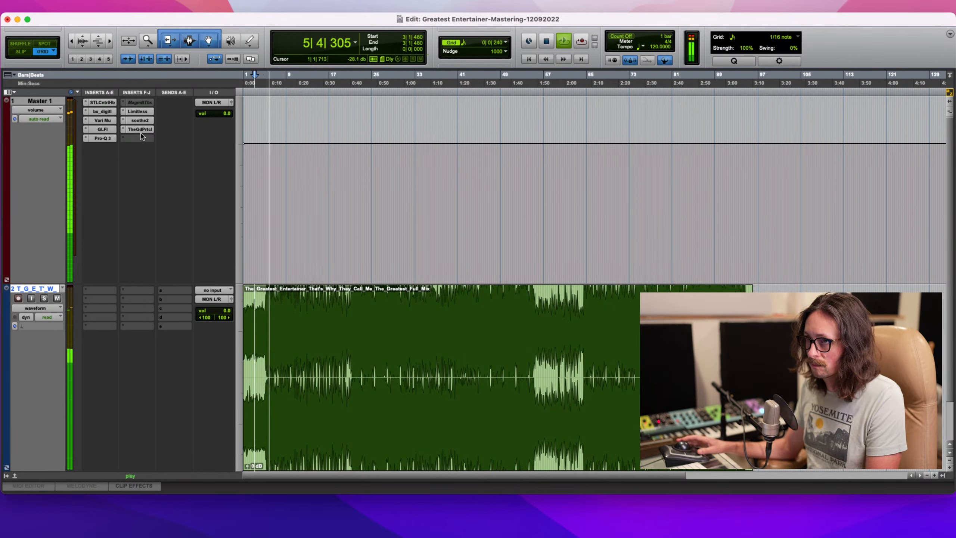
{"action": "left_click", "coordinate": [139, 103]}
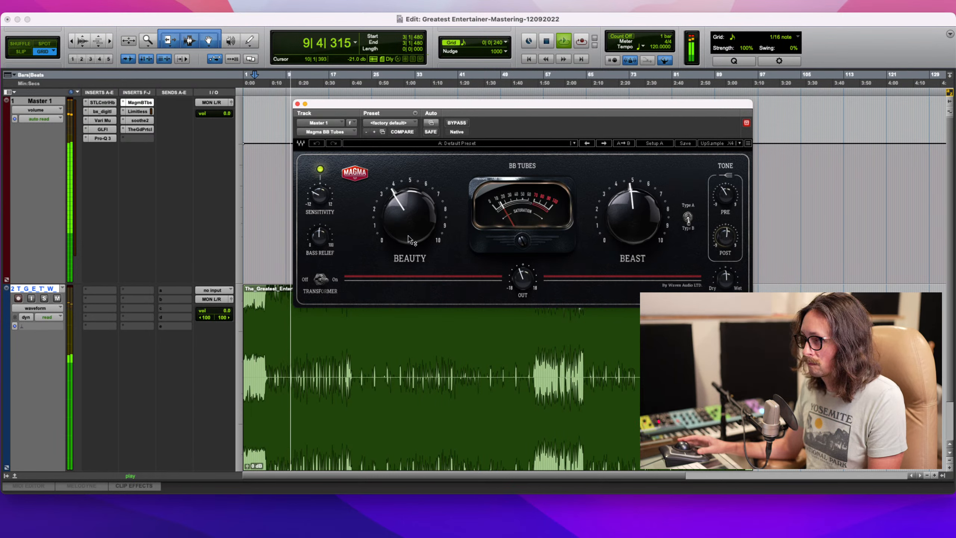
{"action": "left_click_drag", "start_coordinate": [379, 219], "coordinate": [417, 312]}
{"action": "mouse_move", "coordinate": [638, 206]}
{"action": "left_mouse_down"}
{"action": "mouse_move", "coordinate": [631, 272]}
{"action": "mouse_move", "coordinate": [633, 216]}
{"action": "left_mouse_up"}
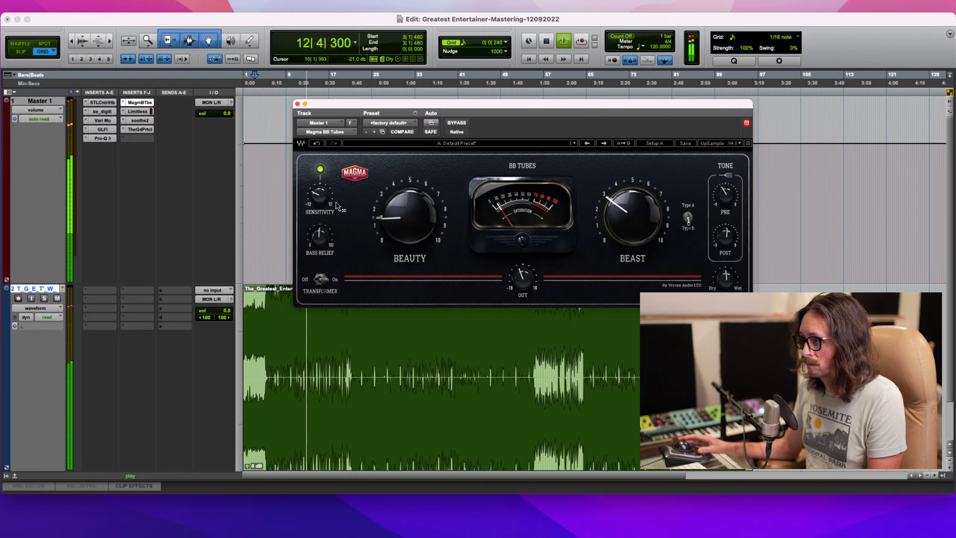
{"action": "left_click", "coordinate": [456, 123]}
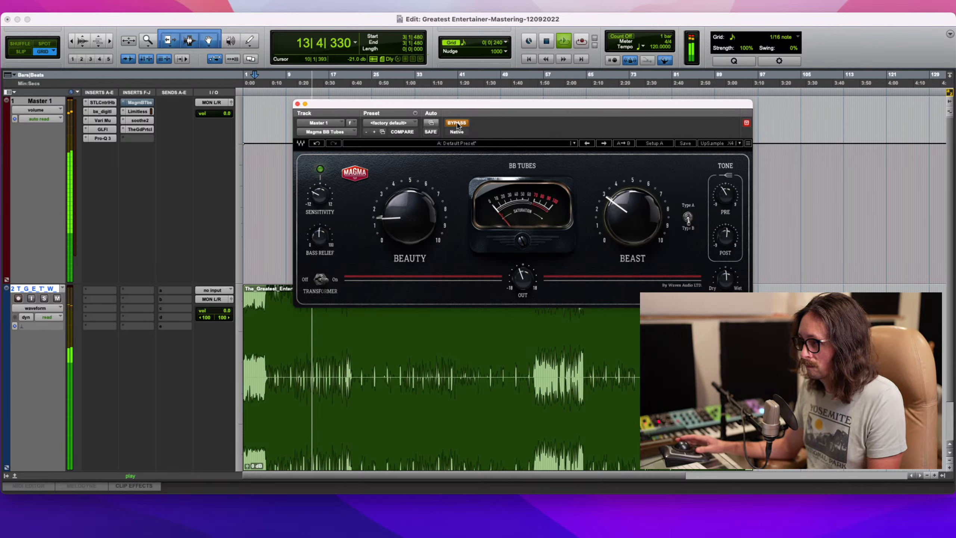
{"action": "left_click", "coordinate": [457, 124]}
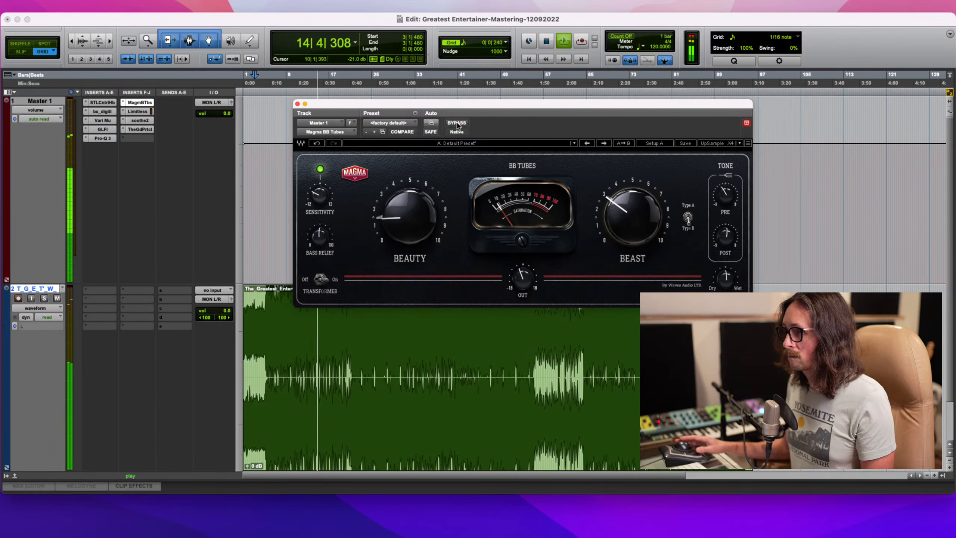
- Set Magma BB Tubes's bass relief to 32 and fine-tune its output level, comparing the sound bypassed and active
{"action": "left_click_drag", "start_coordinate": [318, 247], "coordinate": [317, 241]}
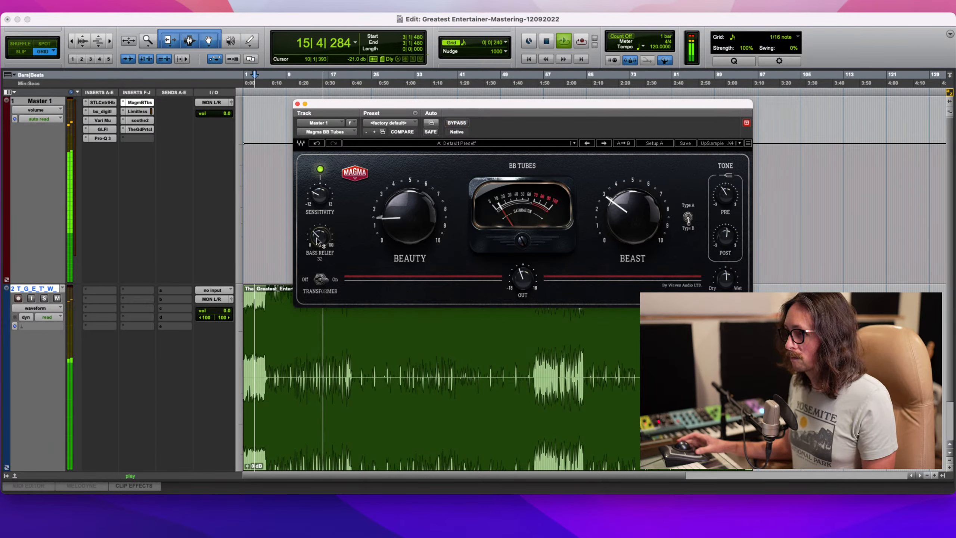
{"action": "left_click", "coordinate": [456, 123]}
{"action": "left_click", "coordinate": [456, 123]}
{"action": "left_click_drag", "start_coordinate": [522, 272], "coordinate": [525, 277]}
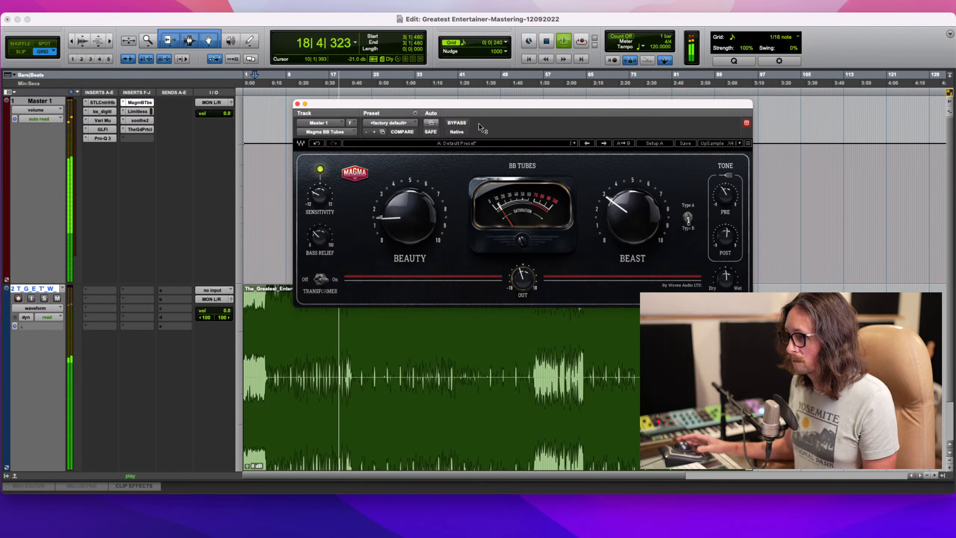
{"action": "left_click", "coordinate": [467, 124]}
{"action": "left_click", "coordinate": [467, 123]}
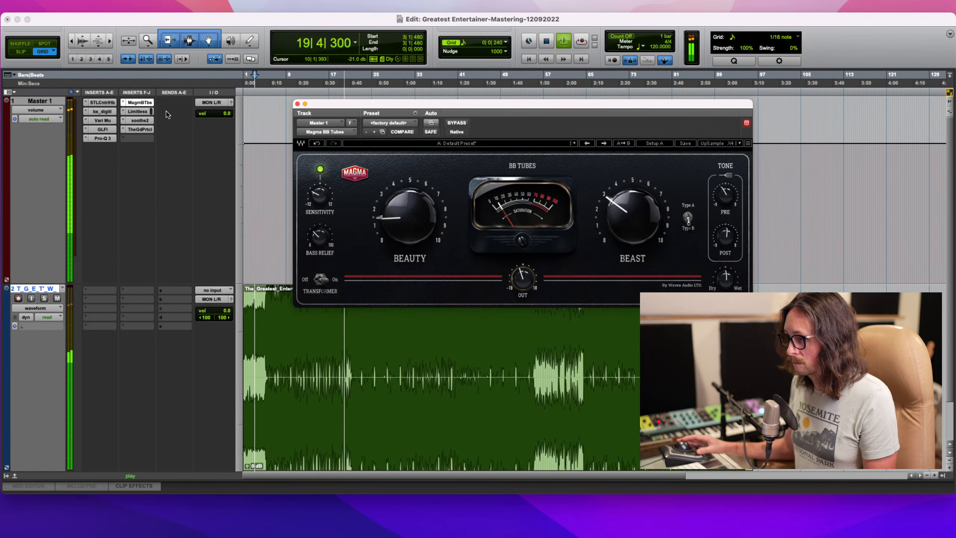
- Compare the mix with Magma BB Tubes deactivated, bypassed and active, with its output at -2.5 dB
{"action": "left_click", "coordinate": [138, 104], "text": "ctrl+super"}
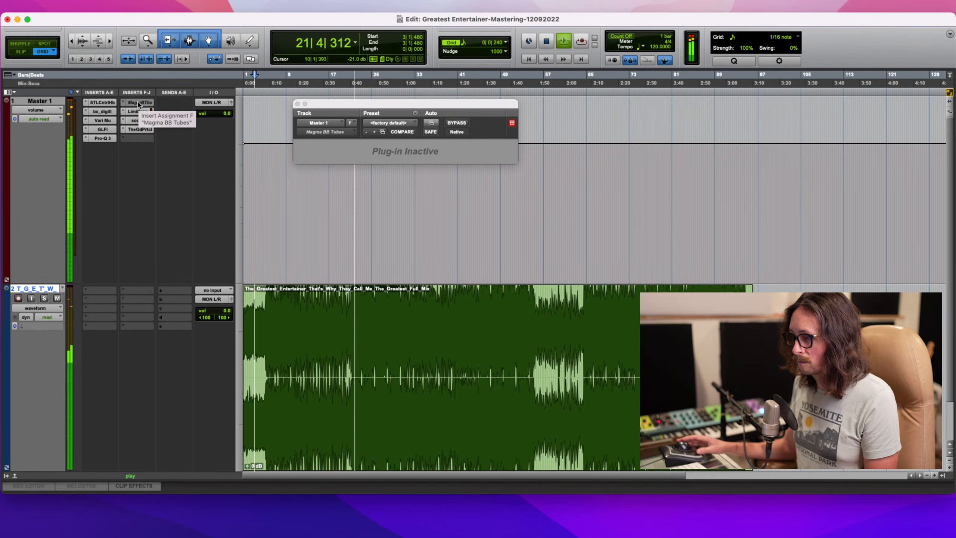
{"action": "left_click", "coordinate": [138, 105], "text": "ctrl+super"}
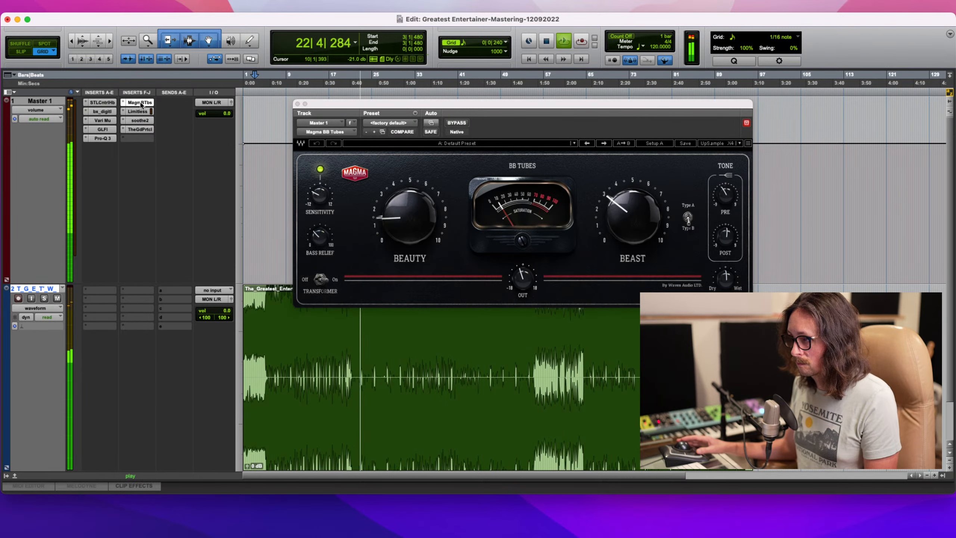
{"action": "left_click", "coordinate": [526, 279]}
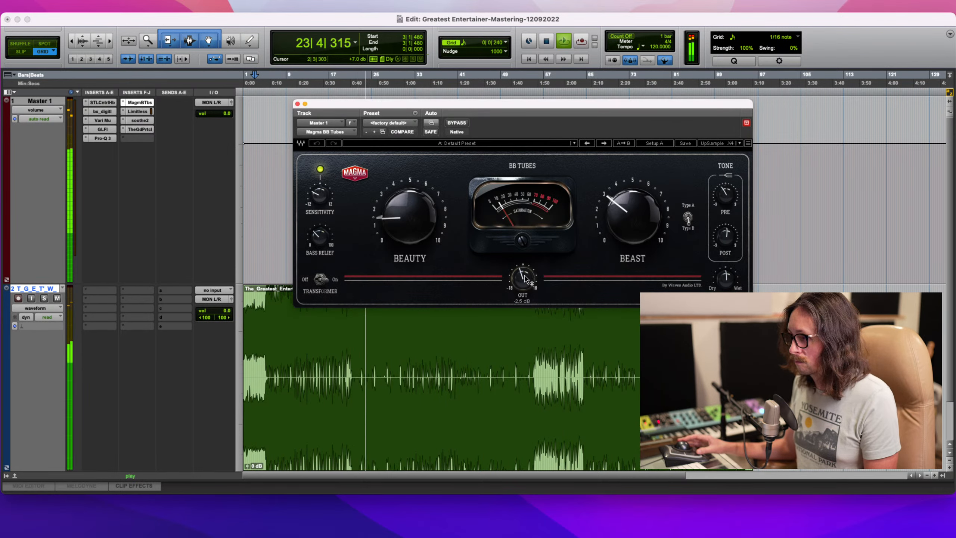
{"action": "left_click", "coordinate": [144, 102], "text": "super"}
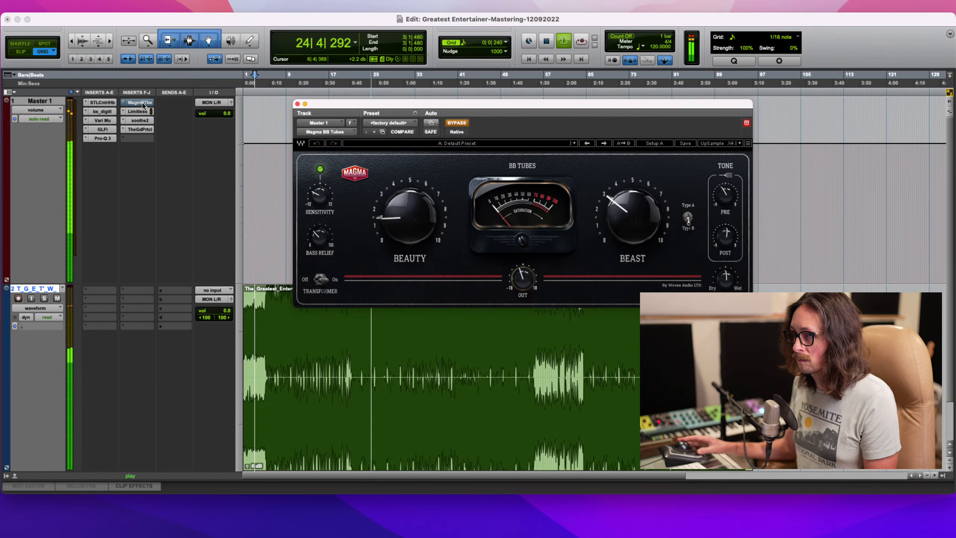
{"action": "left_click", "coordinate": [143, 104], "text": "super"}
- Replace Magma BB Tubes on the master track with the stereo FabFilter Pro-MB multichannel plug-in
{"action": "left_click", "coordinate": [123, 103]}
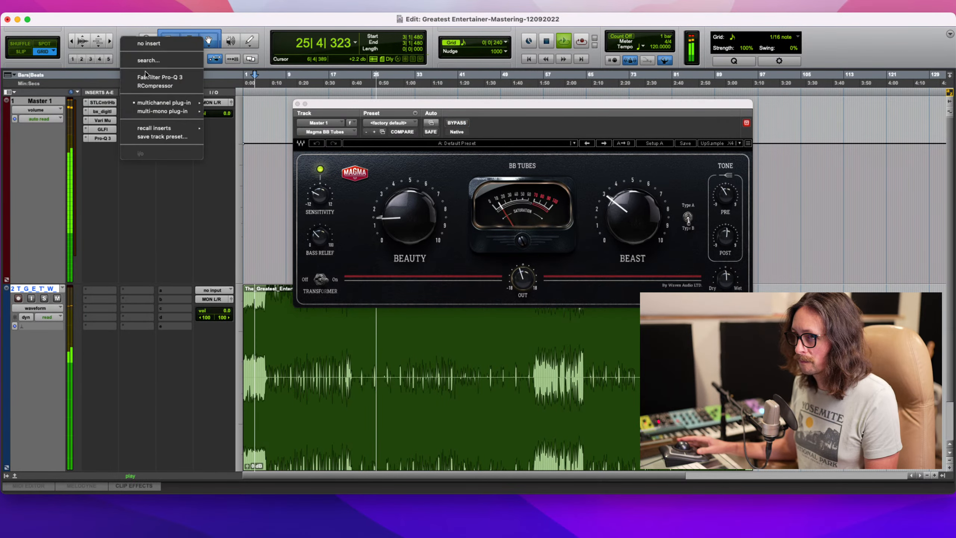
{"action": "left_click", "coordinate": [149, 43]}
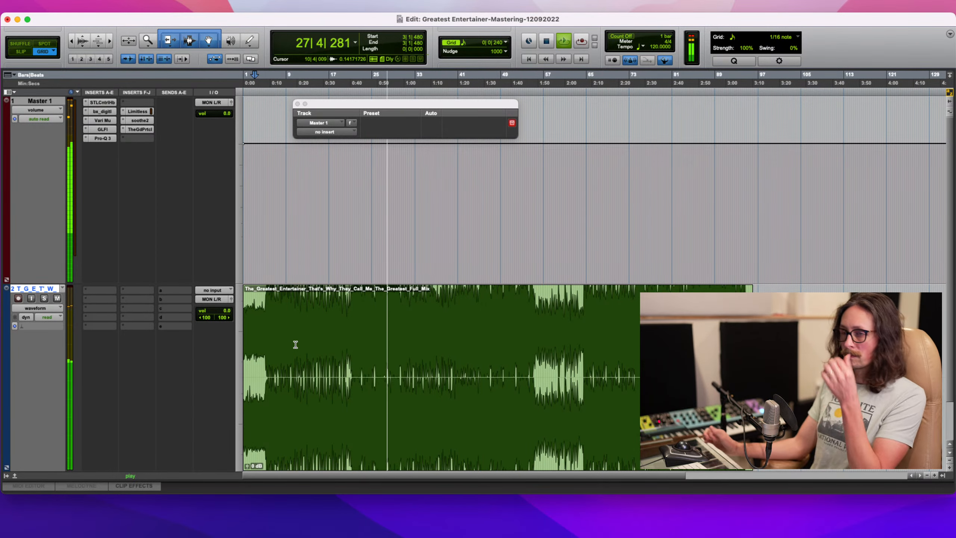
{"action": "left_click", "coordinate": [134, 104]}
{"action": "mouse_move", "coordinate": [134, 103]}
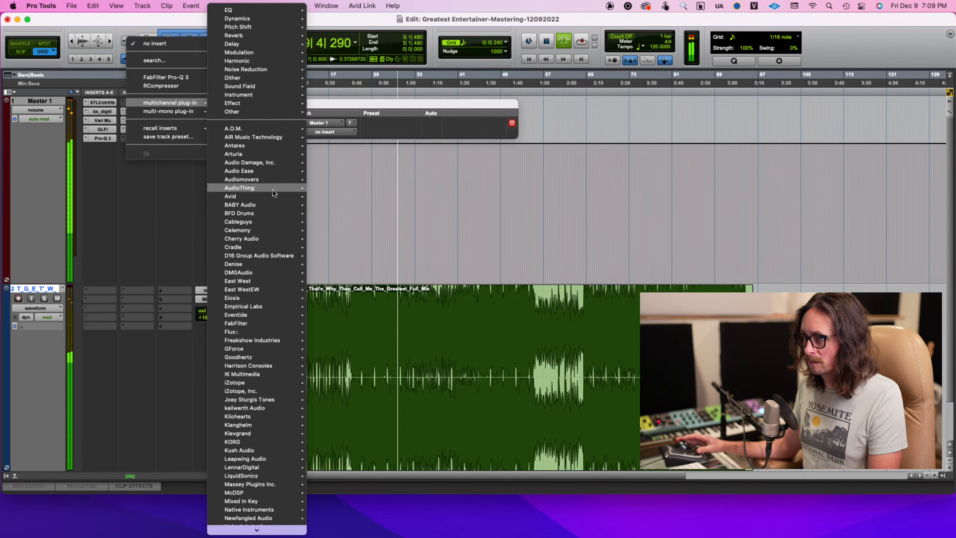
{"action": "mouse_move", "coordinate": [263, 323]}
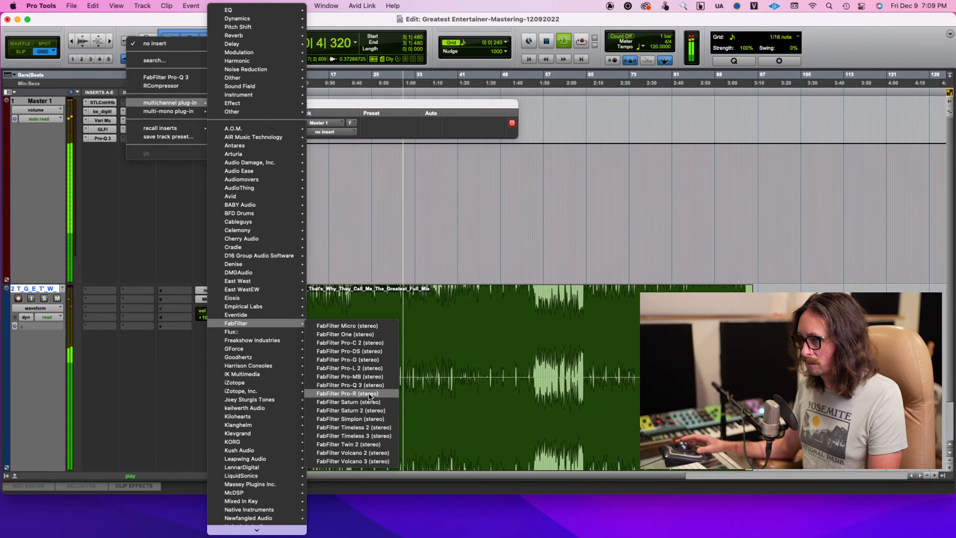
{"action": "left_click", "coordinate": [350, 376]}
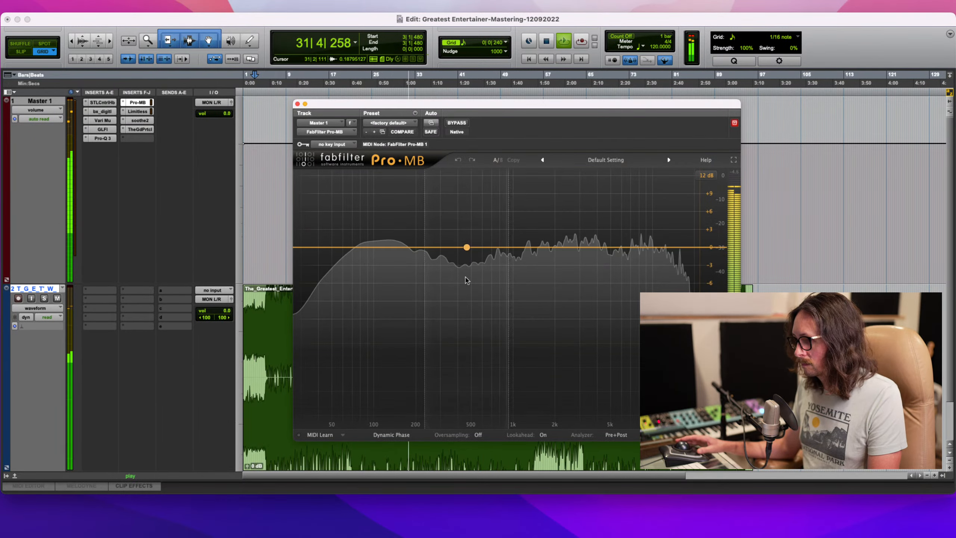
- Add an upper-mid compression band in Pro-MB spanning about 1.39 kHz to 5.2 kHz
{"action": "left_click", "coordinate": [571, 247]}
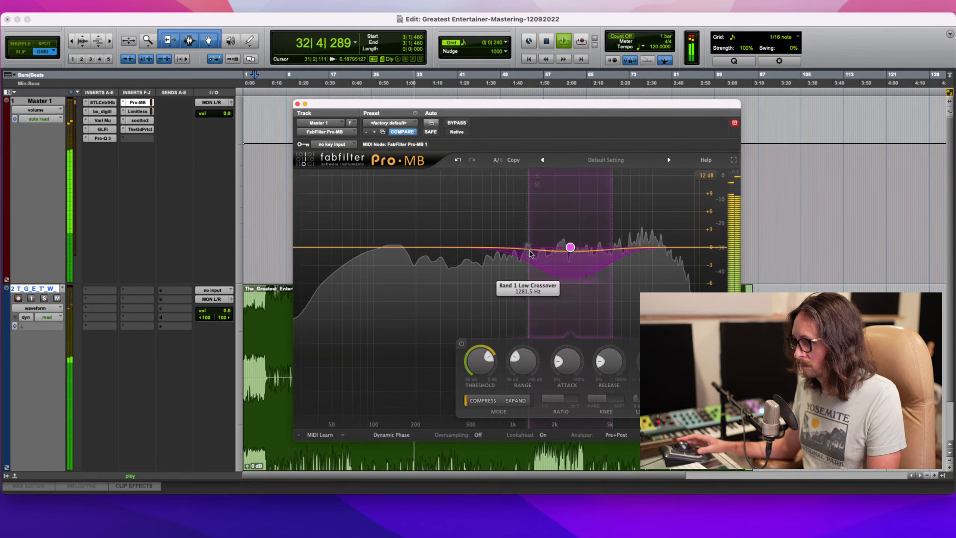
{"action": "mouse_move", "coordinate": [529, 237]}
{"action": "left_mouse_down"}
{"action": "mouse_move", "coordinate": [515, 236]}
{"action": "mouse_move", "coordinate": [531, 234]}
{"action": "left_mouse_up"}
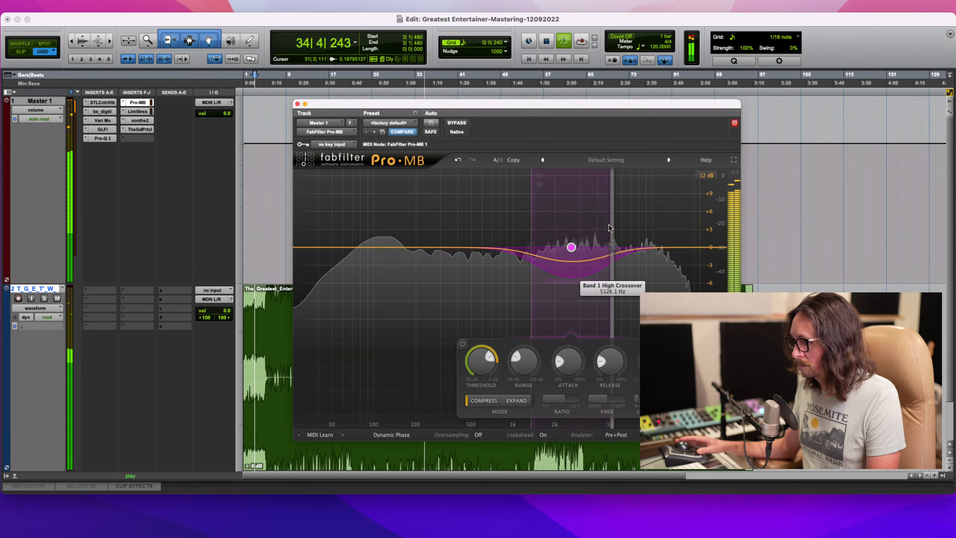
{"action": "left_click_drag", "start_coordinate": [614, 224], "coordinate": [615, 223]}
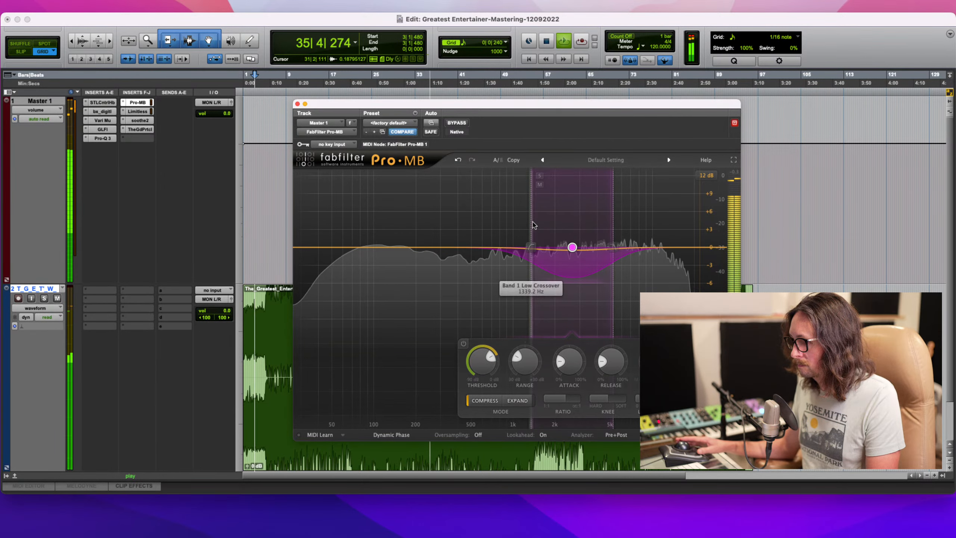
{"action": "left_click_drag", "start_coordinate": [532, 223], "coordinate": [534, 222]}
- Reduce the upper-mid band's compression range and raise its low crossover slightly, comparing the band switched off and on
{"action": "left_click_drag", "start_coordinate": [491, 357], "coordinate": [520, 353]}
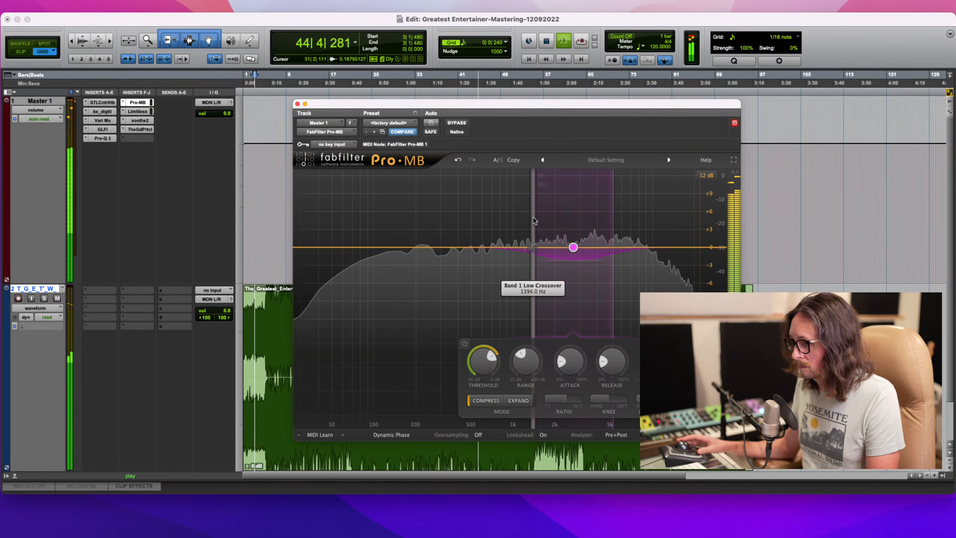
{"action": "left_click_drag", "start_coordinate": [534, 219], "coordinate": [538, 217]}
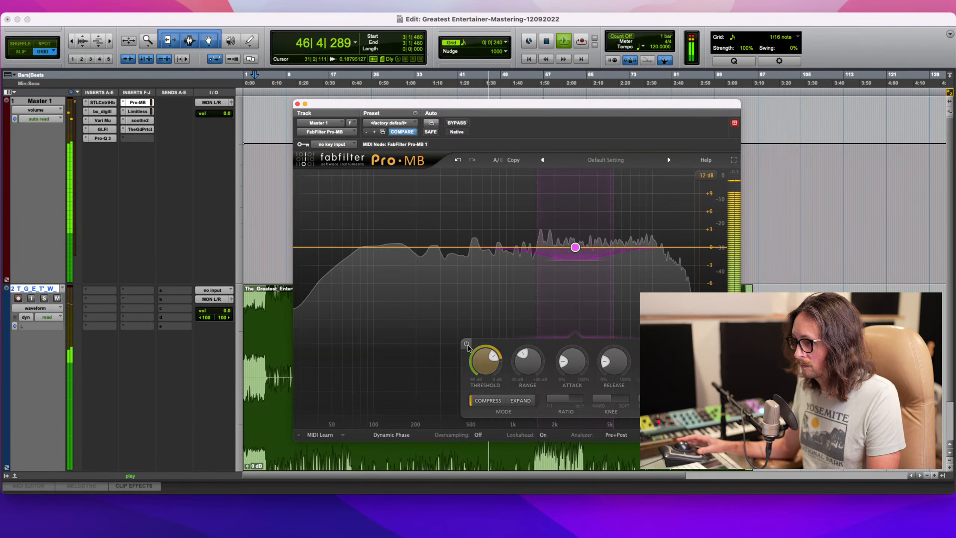
{"action": "left_click", "coordinate": [467, 344]}
{"action": "left_click", "coordinate": [467, 344]}
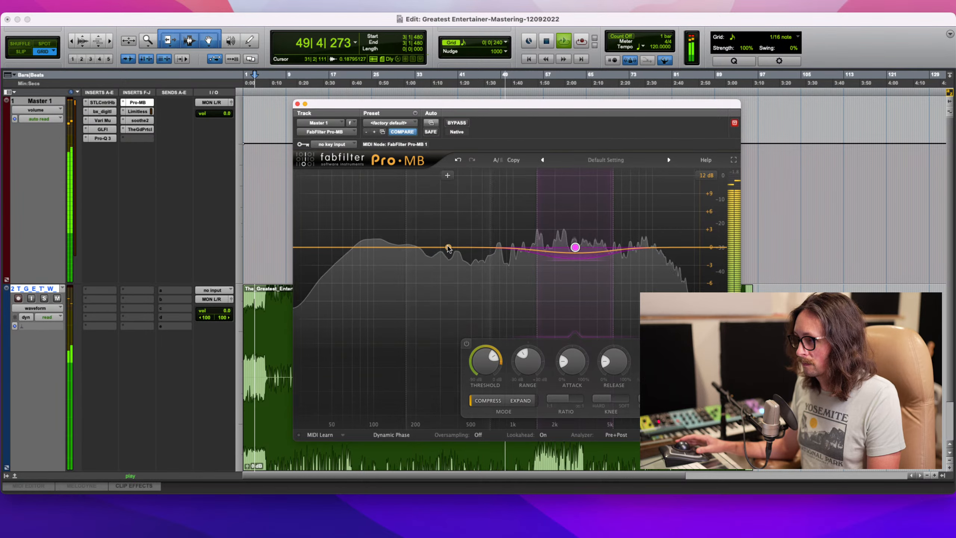
- Add a low-mid compression band in Pro-MB, shift it slightly higher in frequency, raise its threshold and set its range to -1.88 dB
{"action": "left_click", "coordinate": [451, 176]}
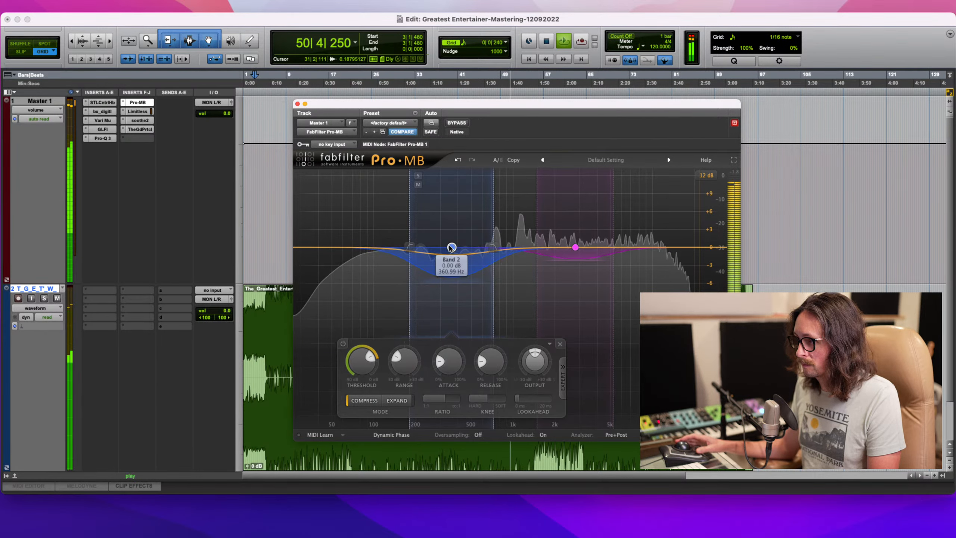
{"action": "left_click_drag", "start_coordinate": [453, 249], "coordinate": [460, 248]}
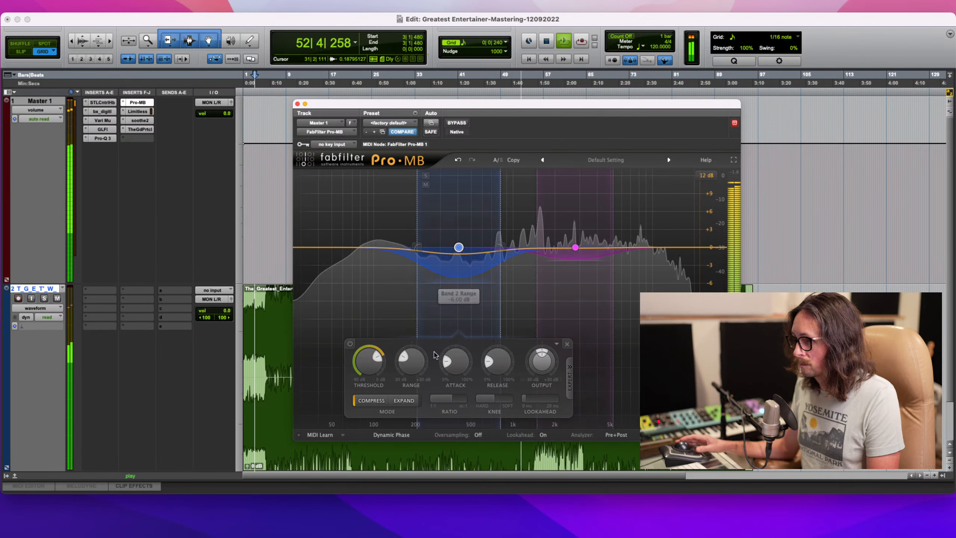
{"action": "left_click_drag", "start_coordinate": [374, 361], "coordinate": [374, 359]}
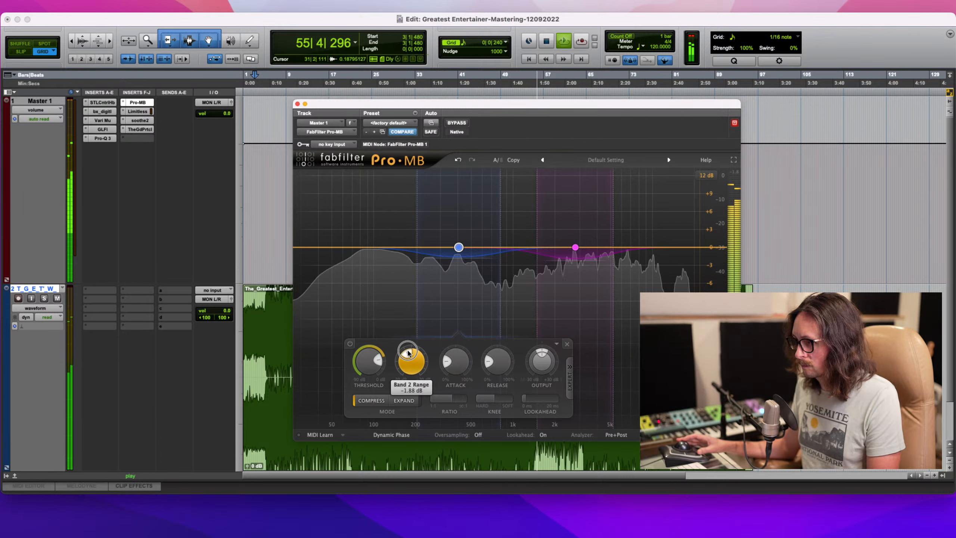
- Join the low-mid and upper-mid bands at a shared crossover of 1033.6 Hz and replay the song from the opening
{"action": "left_click_drag", "start_coordinate": [535, 222], "coordinate": [512, 225]}
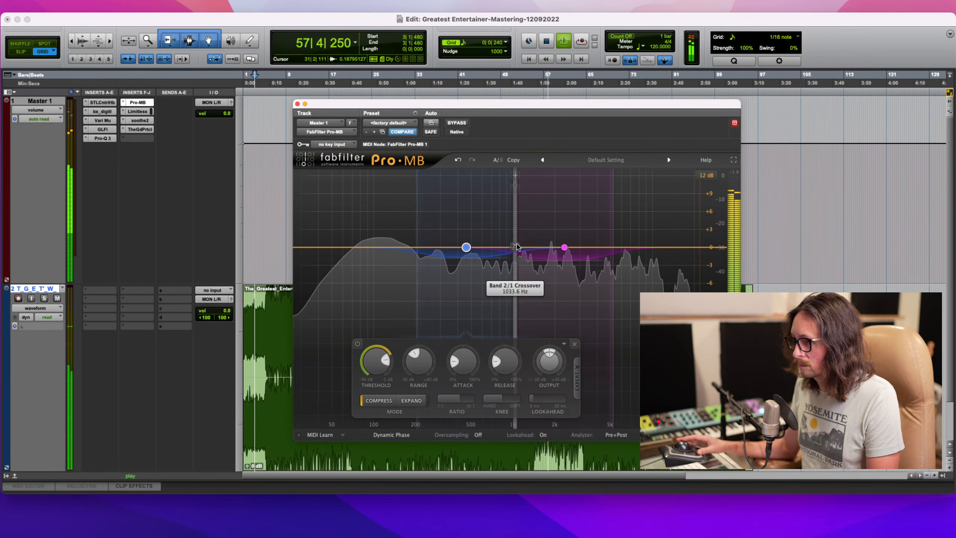
{"action": "key", "text": "space"}
{"action": "key", "text": "space"}
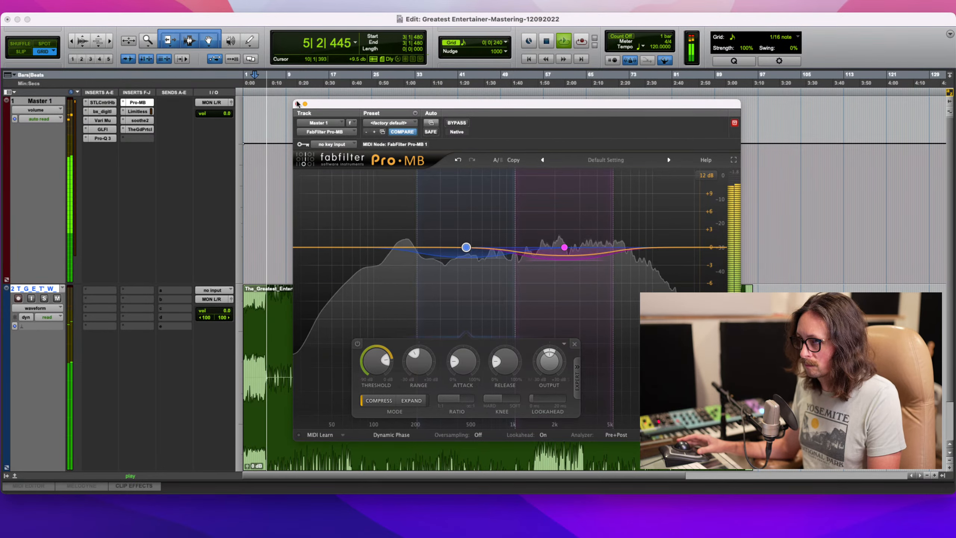
- Fine-tune the upper-mid band's ratio and set its range to about -2.25 dB during playback
{"action": "left_click", "coordinate": [564, 247]}
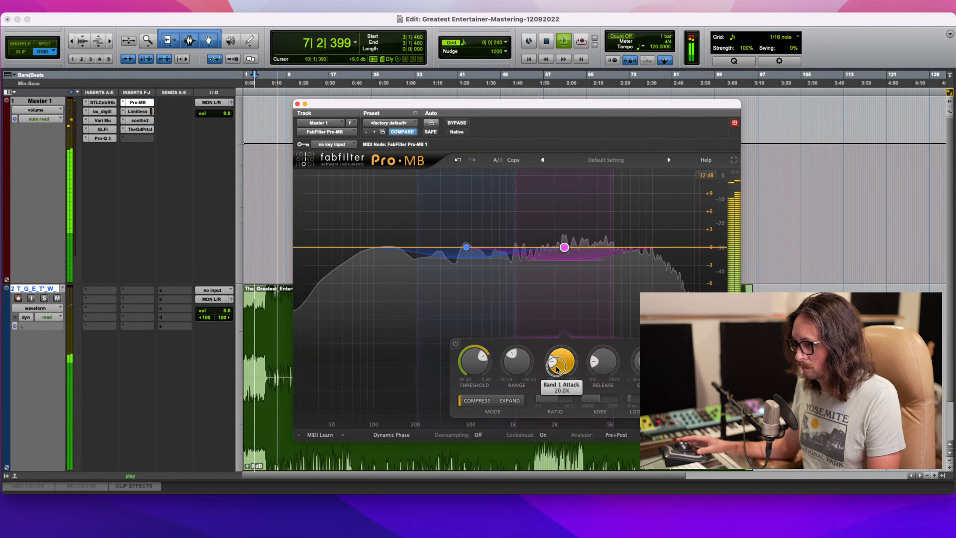
{"action": "left_click_drag", "start_coordinate": [552, 399], "coordinate": [514, 418]}
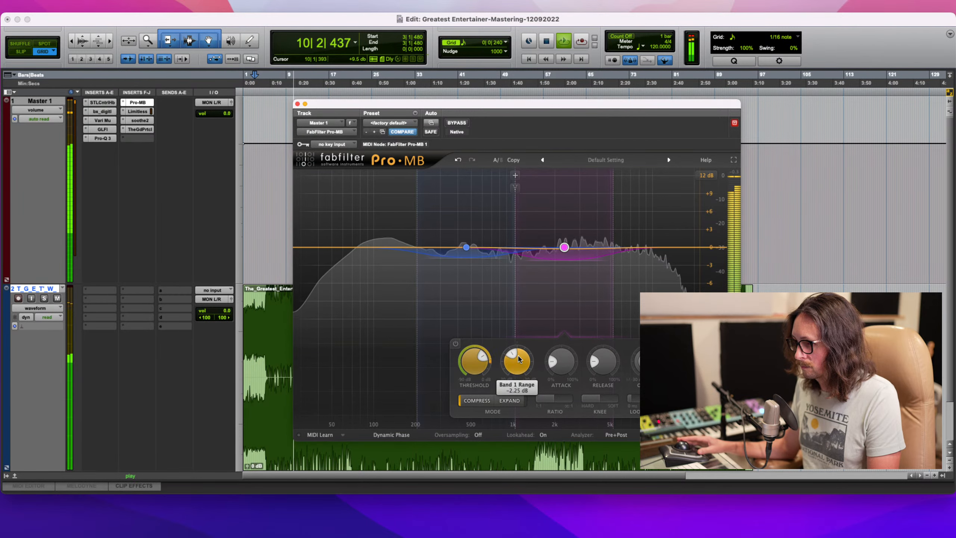
{"action": "left_click_drag", "start_coordinate": [513, 358], "coordinate": [517, 356]}
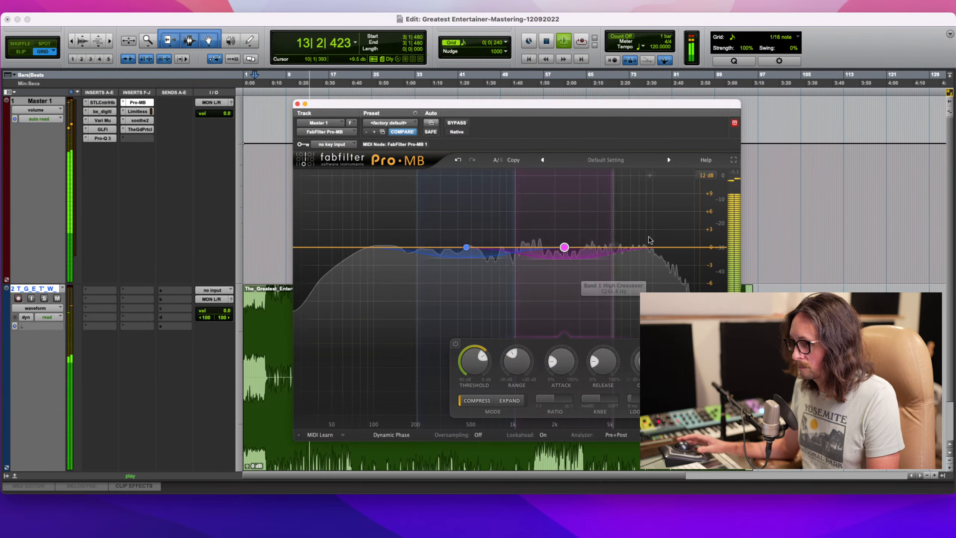
- Audition the low-mid band in solo, lower its threshold slightly and set its range to -3.48 dB
{"action": "left_click", "coordinate": [472, 235]}
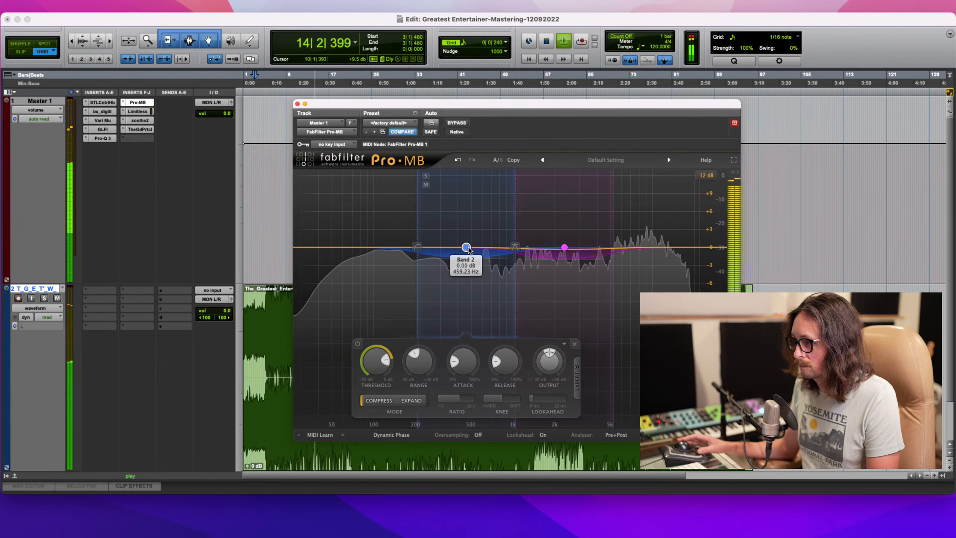
{"action": "left_click", "coordinate": [425, 175]}
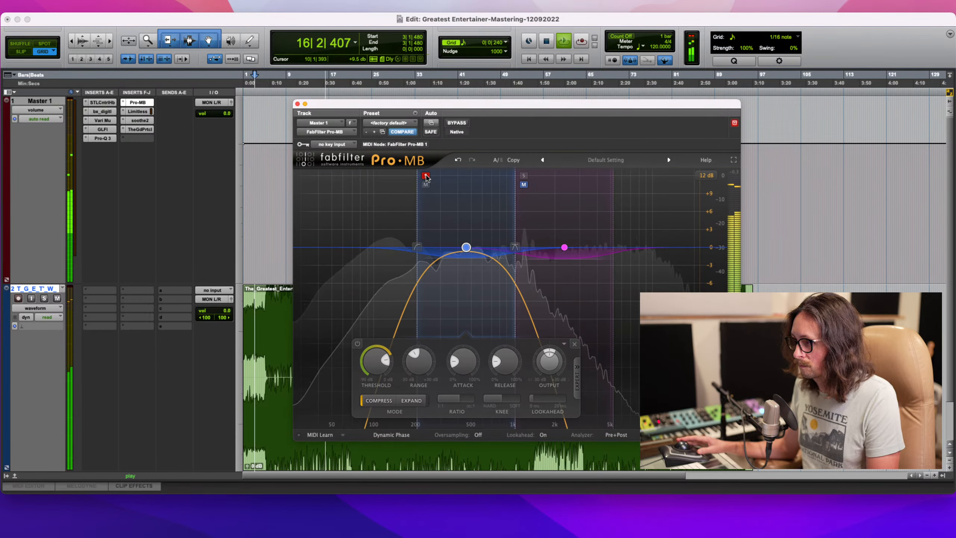
{"action": "left_click", "coordinate": [425, 176]}
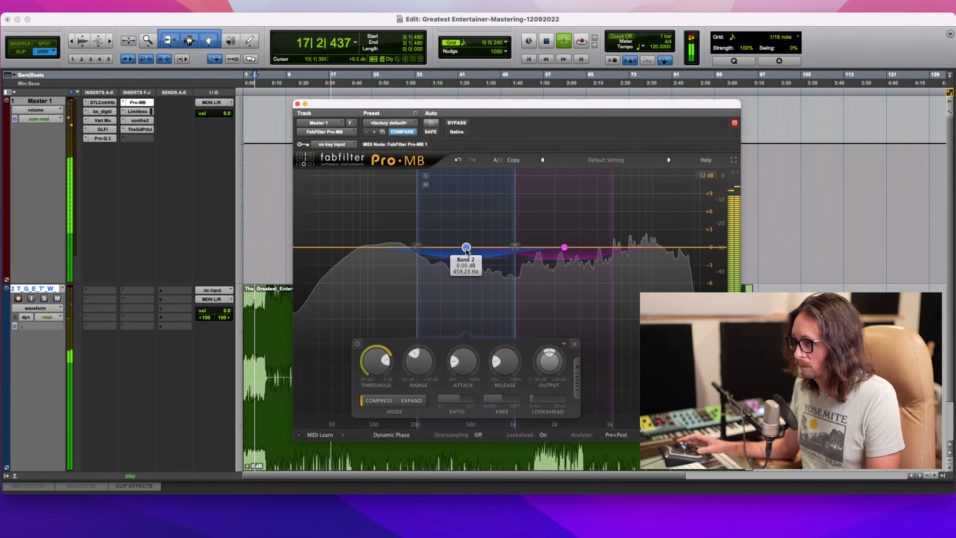
{"action": "mouse_move", "coordinate": [381, 344]}
{"action": "left_mouse_down"}
{"action": "mouse_move", "coordinate": [375, 356]}
{"action": "mouse_move", "coordinate": [363, 338]}
{"action": "mouse_move", "coordinate": [385, 349]}
{"action": "left_mouse_up"}
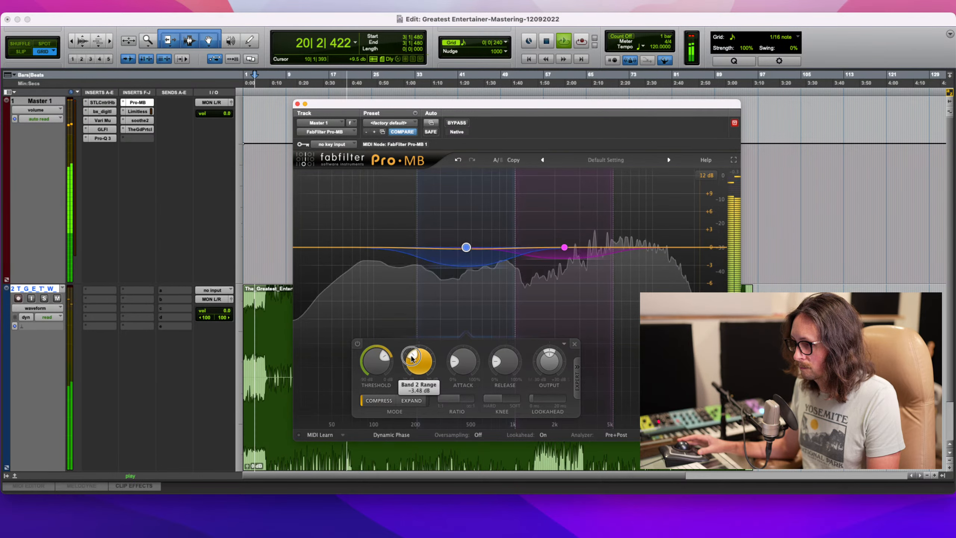
- Set the low-mid band's range to -1.63 dB, compare against bypass, and raise the band's output level slightly
{"action": "left_click_drag", "start_coordinate": [411, 358], "coordinate": [414, 356]}
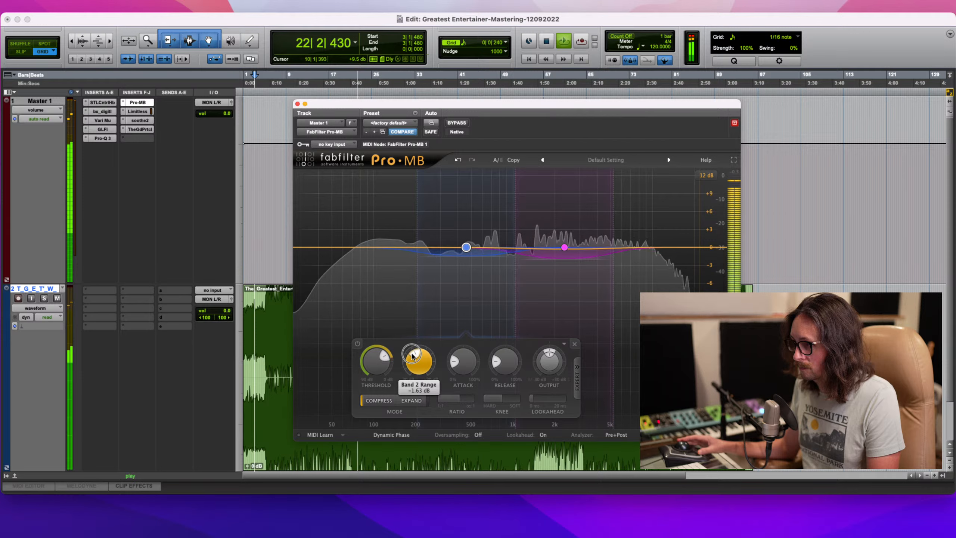
{"action": "left_click", "coordinate": [456, 123]}
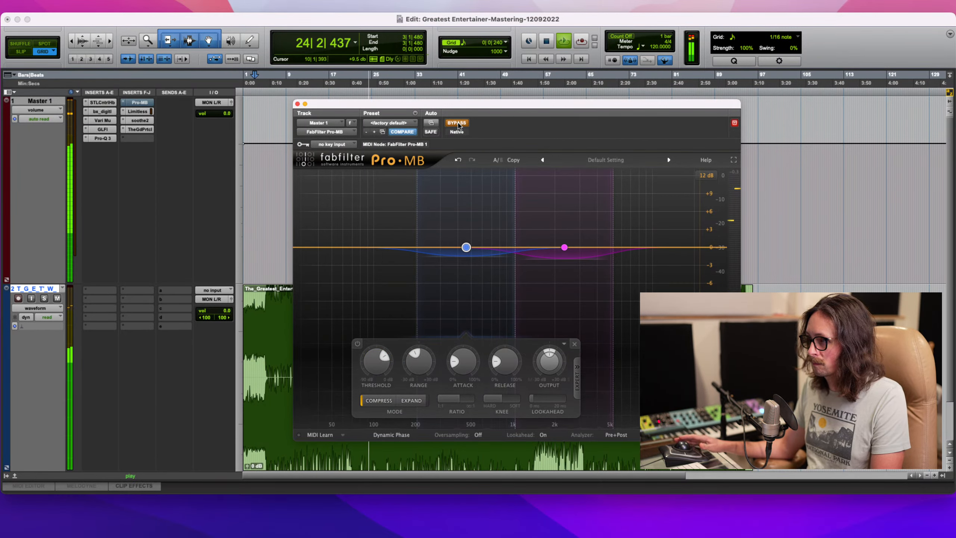
{"action": "left_click", "coordinate": [457, 123]}
{"action": "mouse_move", "coordinate": [550, 357]}
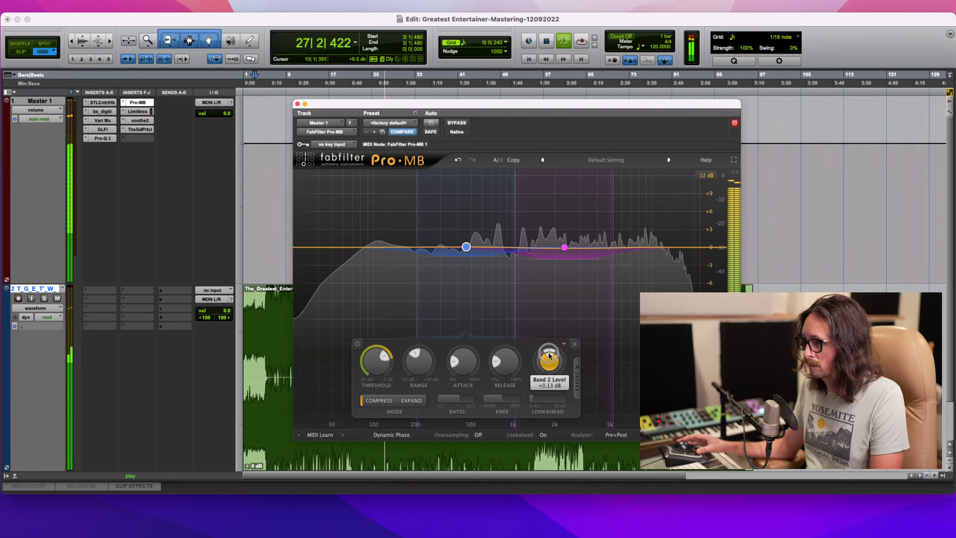
{"action": "left_click_drag", "start_coordinate": [549, 356], "coordinate": [548, 356]}
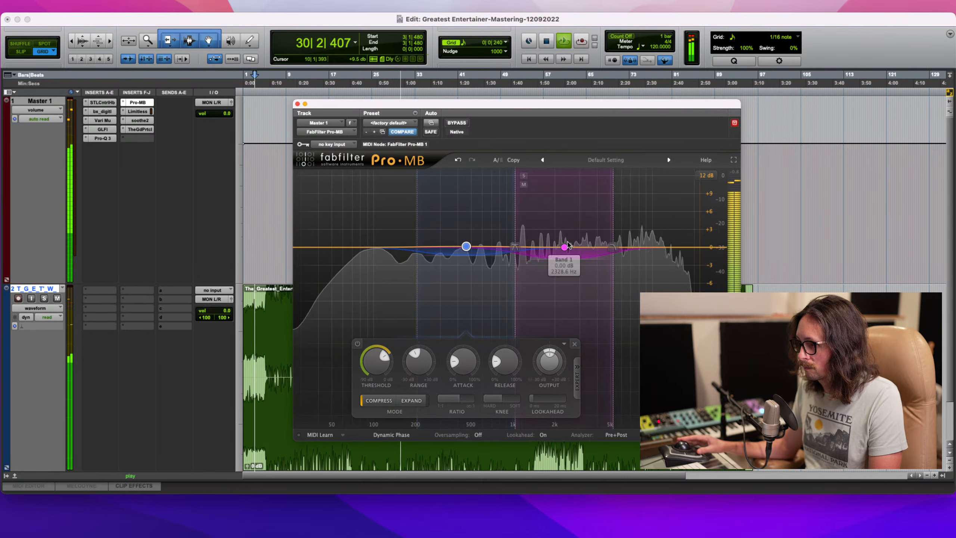
- Raise both crossovers of the upper-mid band while auditioning it in solo, and set its threshold to -18.72 dB
{"action": "left_click", "coordinate": [523, 175]}
{"action": "mouse_move", "coordinate": [610, 214]}
{"action": "left_mouse_down"}
{"action": "mouse_move", "coordinate": [598, 216]}
{"action": "mouse_move", "coordinate": [626, 215]}
{"action": "mouse_move", "coordinate": [600, 230]}
{"action": "mouse_move", "coordinate": [622, 226]}
{"action": "left_mouse_up"}
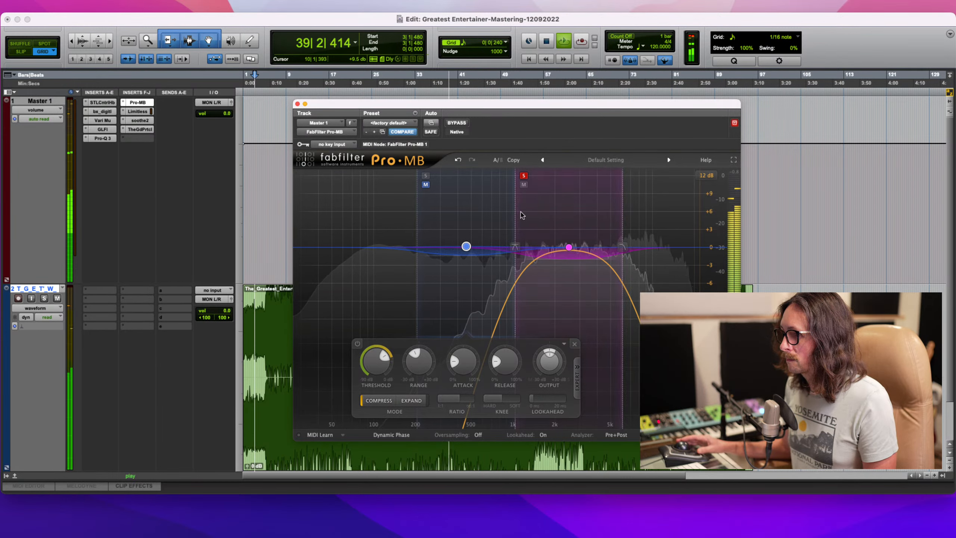
{"action": "left_click_drag", "start_coordinate": [515, 222], "coordinate": [539, 217]}
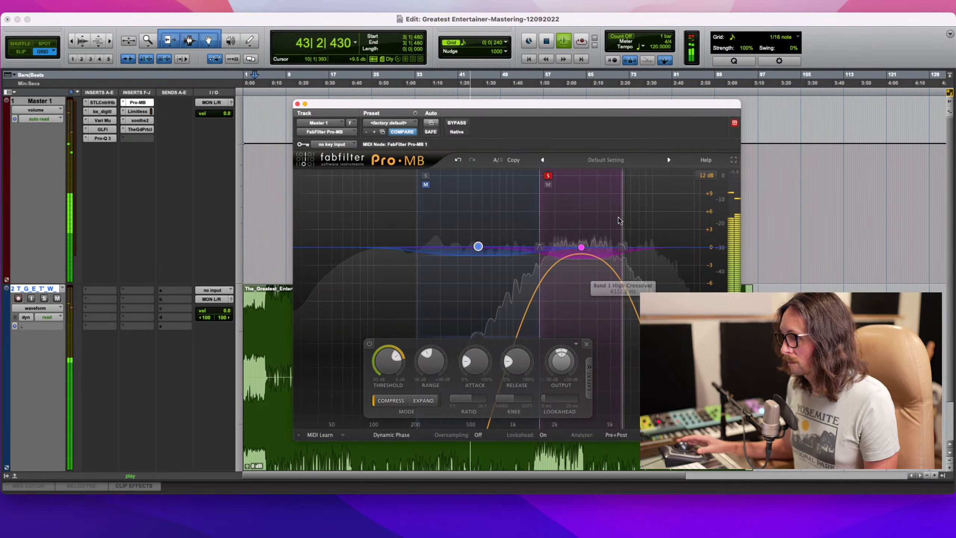
{"action": "left_click_drag", "start_coordinate": [622, 216], "coordinate": [626, 217]}
{"action": "left_click", "coordinate": [548, 176]}
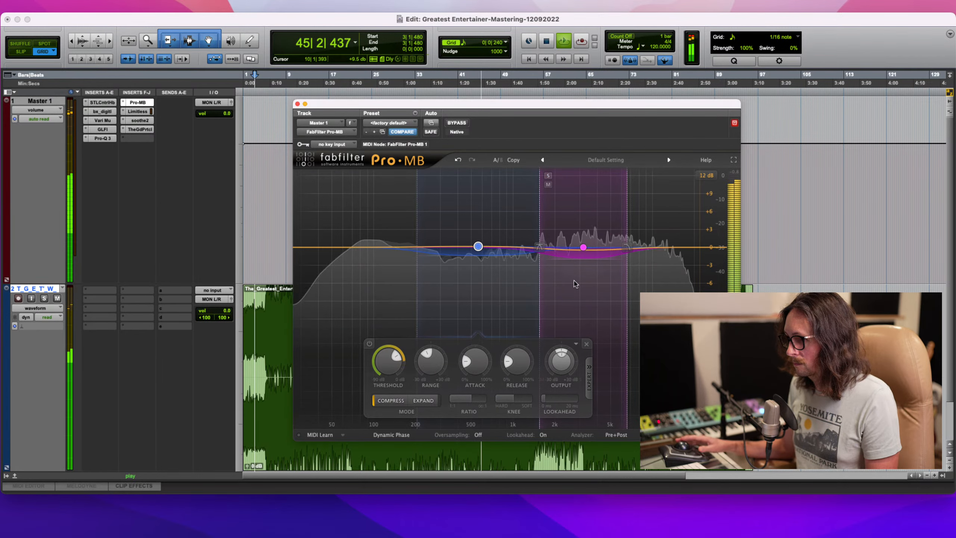
{"action": "left_click", "coordinate": [584, 248]}
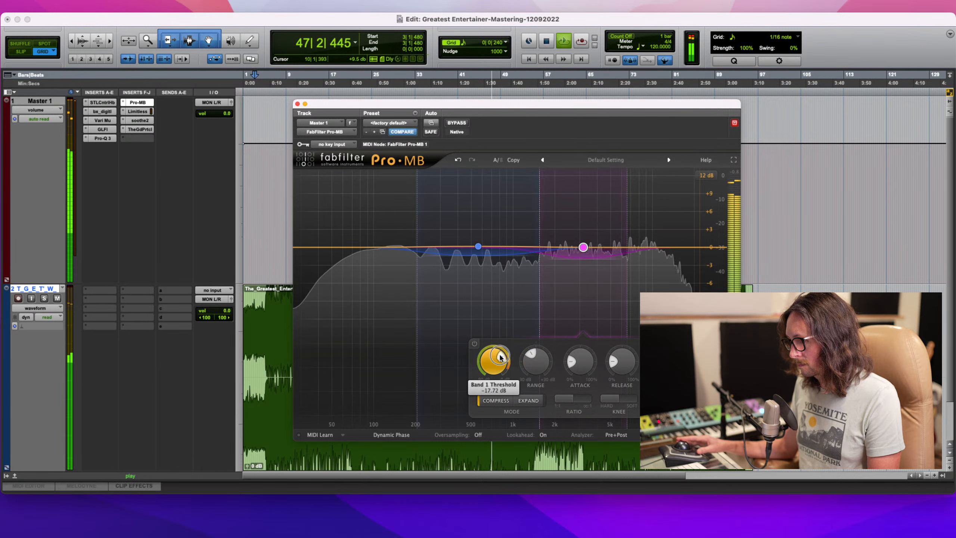
{"action": "left_click_drag", "start_coordinate": [500, 355], "coordinate": [501, 353]}
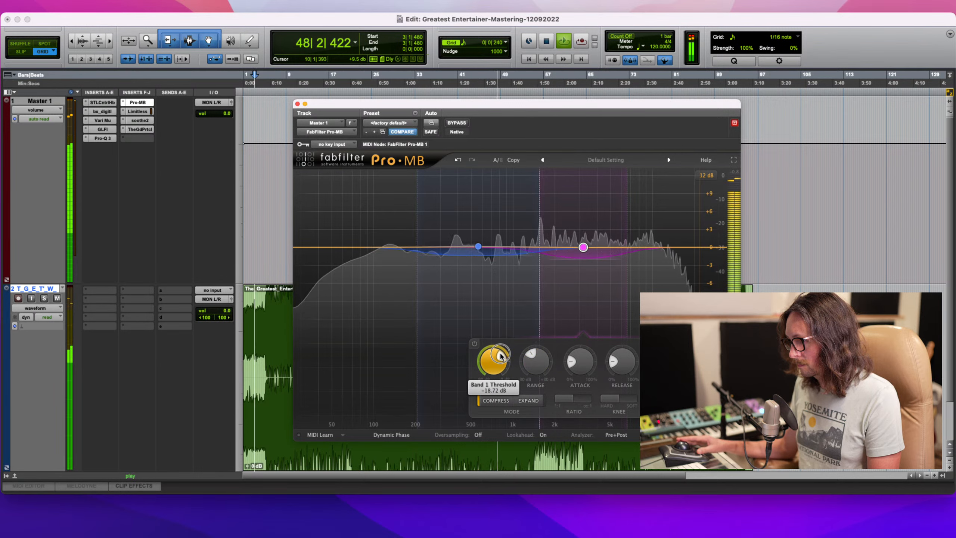
- Set the low-mid band's range to -1.45 dB and its low crossover to about 227.86 Hz
{"action": "left_click", "coordinate": [478, 246]}
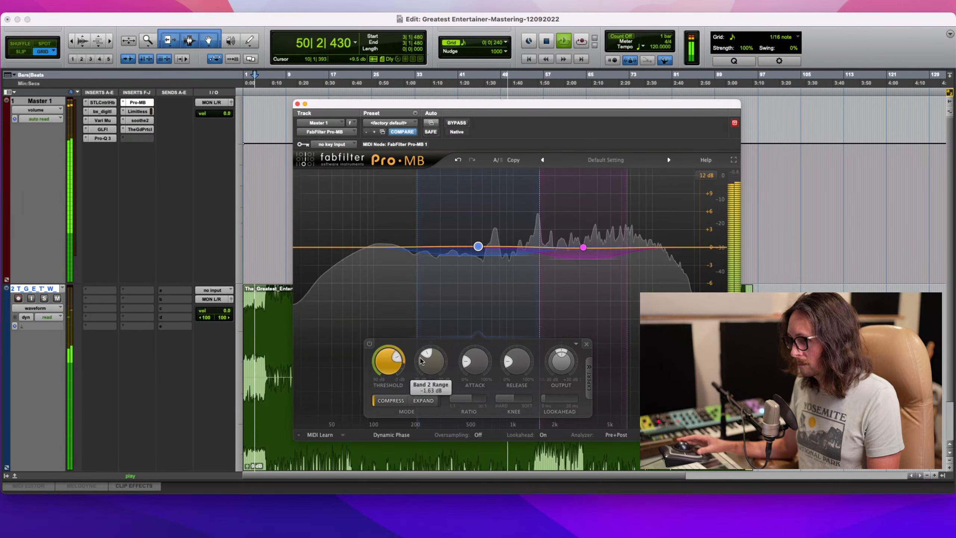
{"action": "left_click_drag", "start_coordinate": [424, 357], "coordinate": [428, 351]}
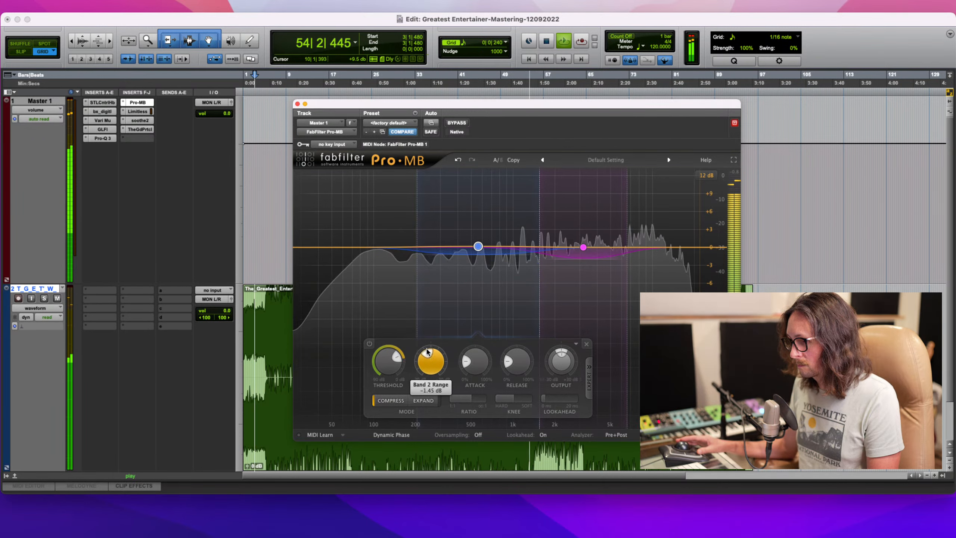
{"action": "left_click_drag", "start_coordinate": [417, 219], "coordinate": [424, 220]}
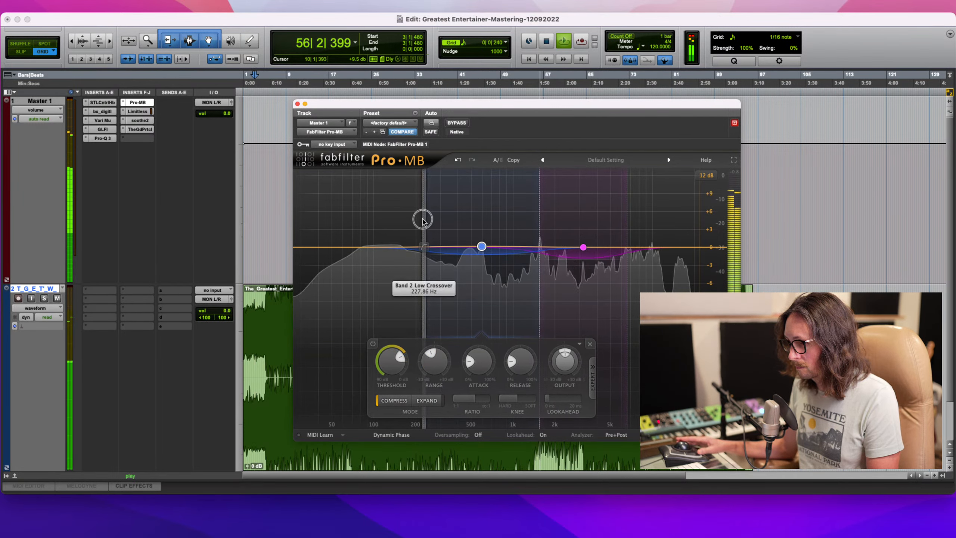
- Bypass Pro-MB, close its window and listen to the song from about bar 81
{"action": "left_click", "coordinate": [456, 124]}
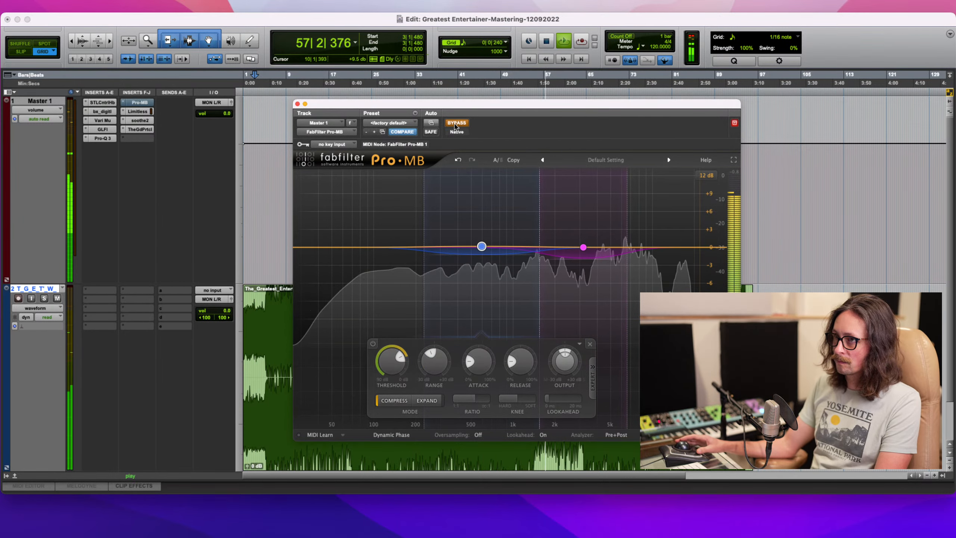
{"action": "key", "text": "space"}
{"action": "key", "text": "space"}
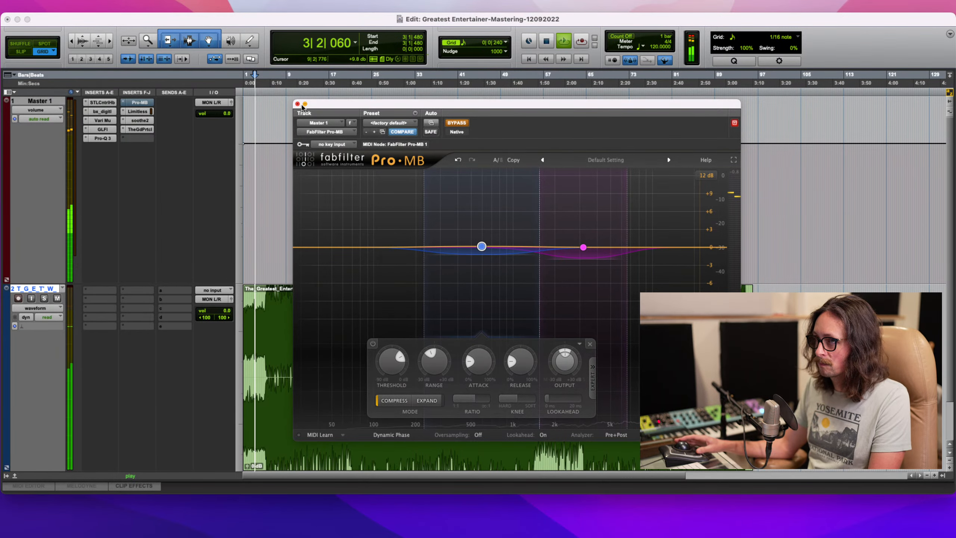
{"action": "left_click", "coordinate": [298, 104]}
{"action": "key", "text": "space"}
{"action": "left_click", "coordinate": [673, 321]}
{"action": "key", "text": "space"}
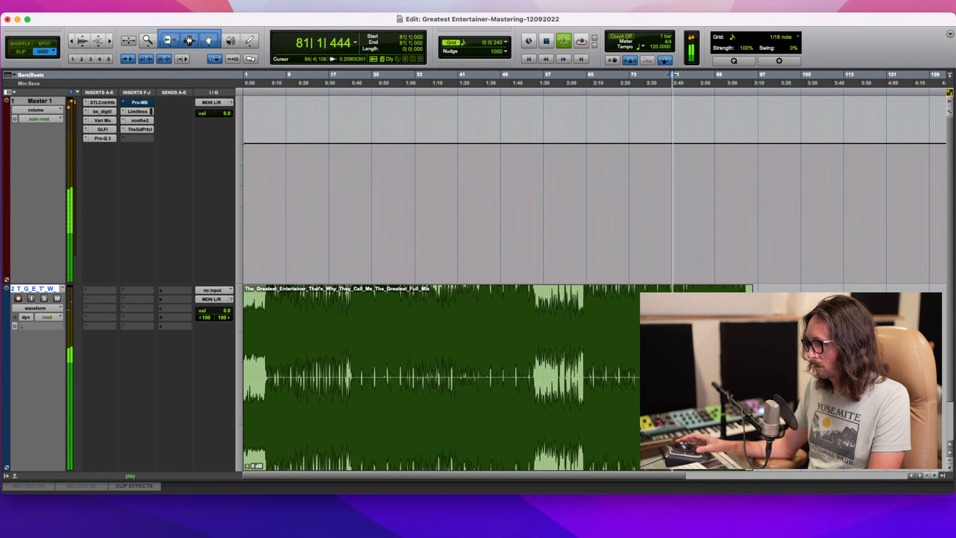
- Replay from about bar 84, reactivate Pro-MB, reopen its window and compare the sound with and without bypass
{"action": "left_click", "coordinate": [693, 325]}
{"action": "key", "text": "space"}
{"action": "key", "text": "space"}
{"action": "left_click", "coordinate": [145, 102], "text": "super"}
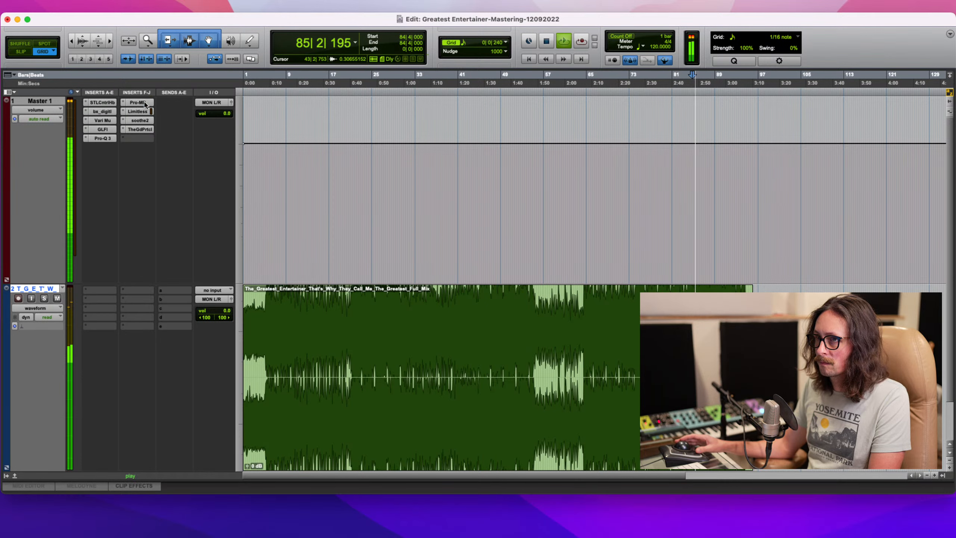
{"action": "left_click", "coordinate": [137, 102]}
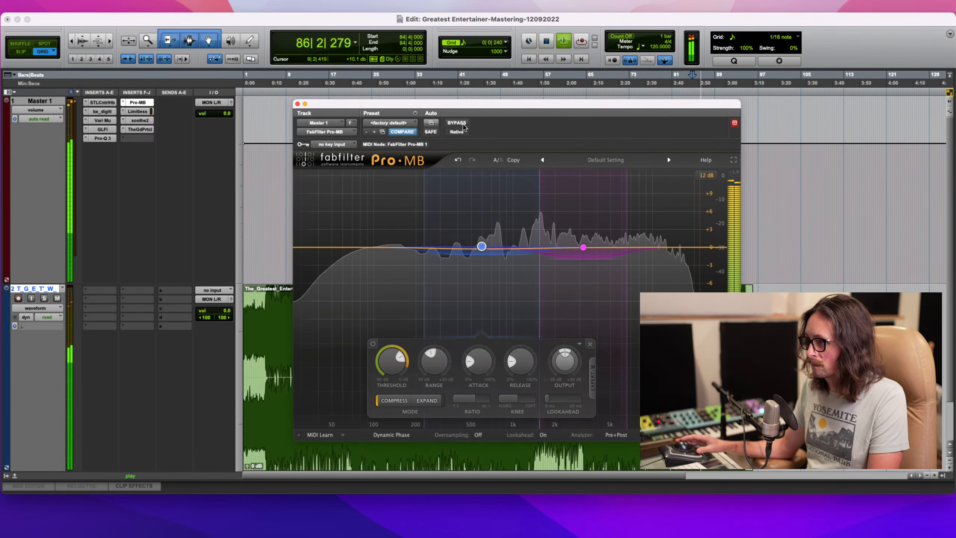
{"action": "left_click", "coordinate": [457, 123]}
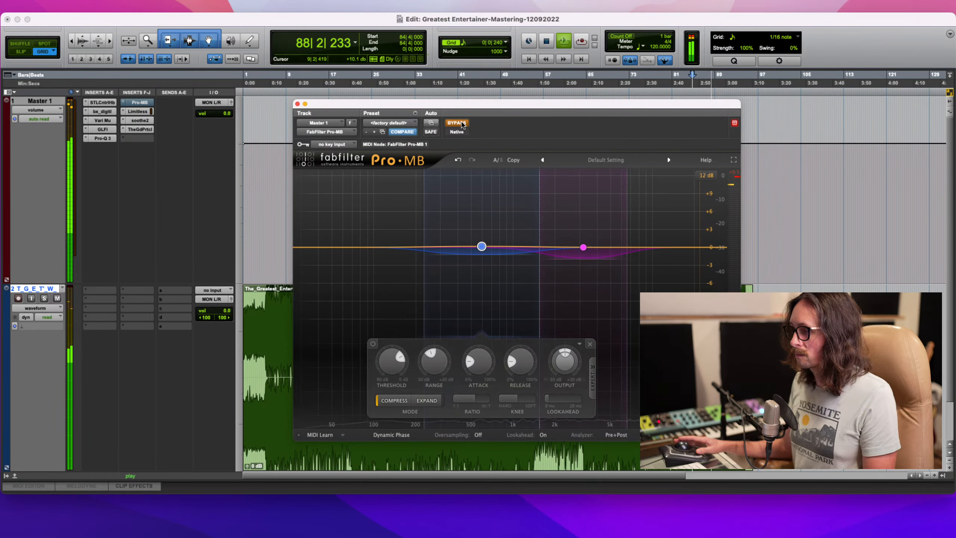
{"action": "left_click", "coordinate": [464, 124]}
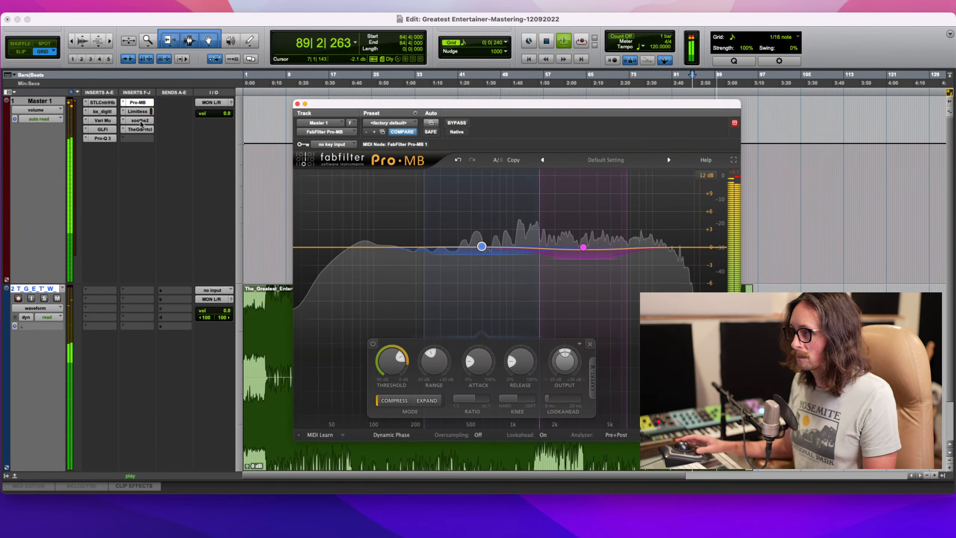
- Bypass soothe2 on the master track and compare Pro-MB bypassed and active
{"action": "left_click", "coordinate": [140, 121], "text": "super"}
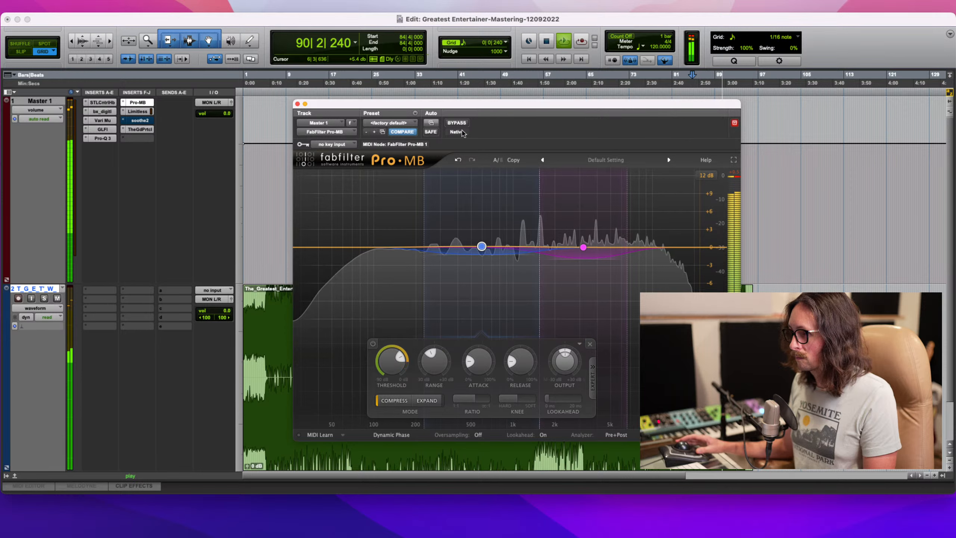
{"action": "left_click", "coordinate": [458, 125]}
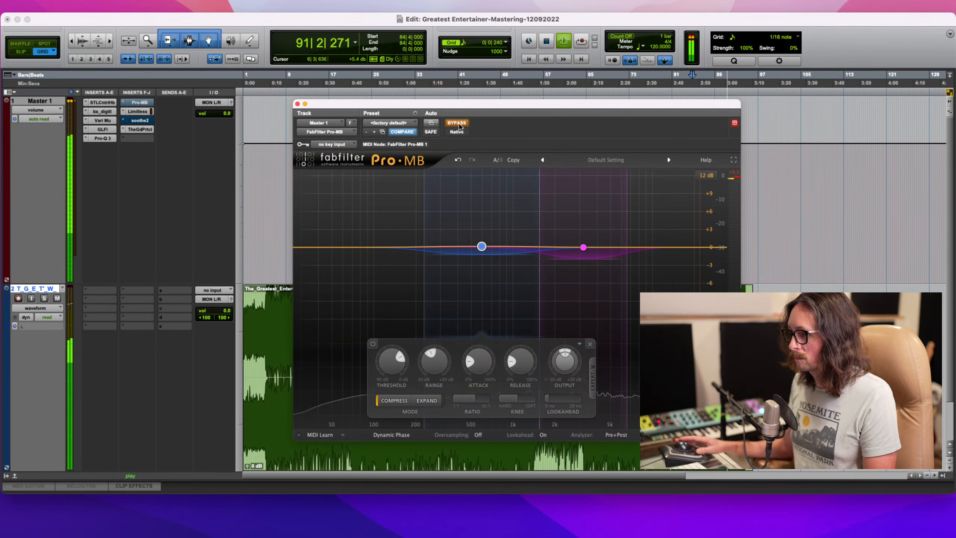
{"action": "left_click", "coordinate": [457, 123]}
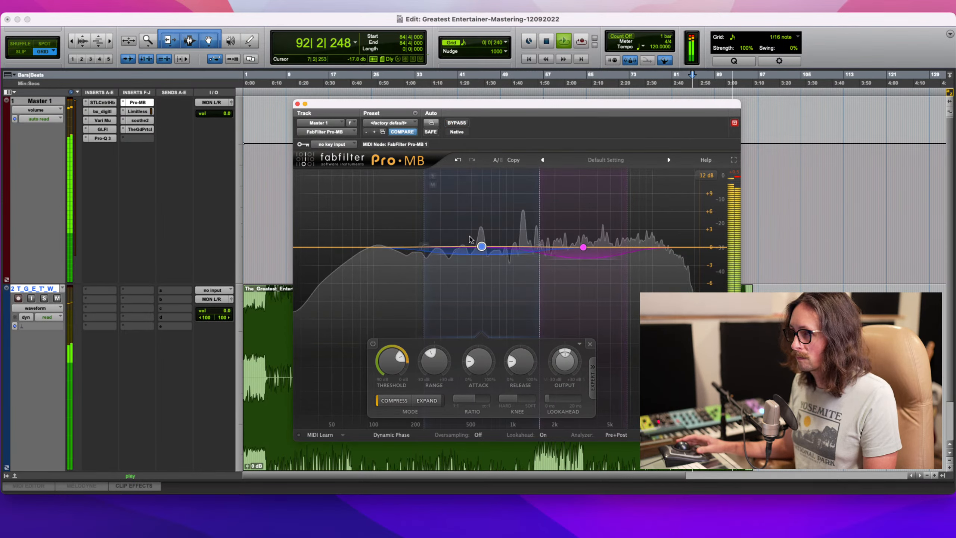
- Open soothe2 on the master track, adjust its depth slightly and close its window
{"action": "left_click", "coordinate": [140, 121]}
{"action": "left_click_drag", "start_coordinate": [350, 268], "coordinate": [351, 270]}
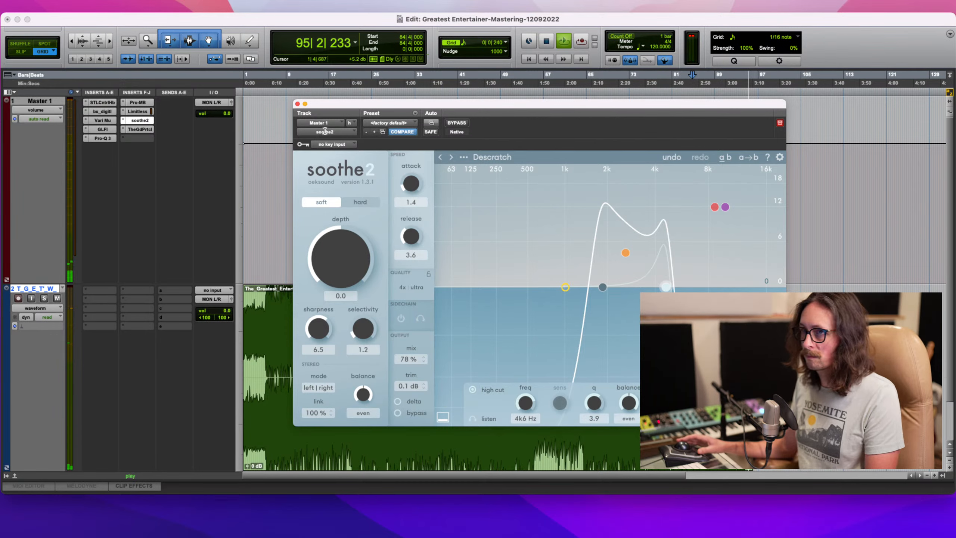
{"action": "key", "text": "super+Tab"}
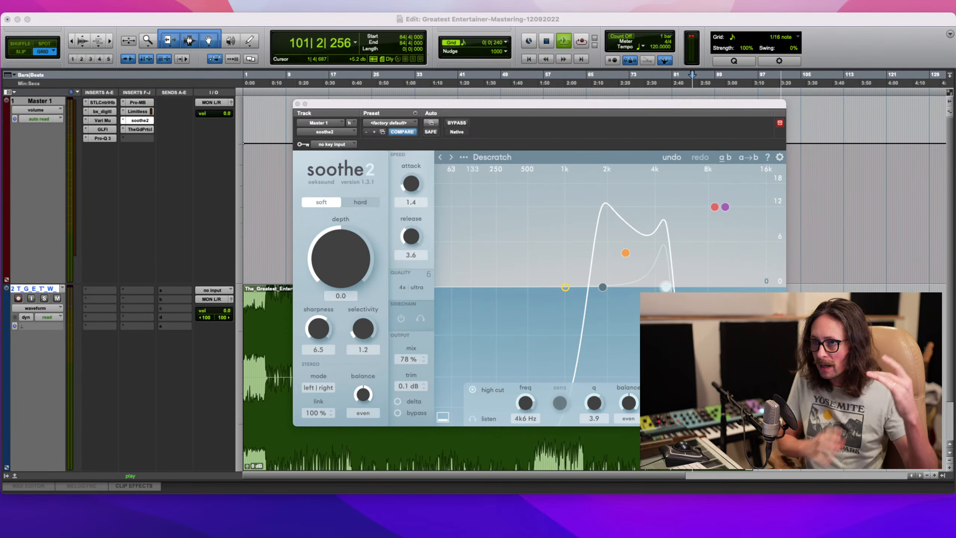
{"action": "left_click", "coordinate": [285, 16]}
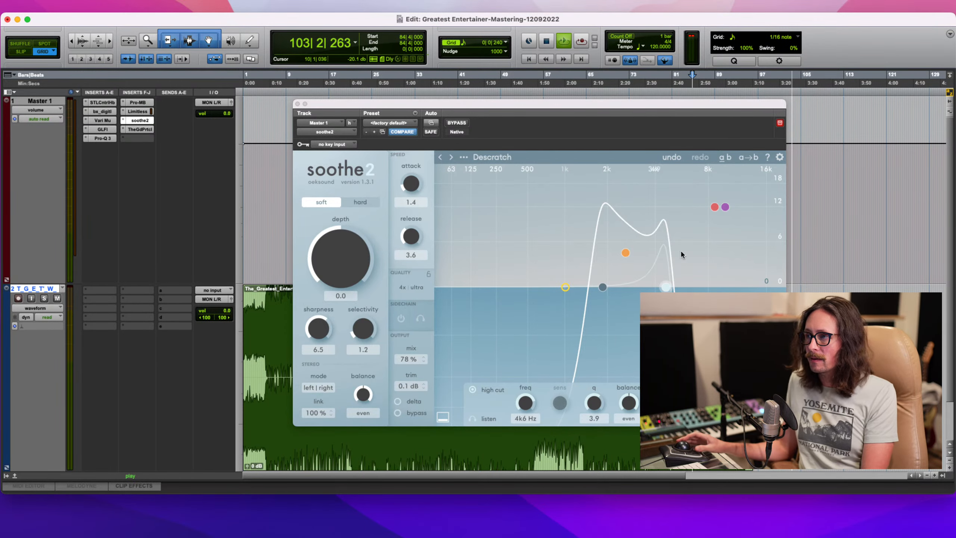
{"action": "left_click", "coordinate": [297, 103]}
- Select the entire song clip for a mix bounce and name the bounce file Greatest Entertainer-Master---V1-12092022
{"action": "scroll", "coordinate": [464, 267], "scroll_direction": "down", "scroll_amount": 3}
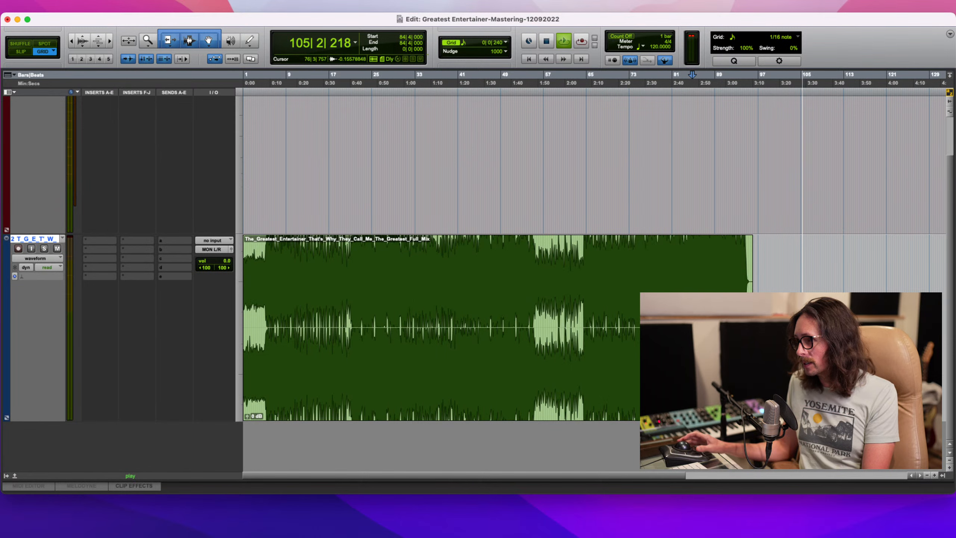
{"action": "key", "text": "super+a"}
{"action": "key", "text": "space"}
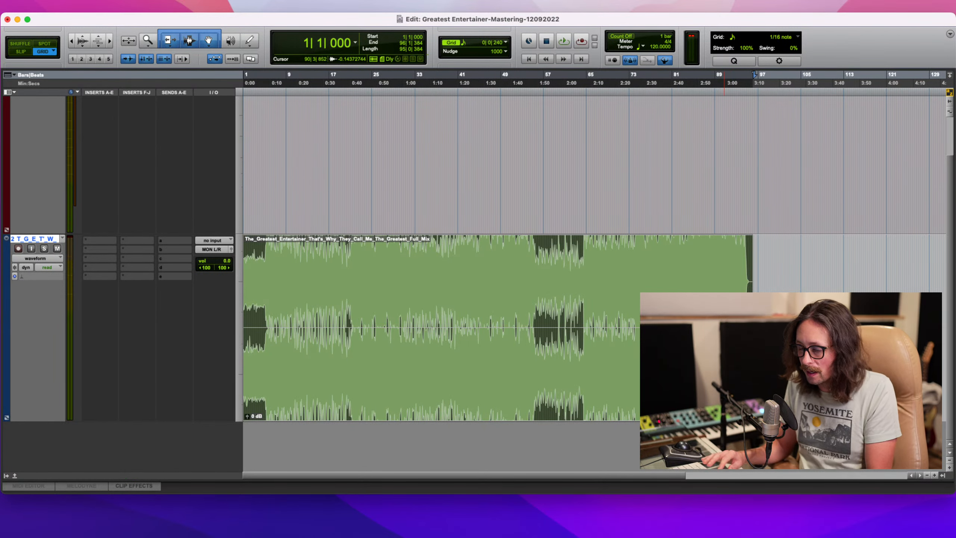
{"action": "scroll", "coordinate": [508, 232], "scroll_direction": "up", "scroll_amount": 3}
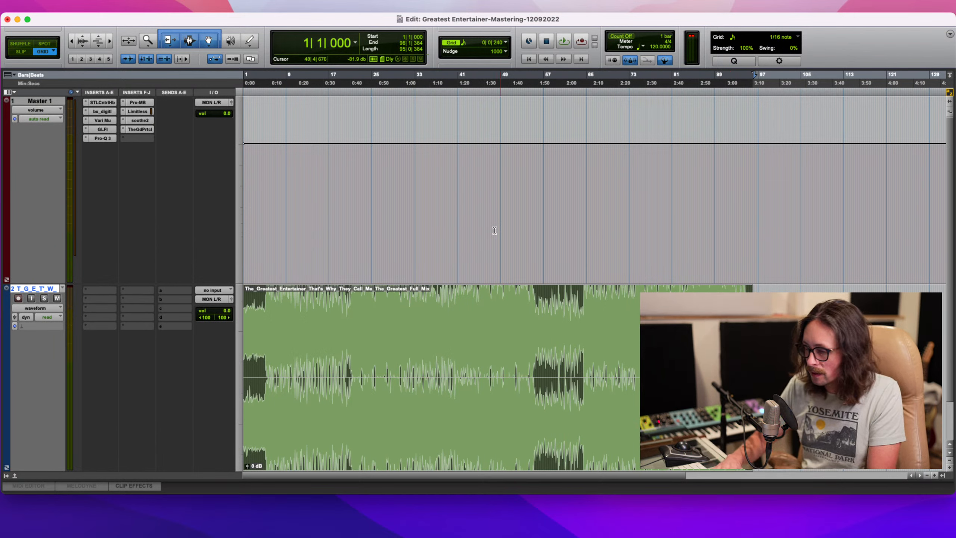
{"action": "key", "text": "super+alt+b"}
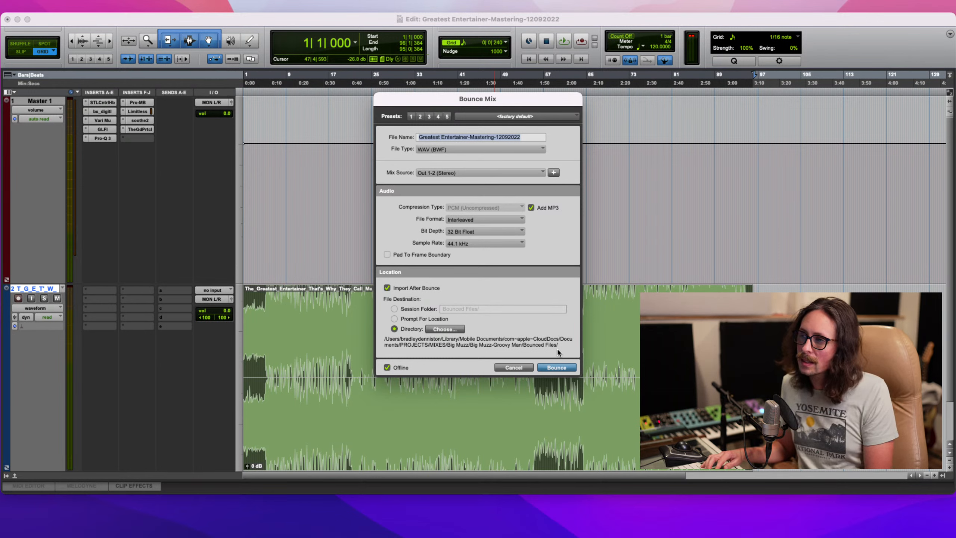
{"action": "key", "text": "Right"}
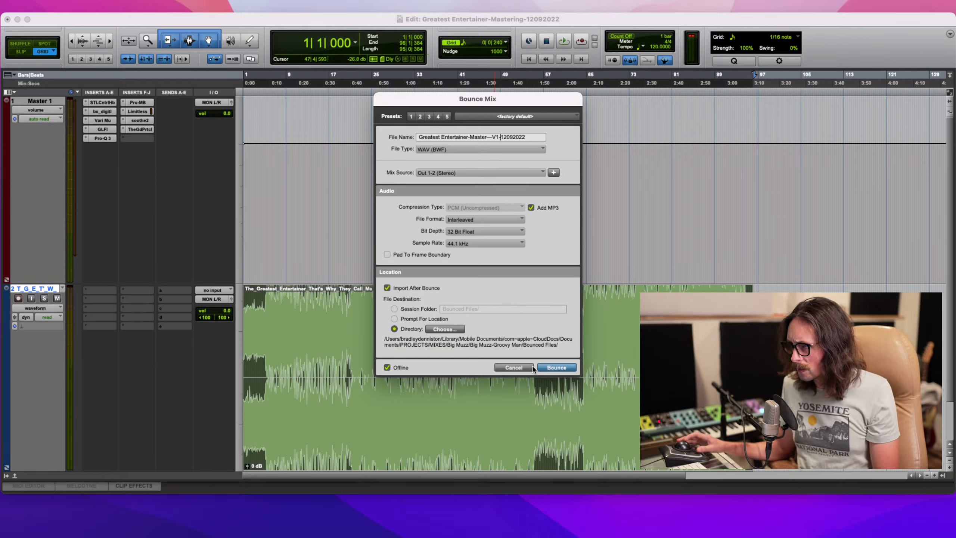
- Set the bounce destination to Desktop/Mastering/Greatest Entertainer-Mastering-12092022/Bounced Files and start the bounce
{"action": "left_click", "coordinate": [436, 331]}
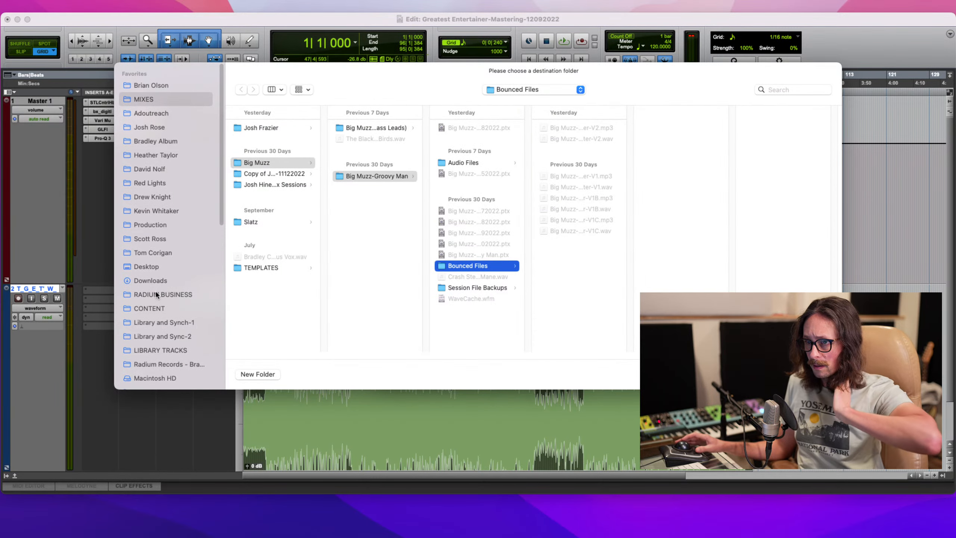
{"action": "left_click", "coordinate": [152, 268]}
{"action": "left_click", "coordinate": [279, 161]}
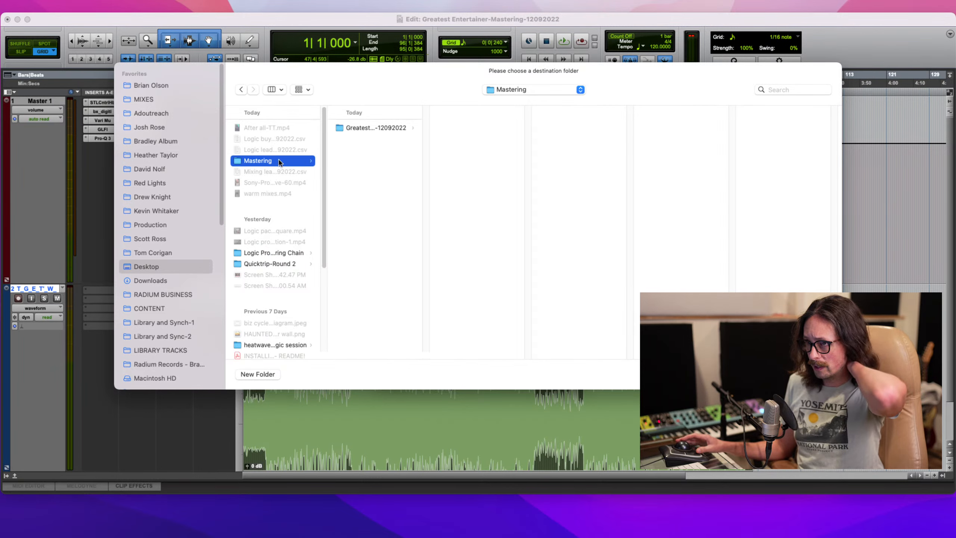
{"action": "left_click", "coordinate": [388, 129]}
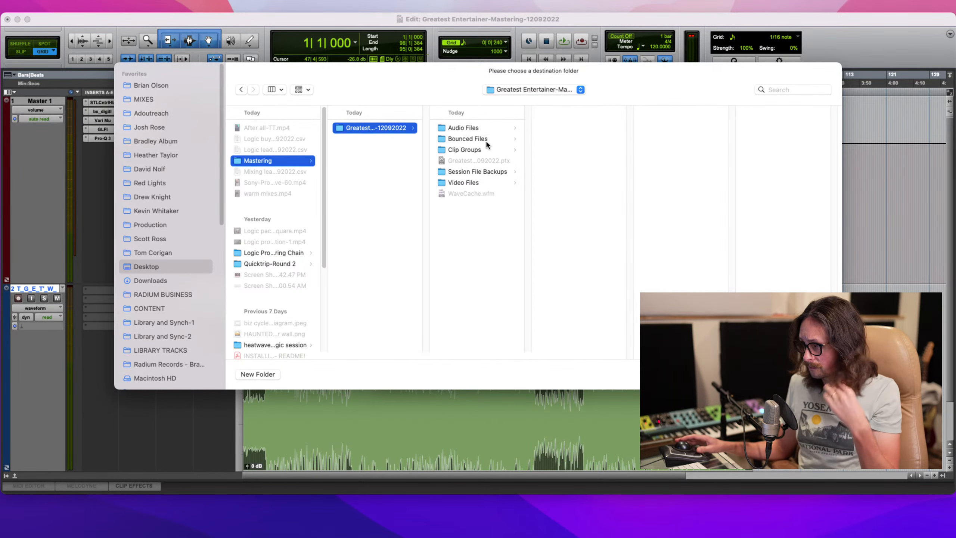
{"action": "left_click", "coordinate": [485, 139]}
{"action": "key", "text": "Return"}
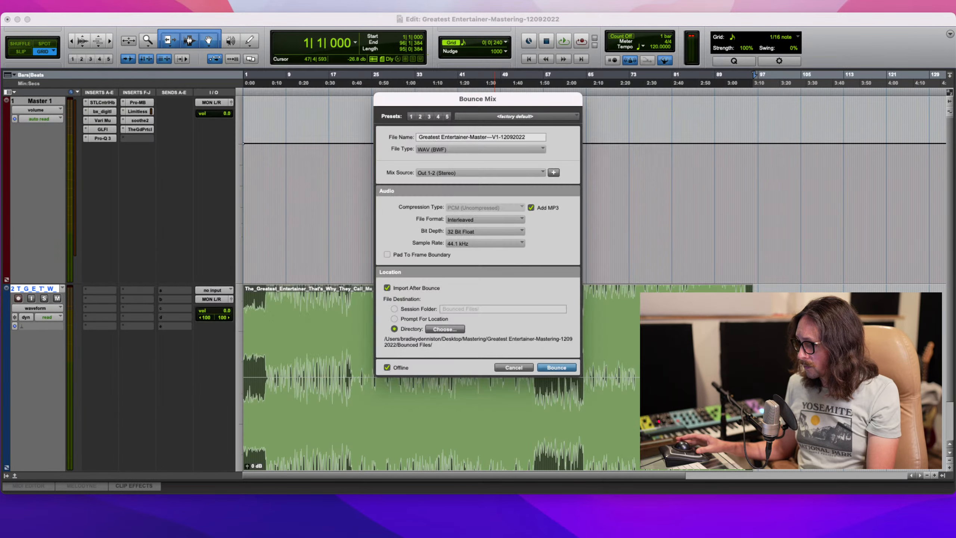
{"action": "left_click", "coordinate": [556, 367]}
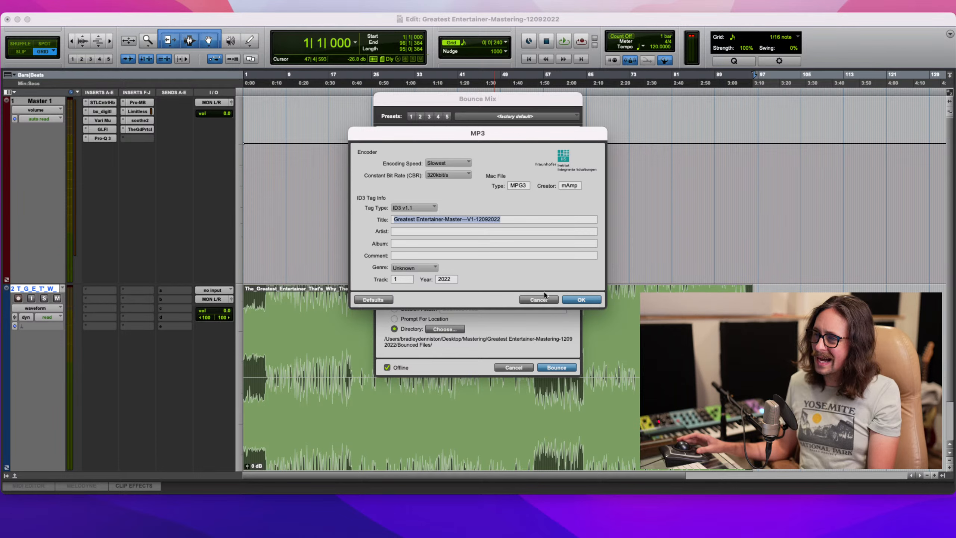
- Accept the MP3 settings with Slowest encoding at 320kbit/s and import the finished bounce to a new track at Session Start
{"action": "left_click", "coordinate": [576, 301]}
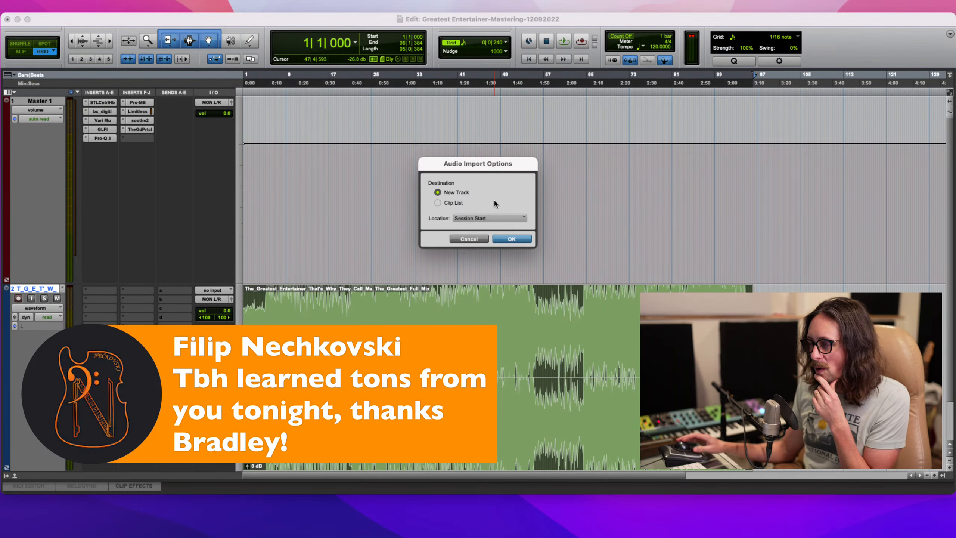
{"action": "left_click", "coordinate": [515, 239]}
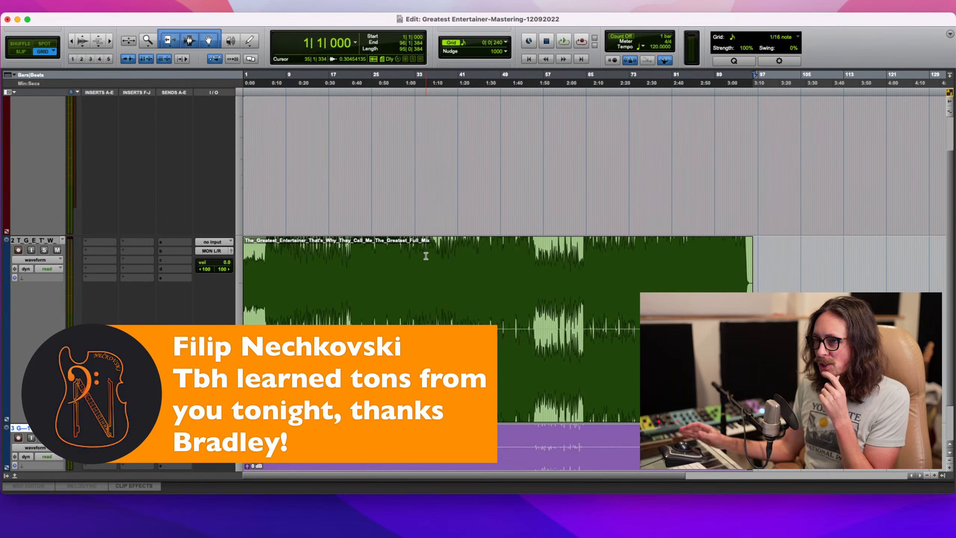
{"action": "scroll", "coordinate": [426, 257], "scroll_direction": "down", "scroll_amount": 2}
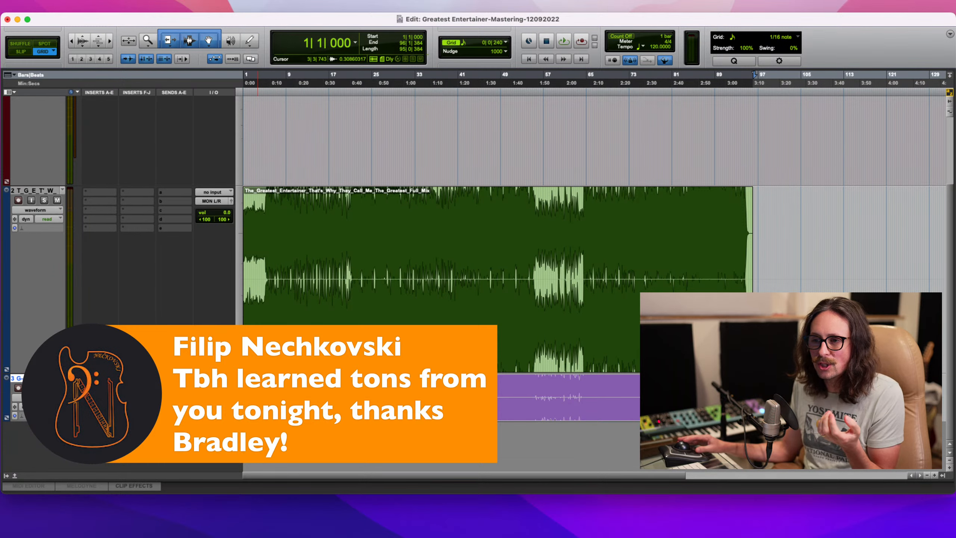
{"action": "scroll", "coordinate": [399, 283], "scroll_direction": "up", "scroll_amount": 2}
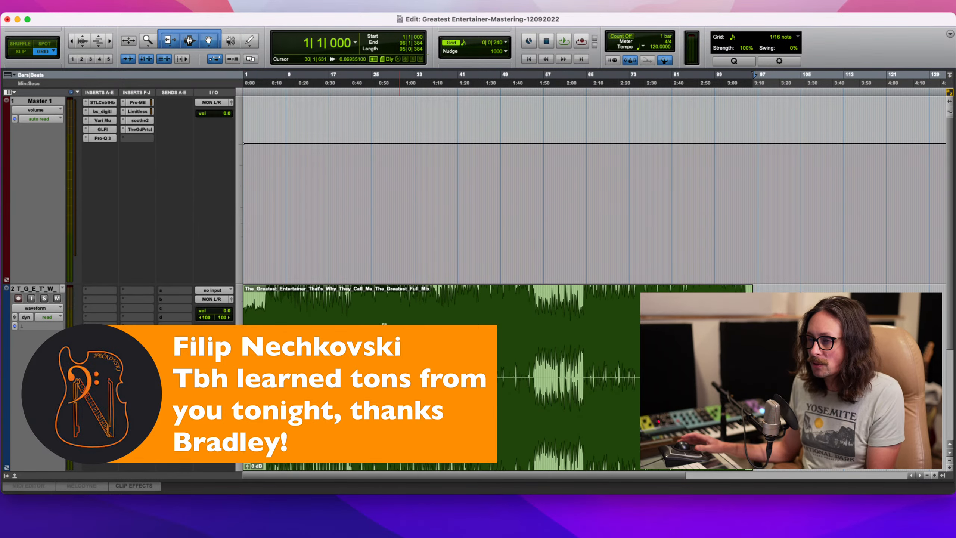
- Make all nine plug-ins on the Master 1 track inactive, from the first insert through TheGdPrtcl
{"action": "left_click", "coordinate": [103, 102], "text": "ctrl+super"}
{"action": "left_click", "coordinate": [103, 111], "text": "ctrl+super"}
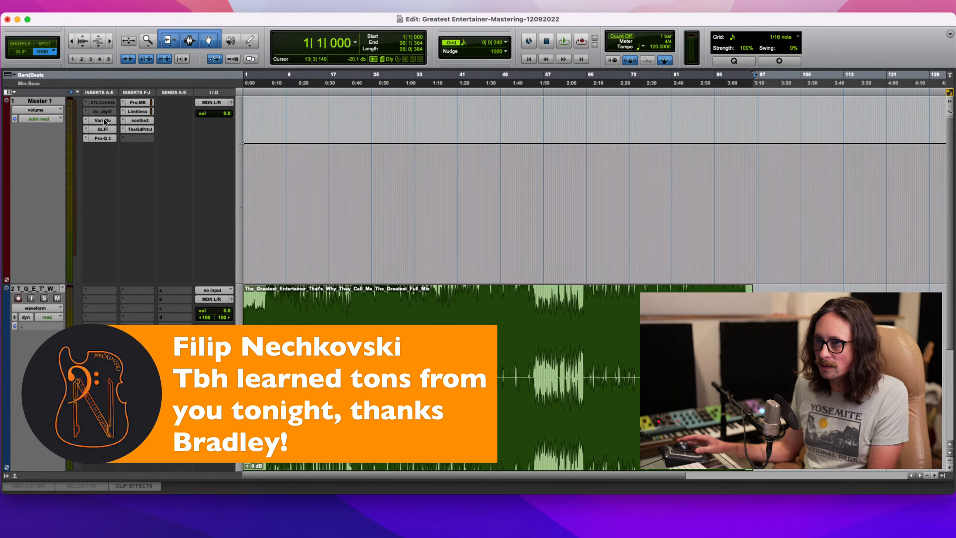
{"action": "left_click", "coordinate": [104, 121], "text": "ctrl+super"}
{"action": "left_click", "coordinate": [102, 129], "text": "ctrl+super"}
{"action": "left_click", "coordinate": [103, 138], "text": "ctrl+super"}
{"action": "left_click", "coordinate": [140, 103], "text": "ctrl+super"}
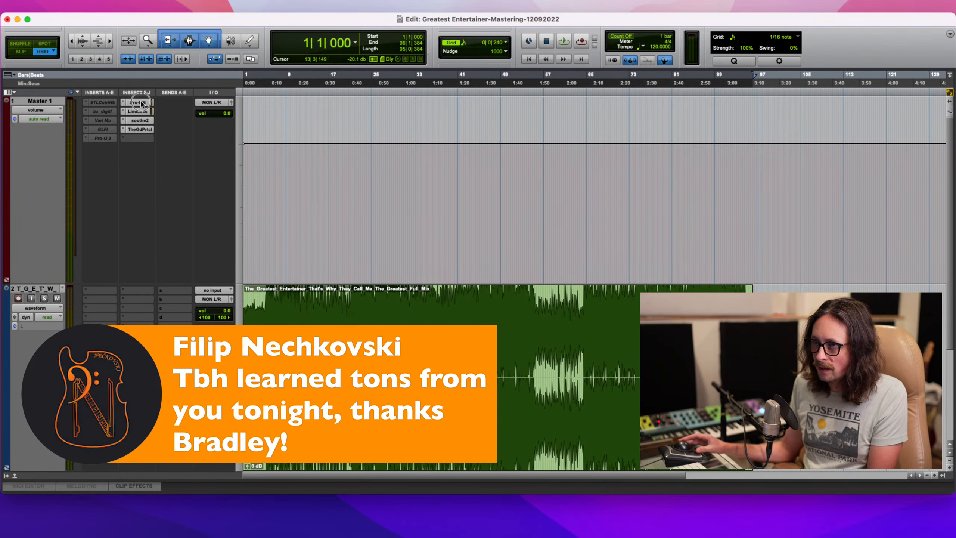
{"action": "left_click", "coordinate": [138, 111], "text": "ctrl+super"}
{"action": "left_click", "coordinate": [139, 121], "text": "ctrl+super"}
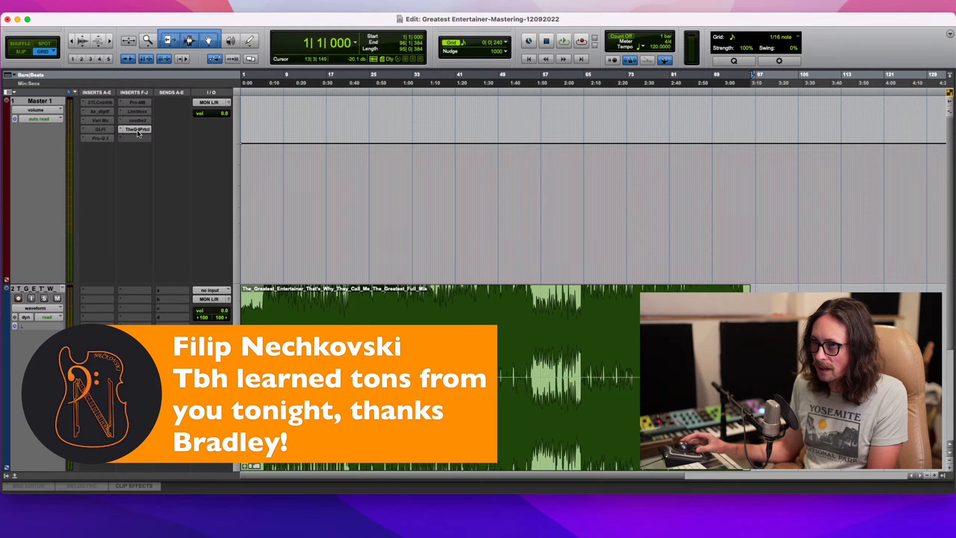
{"action": "left_click", "coordinate": [137, 129], "text": "ctrl+super"}
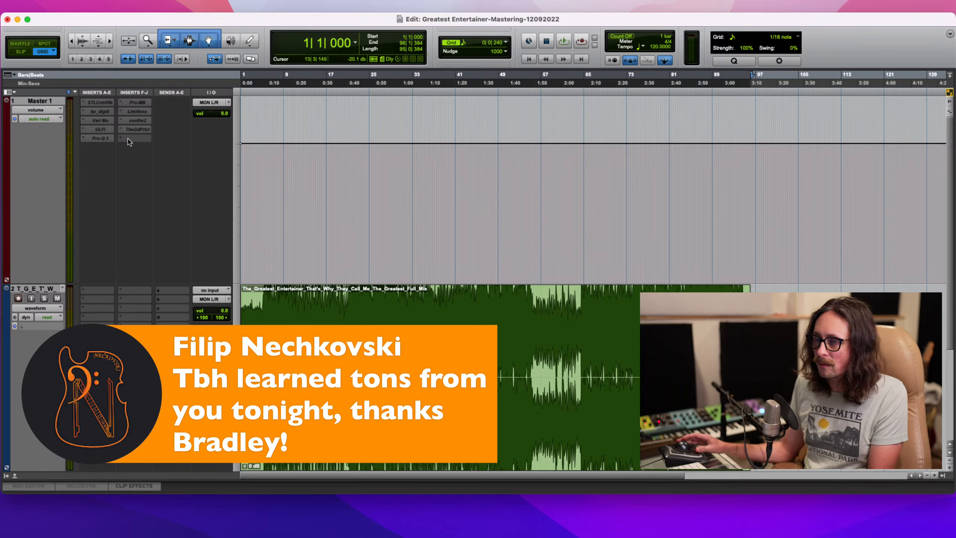
{"action": "scroll", "coordinate": [377, 301], "scroll_direction": "down", "scroll_amount": 4}
{"action": "scroll", "coordinate": [378, 301], "scroll_direction": "up", "scroll_amount": 4}
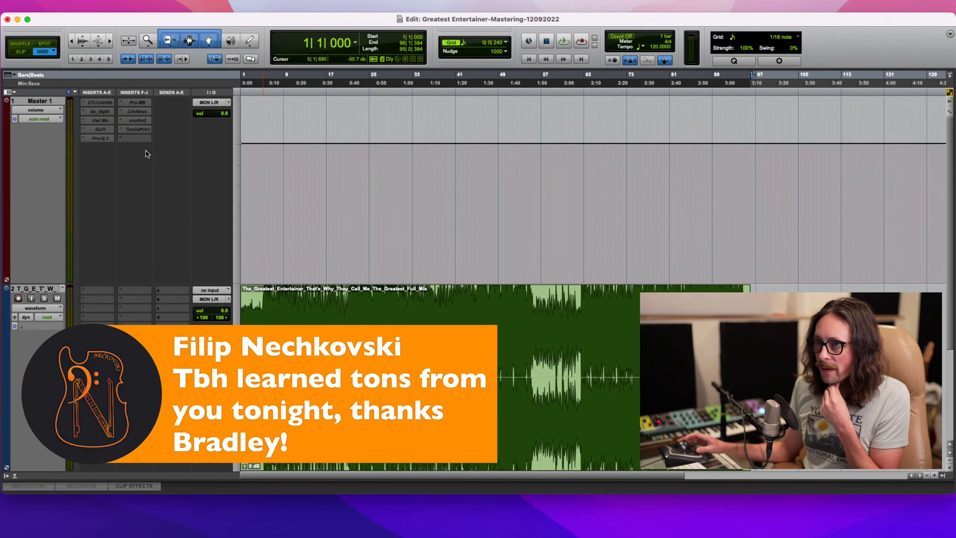
- Insert Plugin Alliance's stereo SPL HawkEye analyzer in the empty slot below TheGdPrtcl on Master 1
{"action": "left_click", "coordinate": [137, 138]}
{"action": "mouse_move", "coordinate": [181, 139]}
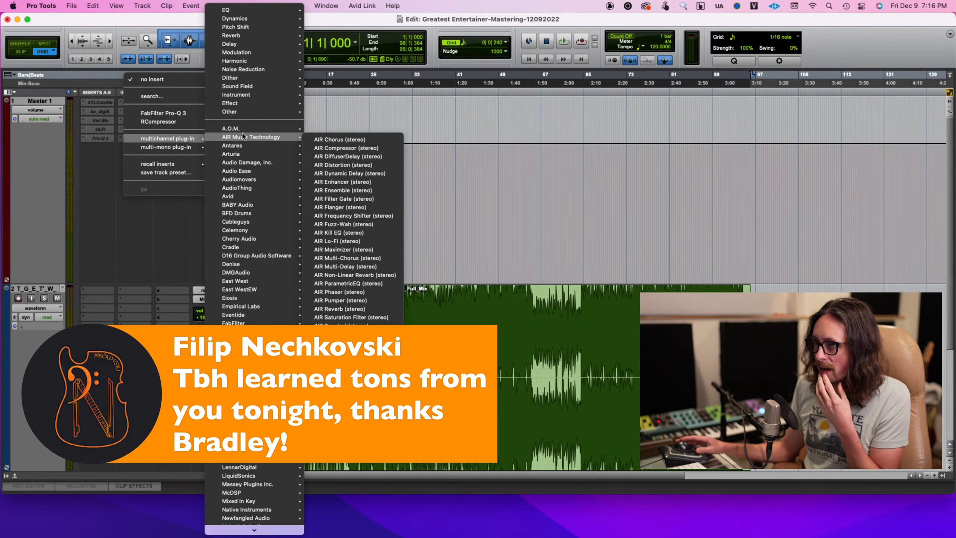
{"action": "scroll", "coordinate": [256, 376], "scroll_direction": "down", "scroll_amount": 10}
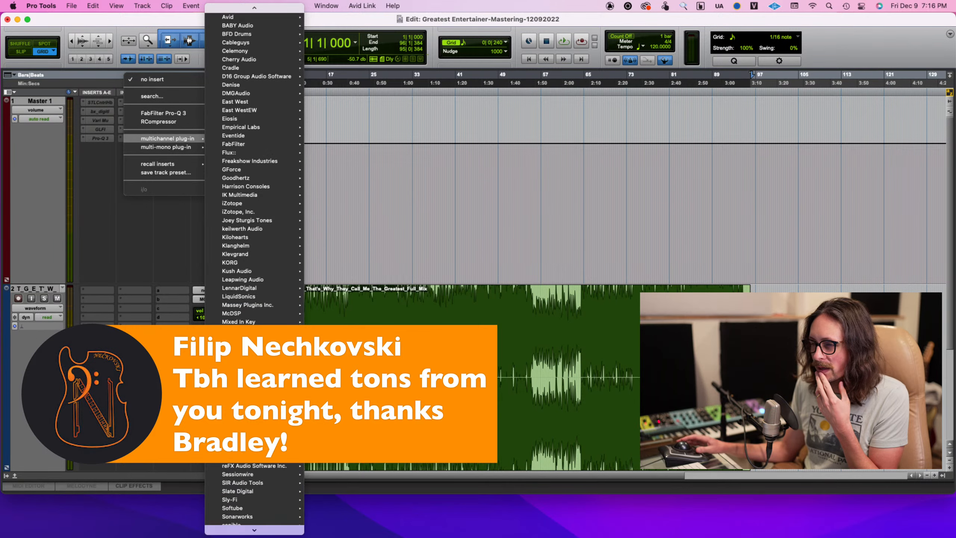
{"action": "scroll", "coordinate": [255, 377], "scroll_direction": "down", "scroll_amount": 5}
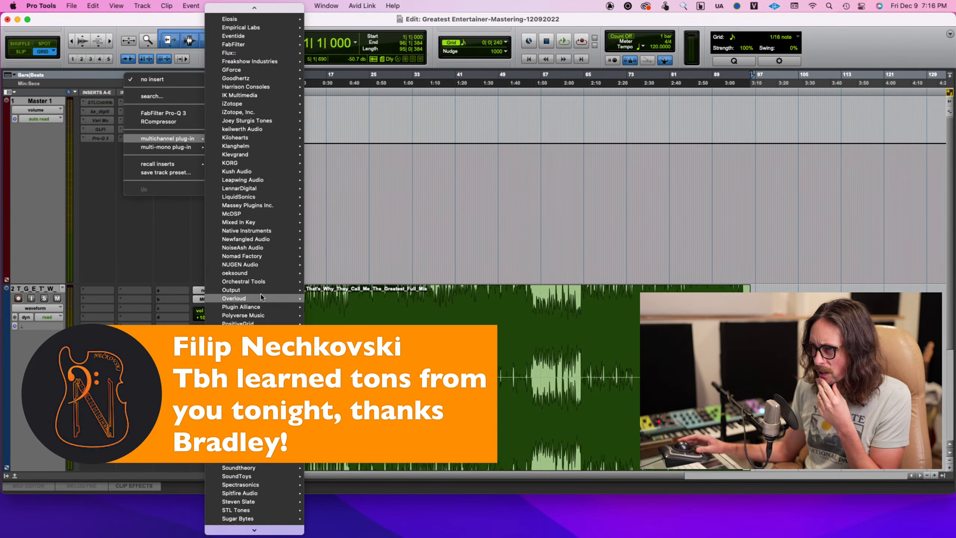
{"action": "mouse_move", "coordinate": [290, 308]}
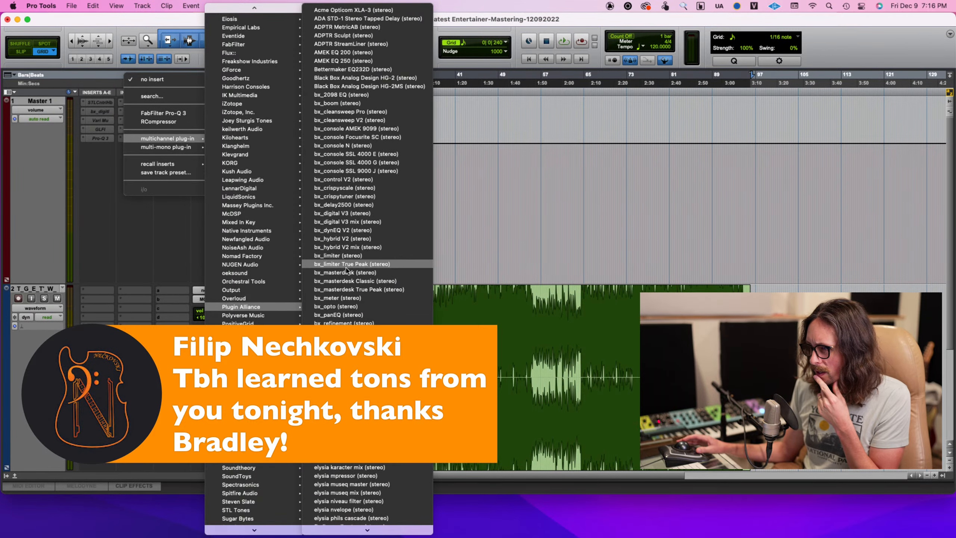
{"action": "scroll", "coordinate": [350, 275], "scroll_direction": "down", "scroll_amount": 10}
{"action": "scroll", "coordinate": [360, 269], "scroll_direction": "down", "scroll_amount": 13}
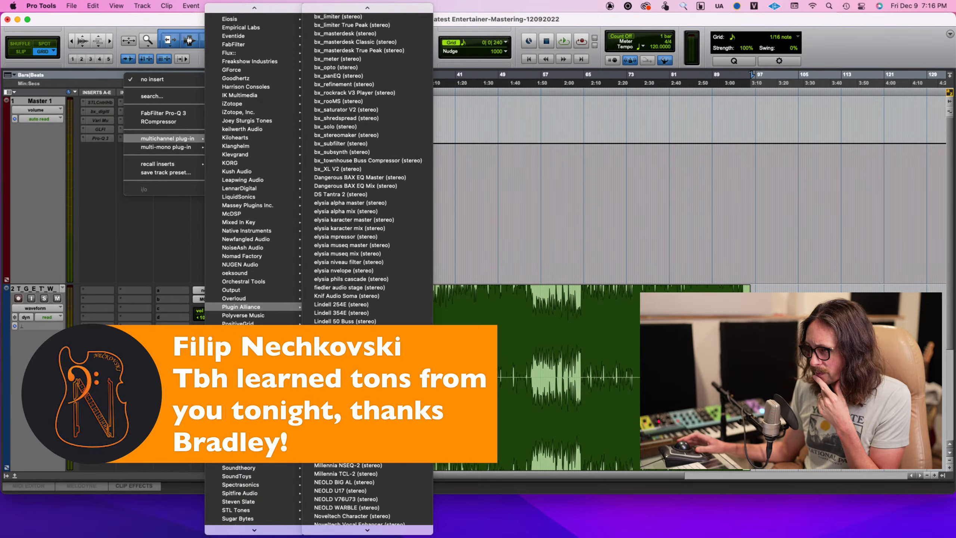
{"action": "left_click", "coordinate": [383, 326]}
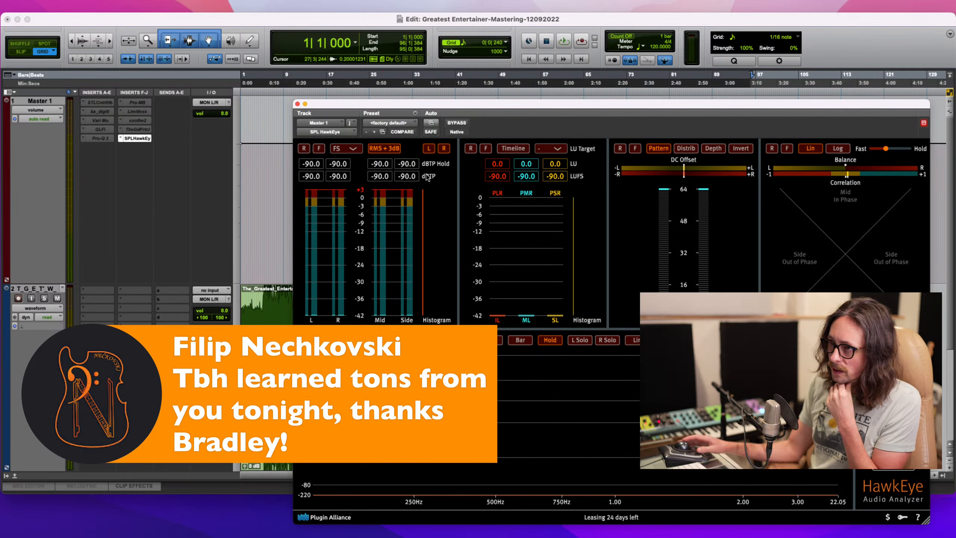
- Set the session's solo mode to X-OR (Cancels Previous Solo)
{"action": "left_click_drag", "start_coordinate": [542, 107], "coordinate": [373, 27]}
{"action": "left_click", "coordinate": [277, 10]}
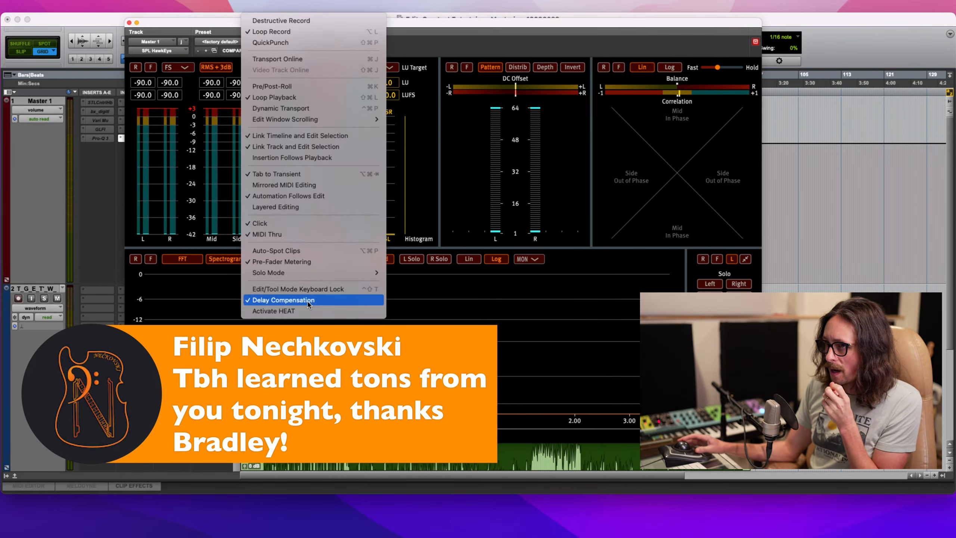
{"action": "mouse_move", "coordinate": [318, 274]}
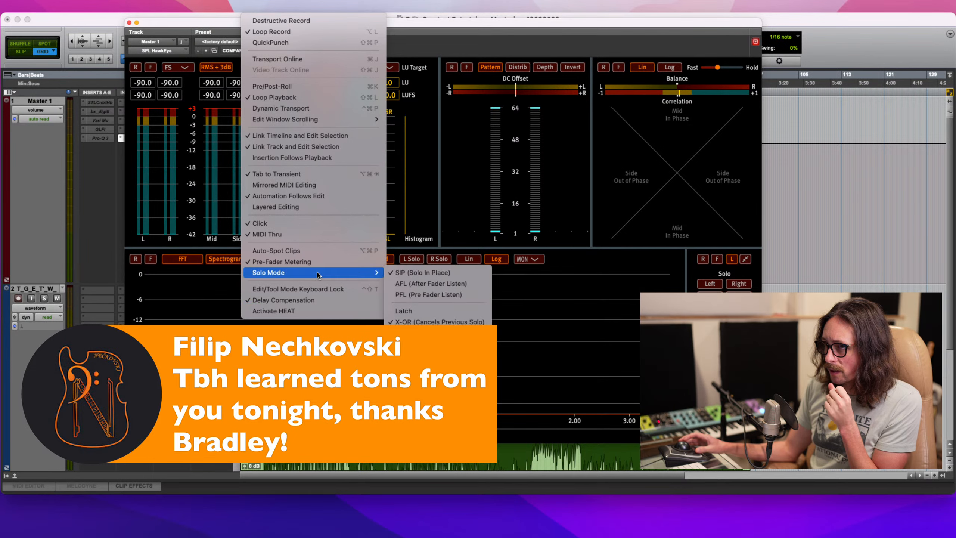
{"action": "left_click", "coordinate": [426, 322]}
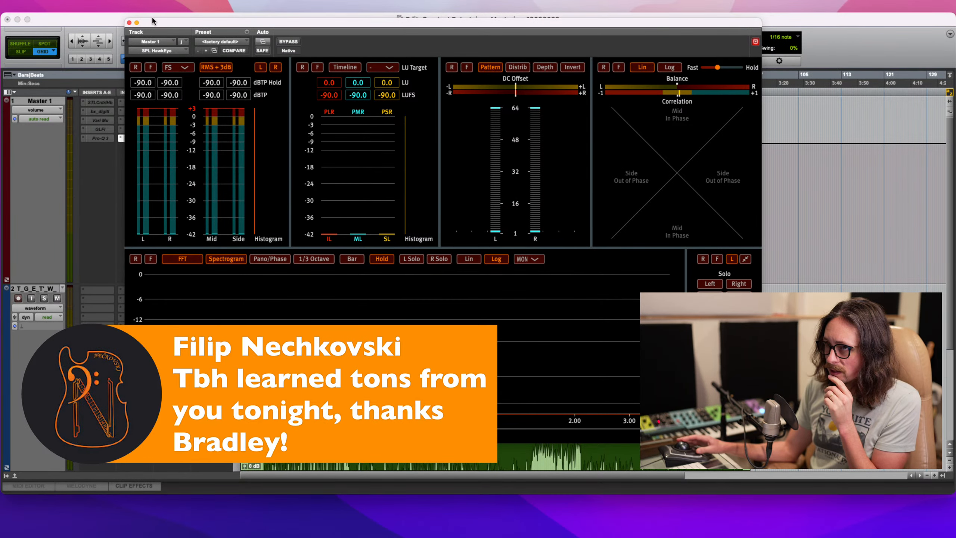
- Move the SPL HawkEye window clear of the track controls and reduce the Master 1 track's height
{"action": "left_click_drag", "start_coordinate": [172, 22], "coordinate": [397, 36]}
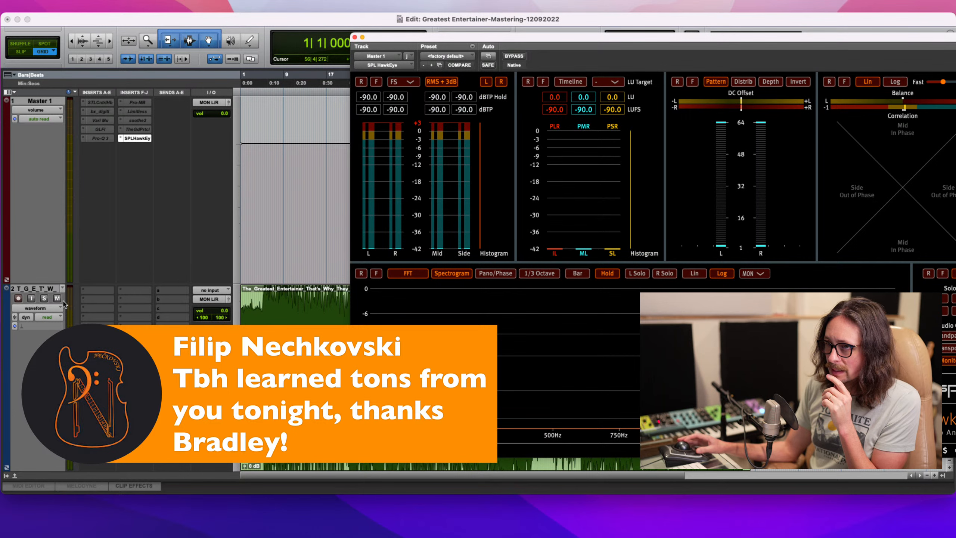
{"action": "left_click_drag", "start_coordinate": [48, 281], "coordinate": [50, 179]}
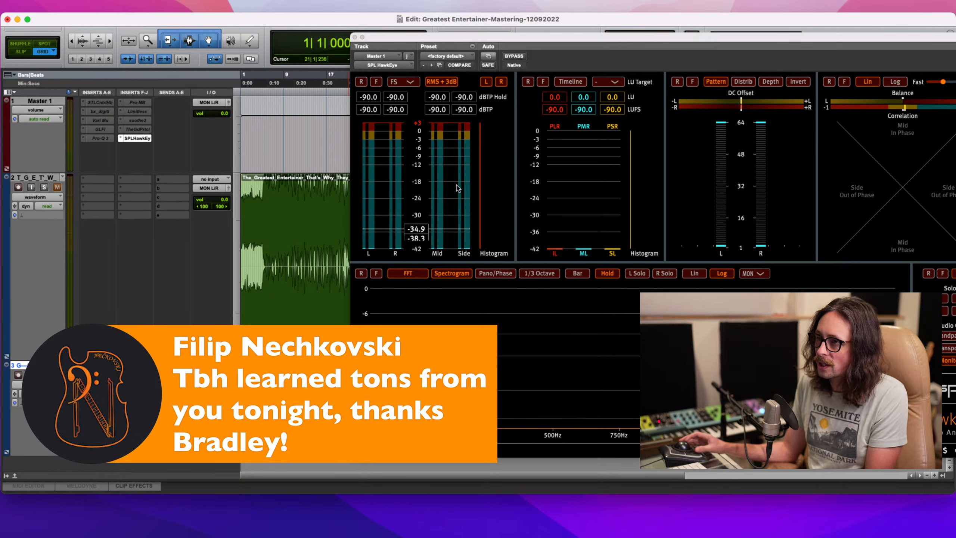
- Examine HawkEye's RMS + 3dB option and its level scale choices, keeping FS and repositioning the analyzer window
{"action": "left_click", "coordinate": [451, 83]}
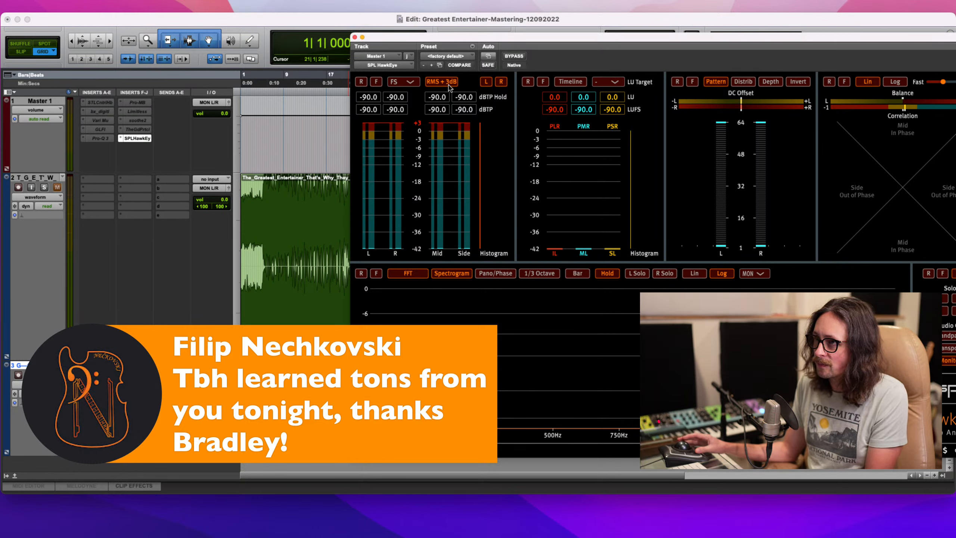
{"action": "left_click", "coordinate": [402, 82]}
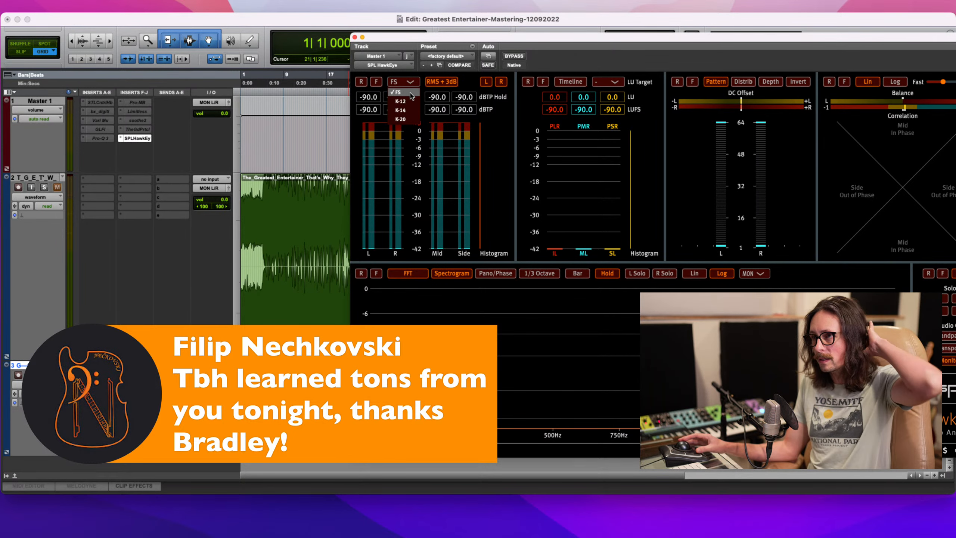
{"action": "left_click", "coordinate": [414, 82]}
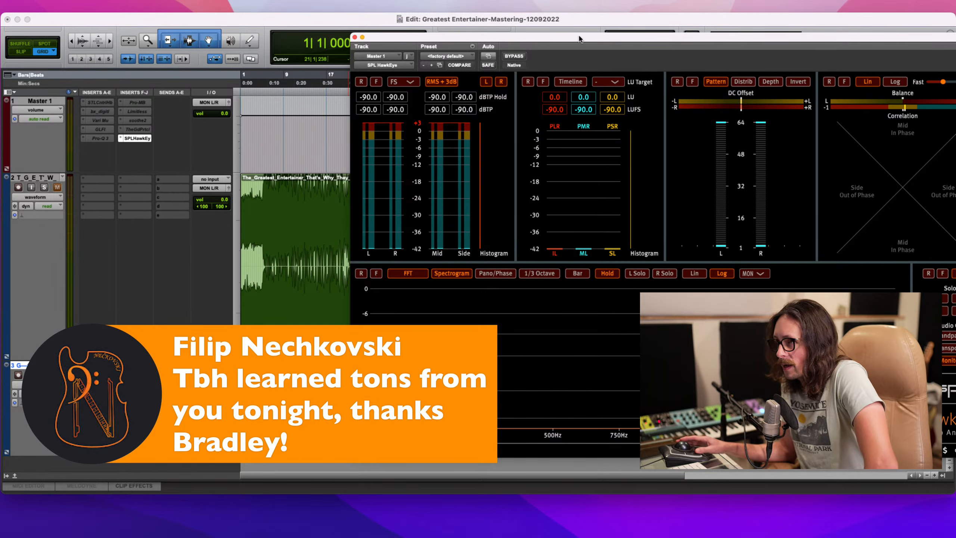
{"action": "left_click_drag", "start_coordinate": [580, 39], "coordinate": [350, 22]}
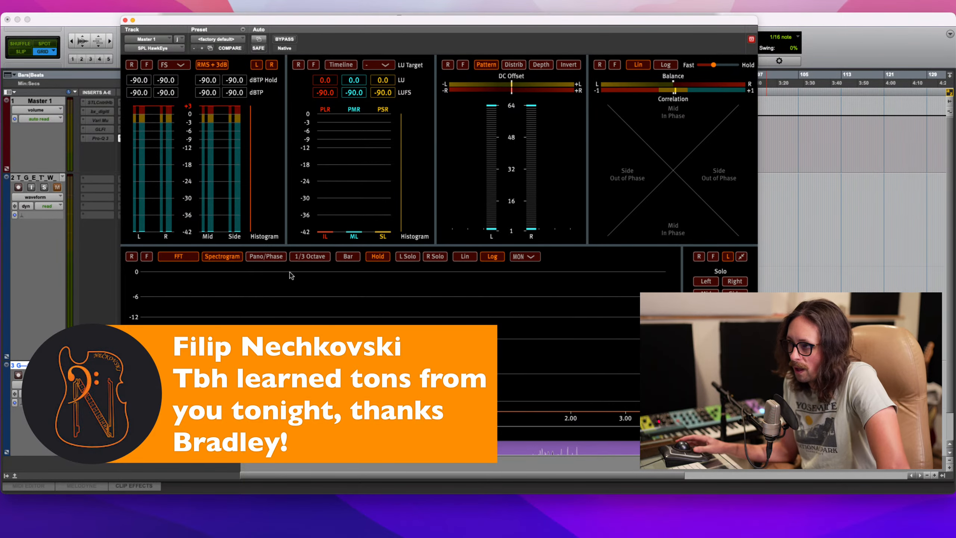
{"action": "left_click_drag", "start_coordinate": [157, 21], "coordinate": [282, 33]}
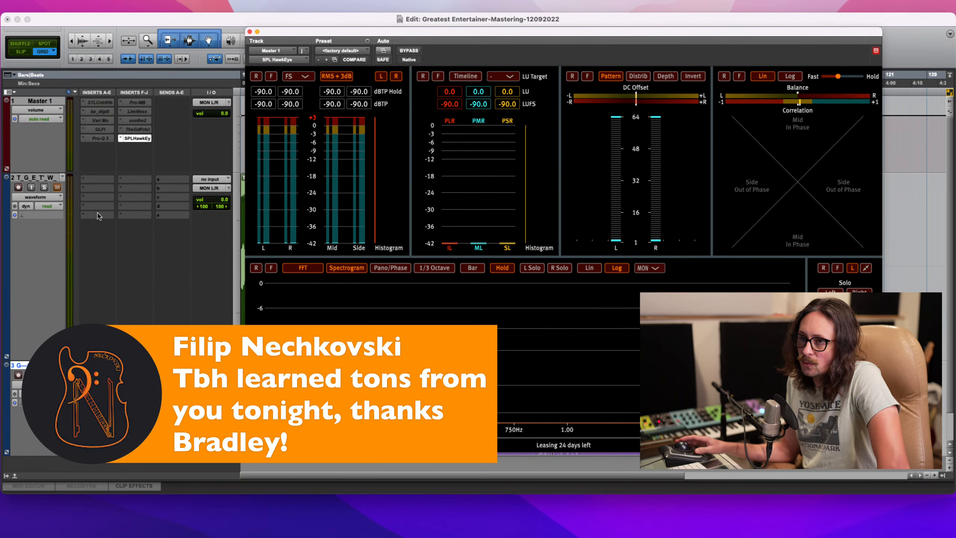
- Solo the original mix track and start playback to meter it in HawkEye
{"action": "left_click", "coordinate": [44, 187]}
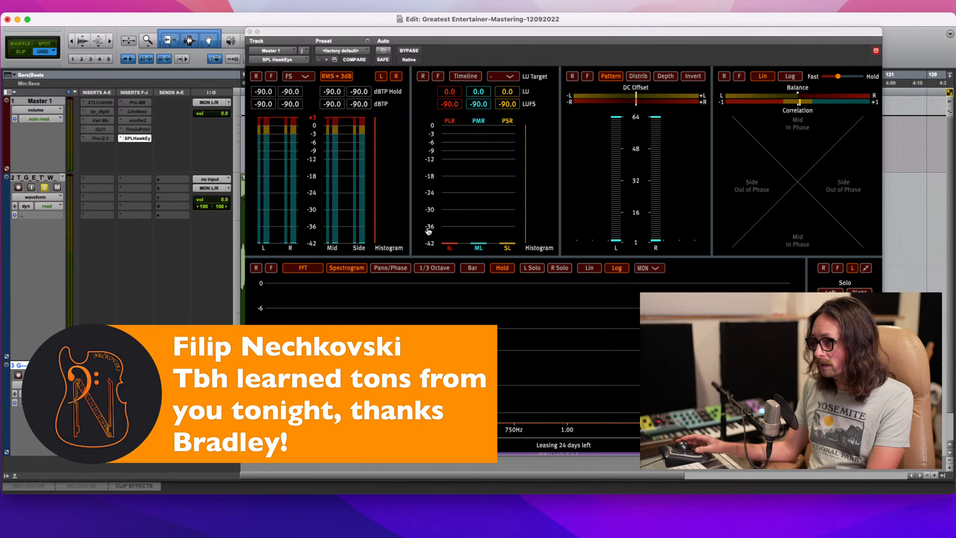
{"action": "key", "text": "super+Tab"}
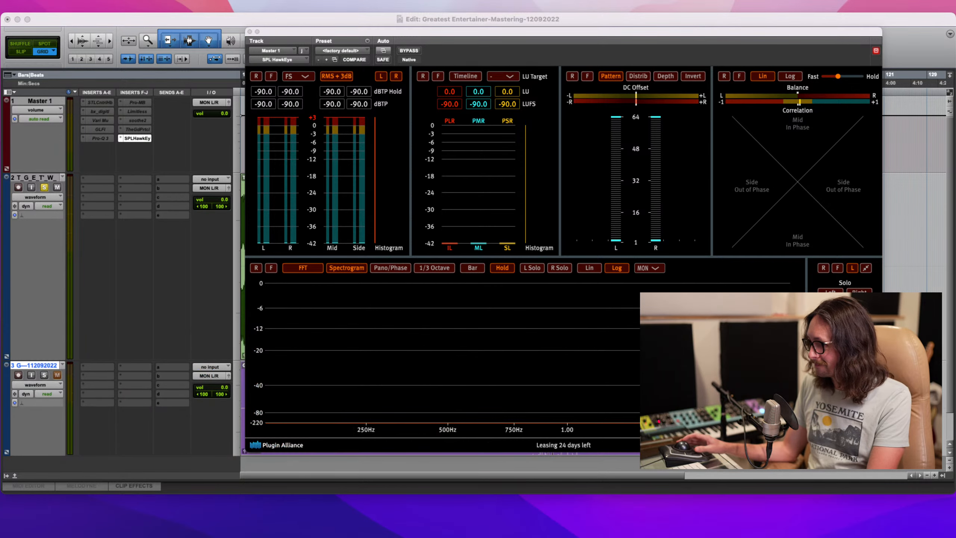
{"action": "key", "text": "super+Tab"}
{"action": "key", "text": "super+Tab"}
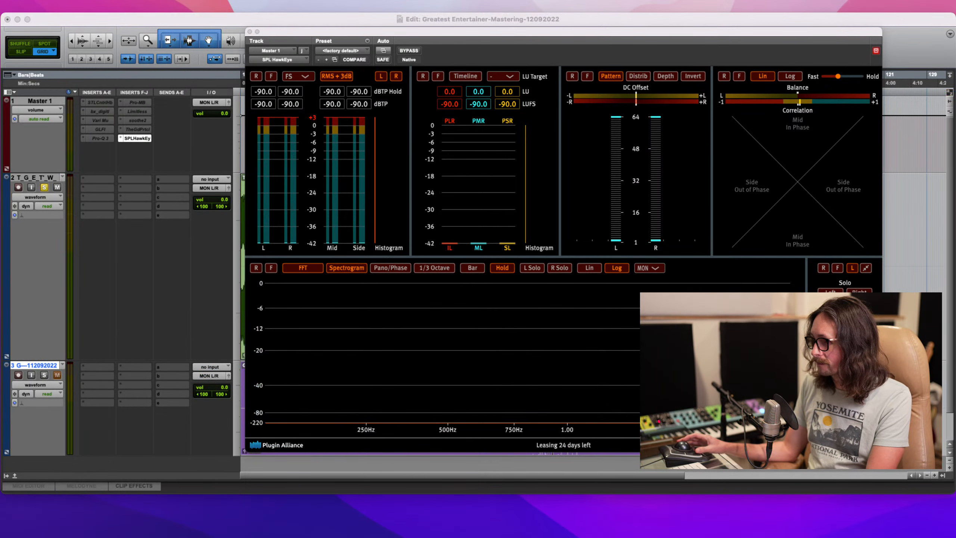
{"action": "key", "text": "super+Tab"}
{"action": "key", "text": "space"}
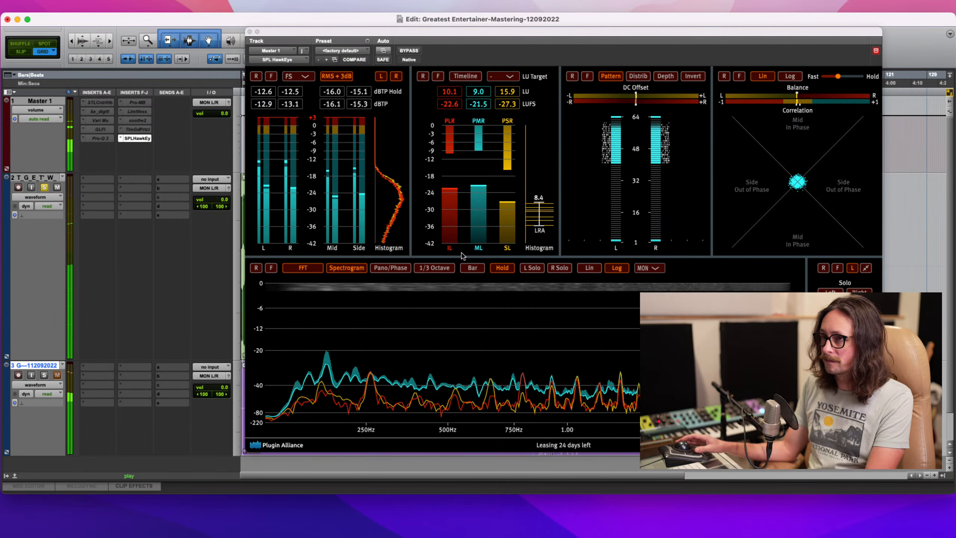
- Alternate solo between the imported master bounce and the original mix to compare them in HawkEye, shrinking the audio tracks' height
{"action": "left_click", "coordinate": [44, 375]}
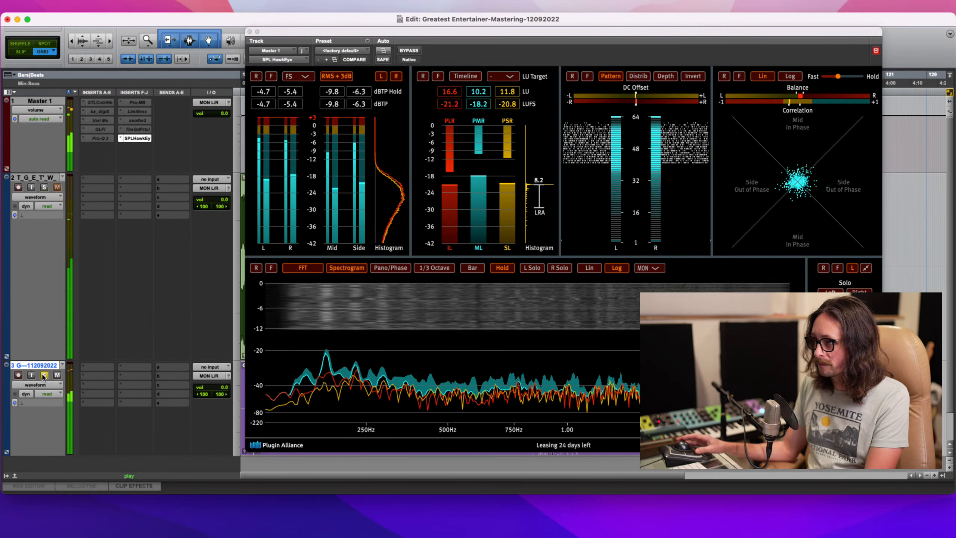
{"action": "left_click", "coordinate": [43, 188]}
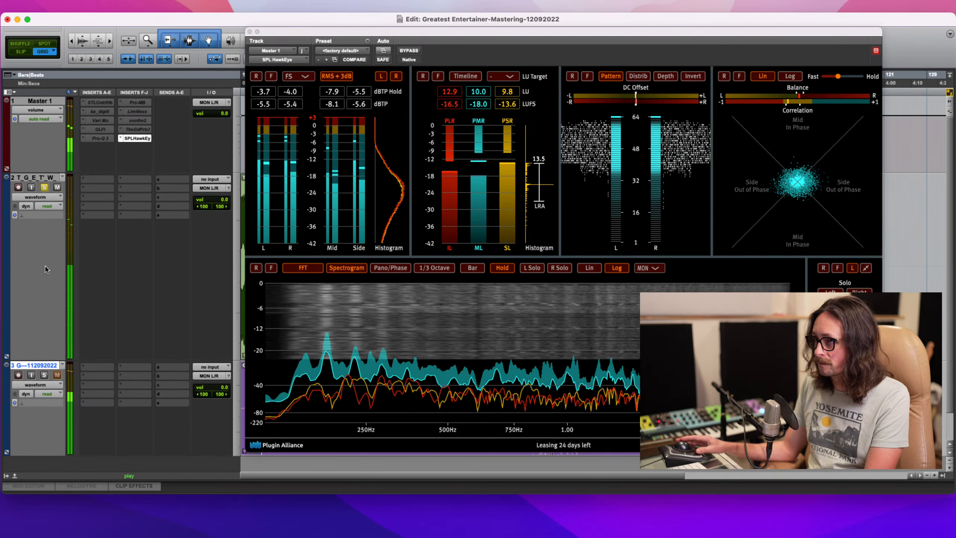
{"action": "left_click", "coordinate": [44, 375]}
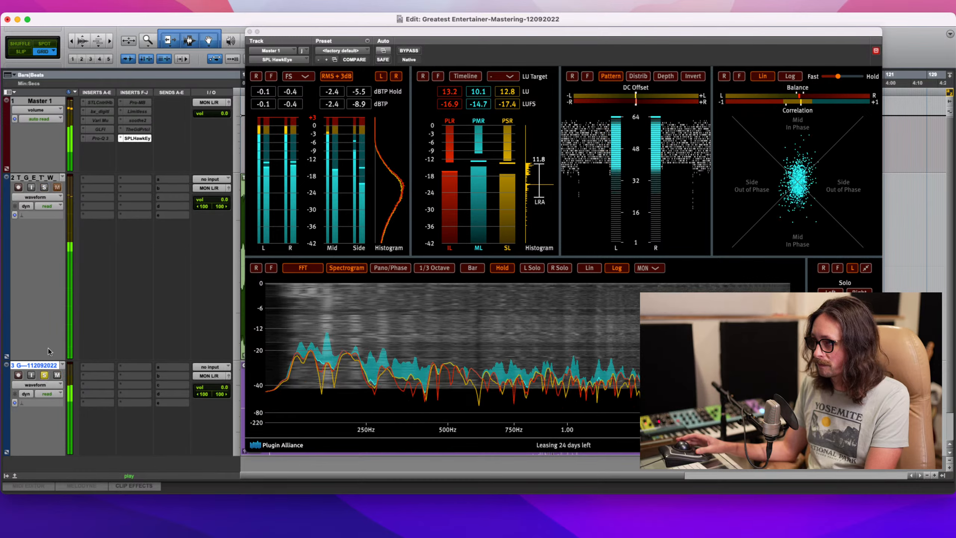
{"action": "left_click", "coordinate": [44, 188]}
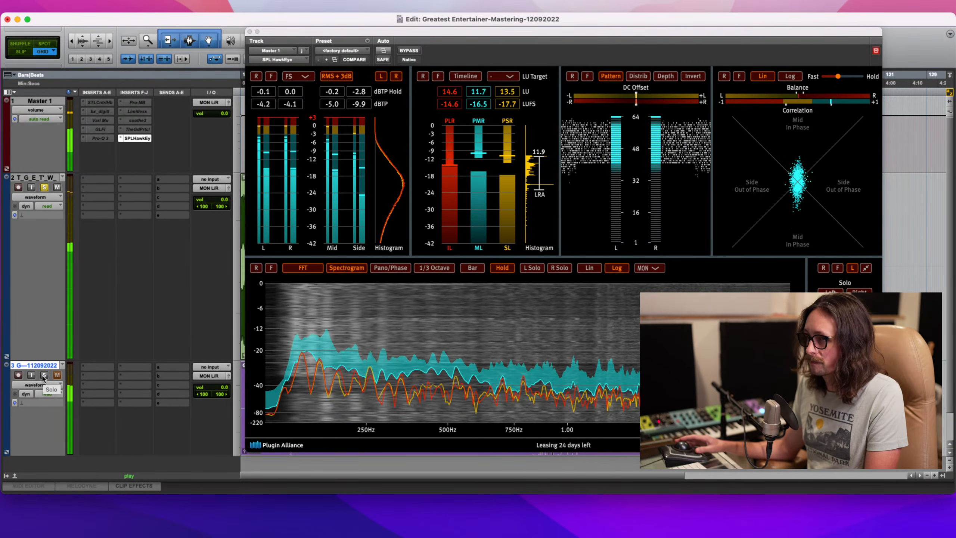
{"action": "left_click_drag", "start_coordinate": [46, 361], "coordinate": [45, 249]}
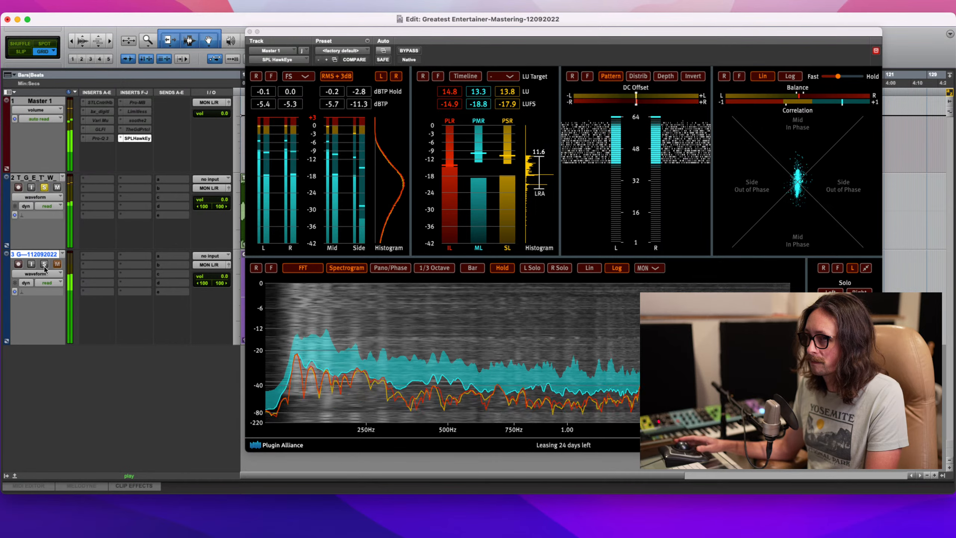
{"action": "left_click", "coordinate": [44, 264]}
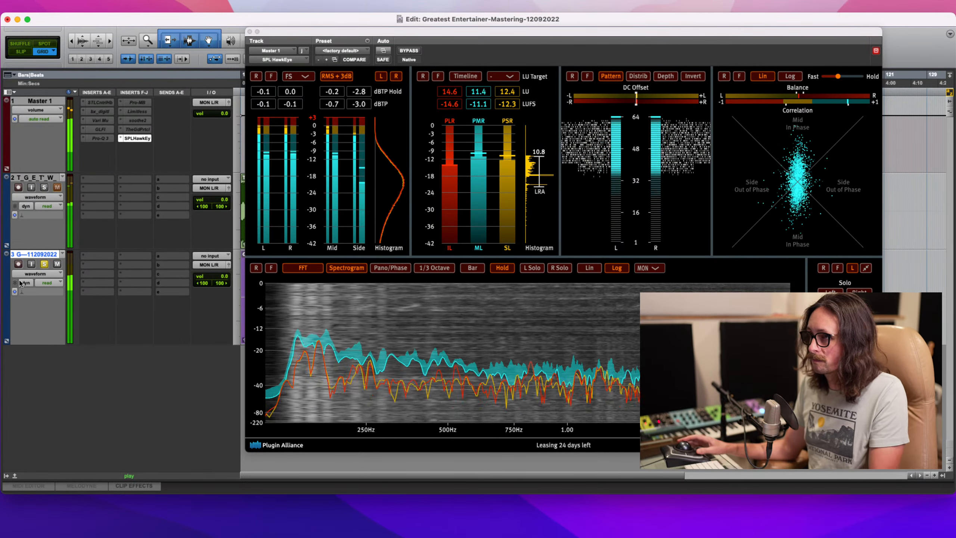
- Alternate solo between the original mix and the imported master during playback, comparing their peak, loudness and spectrum meters in HawkEye
{"action": "left_click", "coordinate": [44, 187]}
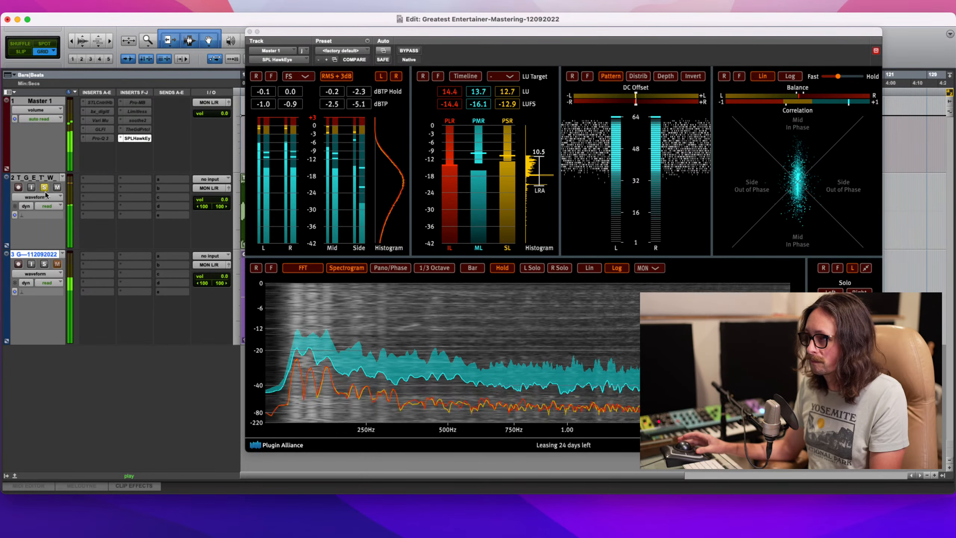
{"action": "left_click", "coordinate": [44, 264]}
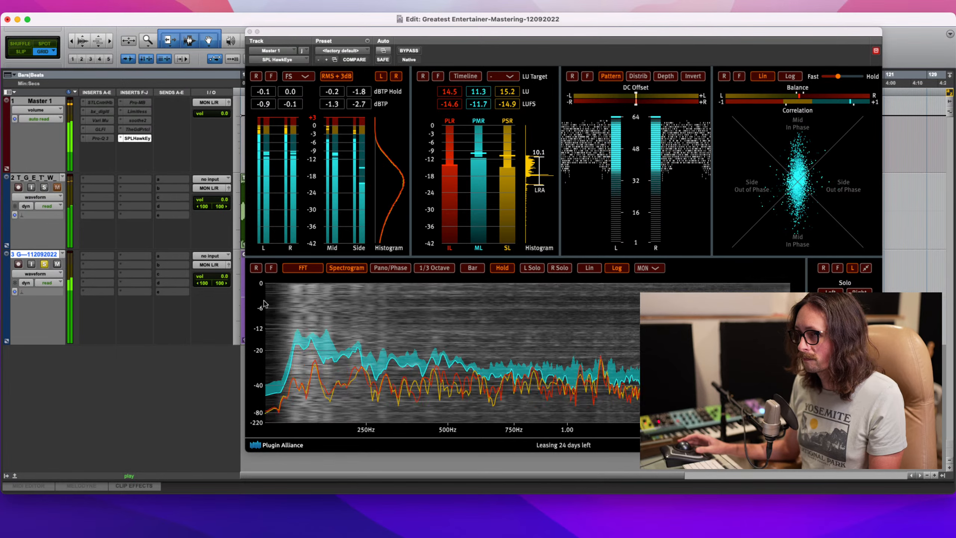
{"action": "left_click", "coordinate": [45, 187]}
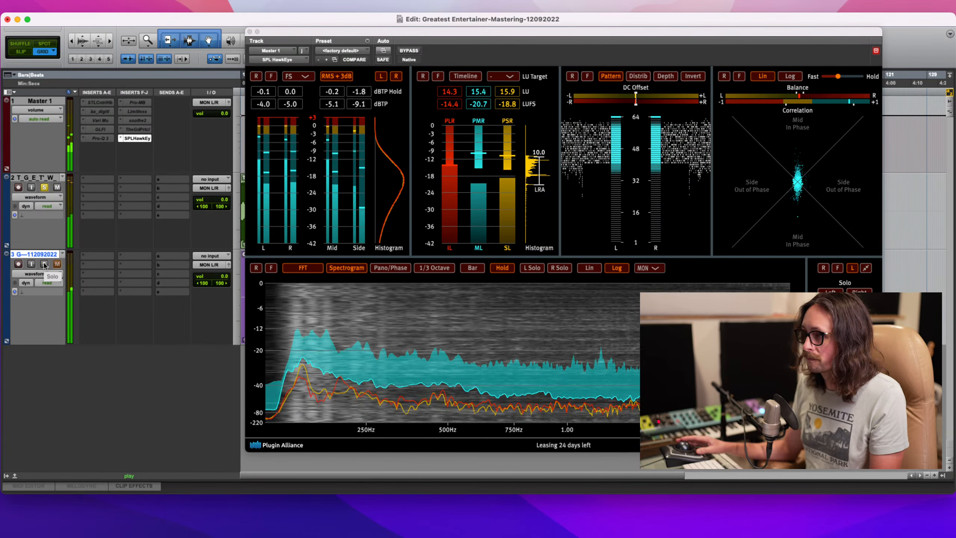
{"action": "left_click", "coordinate": [44, 264]}
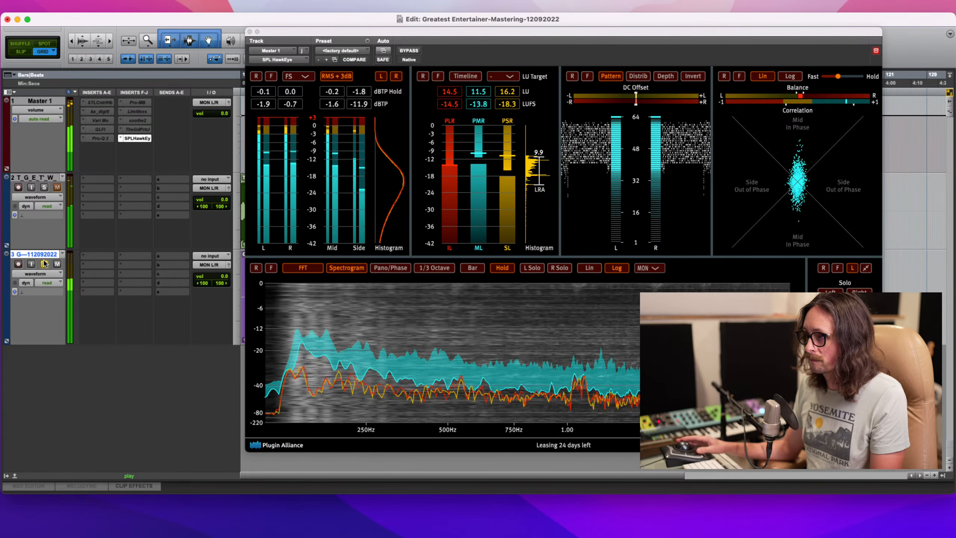
{"action": "left_click", "coordinate": [44, 187]}
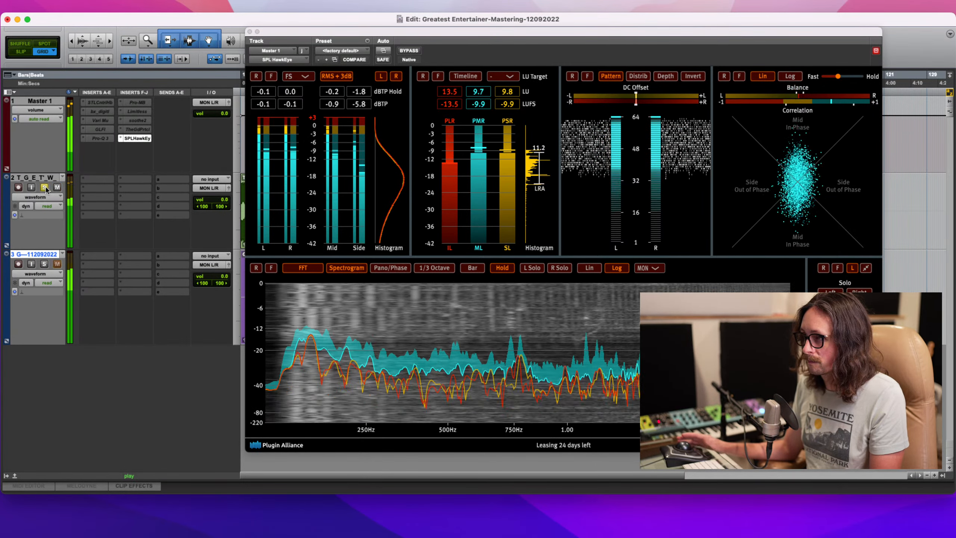
{"action": "left_click", "coordinate": [44, 264]}
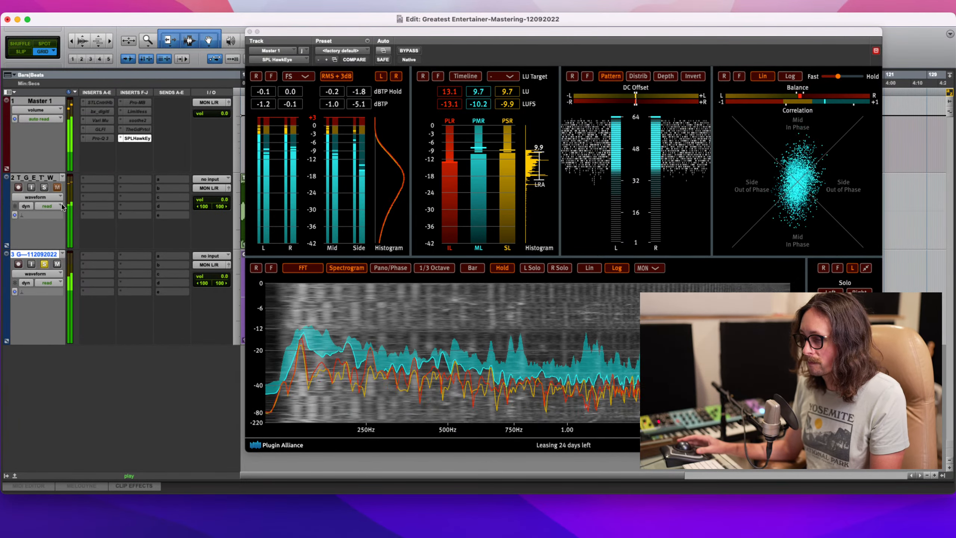
{"action": "left_click", "coordinate": [45, 188]}
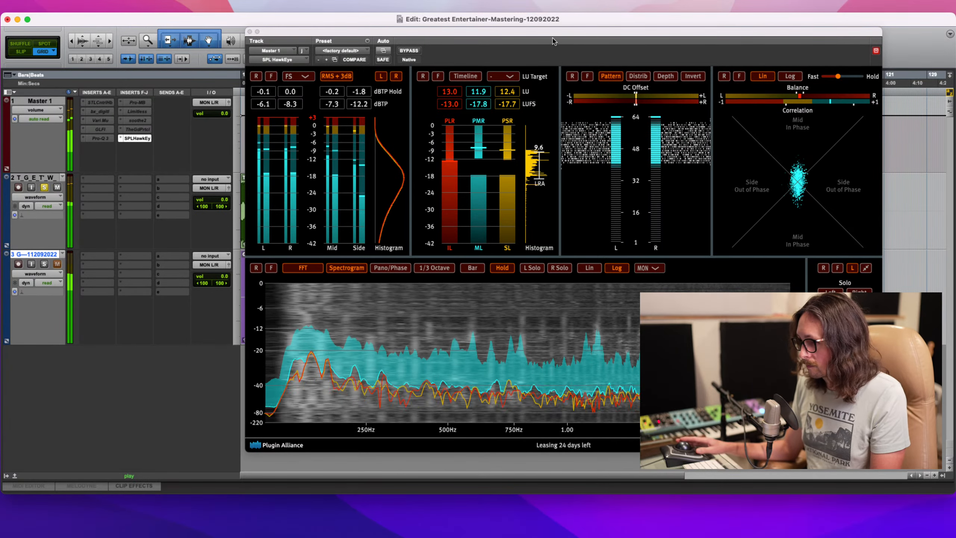
- Reposition the HawkEye window to expose more of its displays, then keep switching solo between both tracks to compare stereo correlation and short-term loudness
{"action": "left_click_drag", "start_coordinate": [550, 37], "coordinate": [346, 34]}
{"action": "left_click_drag", "start_coordinate": [254, 50], "coordinate": [356, 47]}
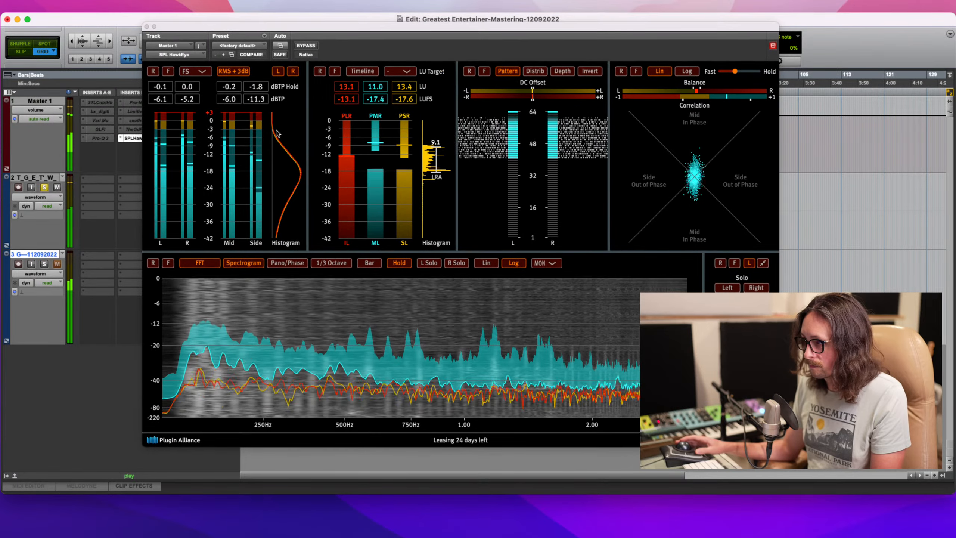
{"action": "left_click", "coordinate": [44, 264]}
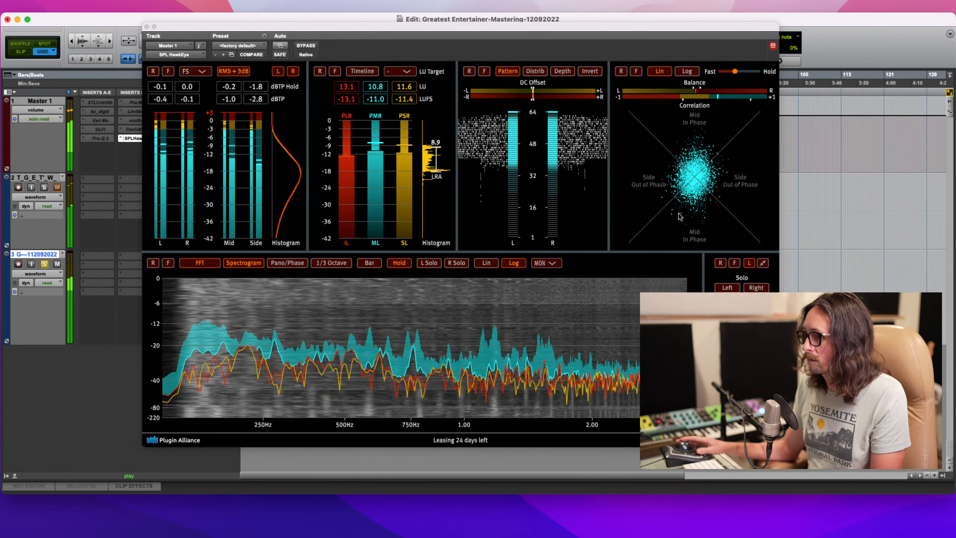
{"action": "left_click", "coordinate": [45, 187]}
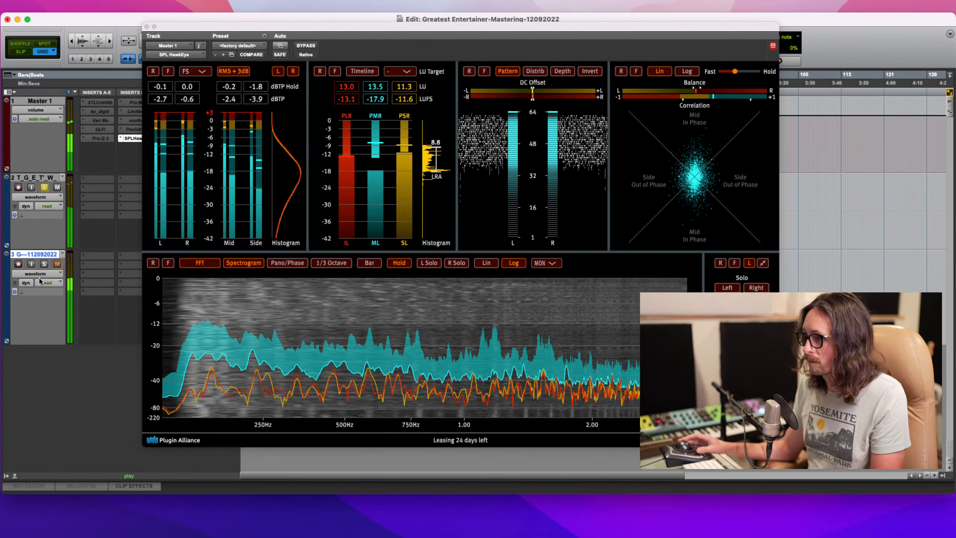
{"action": "left_click", "coordinate": [44, 264]}
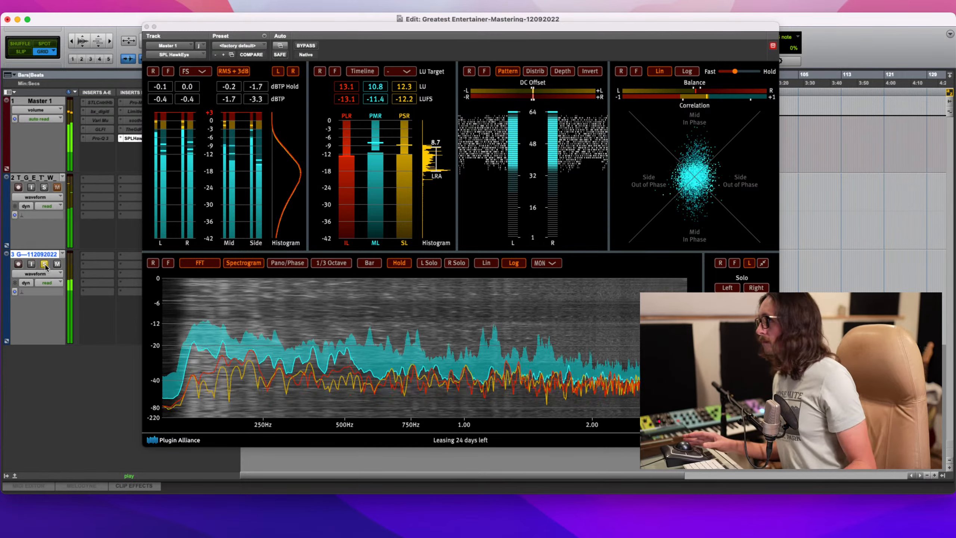
{"action": "left_click", "coordinate": [44, 187]}
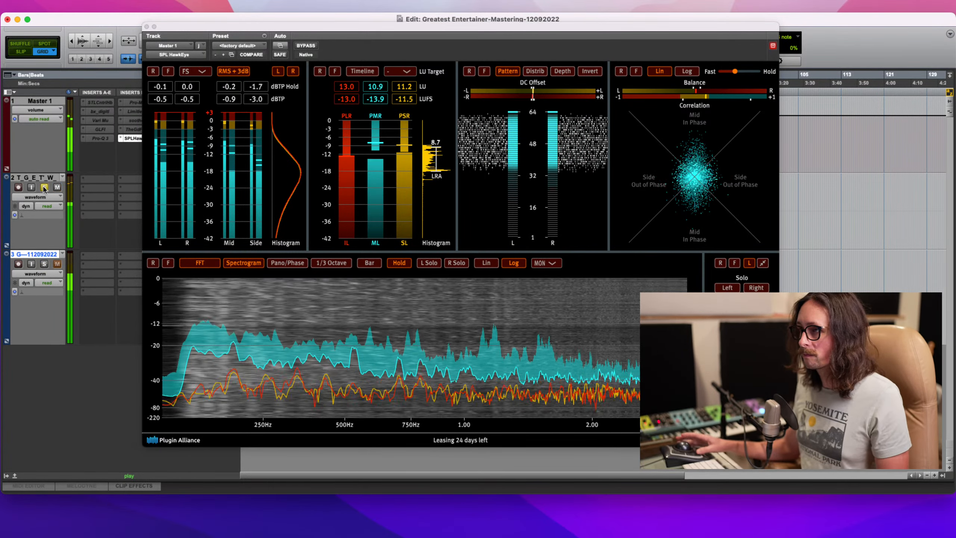
{"action": "left_click", "coordinate": [44, 264]}
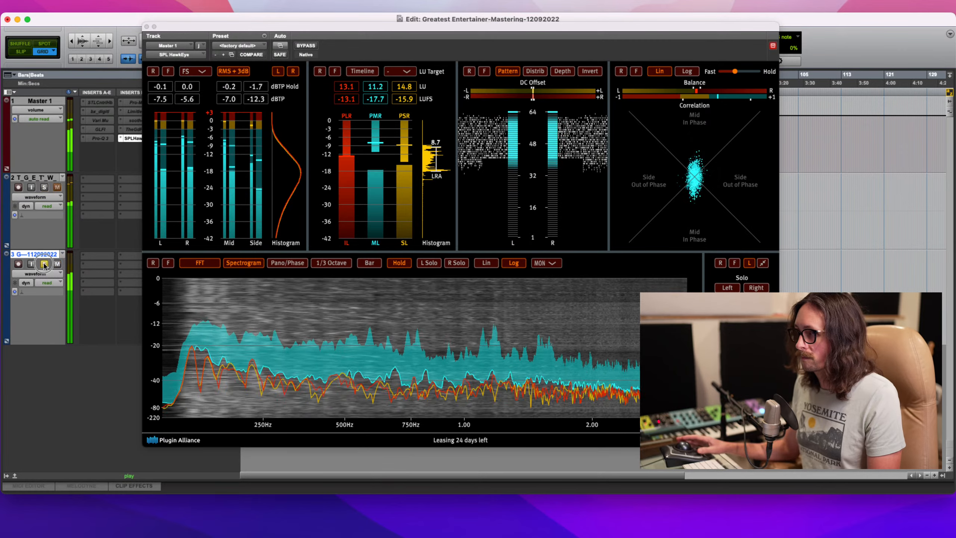
{"action": "left_click", "coordinate": [44, 188]}
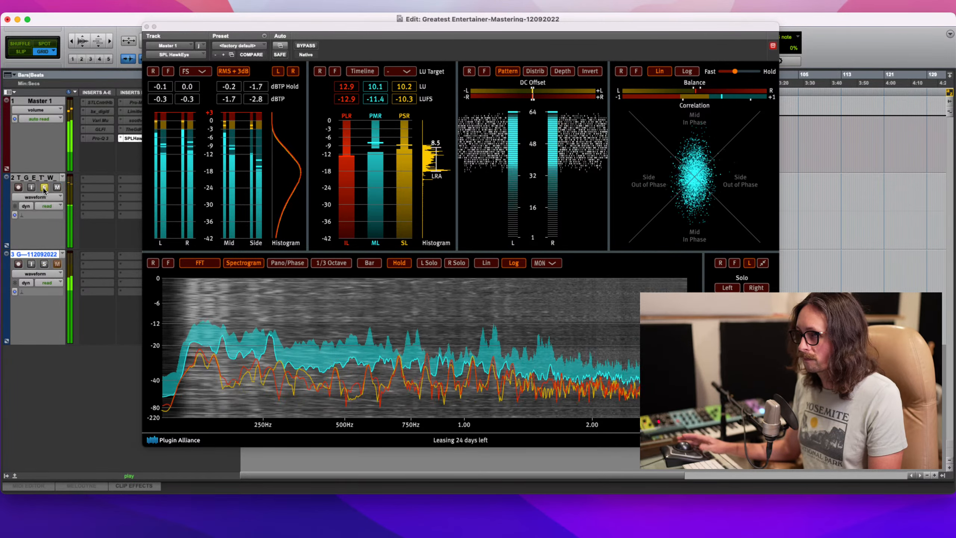
{"action": "left_click", "coordinate": [44, 264]}
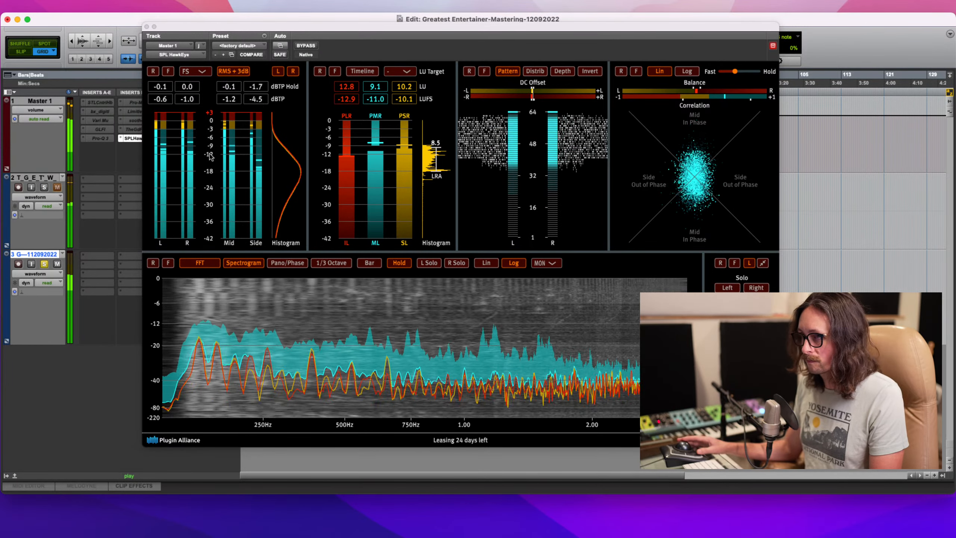
{"action": "left_click", "coordinate": [44, 188]}
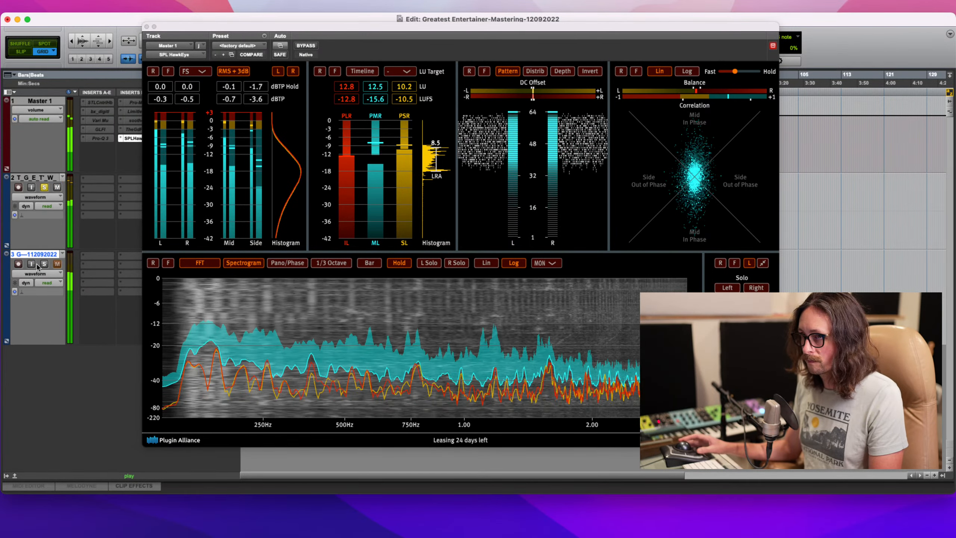
{"action": "left_click", "coordinate": [44, 264]}
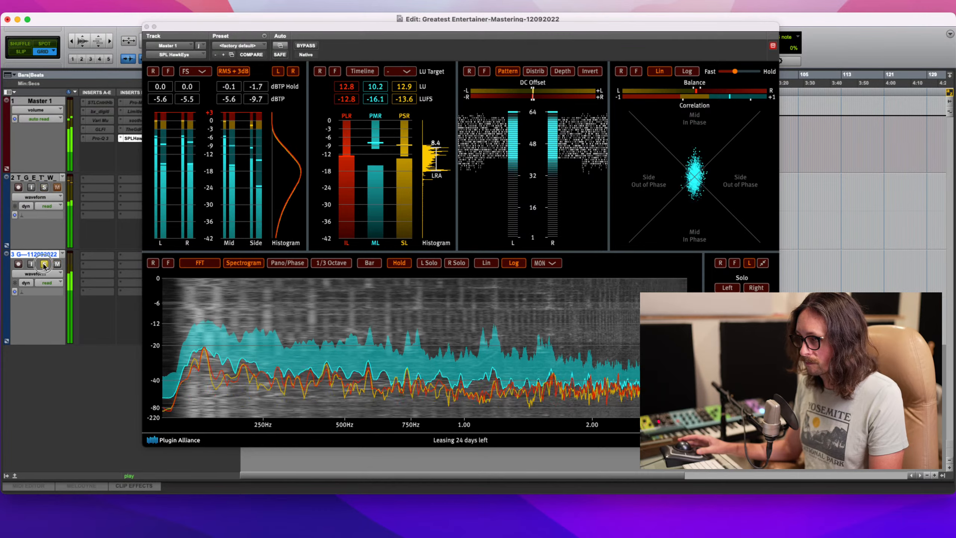
{"action": "mouse_move", "coordinate": [413, 102]}
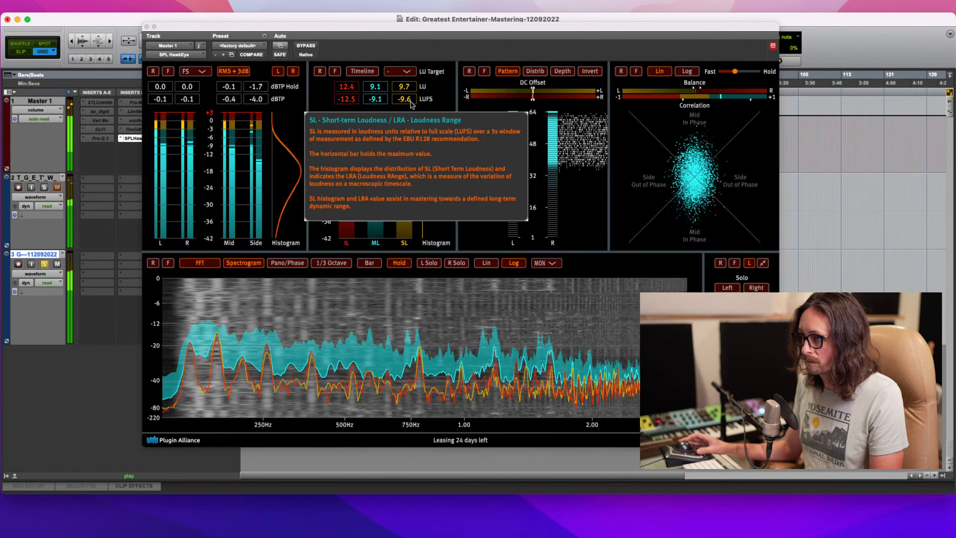
- Move HawkEye clear of the clips, compare both tracks by solo, and continue playing the master from bar 85
{"action": "left_click_drag", "start_coordinate": [227, 30], "coordinate": [264, 289]}
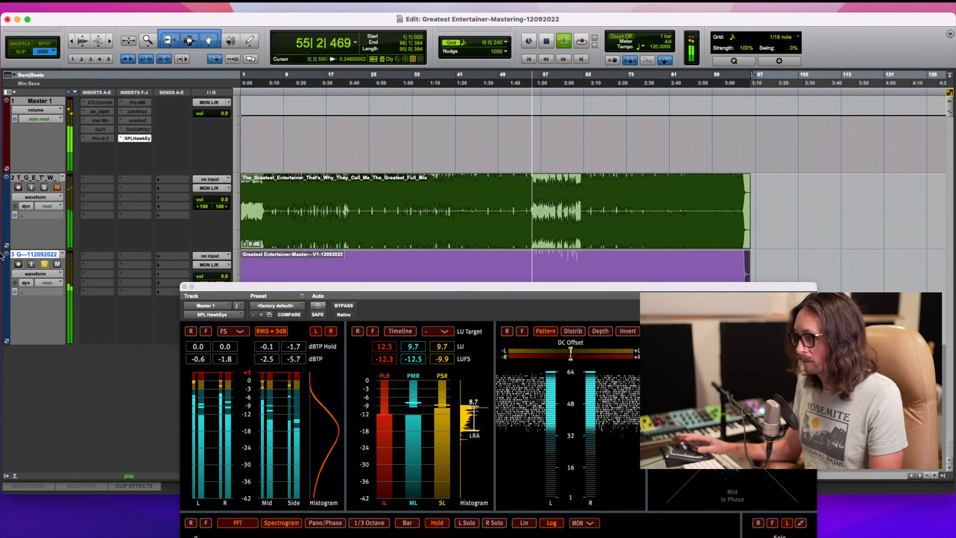
{"action": "left_click", "coordinate": [44, 187]}
{"action": "left_click", "coordinate": [44, 265]}
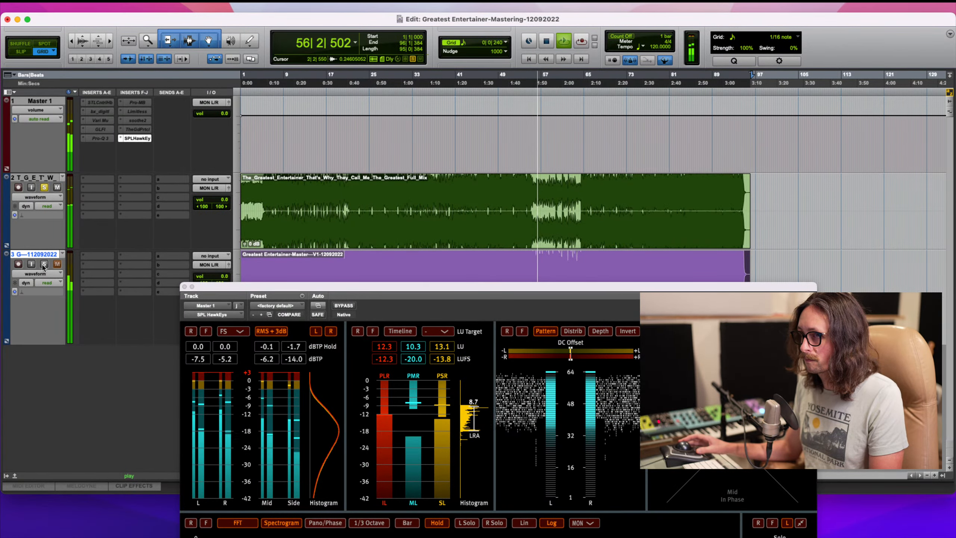
{"action": "left_click", "coordinate": [44, 264]}
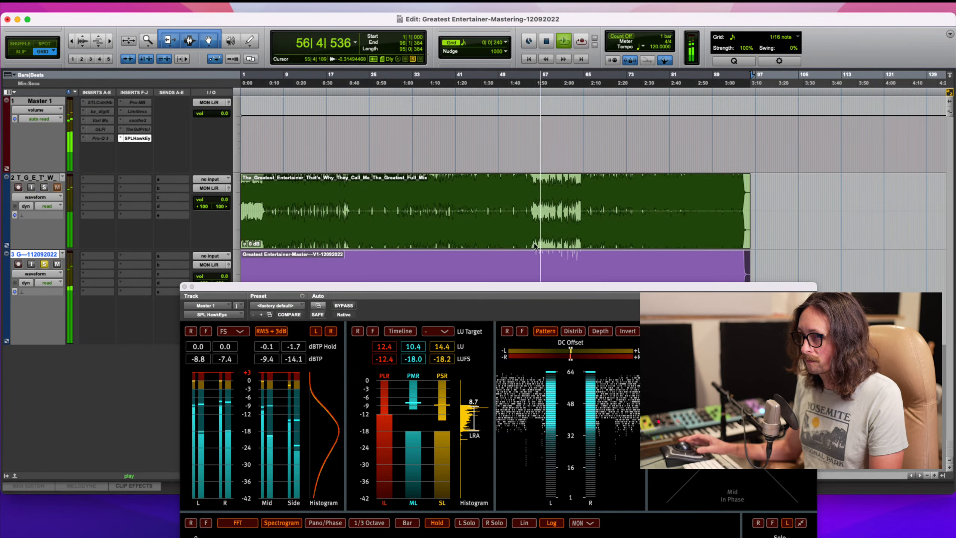
{"action": "left_click", "coordinate": [692, 182]}
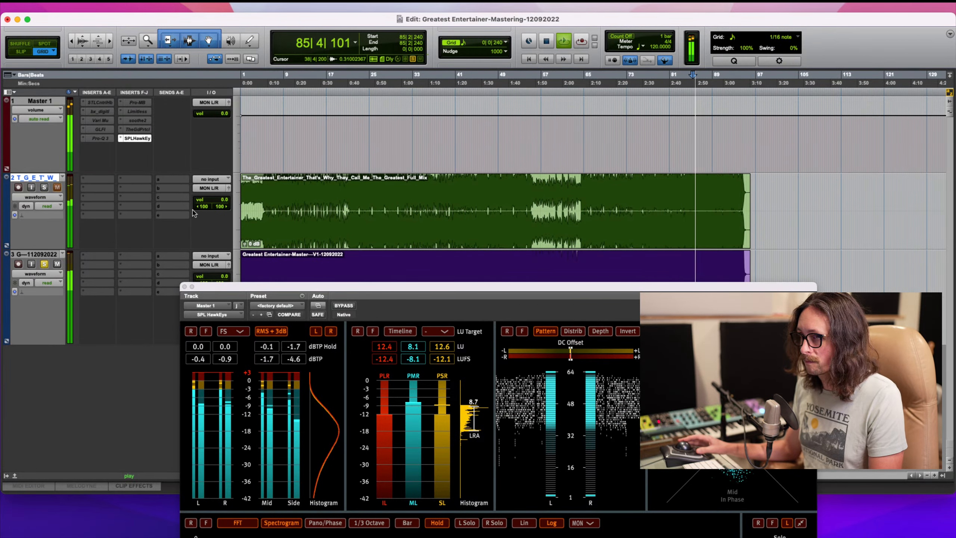
- Bring HawkEye back into full view, compare the short-term LUFS of master and original mix in the closing section, and stop playback
{"action": "left_click_drag", "start_coordinate": [341, 286], "coordinate": [309, 90]}
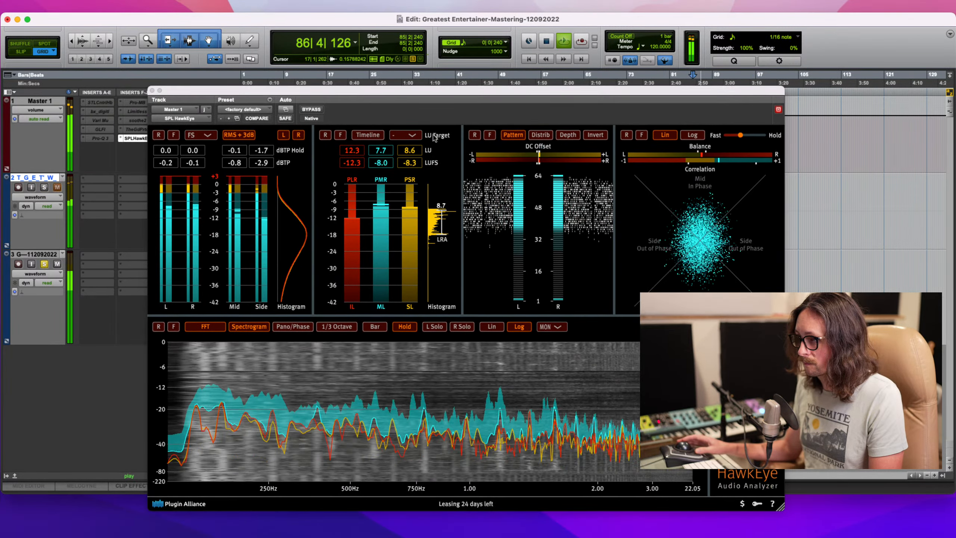
{"action": "mouse_move", "coordinate": [414, 168]}
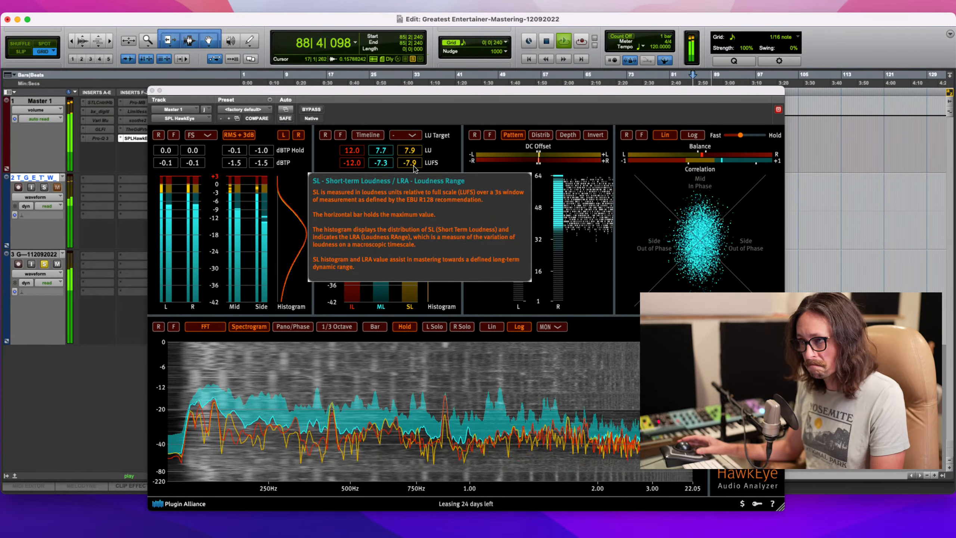
{"action": "left_click", "coordinate": [44, 188]}
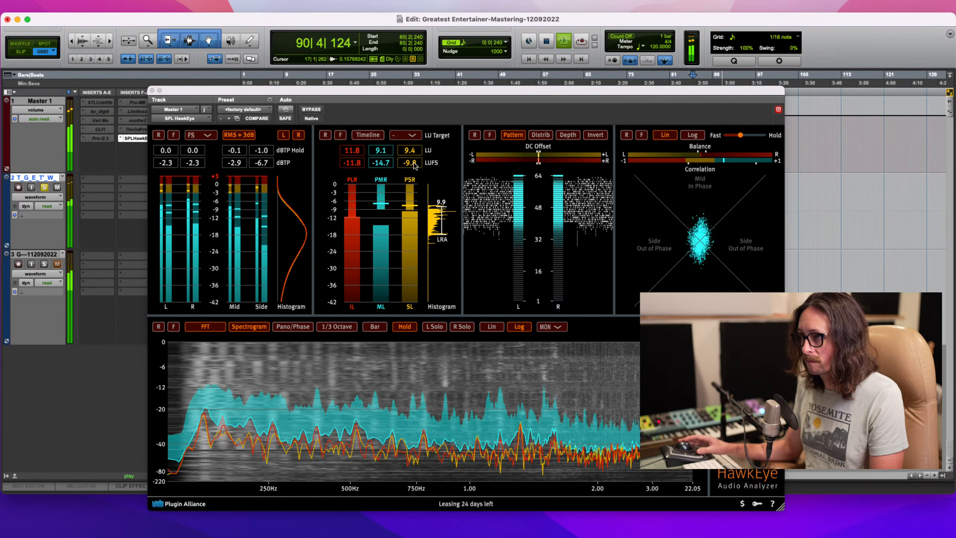
{"action": "mouse_move", "coordinate": [417, 167]}
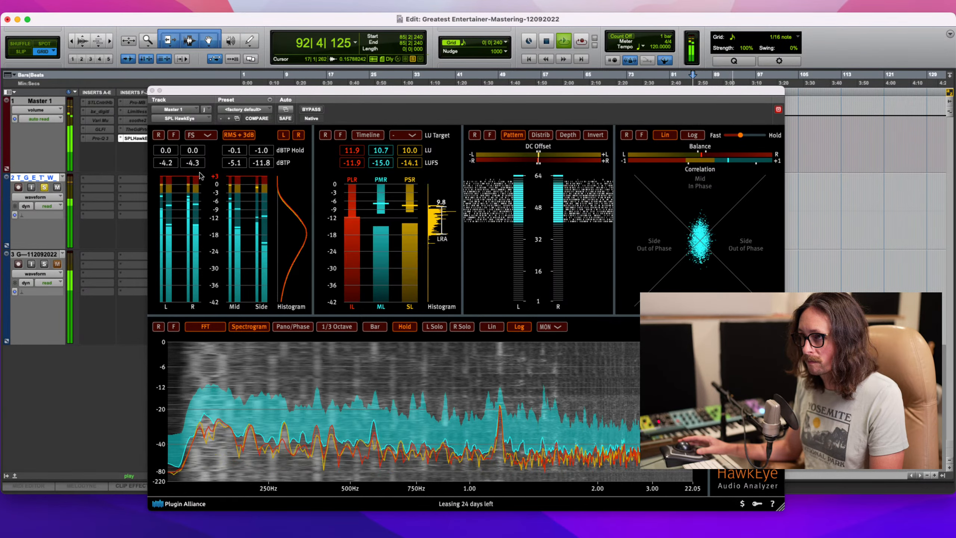
{"action": "left_click", "coordinate": [45, 264]}
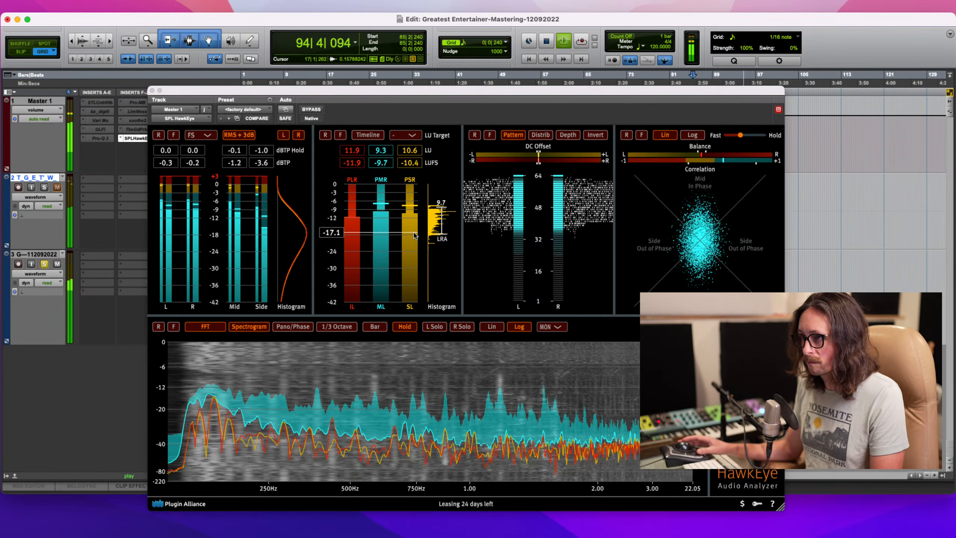
{"action": "key", "text": "space"}
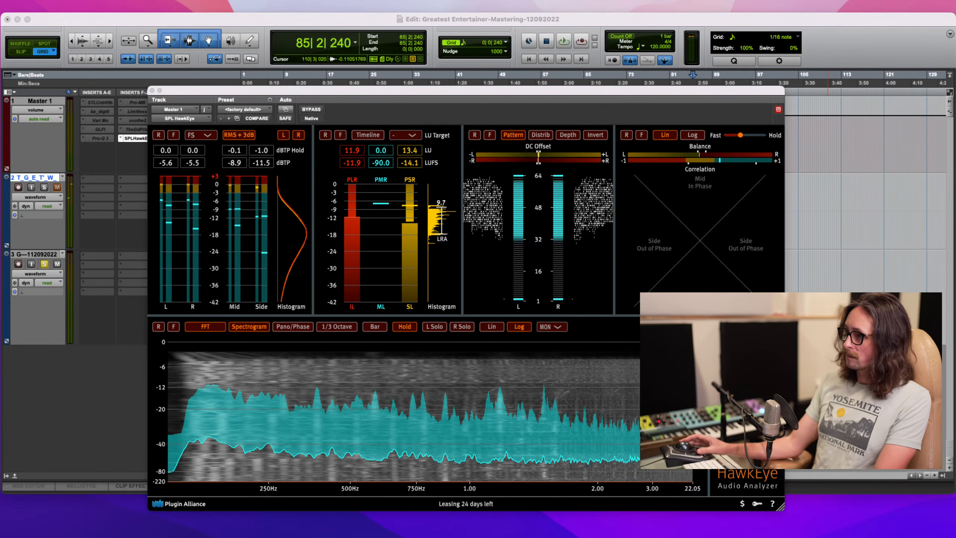